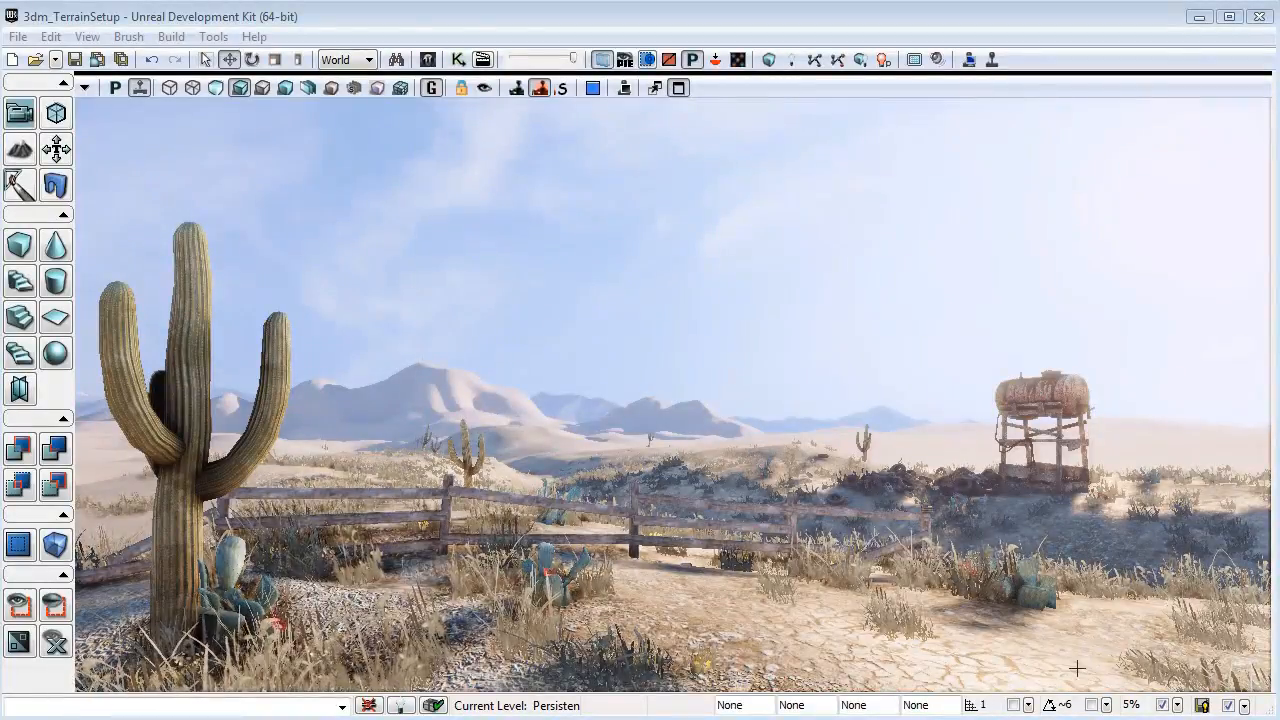
# Look over the finished desert terrain, from the fence and cacti toward the water tower and the sandy path below it.
pyautogui.moveTo(938, 664); pyautogui.dragTo(760, 612, button='right')
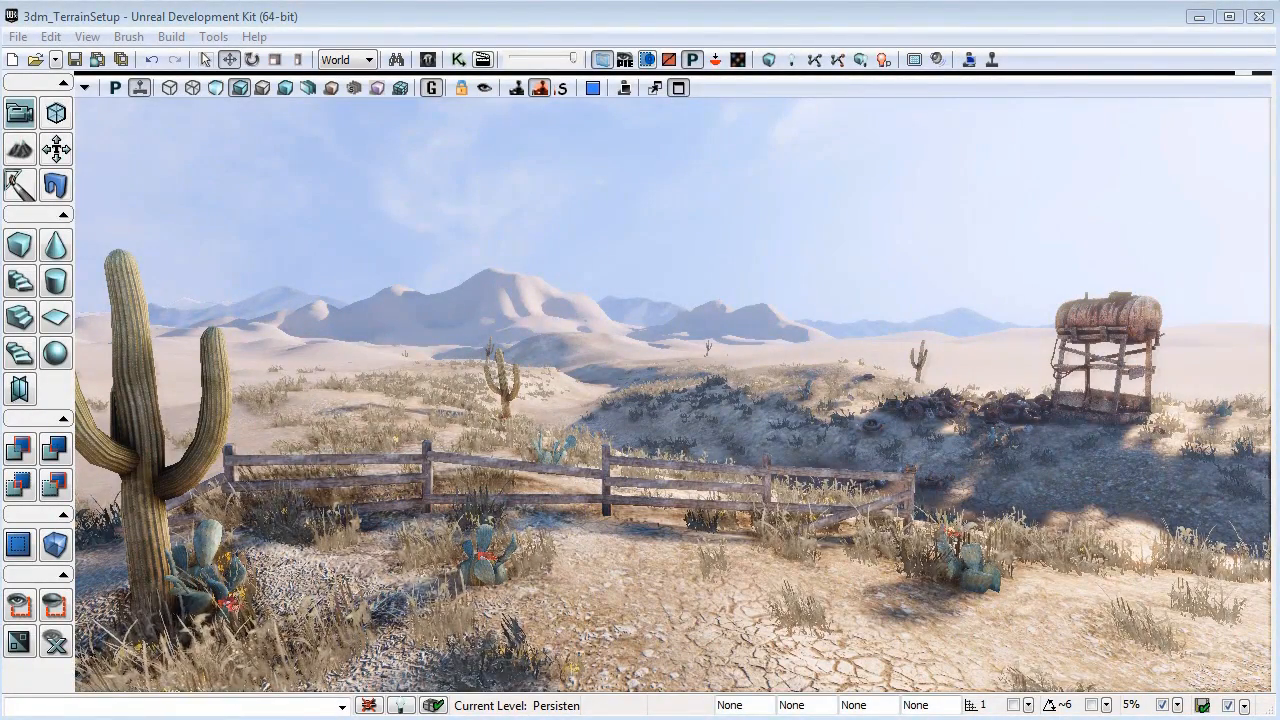
pyautogui.press('d')
pyautogui.moveTo(880, 473)
pyautogui.mouseDown(button='right')
pyautogui.moveTo(905, 473)
pyautogui.moveTo(862, 476)
pyautogui.mouseUp(button='right')
pyautogui.press('w')
pyautogui.moveTo(791, 501); pyautogui.dragTo(733, 444, button='right')
pyautogui.press('s')
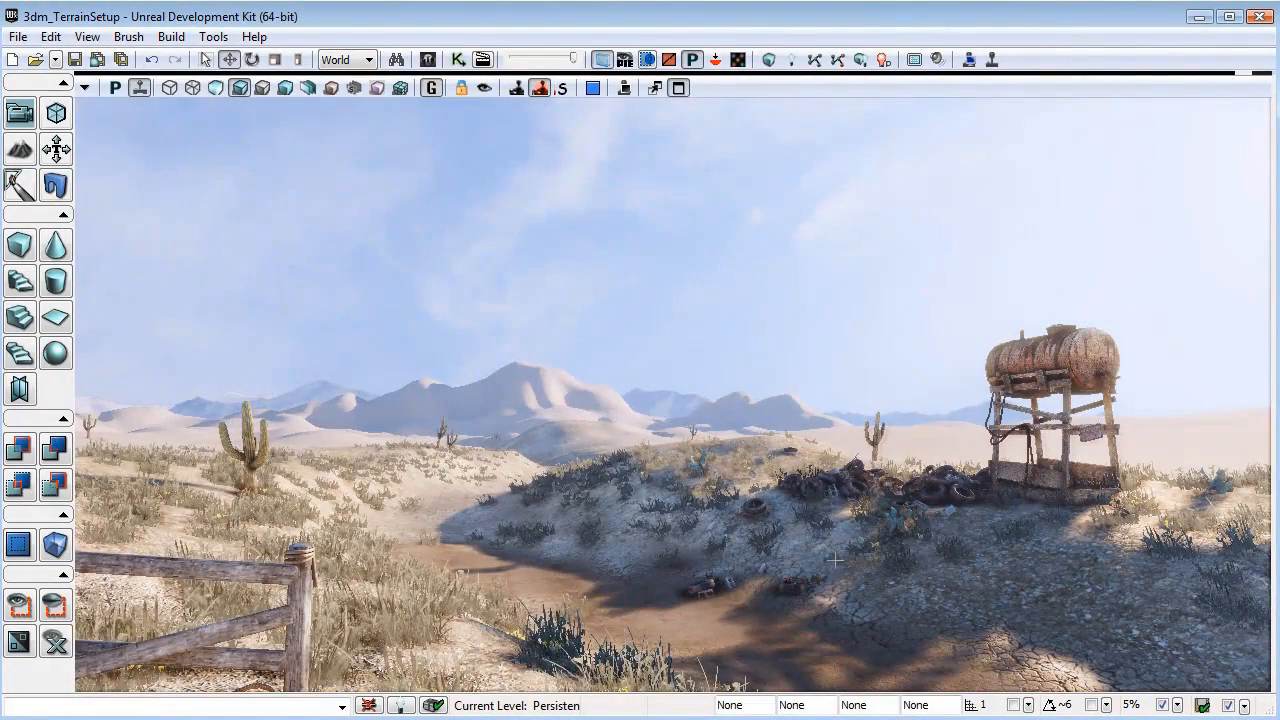
# Create a new empty level with the Additive geometry style.
pyautogui.click(18, 36)
pyautogui.click(40, 57)
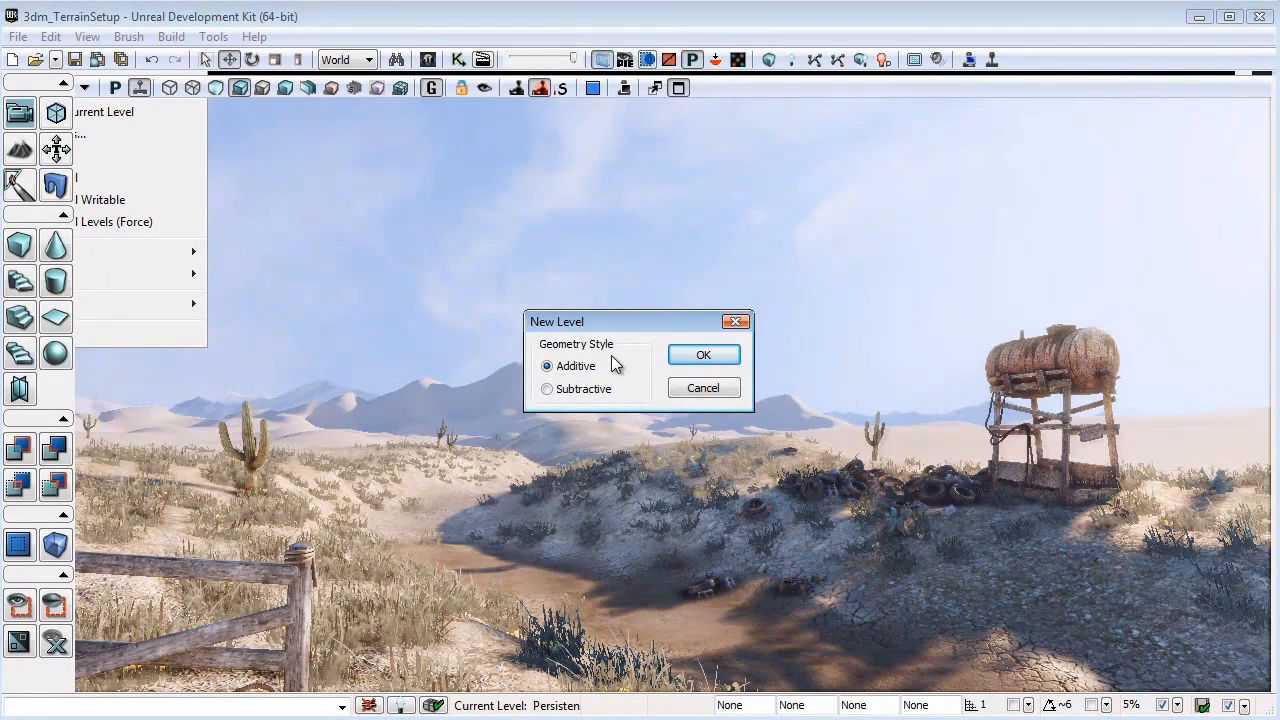
pyautogui.click(706, 359)
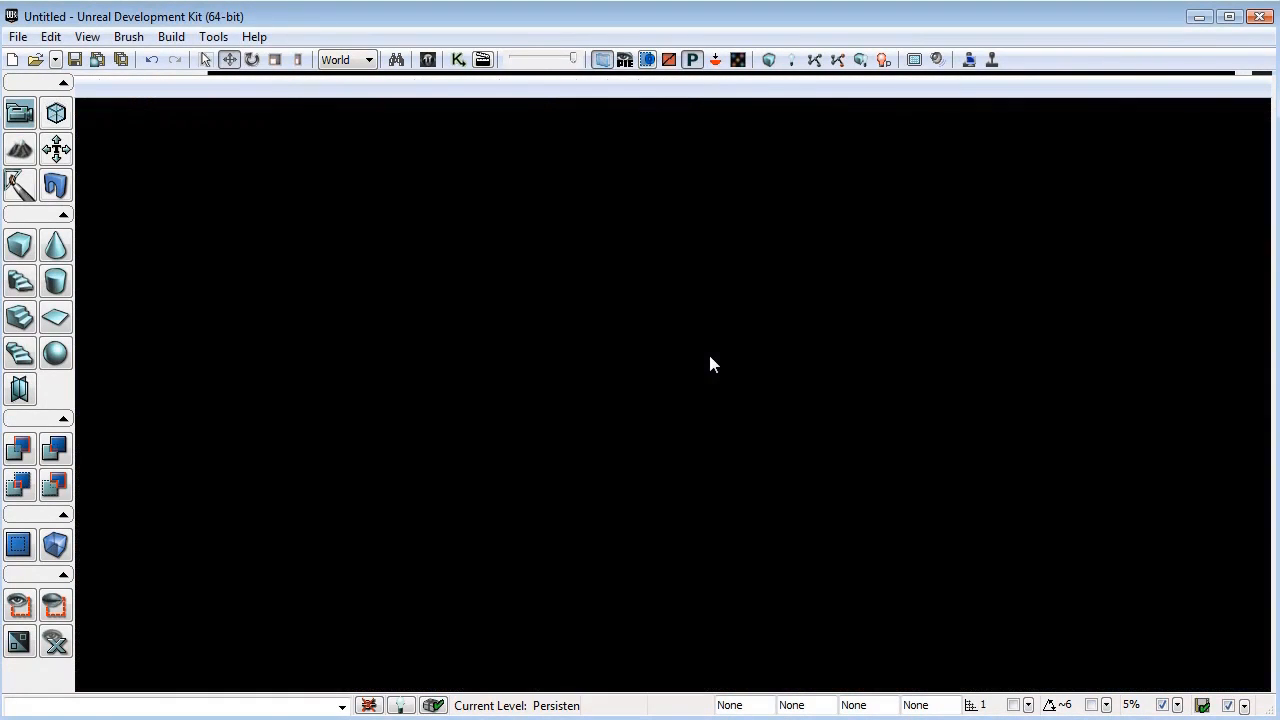
pyautogui.moveTo(720, 449); pyautogui.dragTo(718, 460, button='right')
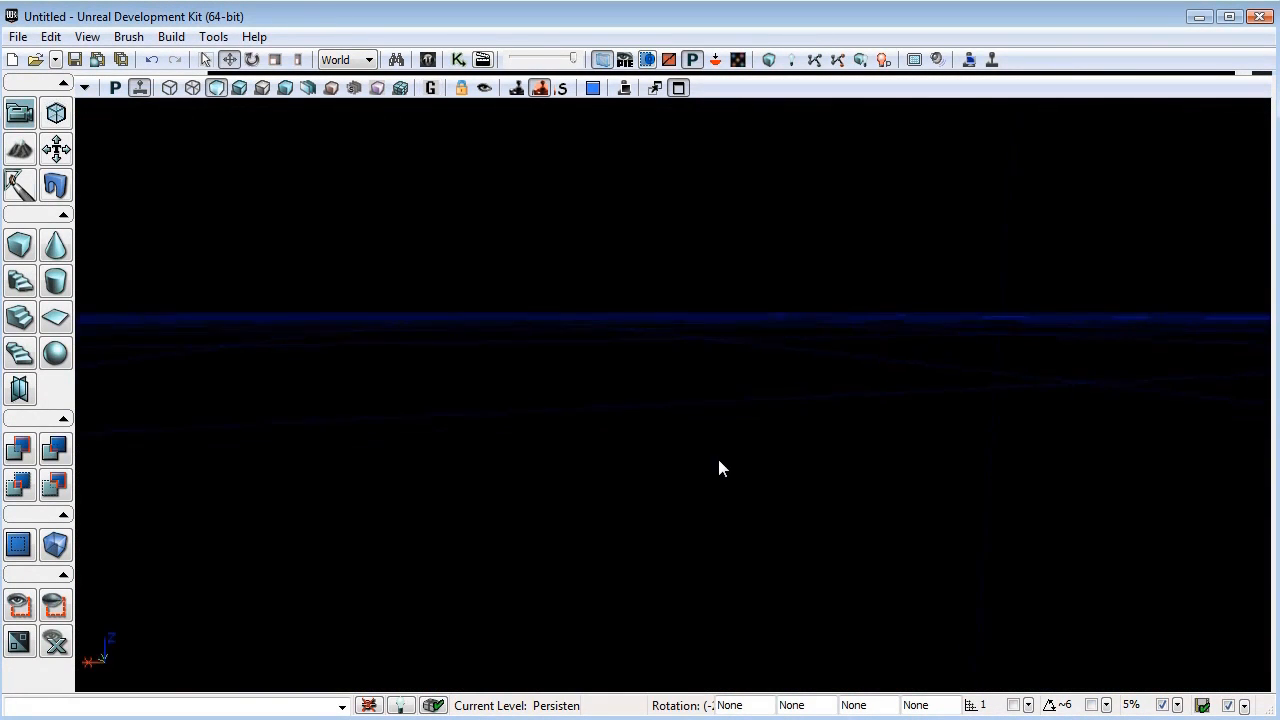
pyautogui.moveTo(718, 460); pyautogui.dragTo(1190, 175)
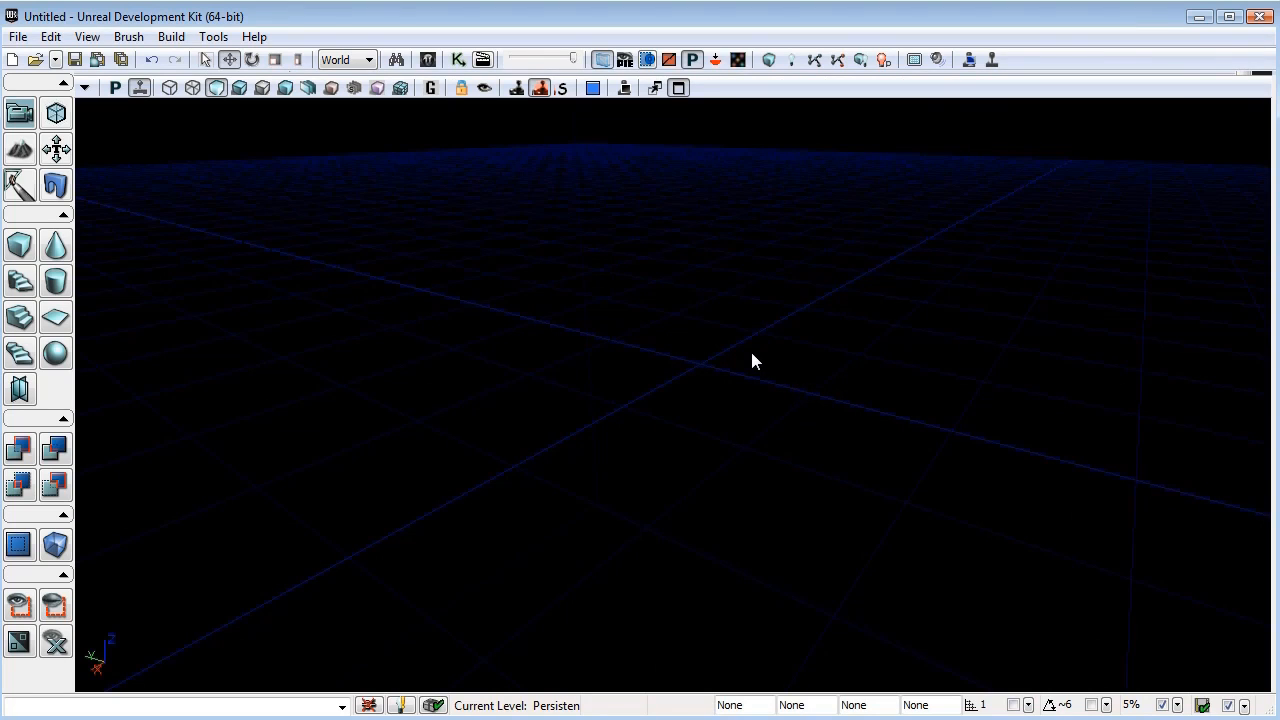
pyautogui.click(428, 59)
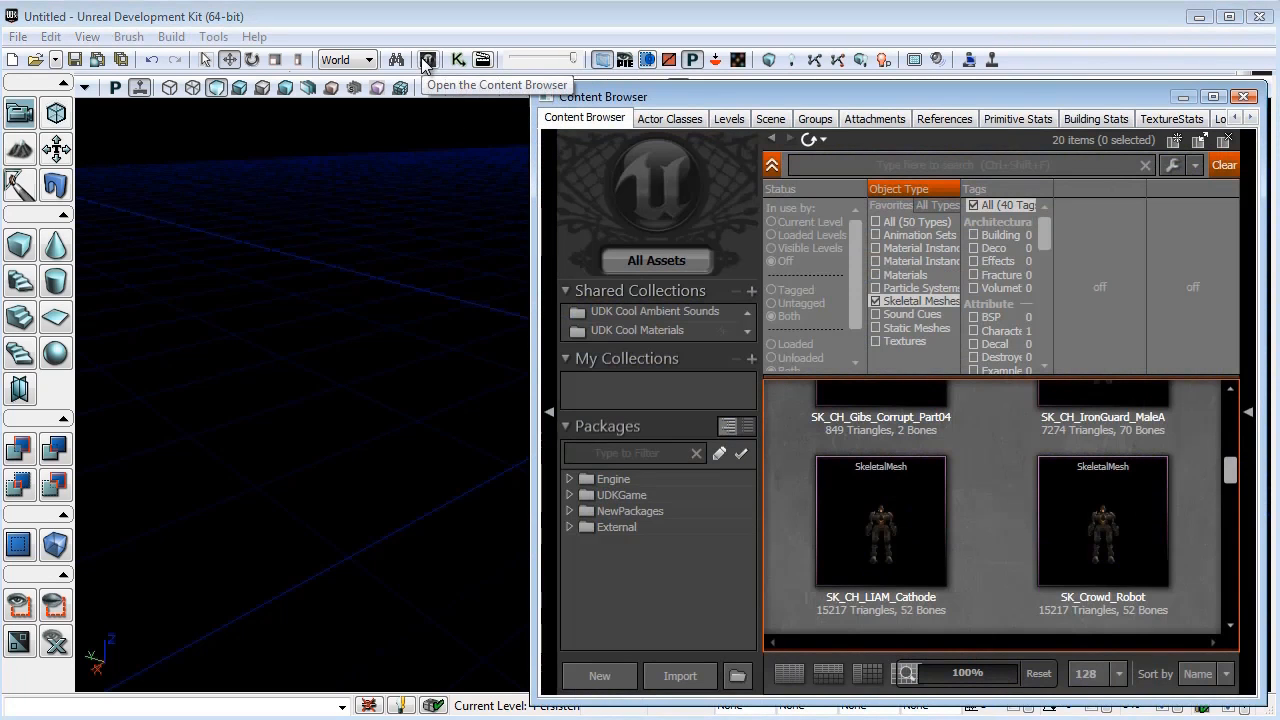
pyautogui.click(670, 119)
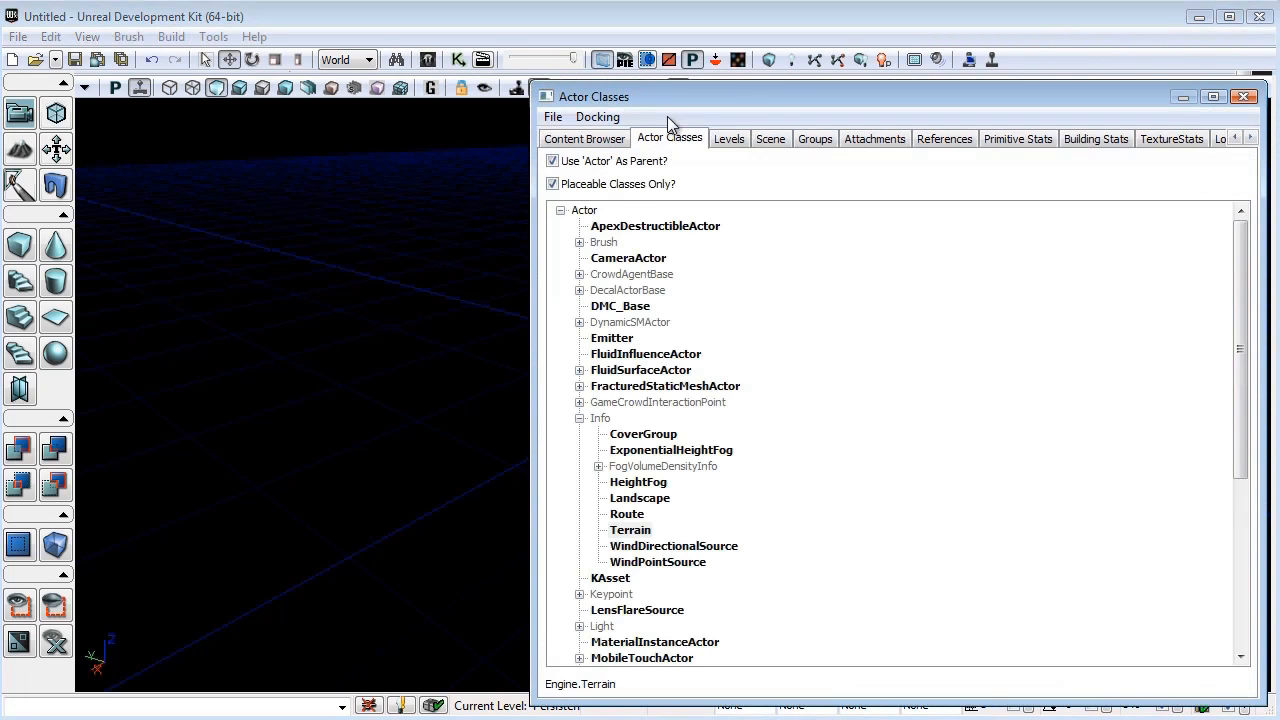
pyautogui.click(597, 418)
pyautogui.click(632, 530)
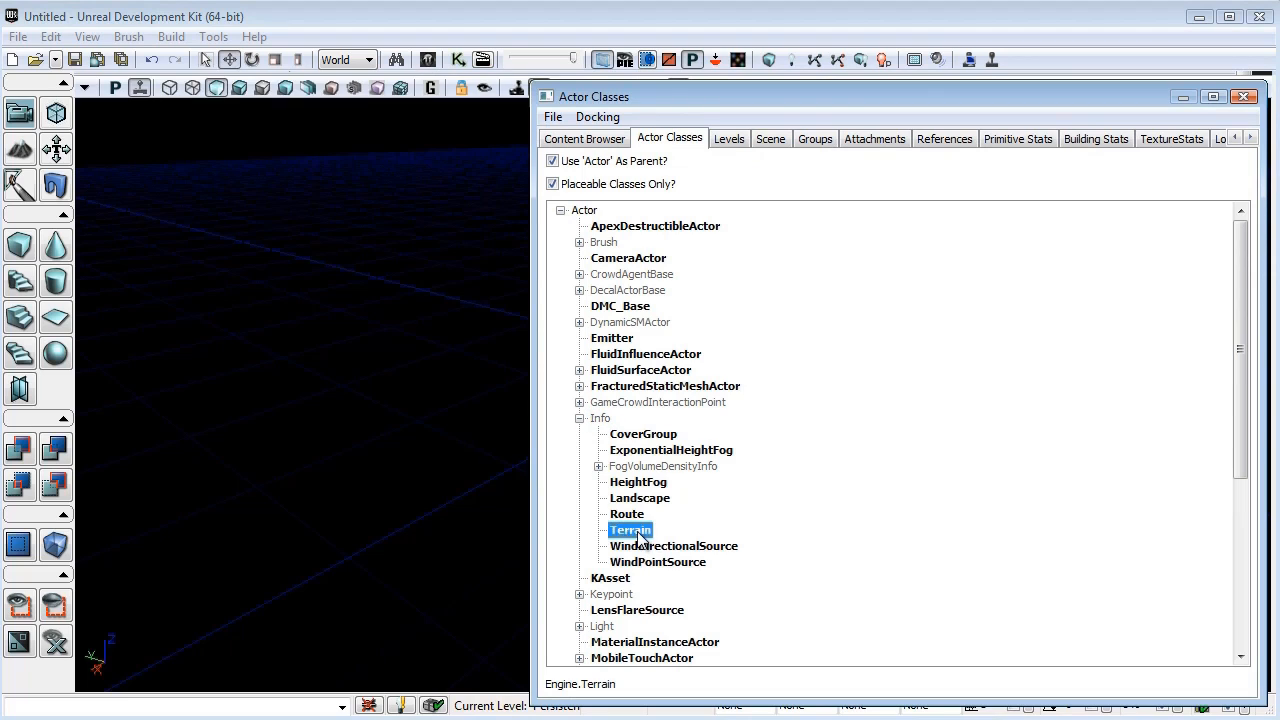
pyautogui.rightClick(475, 380)
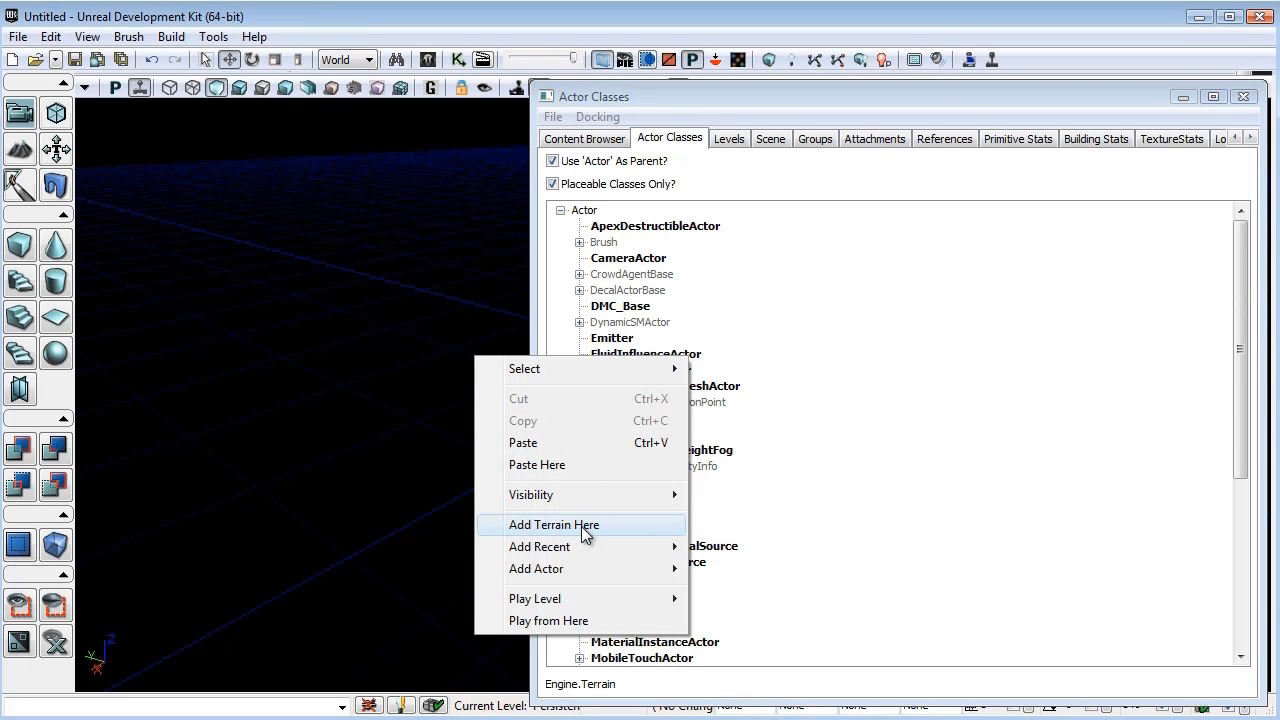
pyautogui.click(1155, 93)
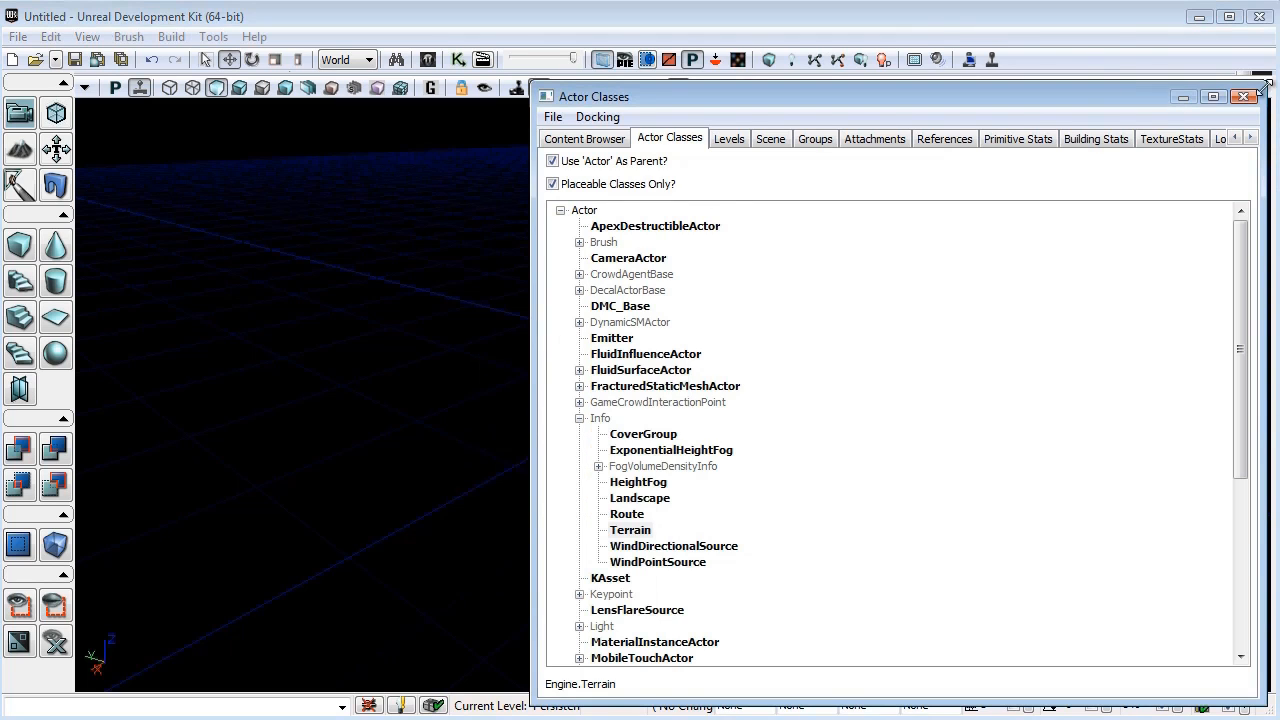
pyautogui.click(1245, 96)
# Create a terrain through the New Terrain Wizard at location 0, 0, 0 with 16 by 16 patches and Layer Set Up None.
pyautogui.click(214, 37)
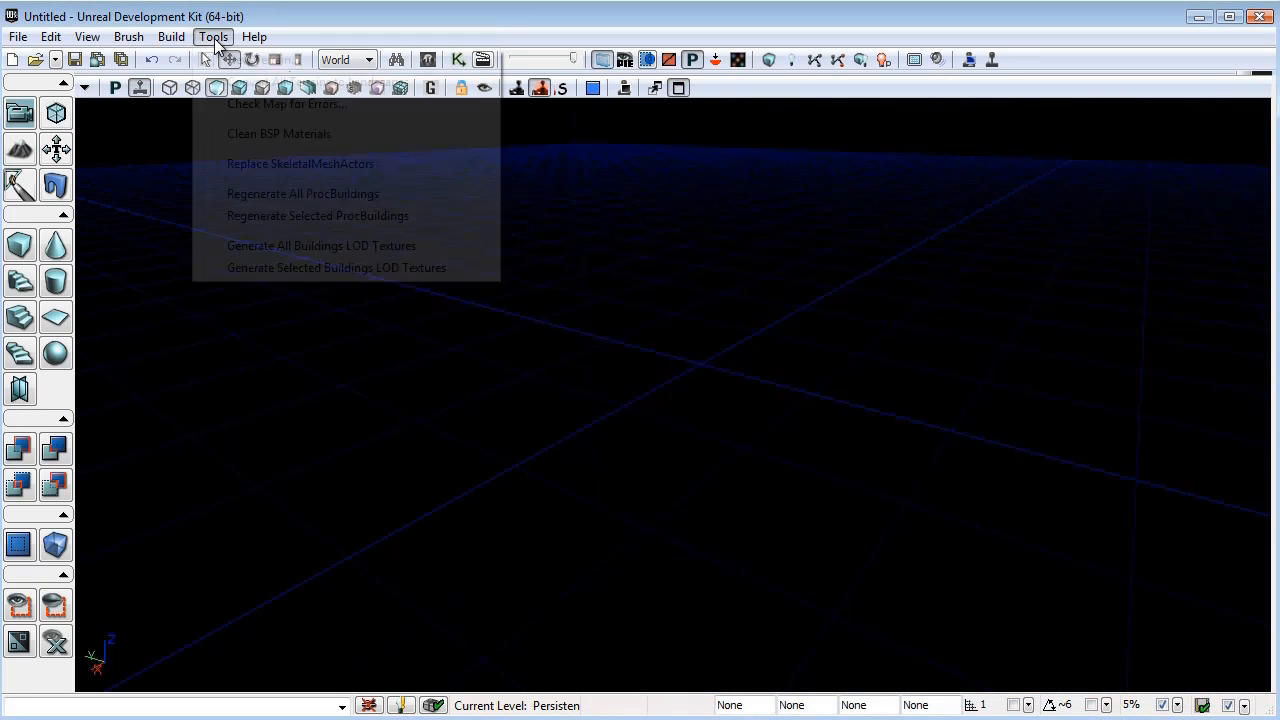
pyautogui.click(250, 60)
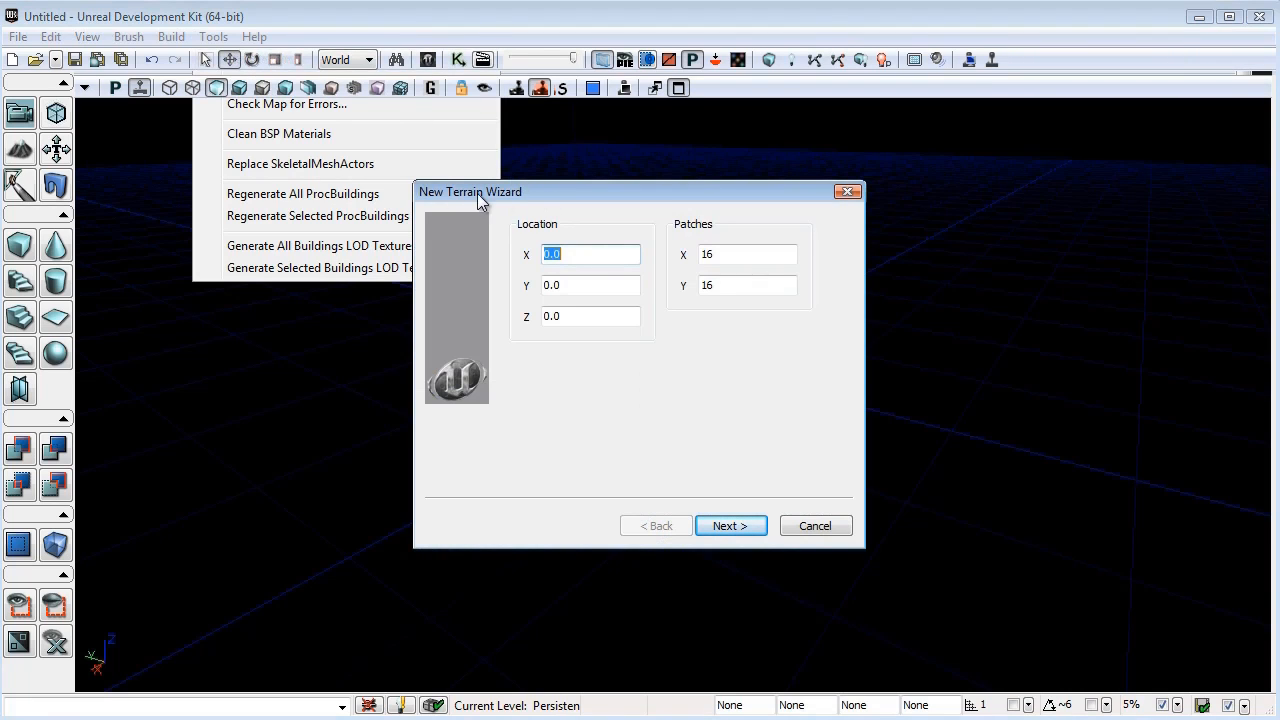
pyautogui.moveTo(537, 188)
pyautogui.mouseDown()
pyautogui.moveTo(561, 189)
pyautogui.moveTo(545, 194)
pyautogui.mouseUp()
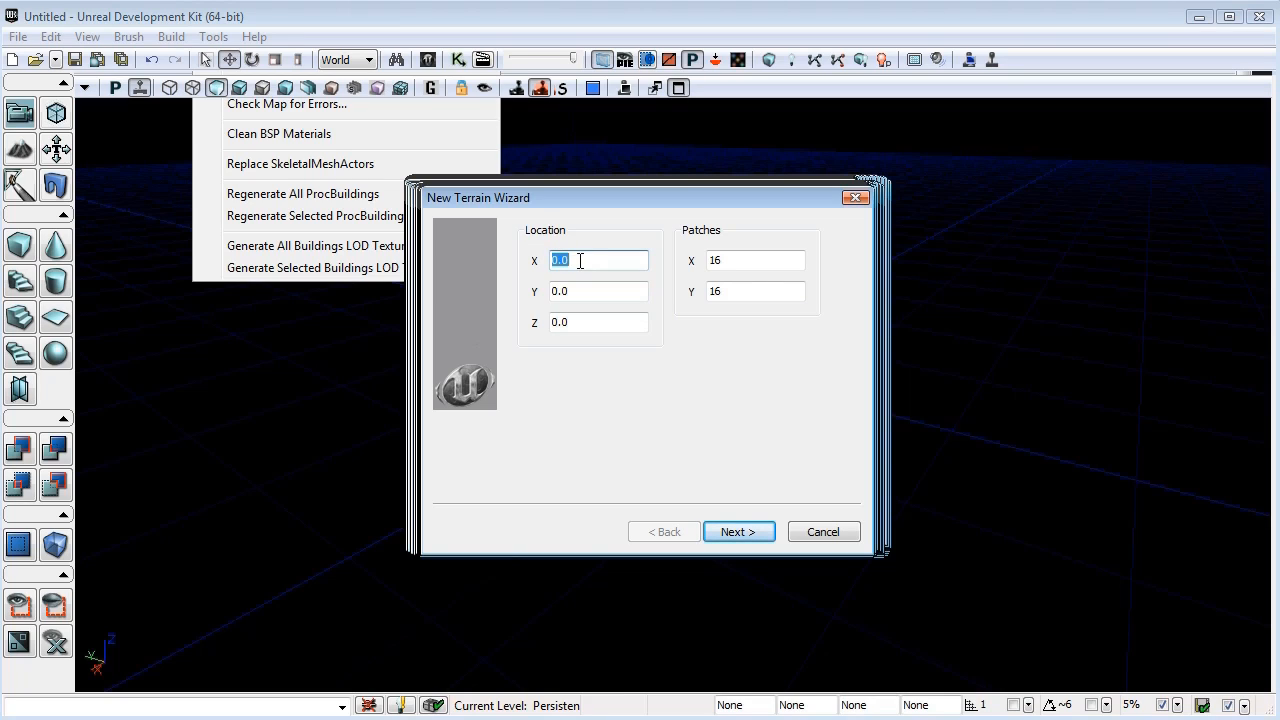
pyautogui.moveTo(580, 261); pyautogui.dragTo(547, 261)
pyautogui.click(752, 534)
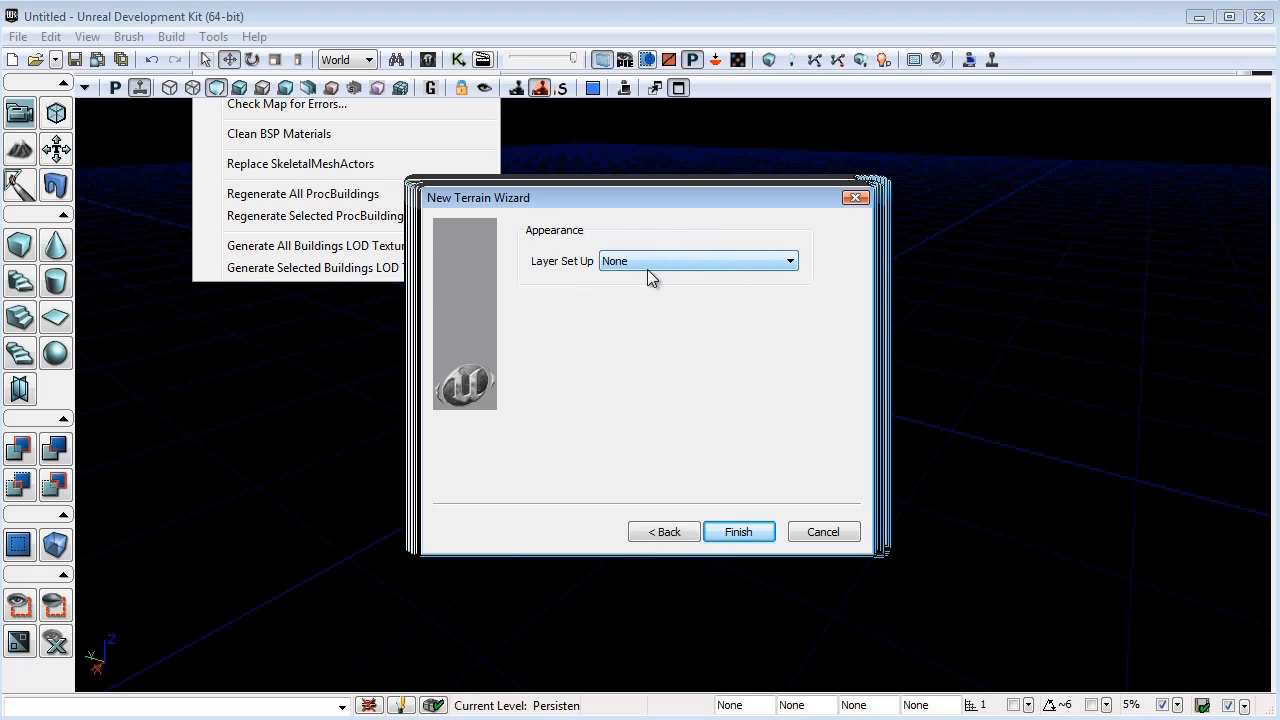
pyautogui.click(747, 532)
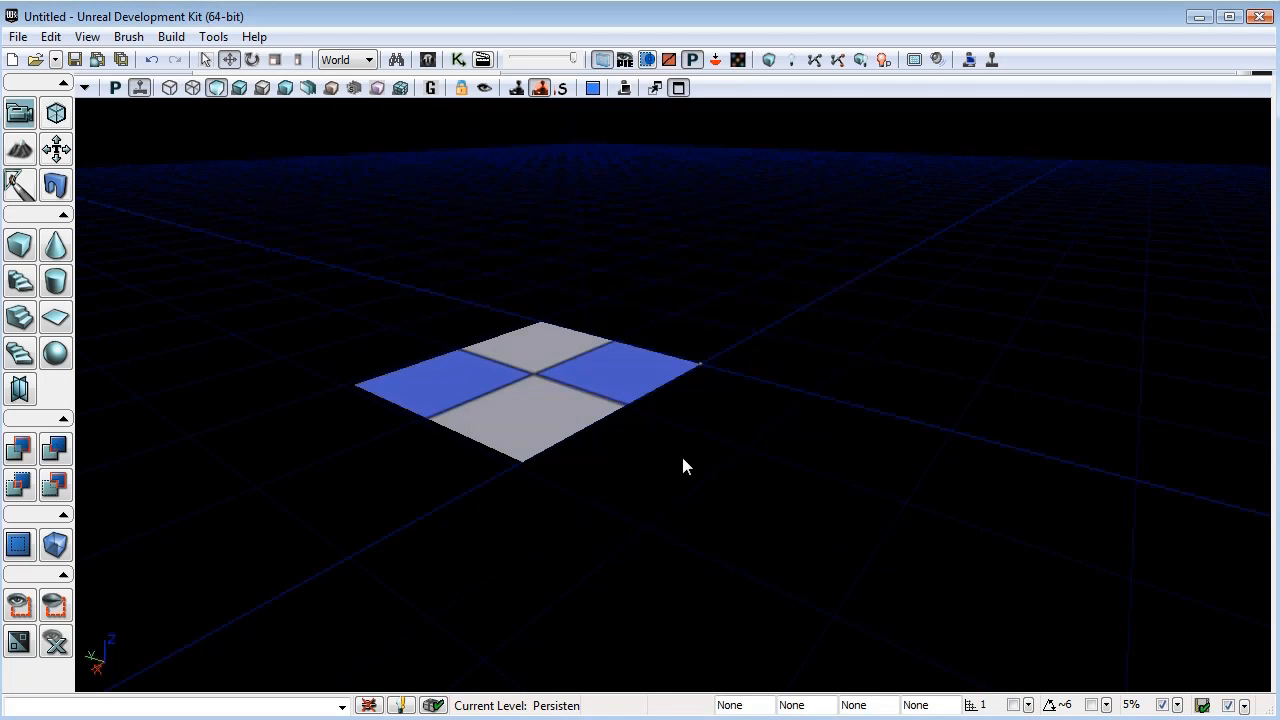
# Display the new terrain in wireframe to examine its patch grid.
pyautogui.moveTo(594, 248); pyautogui.dragTo(414, 643)
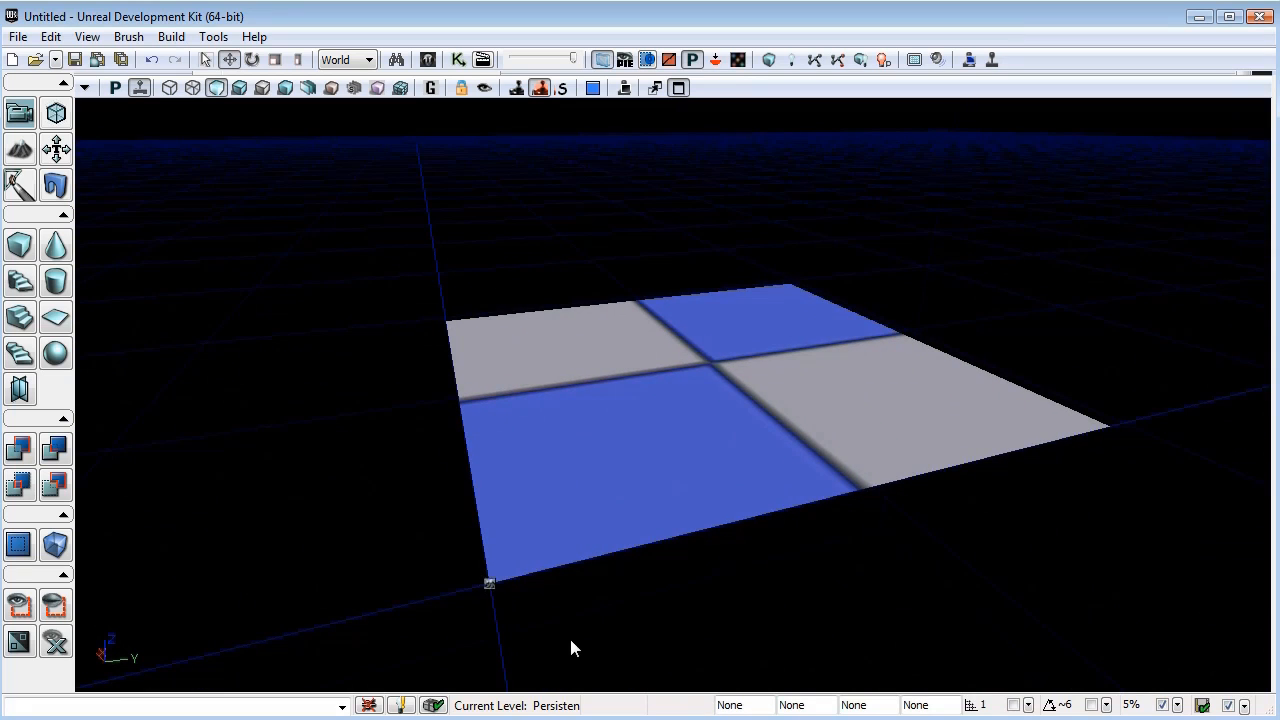
pyautogui.moveTo(571, 641); pyautogui.dragTo(669, 466)
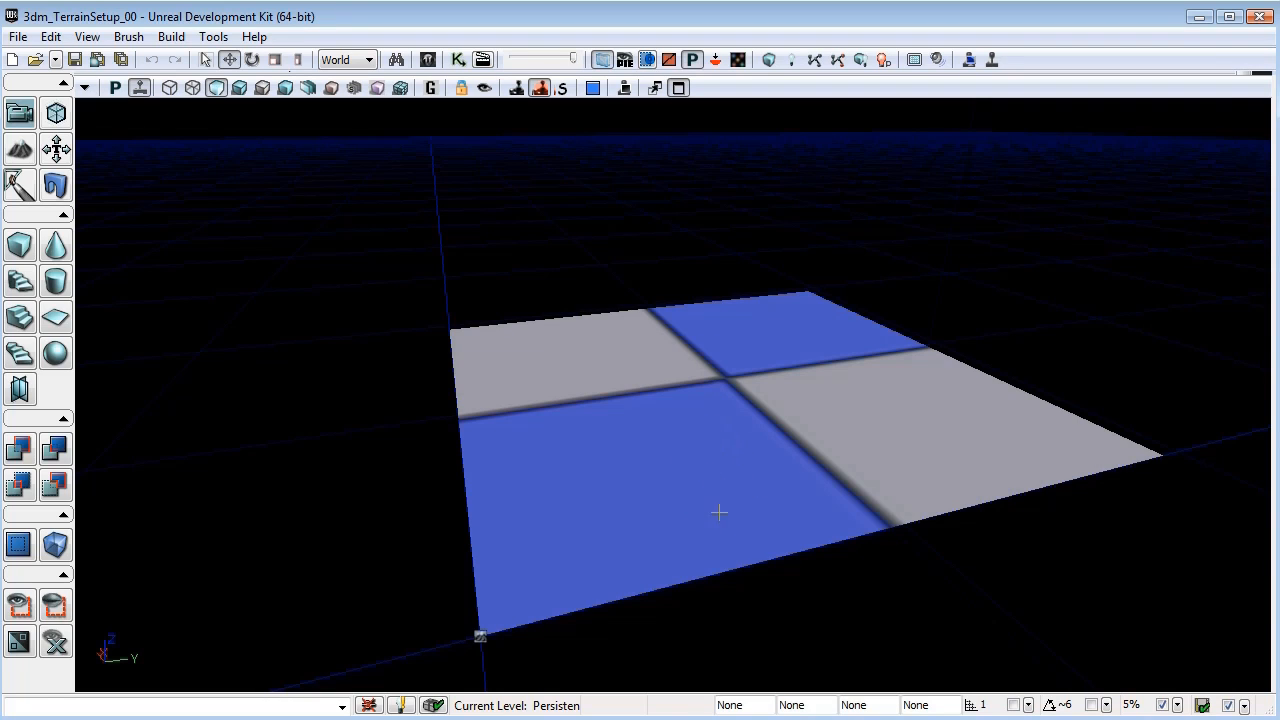
pyautogui.click(193, 89)
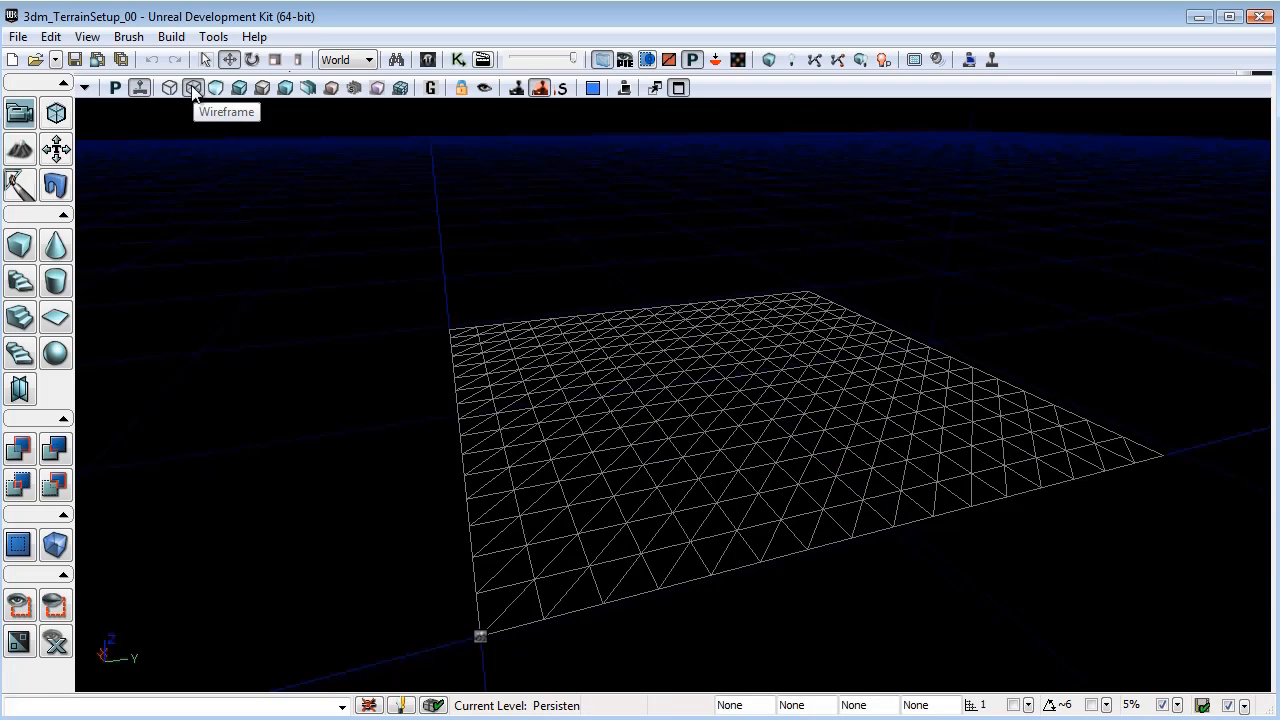
pyautogui.moveTo(414, 380); pyautogui.dragTo(546, 657)
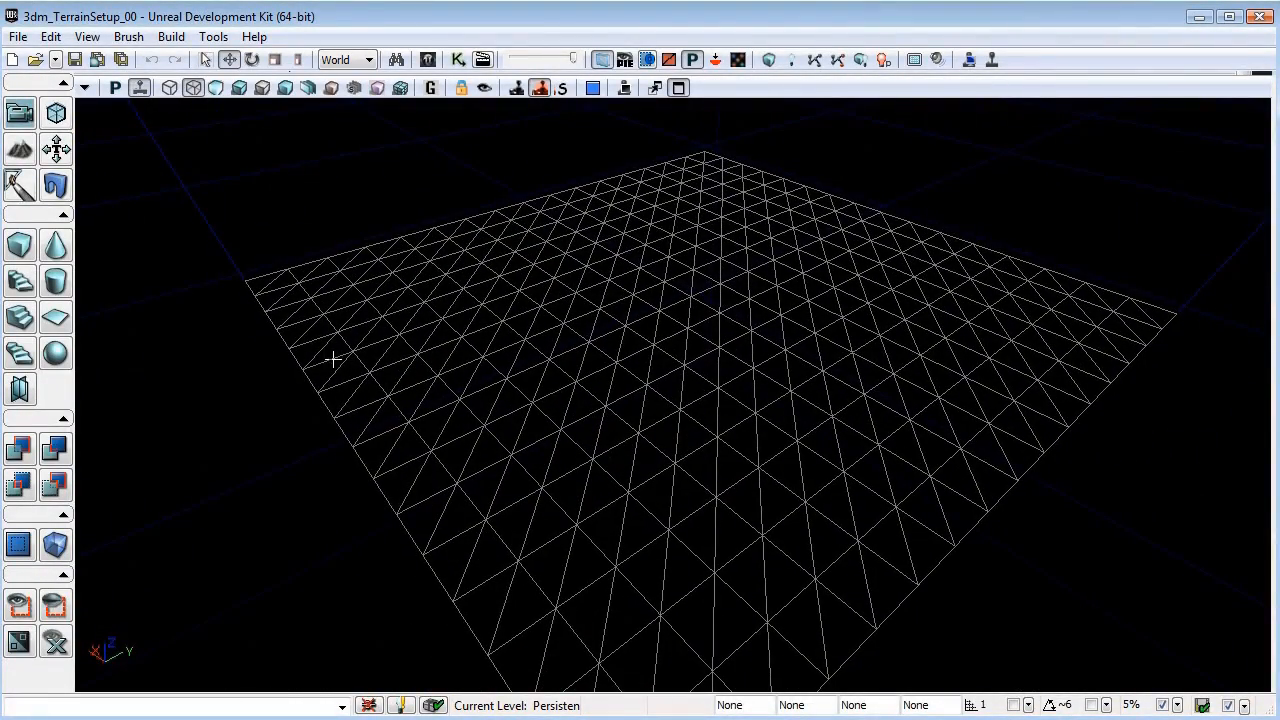
pyautogui.moveTo(333, 359); pyautogui.dragTo(387, 423)
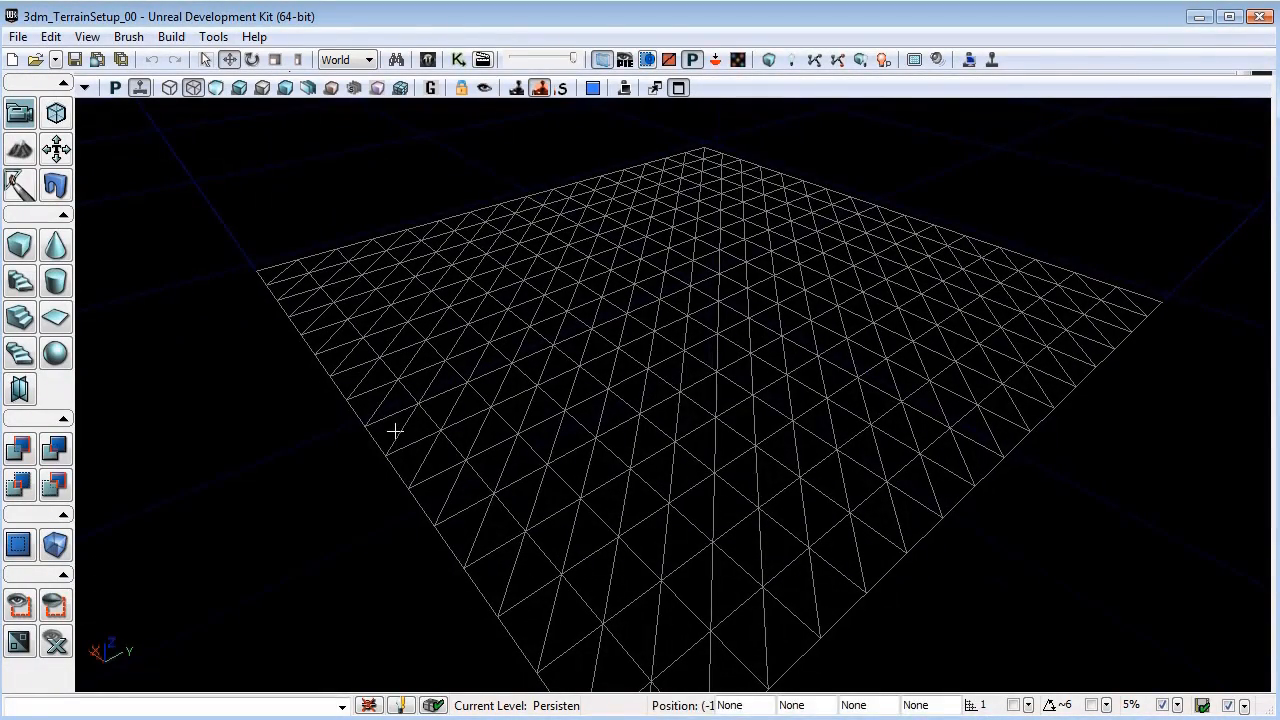
pyautogui.click(390, 432)
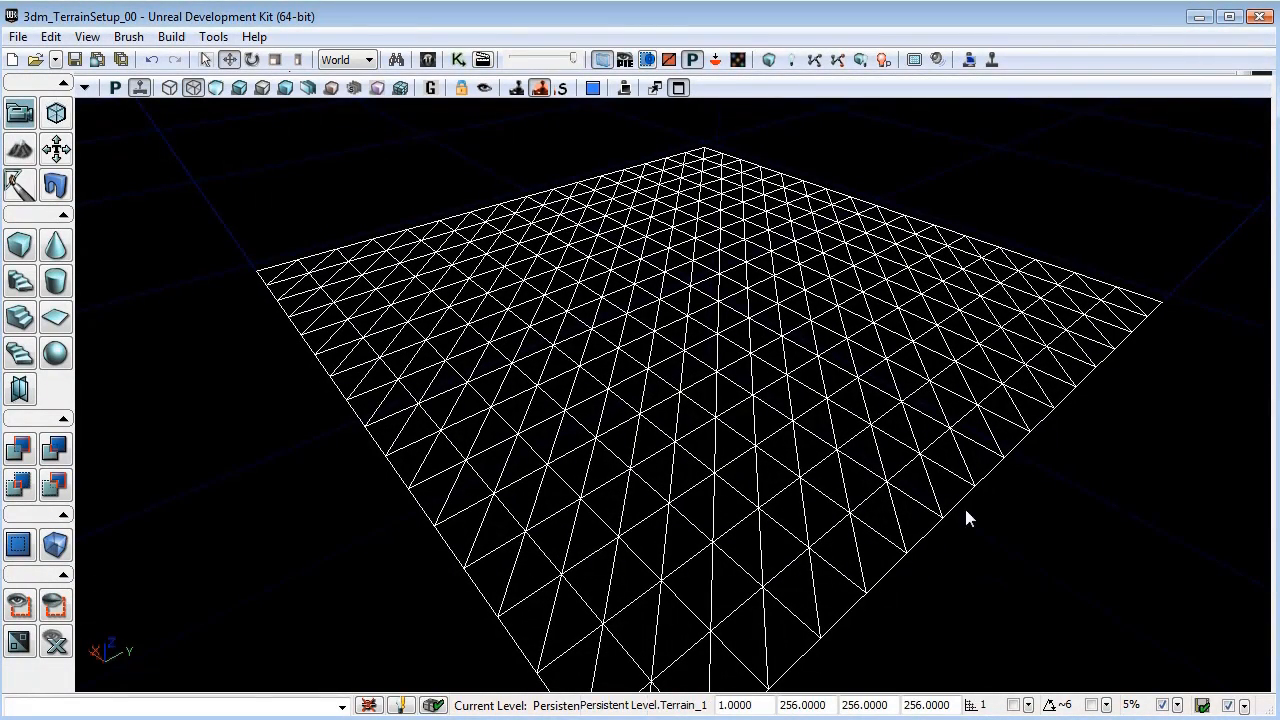
pyautogui.click(1090, 513)
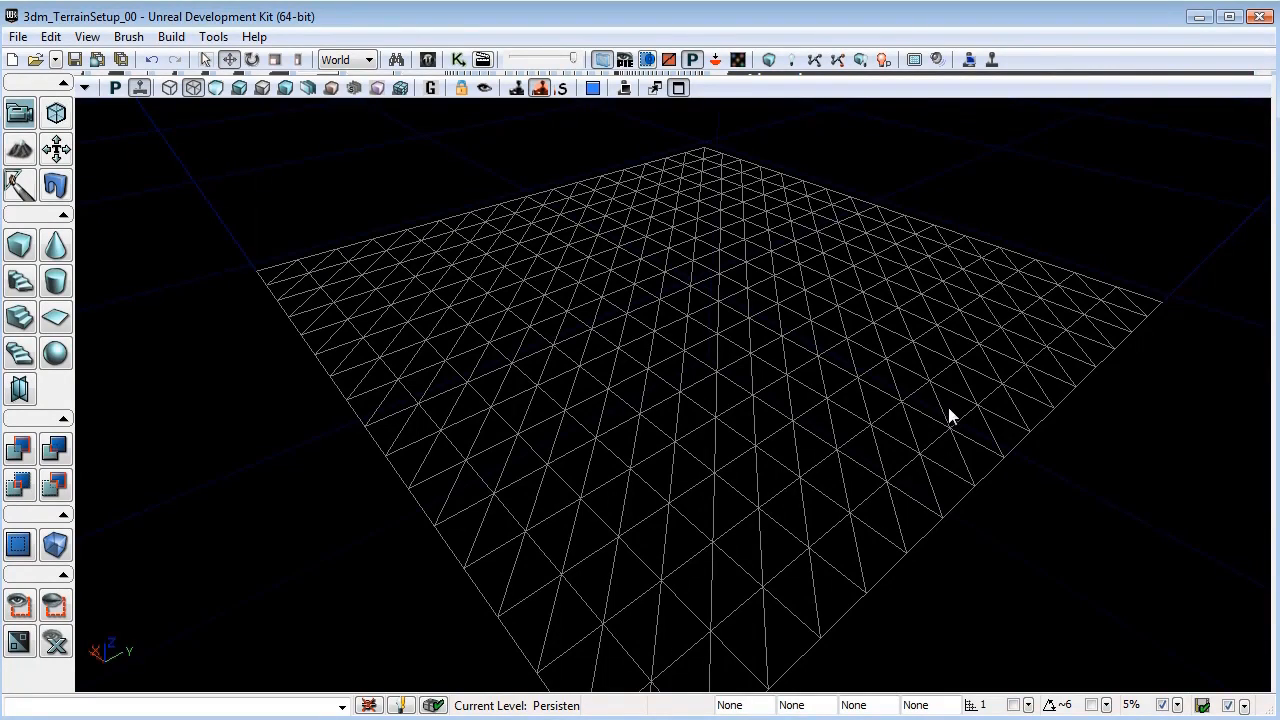
# Set Num Patches X and Num Patches Y to 256 in the terrain's properties.
pyautogui.click(917, 341)
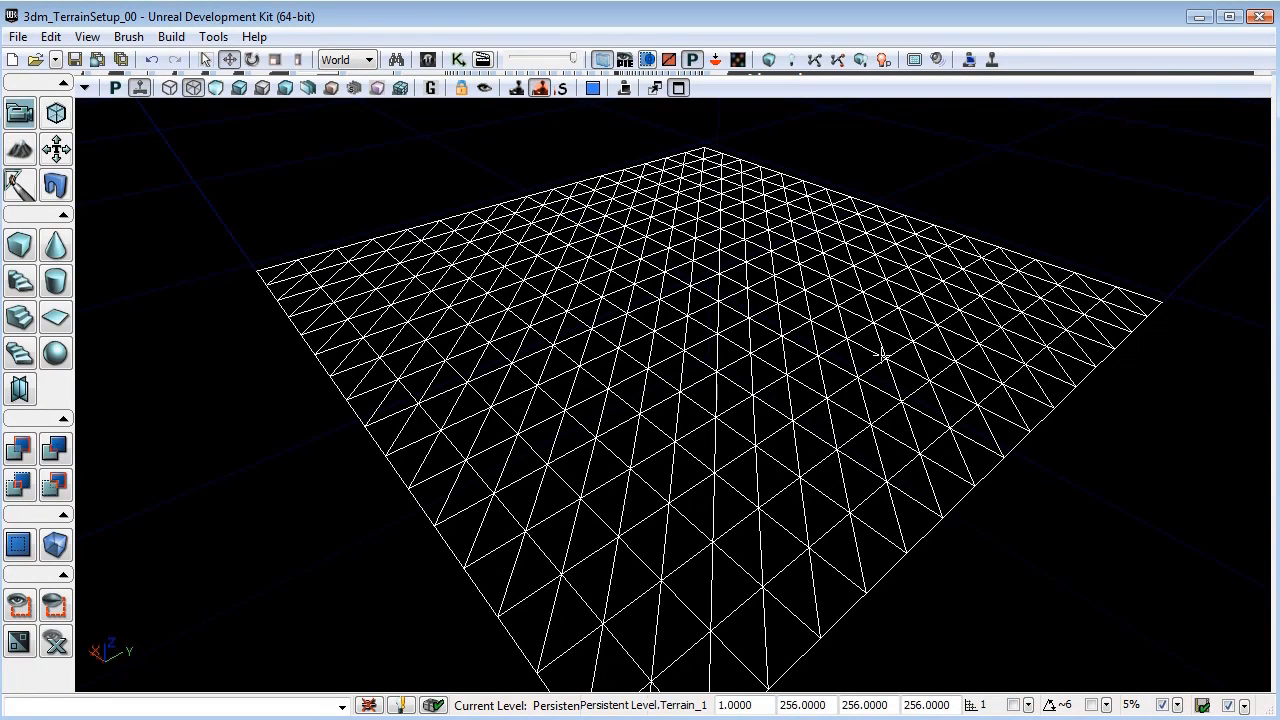
pyautogui.doubleClick(885, 370)
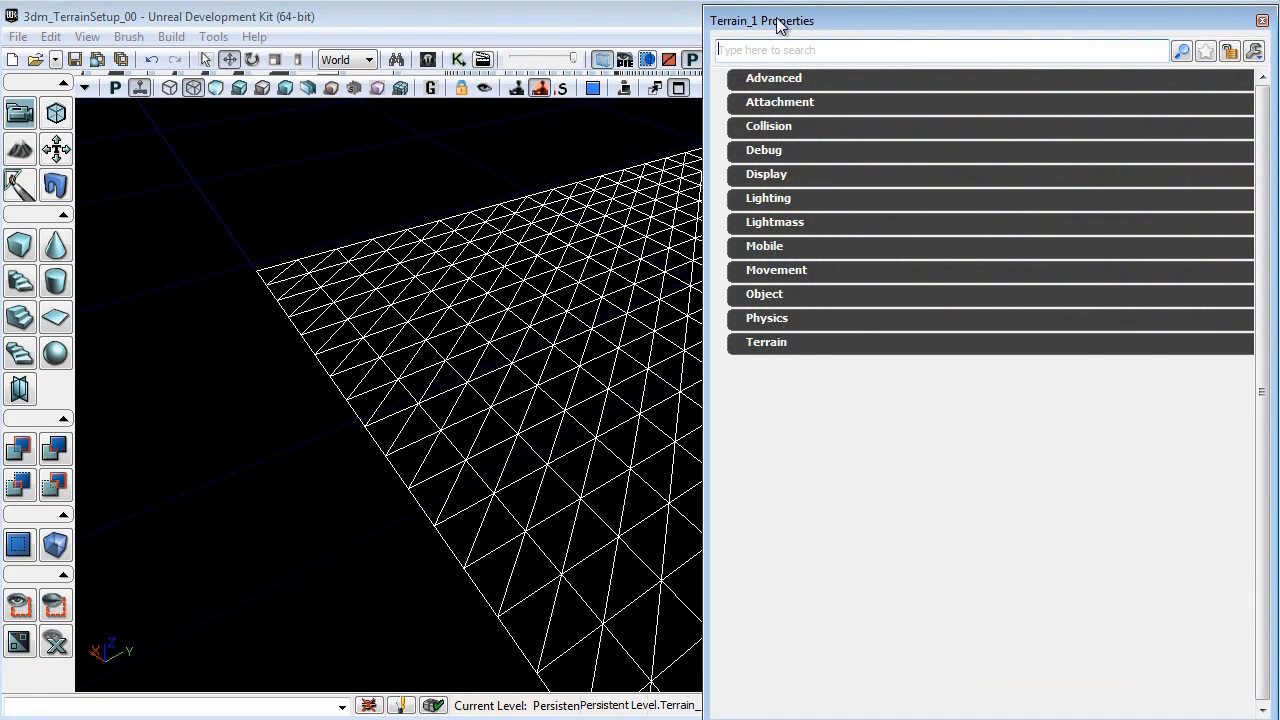
pyautogui.click(778, 346)
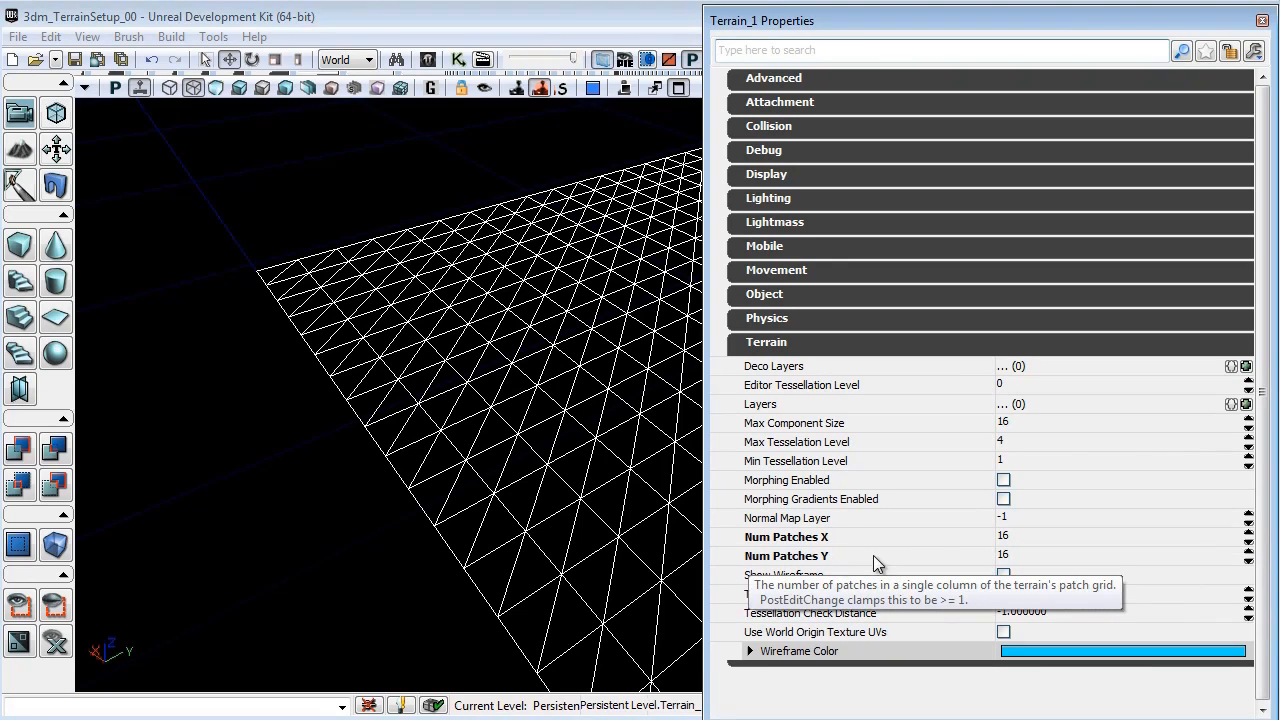
pyautogui.click(1010, 540)
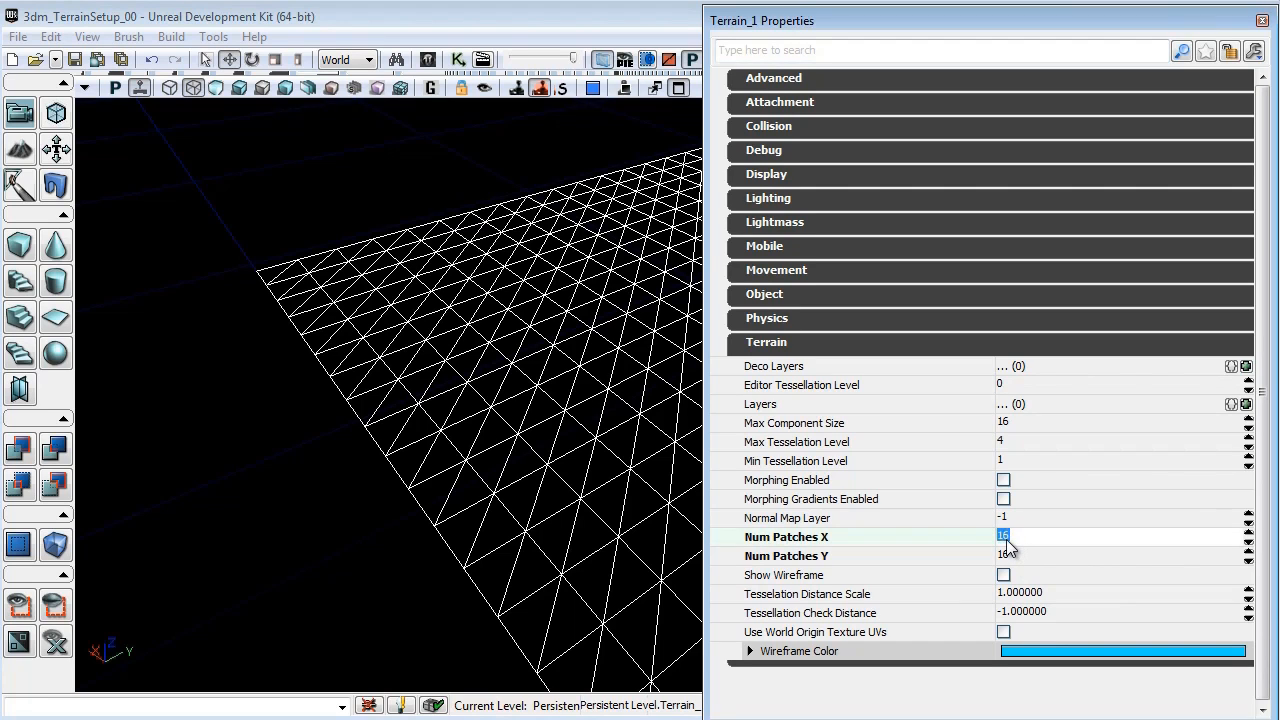
pyautogui.write('25')
pyautogui.press('Return')
pyautogui.click(1025, 558)
pyautogui.write('256')
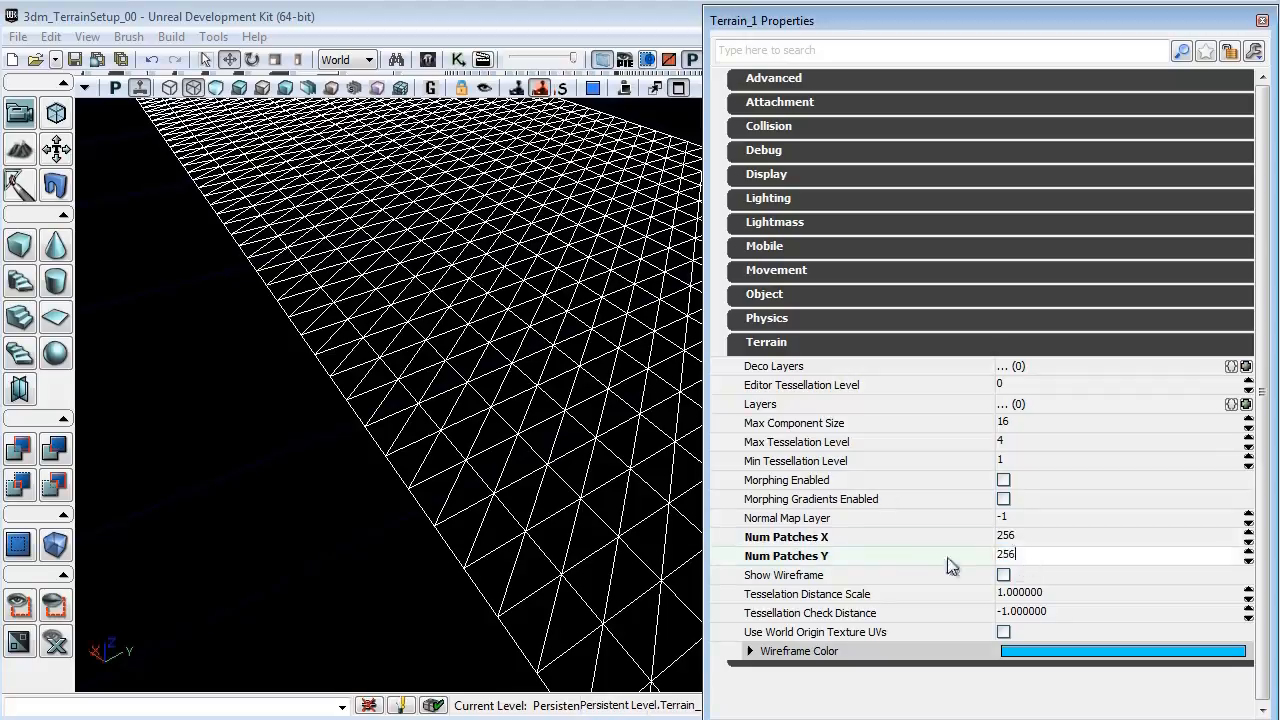
pyautogui.press('Return')
pyautogui.moveTo(672, 362); pyautogui.dragTo(543, 492, button='right')
# Set the X and Y components of the terrain's Draw Scale 3D to 512.
pyautogui.click(754, 23)
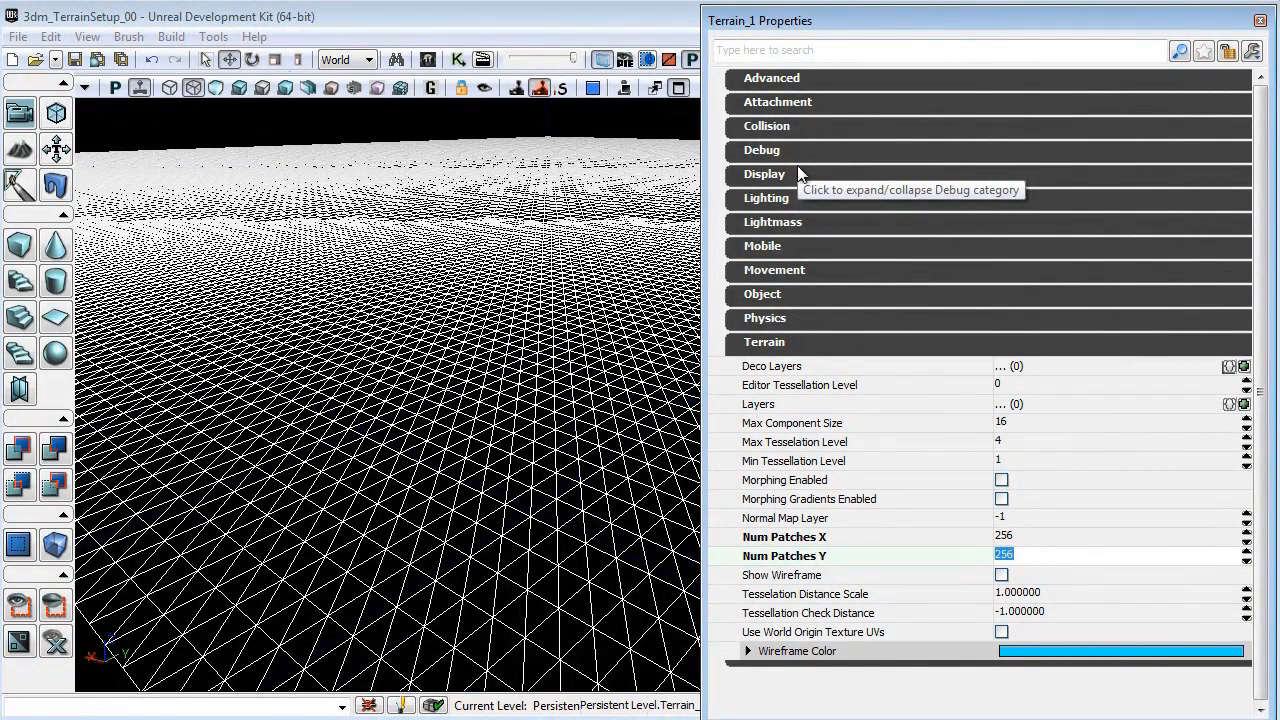
pyautogui.click(788, 174)
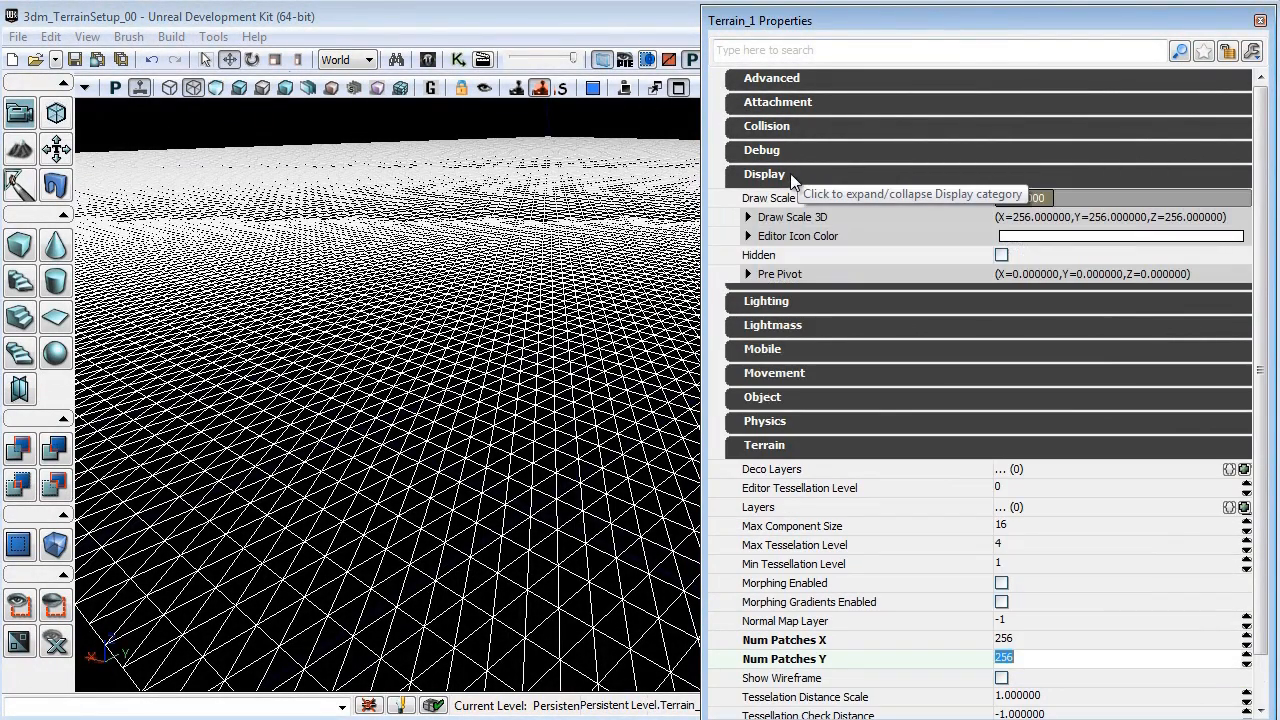
pyautogui.doubleClick(784, 220)
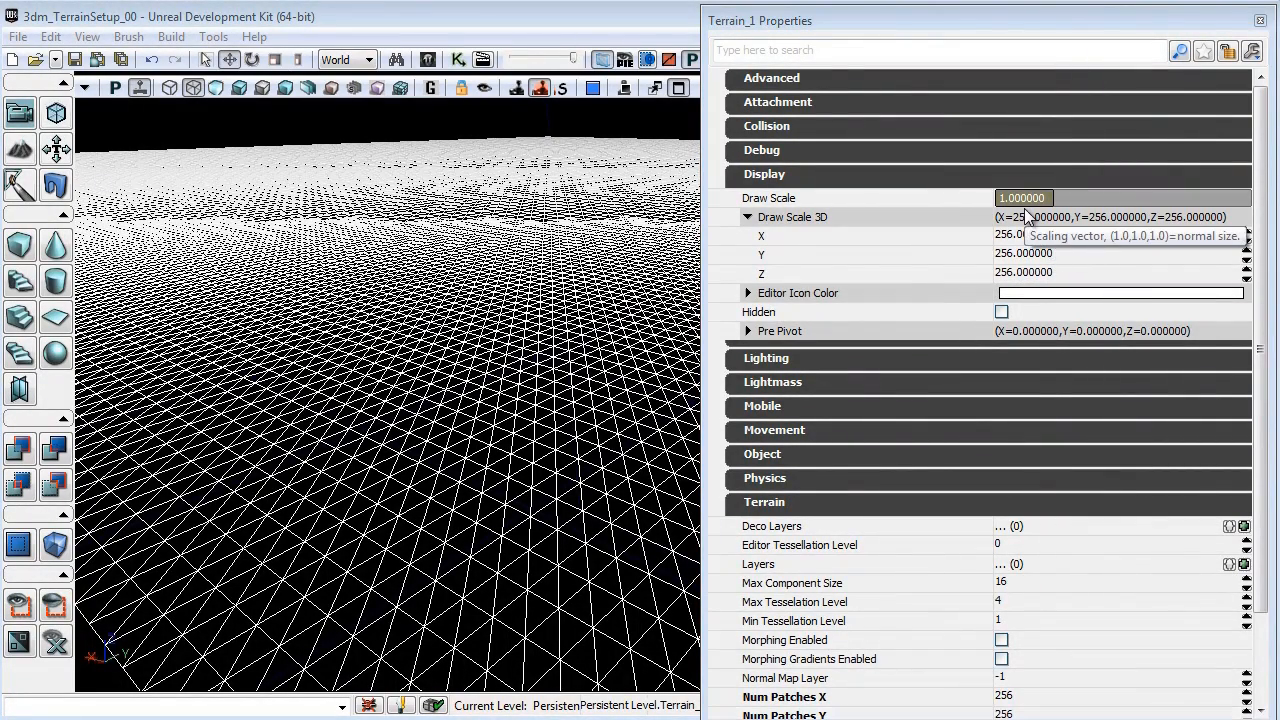
pyautogui.click(1042, 234)
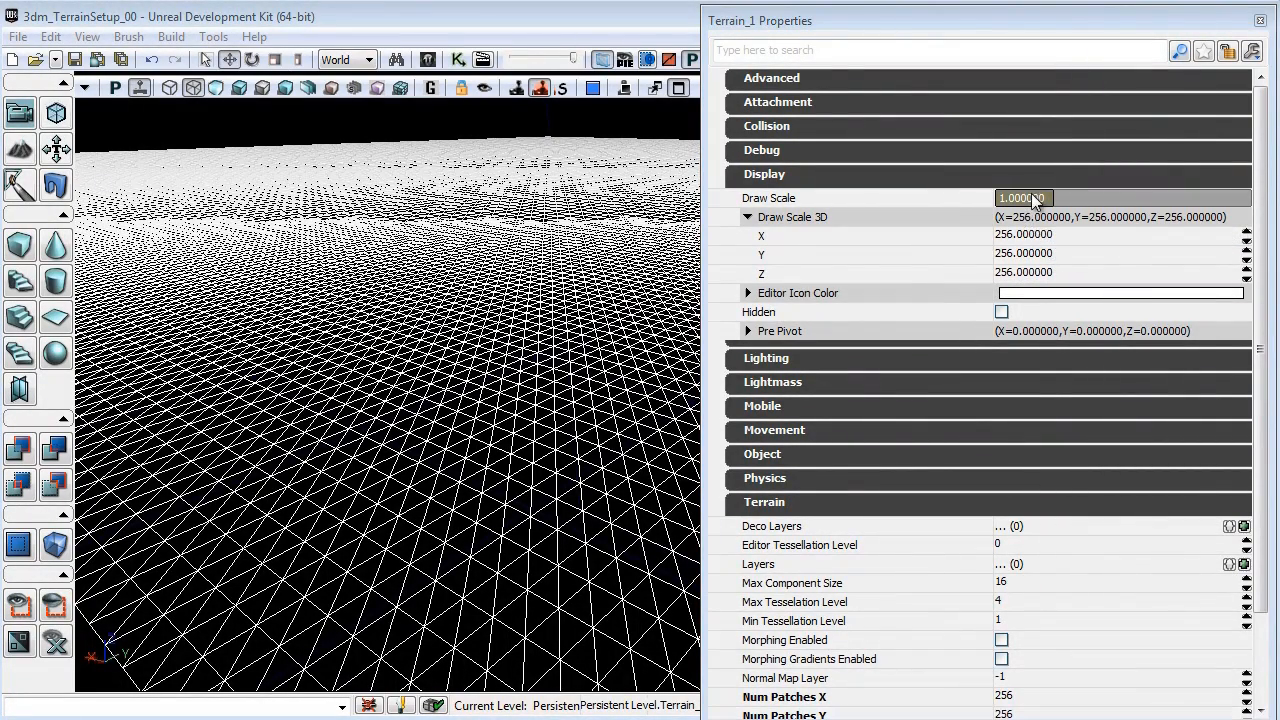
pyautogui.write('512')
pyautogui.click(1058, 254)
pyautogui.write('2')
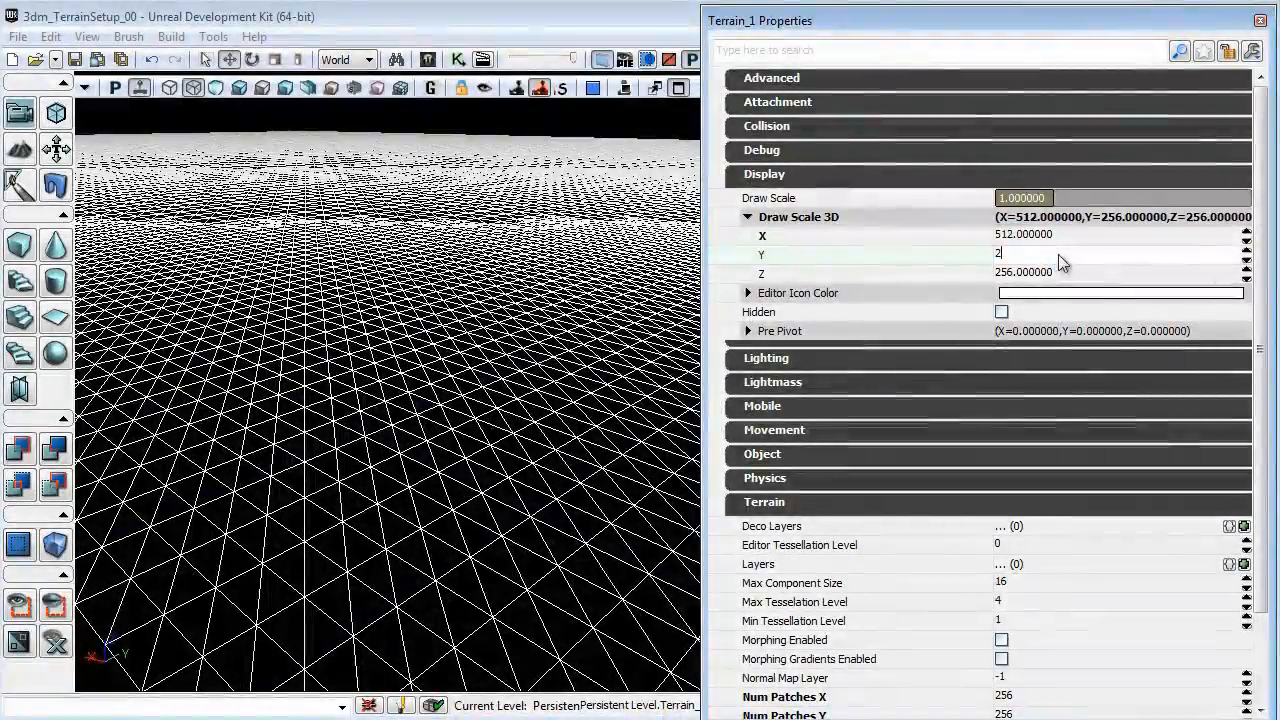
pyautogui.moveTo(1058, 254); pyautogui.dragTo(972, 254)
pyautogui.write('512')
pyautogui.press('Return')
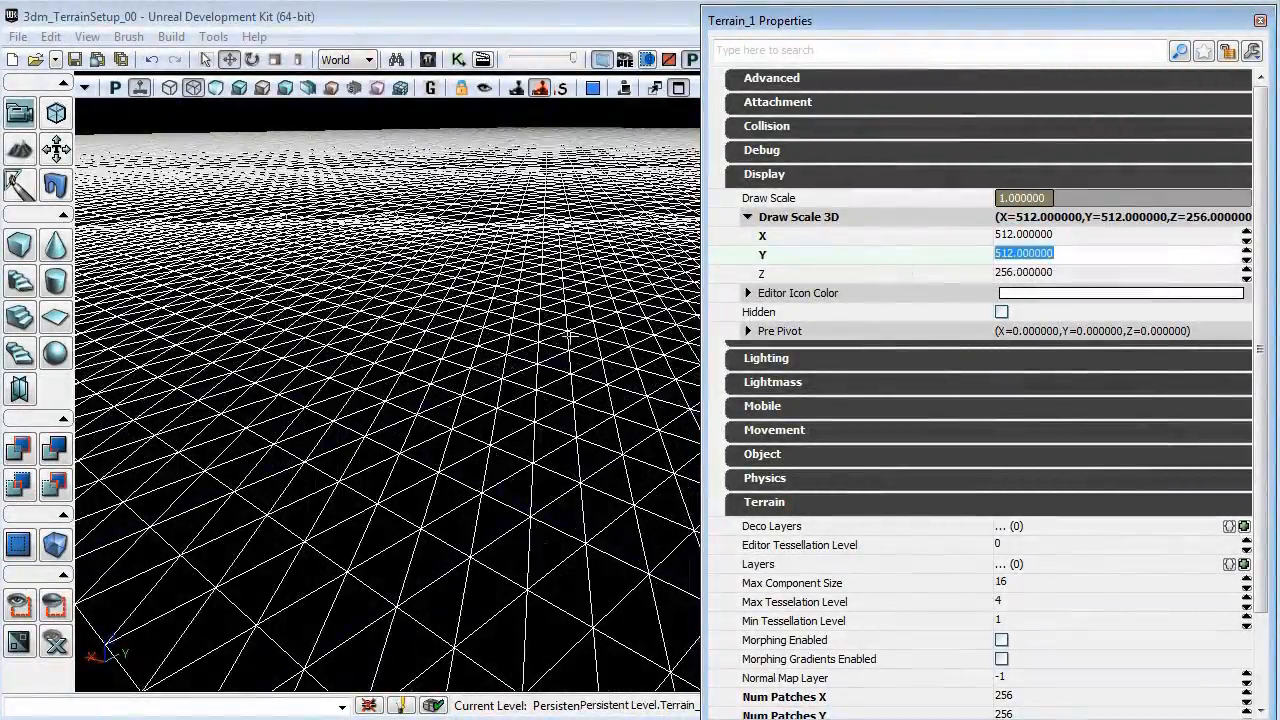
# Add the skeletal mesh SK_Crowd_Robot from the Content Browser onto the terrain as a size reference and view it up close.
pyautogui.moveTo(574, 138); pyautogui.dragTo(670, 112, button='right')
pyautogui.click(428, 60)
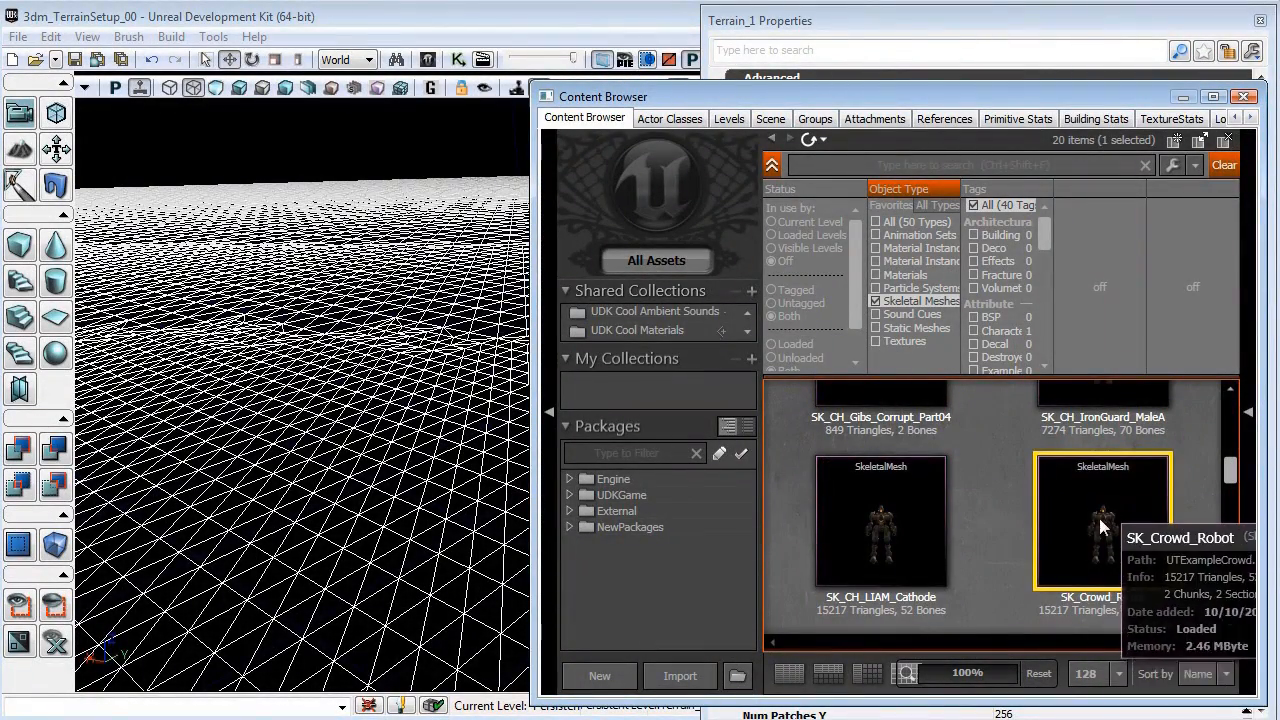
pyautogui.click(1244, 96)
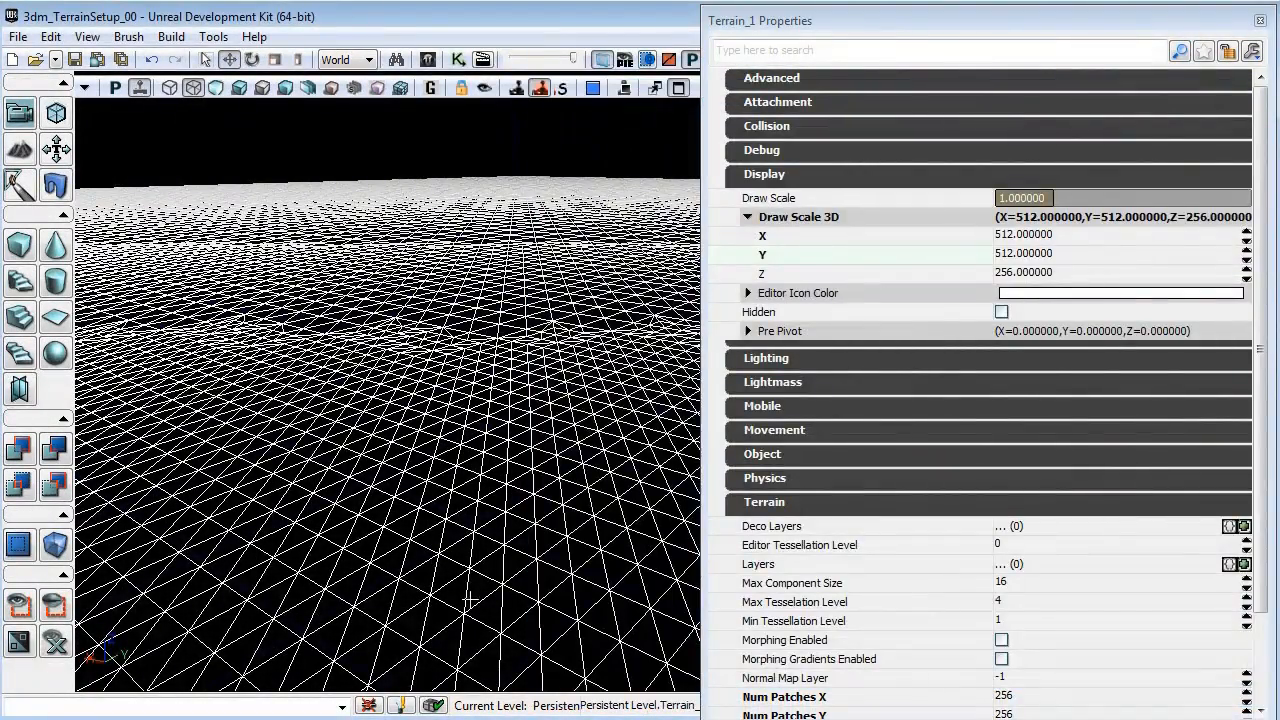
pyautogui.rightClick(468, 578)
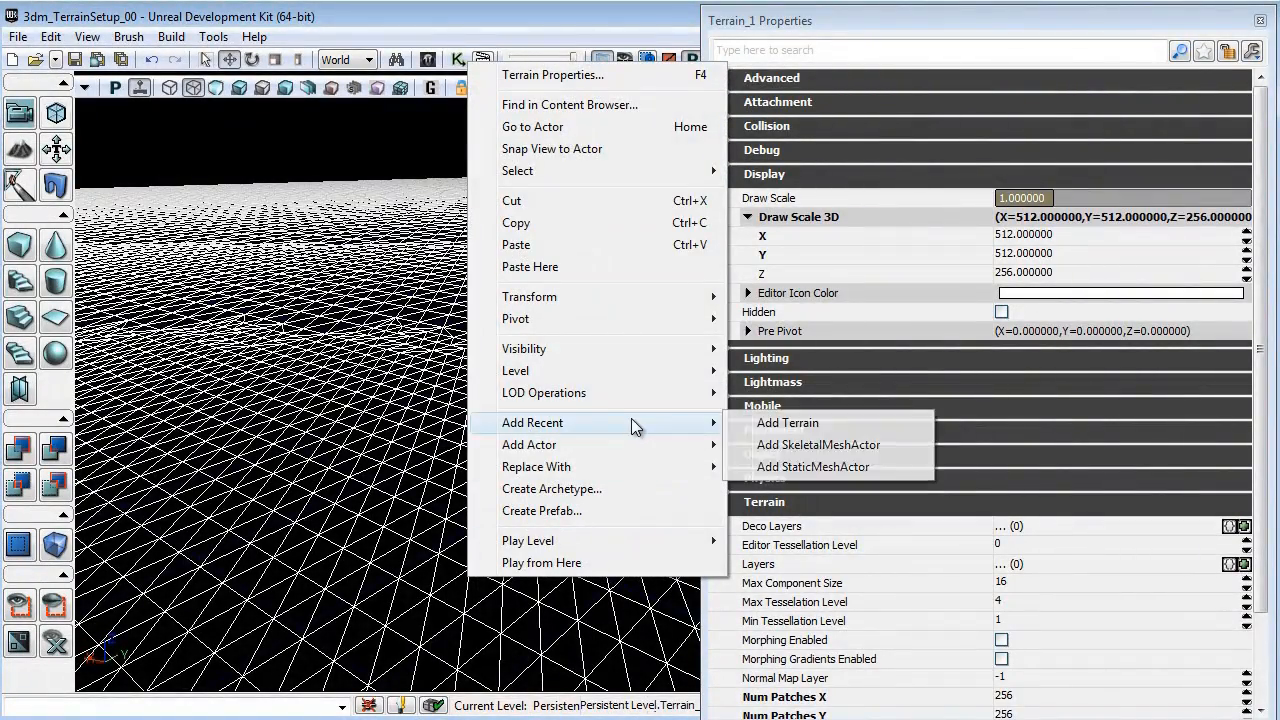
pyautogui.moveTo(717, 449)
pyautogui.click(855, 128)
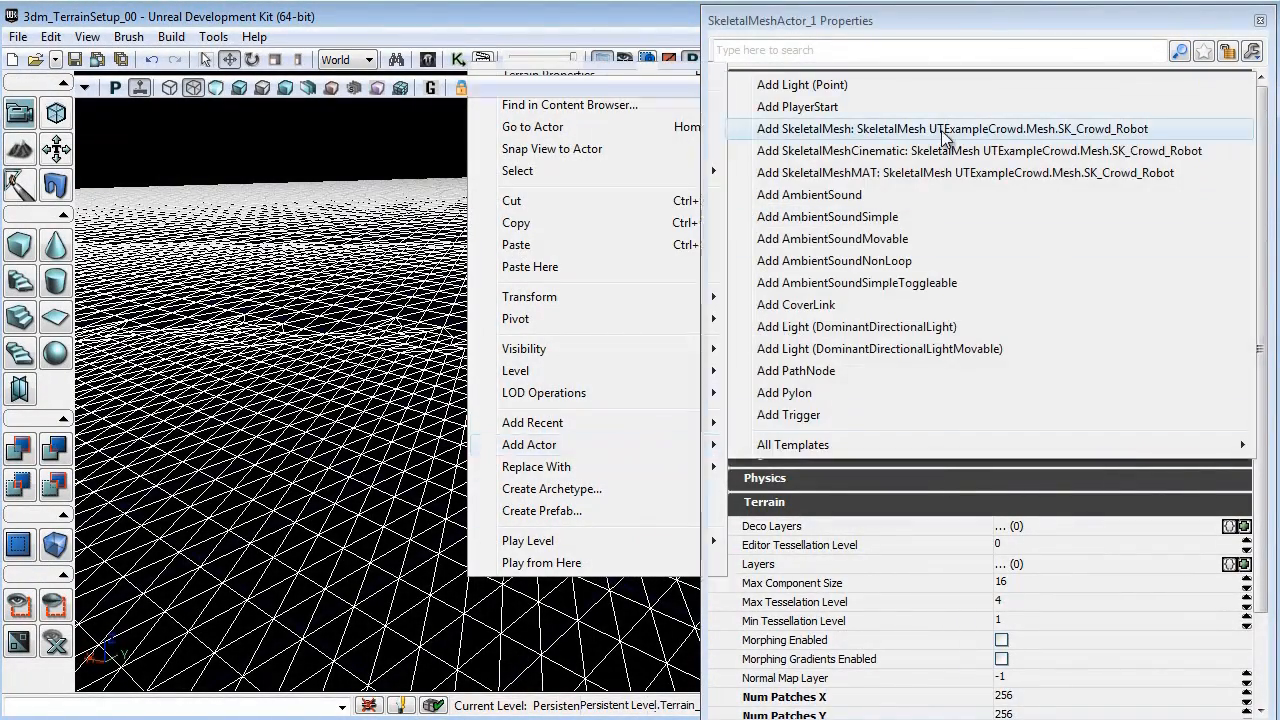
pyautogui.moveTo(526, 460); pyautogui.dragTo(238, 139)
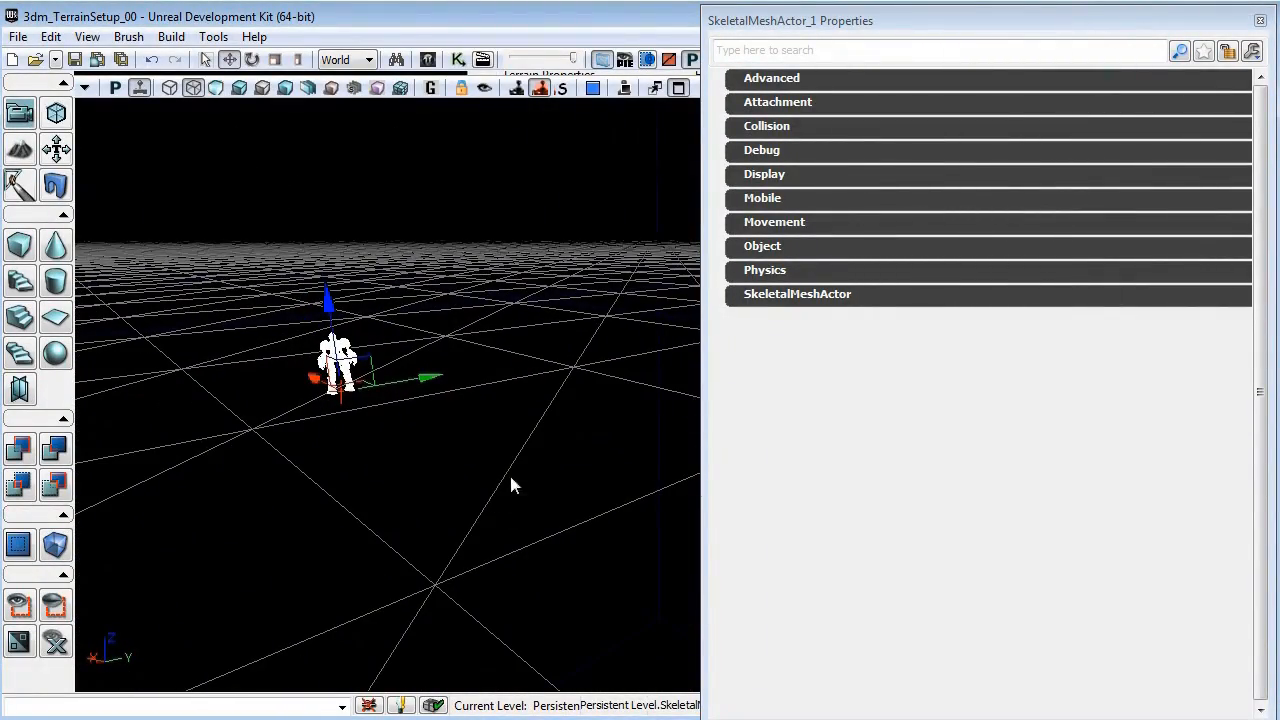
# Select the terrain and set the X and Y components of its Draw Scale 3D to 128.
pyautogui.click(584, 346)
pyautogui.click(1061, 236)
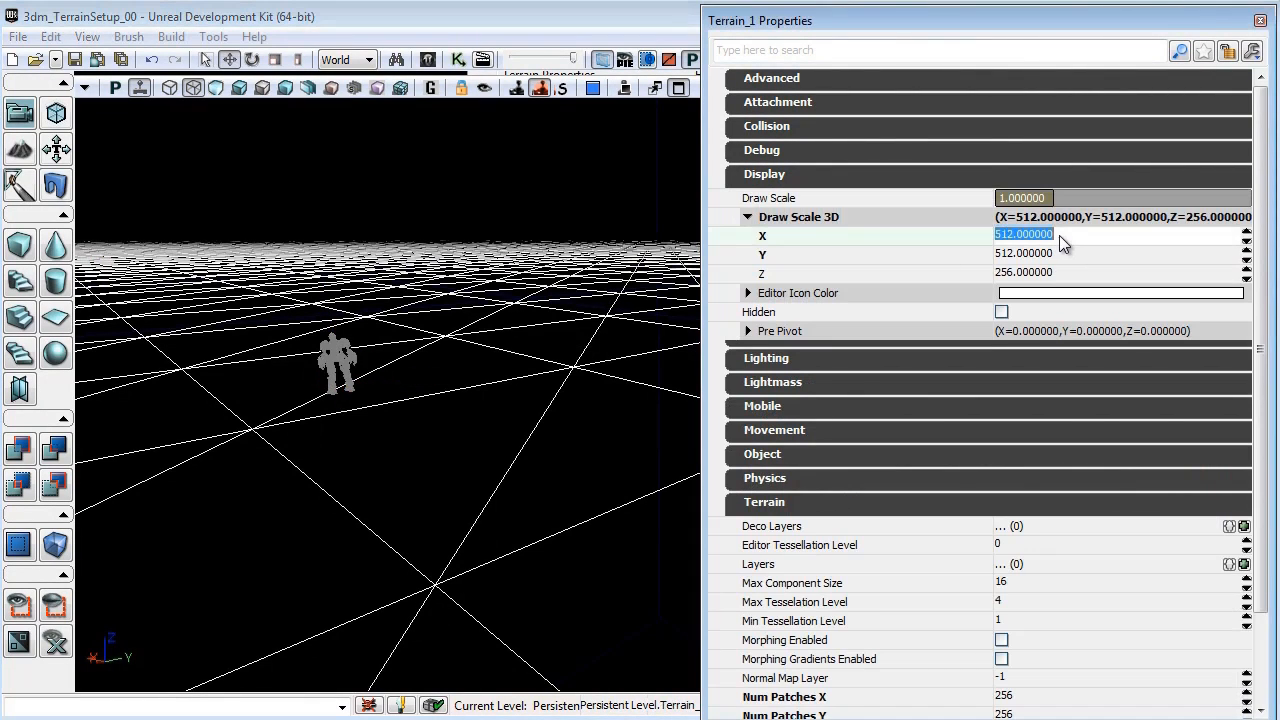
pyautogui.write('128')
pyautogui.press('Return')
pyautogui.click(1051, 253)
pyautogui.write('128')
pyautogui.press('Return')
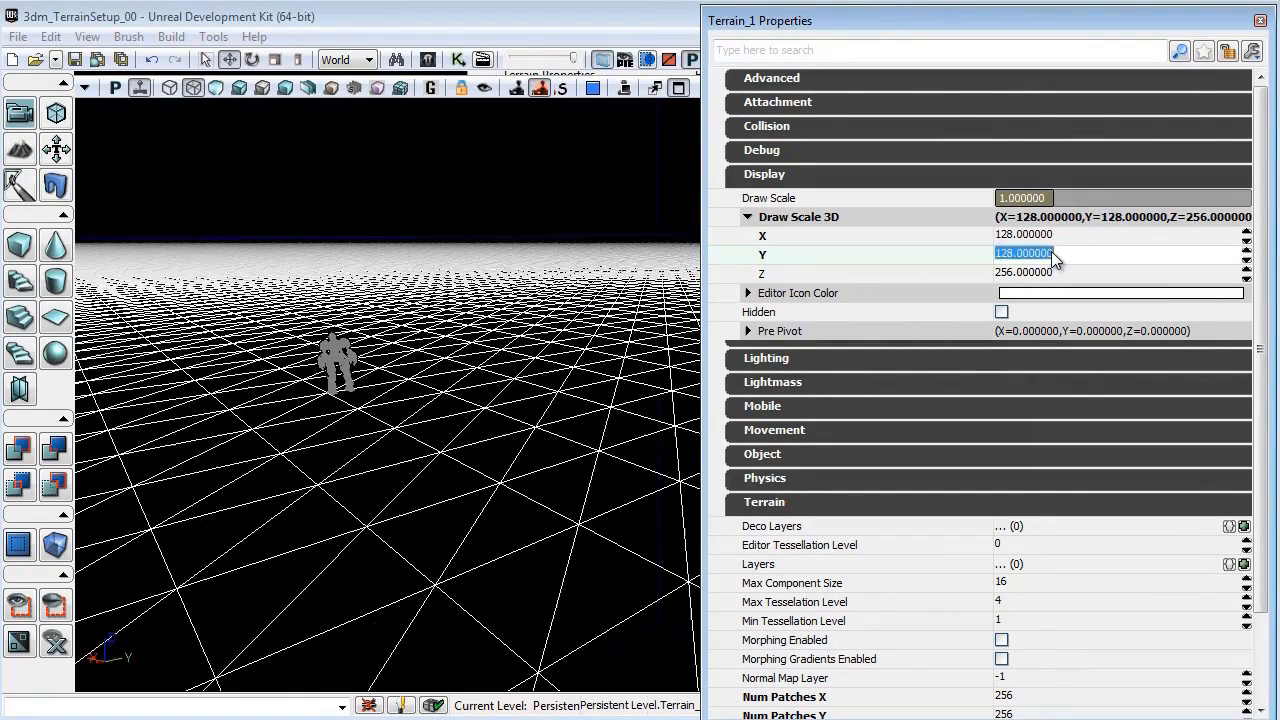
# Set the Z component of the terrain's Draw Scale 3D to 16.
pyautogui.moveTo(530, 326); pyautogui.dragTo(551, 130)
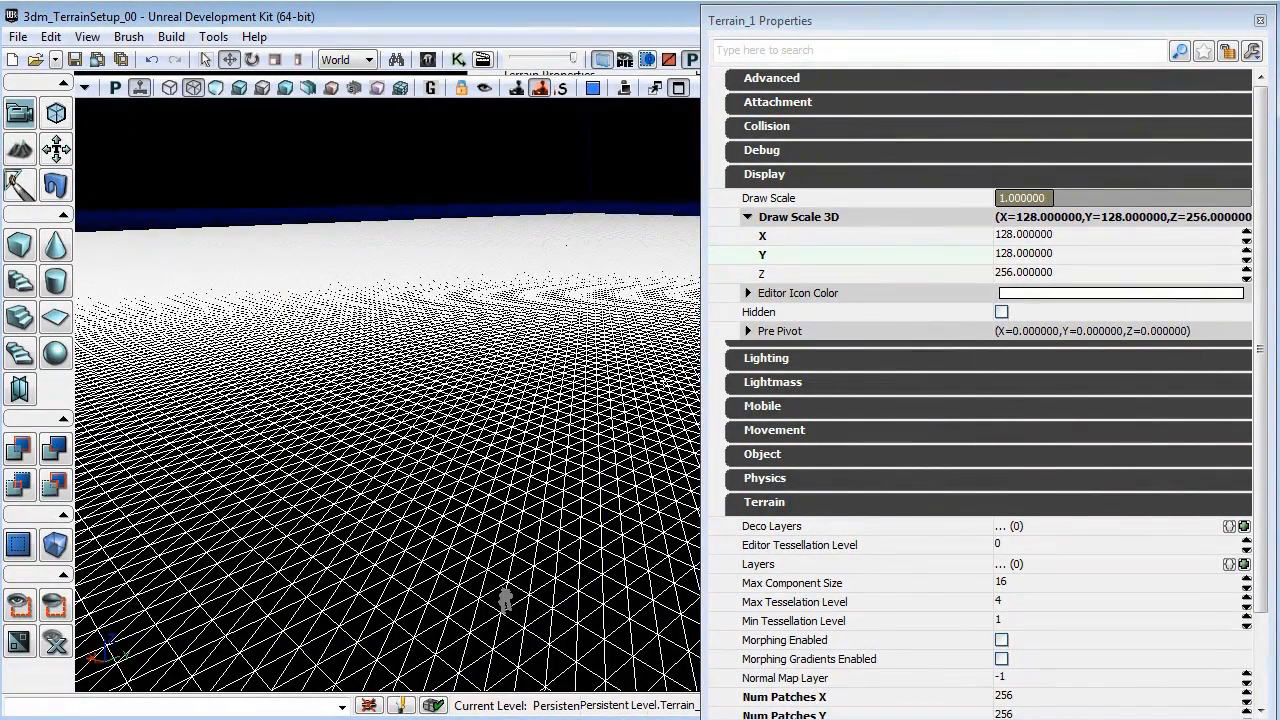
pyautogui.click(1072, 274)
pyautogui.write('16')
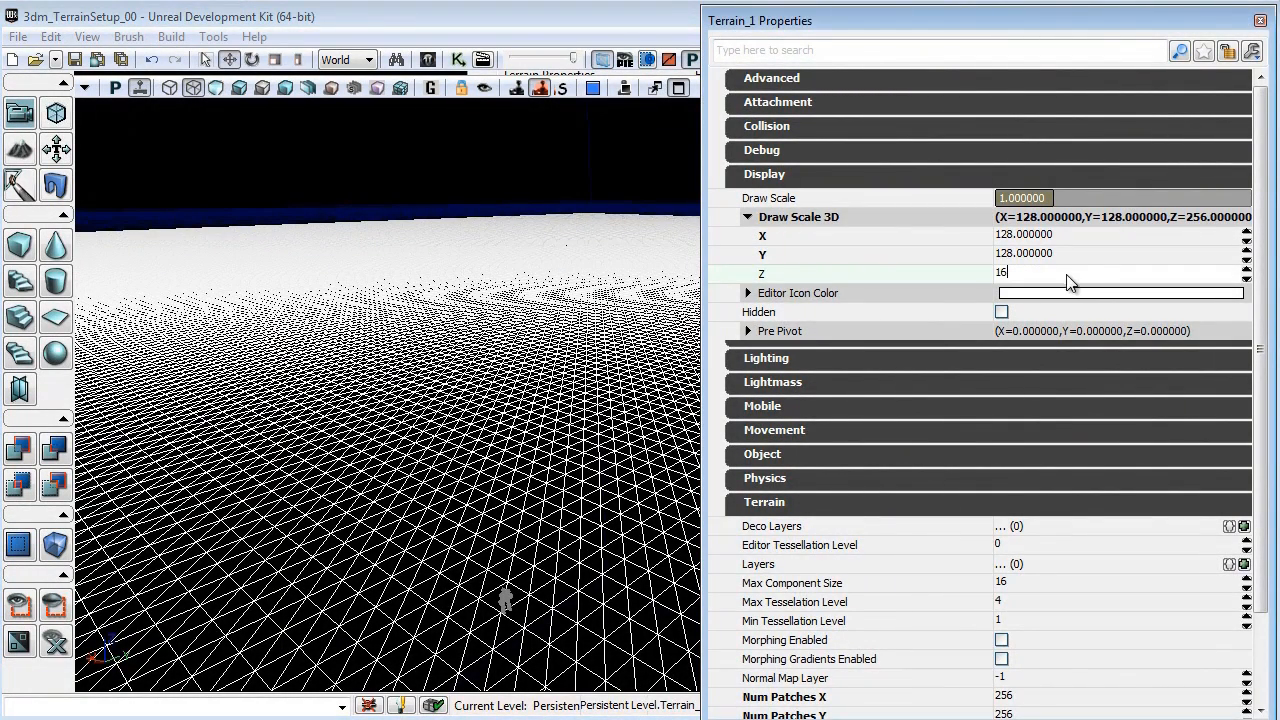
pyautogui.press('Return')
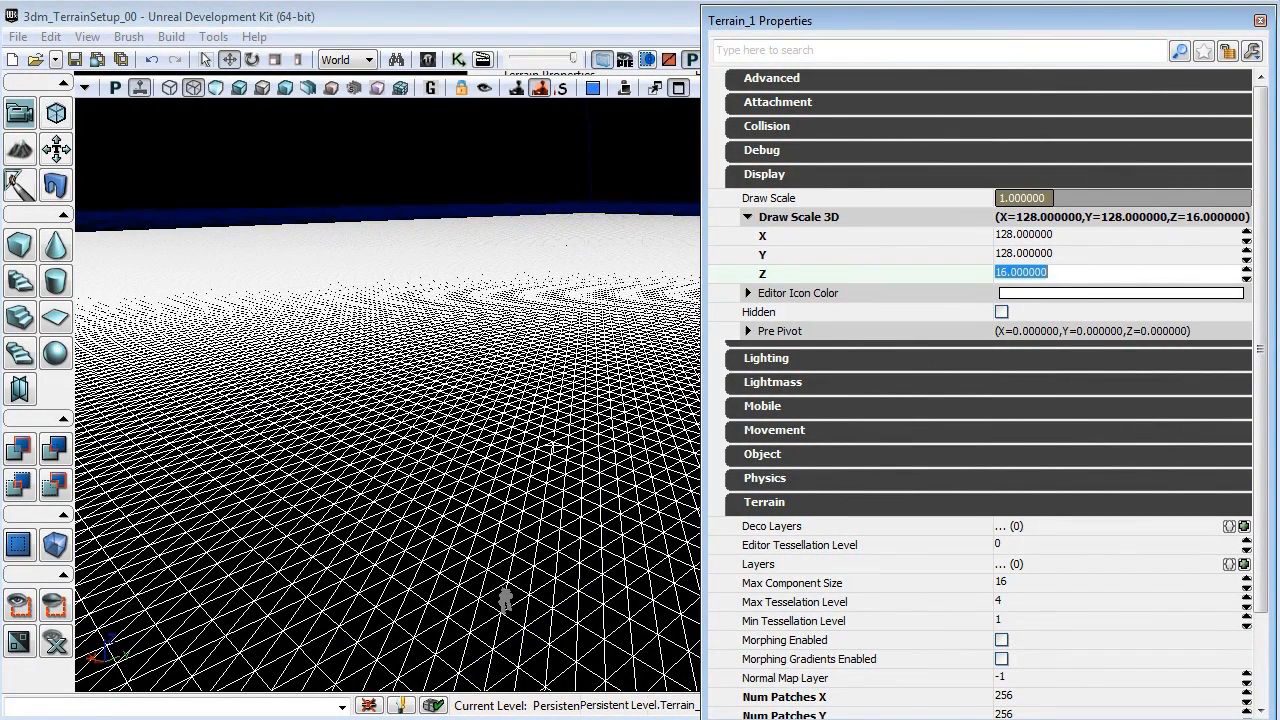
# Switch to Calculator and multiply 128 by 256 to work out the terrain's side length, and close it.
pyautogui.click(555, 443)
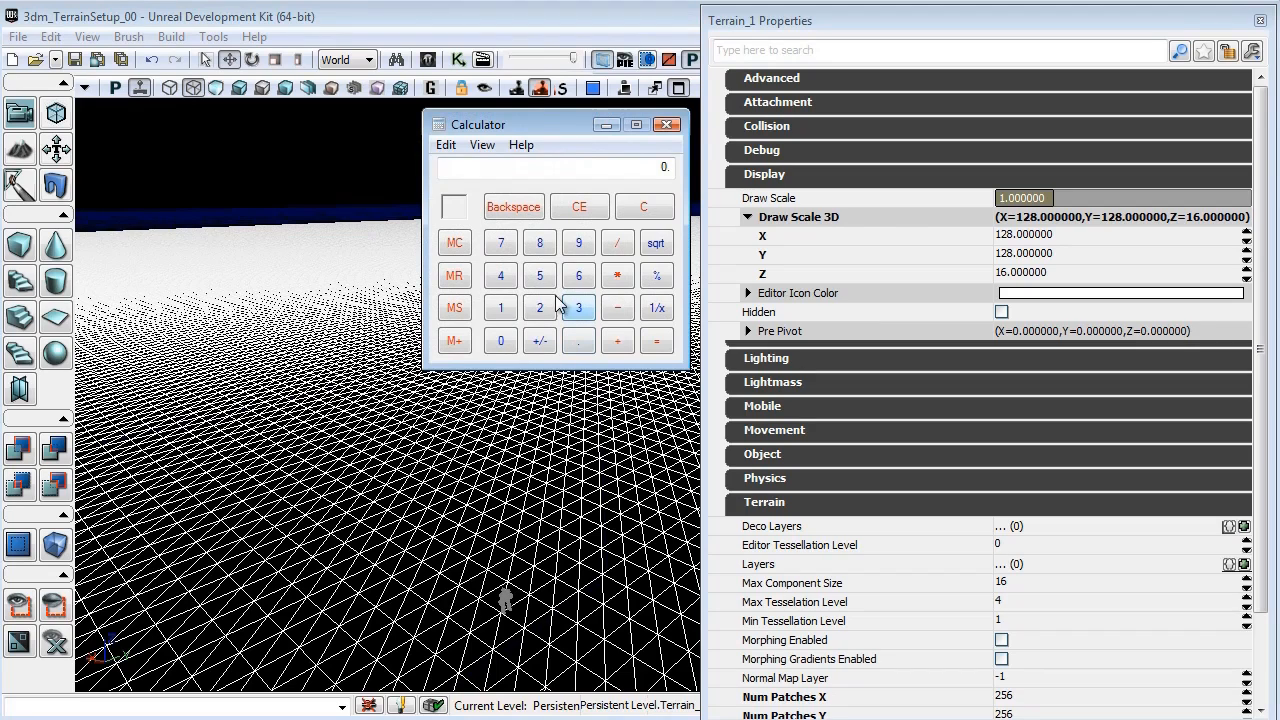
pyautogui.click(500, 308)
pyautogui.click(540, 308)
pyautogui.click(540, 243)
pyautogui.click(617, 276)
pyautogui.click(540, 308)
pyautogui.click(540, 276)
pyautogui.click(578, 276)
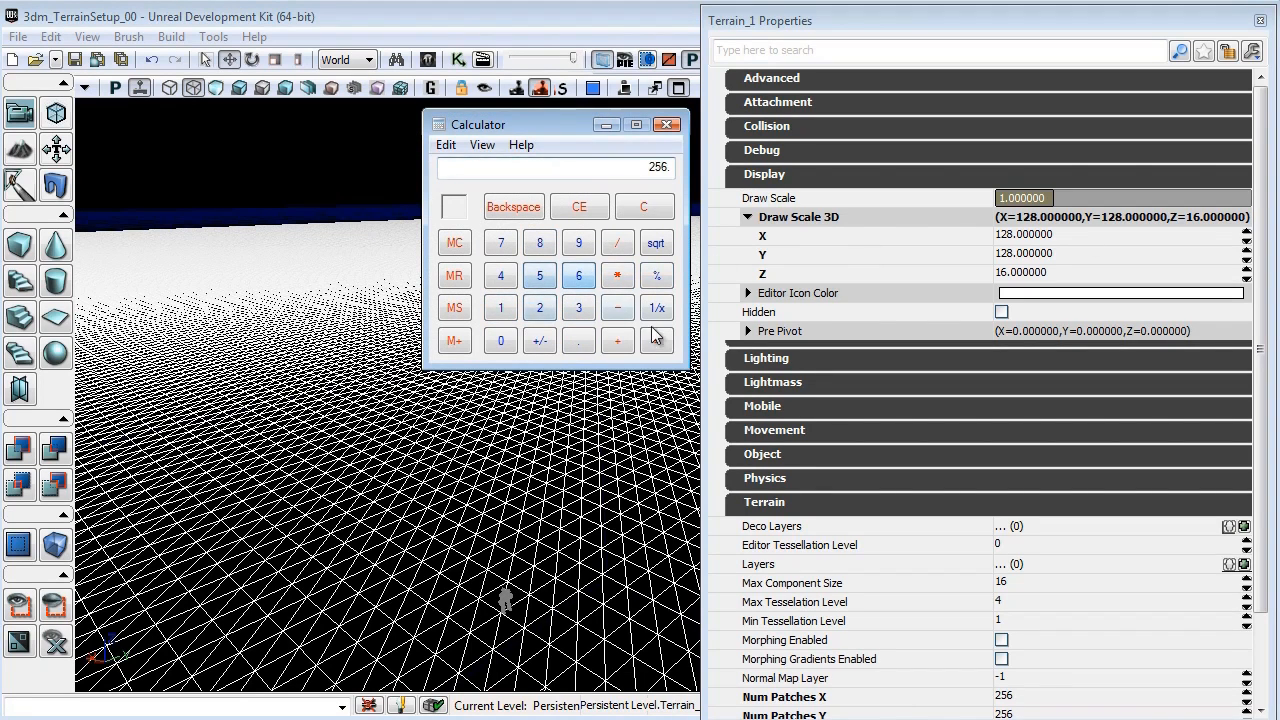
pyautogui.click(660, 341)
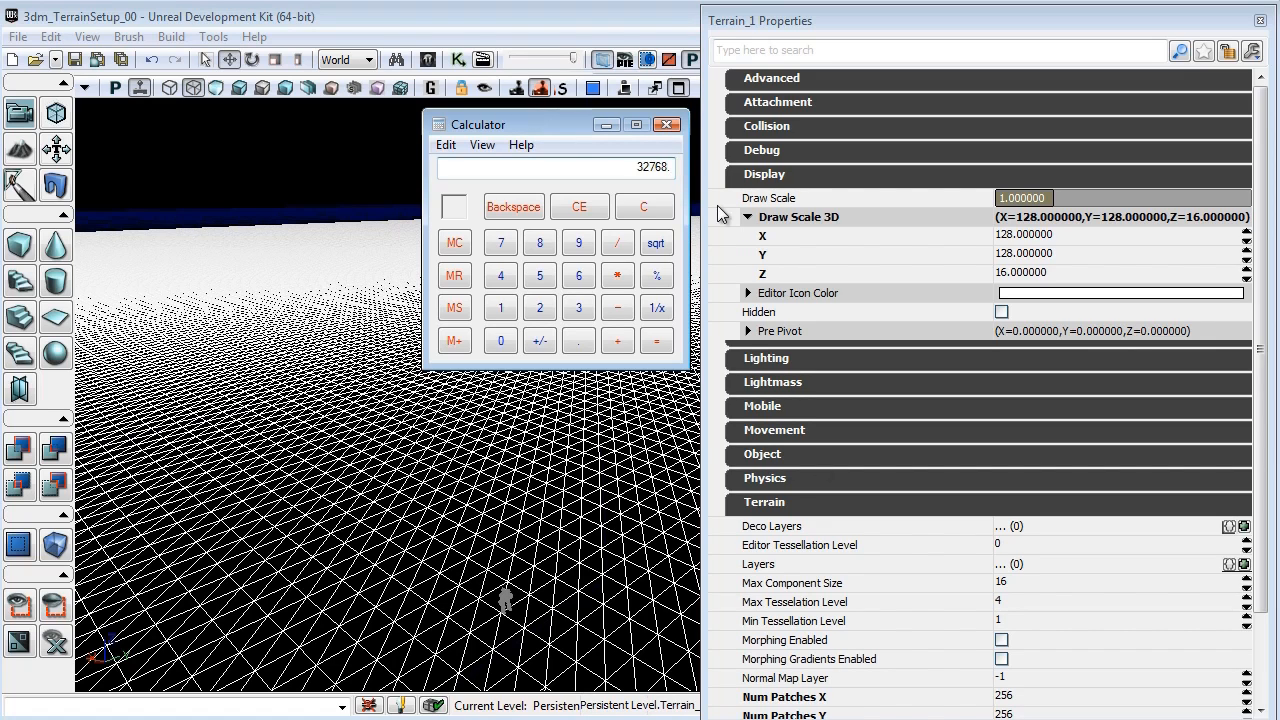
pyautogui.click(667, 125)
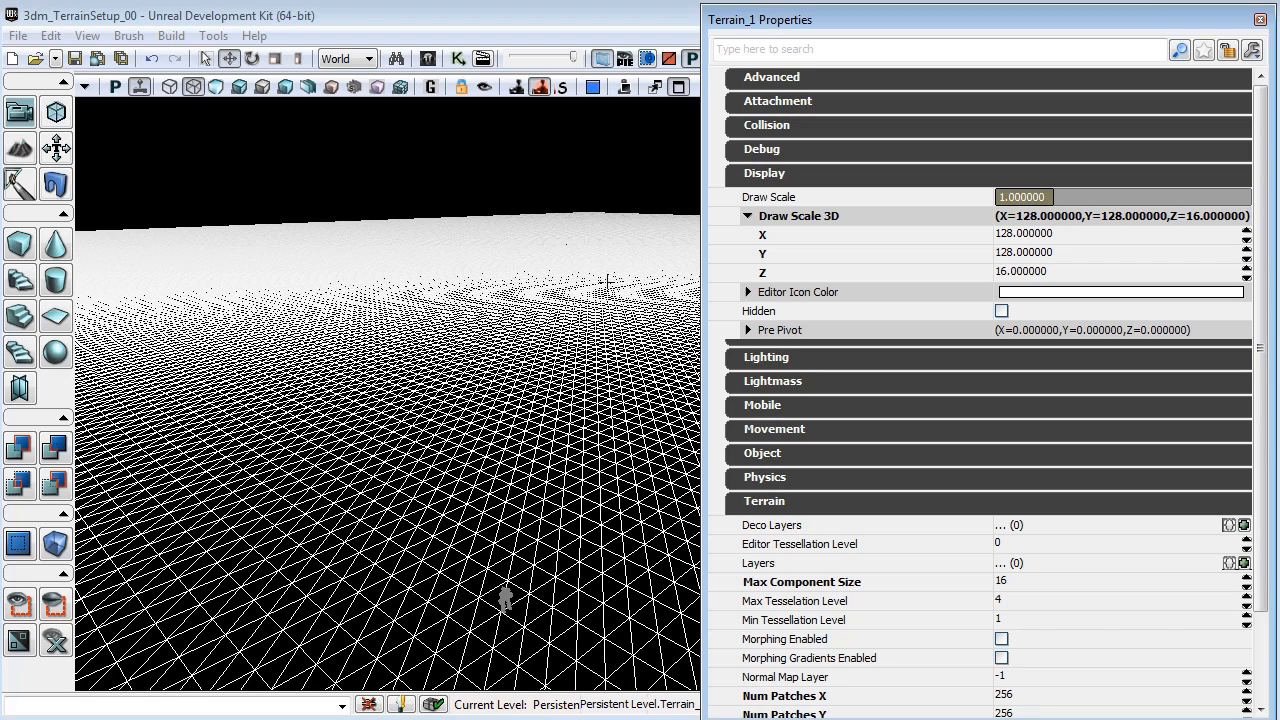
# Test Min Tessellation Level values of 2 and 4 on the terrain and return the level to 1.
pyautogui.scroll(-5, 1268, 410)
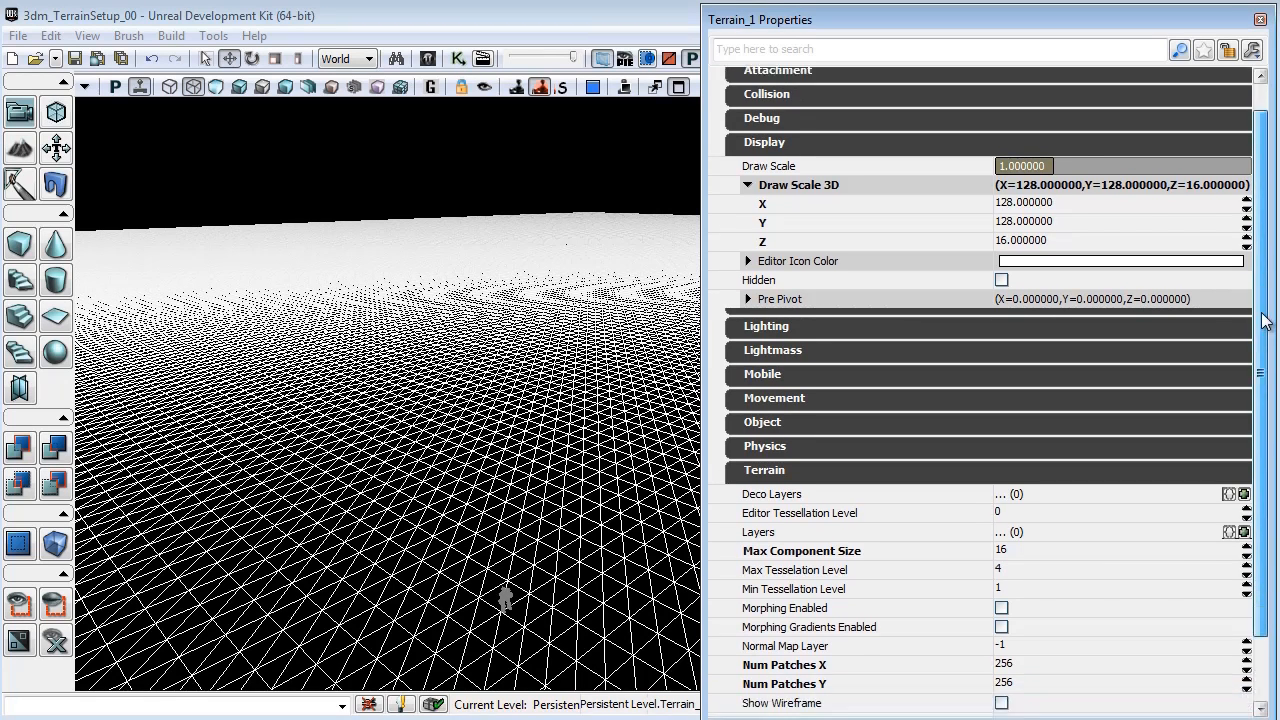
pyautogui.moveTo(466, 366); pyautogui.dragTo(606, 102, button='right')
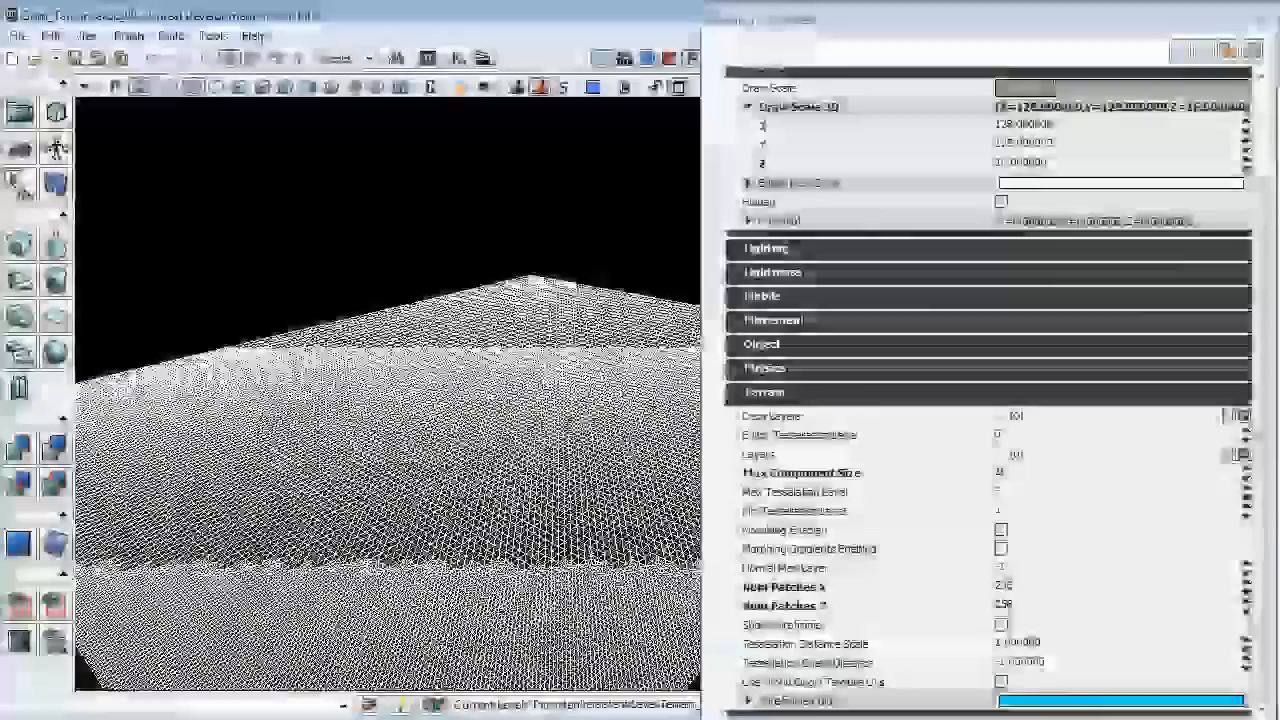
pyautogui.moveTo(585, 354); pyautogui.dragTo(588, 382, button='right')
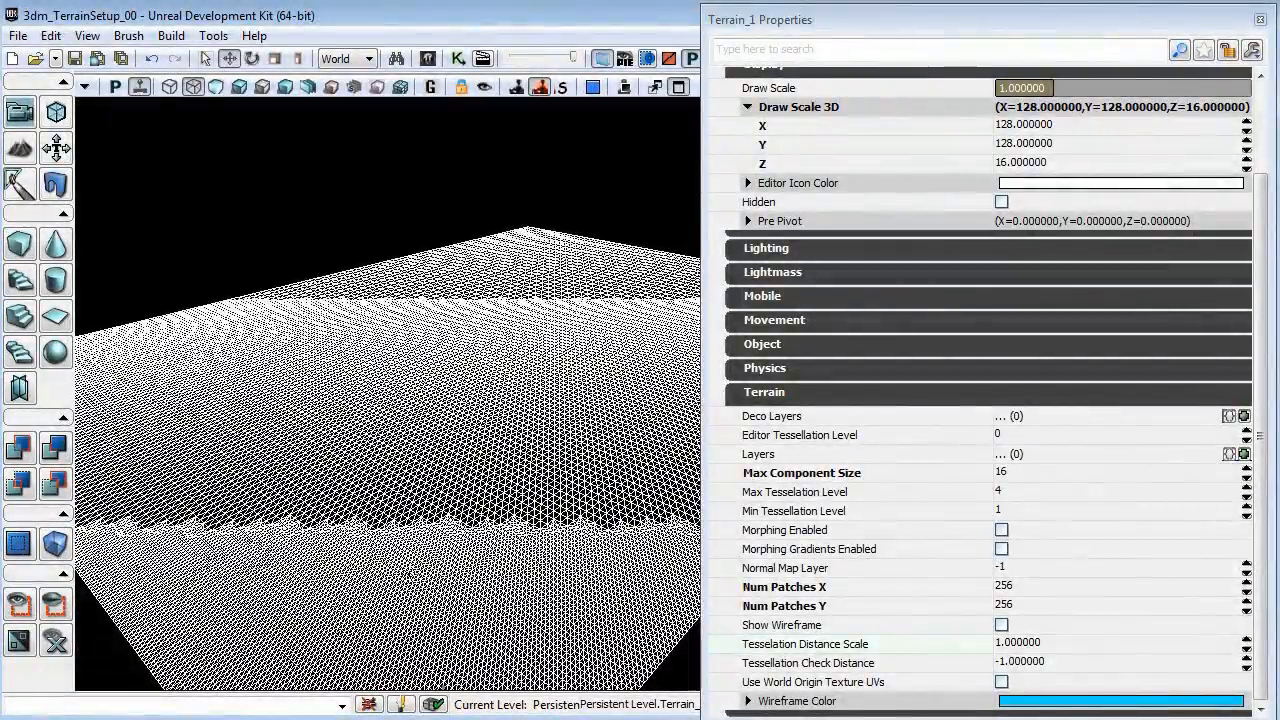
pyautogui.moveTo(588, 382); pyautogui.dragTo(586, 350, button='right')
pyautogui.moveTo(586, 350)
pyautogui.mouseDown()
pyautogui.moveTo(574, 390)
pyautogui.moveTo(586, 402)
pyautogui.moveTo(584, 356)
pyautogui.mouseUp()
pyautogui.click(728, 549)
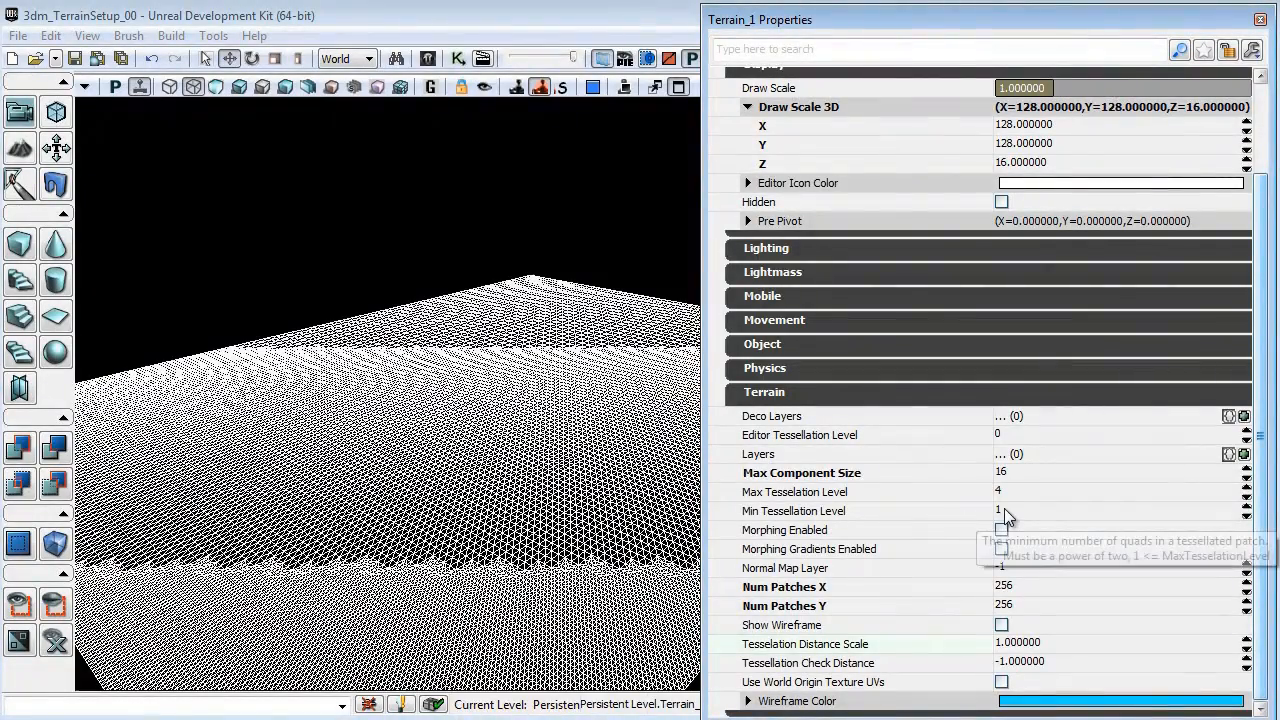
pyautogui.click(1010, 510)
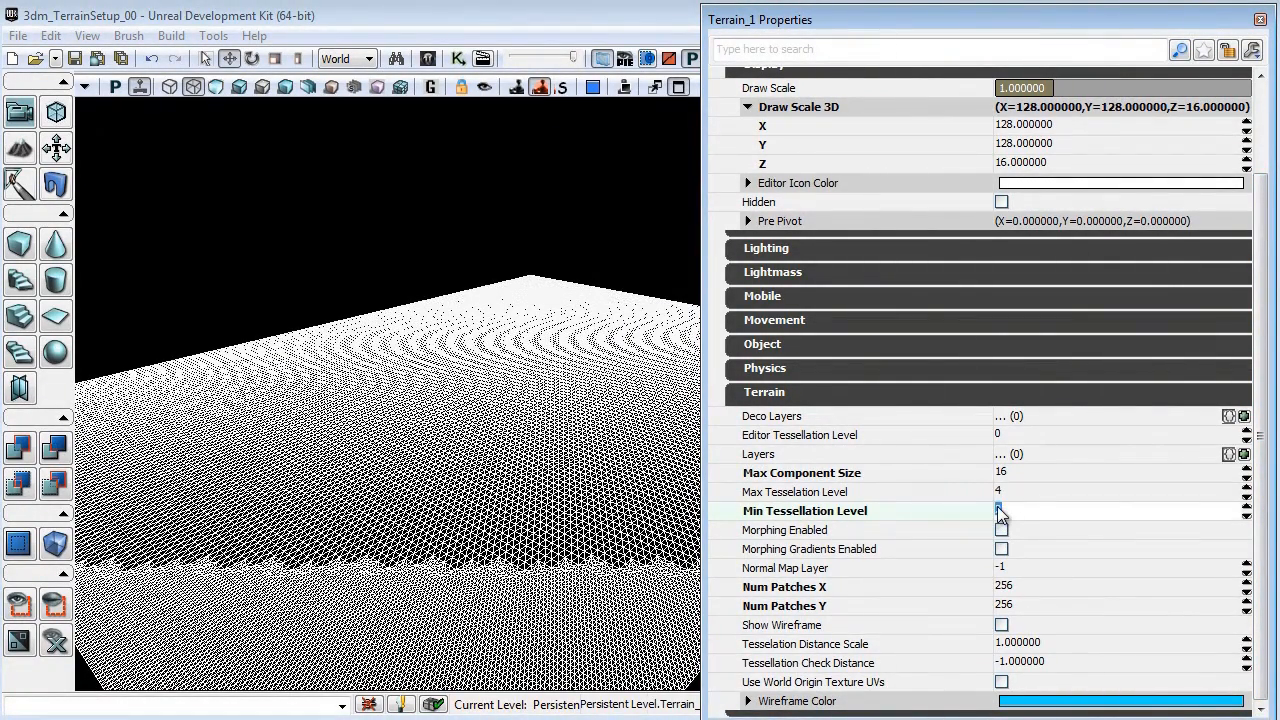
pyautogui.write('2')
pyautogui.press('Return')
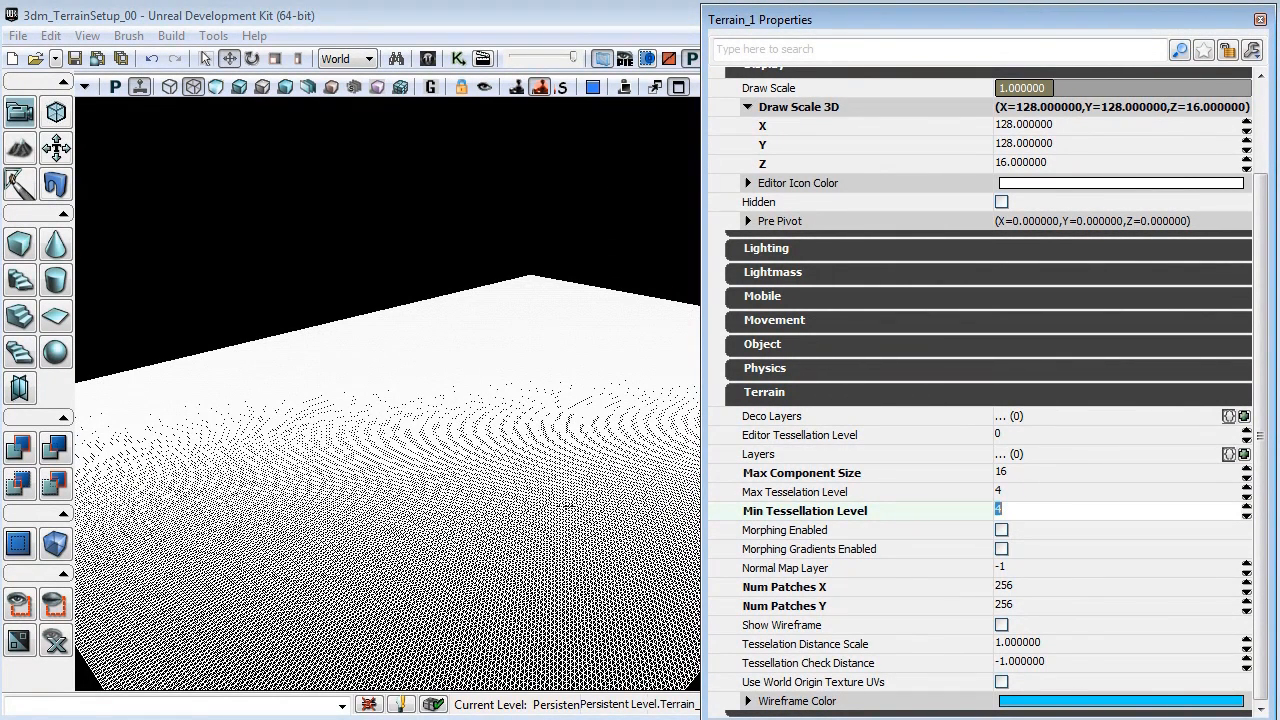
pyautogui.write('1')
pyautogui.press('Return')
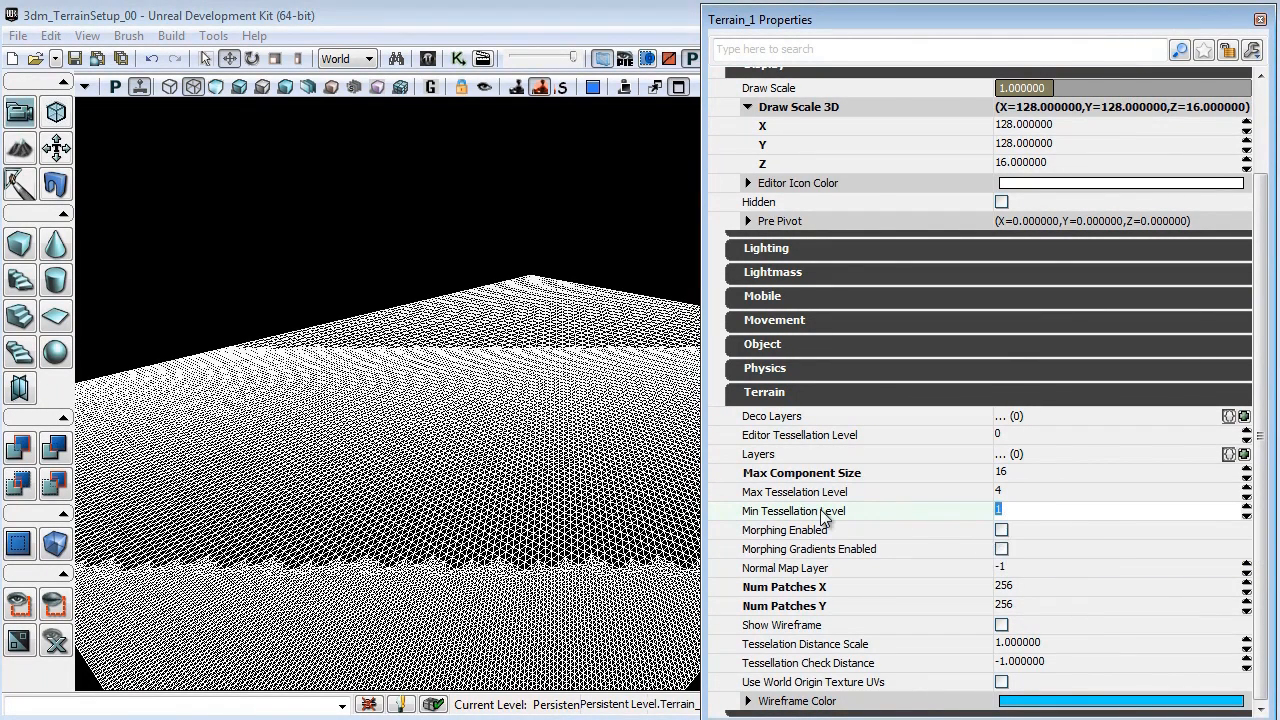
pyautogui.moveTo(822, 513)
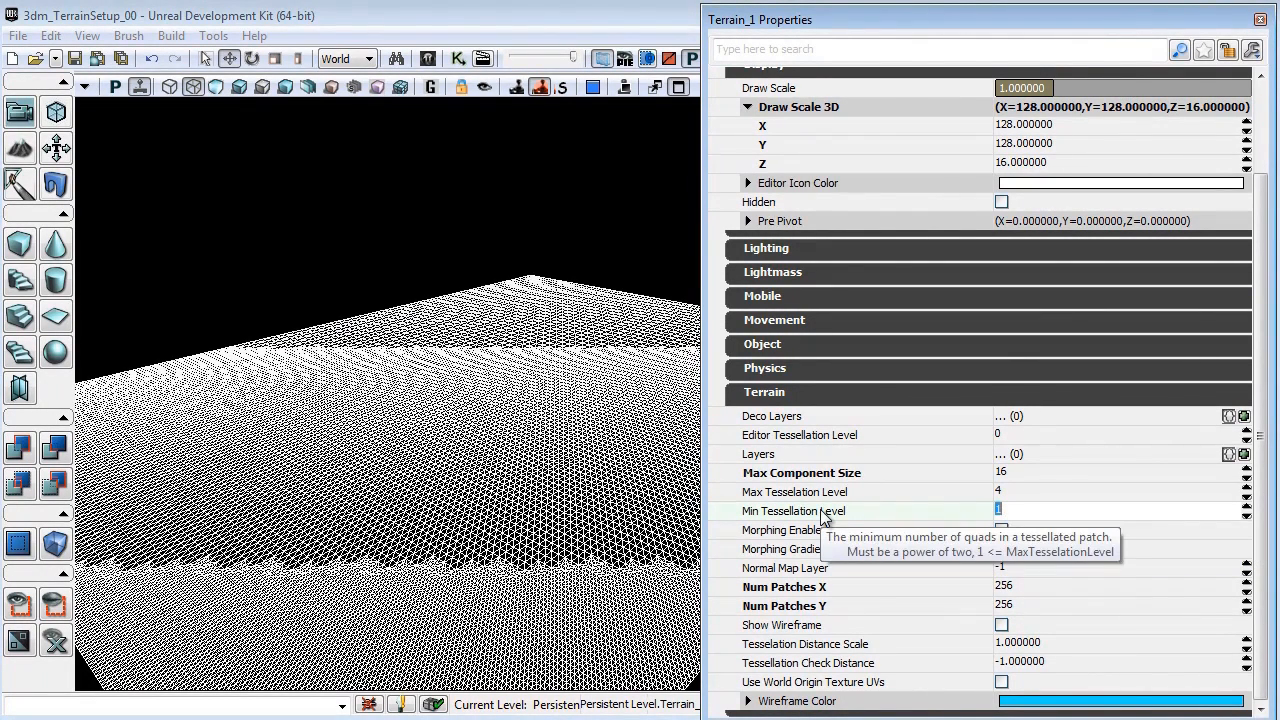
pyautogui.click(1000, 492)
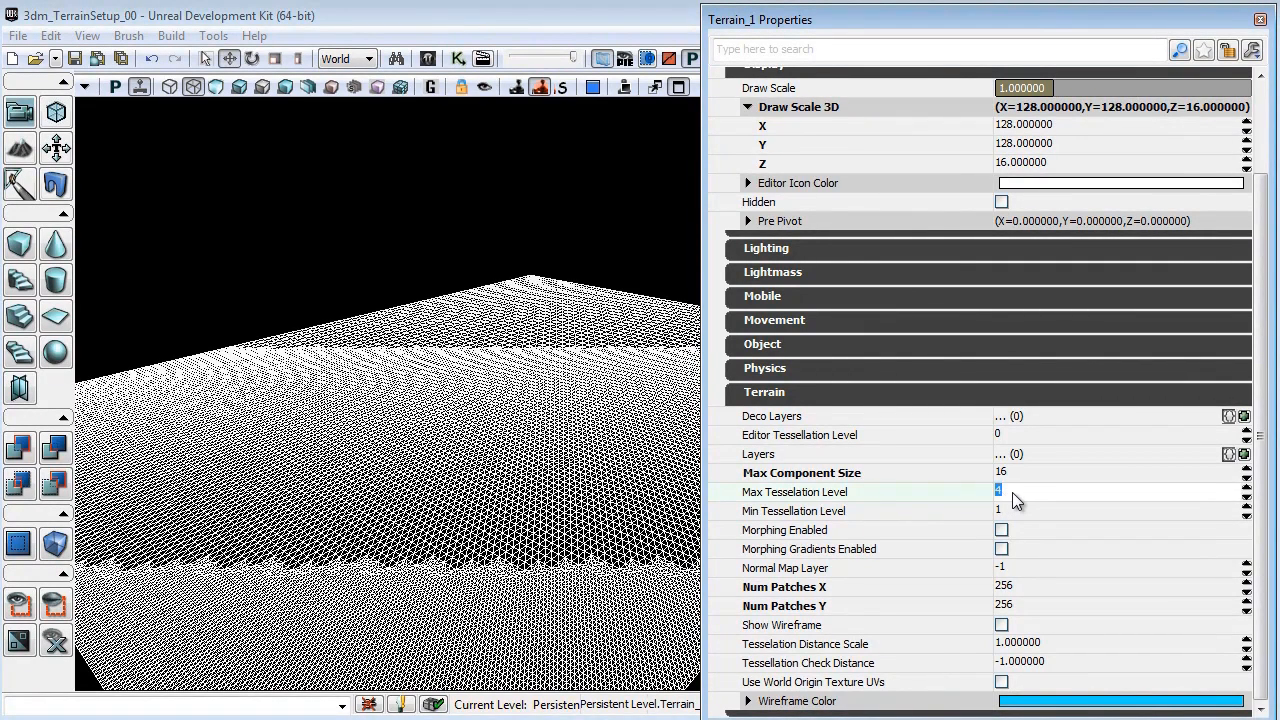
pyautogui.press('space')
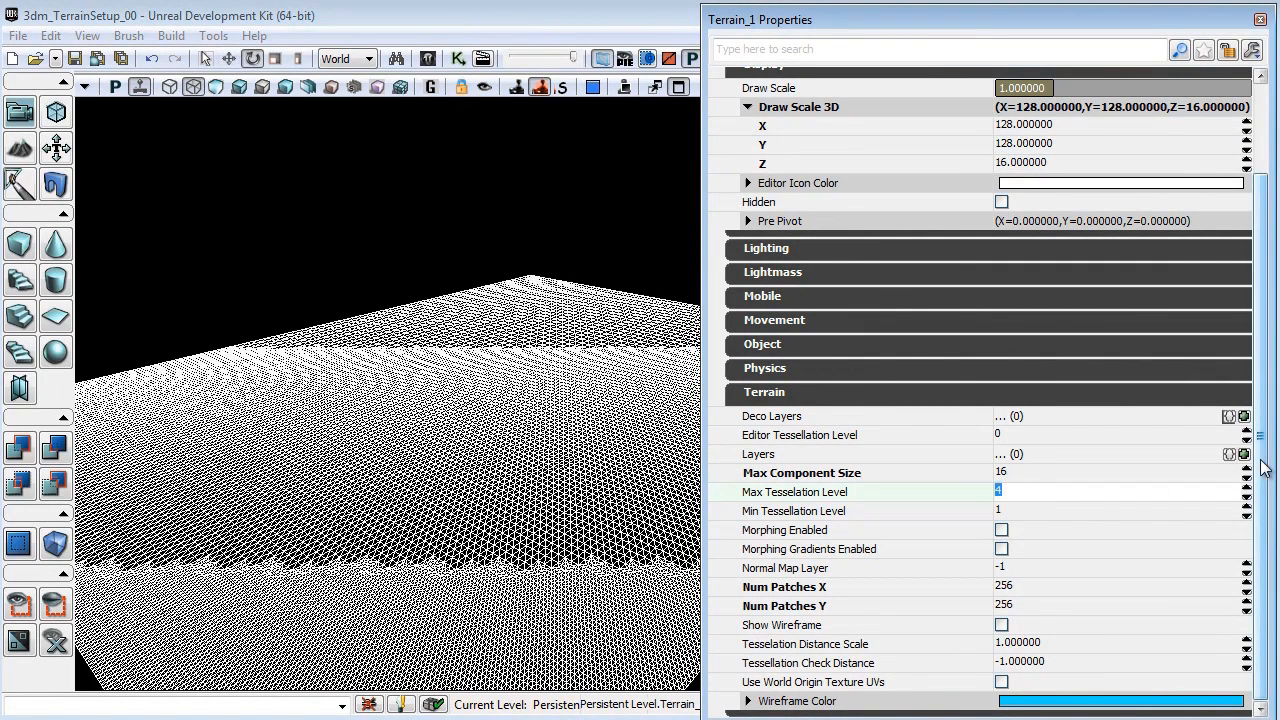
# Try Tesselation Distance Scale values of 2, 3 and 4 in the terrain's properties to compare the wireframe density.
pyautogui.moveTo(1263, 467); pyautogui.dragTo(1266, 495)
pyautogui.moveTo(835, 655)
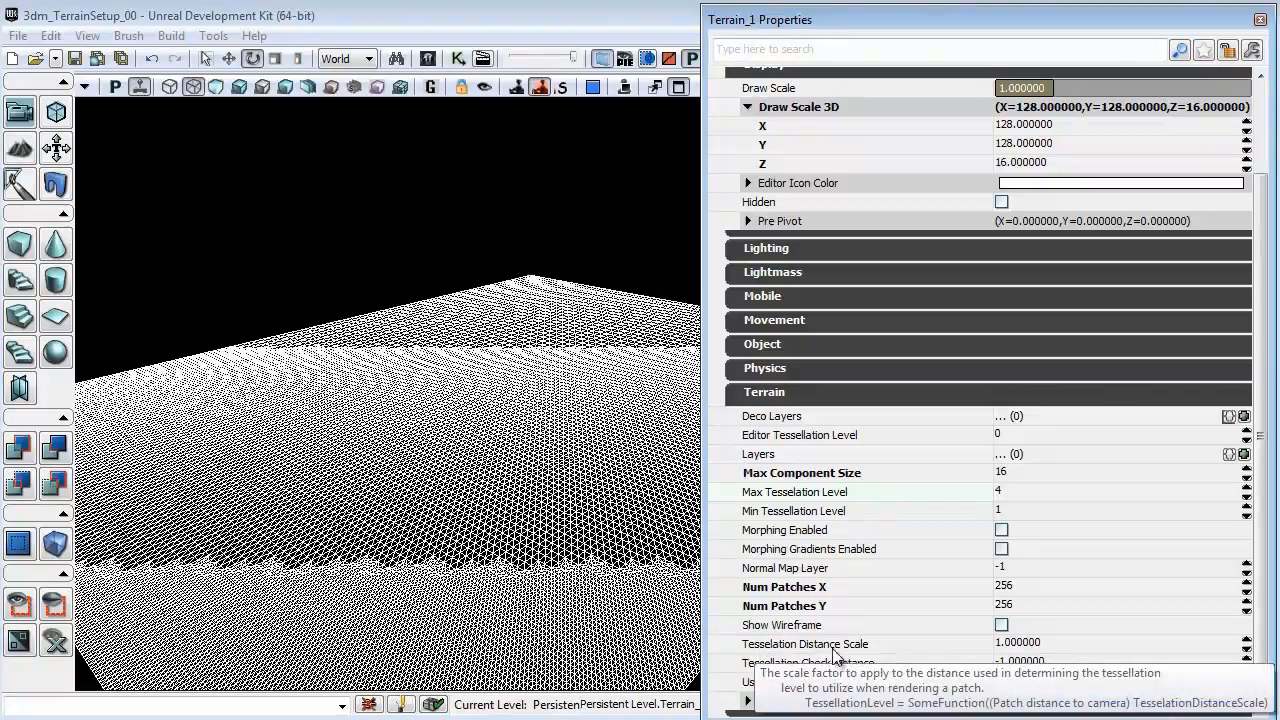
pyautogui.moveTo(482, 484); pyautogui.dragTo(471, 466, button='right')
pyautogui.moveTo(582, 711); pyautogui.dragTo(588, 690, button='right')
pyautogui.click(1030, 645)
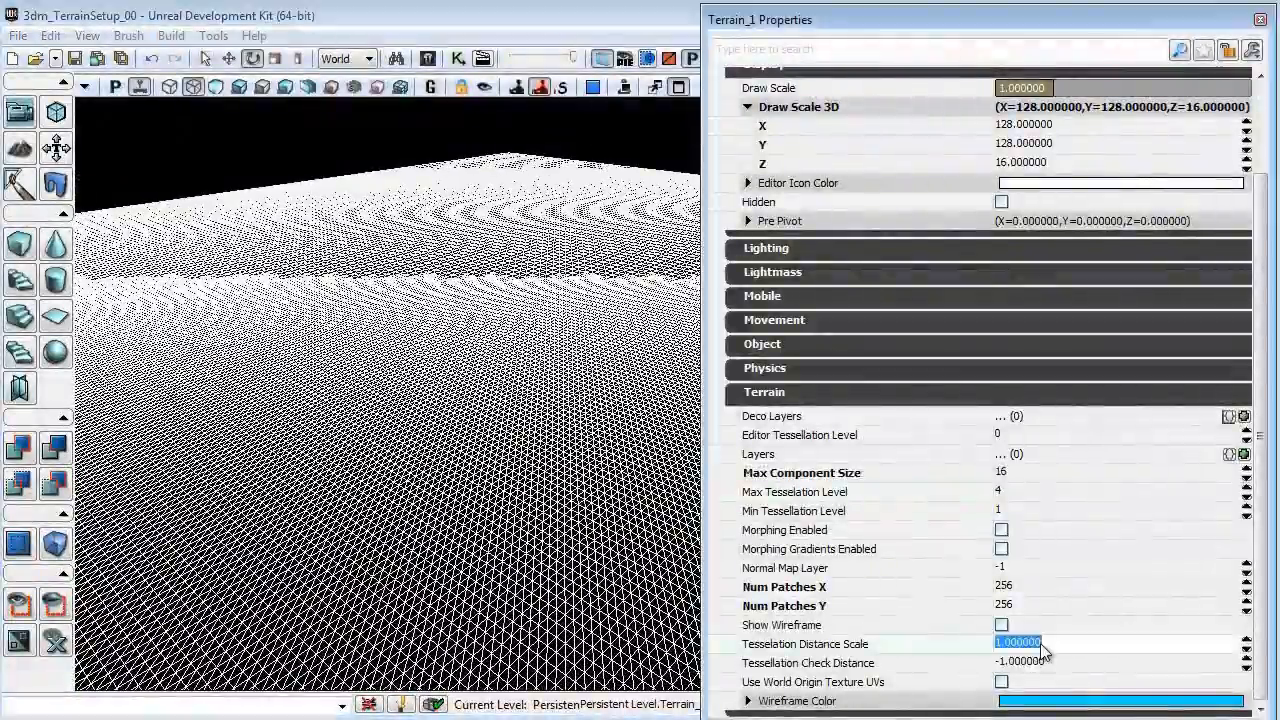
pyautogui.write('2')
pyautogui.press('Return')
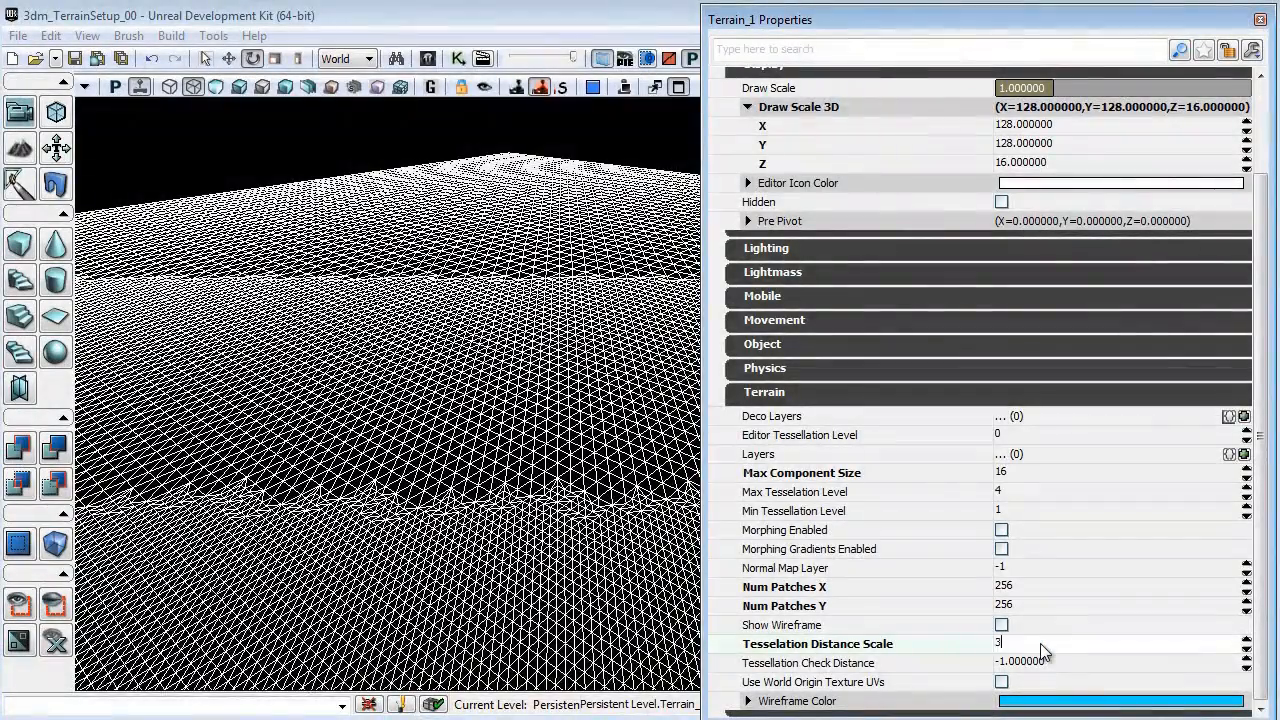
pyautogui.write('3')
pyautogui.press('Return')
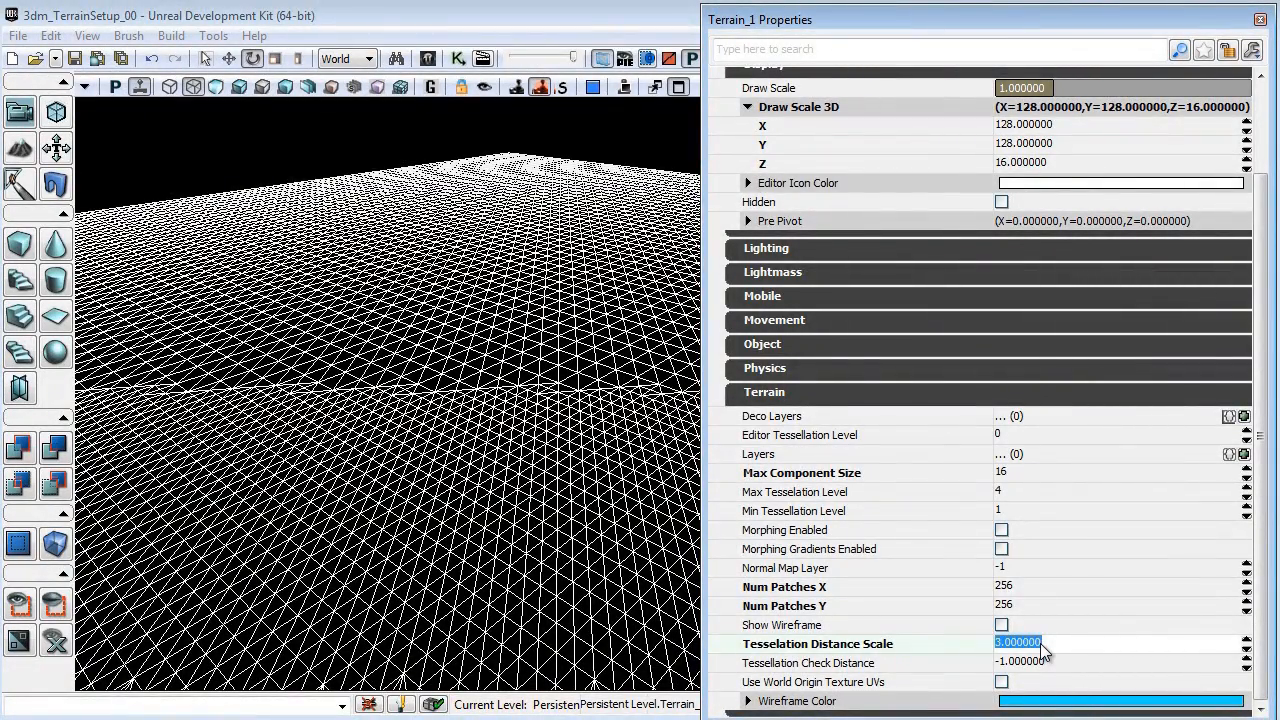
pyautogui.write('4')
pyautogui.press('Return')
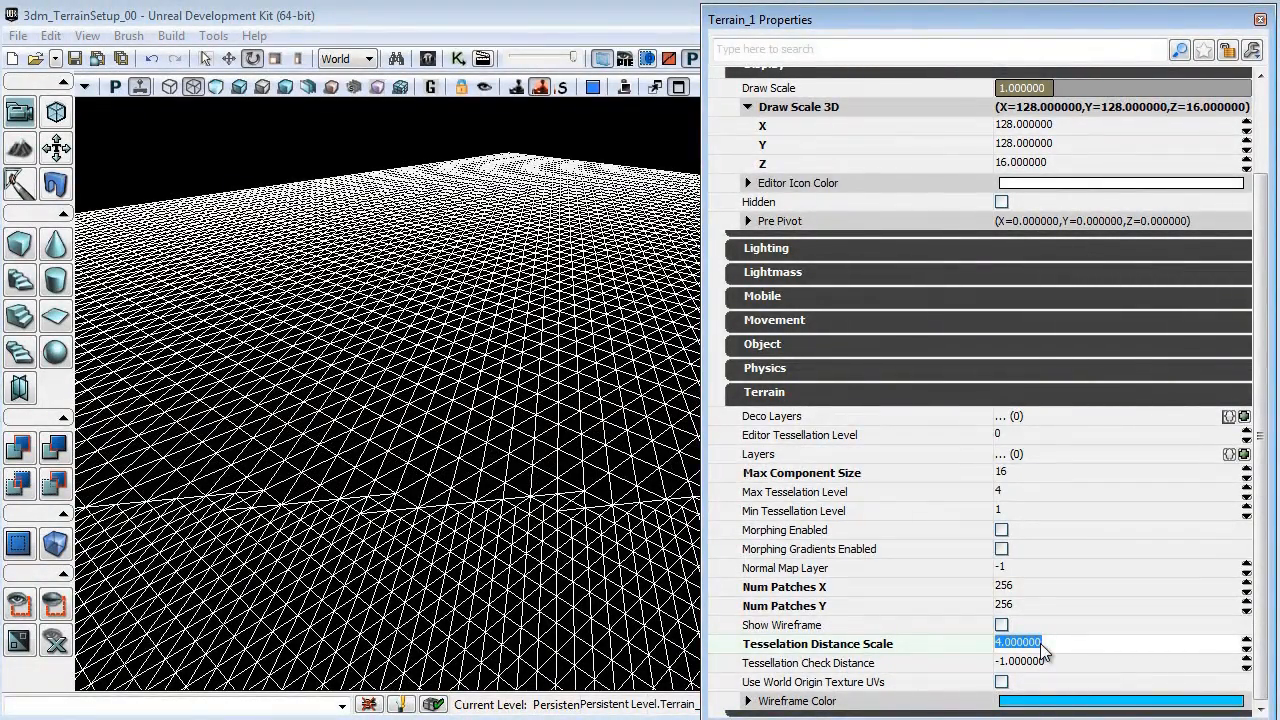
# Set the terrain's Tesselation Distance Scale to 2.5 and inspect the wireframe from a closer view.
pyautogui.write('2.5')
pyautogui.press('Return')
pyautogui.moveTo(537, 441); pyautogui.dragTo(520, 490, button='right')
pyautogui.moveTo(280, 676); pyautogui.dragTo(303, 519, button='right')
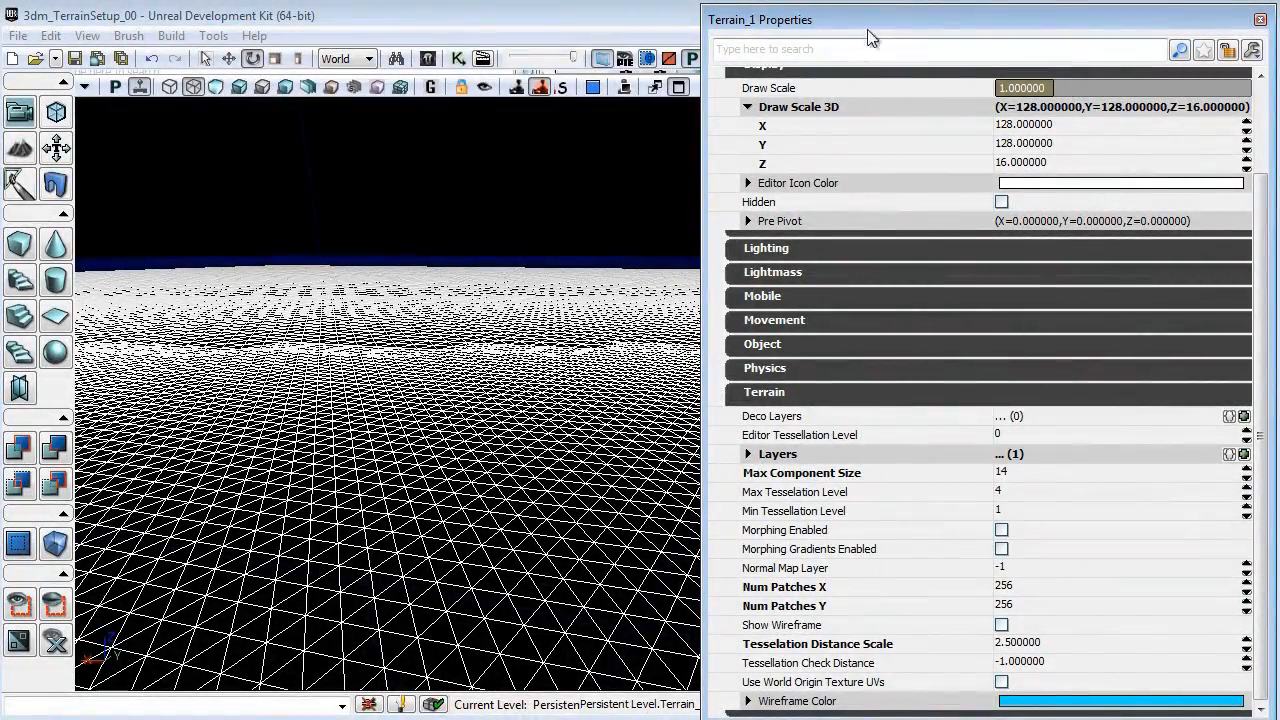
# Close the terrain's properties and enter Terrain Editing Mode with the Paint tool selected for the HeightMap.
pyautogui.click(1261, 21)
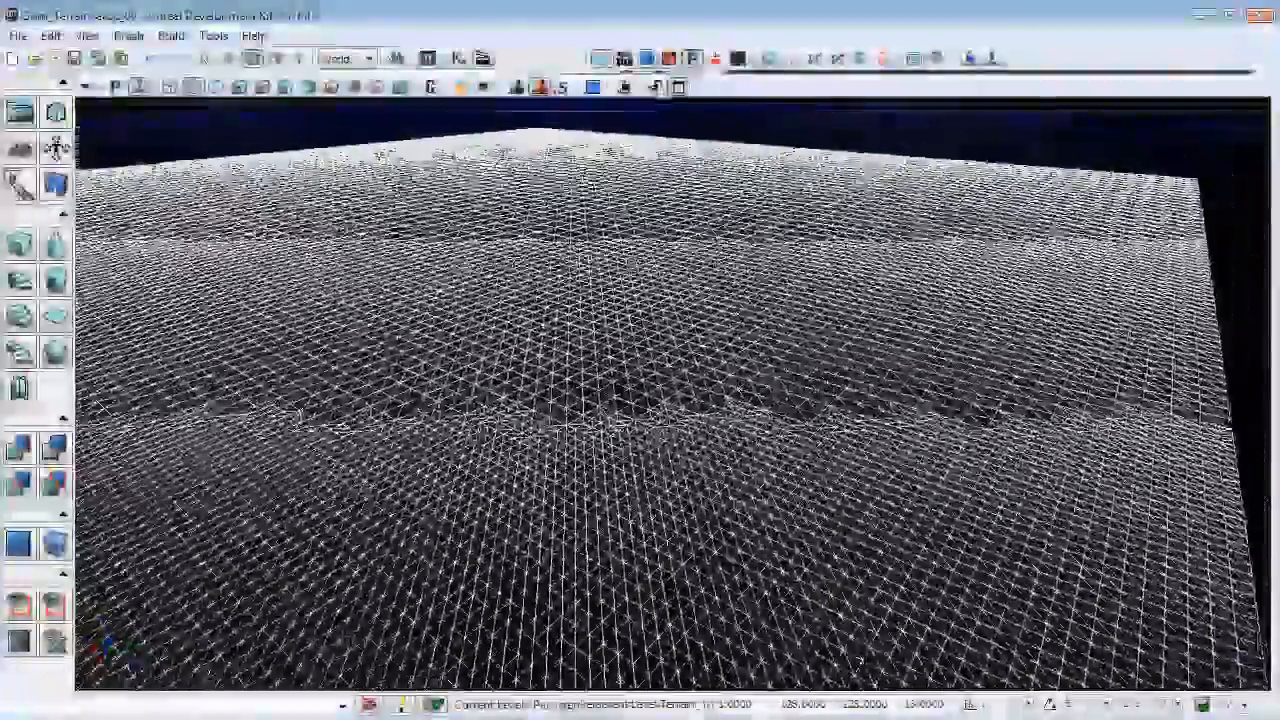
pyautogui.moveTo(603, 97); pyautogui.dragTo(603, 97, button='right')
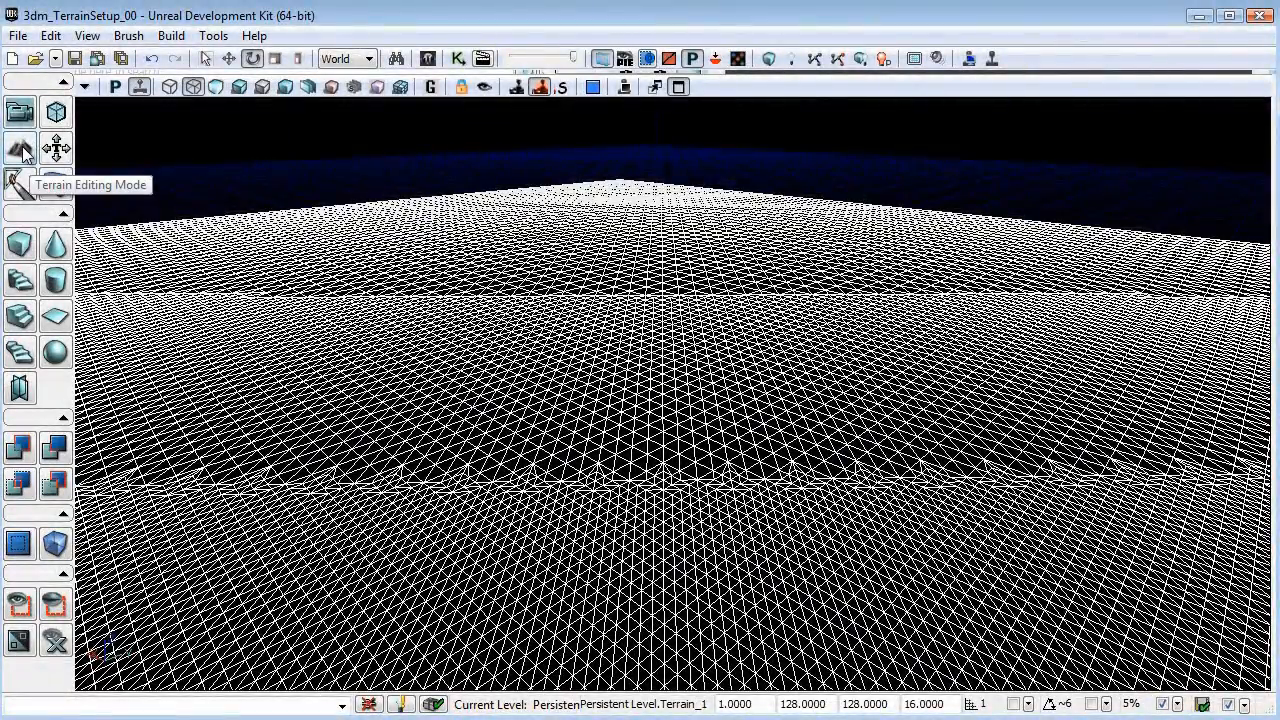
pyautogui.click(22, 150)
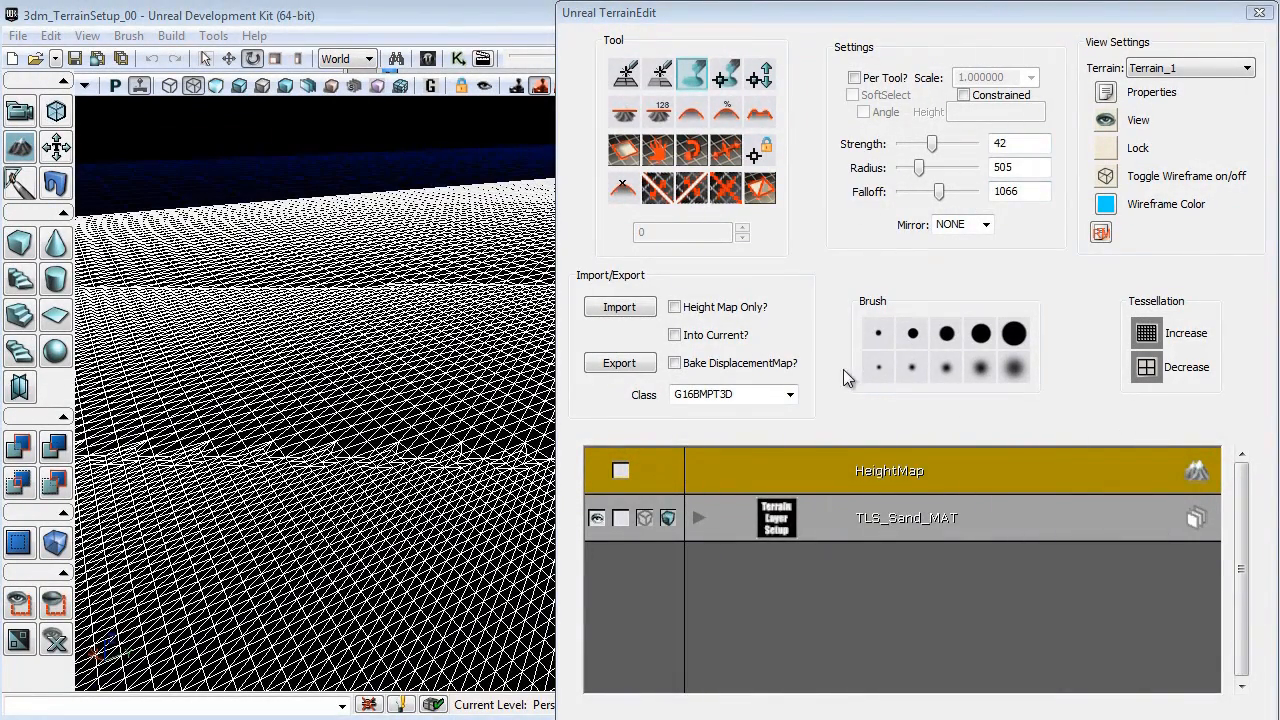
pyautogui.click(695, 76)
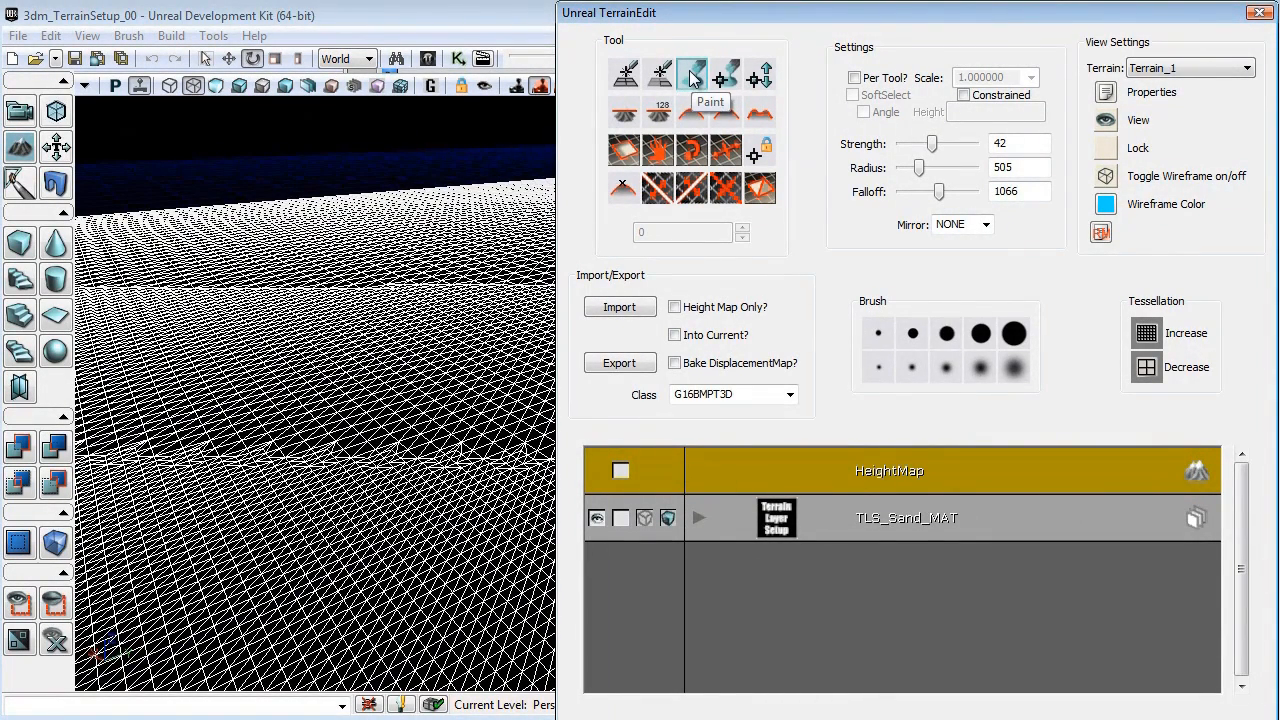
pyautogui.click(695, 78)
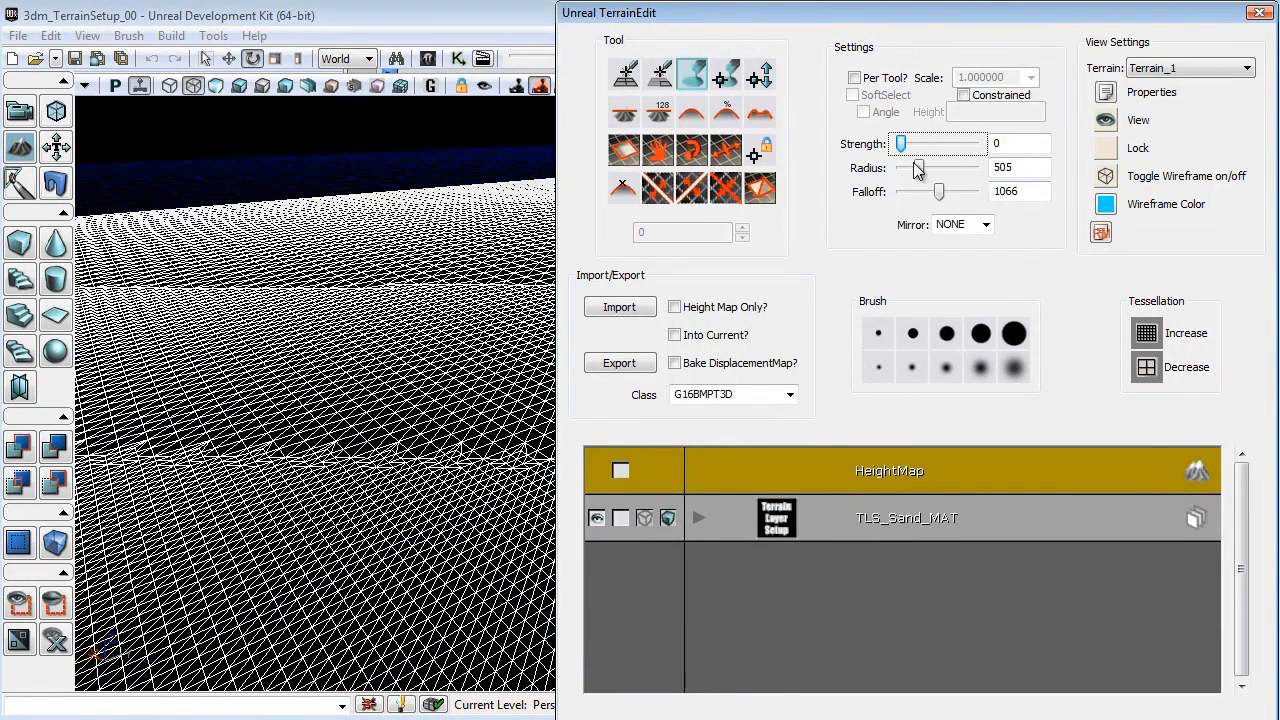
# Set the Paint tool's brush to Strength 96, Radius 365 and Falloff 281.
pyautogui.moveTo(918, 170); pyautogui.dragTo(868, 197)
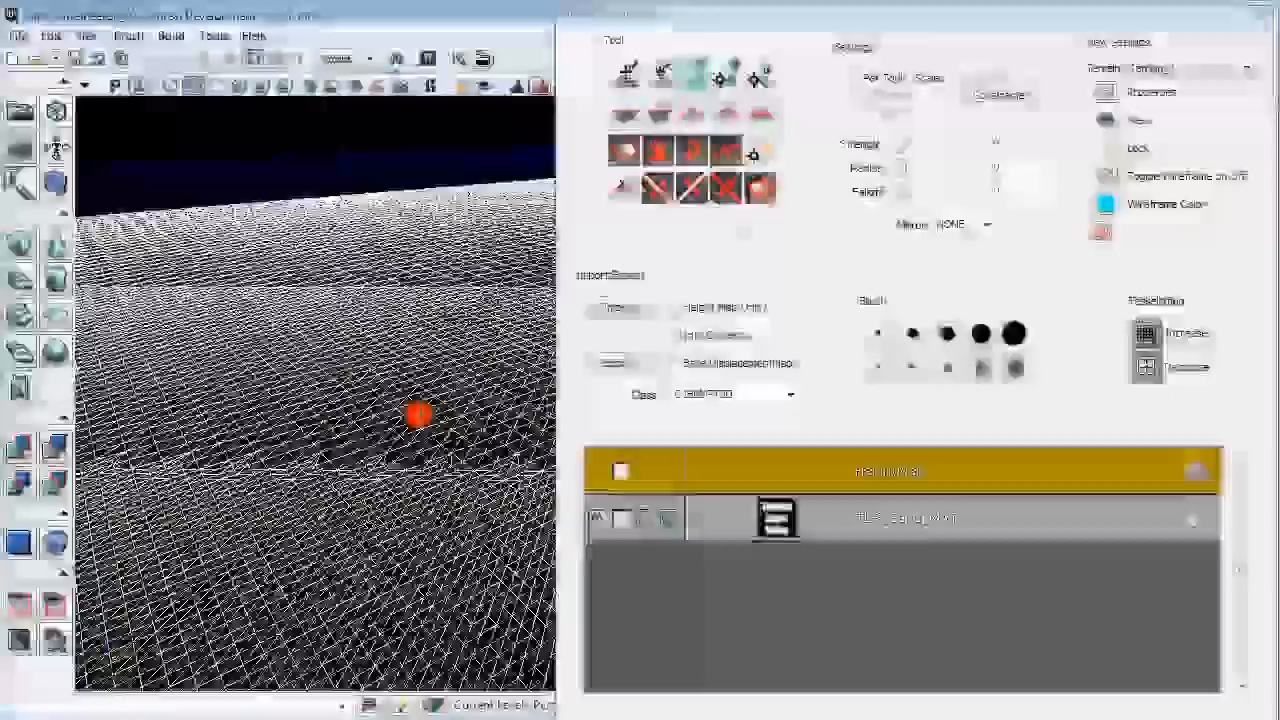
pyautogui.moveTo(318, 430)
pyautogui.mouseDown()
pyautogui.moveTo(372, 400)
pyautogui.moveTo(350, 396)
pyautogui.moveTo(326, 418)
pyautogui.mouseUp()
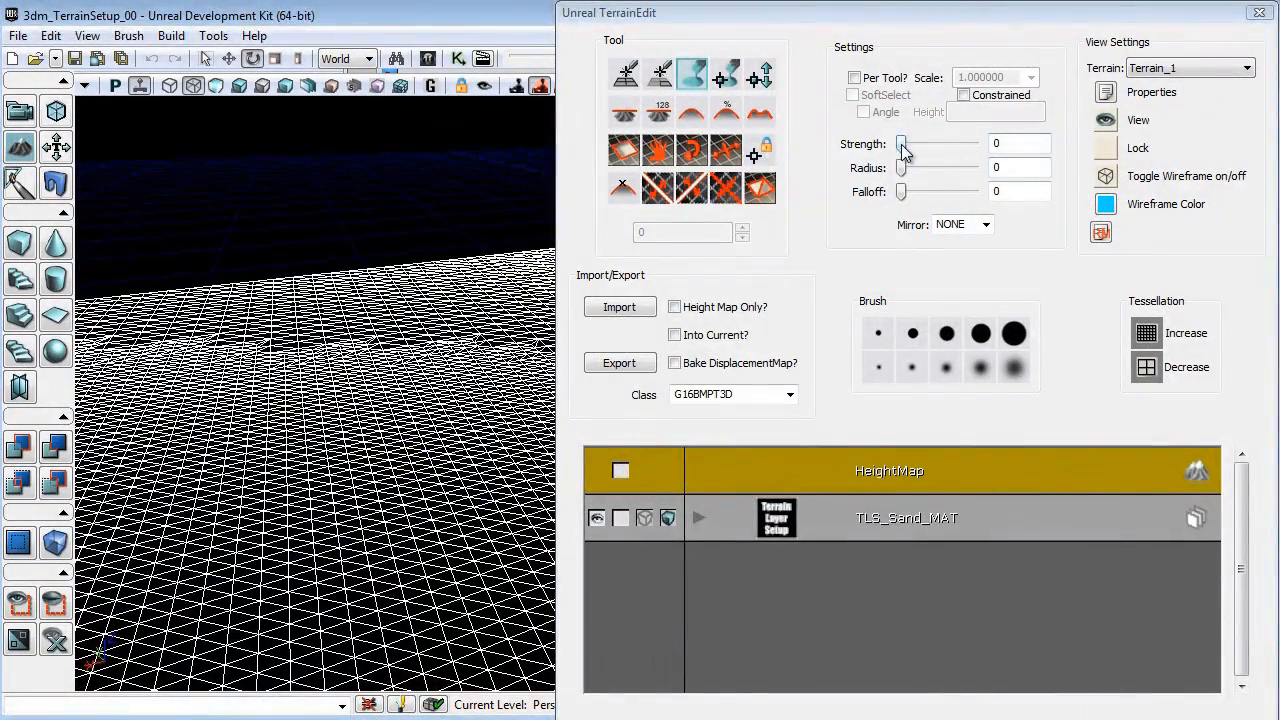
pyautogui.moveTo(903, 148)
pyautogui.mouseDown()
pyautogui.moveTo(945, 148)
pyautogui.moveTo(914, 168)
pyautogui.mouseUp()
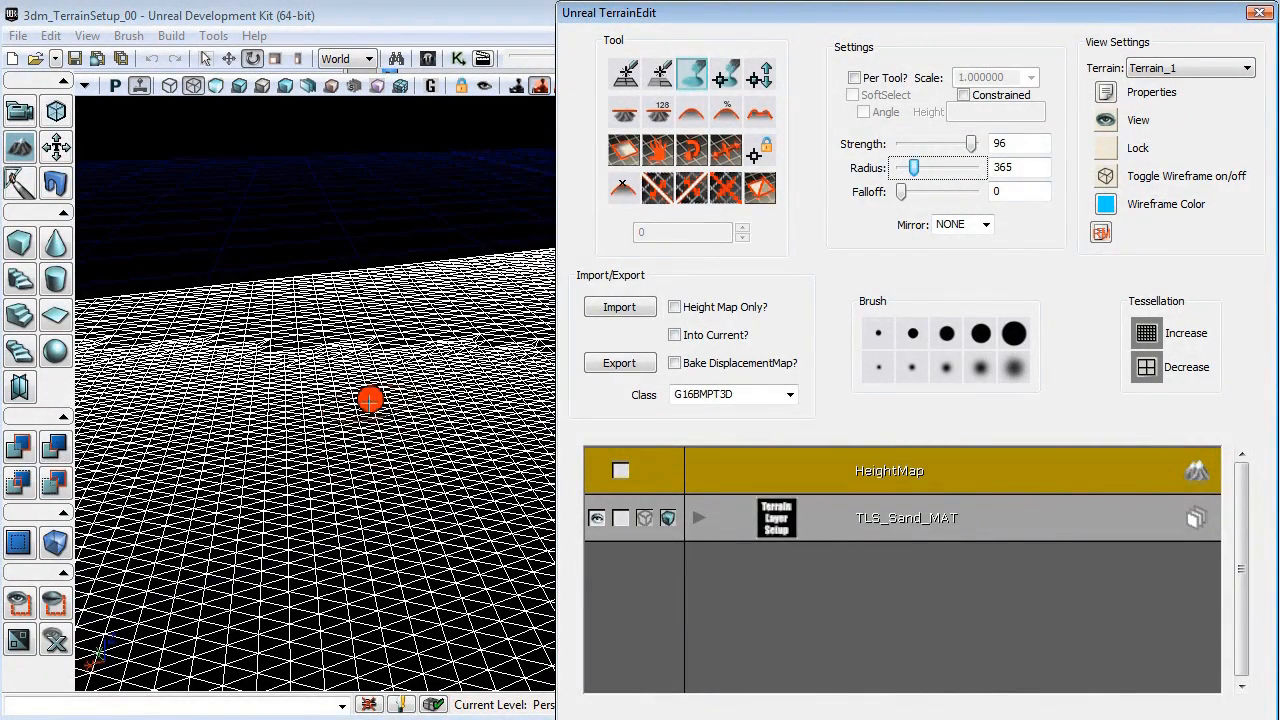
pyautogui.moveTo(905, 193); pyautogui.dragTo(911, 192)
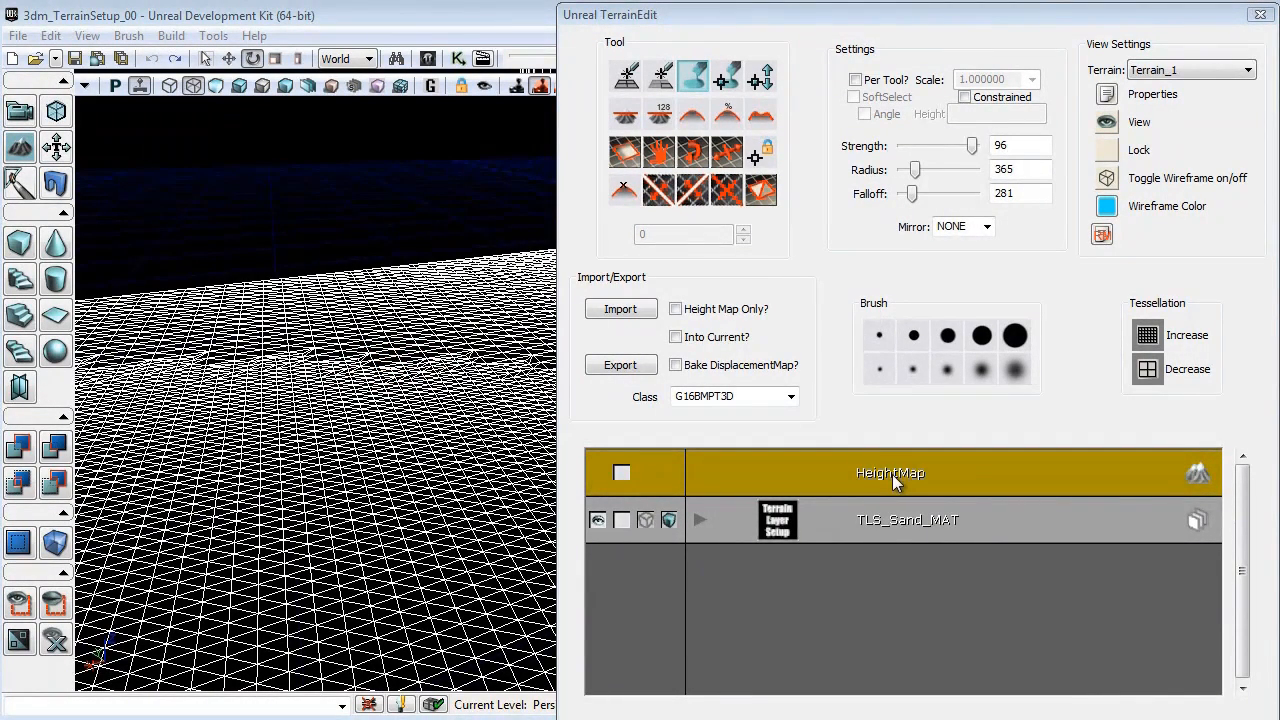
# Make room around the terrain view and raise a ridge with two peaks on the flat HeightMap using the Paint tool.
pyautogui.moveTo(621, 16); pyautogui.dragTo(964, 12)
pyautogui.moveTo(529, 318); pyautogui.dragTo(560, 380, button='right')
pyautogui.moveTo(560, 380)
pyautogui.mouseDown()
pyautogui.moveTo(523, 290)
pyautogui.moveTo(511, 368)
pyautogui.moveTo(420, 337)
pyautogui.moveTo(262, 390)
pyautogui.moveTo(449, 346)
pyautogui.moveTo(354, 420)
pyautogui.moveTo(189, 363)
pyautogui.moveTo(202, 430)
pyautogui.moveTo(520, 411)
pyautogui.moveTo(549, 297)
pyautogui.mouseUp()
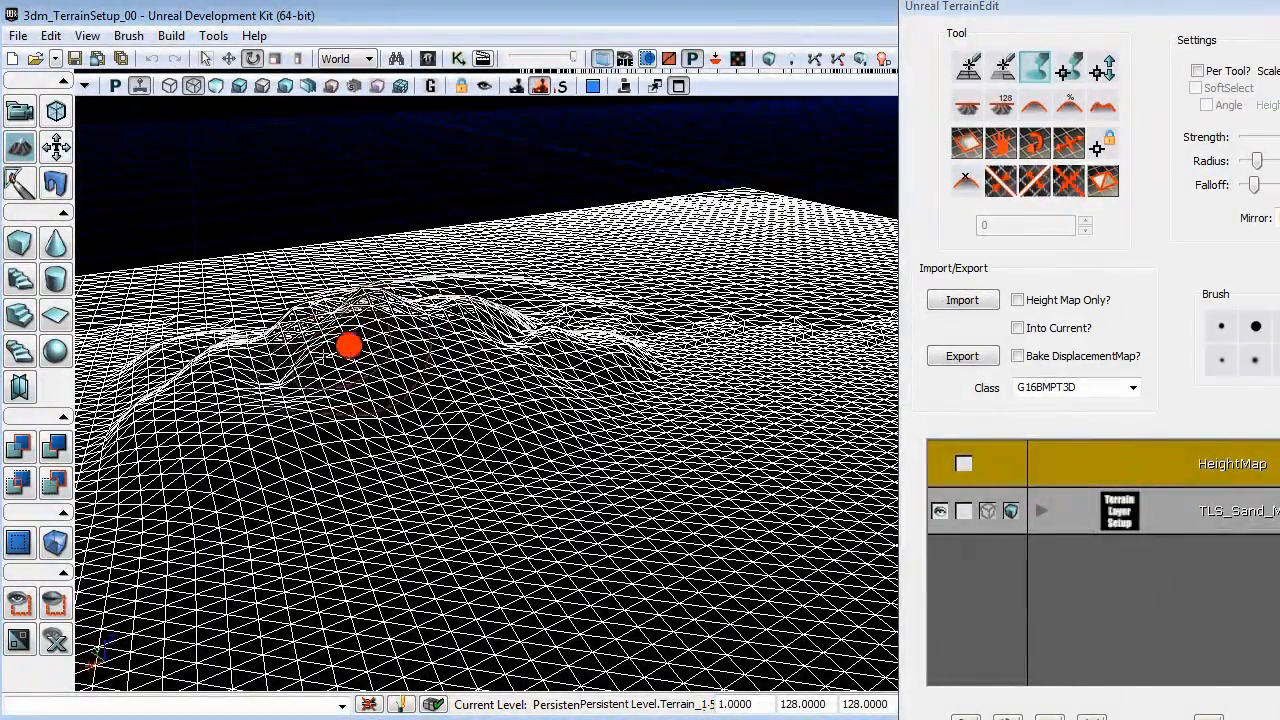
pyautogui.moveTo(349, 345)
pyautogui.keyDown('ctrl'); pyautogui.mouseDown()
pyautogui.moveTo(369, 329)
pyautogui.moveTo(571, 334)
pyautogui.moveTo(254, 471)
pyautogui.moveTo(161, 398)
pyautogui.moveTo(486, 297)
pyautogui.moveTo(600, 277)
pyautogui.moveTo(477, 374)
pyautogui.mouseUp(); pyautogui.keyUp('ctrl')
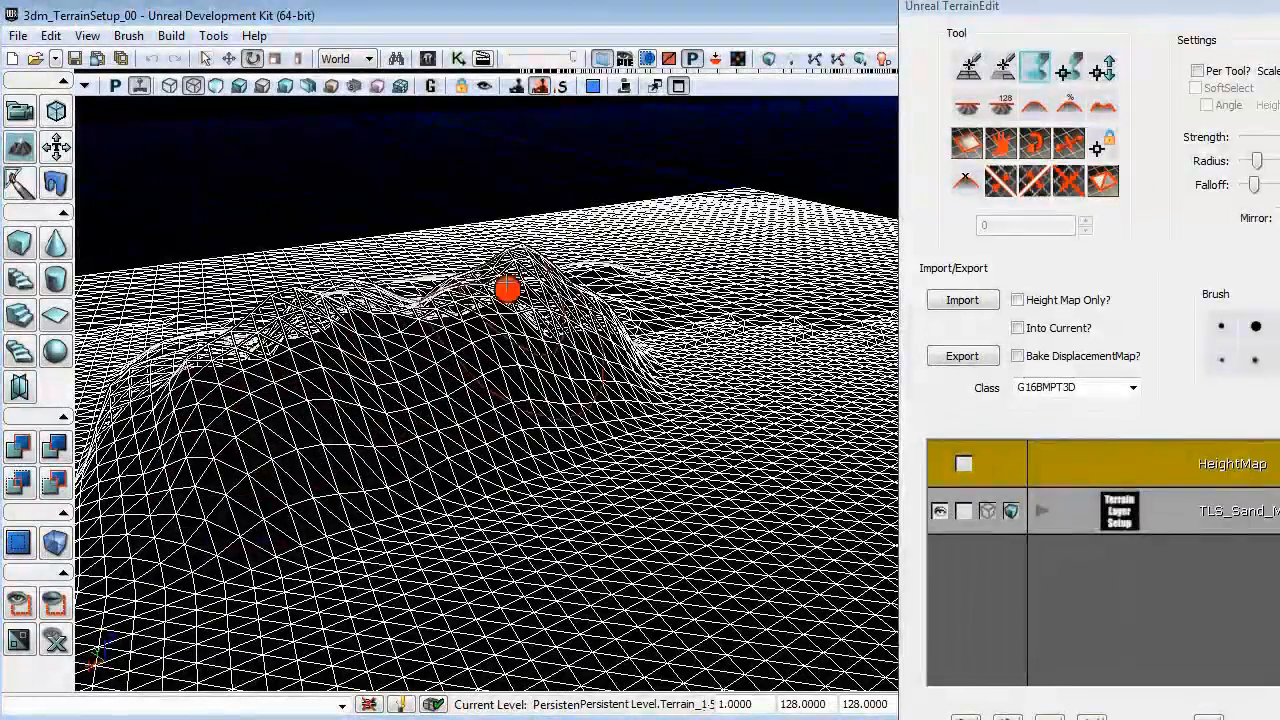
pyautogui.moveTo(506, 289)
pyautogui.keyDown('ctrl'); pyautogui.mouseDown()
pyautogui.moveTo(223, 320)
pyautogui.moveTo(373, 258)
pyautogui.mouseUp(); pyautogui.keyUp('ctrl')
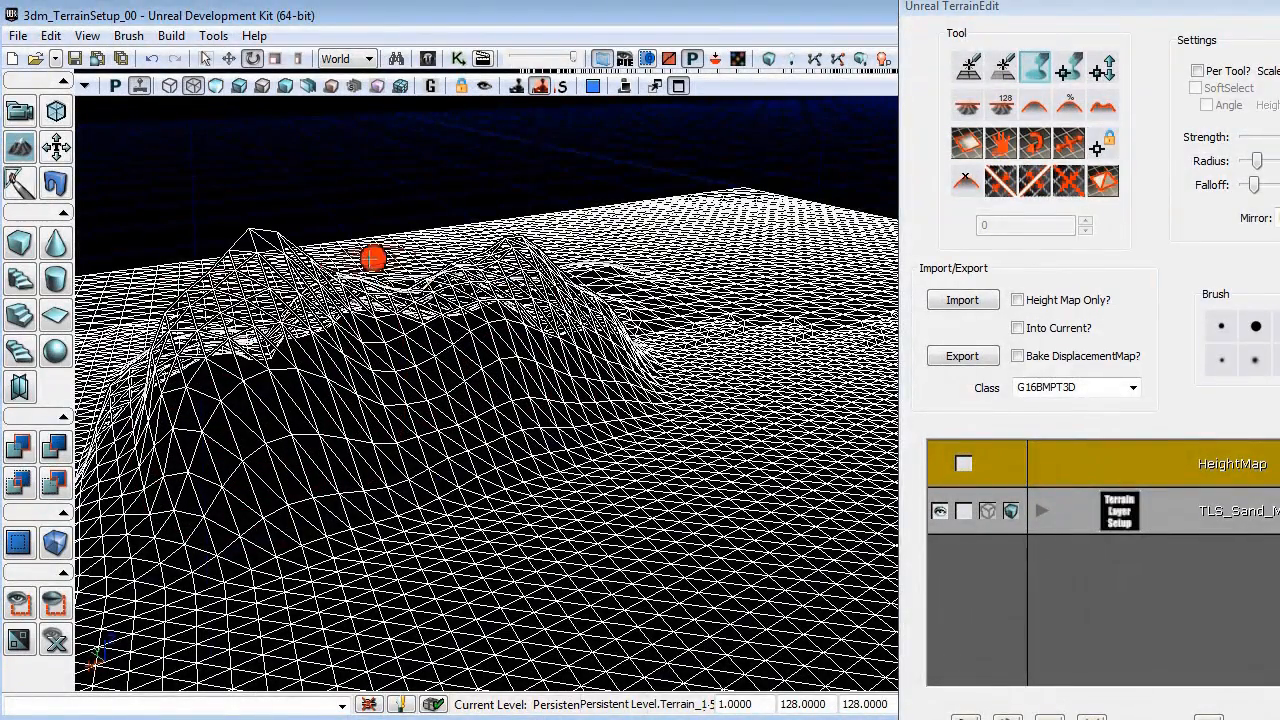
# Preview the sculpted ridge in Unlit mode from another angle and return to the wireframe display.
pyautogui.click(217, 87)
pyautogui.moveTo(472, 318)
pyautogui.mouseDown(button='right')
pyautogui.moveTo(350, 430)
pyautogui.moveTo(189, 547)
pyautogui.moveTo(251, 684)
pyautogui.moveTo(266, 538)
pyautogui.mouseUp(button='right')
pyautogui.moveTo(266, 538)
pyautogui.mouseDown()
pyautogui.moveTo(84, 464)
pyautogui.moveTo(338, 426)
pyautogui.moveTo(275, 443)
pyautogui.moveTo(1010, 240)
pyautogui.moveTo(543, 183)
pyautogui.moveTo(970, 275)
pyautogui.mouseUp()
pyautogui.click(194, 90)
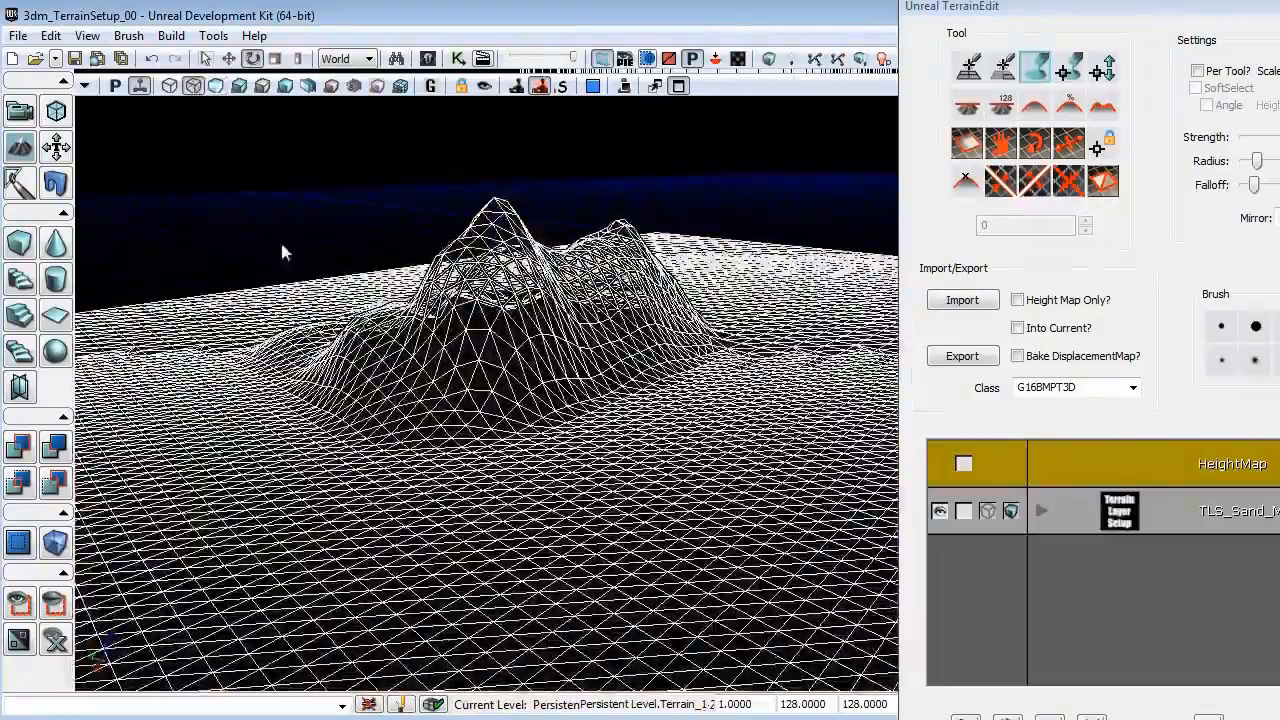
# Paint additional hills and a foreground mound around the main ridge to extend it into a mountain range.
pyautogui.moveTo(283, 248)
pyautogui.mouseDown()
pyautogui.moveTo(429, 340)
pyautogui.moveTo(300, 310)
pyautogui.moveTo(400, 310)
pyautogui.moveTo(424, 423)
pyautogui.mouseUp()
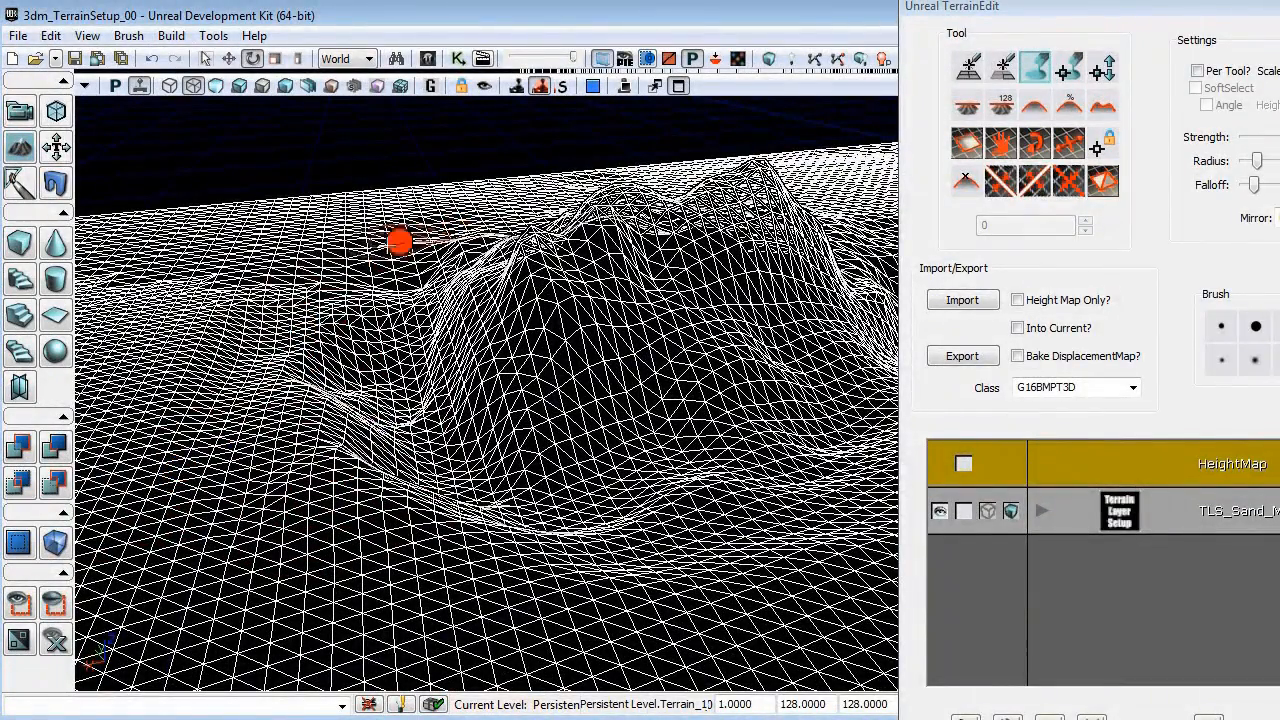
pyautogui.keyDown('ctrl'); pyautogui.click(377, 537); pyautogui.keyUp('ctrl')
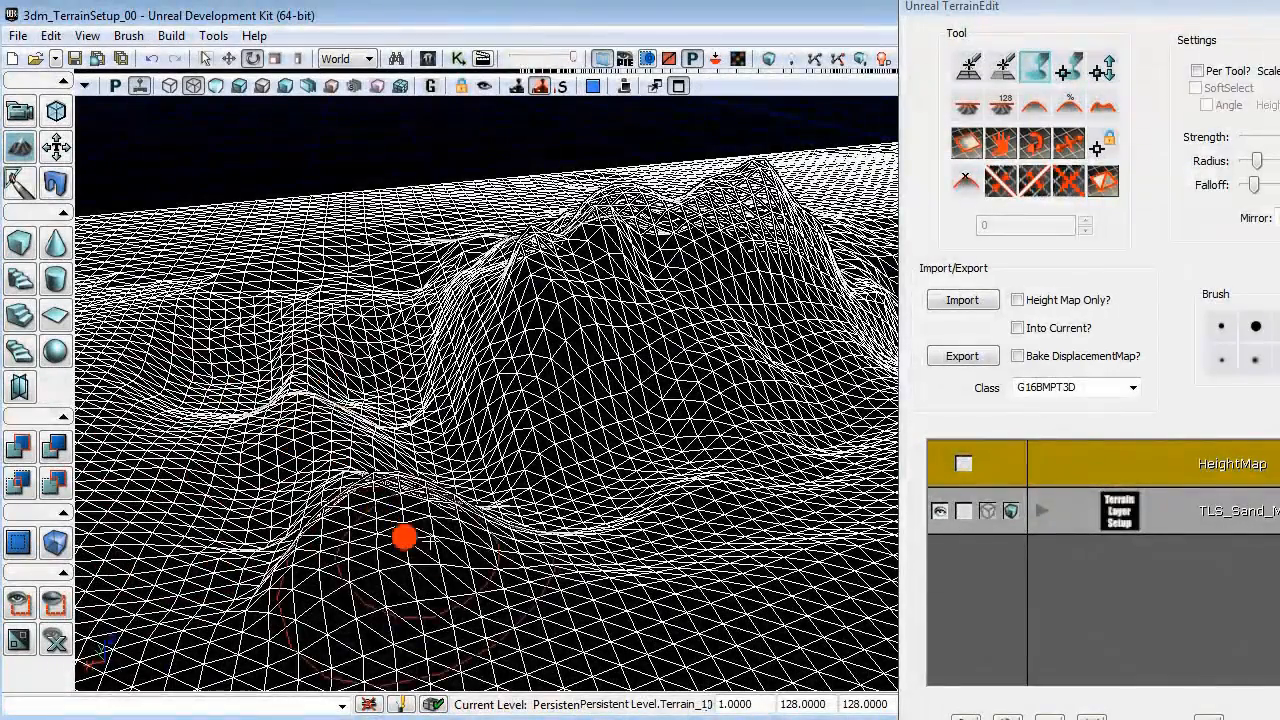
pyautogui.keyDown('ctrl'); pyautogui.click(440, 540); pyautogui.keyUp('ctrl')
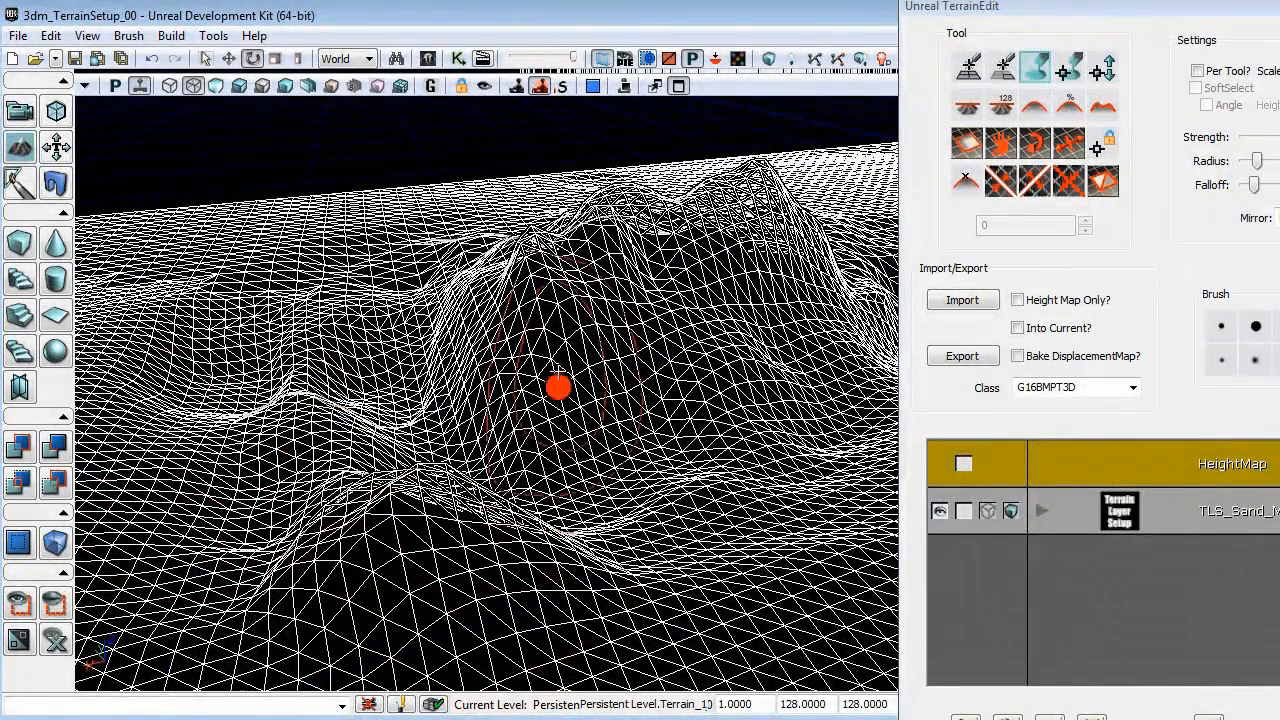
pyautogui.keyDown('ctrl'); pyautogui.click(372, 302); pyautogui.keyUp('ctrl')
pyautogui.keyDown('ctrl'); pyautogui.click(254, 252); pyautogui.keyUp('ctrl')
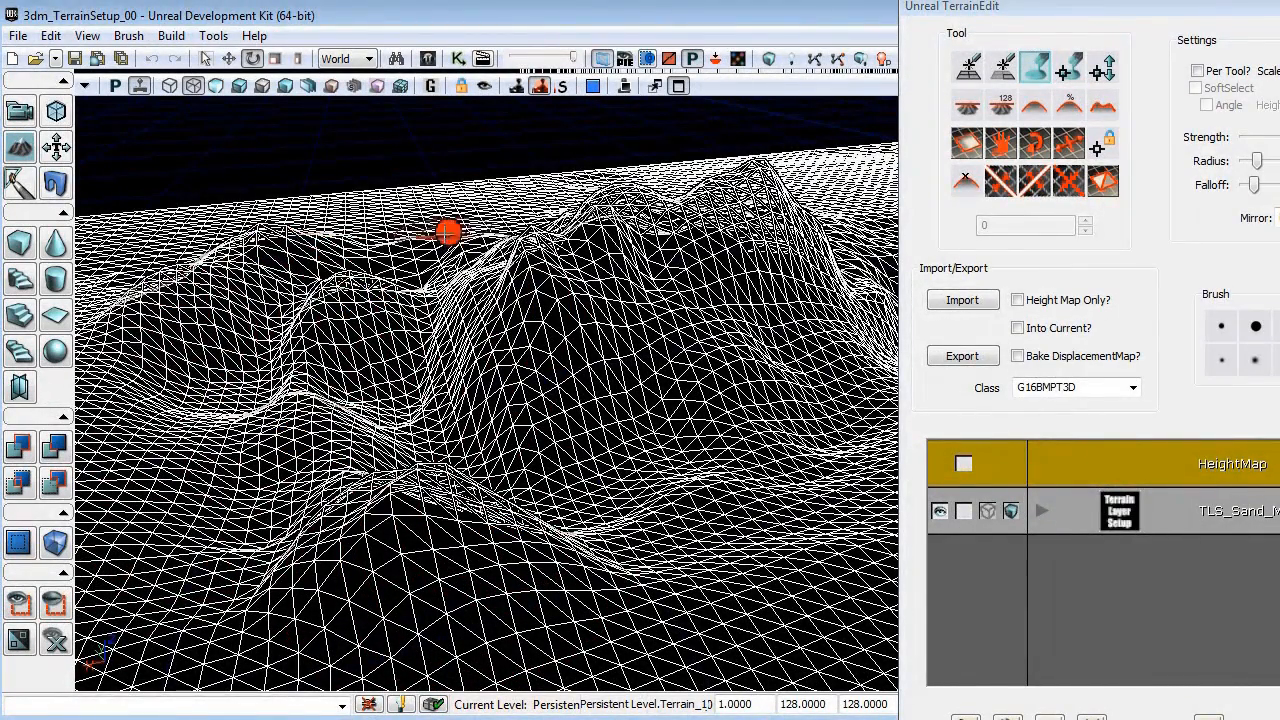
pyautogui.moveTo(443, 229)
pyautogui.keyDown('ctrl'); pyautogui.mouseDown()
pyautogui.moveTo(420, 223)
pyautogui.moveTo(437, 211)
pyautogui.mouseUp(); pyautogui.keyUp('ctrl')
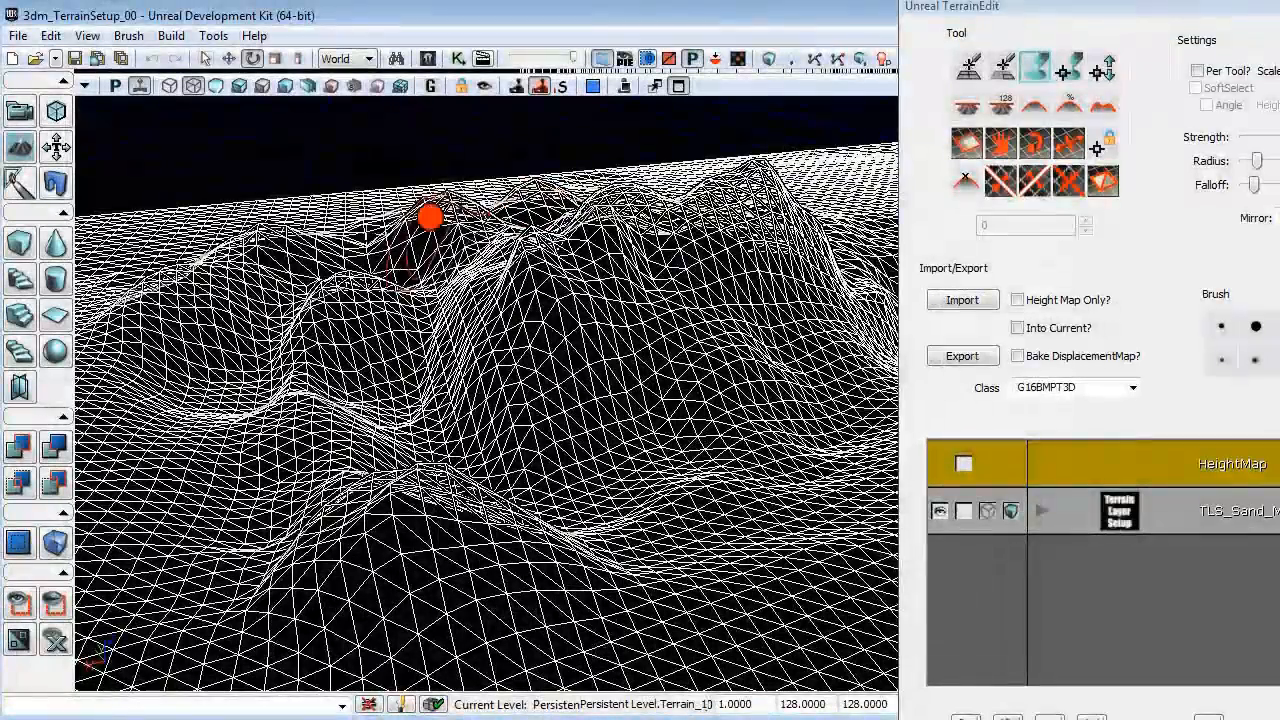
pyautogui.moveTo(103, 363)
pyautogui.keyDown('ctrl'); pyautogui.mouseDown()
pyautogui.moveTo(106, 457)
pyautogui.moveTo(195, 375)
pyautogui.mouseUp(); pyautogui.keyUp('ctrl')
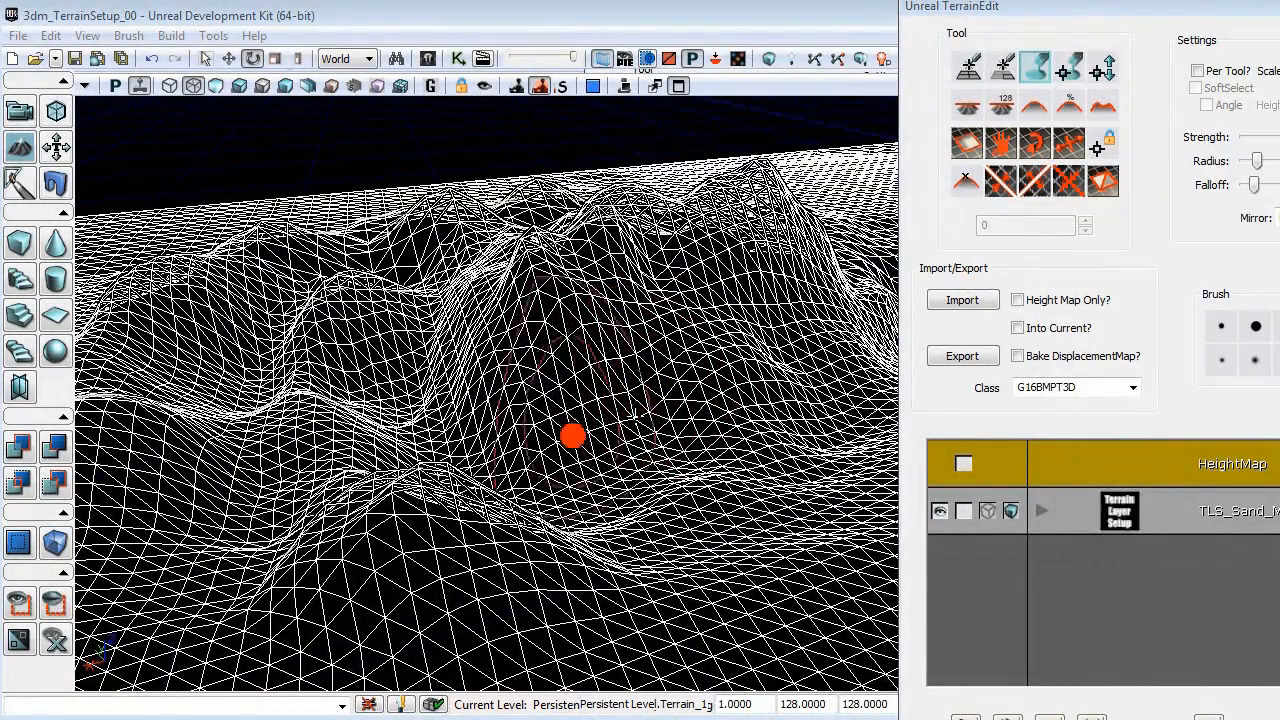
# Switch the viewport to Lit mode and add a DominantDirectionalLight actor on the terrain in front of the mountains.
pyautogui.click(239, 86)
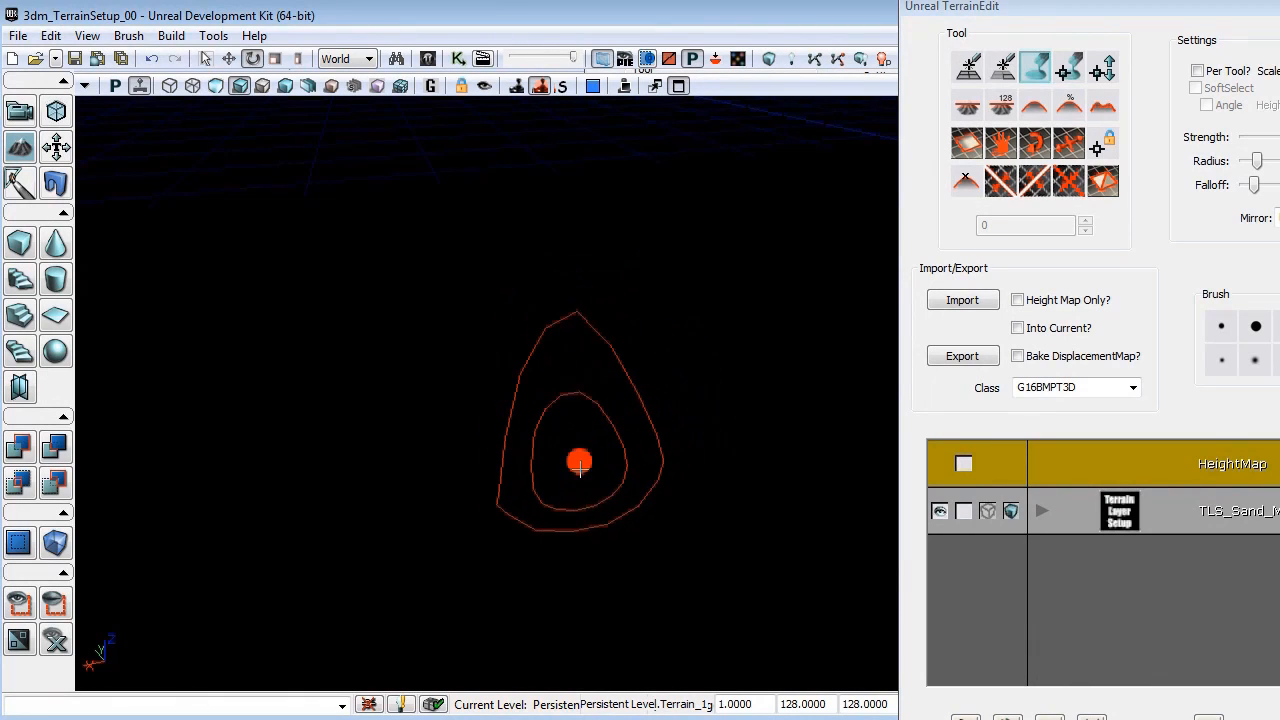
pyautogui.rightClick(581, 465)
pyautogui.moveTo(680, 617)
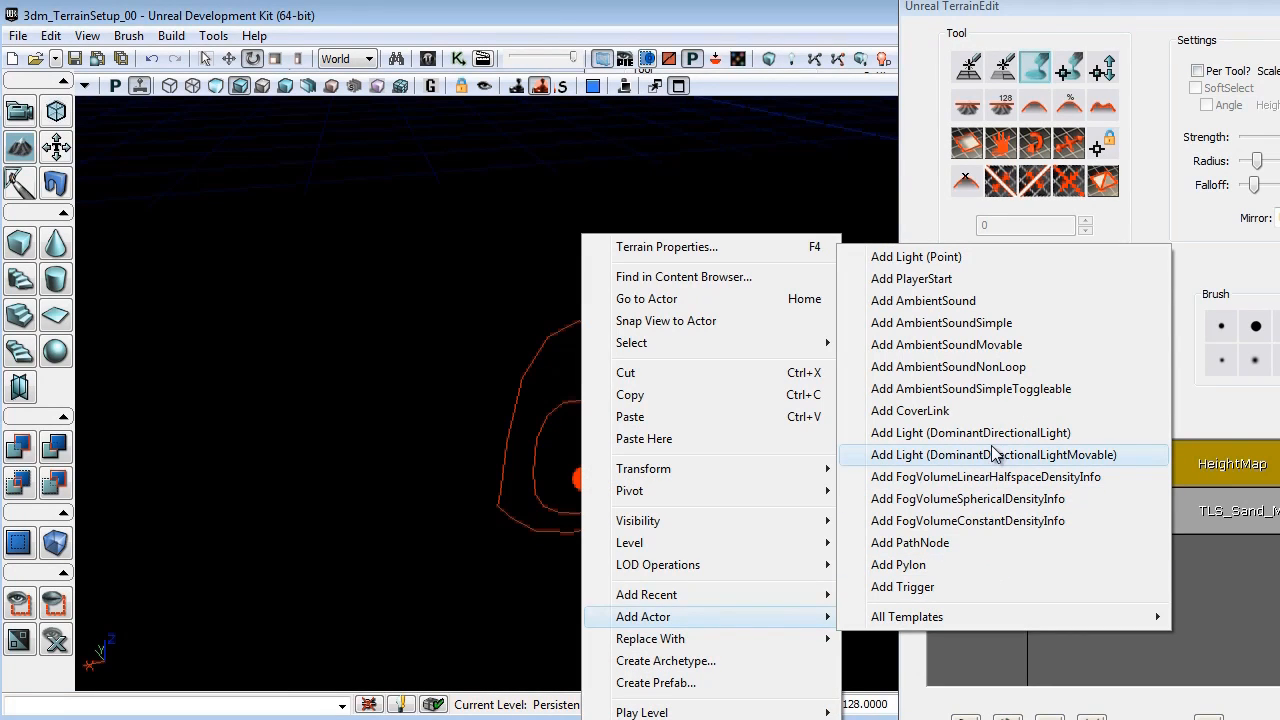
pyautogui.click(990, 433)
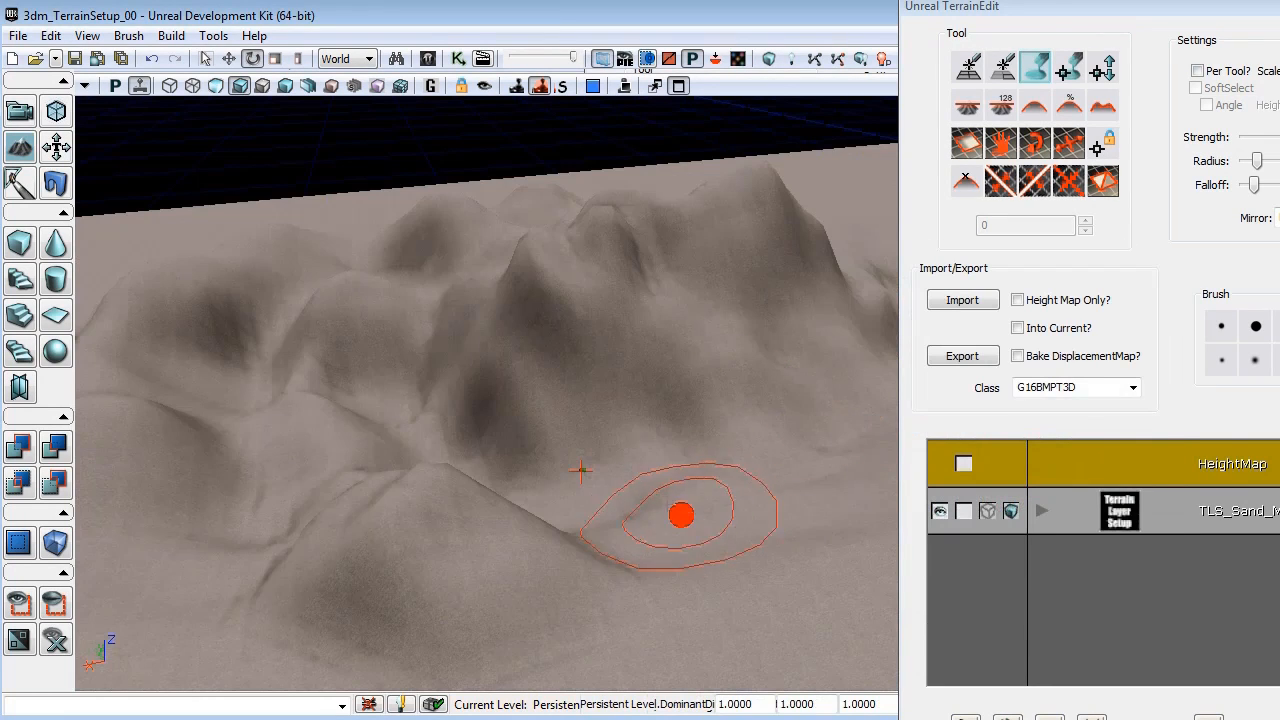
# Leave terrain editing, rotate the directional light to cast shadows across the mountains, and move it beside the range.
pyautogui.moveTo(1141, 14); pyautogui.dragTo(781, 20)
pyautogui.click(1240, 14)
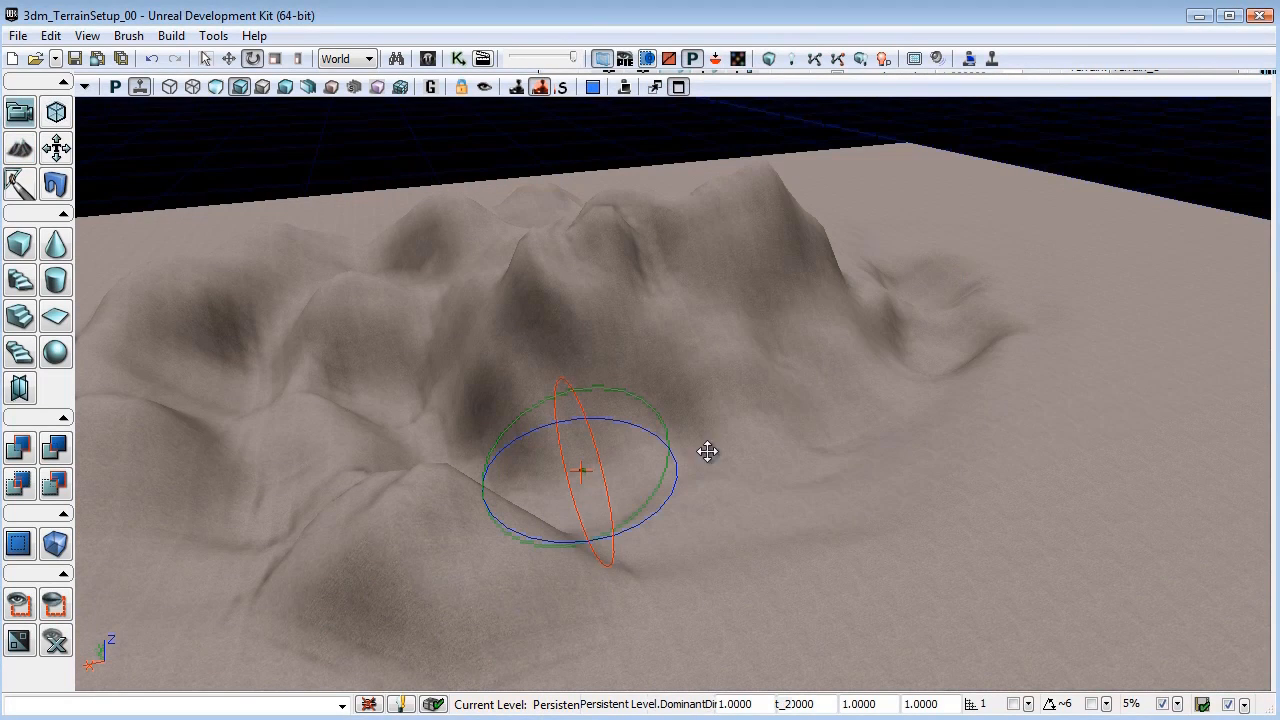
pyautogui.moveTo(708, 452); pyautogui.dragTo(703, 427, button='right')
pyautogui.press('space')
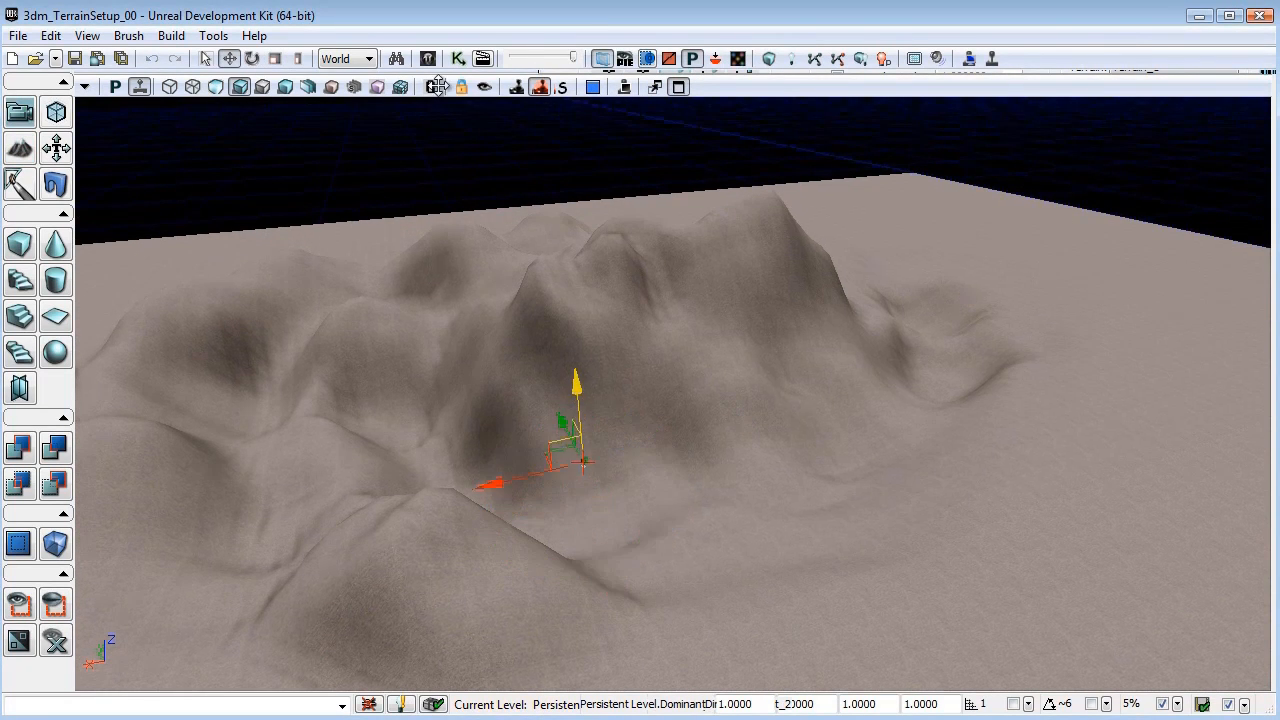
pyautogui.press('space')
pyautogui.moveTo(527, 365)
pyautogui.mouseDown()
pyautogui.moveTo(686, 323)
pyautogui.moveTo(525, 368)
pyautogui.mouseUp()
pyautogui.press('space')
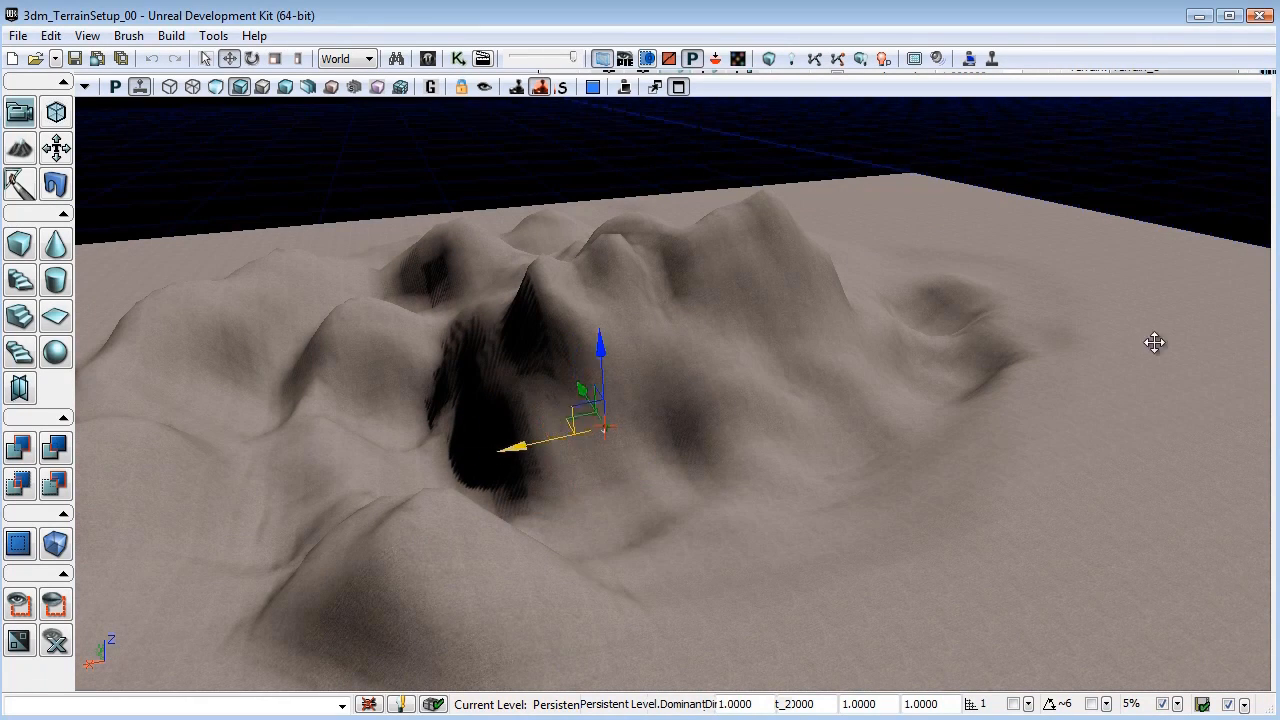
pyautogui.moveTo(1257, 168); pyautogui.dragTo(1274, 126)
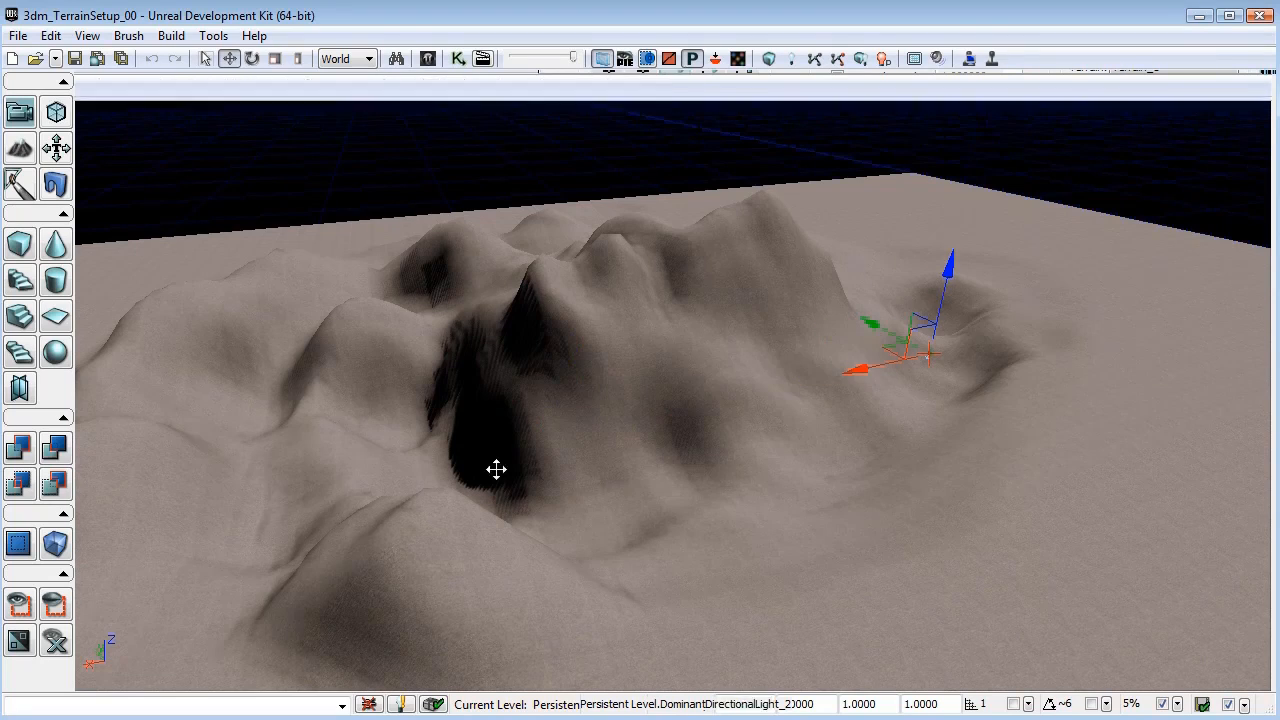
pyautogui.moveTo(545, 568)
pyautogui.mouseDown(button='right')
pyautogui.moveTo(575, 560)
pyautogui.moveTo(555, 560)
pyautogui.mouseUp(button='right')
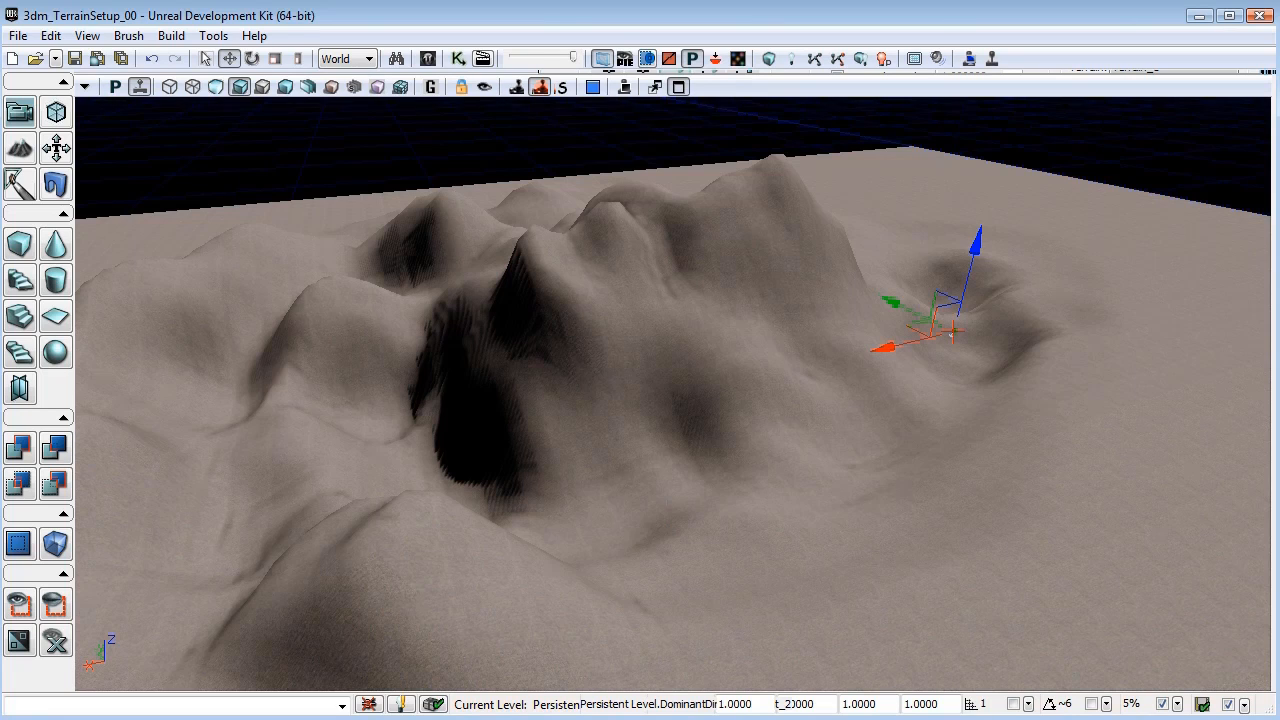
# Re-enter Terrain Editing Mode, uncover the scene view, and enlarge the Paint brush's Radius to 1767.
pyautogui.click(20, 150)
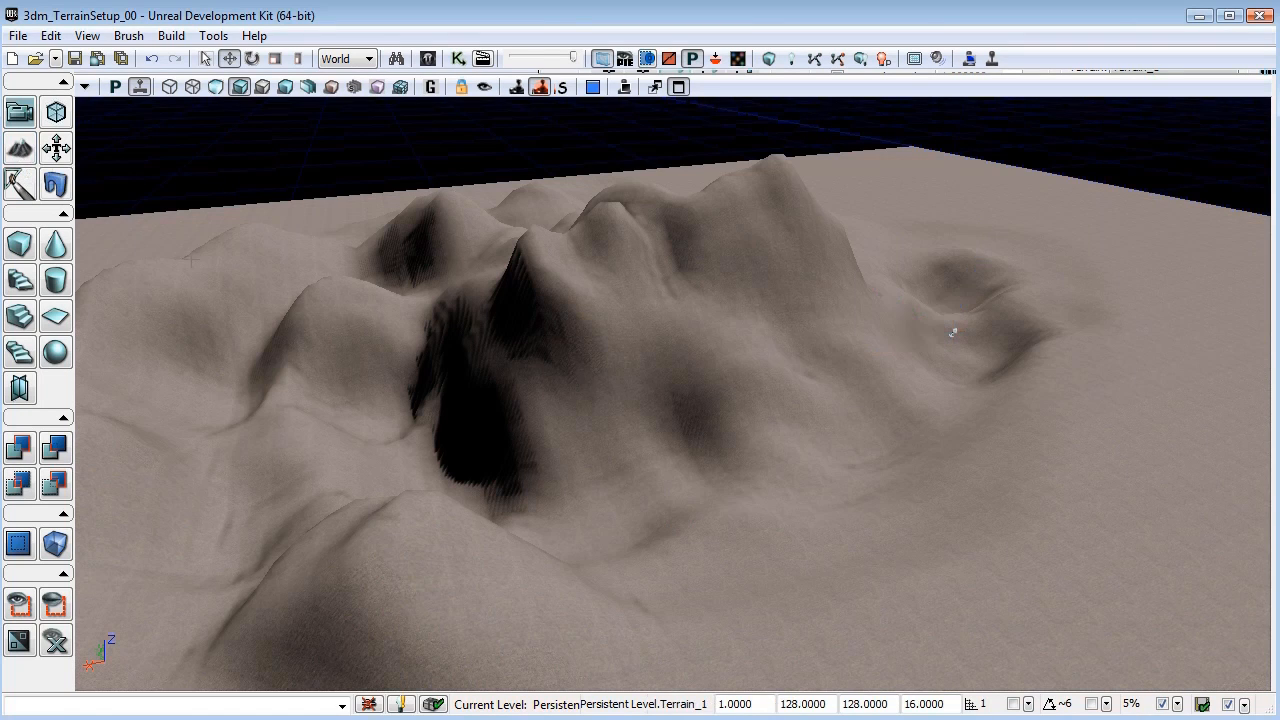
pyautogui.click(22, 152)
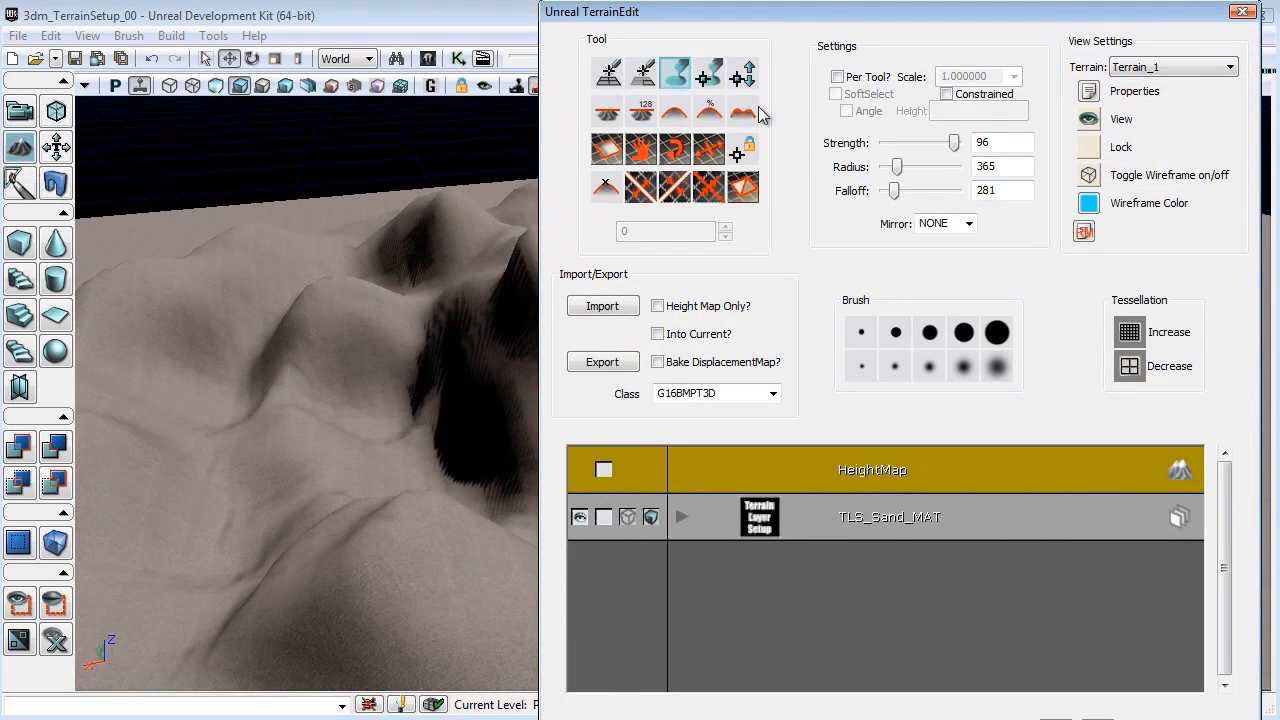
pyautogui.moveTo(695, 18); pyautogui.dragTo(909, 31)
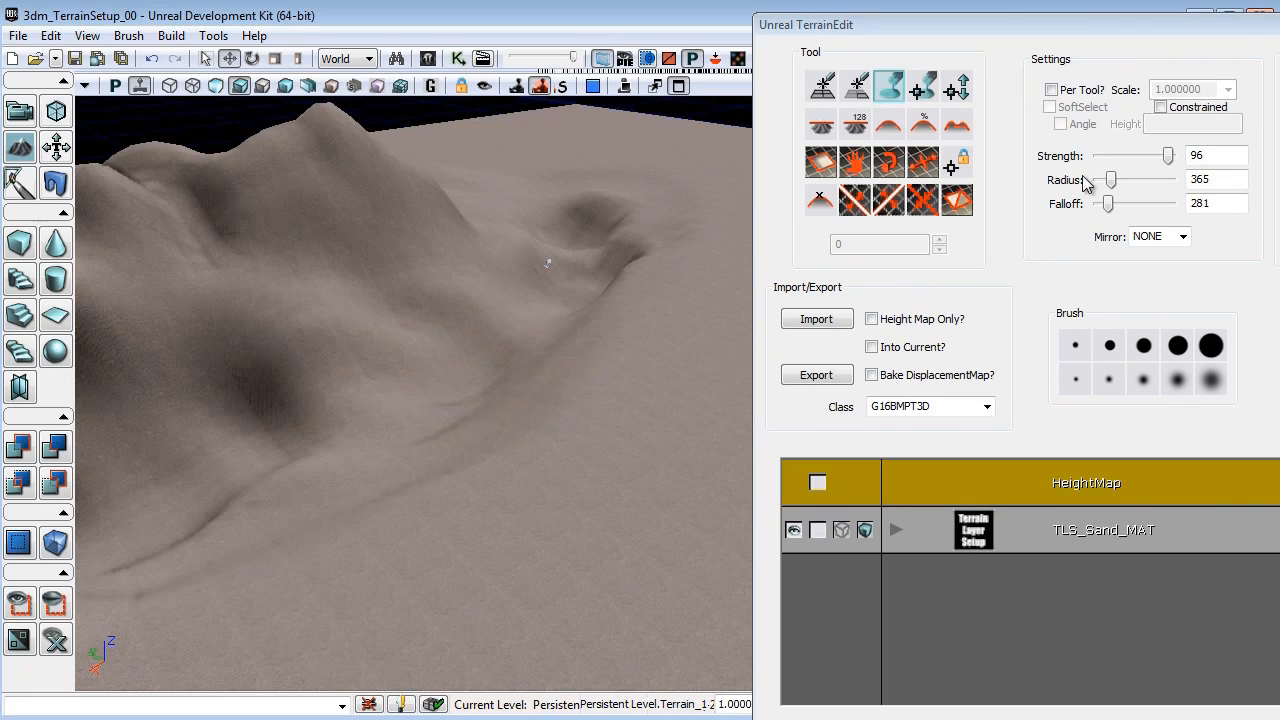
pyautogui.moveTo(1112, 184); pyautogui.dragTo(1128, 184)
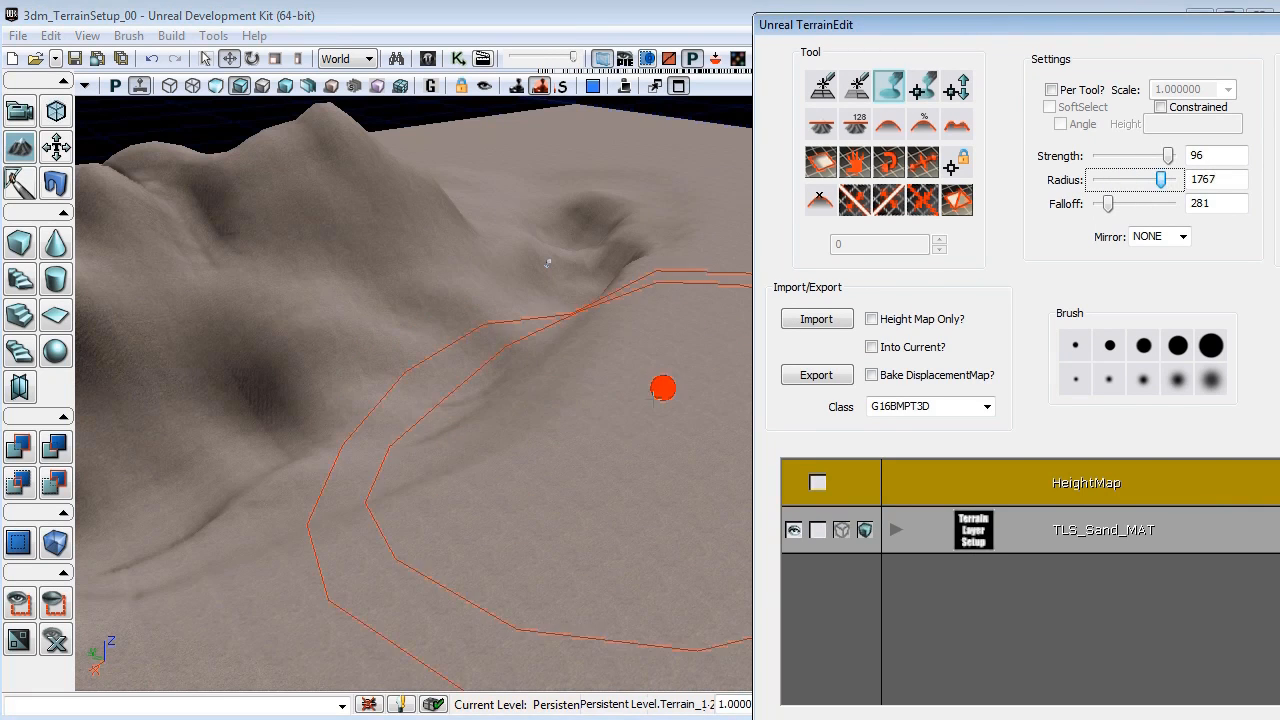
# Raise broad hills on the flat ground surrounding the mountain range with the enlarged Paint brush.
pyautogui.moveTo(628, 368); pyautogui.dragTo(737, 357, button='right')
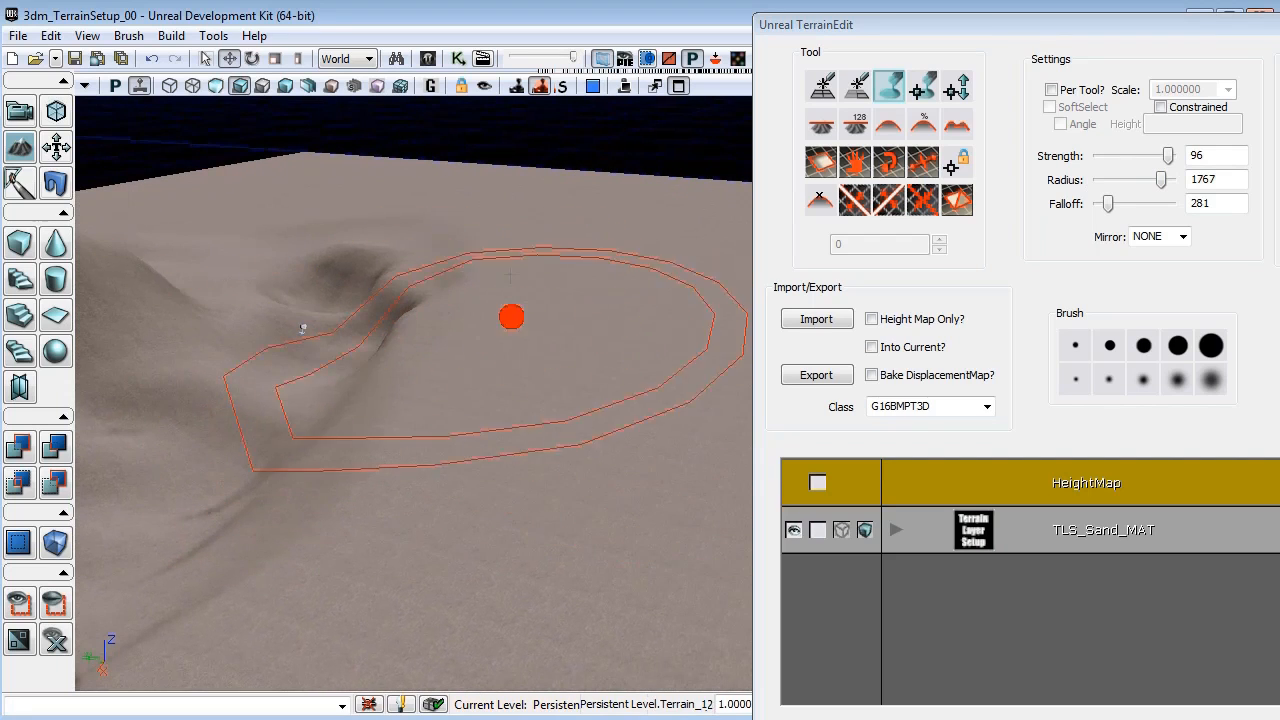
pyautogui.moveTo(523, 267)
pyautogui.keyDown('ctrl'); pyautogui.mouseDown()
pyautogui.moveTo(317, 175)
pyautogui.moveTo(206, 183)
pyautogui.moveTo(511, 226)
pyautogui.moveTo(386, 237)
pyautogui.moveTo(69, 677)
pyautogui.mouseUp(); pyautogui.keyUp('ctrl')
pyautogui.moveTo(69, 677); pyautogui.dragTo(420, 143, button='right')
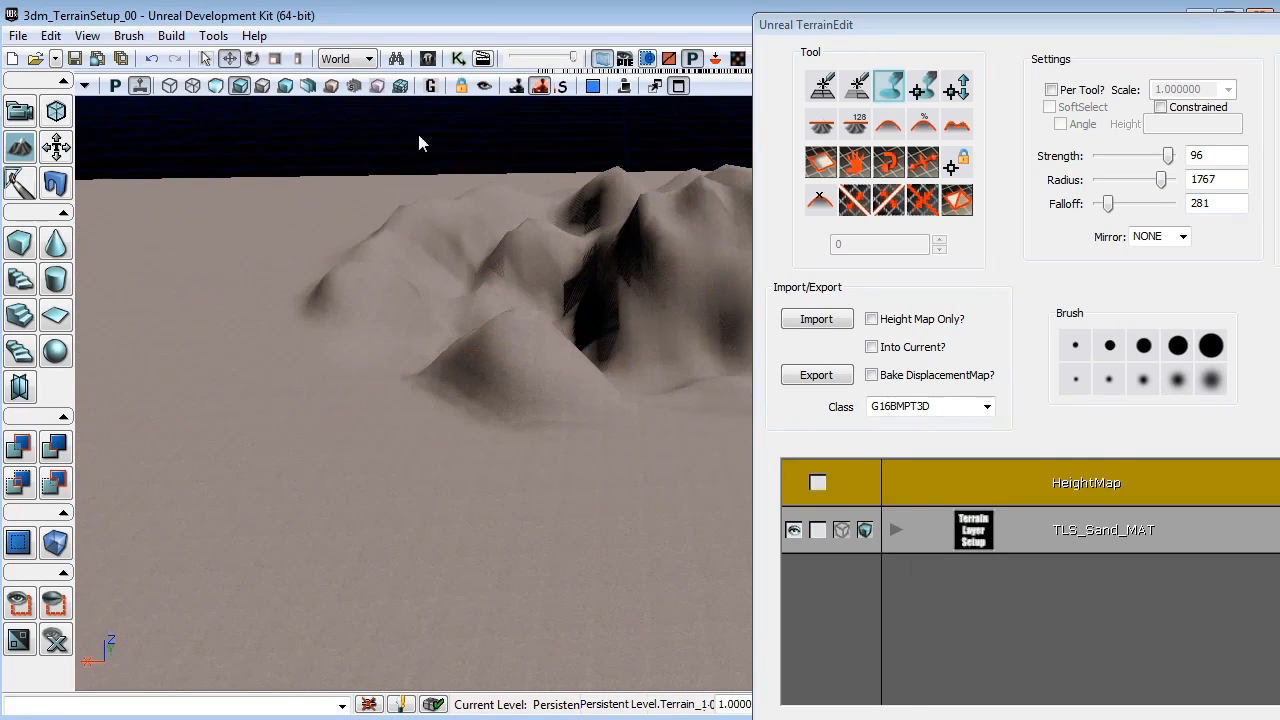
pyautogui.moveTo(174, 190)
pyautogui.keyDown('ctrl'); pyautogui.mouseDown()
pyautogui.moveTo(268, 262)
pyautogui.moveTo(227, 297)
pyautogui.moveTo(514, 314)
pyautogui.moveTo(560, 350)
pyautogui.mouseUp(); pyautogui.keyUp('ctrl')
pyautogui.moveTo(560, 350)
pyautogui.mouseDown(button='right')
pyautogui.moveTo(791, 281)
pyautogui.moveTo(374, 297)
pyautogui.mouseUp(button='right')
pyautogui.moveTo(374, 297)
pyautogui.keyDown('ctrl'); pyautogui.mouseDown()
pyautogui.moveTo(306, 286)
pyautogui.moveTo(408, 343)
pyautogui.moveTo(478, 322)
pyautogui.mouseUp(); pyautogui.keyUp('ctrl')
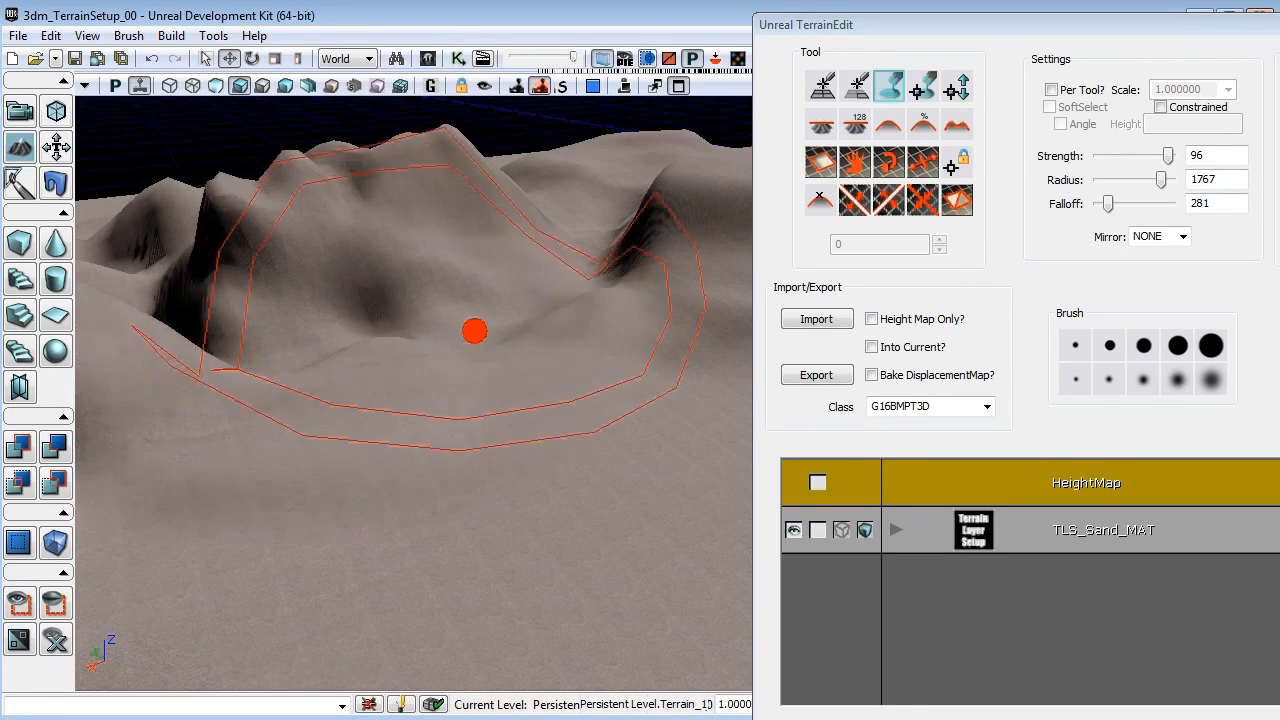
# Set the brush Falloff to 0 and Radius to 898, and paint overlapping hard-edged mounds in front of the mountains.
pyautogui.moveTo(478, 322)
pyautogui.mouseDown(button='right')
pyautogui.moveTo(245, 400)
pyautogui.moveTo(450, 308)
pyautogui.moveTo(664, 305)
pyautogui.moveTo(742, 288)
pyautogui.mouseUp(button='right')
pyautogui.moveTo(1112, 206); pyautogui.dragTo(1095, 207)
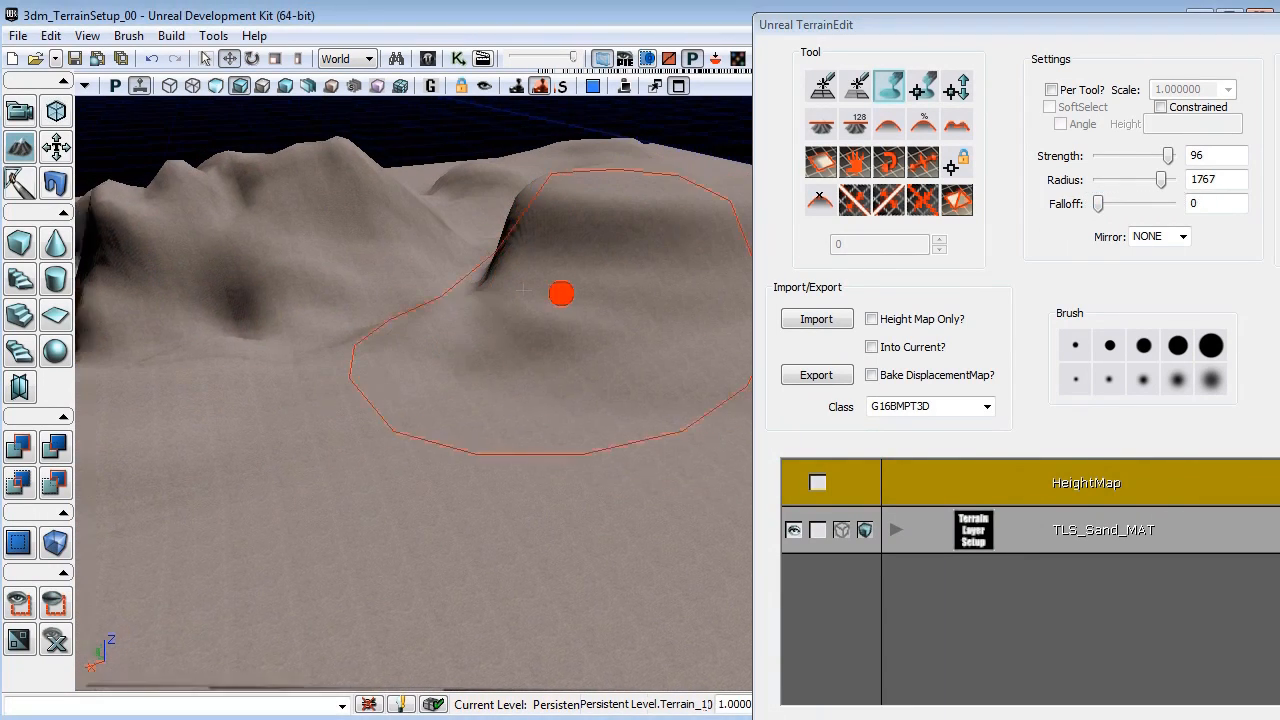
pyautogui.moveTo(560, 294); pyautogui.dragTo(671, 334, button='right')
pyautogui.click(1158, 181)
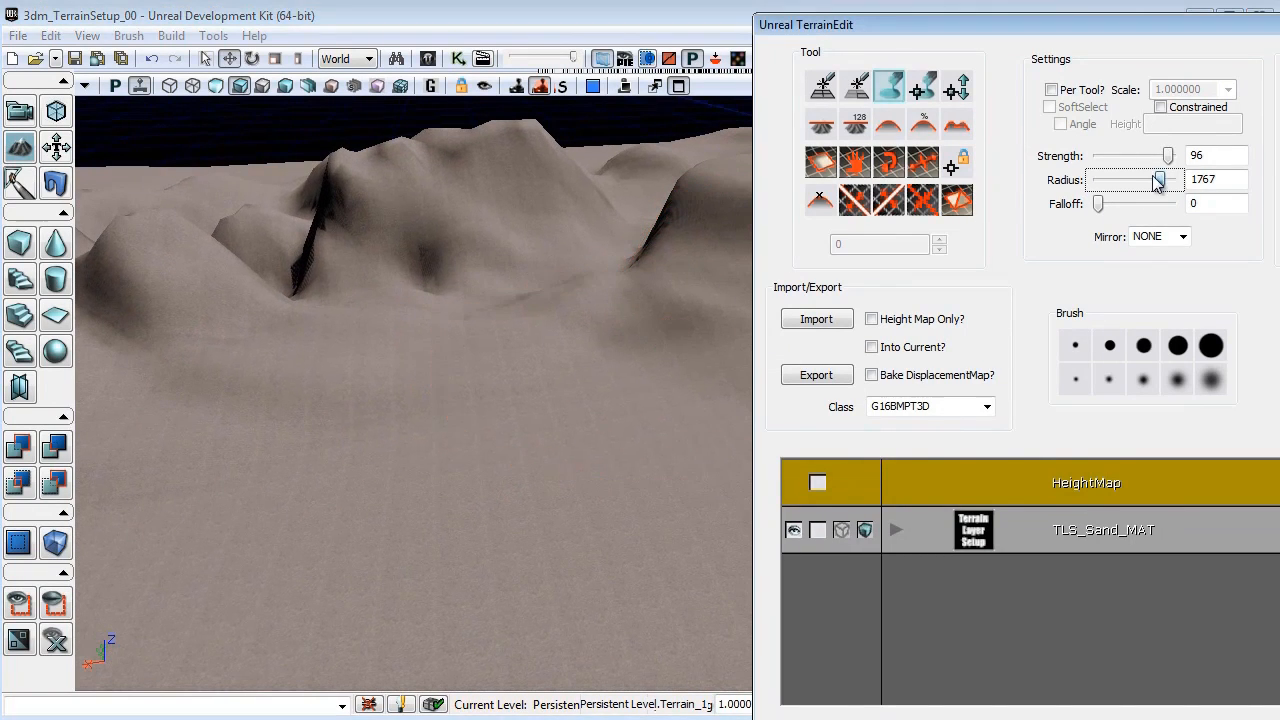
pyautogui.moveTo(465, 376)
pyautogui.keyDown('ctrl'); pyautogui.mouseDown()
pyautogui.moveTo(351, 400)
pyautogui.moveTo(443, 371)
pyautogui.moveTo(344, 342)
pyautogui.mouseUp(); pyautogui.keyUp('ctrl')
pyautogui.moveTo(553, 338)
pyautogui.keyDown('ctrl'); pyautogui.mouseDown()
pyautogui.moveTo(600, 346)
pyautogui.moveTo(414, 383)
pyautogui.moveTo(214, 382)
pyautogui.moveTo(362, 372)
pyautogui.mouseUp(); pyautogui.keyUp('ctrl')
pyautogui.moveTo(358, 288)
pyautogui.mouseDown(button='right')
pyautogui.moveTo(405, 354)
pyautogui.moveTo(314, 440)
pyautogui.moveTo(383, 437)
pyautogui.mouseUp(button='right')
pyautogui.press('w')
pyautogui.moveTo(415, 329)
pyautogui.mouseDown(button='right')
pyautogui.moveTo(534, 120)
pyautogui.moveTo(389, 280)
pyautogui.moveTo(537, 360)
pyautogui.moveTo(322, 354)
pyautogui.moveTo(400, 334)
pyautogui.moveTo(306, 406)
pyautogui.moveTo(407, 299)
pyautogui.moveTo(443, 337)
pyautogui.moveTo(514, 251)
pyautogui.mouseUp(button='right')
pyautogui.press('s')
# Set the brush Falloff to 757 and raise softer hills and tall peaks around the existing mountains.
pyautogui.moveTo(1099, 204); pyautogui.dragTo(1127, 211)
pyautogui.moveTo(566, 374); pyautogui.dragTo(694, 340, button='right')
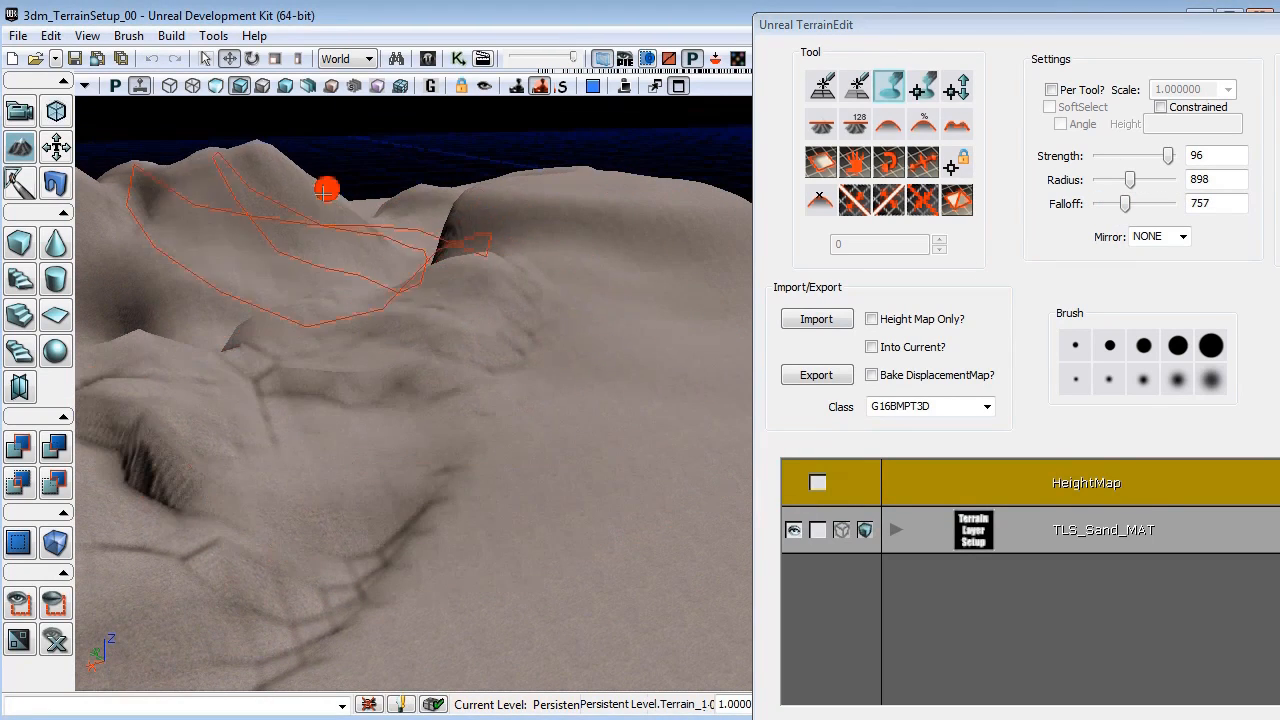
pyautogui.keyDown('ctrl'); pyautogui.moveTo(324, 190); pyautogui.dragTo(346, 197); pyautogui.keyUp('ctrl')
pyautogui.moveTo(346, 197)
pyautogui.mouseDown(button='right')
pyautogui.moveTo(83, 249)
pyautogui.moveTo(184, 217)
pyautogui.moveTo(215, 232)
pyautogui.mouseUp(button='right')
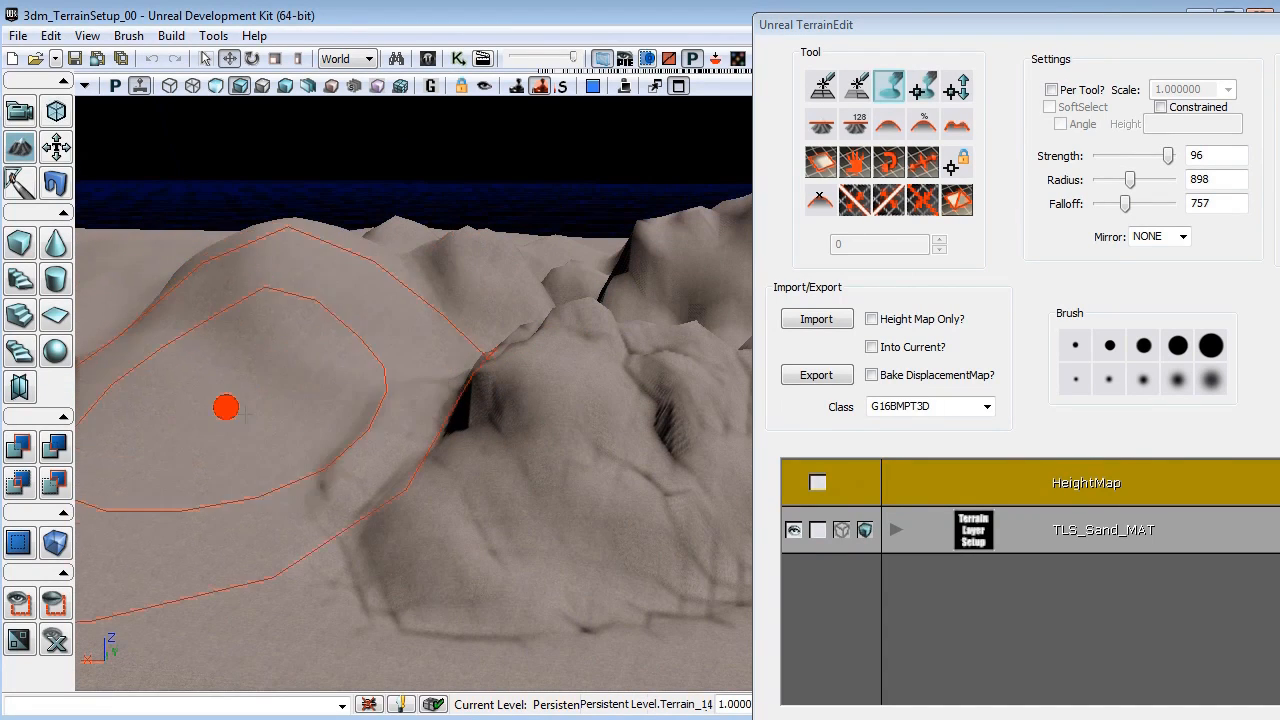
pyautogui.moveTo(226, 406)
pyautogui.keyDown('ctrl'); pyautogui.mouseDown()
pyautogui.moveTo(349, 371)
pyautogui.moveTo(531, 217)
pyautogui.mouseUp(); pyautogui.keyUp('ctrl')
pyautogui.moveTo(531, 217); pyautogui.dragTo(509, 373, button='right')
pyautogui.moveTo(509, 373)
pyautogui.mouseDown()
pyautogui.moveTo(766, 240)
pyautogui.moveTo(745, 75)
pyautogui.mouseUp()
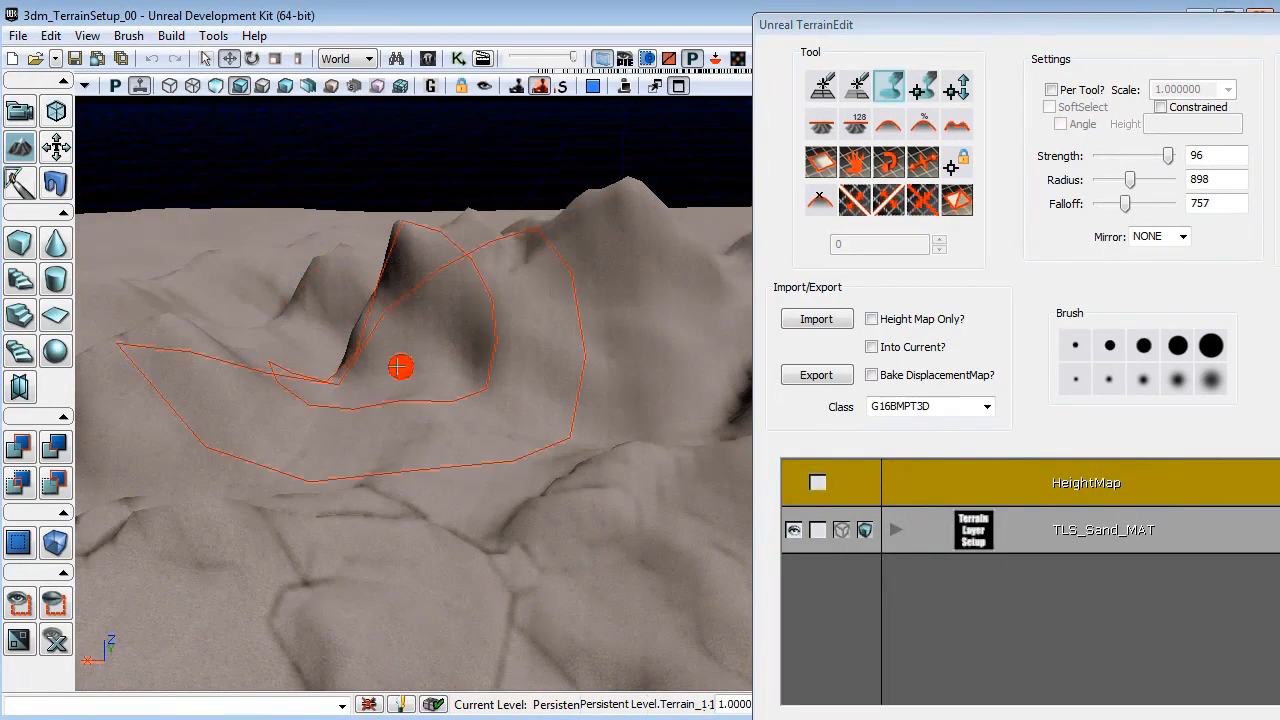
pyautogui.moveTo(397, 366)
pyautogui.keyDown('ctrl'); pyautogui.mouseDown()
pyautogui.moveTo(514, 326)
pyautogui.moveTo(706, 328)
pyautogui.mouseUp(); pyautogui.keyUp('ctrl')
pyautogui.moveTo(706, 328)
pyautogui.mouseDown(button='right')
pyautogui.moveTo(680, 343)
pyautogui.moveTo(542, 681)
pyautogui.mouseUp(button='right')
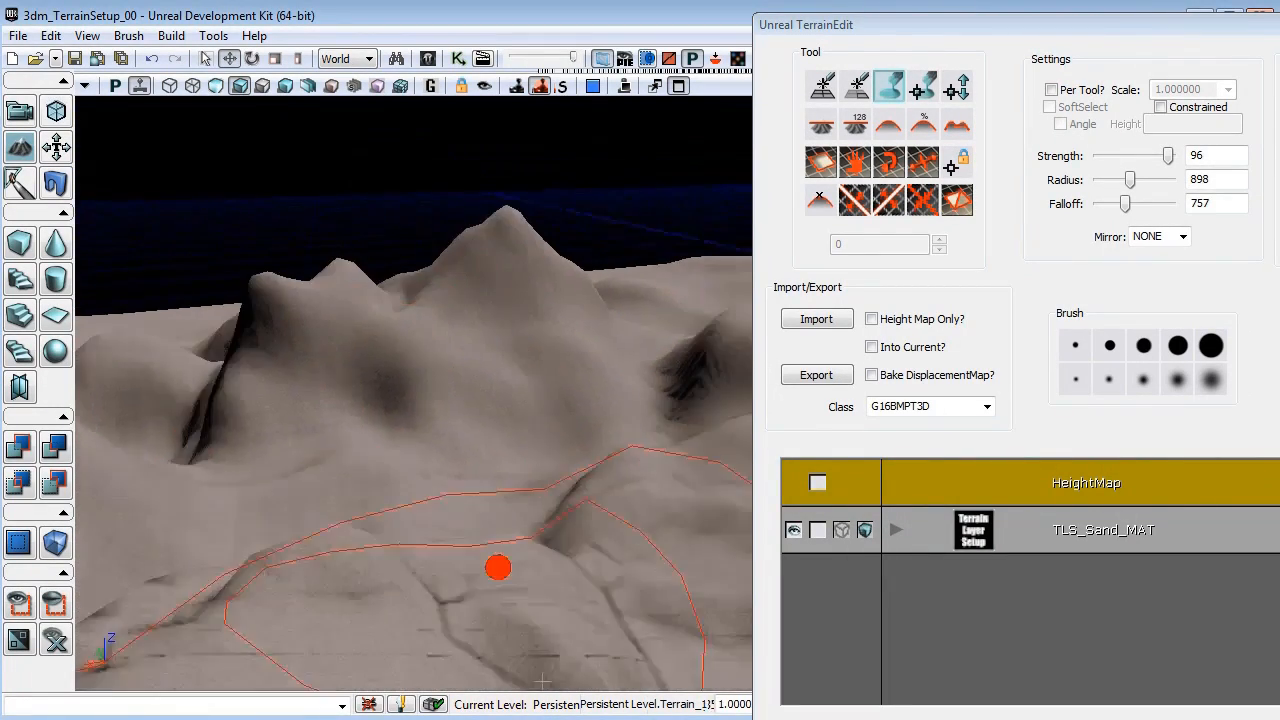
# Smooth the ridges and creases between the mounds in front of the mountains with the Smooth tool at Strength 96.
pyautogui.moveTo(542, 681); pyautogui.dragTo(880, 690)
pyautogui.moveTo(880, 690); pyautogui.dragTo(930, 460, button='right')
pyautogui.moveTo(930, 460); pyautogui.dragTo(1135, 594)
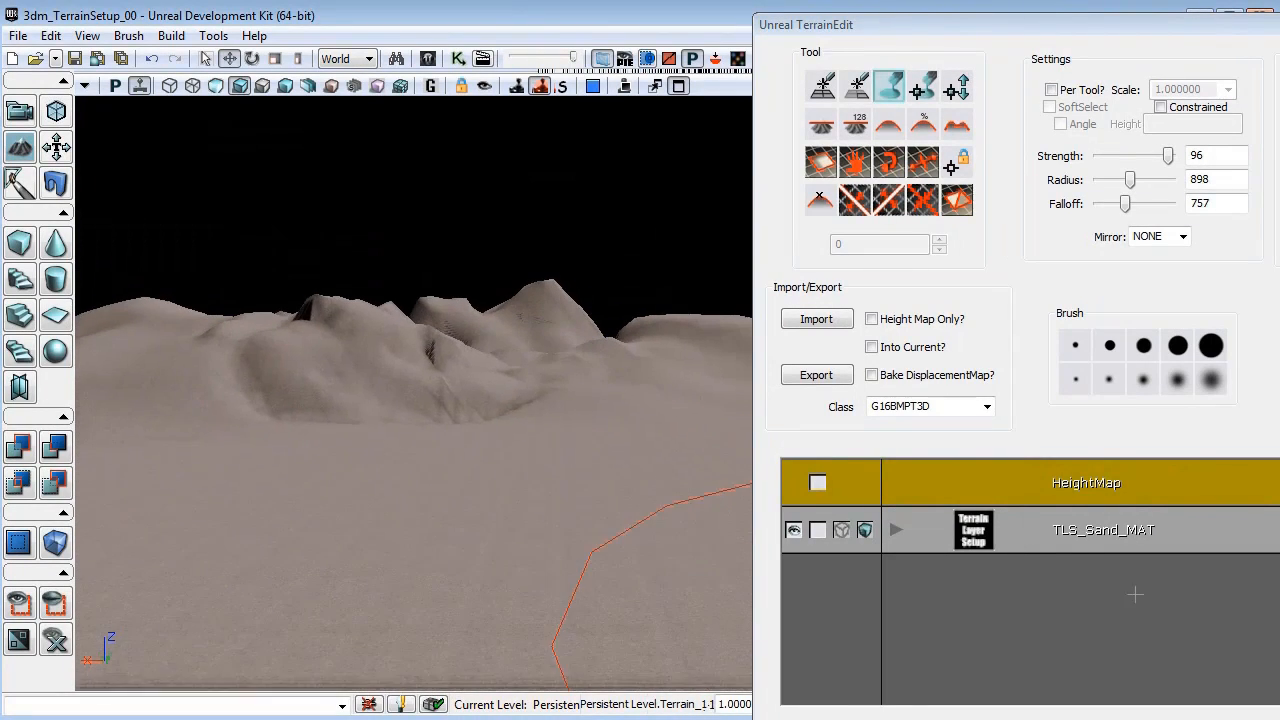
pyautogui.moveTo(378, 306); pyautogui.dragTo(398, 341, button='right')
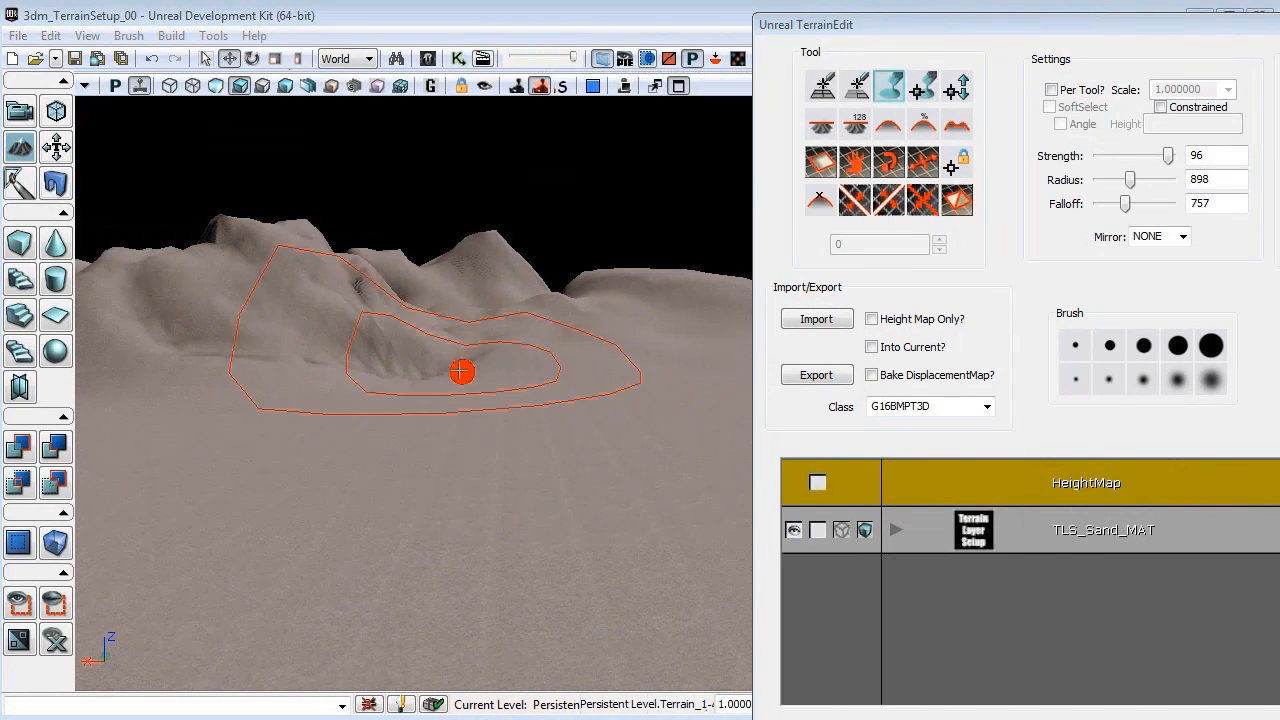
pyautogui.click(888, 127)
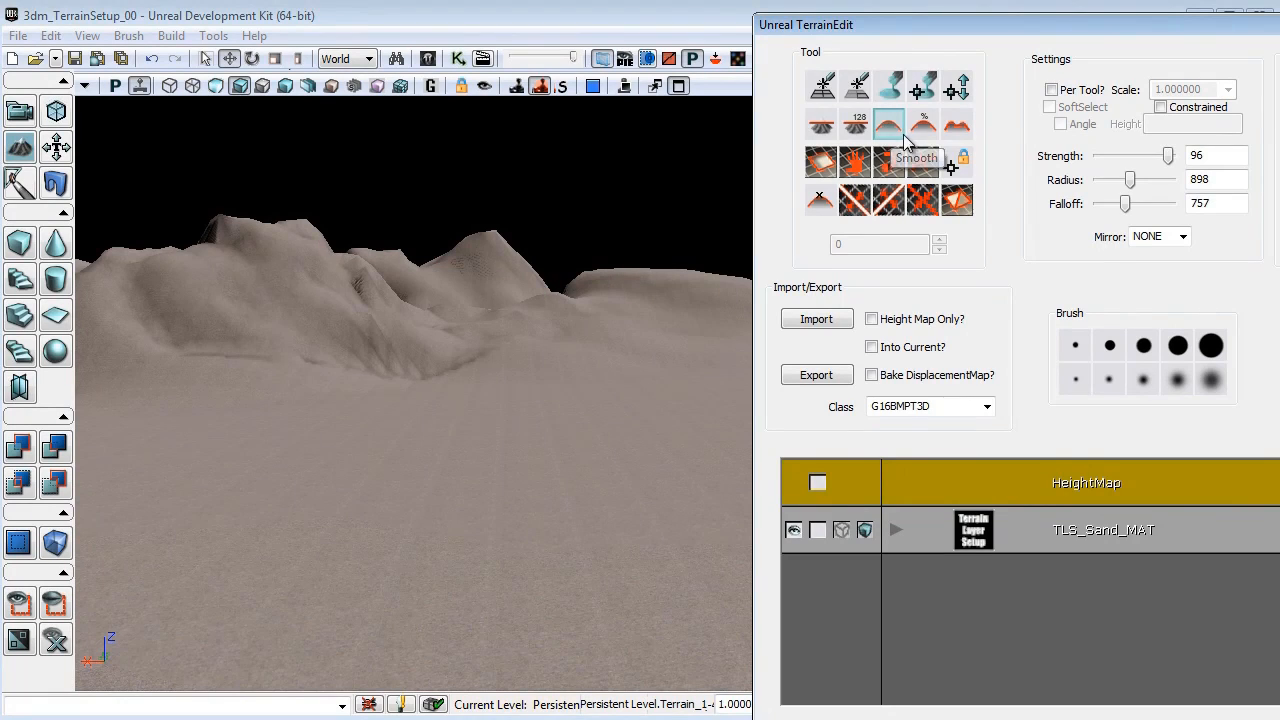
pyautogui.moveTo(571, 320)
pyautogui.mouseDown()
pyautogui.moveTo(397, 357)
pyautogui.moveTo(522, 96)
pyautogui.moveTo(445, 62)
pyautogui.mouseUp()
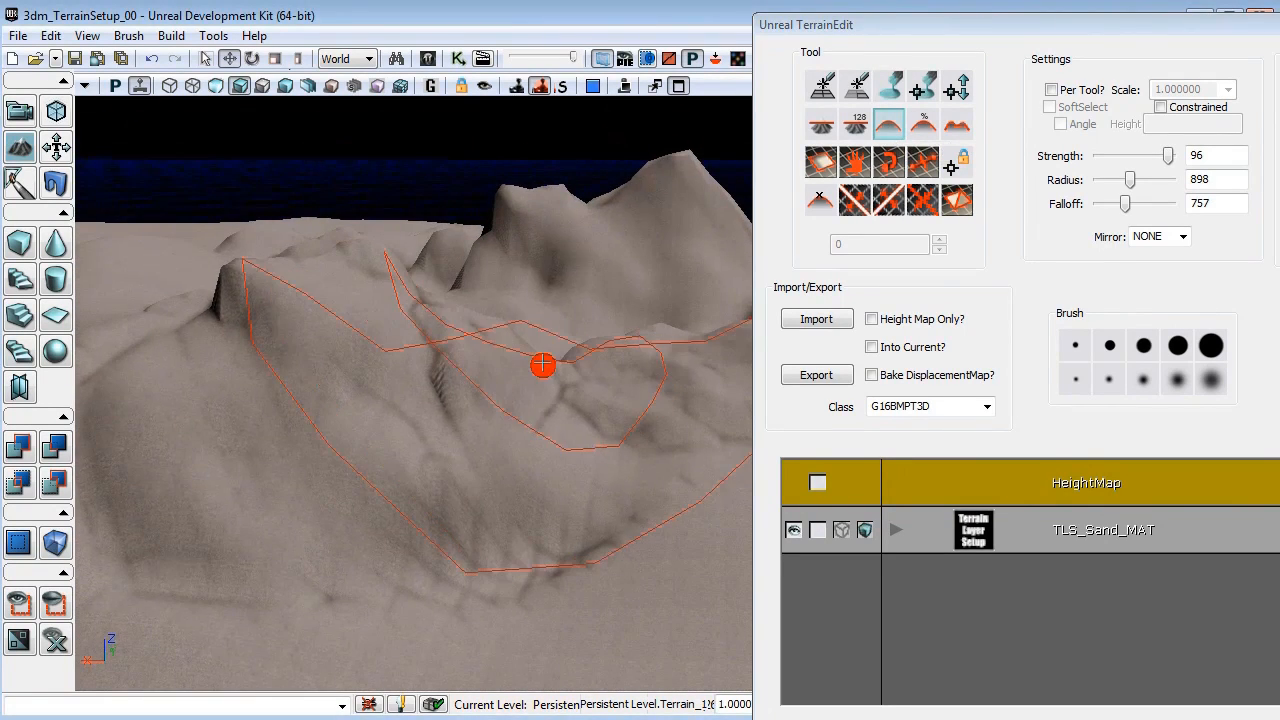
pyautogui.moveTo(489, 354)
pyautogui.keyDown('ctrl'); pyautogui.mouseDown()
pyautogui.moveTo(477, 400)
pyautogui.moveTo(260, 366)
pyautogui.moveTo(177, 331)
pyautogui.moveTo(172, 466)
pyautogui.moveTo(197, 494)
pyautogui.moveTo(260, 300)
pyautogui.moveTo(206, 106)
pyautogui.moveTo(480, 445)
pyautogui.mouseUp(); pyautogui.keyUp('ctrl')
pyautogui.moveTo(480, 445); pyautogui.dragTo(303, 520, button='right')
pyautogui.moveTo(303, 520); pyautogui.dragTo(335, 410)
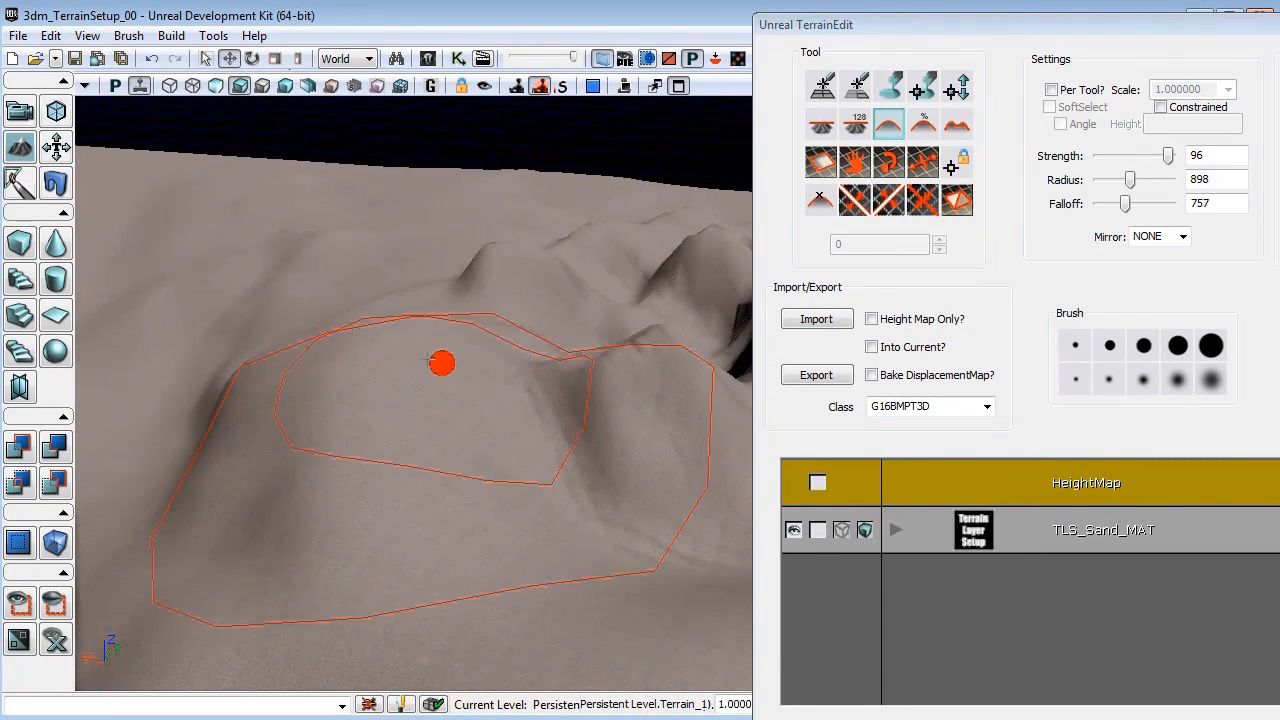
# Set the Smooth brush to Strength 47, Radius 533 and Falloff 337, and soften the steep folds around the hills.
pyautogui.moveTo(1128, 184); pyautogui.dragTo(1121, 184)
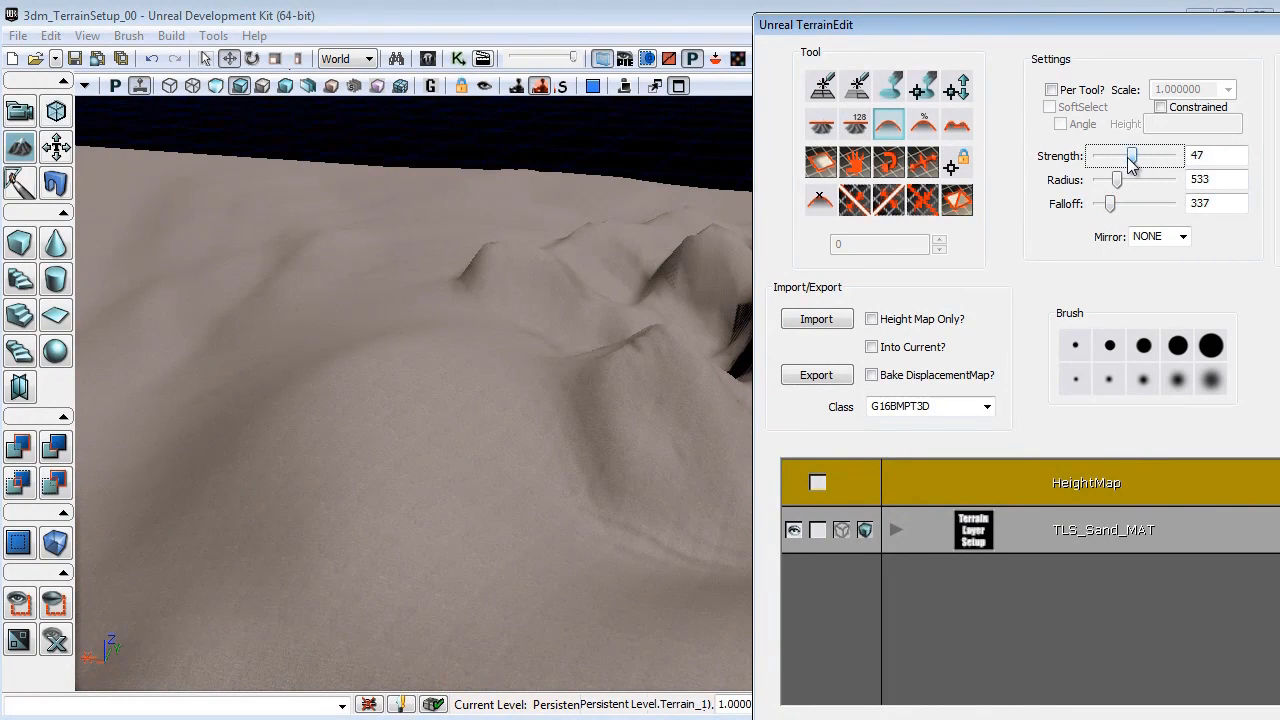
pyautogui.moveTo(577, 357)
pyautogui.mouseDown(button='right')
pyautogui.moveTo(1017, 397)
pyautogui.moveTo(1265, 397)
pyautogui.mouseUp(button='right')
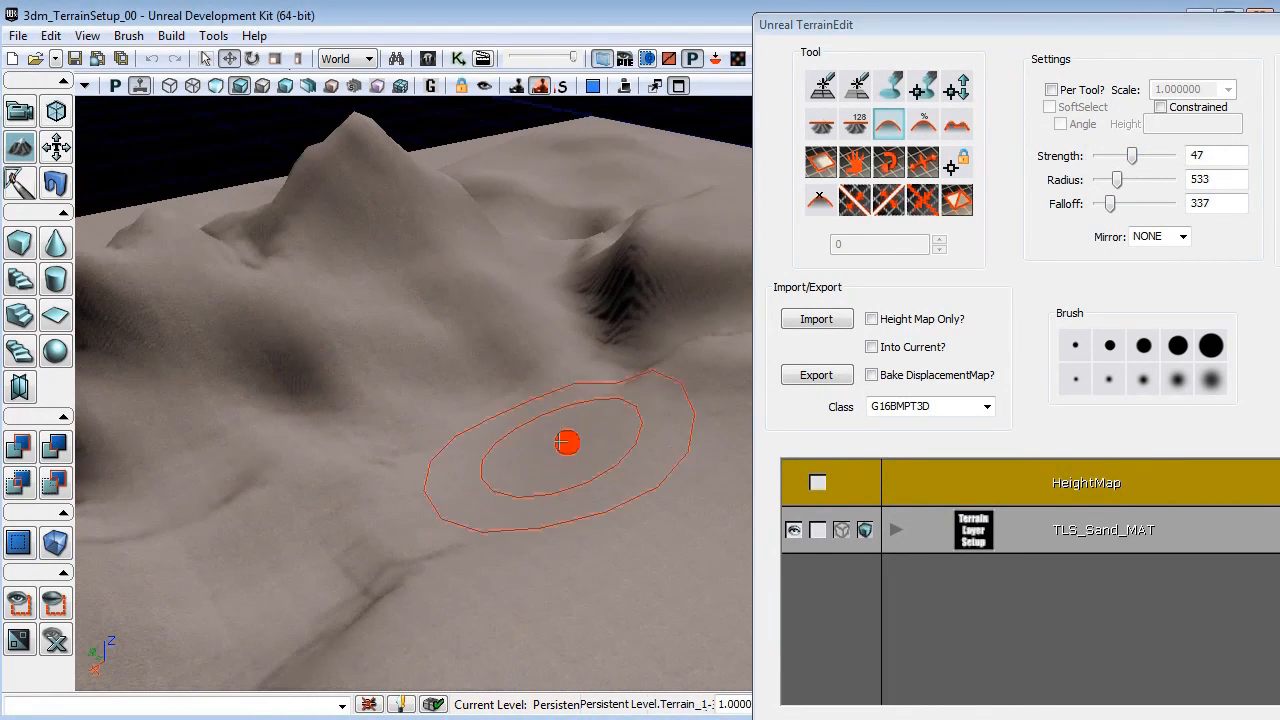
pyautogui.moveTo(506, 309)
pyautogui.mouseDown(button='right')
pyautogui.moveTo(86, 434)
pyautogui.moveTo(387, 567)
pyautogui.moveTo(260, 685)
pyautogui.moveTo(609, 546)
pyautogui.moveTo(509, 389)
pyautogui.mouseUp(button='right')
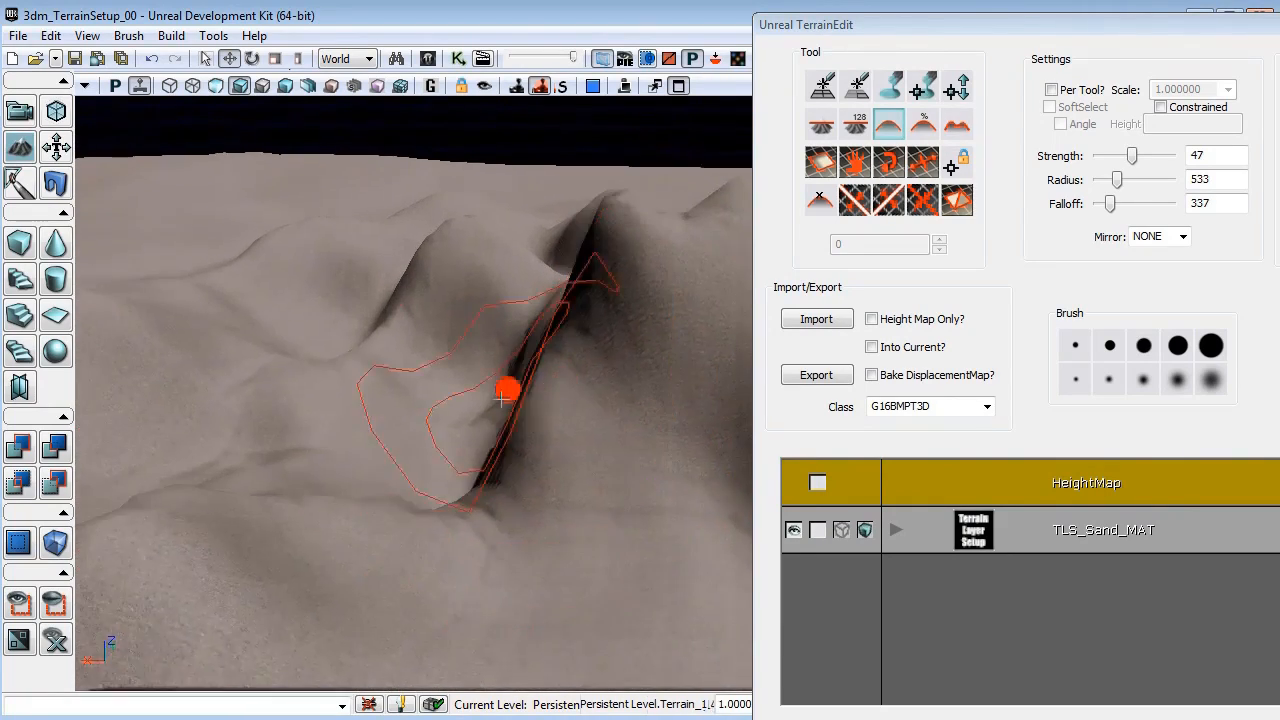
pyautogui.moveTo(400, 560)
pyautogui.mouseDown()
pyautogui.moveTo(346, 534)
pyautogui.moveTo(228, 307)
pyautogui.mouseUp()
pyautogui.moveTo(229, 307); pyautogui.dragTo(634, 551, button='right')
pyautogui.moveTo(634, 551)
pyautogui.keyDown('ctrl'); pyautogui.mouseDown()
pyautogui.moveTo(514, 471)
pyautogui.moveTo(371, 431)
pyautogui.moveTo(430, 400)
pyautogui.mouseUp(); pyautogui.keyUp('ctrl')
# Lower the Smooth brush's Strength to 3 and gently soften the hollows and slopes below the peaks.
pyautogui.moveTo(1134, 165); pyautogui.dragTo(1102, 165)
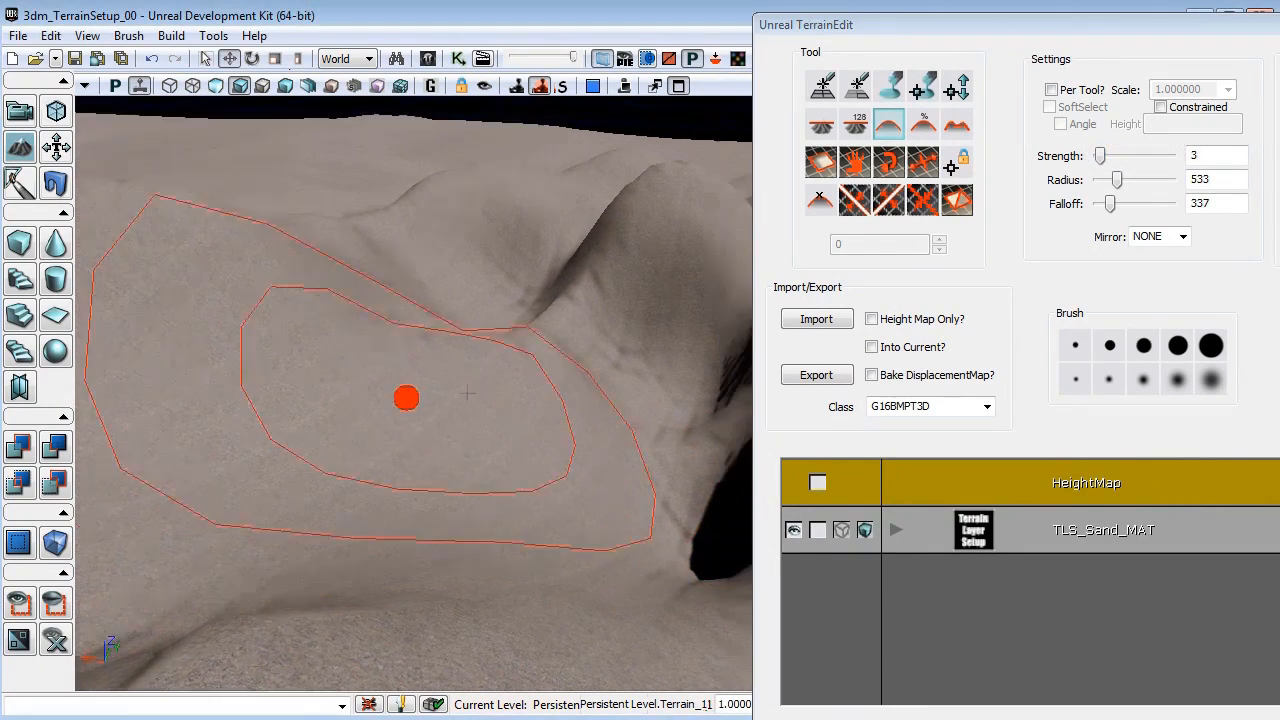
pyautogui.moveTo(406, 397)
pyautogui.mouseDown(button='right')
pyautogui.moveTo(1026, 306)
pyautogui.moveTo(1273, 97)
pyautogui.moveTo(1272, 125)
pyautogui.mouseUp(button='right')
pyautogui.moveTo(314, 409)
pyautogui.mouseDown(button='right')
pyautogui.moveTo(906, 691)
pyautogui.moveTo(985, 712)
pyautogui.mouseUp(button='right')
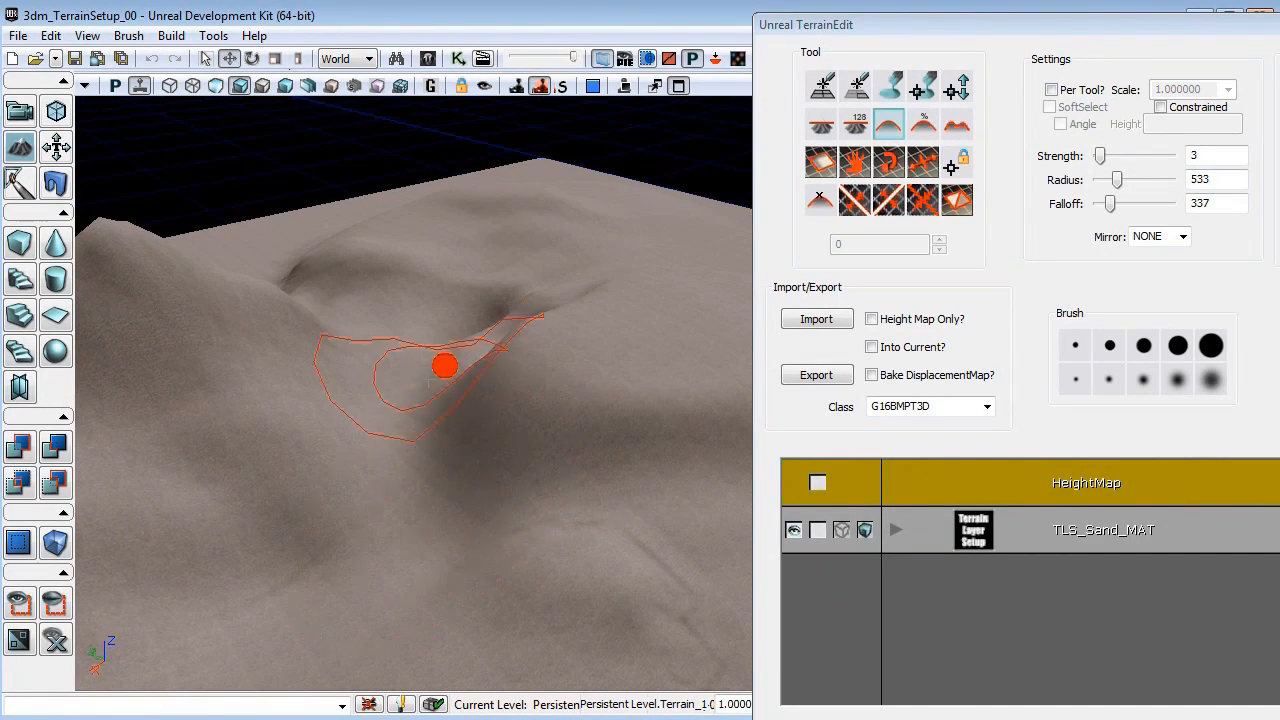
pyautogui.keyDown('ctrl'); pyautogui.moveTo(432, 406); pyautogui.dragTo(467, 411); pyautogui.keyUp('ctrl')
pyautogui.moveTo(467, 411)
pyautogui.mouseDown(button='right')
pyautogui.moveTo(857, 262)
pyautogui.moveTo(583, 142)
pyautogui.moveTo(591, 308)
pyautogui.moveTo(470, 427)
pyautogui.mouseUp(button='right')
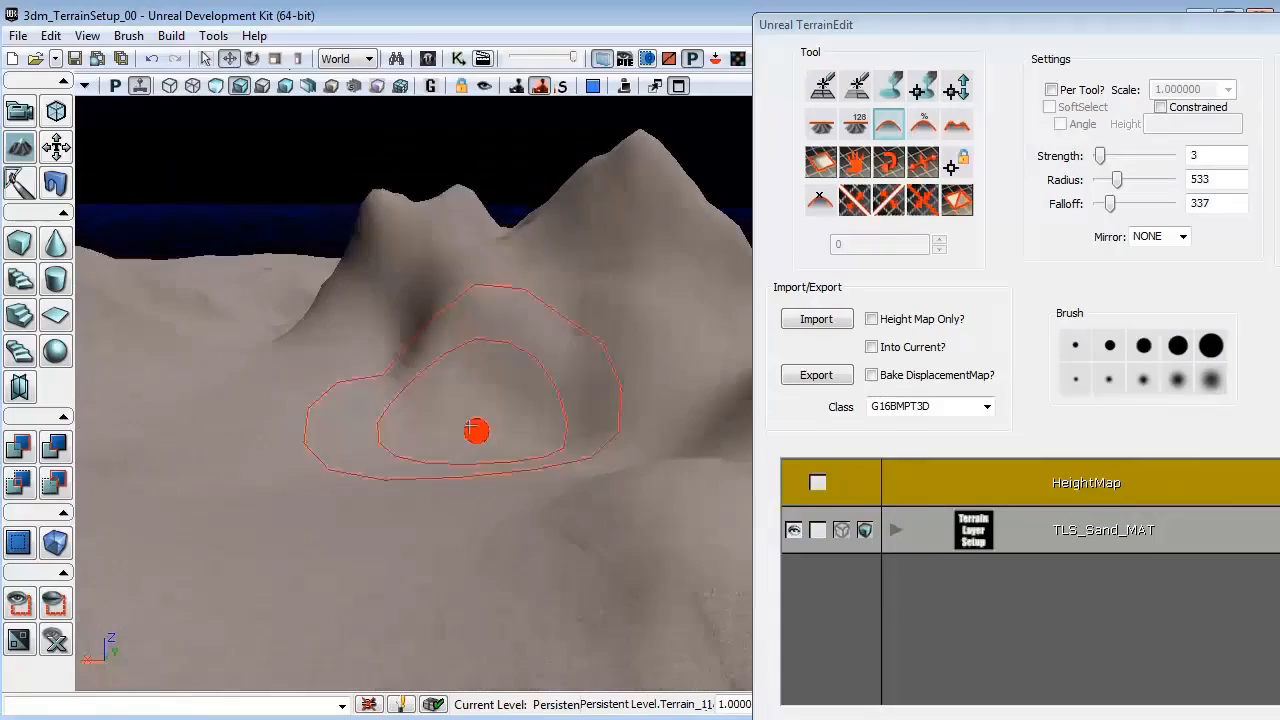
# Examine the terrain mesh's triangle density in wireframe, and return to the lit view to inspect the smoothed slopes.
pyautogui.click(193, 86)
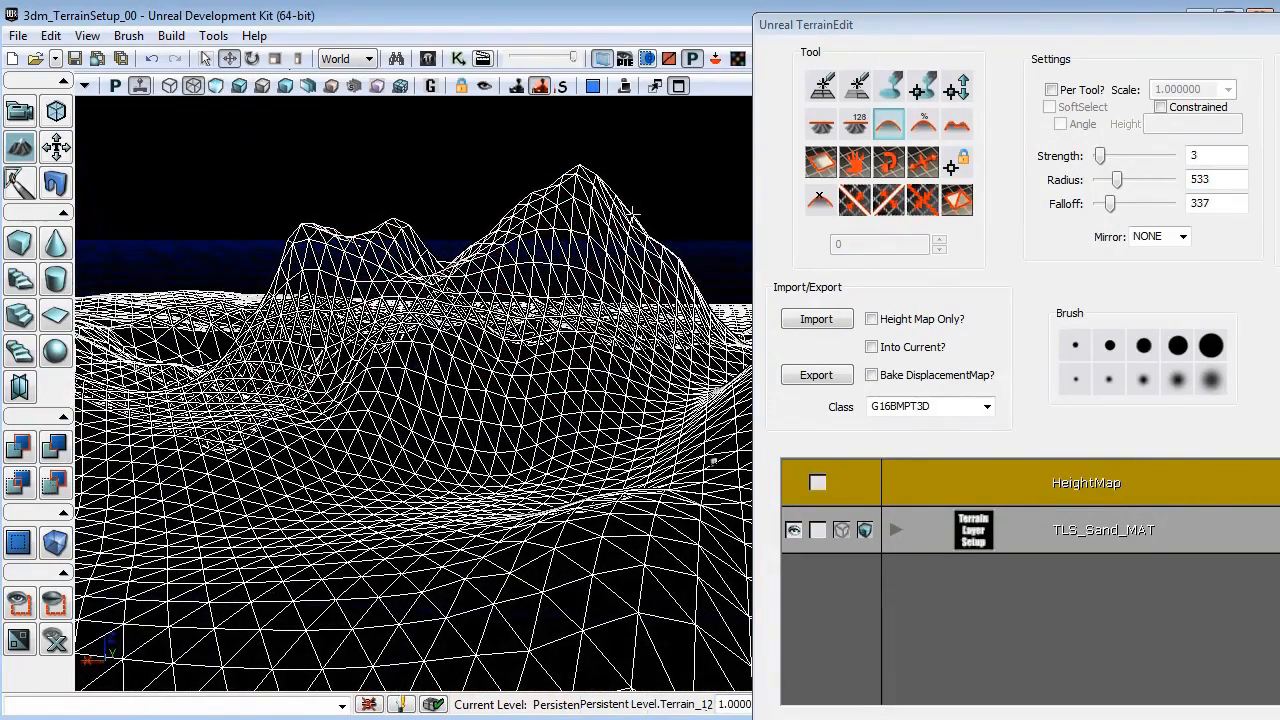
pyautogui.moveTo(511, 373)
pyautogui.mouseDown(button='right')
pyautogui.moveTo(520, 426)
pyautogui.moveTo(471, 346)
pyautogui.moveTo(457, 291)
pyautogui.mouseUp(button='right')
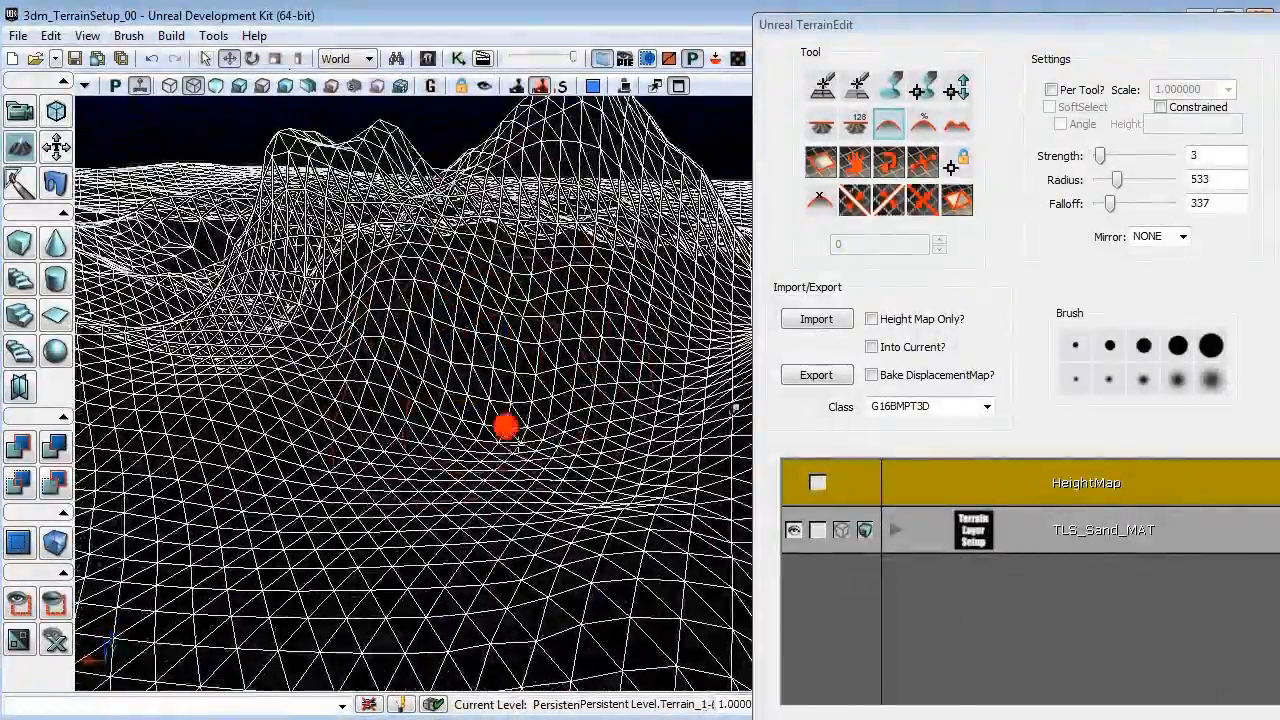
pyautogui.moveTo(506, 426)
pyautogui.mouseDown(button='right')
pyautogui.moveTo(497, 603)
pyautogui.moveTo(524, 452)
pyautogui.moveTo(314, 337)
pyautogui.moveTo(337, 251)
pyautogui.mouseUp(button='right')
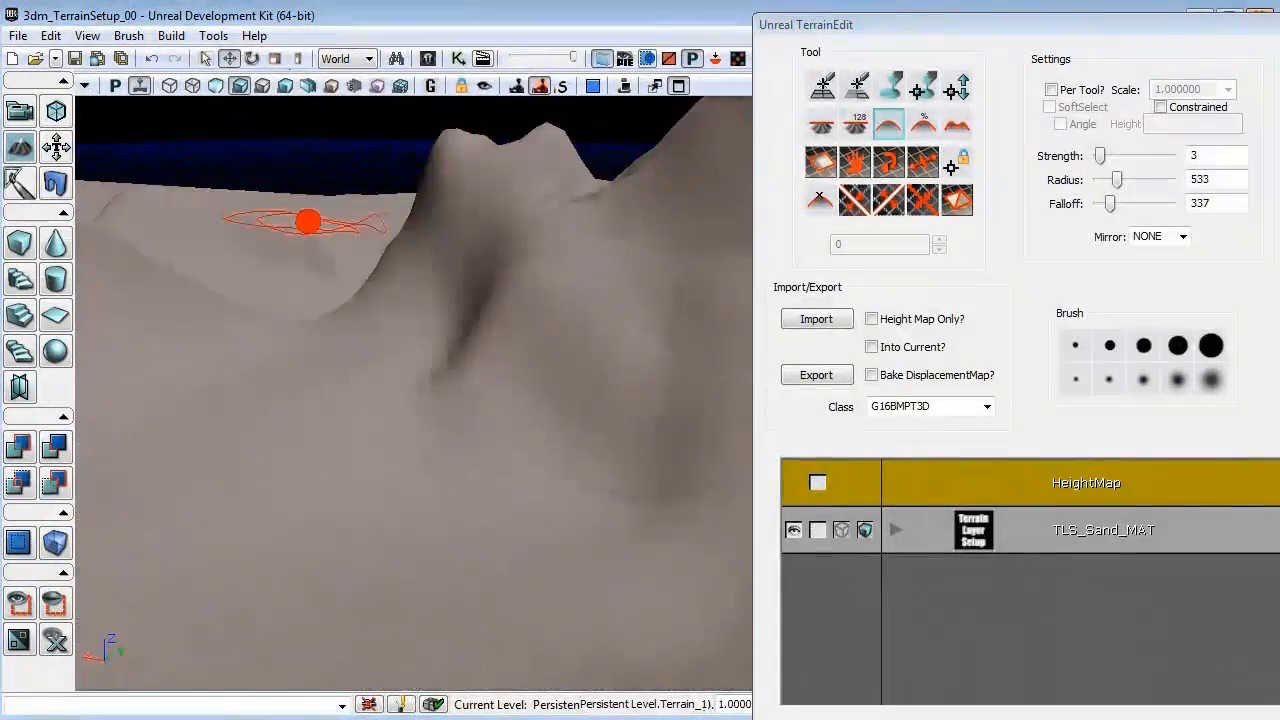
pyautogui.moveTo(308, 221); pyautogui.dragTo(362, 252, button='right')
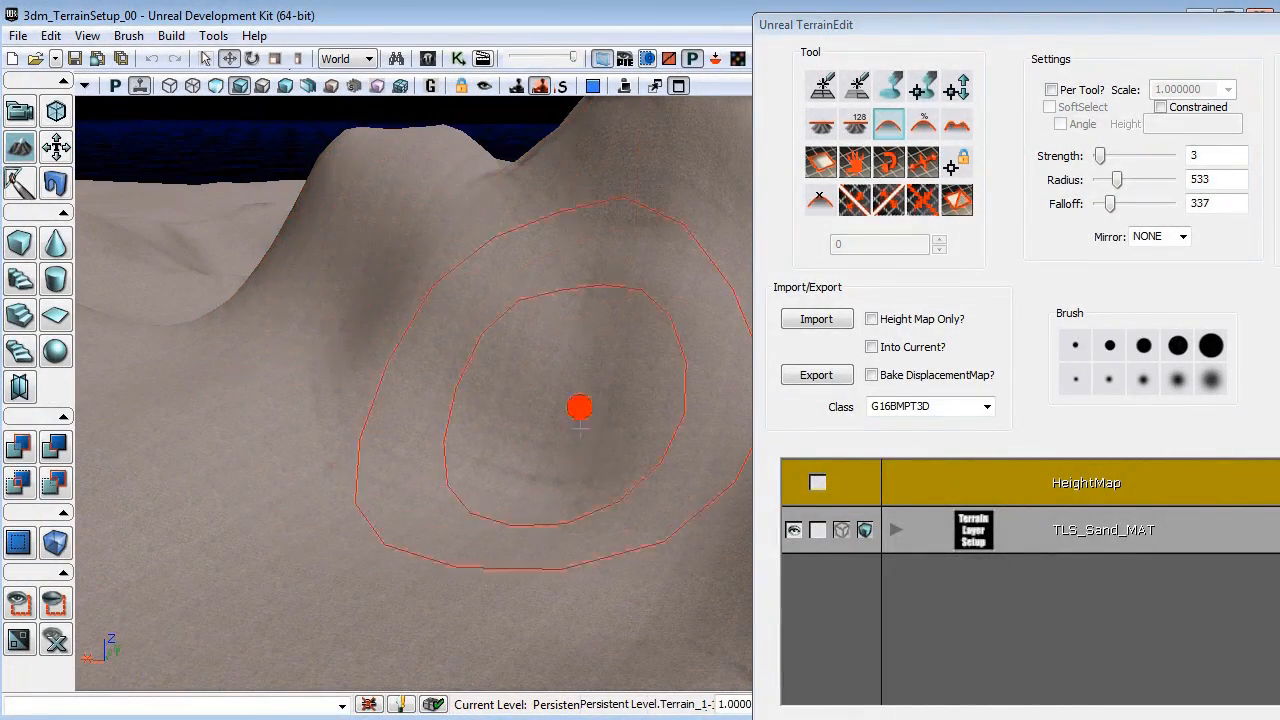
pyautogui.moveTo(580, 407)
pyautogui.mouseDown(button='right')
pyautogui.moveTo(151, 437)
pyautogui.moveTo(329, 443)
pyautogui.mouseUp(button='right')
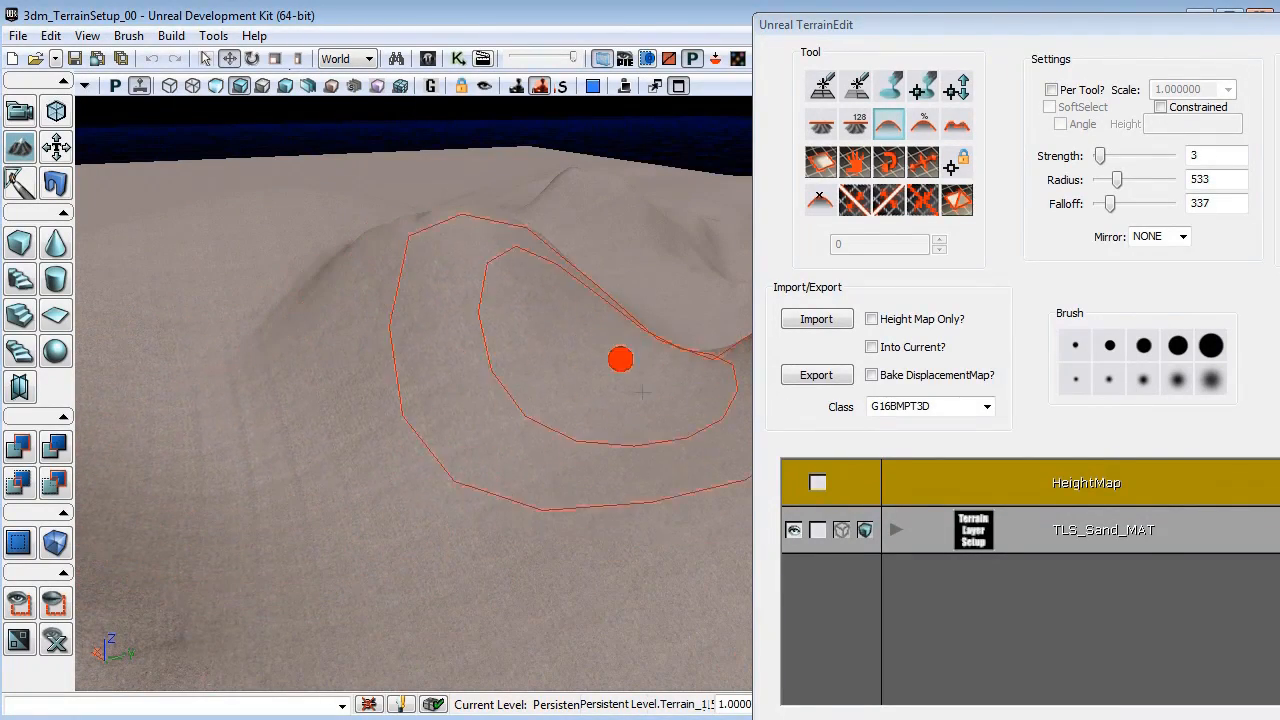
# Smooth out the crevice and broken creases at the foot of the twin-peaked mountain with the Strength 3 brush.
pyautogui.moveTo(460, 416)
pyautogui.mouseDown()
pyautogui.moveTo(880, 695)
pyautogui.moveTo(1210, 695)
pyautogui.mouseUp()
pyautogui.moveTo(391, 360)
pyautogui.mouseDown(button='right')
pyautogui.moveTo(464, 307)
pyautogui.moveTo(560, 430)
pyautogui.moveTo(534, 403)
pyautogui.moveTo(417, 366)
pyautogui.moveTo(536, 426)
pyautogui.mouseUp(button='right')
pyautogui.moveTo(536, 426); pyautogui.dragTo(411, 171)
pyautogui.moveTo(572, 508); pyautogui.dragTo(551, 500)
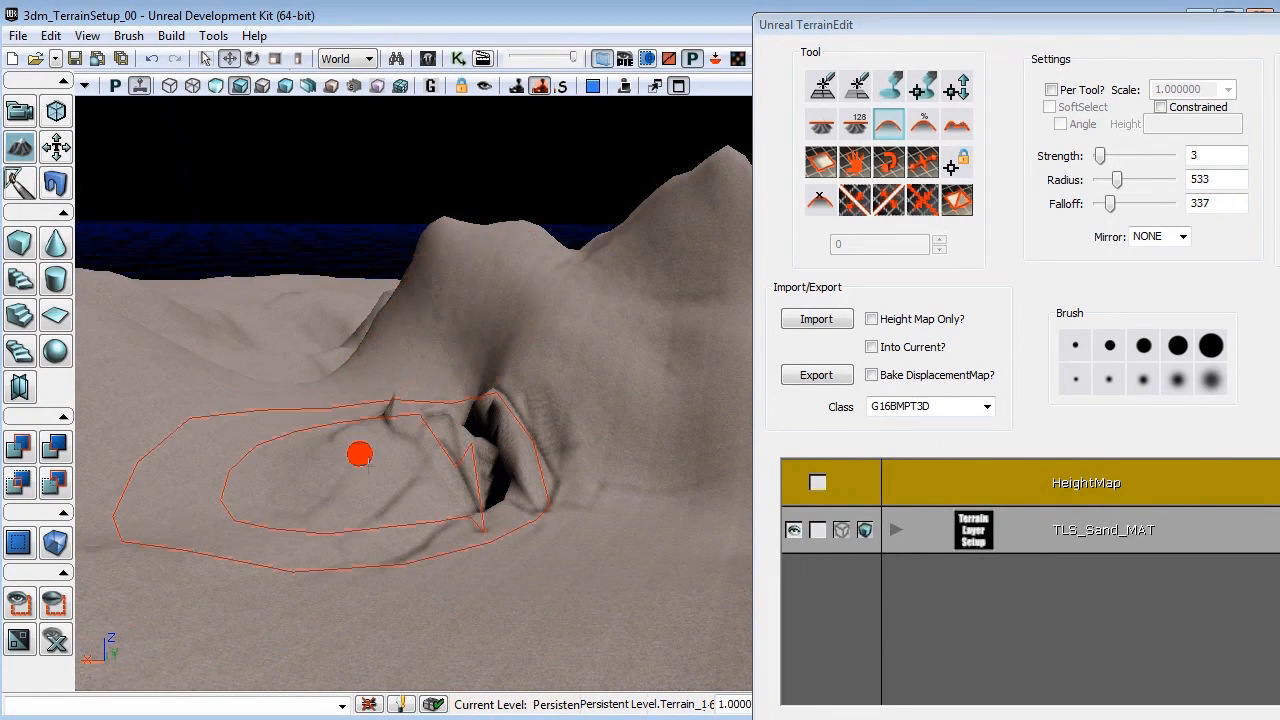
pyautogui.moveTo(360, 455)
pyautogui.keyDown('ctrl'); pyautogui.mouseDown()
pyautogui.moveTo(326, 500)
pyautogui.moveTo(214, 560)
pyautogui.moveTo(386, 494)
pyautogui.moveTo(405, 589)
pyautogui.moveTo(569, 517)
pyautogui.moveTo(361, 432)
pyautogui.mouseUp(); pyautogui.keyUp('ctrl')
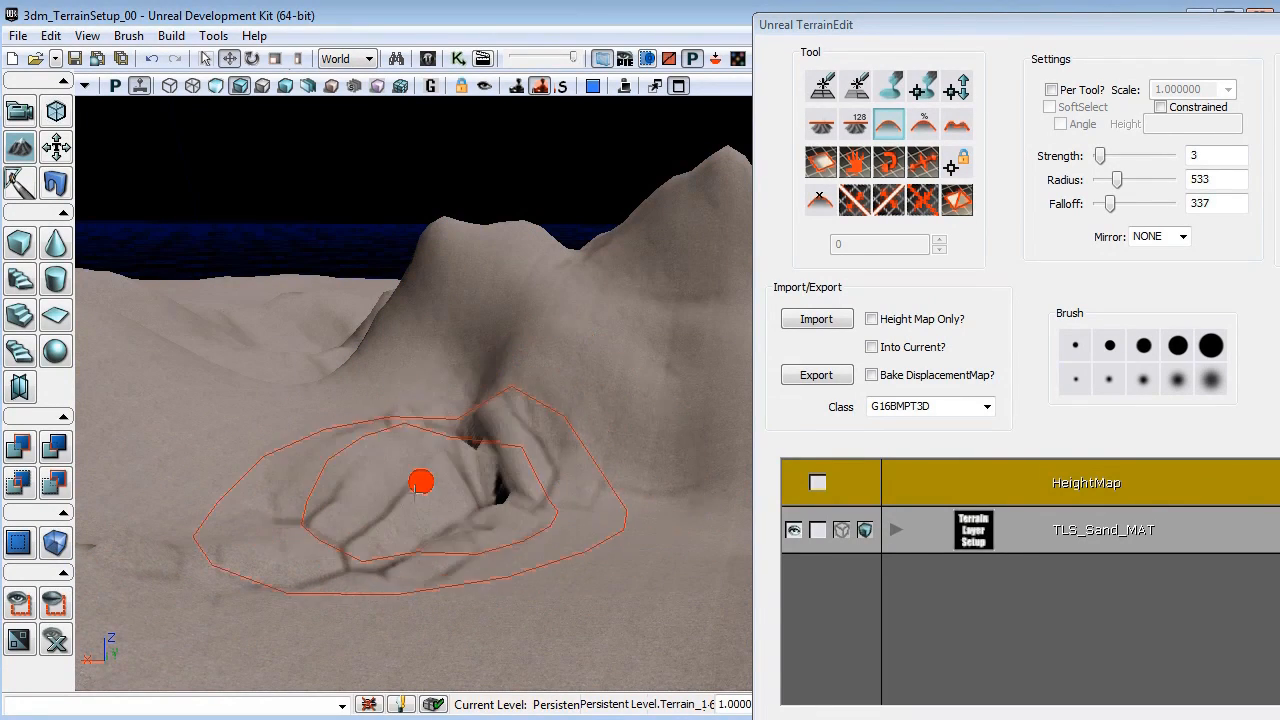
pyautogui.keyDown('ctrl'); pyautogui.moveTo(452, 491); pyautogui.dragTo(354, 491); pyautogui.keyUp('ctrl')
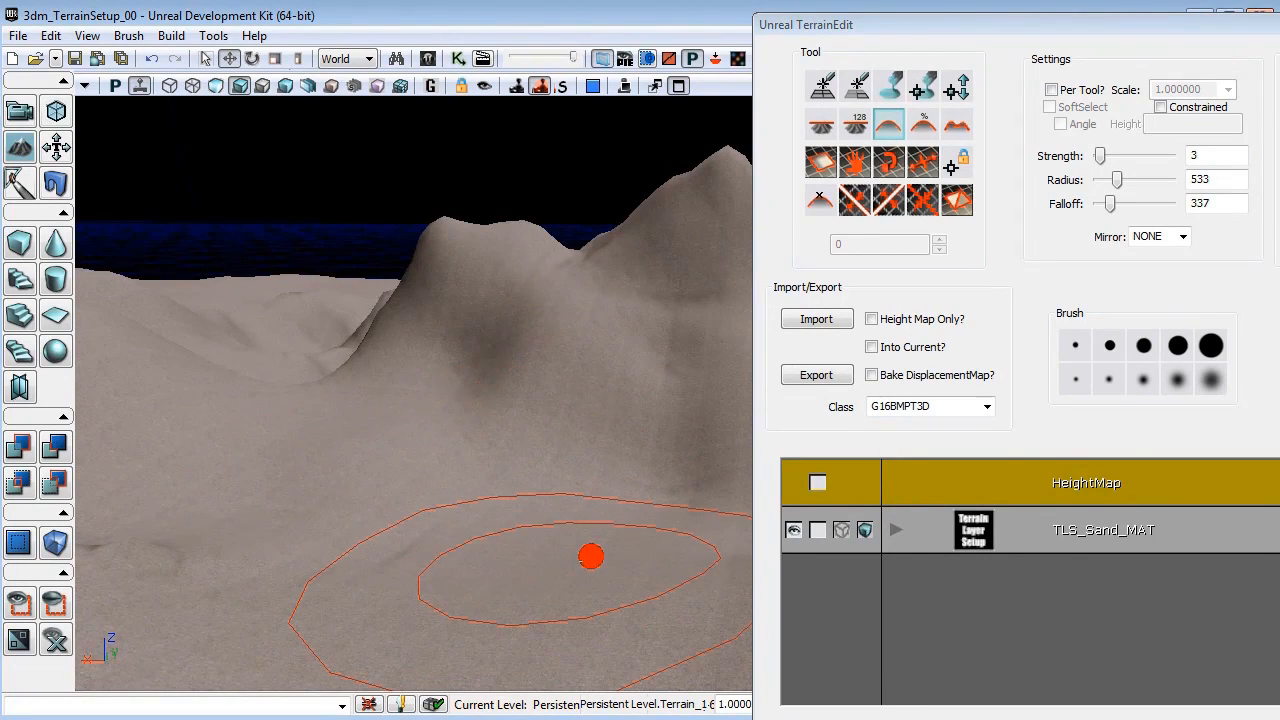
# Roughen the hills and mountain slopes into a jagged, rocky surface with the Noise tool at Strength 45.
pyautogui.moveTo(602, 580)
pyautogui.mouseDown(button='right')
pyautogui.moveTo(614, 611)
pyautogui.moveTo(517, 597)
pyautogui.moveTo(560, 585)
pyautogui.mouseUp(button='right')
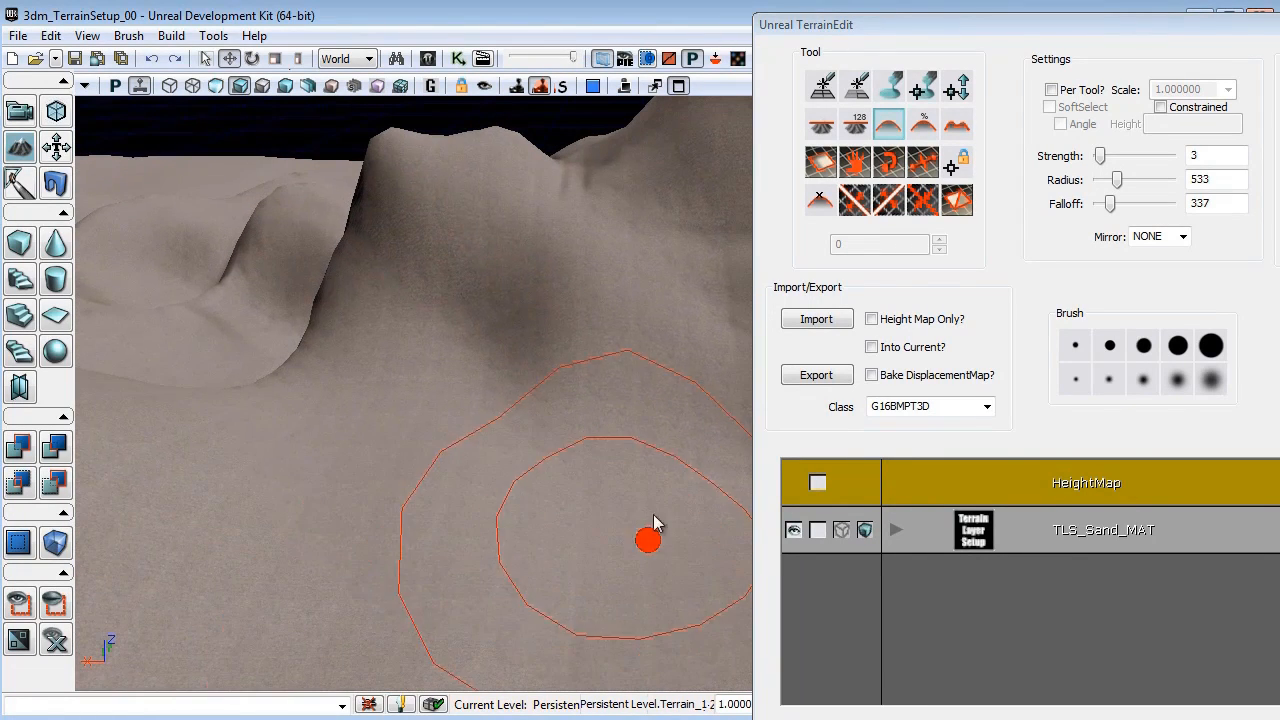
pyautogui.click(956, 126)
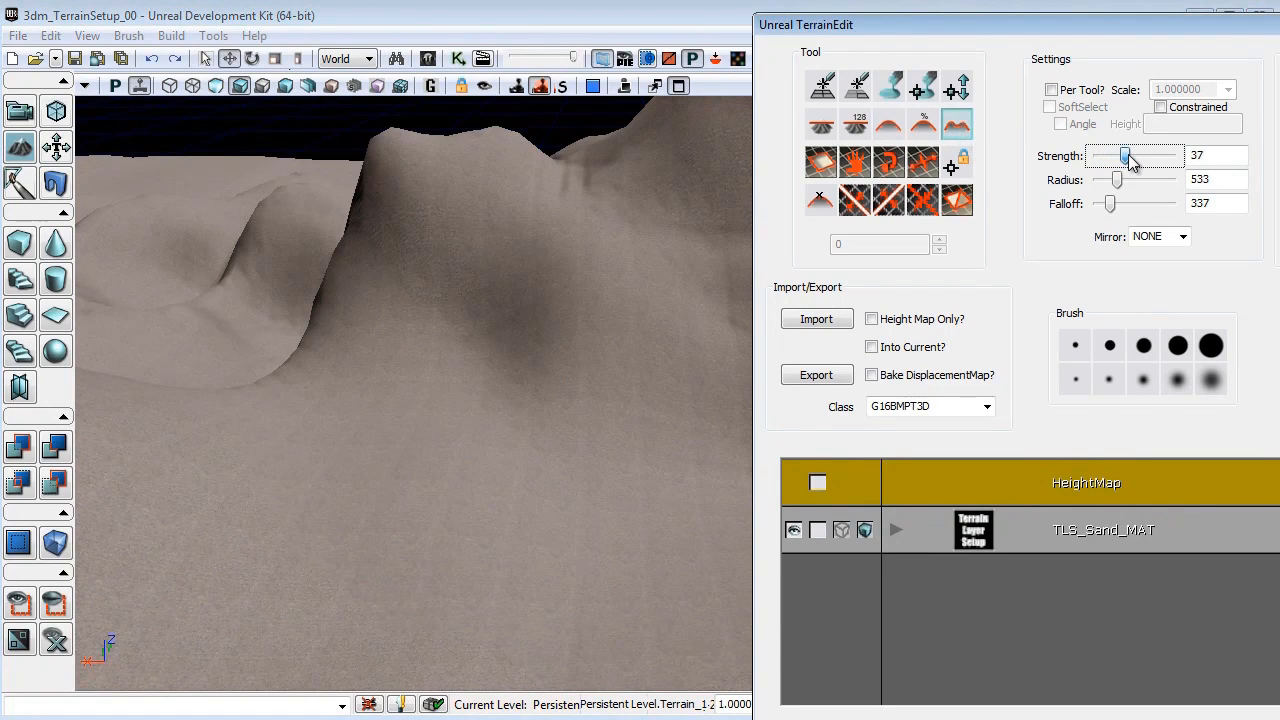
pyautogui.moveTo(1138, 162); pyautogui.dragTo(1139, 162)
pyautogui.moveTo(503, 403)
pyautogui.mouseDown(button='right')
pyautogui.moveTo(417, 486)
pyautogui.moveTo(454, 221)
pyautogui.moveTo(309, 397)
pyautogui.mouseUp(button='right')
pyautogui.moveTo(385, 371)
pyautogui.mouseDown(button='right')
pyautogui.moveTo(540, 340)
pyautogui.moveTo(405, 418)
pyautogui.moveTo(395, 358)
pyautogui.mouseUp(button='right')
pyautogui.moveTo(329, 404)
pyautogui.mouseDown(button='right')
pyautogui.moveTo(360, 528)
pyautogui.moveTo(301, 330)
pyautogui.mouseUp(button='right')
pyautogui.moveTo(540, 307)
pyautogui.mouseDown(button='right')
pyautogui.moveTo(594, 391)
pyautogui.moveTo(660, 586)
pyautogui.moveTo(651, 566)
pyautogui.moveTo(483, 541)
pyautogui.moveTo(594, 320)
pyautogui.moveTo(517, 380)
pyautogui.moveTo(740, 446)
pyautogui.moveTo(691, 410)
pyautogui.moveTo(606, 400)
pyautogui.moveTo(603, 434)
pyautogui.moveTo(563, 420)
pyautogui.moveTo(569, 386)
pyautogui.moveTo(363, 346)
pyautogui.moveTo(483, 337)
pyautogui.moveTo(457, 349)
pyautogui.moveTo(539, 395)
pyautogui.moveTo(416, 366)
pyautogui.mouseUp(button='right')
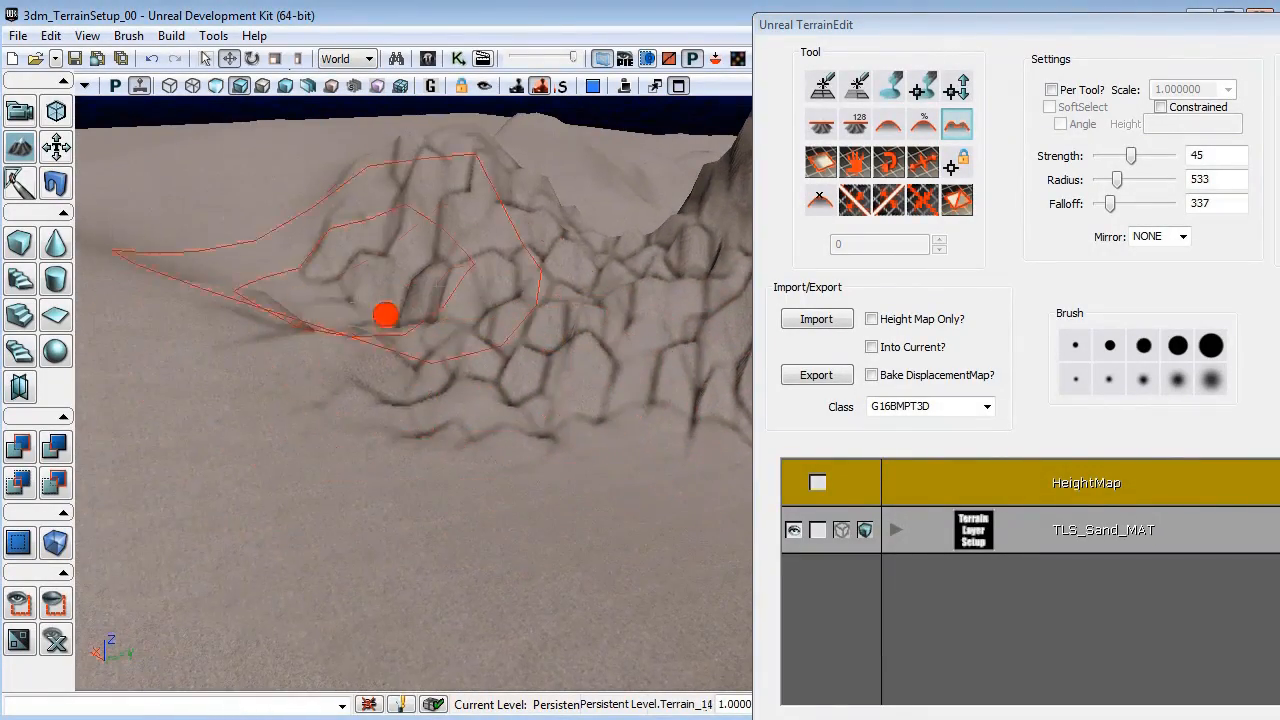
pyautogui.moveTo(392, 389); pyautogui.dragTo(274, 123)
pyautogui.moveTo(274, 123)
pyautogui.mouseDown(button='right')
pyautogui.moveTo(266, 231)
pyautogui.moveTo(263, 104)
pyautogui.moveTo(268, 122)
pyautogui.mouseUp(button='right')
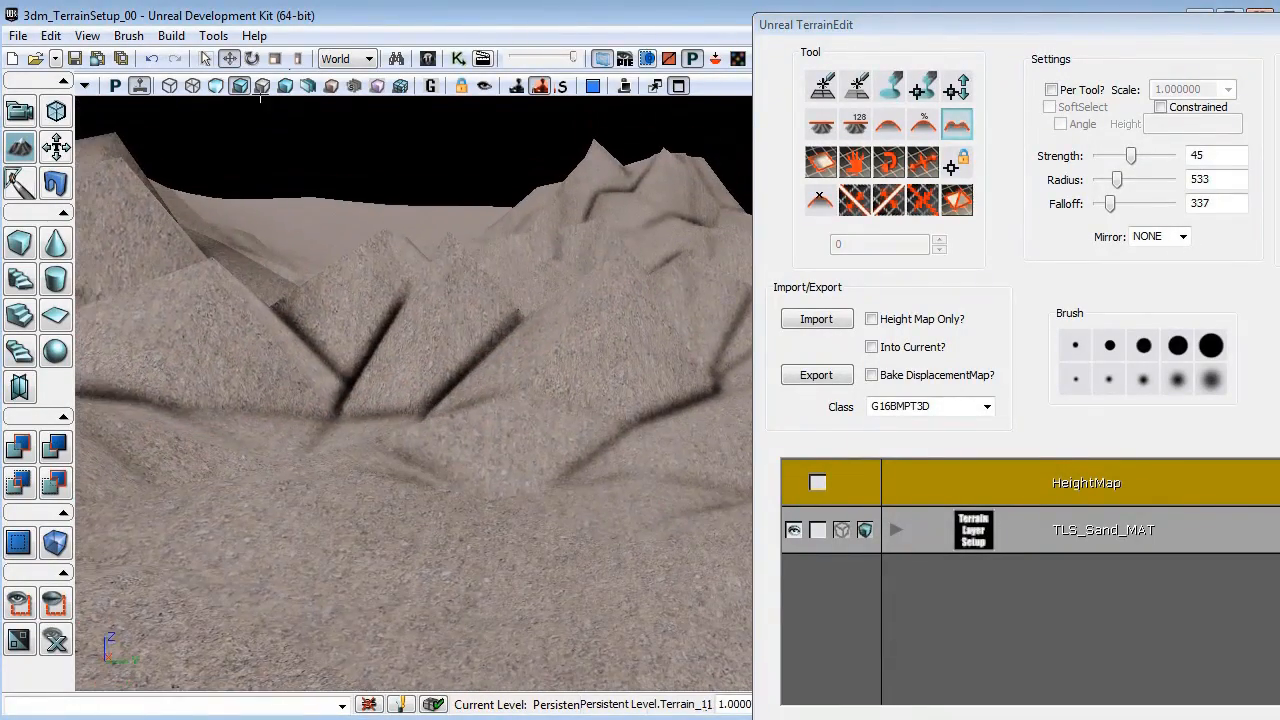
pyautogui.moveTo(432, 240); pyautogui.dragTo(548, 400, button='right')
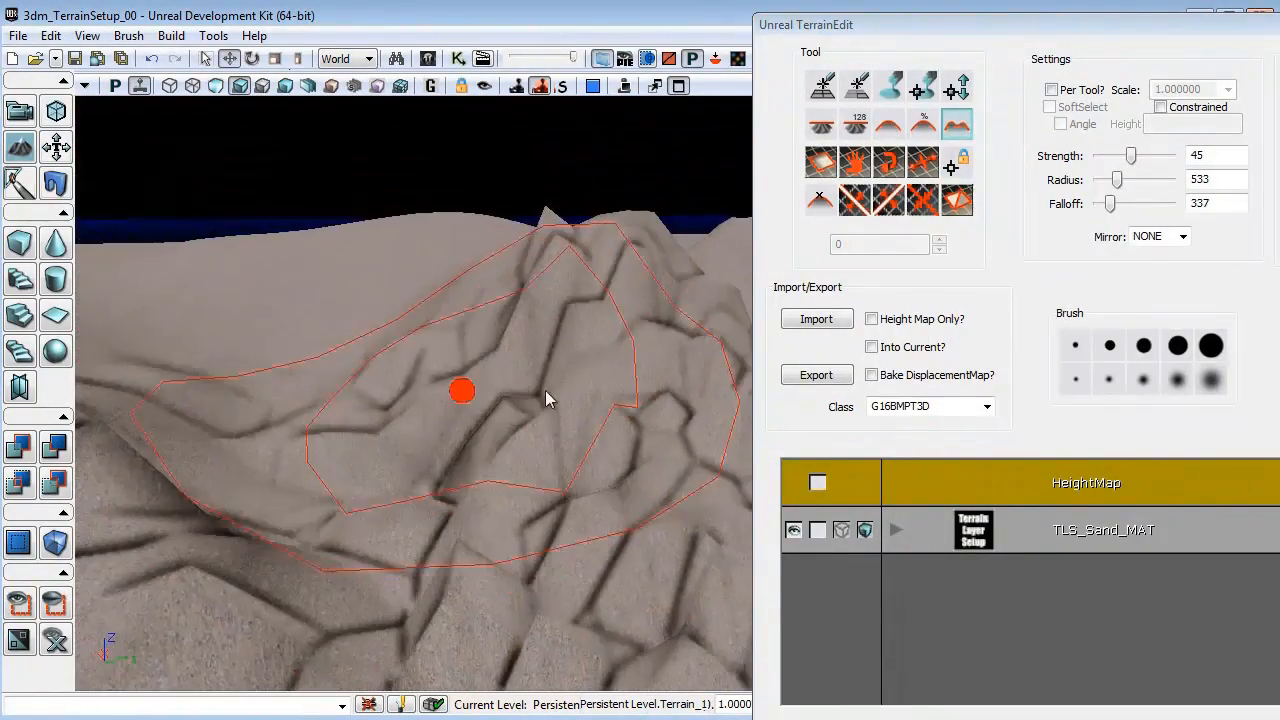
# Smooth the rocky ground beside the mountain at Strength 45, and roughen the flattened valley again with the Noise tool.
pyautogui.click(886, 138)
pyautogui.moveTo(534, 391); pyautogui.dragTo(738, 579)
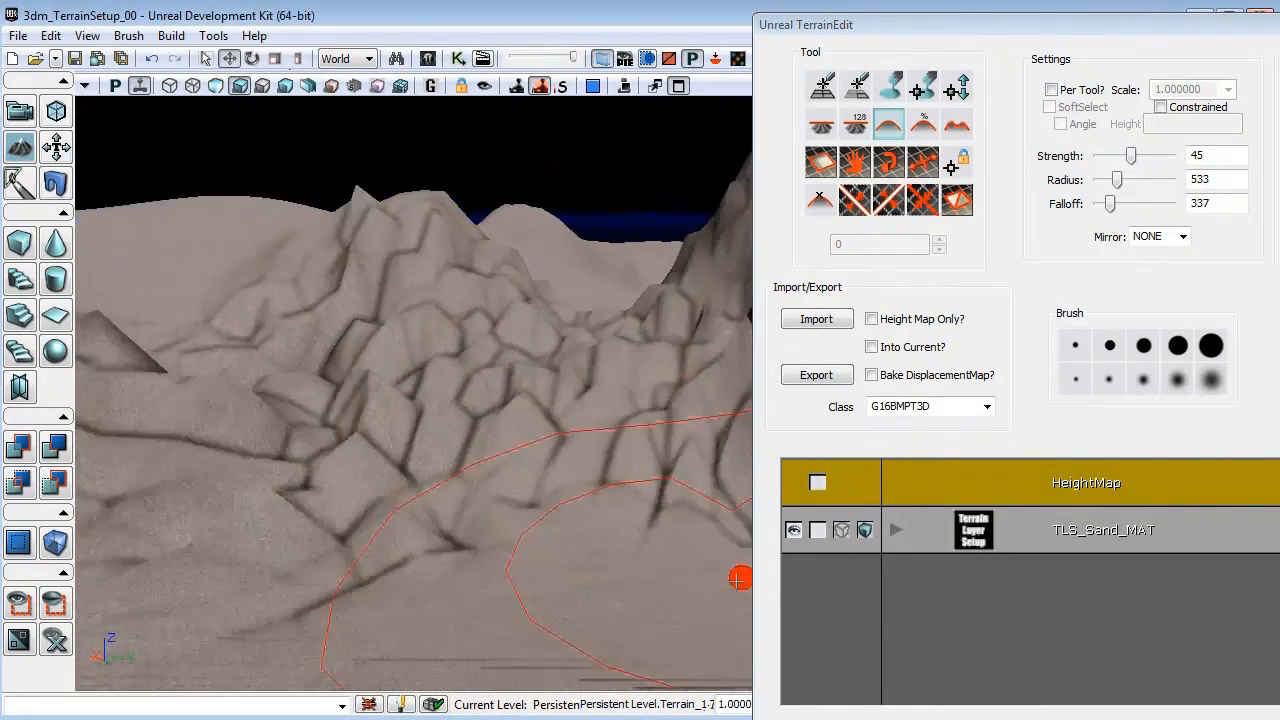
pyautogui.moveTo(757, 598); pyautogui.dragTo(764, 640, button='right')
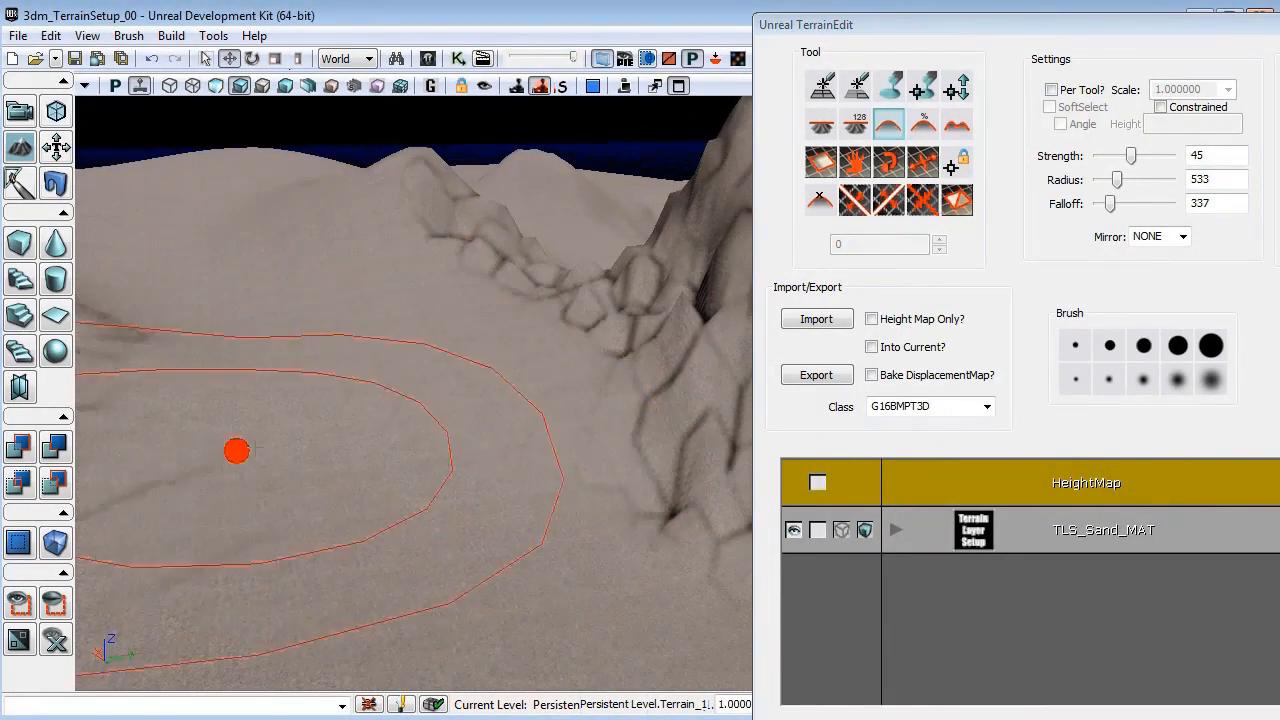
pyautogui.moveTo(627, 463)
pyautogui.mouseDown(button='right')
pyautogui.moveTo(368, 372)
pyautogui.moveTo(445, 383)
pyautogui.mouseUp(button='right')
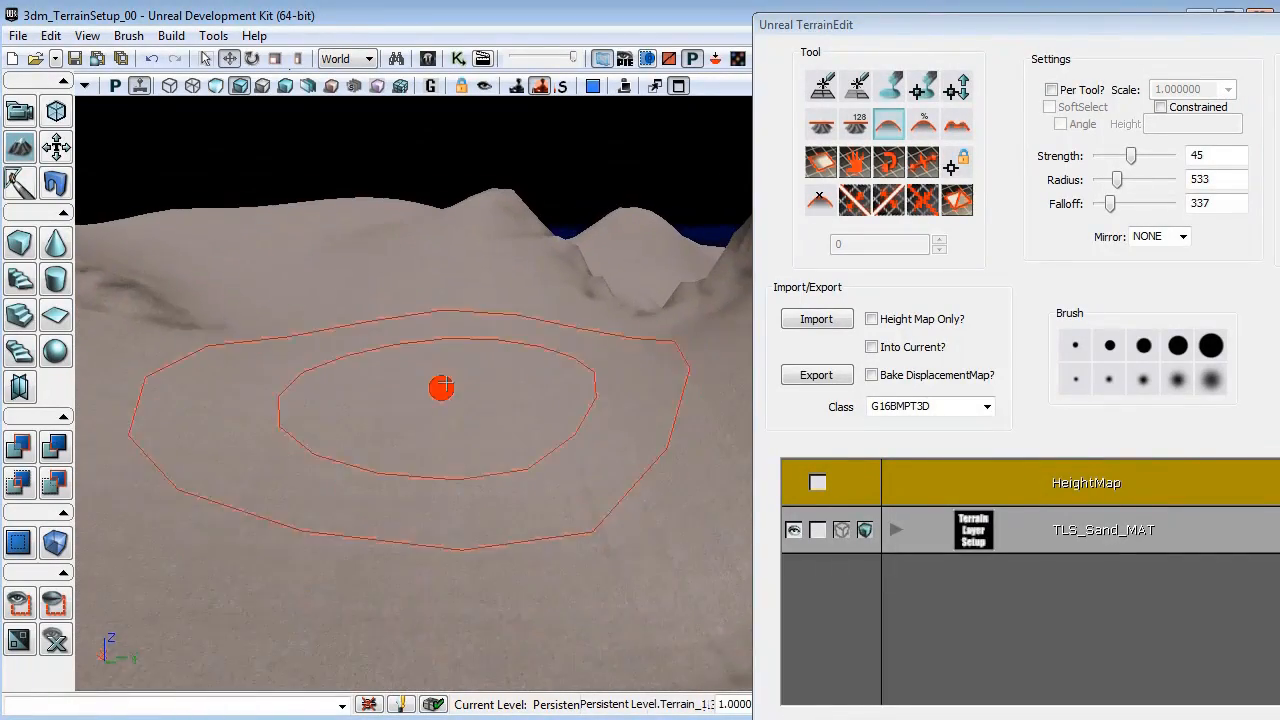
pyautogui.click(956, 127)
pyautogui.moveTo(444, 304); pyautogui.dragTo(424, 334, button='right')
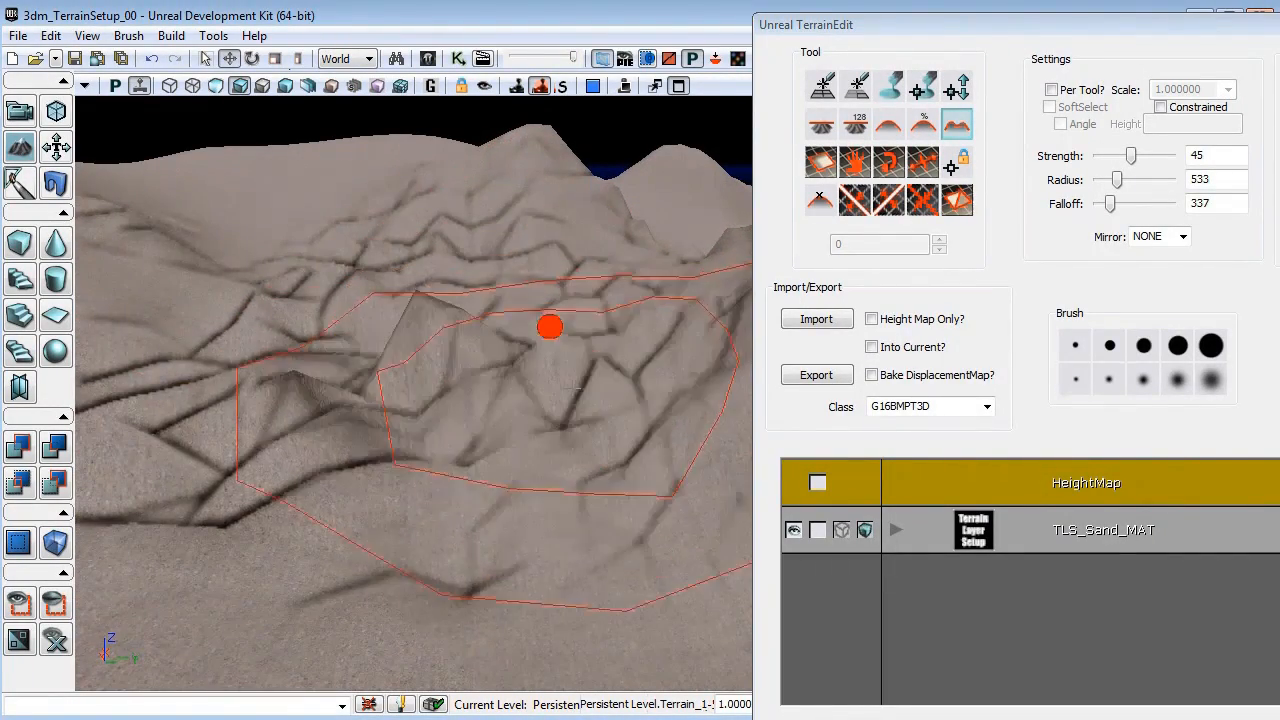
# Set the brush Strength to 10 and smooth the roughened valley floor and the slopes behind it.
pyautogui.moveTo(1131, 157); pyautogui.dragTo(1126, 157)
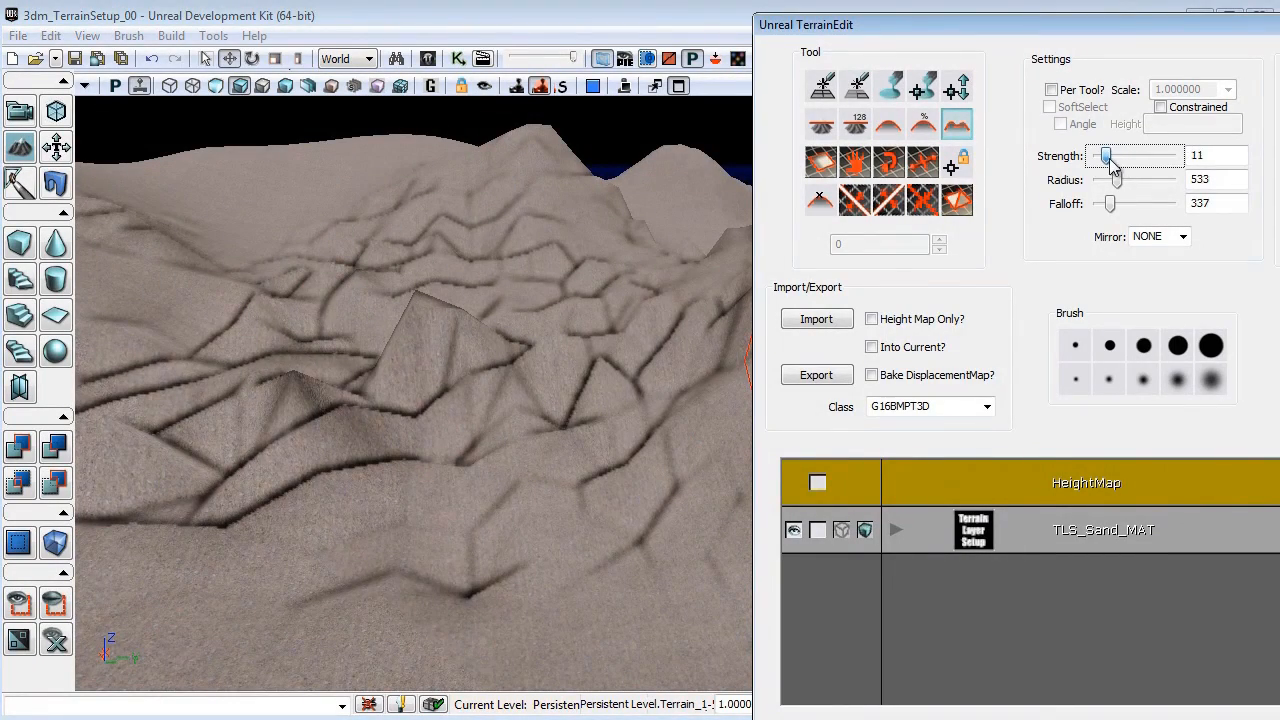
pyautogui.click(890, 134)
pyautogui.moveTo(503, 289); pyautogui.dragTo(500, 330, button='right')
pyautogui.keyDown('ctrl'); pyautogui.moveTo(389, 281); pyautogui.dragTo(487, 310); pyautogui.keyUp('ctrl')
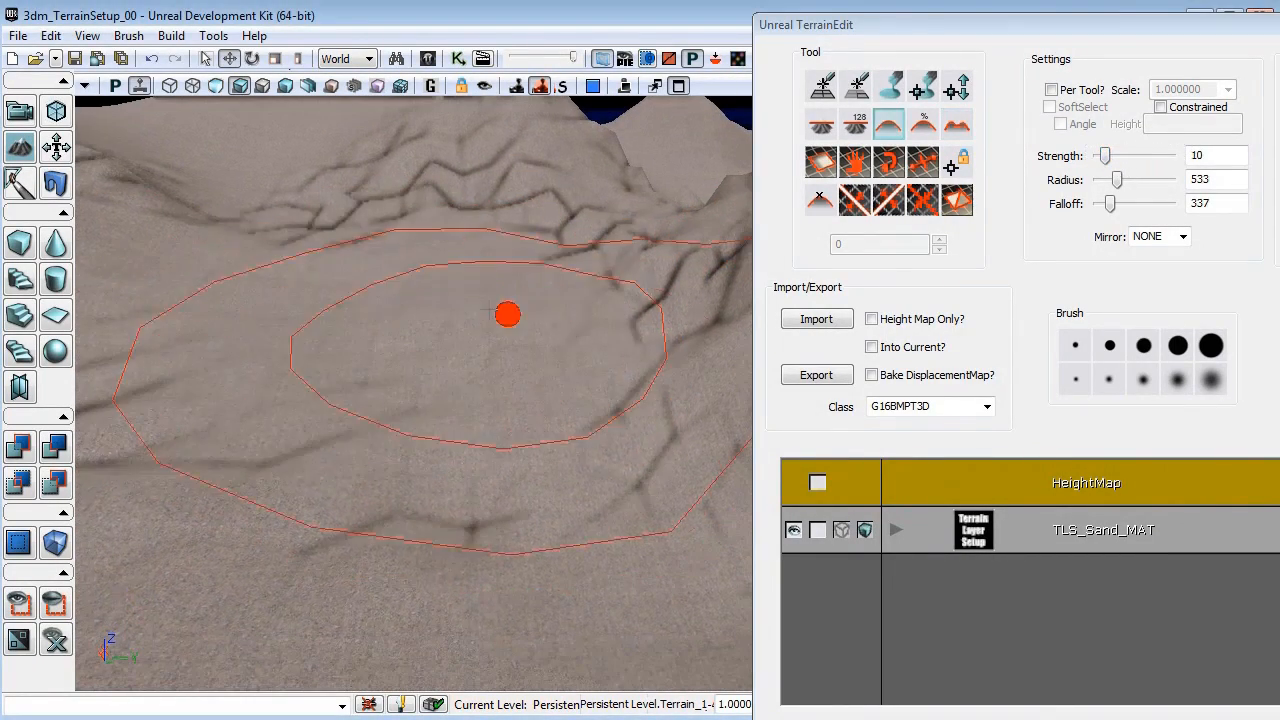
pyautogui.keyDown('ctrl'); pyautogui.moveTo(641, 426); pyautogui.dragTo(338, 426); pyautogui.keyUp('ctrl')
pyautogui.moveTo(338, 426); pyautogui.dragTo(392, 334, button='right')
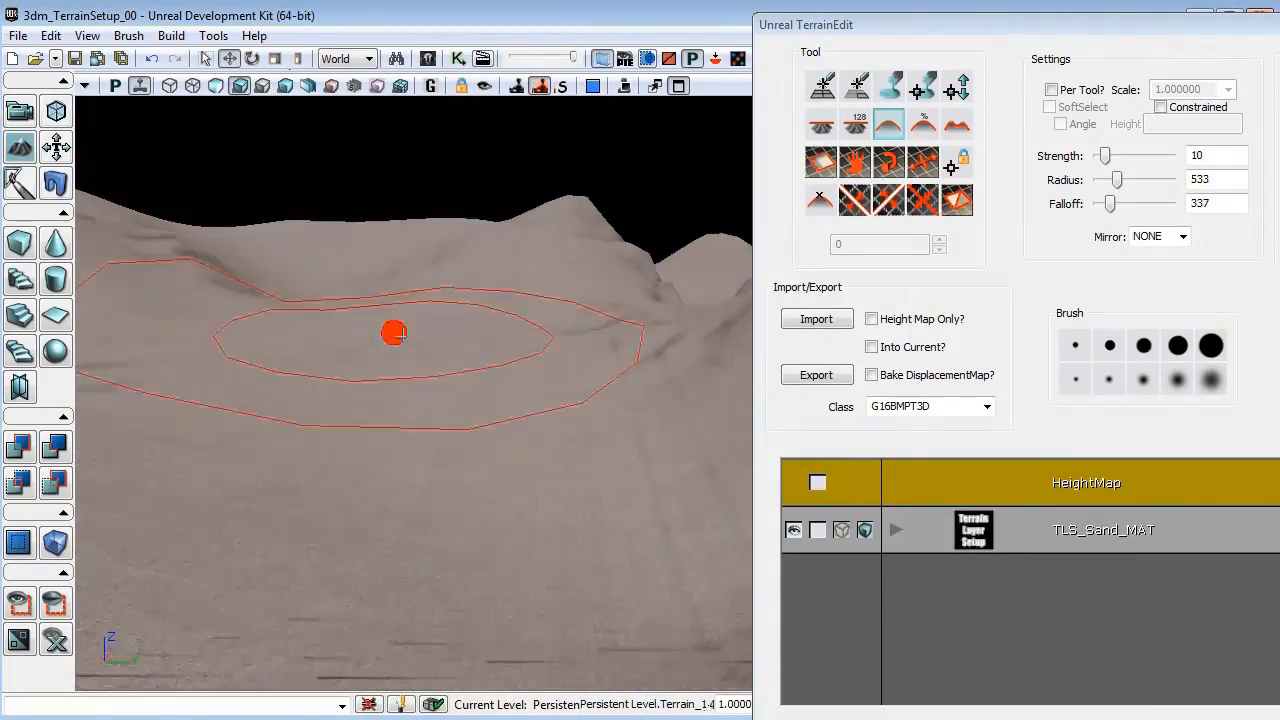
pyautogui.moveTo(392, 334)
pyautogui.mouseDown()
pyautogui.moveTo(398, 348)
pyautogui.moveTo(350, 246)
pyautogui.moveTo(337, 268)
pyautogui.moveTo(303, 249)
pyautogui.mouseUp()
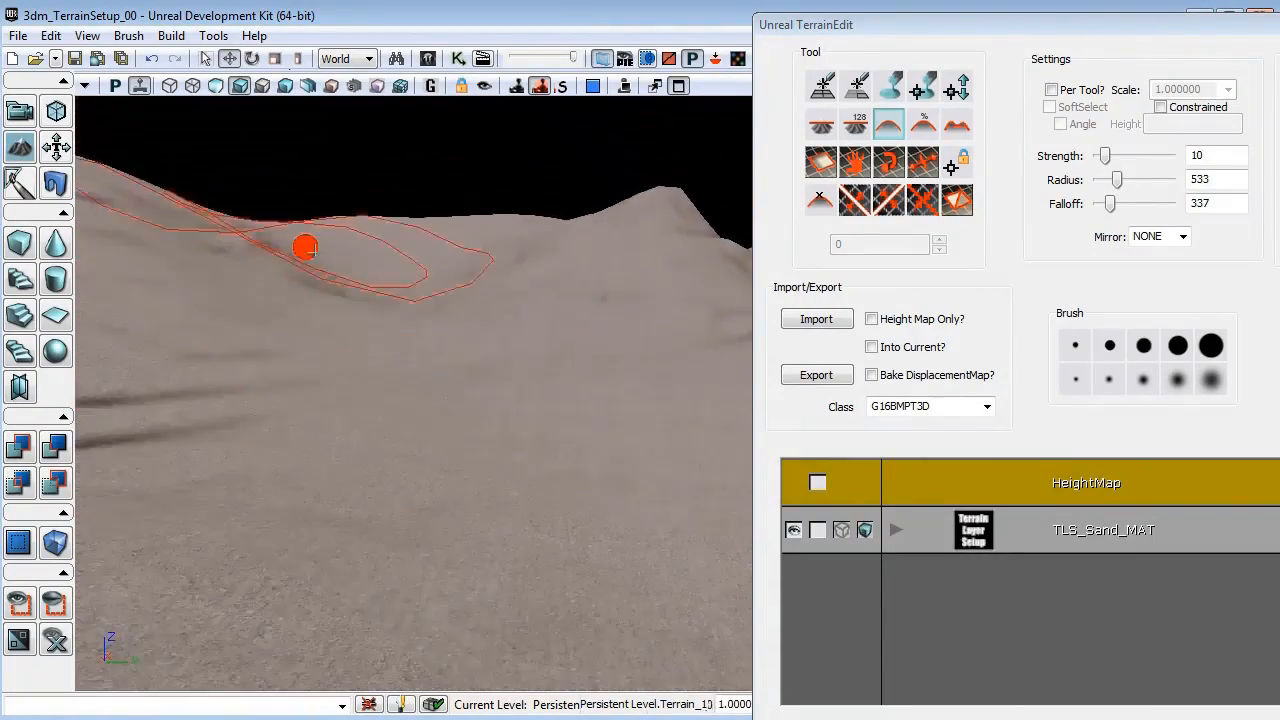
# Smooth the remaining creases on the nearby hillside and around the foot of the rocky peak.
pyautogui.moveTo(303, 249)
pyautogui.mouseDown(button='right')
pyautogui.moveTo(449, 431)
pyautogui.moveTo(687, 545)
pyautogui.moveTo(491, 486)
pyautogui.moveTo(671, 591)
pyautogui.mouseUp(button='right')
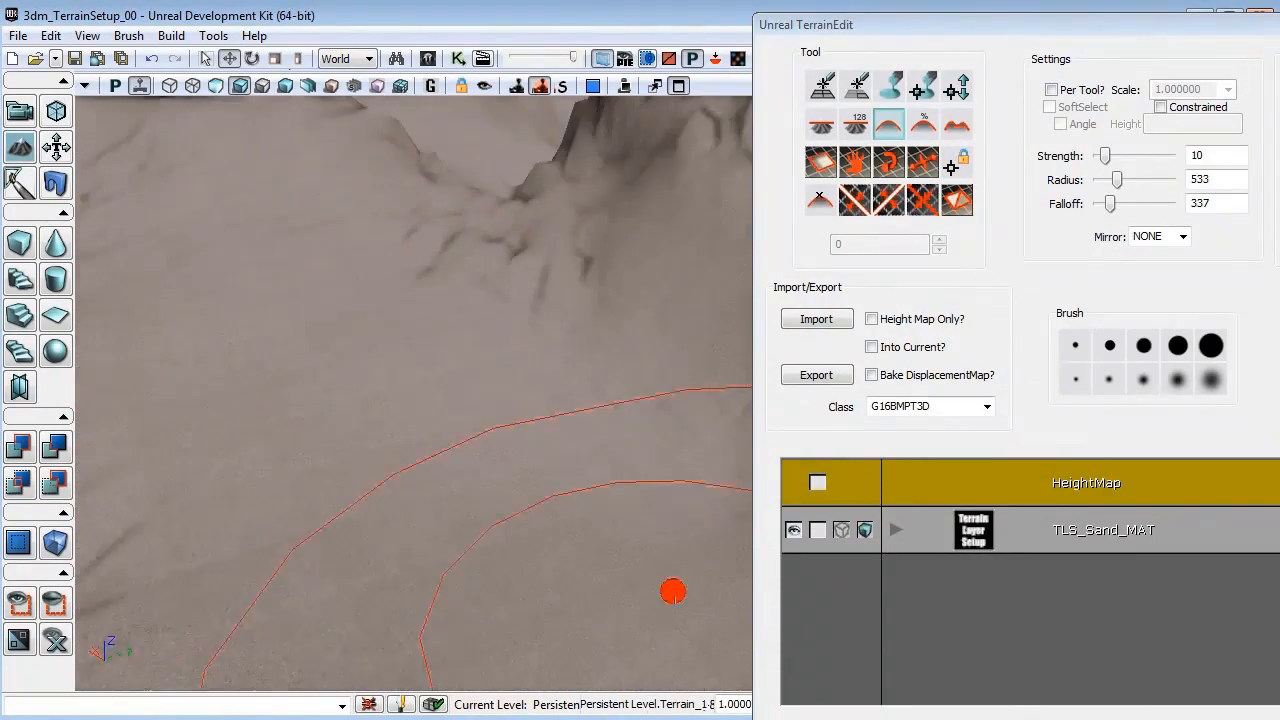
pyautogui.keyDown('ctrl'); pyautogui.moveTo(512, 252); pyautogui.dragTo(500, 343); pyautogui.keyUp('ctrl')
pyautogui.moveTo(500, 343); pyautogui.dragTo(131, 306, button='right')
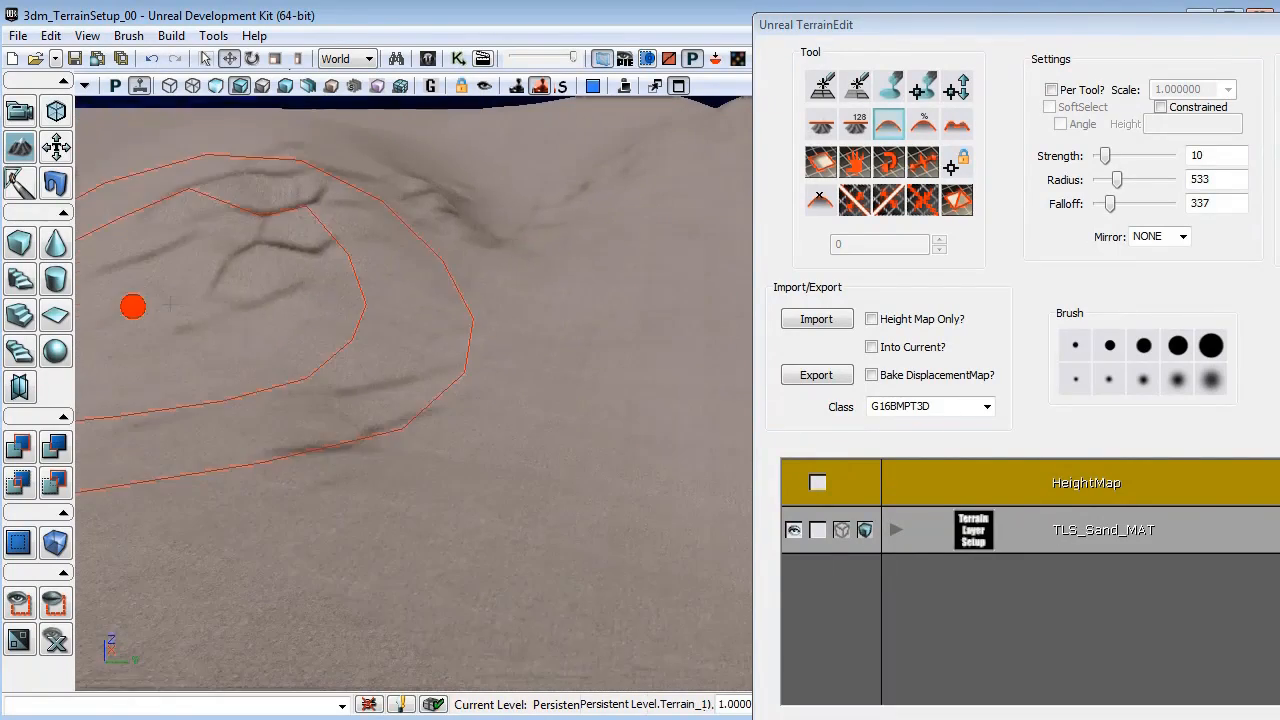
pyautogui.moveTo(131, 306)
pyautogui.keyDown('ctrl'); pyautogui.mouseDown()
pyautogui.moveTo(383, 234)
pyautogui.moveTo(351, 356)
pyautogui.moveTo(331, 380)
pyautogui.mouseUp(); pyautogui.keyUp('ctrl')
pyautogui.moveTo(331, 380)
pyautogui.mouseDown(button='right')
pyautogui.moveTo(940, 366)
pyautogui.moveTo(850, 371)
pyautogui.moveTo(275, 315)
pyautogui.mouseUp(button='right')
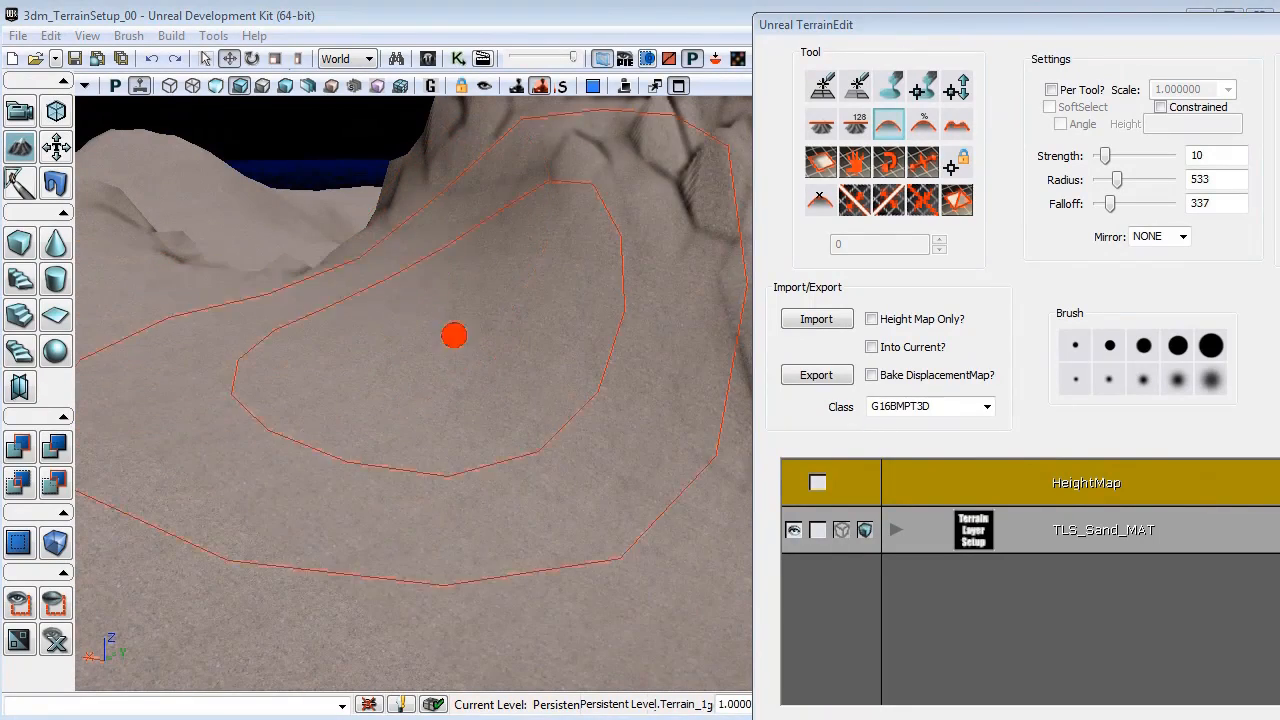
# Set the brush to Strength 5, Radius 224 and Falloff 140, and carve a level strip across the mountain slope with the Average tool.
pyautogui.click(922, 128)
pyautogui.moveTo(461, 328)
pyautogui.mouseDown()
pyautogui.moveTo(631, 426)
pyautogui.moveTo(523, 289)
pyautogui.moveTo(509, 389)
pyautogui.moveTo(454, 269)
pyautogui.mouseUp()
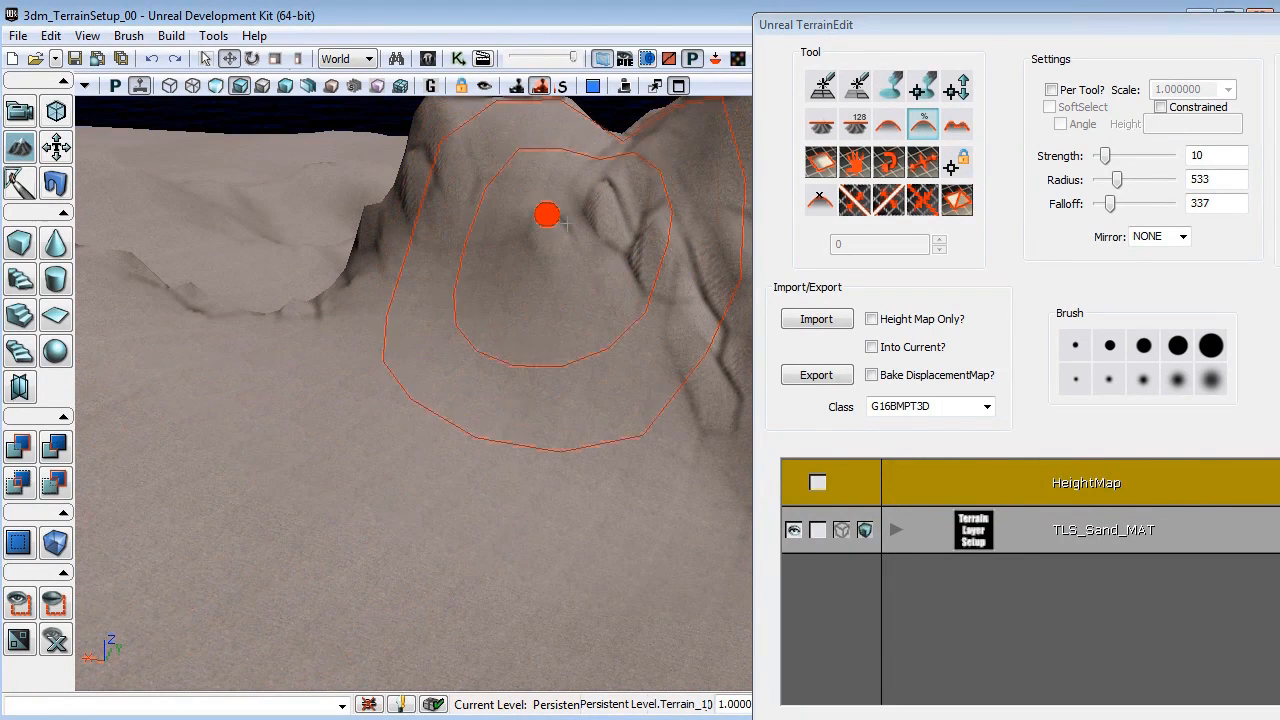
pyautogui.click(922, 137)
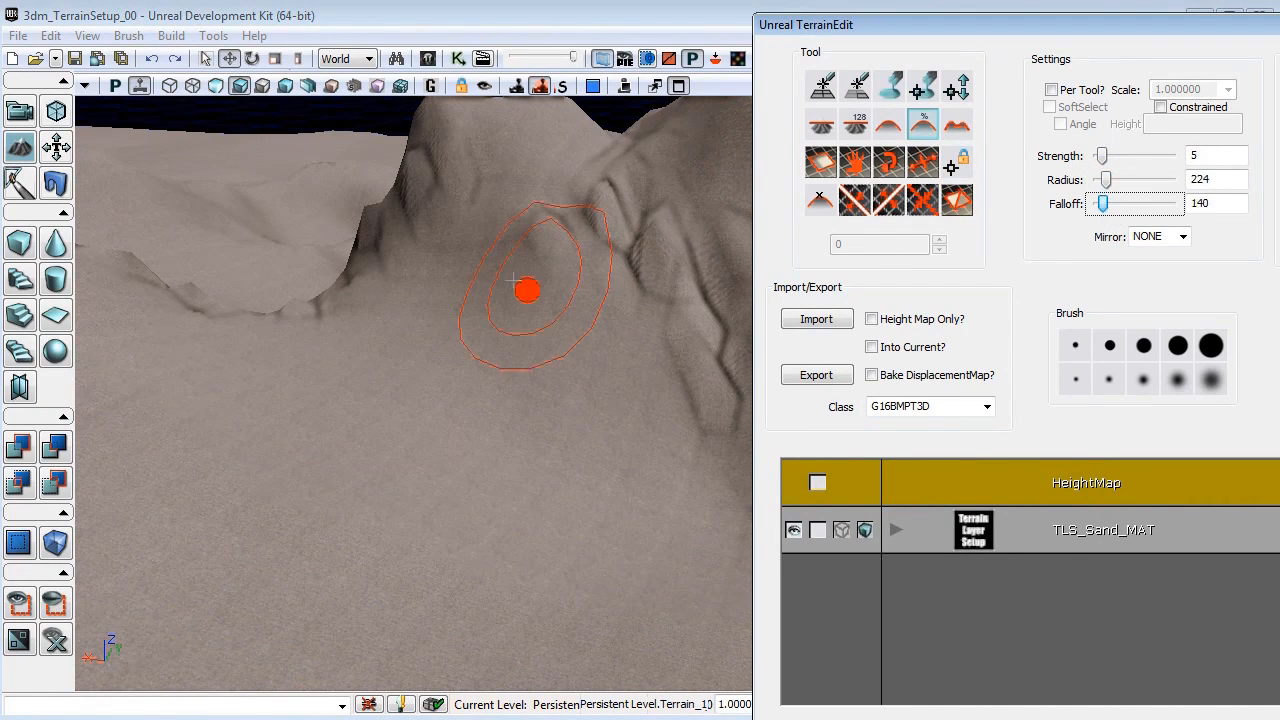
pyautogui.moveTo(440, 328)
pyautogui.mouseDown(button='right')
pyautogui.moveTo(403, 326)
pyautogui.moveTo(471, 303)
pyautogui.moveTo(434, 231)
pyautogui.mouseUp(button='right')
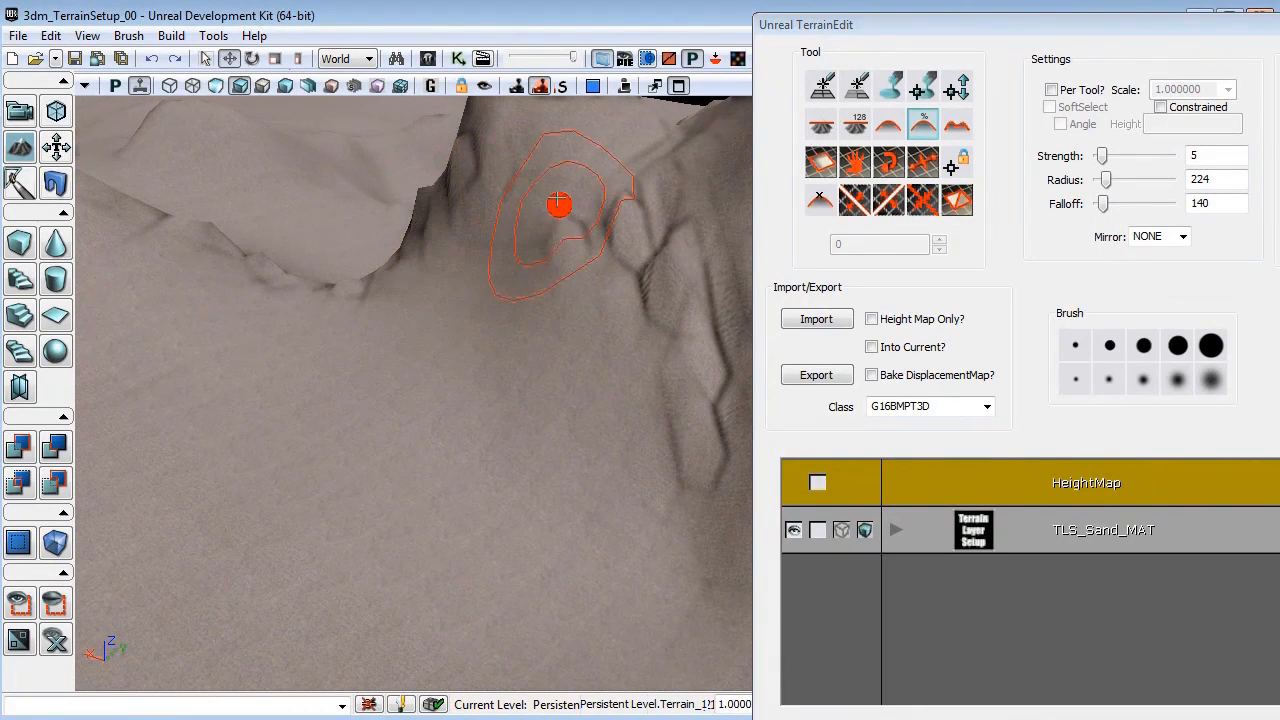
pyautogui.moveTo(558, 204)
pyautogui.keyDown('ctrl'); pyautogui.mouseDown()
pyautogui.moveTo(294, 383)
pyautogui.moveTo(222, 459)
pyautogui.moveTo(614, 214)
pyautogui.moveTo(239, 466)
pyautogui.moveTo(394, 346)
pyautogui.moveTo(600, 234)
pyautogui.moveTo(377, 377)
pyautogui.moveTo(296, 458)
pyautogui.moveTo(571, 277)
pyautogui.moveTo(531, 286)
pyautogui.moveTo(158, 513)
pyautogui.moveTo(342, 376)
pyautogui.mouseUp(); pyautogui.keyUp('ctrl')
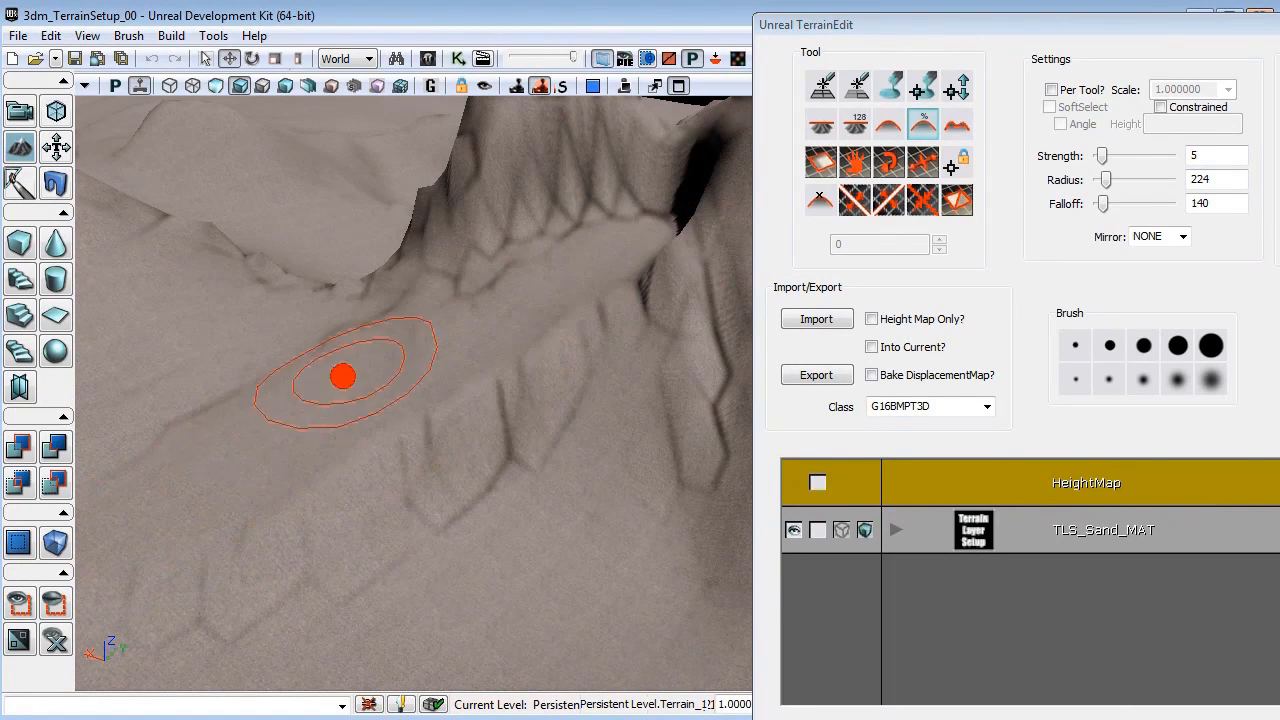
pyautogui.keyDown('ctrl'); pyautogui.moveTo(617, 238); pyautogui.dragTo(613, 253); pyautogui.keyUp('ctrl')
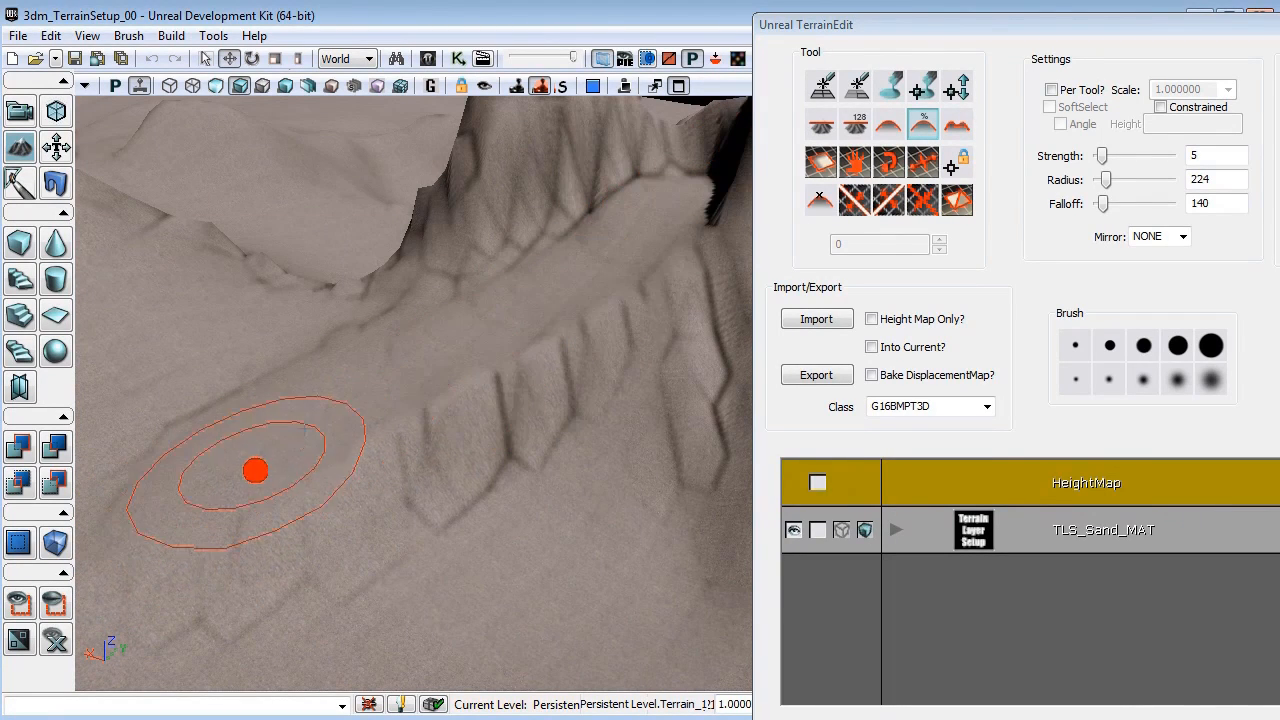
# Smooth the sharp creases and ridges along the edge of the averaged strip with the Smooth tool.
pyautogui.moveTo(653, 245)
pyautogui.mouseDown(button='right')
pyautogui.moveTo(626, 320)
pyautogui.moveTo(494, 423)
pyautogui.moveTo(589, 443)
pyautogui.moveTo(639, 488)
pyautogui.moveTo(300, 409)
pyautogui.moveTo(289, 309)
pyautogui.mouseUp(button='right')
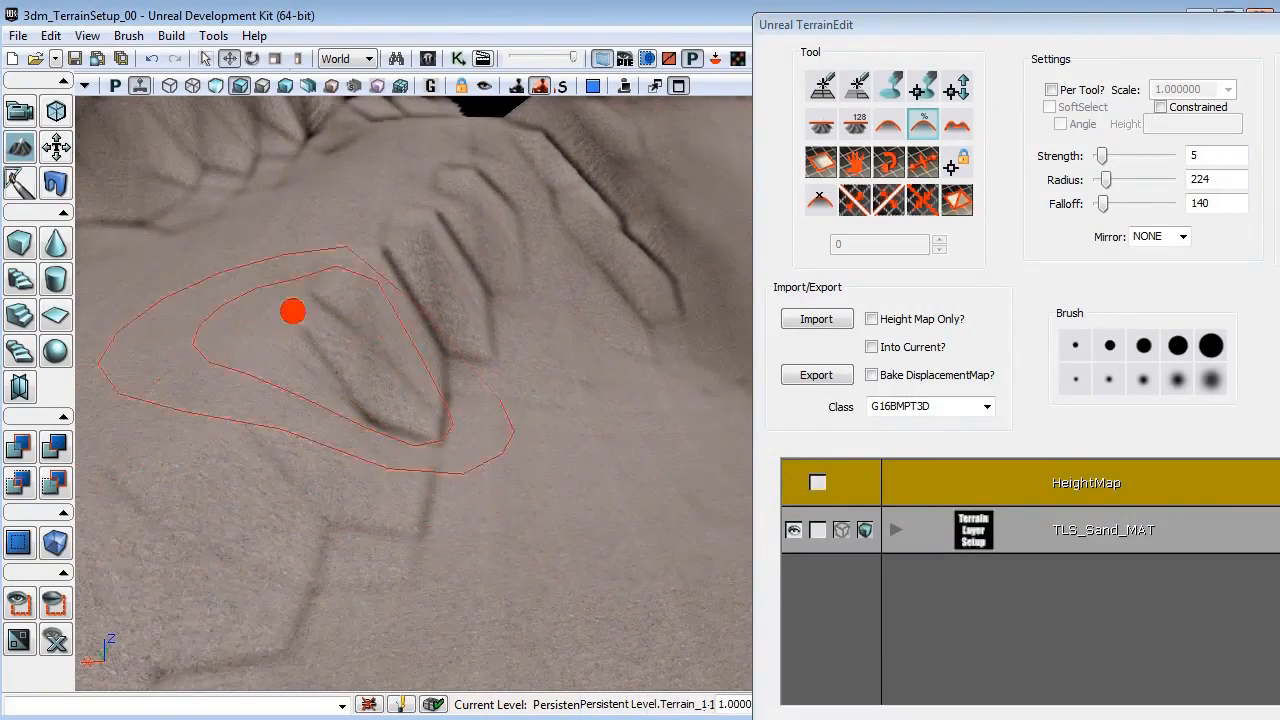
pyautogui.moveTo(371, 418); pyautogui.dragTo(432, 330, button='right')
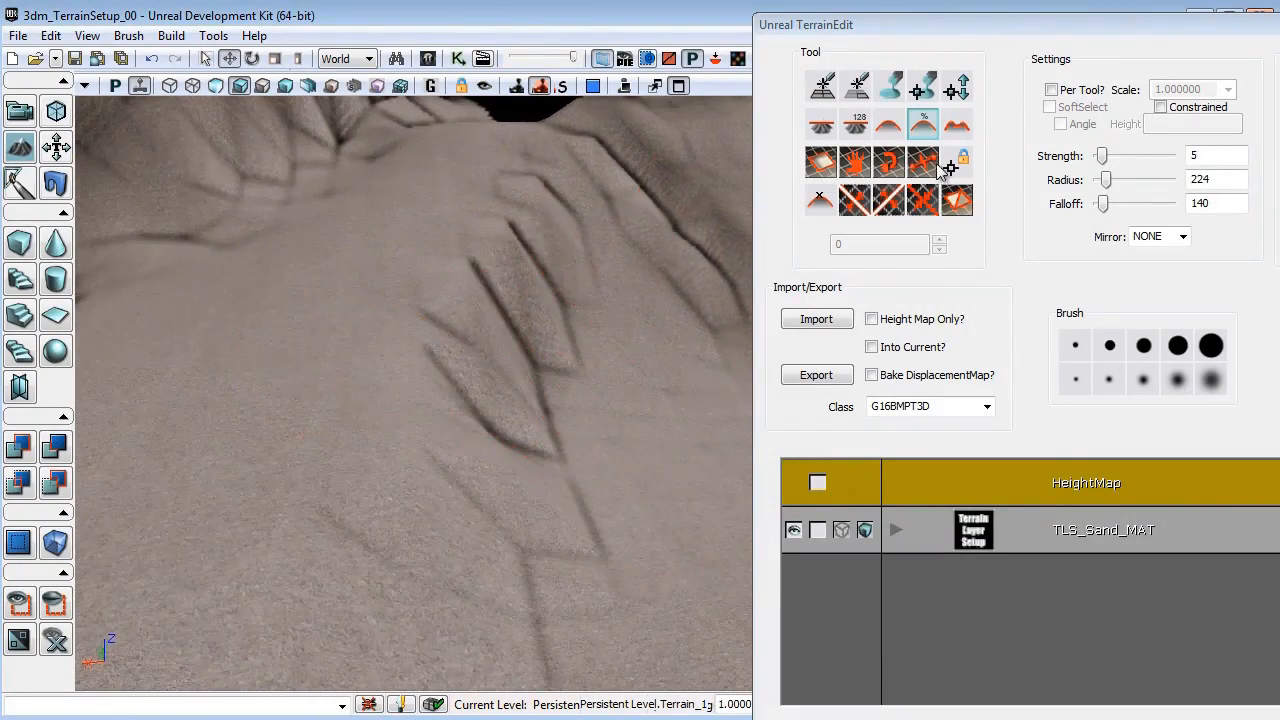
pyautogui.click(893, 124)
pyautogui.moveTo(600, 294)
pyautogui.mouseDown(button='right')
pyautogui.moveTo(680, 314)
pyautogui.moveTo(600, 293)
pyautogui.mouseUp(button='right')
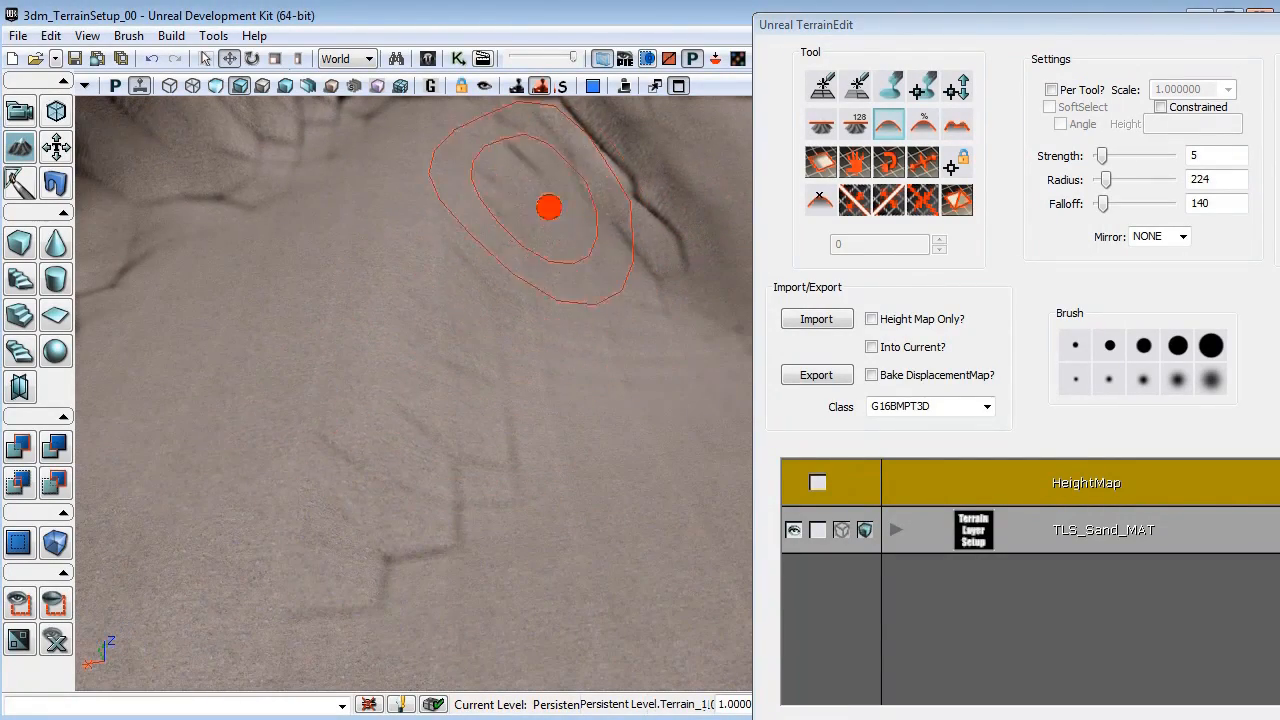
# Flatten the rounded mountain peak into a wide, level plateau at summit height with the Flatten tool.
pyautogui.moveTo(549, 207)
pyautogui.mouseDown(button='right')
pyautogui.moveTo(591, 266)
pyautogui.moveTo(566, 200)
pyautogui.moveTo(511, 200)
pyautogui.moveTo(546, 168)
pyautogui.moveTo(529, 123)
pyautogui.moveTo(574, 260)
pyautogui.moveTo(429, 414)
pyautogui.moveTo(587, 352)
pyautogui.mouseUp(button='right')
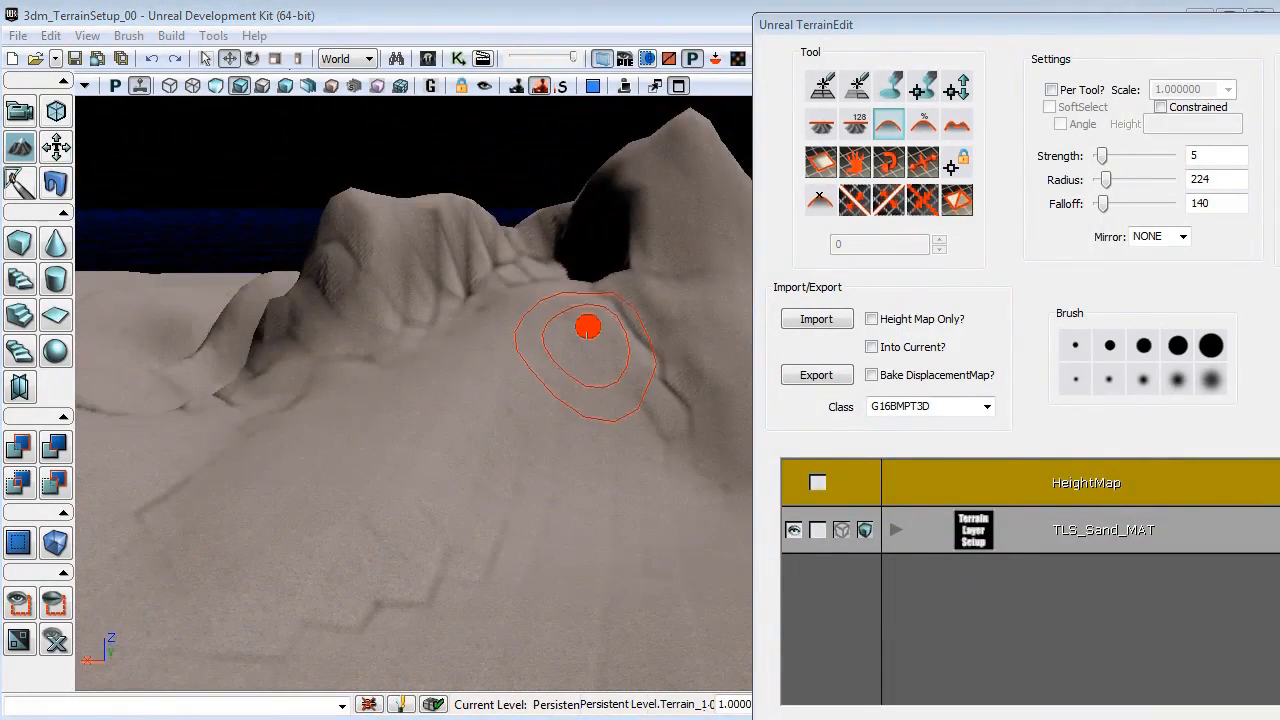
pyautogui.click(821, 128)
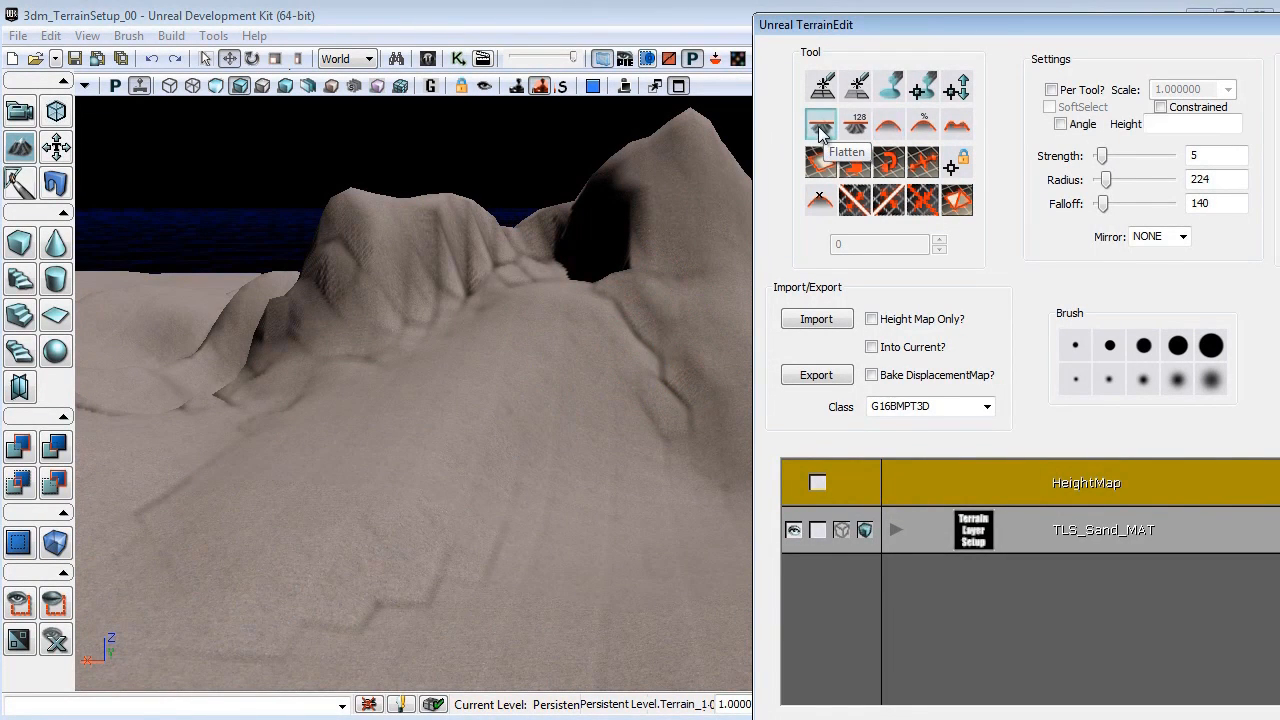
pyautogui.moveTo(628, 339)
pyautogui.mouseDown(button='right')
pyautogui.moveTo(586, 374)
pyautogui.moveTo(658, 403)
pyautogui.moveTo(674, 99)
pyautogui.moveTo(580, 180)
pyautogui.mouseUp(button='right')
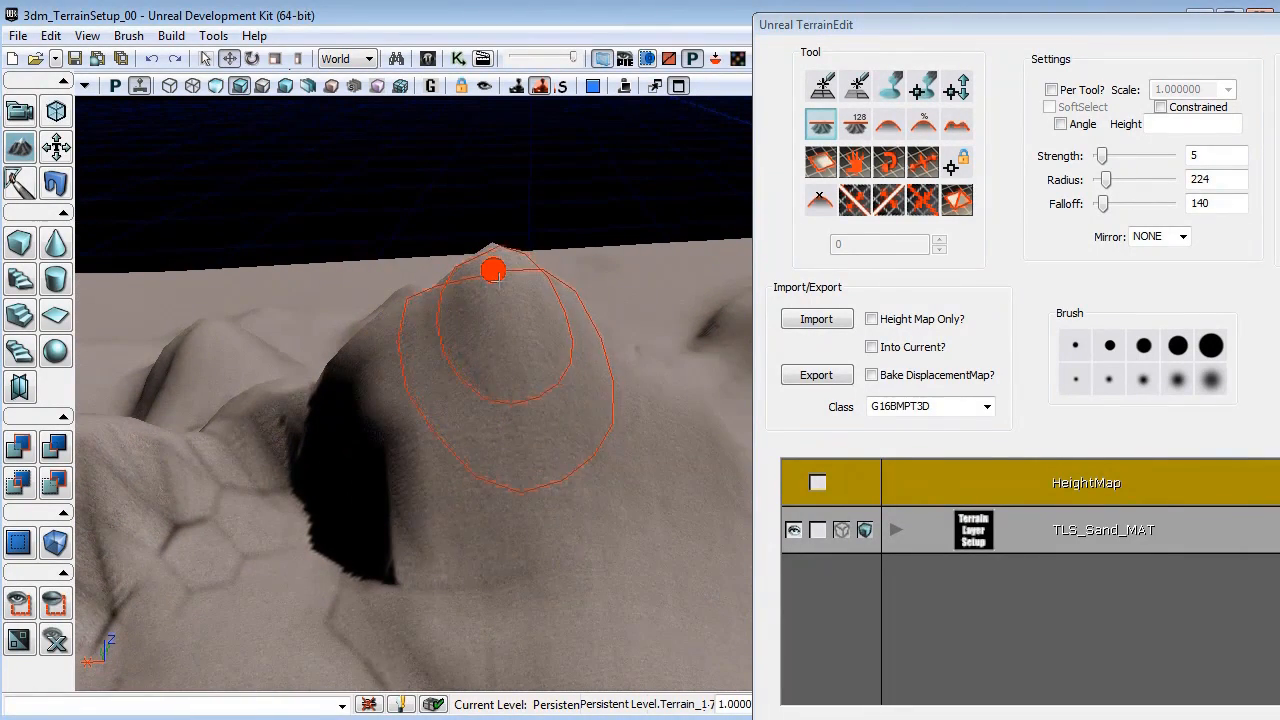
pyautogui.moveTo(493, 272)
pyautogui.keyDown('ctrl'); pyautogui.mouseDown()
pyautogui.moveTo(529, 326)
pyautogui.moveTo(486, 291)
pyautogui.moveTo(423, 360)
pyautogui.moveTo(437, 317)
pyautogui.mouseUp(); pyautogui.keyUp('ctrl')
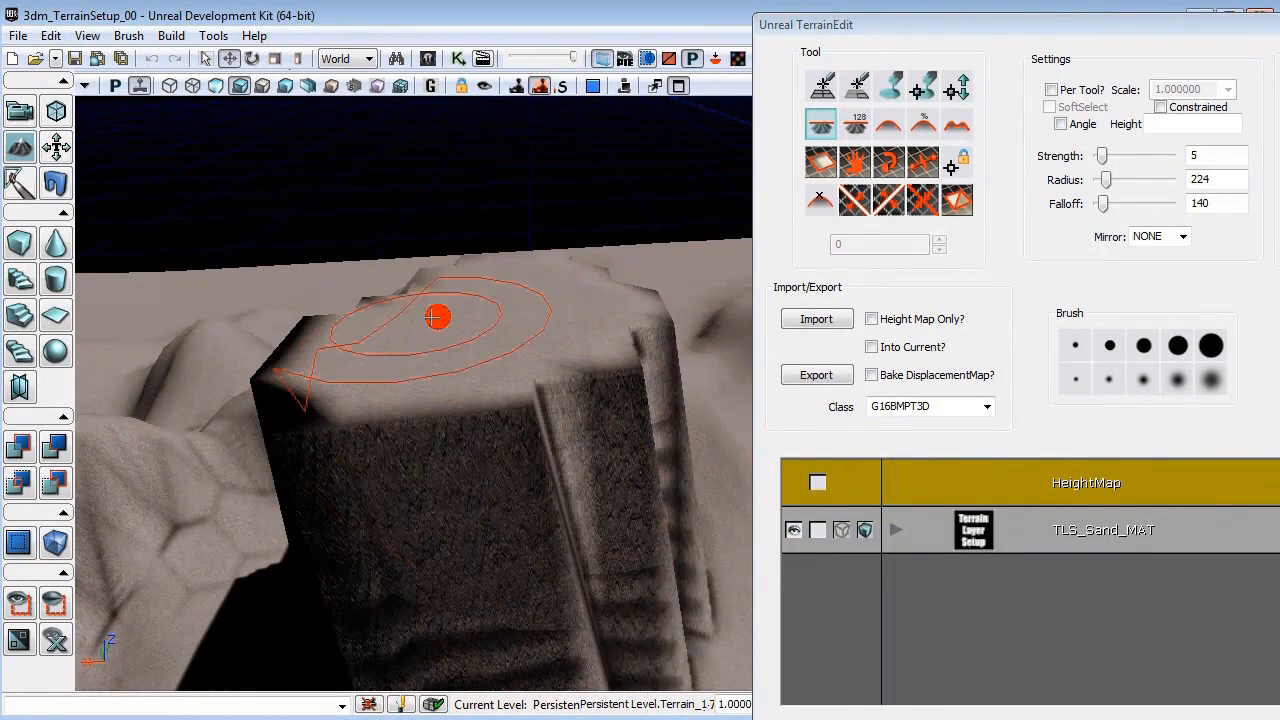
pyautogui.moveTo(532, 311)
pyautogui.keyDown('ctrl'); pyautogui.mouseDown()
pyautogui.moveTo(531, 371)
pyautogui.moveTo(579, 308)
pyautogui.mouseUp(); pyautogui.keyUp('ctrl')
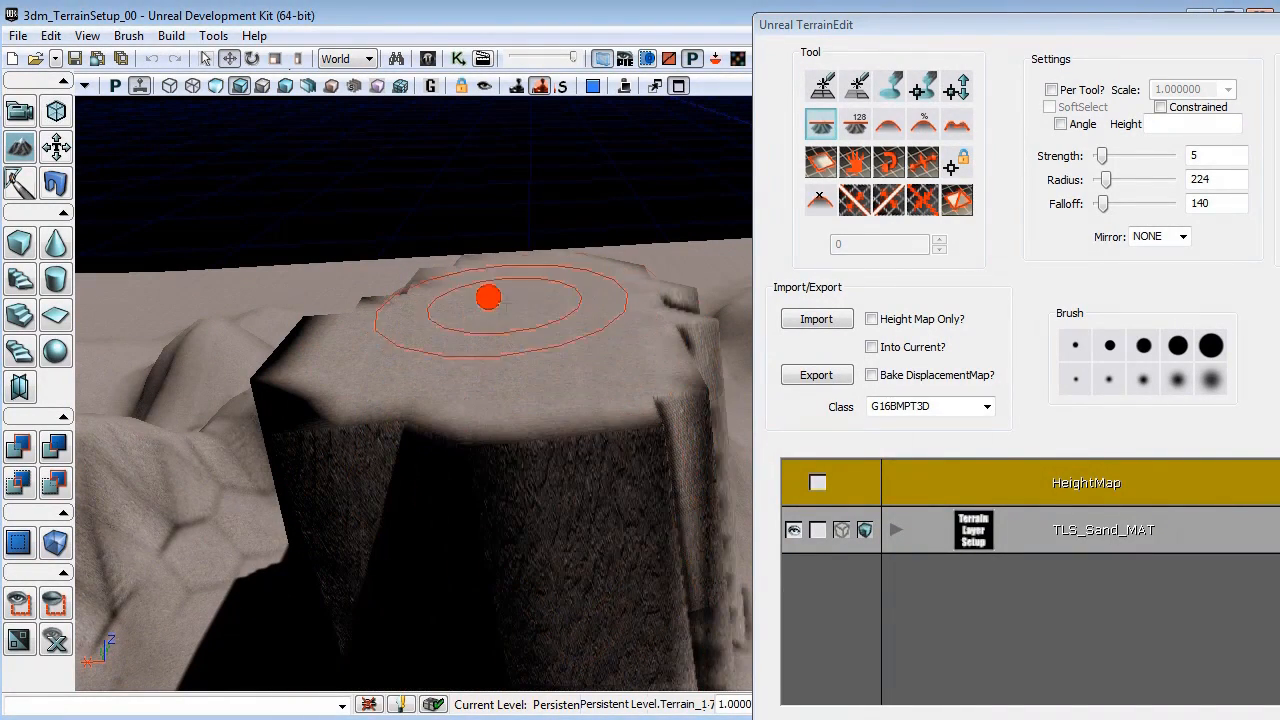
pyautogui.moveTo(479, 352)
pyautogui.keyDown('ctrl'); pyautogui.mouseDown()
pyautogui.moveTo(532, 371)
pyautogui.moveTo(532, 309)
pyautogui.moveTo(423, 357)
pyautogui.moveTo(306, 363)
pyautogui.moveTo(338, 324)
pyautogui.mouseUp(); pyautogui.keyUp('ctrl')
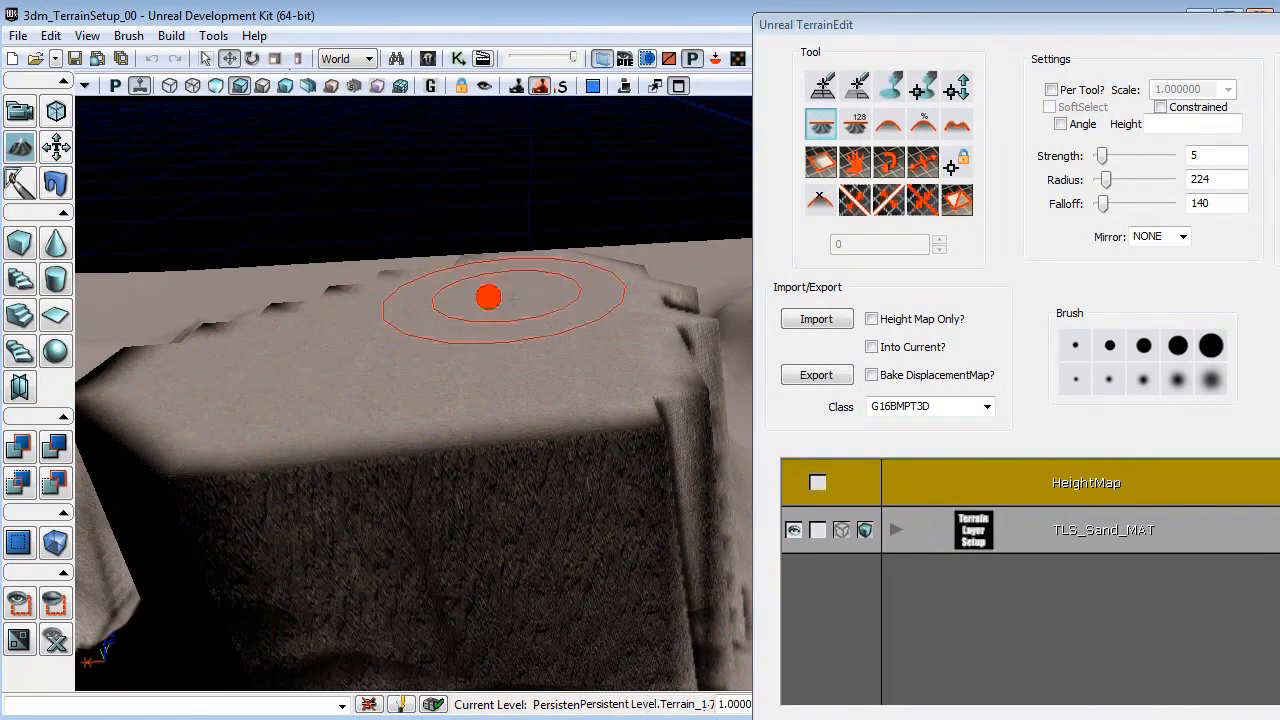
pyautogui.moveTo(488, 297)
pyautogui.keyDown('ctrl'); pyautogui.mouseDown()
pyautogui.moveTo(466, 406)
pyautogui.moveTo(246, 371)
pyautogui.moveTo(315, 294)
pyautogui.mouseUp(); pyautogui.keyUp('ctrl')
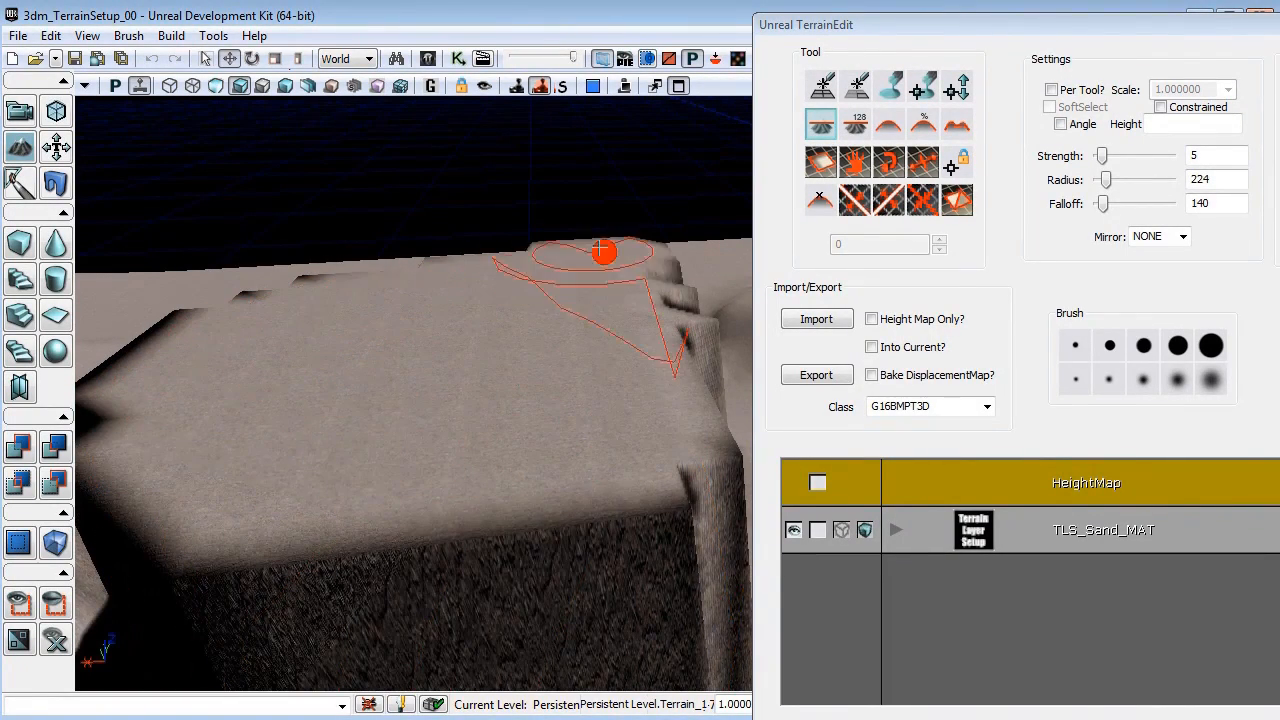
pyautogui.moveTo(600, 248)
pyautogui.keyDown('ctrl'); pyautogui.mouseDown()
pyautogui.moveTo(636, 340)
pyautogui.moveTo(474, 405)
pyautogui.moveTo(530, 364)
pyautogui.moveTo(513, 635)
pyautogui.moveTo(528, 604)
pyautogui.mouseUp(); pyautogui.keyUp('ctrl')
# Flatten the dunes beyond the plateau down to the level of the surrounding plain.
pyautogui.moveTo(339, 194)
pyautogui.keyDown('ctrl'); pyautogui.mouseDown()
pyautogui.moveTo(476, 231)
pyautogui.moveTo(352, 237)
pyautogui.moveTo(589, 509)
pyautogui.moveTo(778, 500)
pyautogui.moveTo(860, 470)
pyautogui.moveTo(118, 420)
pyautogui.moveTo(880, 330)
pyautogui.moveTo(857, 235)
pyautogui.moveTo(352, 383)
pyautogui.mouseUp(); pyautogui.keyUp('ctrl')
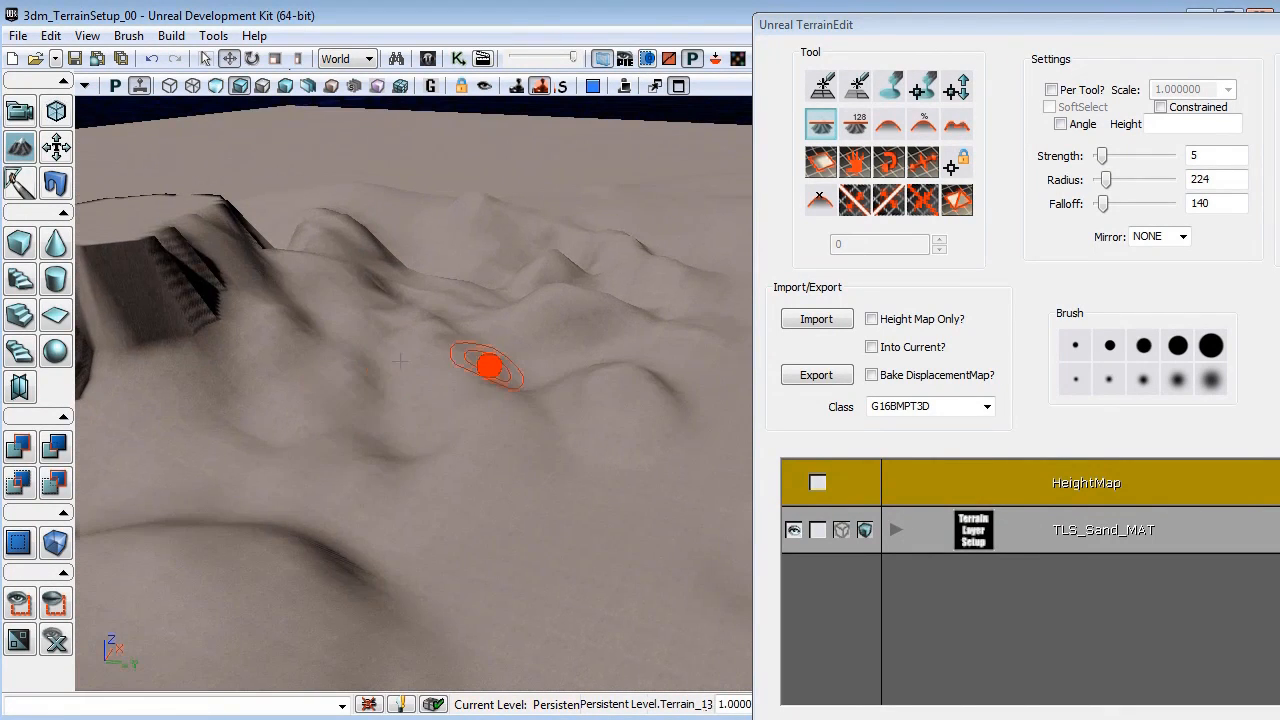
pyautogui.moveTo(446, 510)
pyautogui.mouseDown()
pyautogui.moveTo(560, 494)
pyautogui.moveTo(660, 420)
pyautogui.mouseUp()
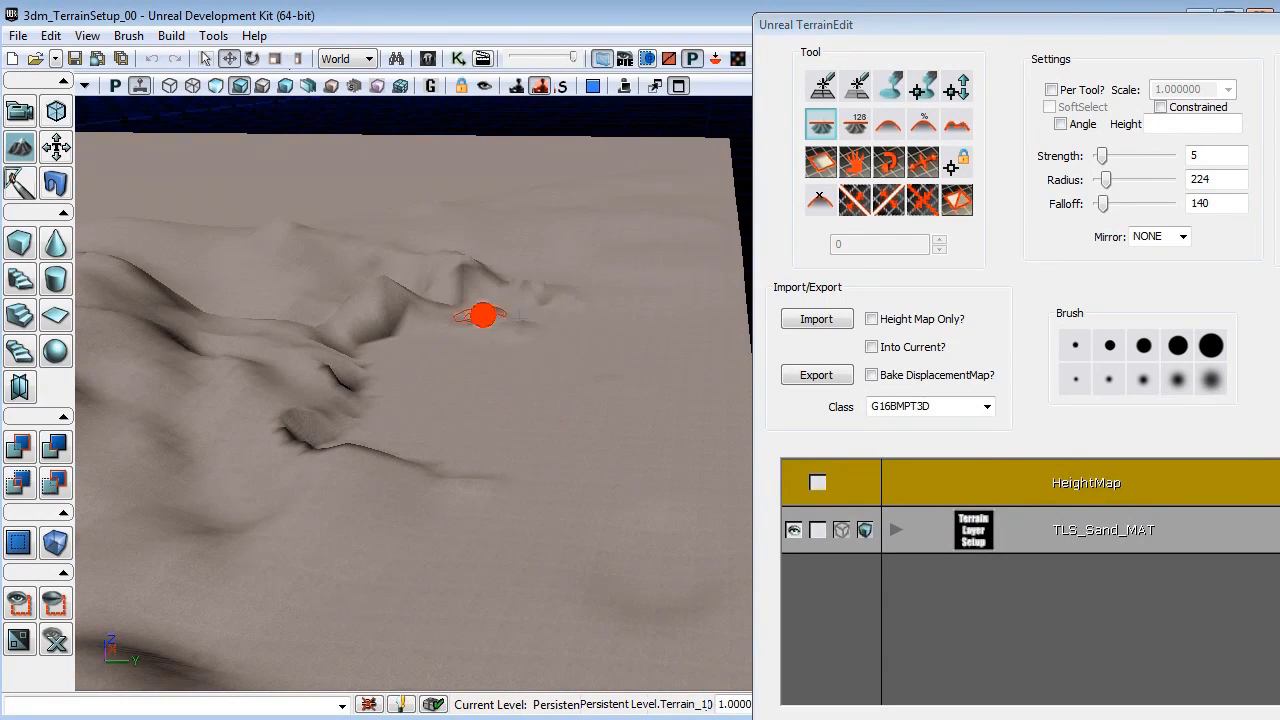
pyautogui.moveTo(516, 287); pyautogui.dragTo(1188, 698)
# Try extending the flattened plateau around the neighbouring valley at the same height, and undo that stroke.
pyautogui.moveTo(526, 354); pyautogui.dragTo(484, 372)
pyautogui.moveTo(516, 304)
pyautogui.mouseDown()
pyautogui.moveTo(508, 292)
pyautogui.moveTo(519, 305)
pyautogui.mouseUp()
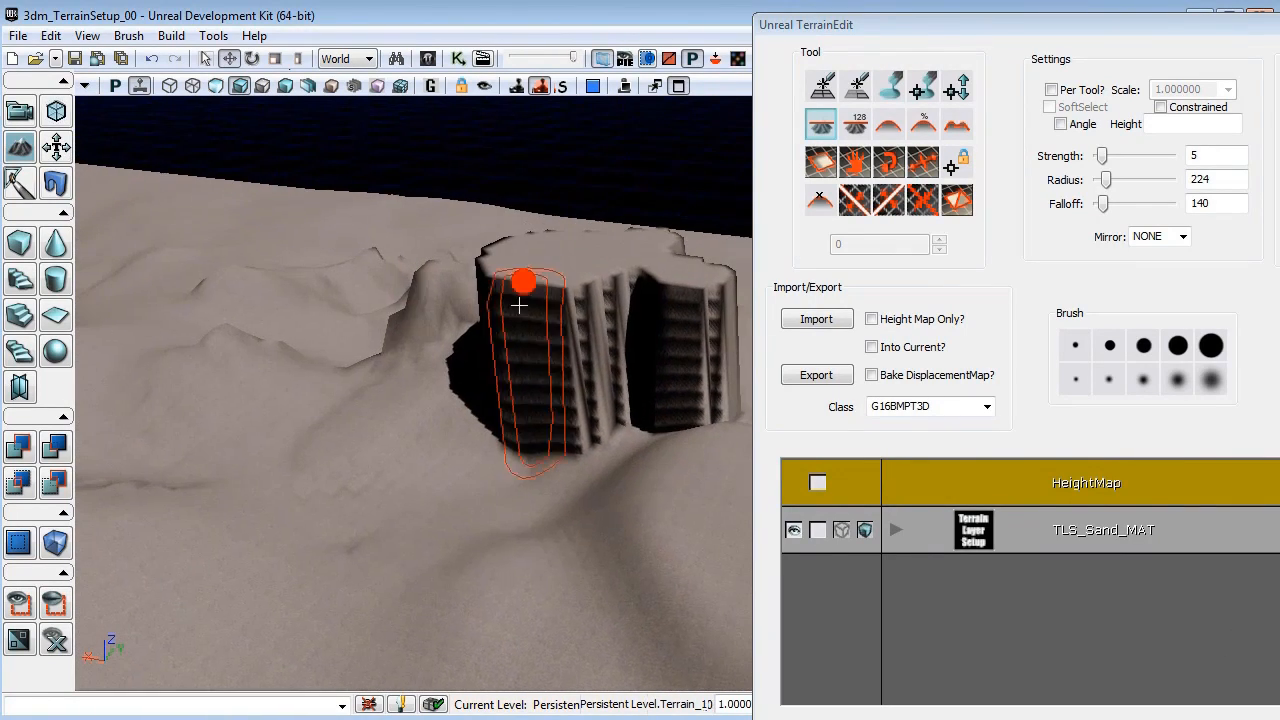
pyautogui.moveTo(549, 261)
pyautogui.keyDown('ctrl'); pyautogui.mouseDown()
pyautogui.moveTo(380, 377)
pyautogui.moveTo(174, 357)
pyautogui.moveTo(175, 273)
pyautogui.mouseUp(); pyautogui.keyUp('ctrl')
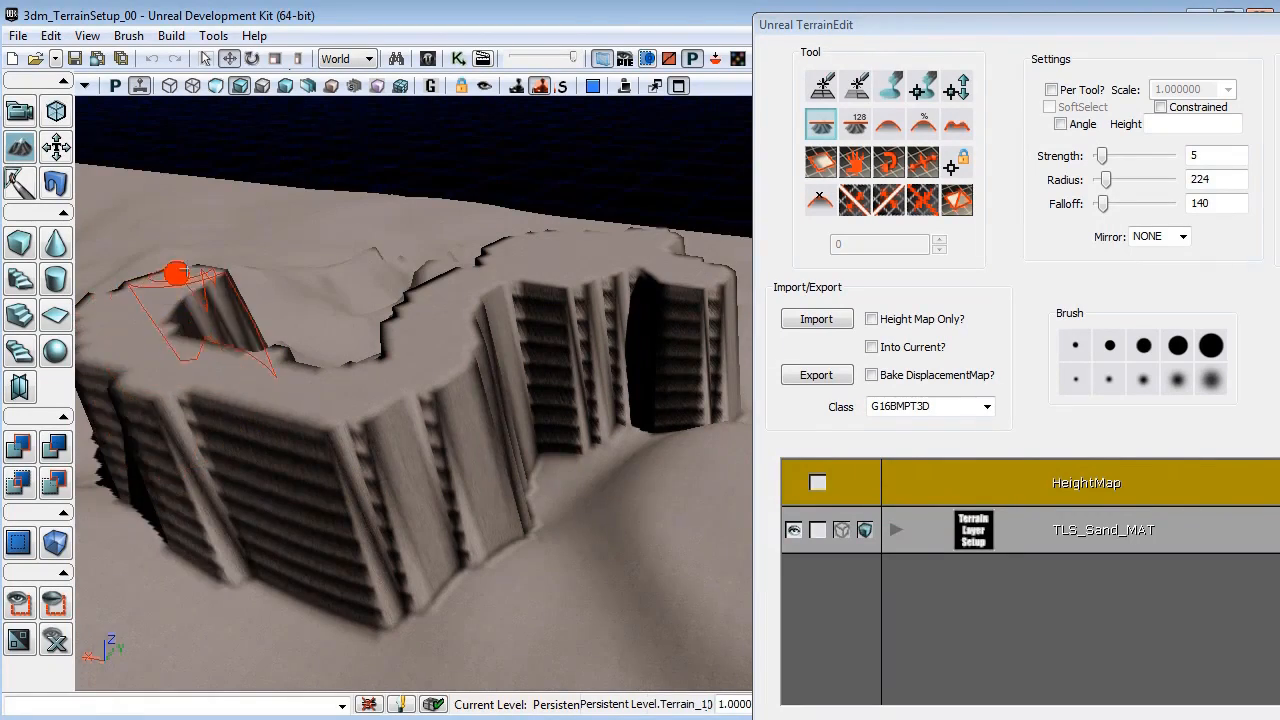
pyautogui.moveTo(190, 440)
pyautogui.mouseDown()
pyautogui.moveTo(227, 516)
pyautogui.moveTo(250, 496)
pyautogui.mouseUp()
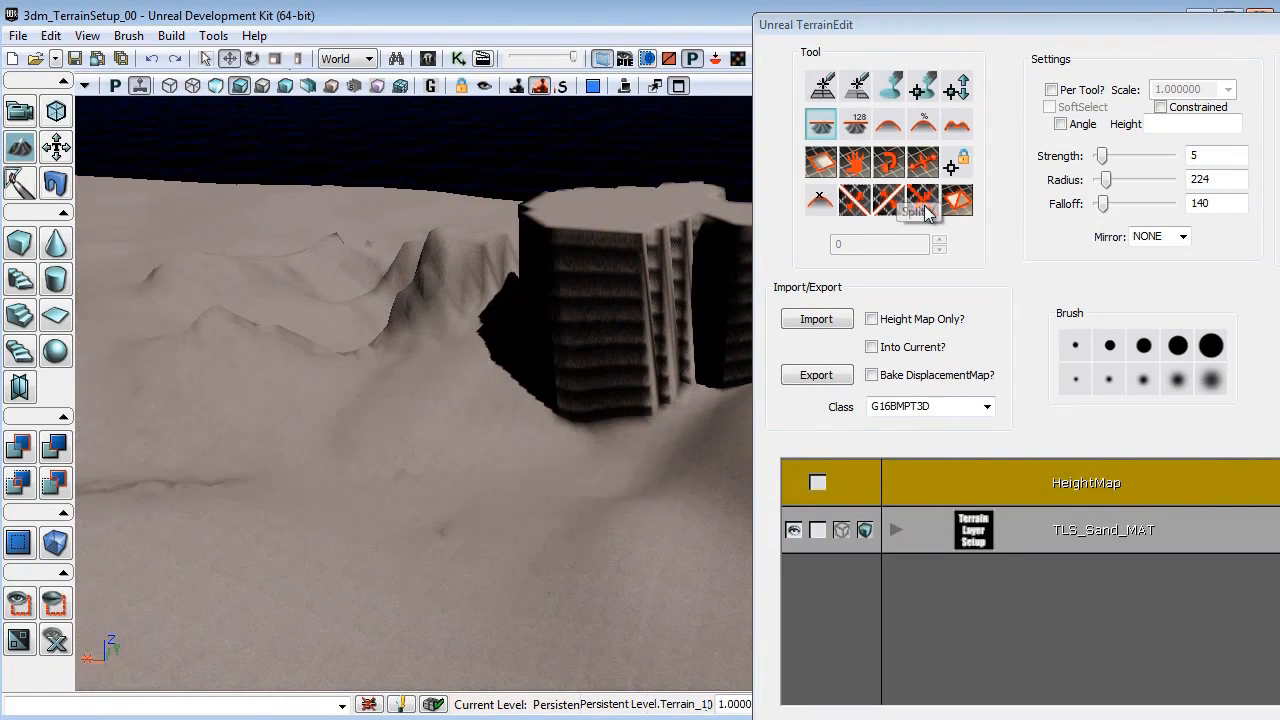
# Smooth the steep, ridged walls and rim of the flattened plateau with the Smooth tool.
pyautogui.moveTo(612, 247)
pyautogui.mouseDown()
pyautogui.moveTo(400, 610)
pyautogui.moveTo(575, 518)
pyautogui.moveTo(374, 537)
pyautogui.moveTo(657, 545)
pyautogui.moveTo(630, 465)
pyautogui.moveTo(570, 457)
pyautogui.moveTo(688, 453)
pyautogui.mouseUp()
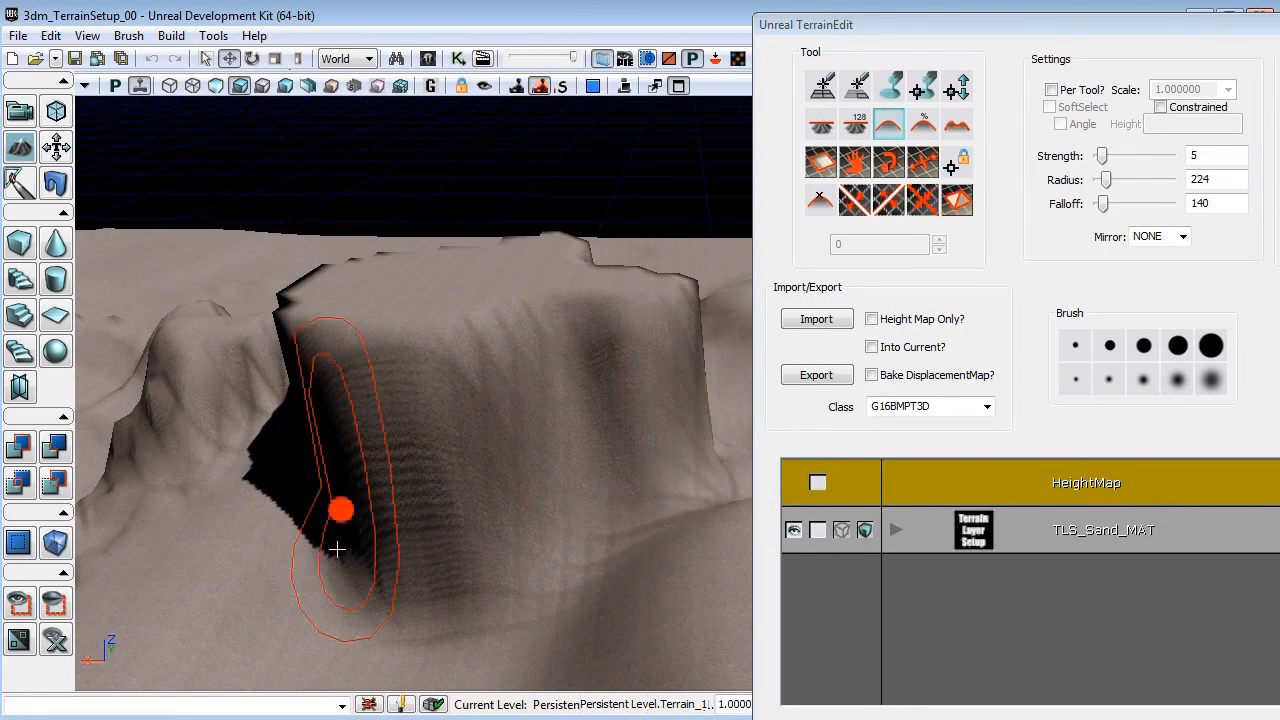
pyautogui.moveTo(337, 549)
pyautogui.keyDown('ctrl'); pyautogui.mouseDown()
pyautogui.moveTo(290, 520)
pyautogui.moveTo(275, 430)
pyautogui.moveTo(374, 457)
pyautogui.moveTo(515, 432)
pyautogui.mouseUp(); pyautogui.keyUp('ctrl')
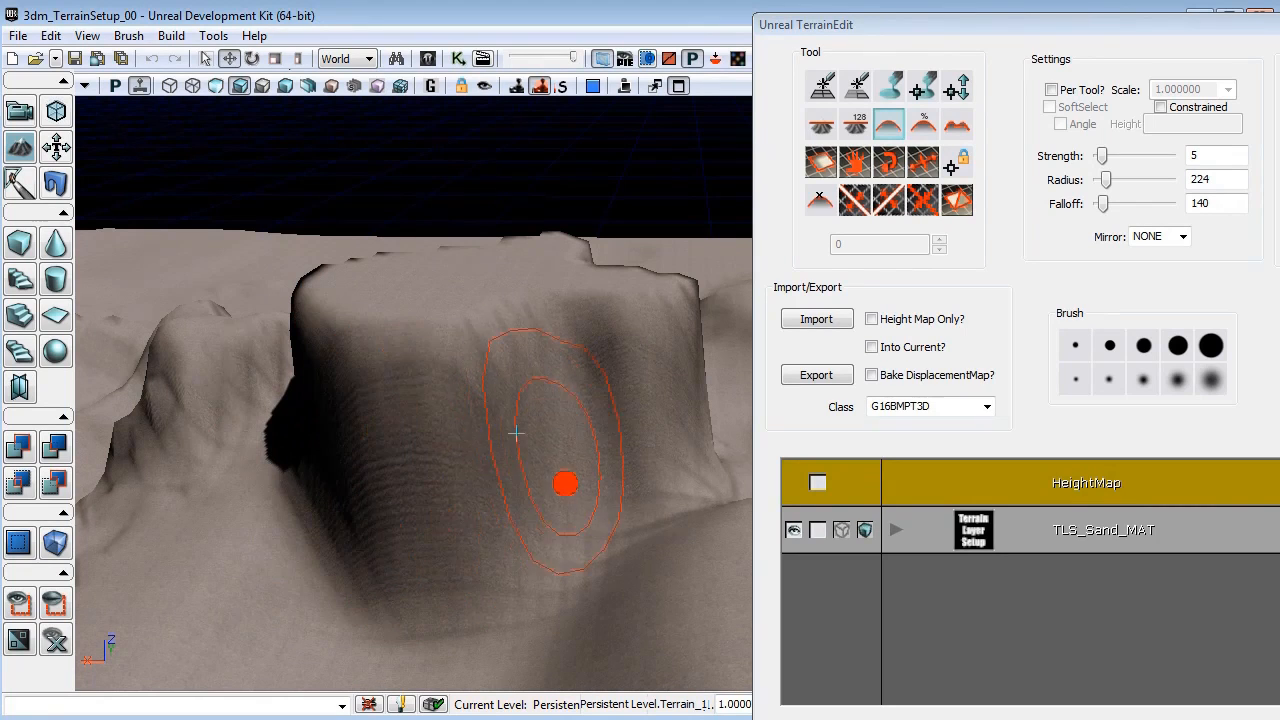
pyautogui.moveTo(631, 450)
pyautogui.mouseDown(button='right')
pyautogui.moveTo(611, 543)
pyautogui.moveTo(583, 506)
pyautogui.mouseUp(button='right')
pyautogui.moveTo(583, 506)
pyautogui.keyDown('ctrl'); pyautogui.mouseDown()
pyautogui.moveTo(600, 423)
pyautogui.moveTo(567, 450)
pyautogui.mouseUp(); pyautogui.keyUp('ctrl')
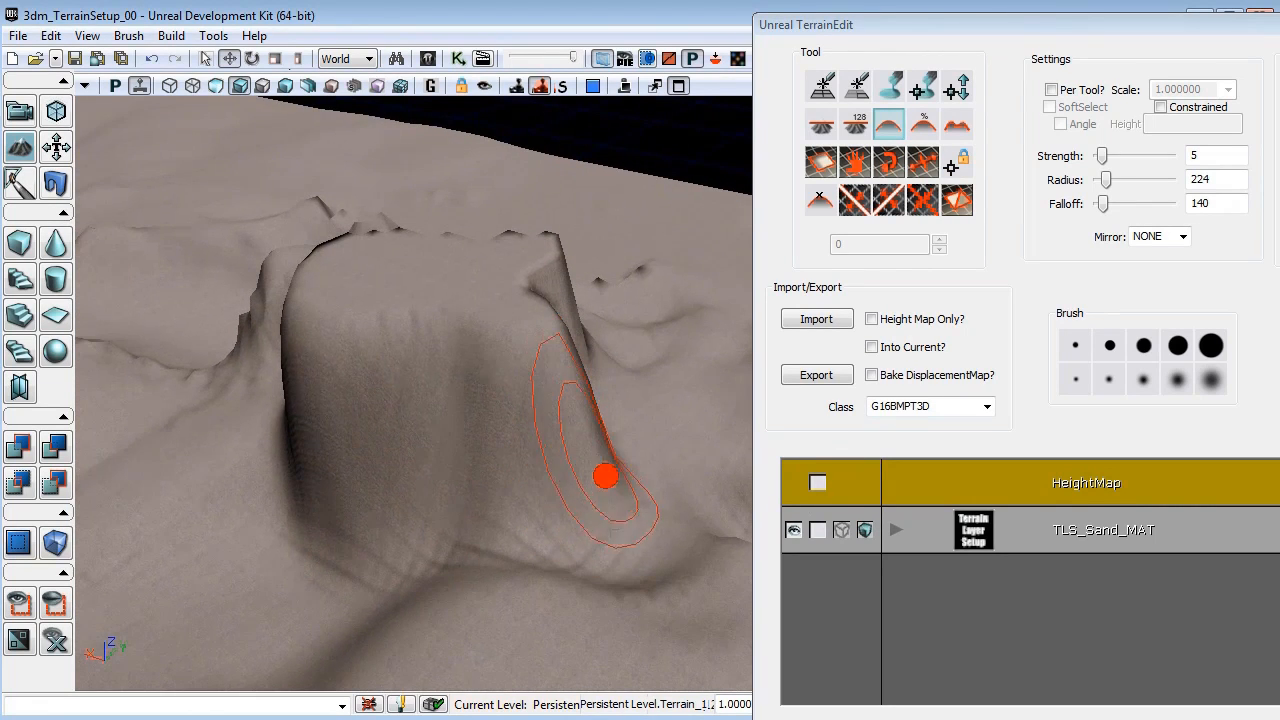
pyautogui.moveTo(605, 477)
pyautogui.mouseDown(button='right')
pyautogui.moveTo(551, 663)
pyautogui.moveTo(611, 567)
pyautogui.mouseUp(button='right')
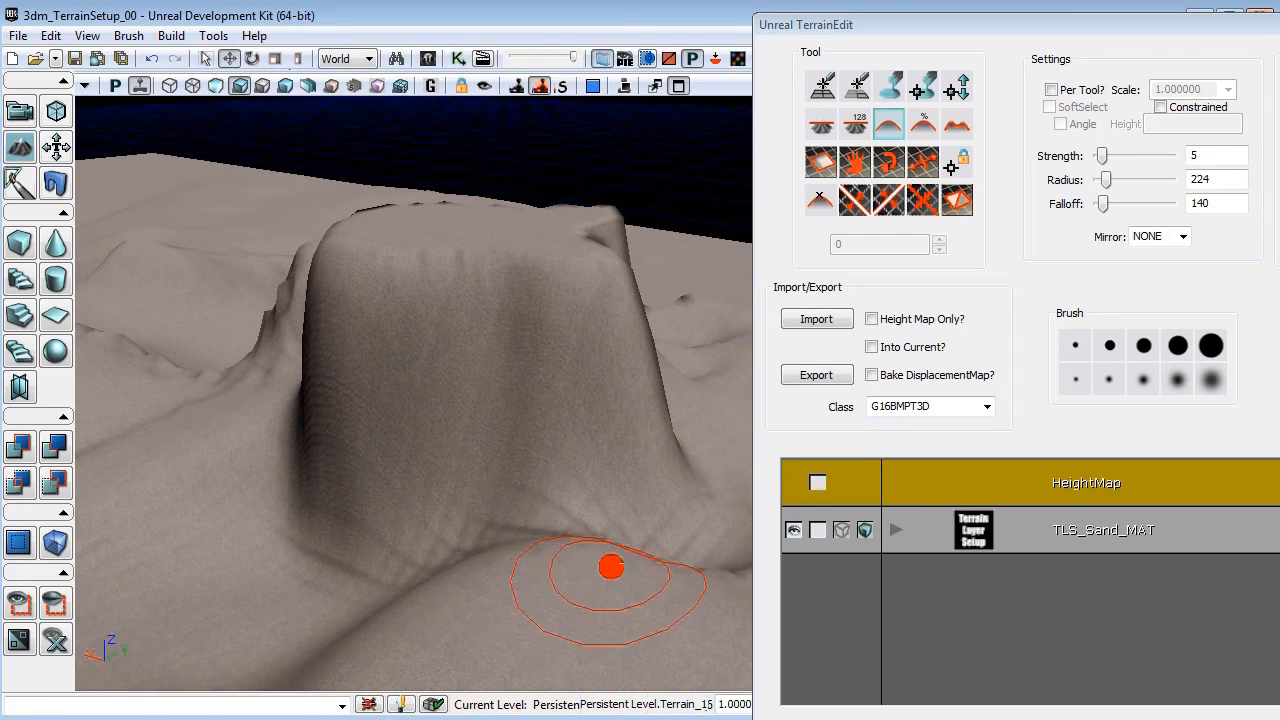
# Select a broad patch of terrain vertices on the empty flat ground with the vertex tool, and deselect part of it.
pyautogui.click(920, 90)
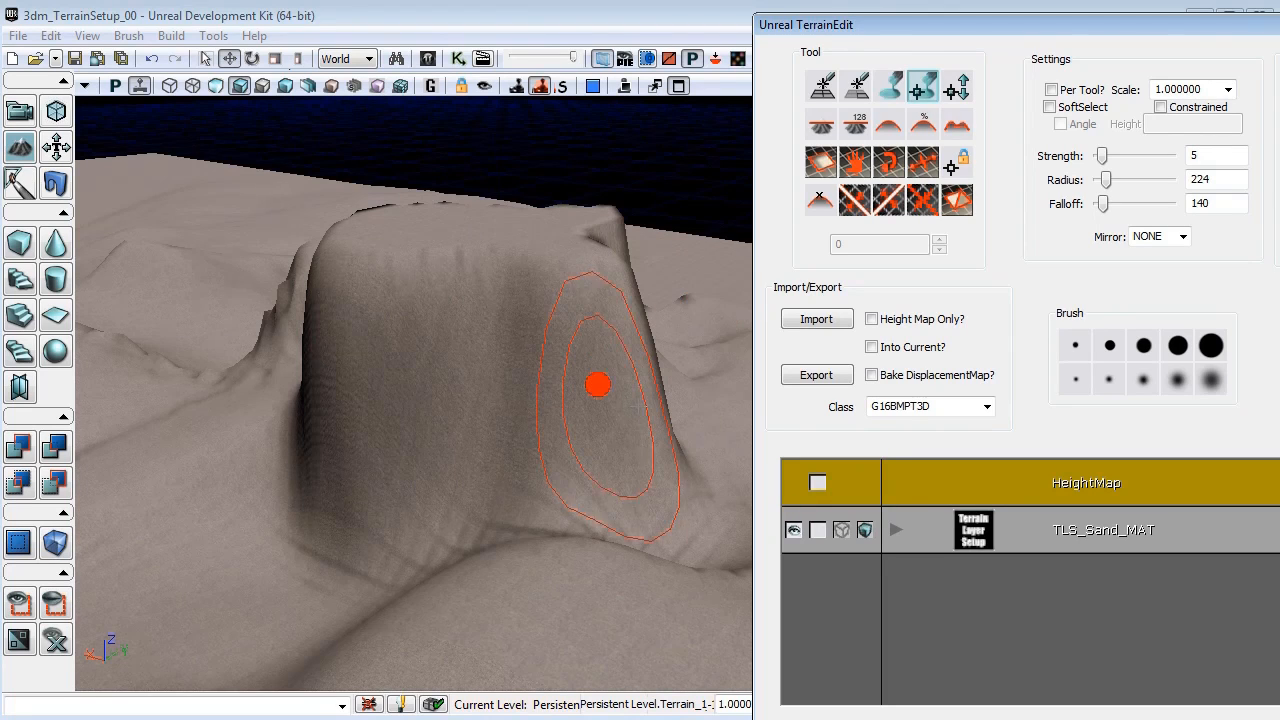
pyautogui.moveTo(640, 405); pyautogui.dragTo(577, 451, button='right')
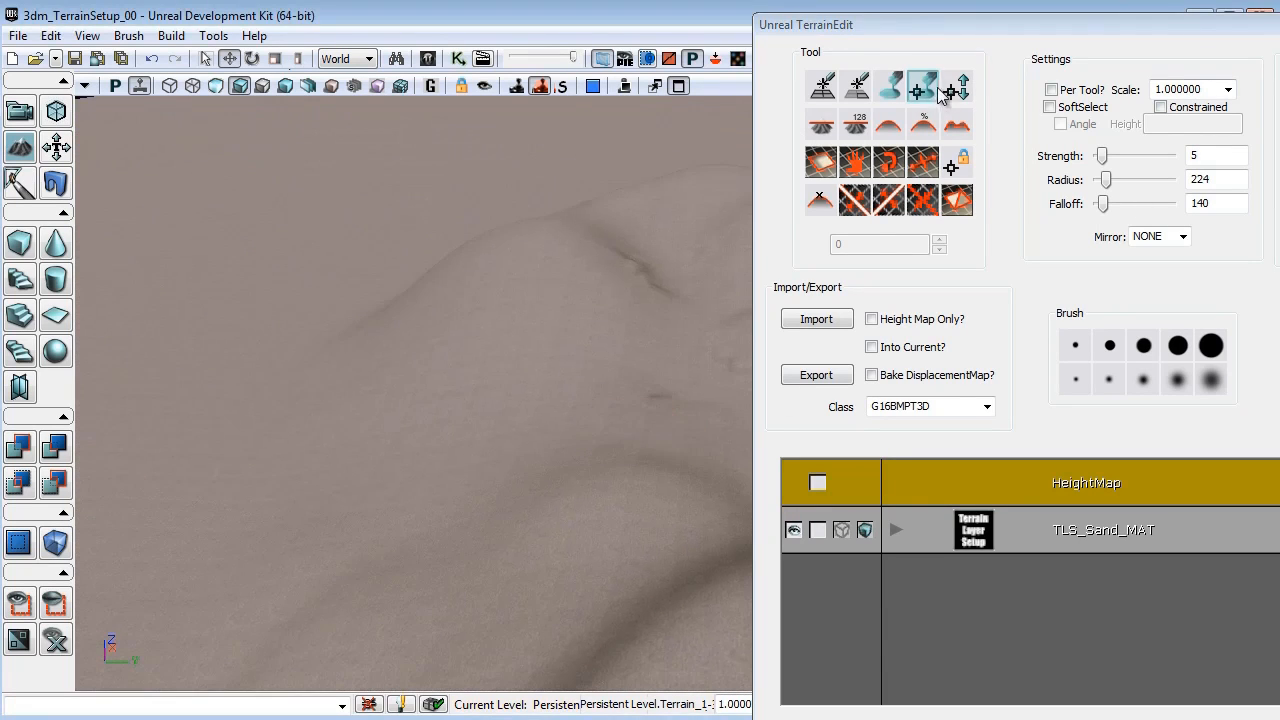
pyautogui.moveTo(595, 379); pyautogui.dragTo(200, 97, button='right')
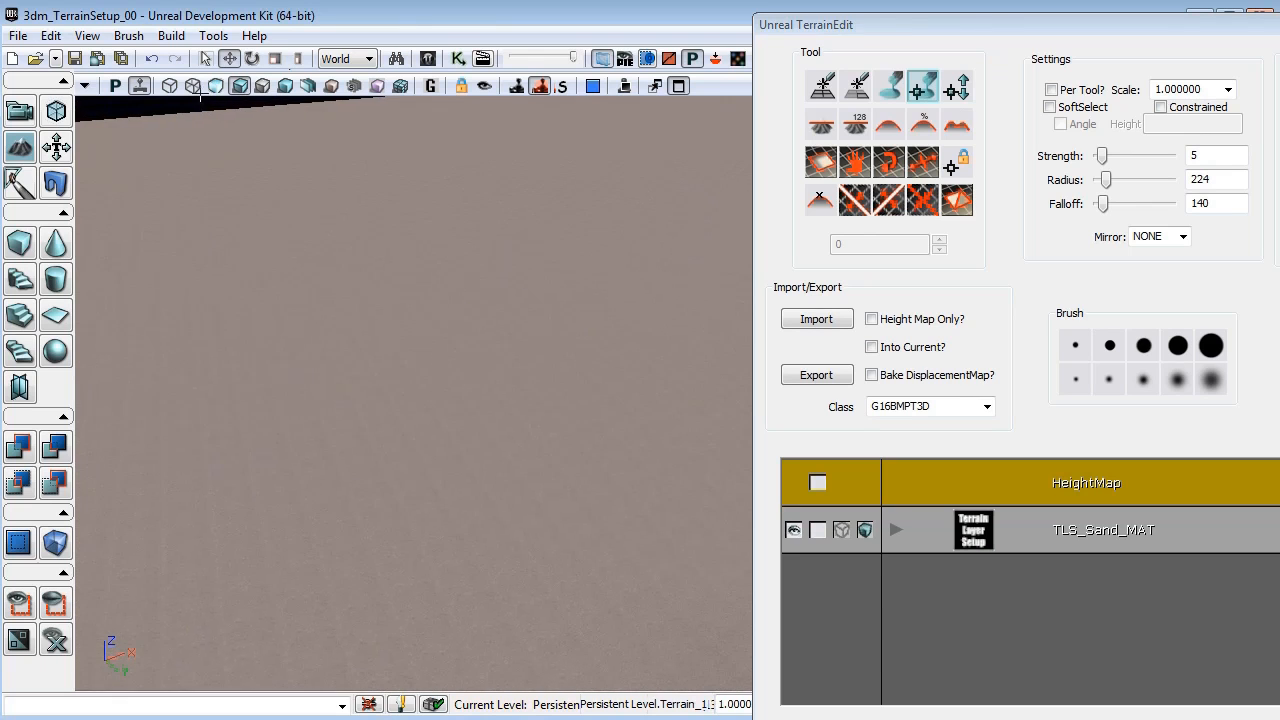
pyautogui.moveTo(516, 539)
pyautogui.mouseDown(button='right')
pyautogui.moveTo(609, 503)
pyautogui.moveTo(620, 563)
pyautogui.moveTo(525, 543)
pyautogui.mouseUp(button='right')
pyautogui.moveTo(281, 489)
pyautogui.keyDown('ctrl'); pyautogui.mouseDown()
pyautogui.moveTo(306, 451)
pyautogui.moveTo(477, 406)
pyautogui.moveTo(595, 321)
pyautogui.mouseUp(); pyautogui.keyUp('ctrl')
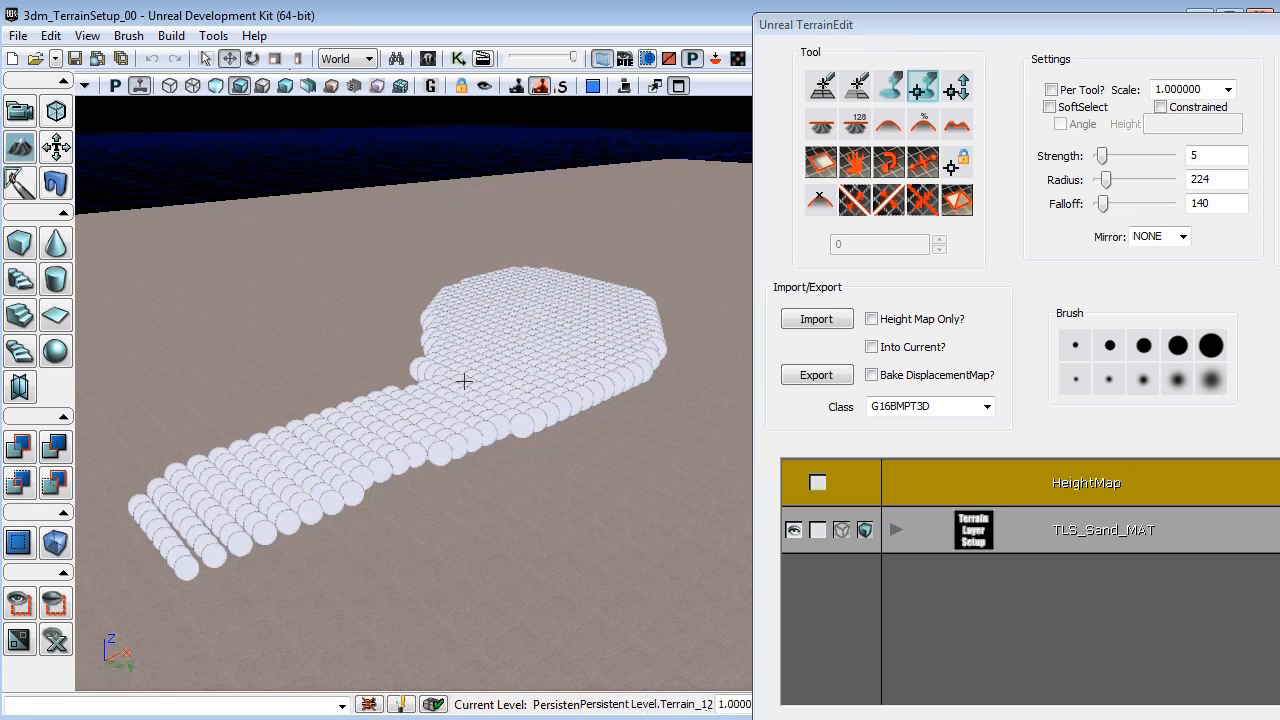
pyautogui.keyDown('ctrl'); pyautogui.moveTo(256, 468); pyautogui.dragTo(251, 405); pyautogui.keyUp('ctrl')
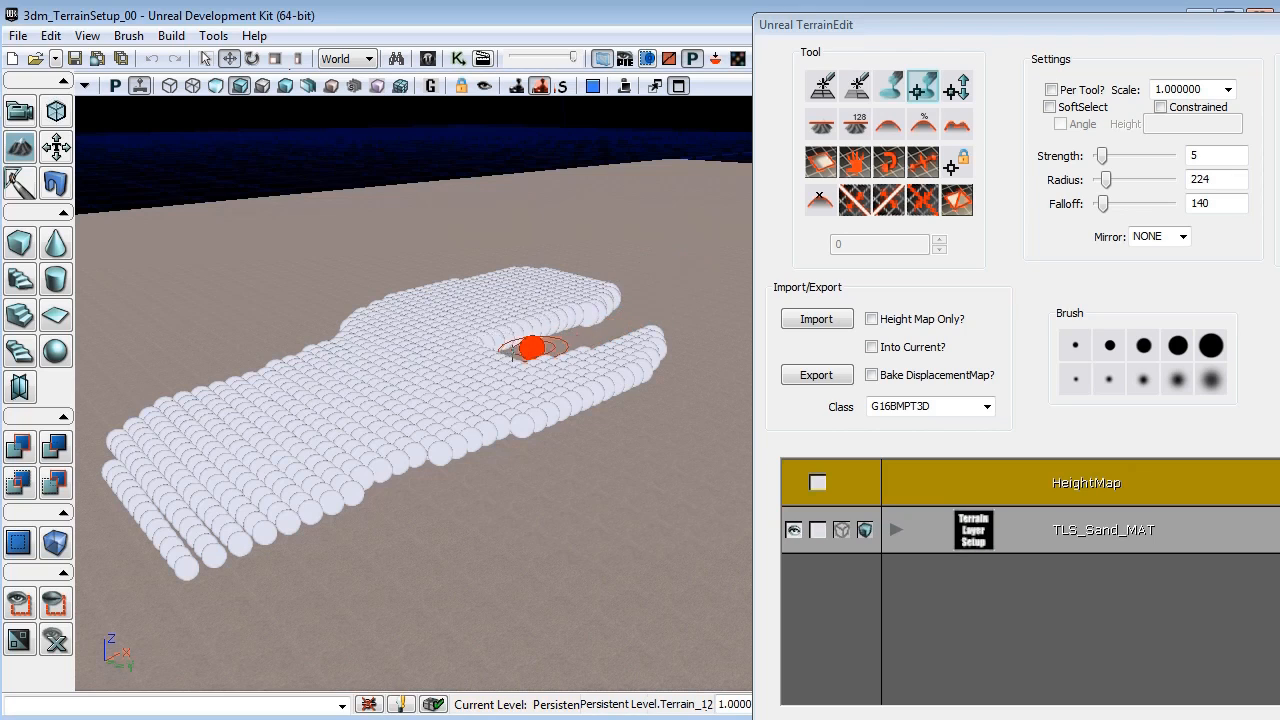
pyautogui.moveTo(513, 353)
pyautogui.keyDown('ctrl'); pyautogui.keyDown('shift'); pyautogui.mouseDown()
pyautogui.moveTo(383, 391)
pyautogui.moveTo(274, 454)
pyautogui.moveTo(263, 531)
pyautogui.moveTo(597, 368)
pyautogui.moveTo(500, 363)
pyautogui.moveTo(157, 429)
pyautogui.moveTo(337, 360)
pyautogui.moveTo(543, 333)
pyautogui.moveTo(297, 503)
pyautogui.moveTo(207, 496)
pyautogui.mouseUp(); pyautogui.keyUp('shift'); pyautogui.keyUp('ctrl')
# Set the Strength to 19 and raise the selected vertices into a steep-sided plateau above the flat ground.
pyautogui.moveTo(355, 520)
pyautogui.mouseDown(button='right')
pyautogui.moveTo(200, 458)
pyautogui.moveTo(165, 567)
pyautogui.mouseUp(button='right')
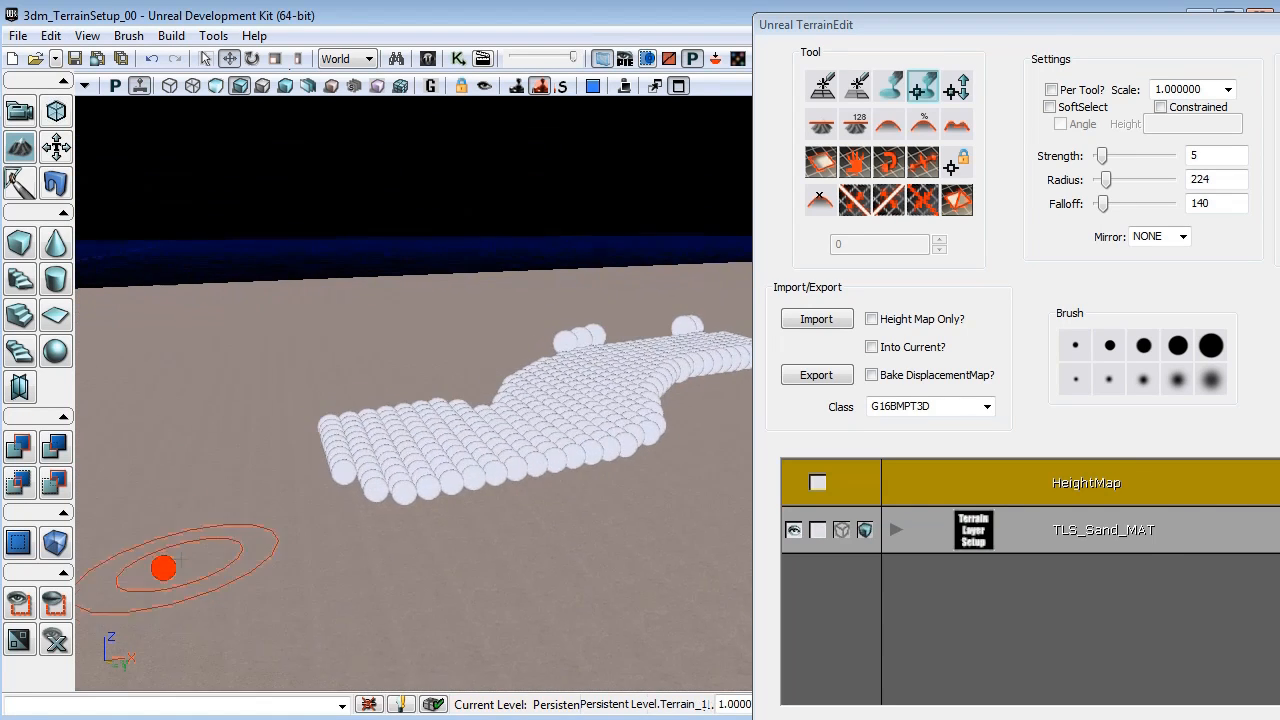
pyautogui.moveTo(1102, 160); pyautogui.dragTo(1113, 162)
pyautogui.moveTo(700, 450); pyautogui.dragTo(754, 466, button='right')
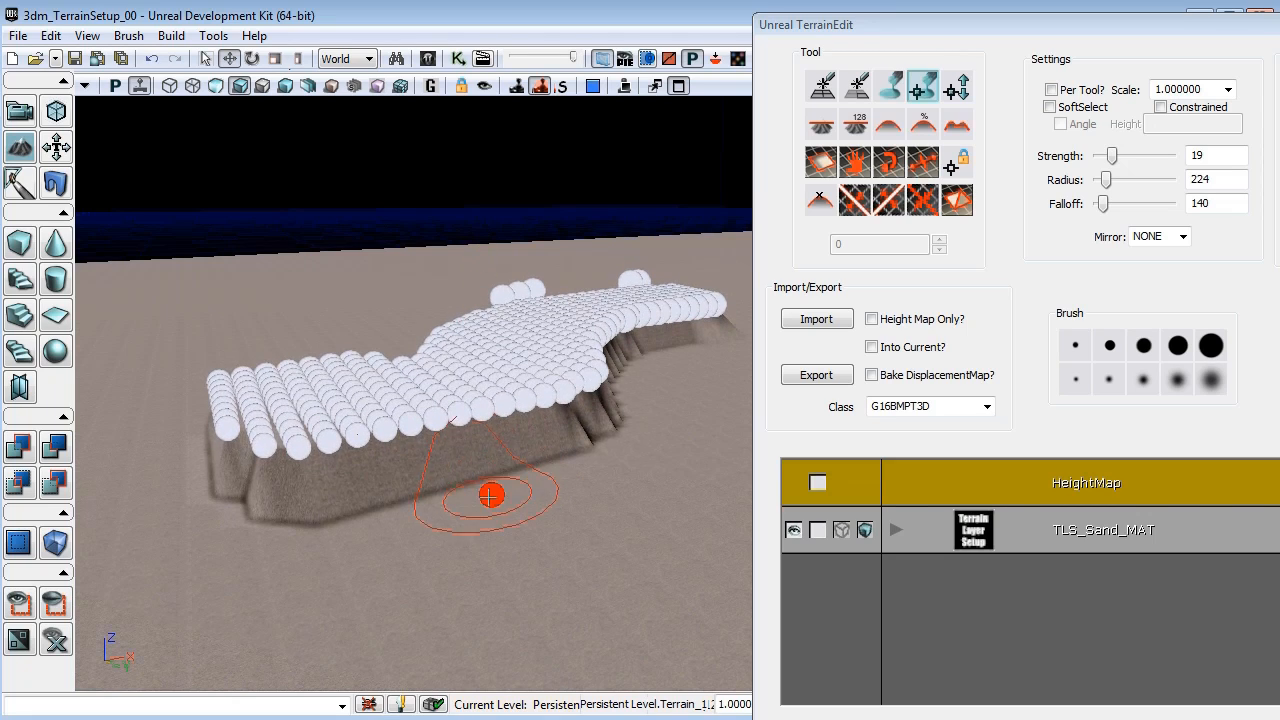
pyautogui.moveTo(491, 500); pyautogui.dragTo(520, 482, button='right')
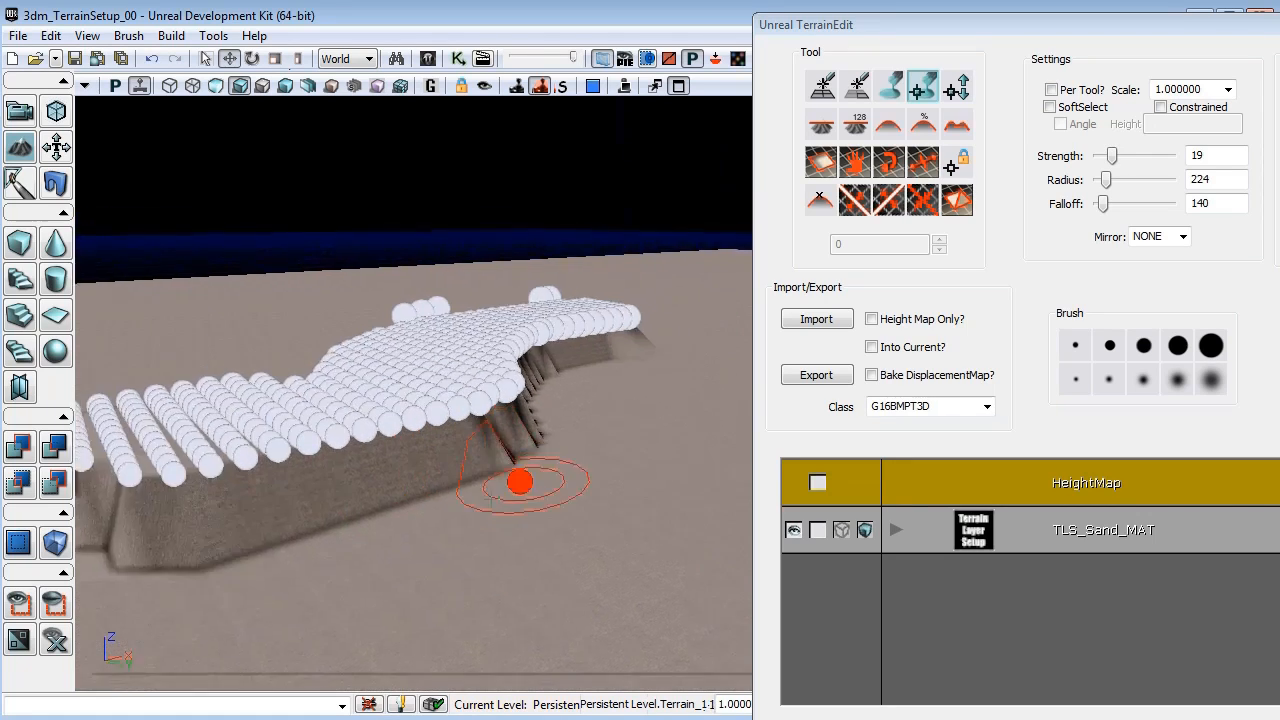
pyautogui.moveTo(491, 501)
pyautogui.mouseDown()
pyautogui.moveTo(476, 474)
pyautogui.moveTo(491, 466)
pyautogui.mouseUp()
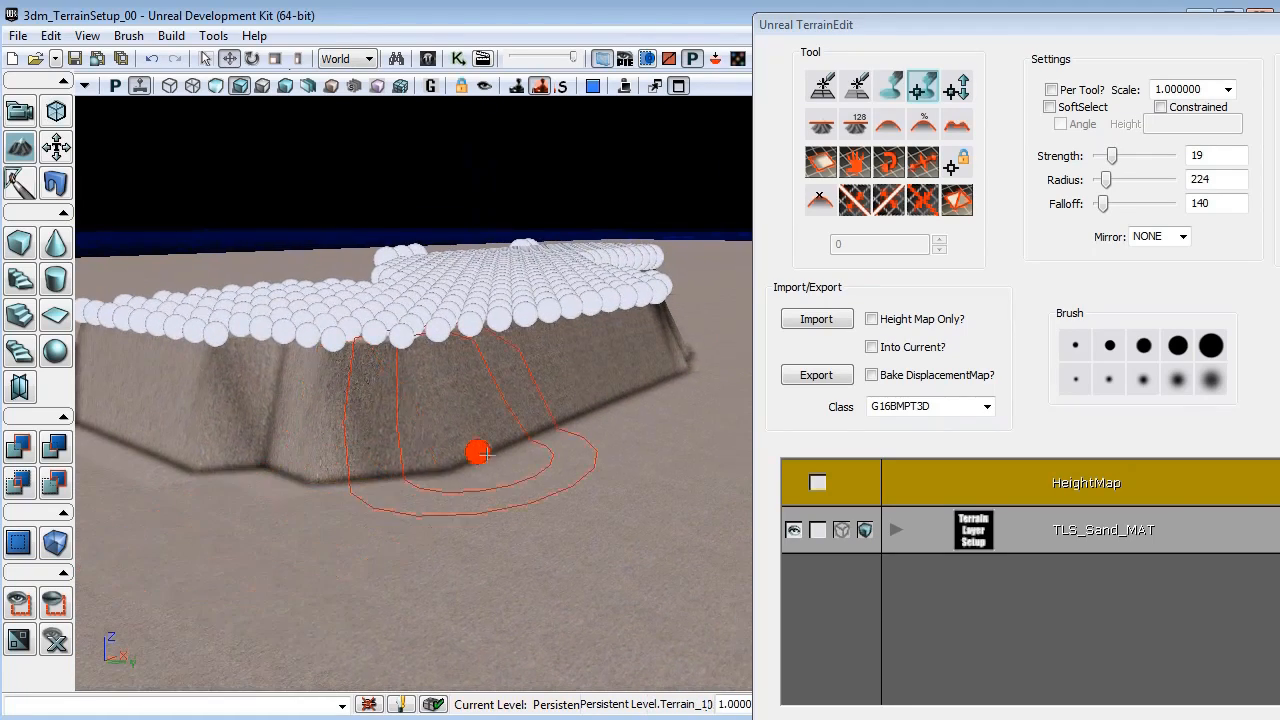
pyautogui.moveTo(487, 454); pyautogui.dragTo(499, 404, button='right')
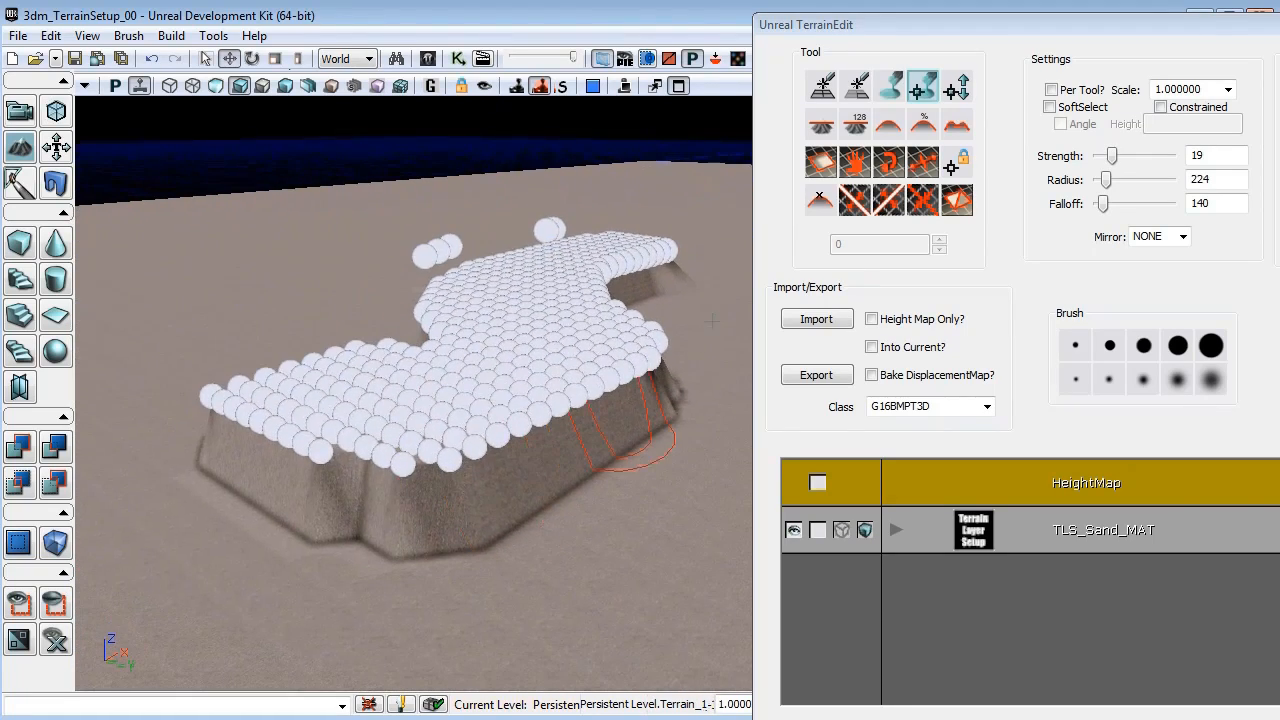
# Enable SoftSelect and select a long strip of terrain vertices on the flat ground beside the raised plateau.
pyautogui.click(1050, 107)
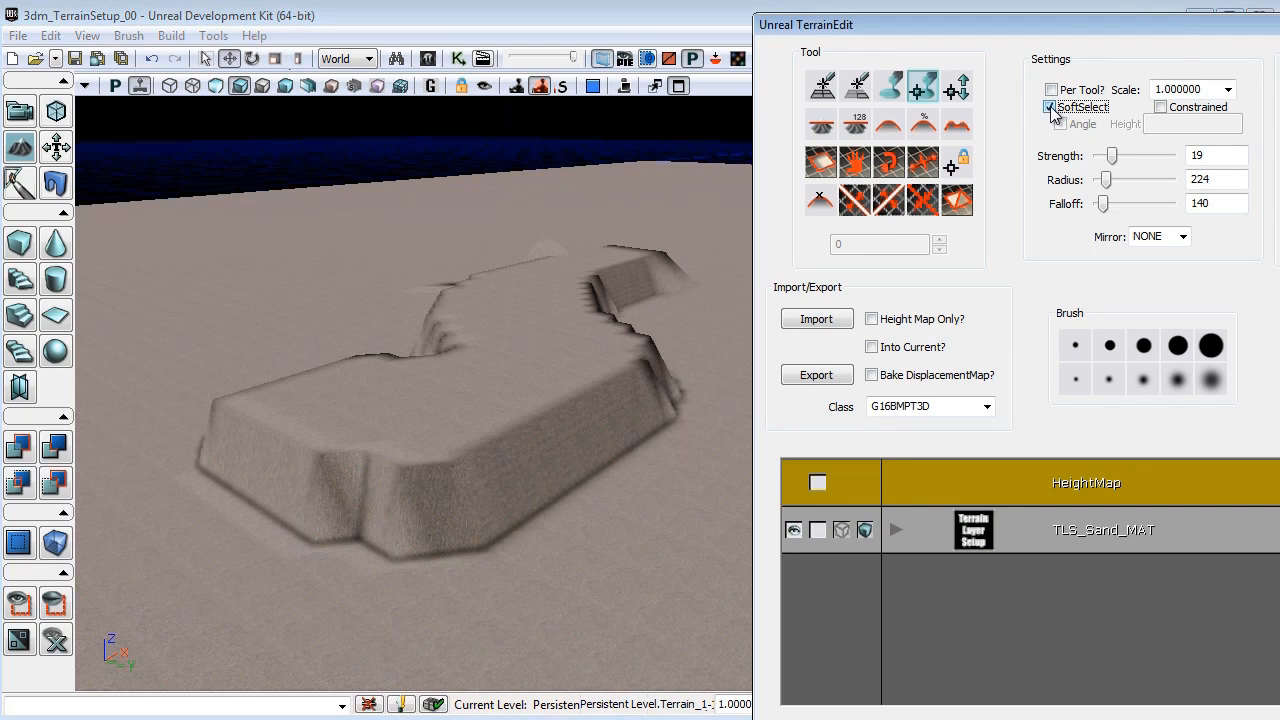
pyautogui.moveTo(583, 481); pyautogui.dragTo(677, 513, button='right')
pyautogui.moveTo(522, 428)
pyautogui.keyDown('ctrl'); pyautogui.mouseDown()
pyautogui.moveTo(503, 421)
pyautogui.moveTo(594, 413)
pyautogui.moveTo(625, 375)
pyautogui.moveTo(683, 277)
pyautogui.moveTo(641, 329)
pyautogui.moveTo(668, 234)
pyautogui.moveTo(680, 337)
pyautogui.moveTo(575, 483)
pyautogui.moveTo(447, 580)
pyautogui.moveTo(448, 604)
pyautogui.moveTo(380, 644)
pyautogui.moveTo(495, 588)
pyautogui.mouseUp(); pyautogui.keyUp('ctrl')
pyautogui.moveTo(589, 513); pyautogui.dragTo(593, 560, button='right')
pyautogui.moveTo(593, 552); pyautogui.dragTo(650, 500, button='middle')
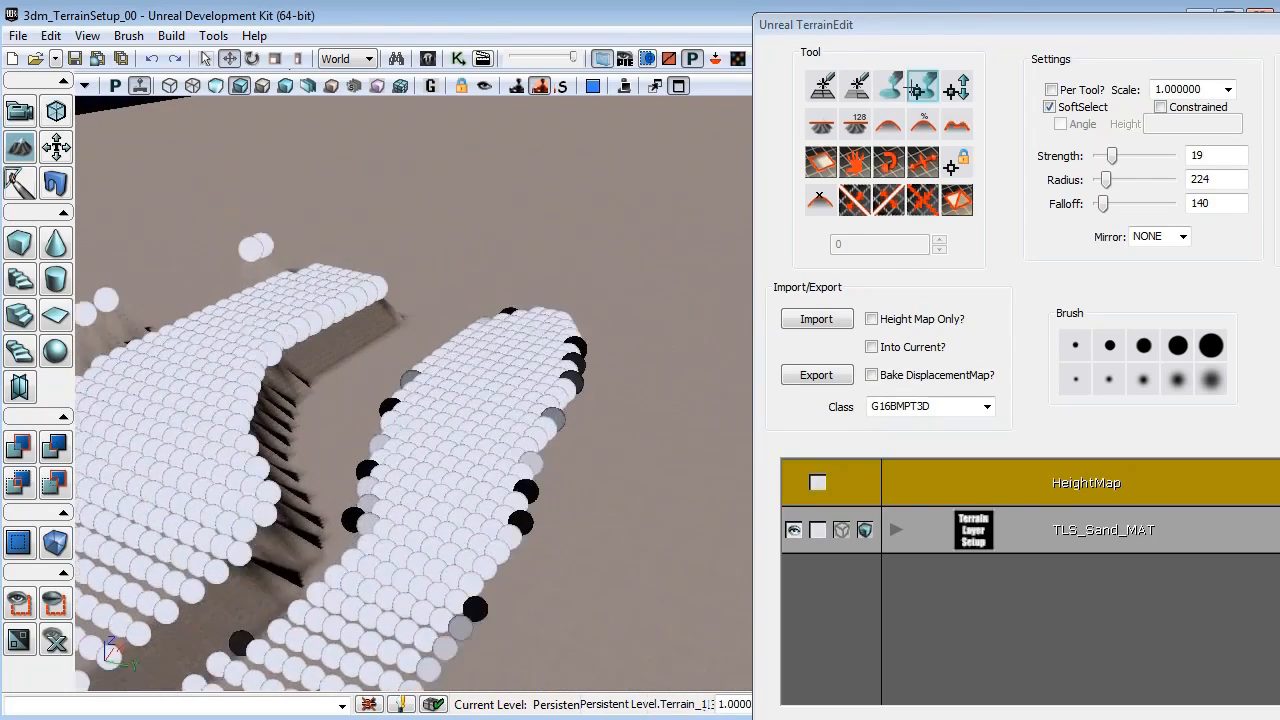
# Set the Falloff to 1992 and select a broad, soft-edged patch of vertices continuing from the strip.
pyautogui.moveTo(1105, 205); pyautogui.dragTo(1119, 204)
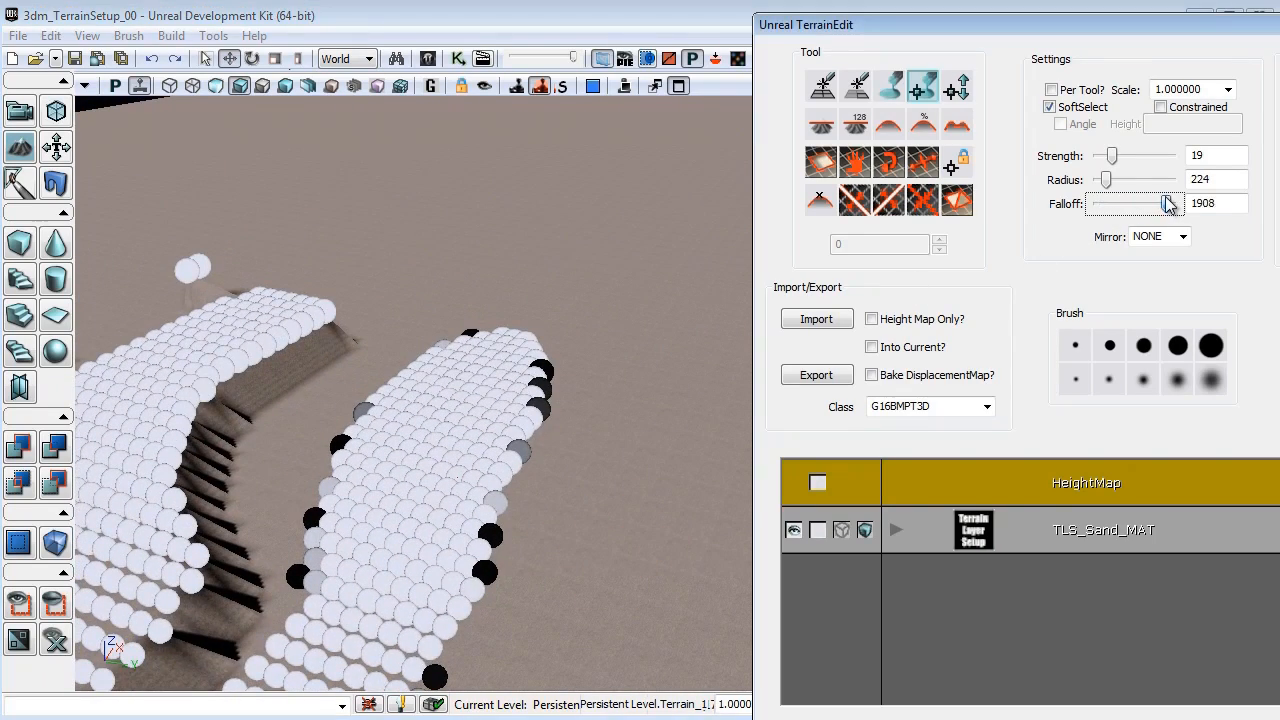
pyautogui.moveTo(446, 396)
pyautogui.mouseDown(button='right')
pyautogui.moveTo(463, 414)
pyautogui.moveTo(499, 396)
pyautogui.mouseUp(button='right')
pyautogui.moveTo(436, 326)
pyautogui.keyDown('ctrl'); pyautogui.mouseDown()
pyautogui.moveTo(558, 224)
pyautogui.moveTo(482, 165)
pyautogui.mouseUp(); pyautogui.keyUp('ctrl')
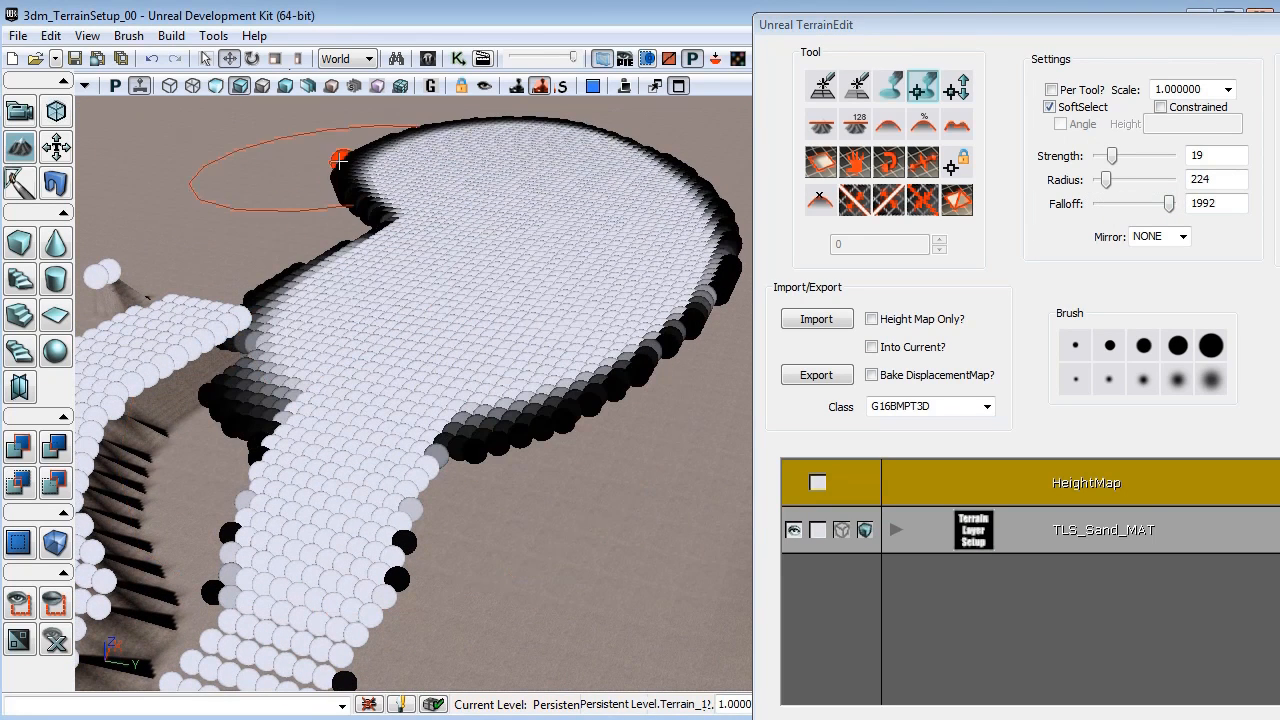
pyautogui.keyDown('ctrl'); pyautogui.moveTo(330, 155); pyautogui.dragTo(308, 144); pyautogui.keyUp('ctrl')
pyautogui.keyDown('ctrl'); pyautogui.moveTo(606, 303); pyautogui.dragTo(575, 326); pyautogui.keyUp('ctrl')
# Raise the soft-selected vertices slightly above the flat ground and try extending the selection over the ground in front of them.
pyautogui.moveTo(517, 387)
pyautogui.mouseDown(button='right')
pyautogui.moveTo(611, 341)
pyautogui.moveTo(1051, 694)
pyautogui.moveTo(737, 446)
pyautogui.moveTo(711, 320)
pyautogui.moveTo(730, 127)
pyautogui.moveTo(303, 286)
pyautogui.moveTo(420, 391)
pyautogui.moveTo(449, 495)
pyautogui.mouseUp(button='right')
pyautogui.moveTo(449, 495)
pyautogui.mouseDown()
pyautogui.moveTo(461, 336)
pyautogui.moveTo(460, 405)
pyautogui.mouseUp()
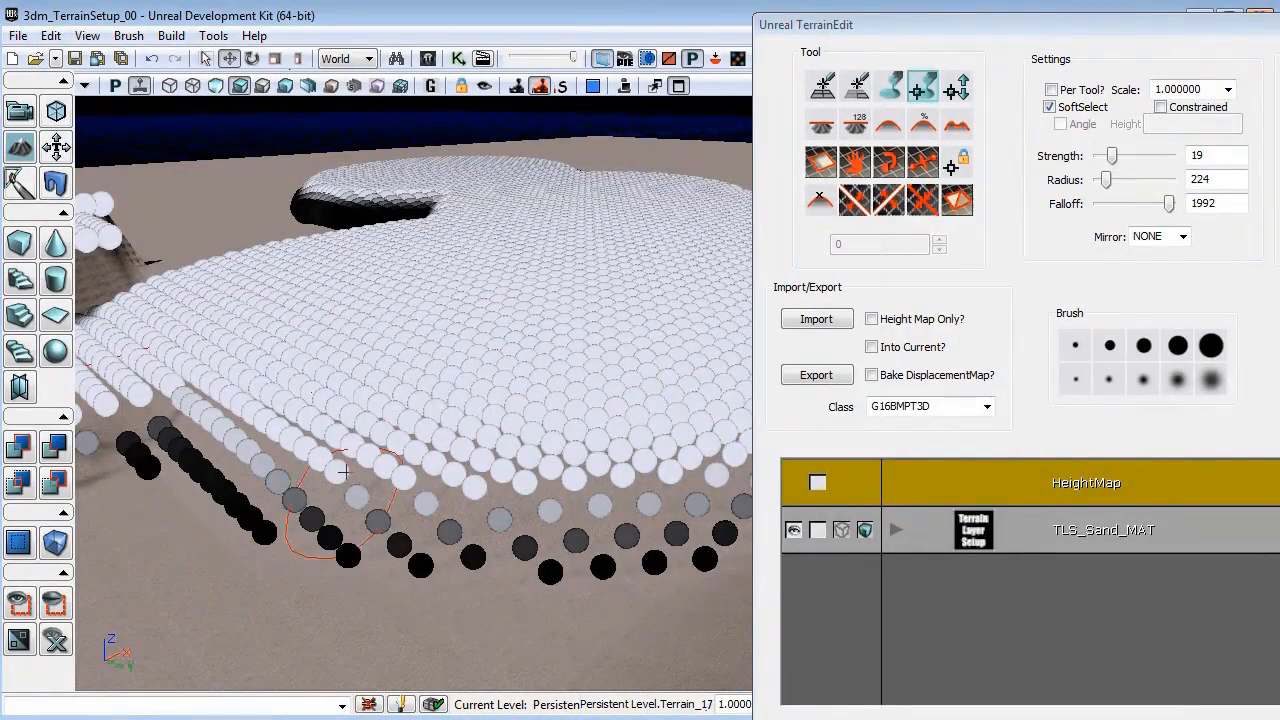
pyautogui.moveTo(341, 541)
pyautogui.keyDown('ctrl'); pyautogui.mouseDown()
pyautogui.moveTo(335, 565)
pyautogui.moveTo(309, 557)
pyautogui.moveTo(351, 412)
pyautogui.mouseUp(); pyautogui.keyUp('ctrl')
pyautogui.moveTo(351, 412); pyautogui.dragTo(371, 557, button='right')
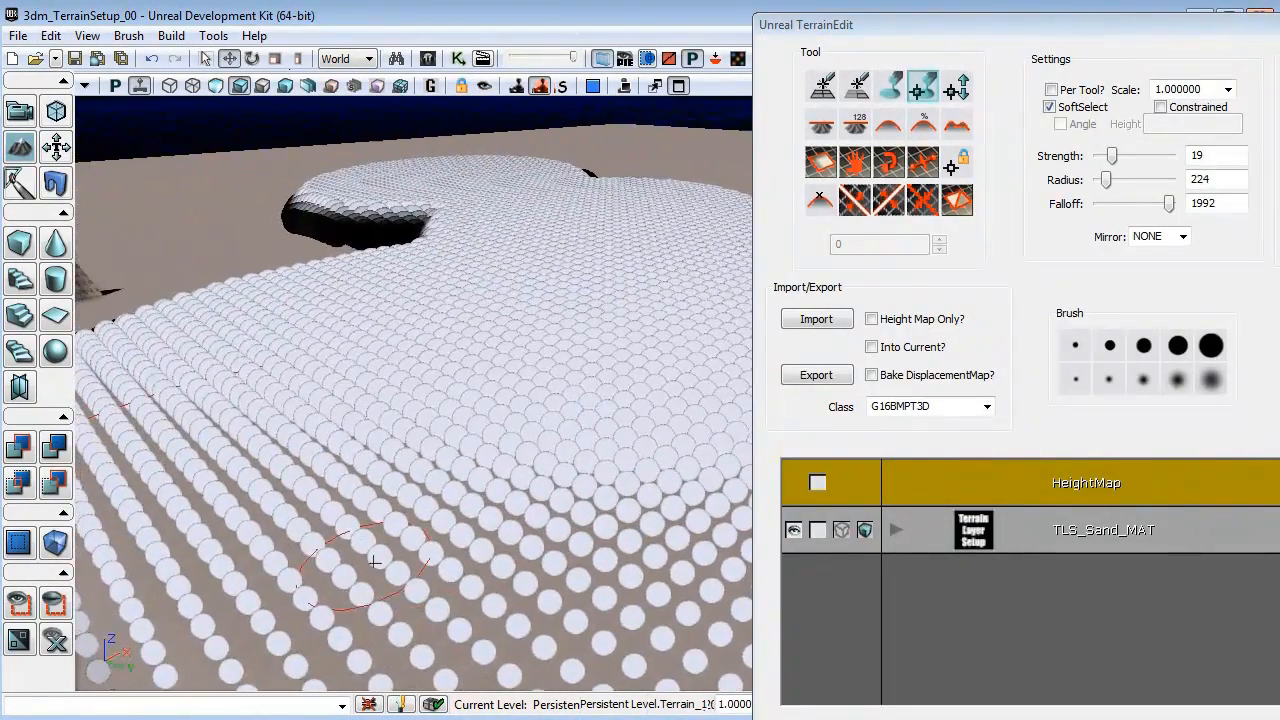
pyautogui.moveTo(346, 607); pyautogui.dragTo(158, 690, button='right')
pyautogui.moveTo(215, 650)
pyautogui.mouseDown(button='right')
pyautogui.moveTo(263, 577)
pyautogui.moveTo(414, 517)
pyautogui.mouseUp(button='right')
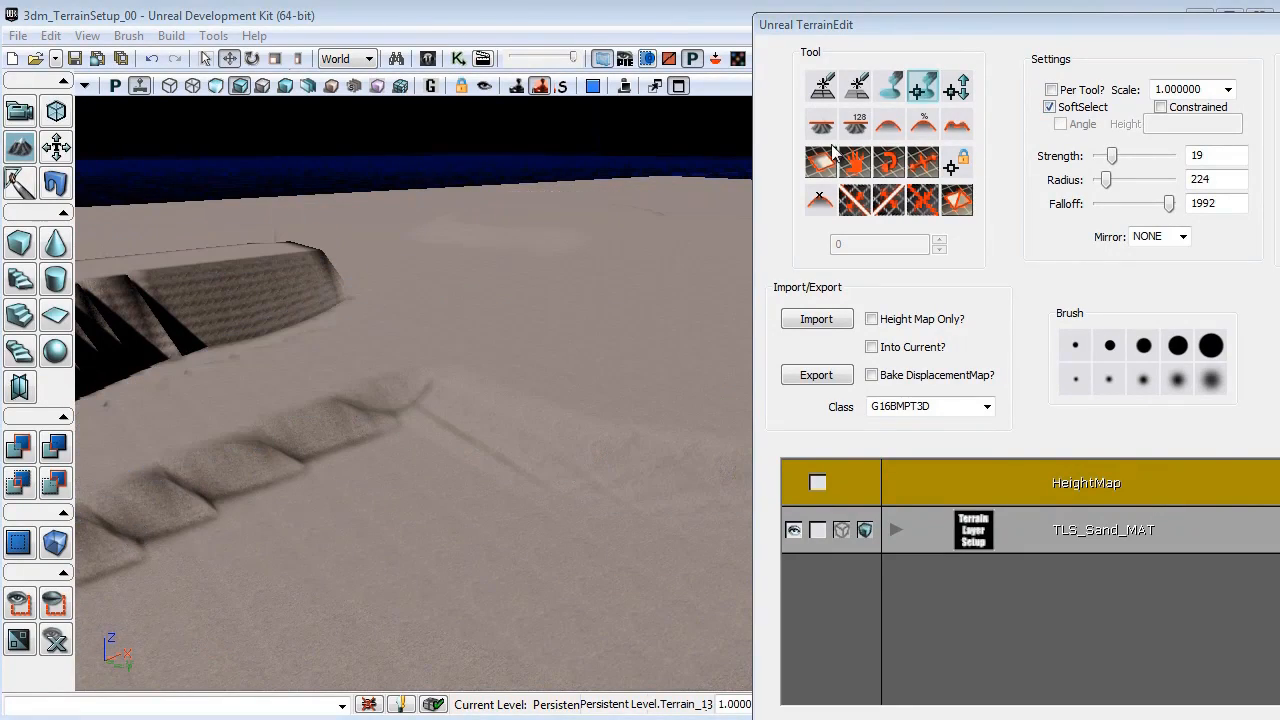
# Turn off SoftSelect and switch from the vertex tool to the Paint tool at the sculpted hills.
pyautogui.click(1057, 111)
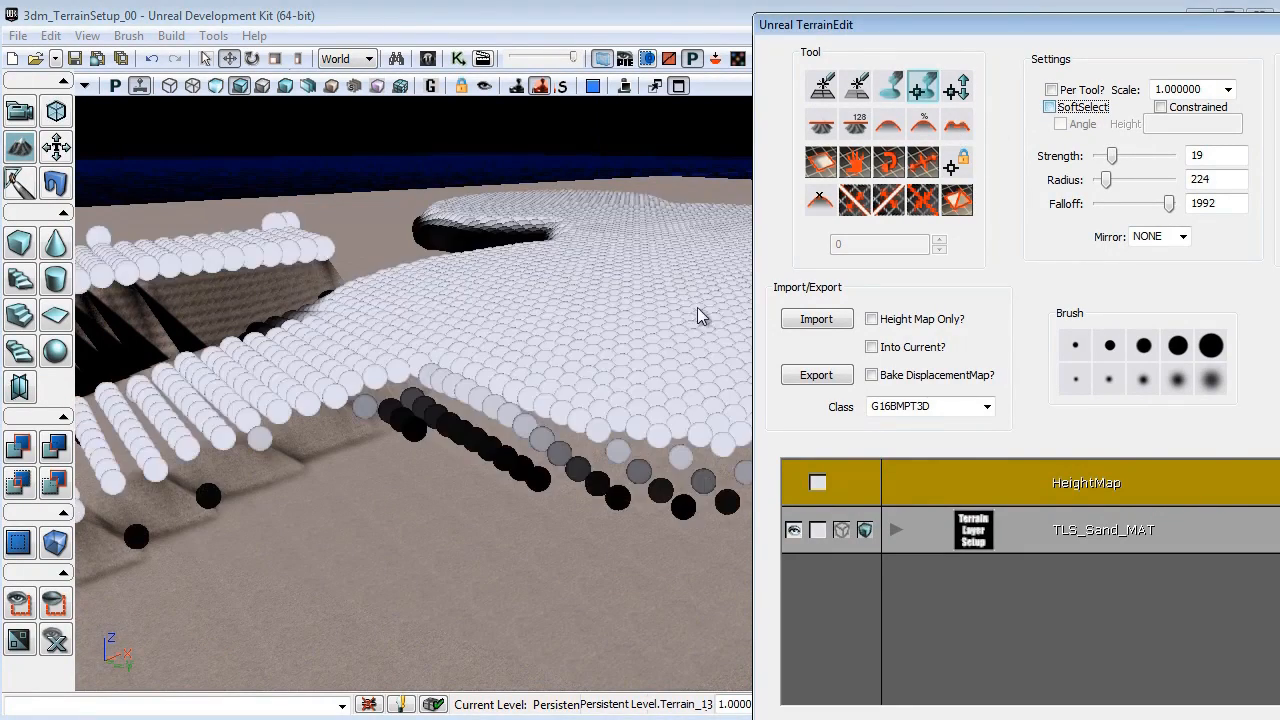
pyautogui.moveTo(549, 384); pyautogui.dragTo(583, 451, button='right')
pyautogui.moveTo(583, 451); pyautogui.dragTo(607, 322)
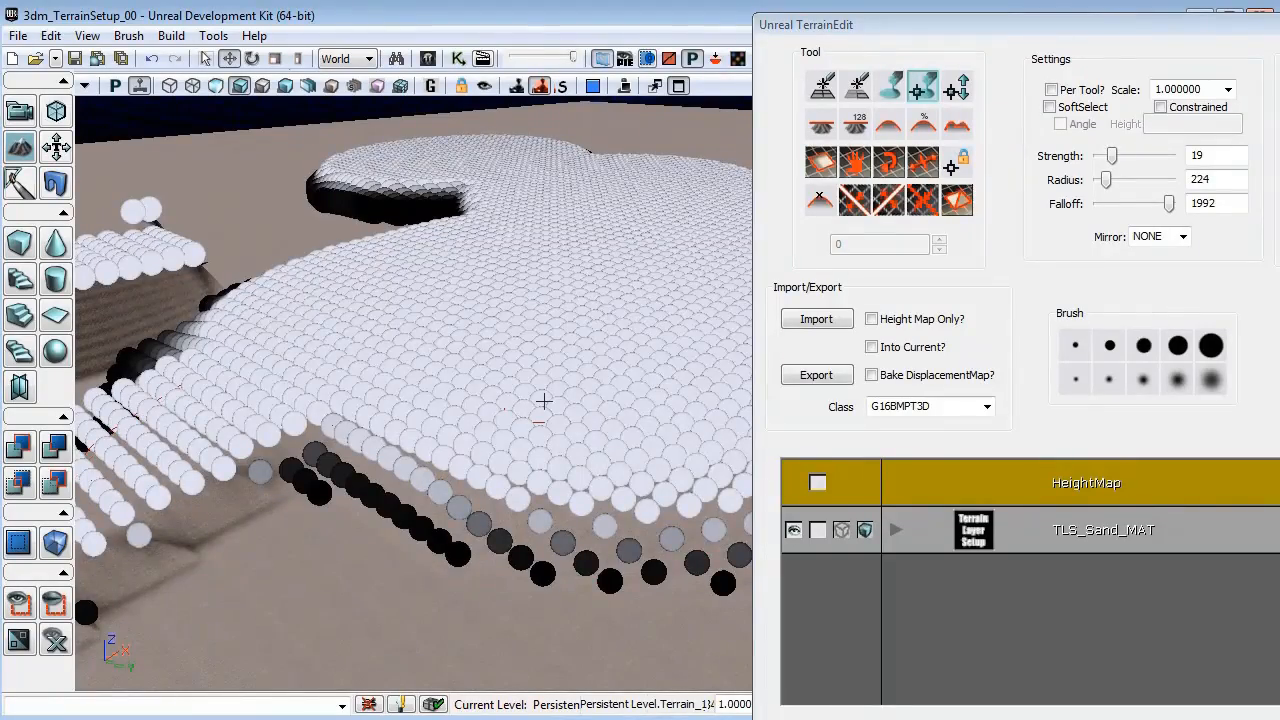
pyautogui.moveTo(552, 455)
pyautogui.mouseDown()
pyautogui.moveTo(760, 430)
pyautogui.moveTo(917, 349)
pyautogui.moveTo(934, 185)
pyautogui.mouseUp()
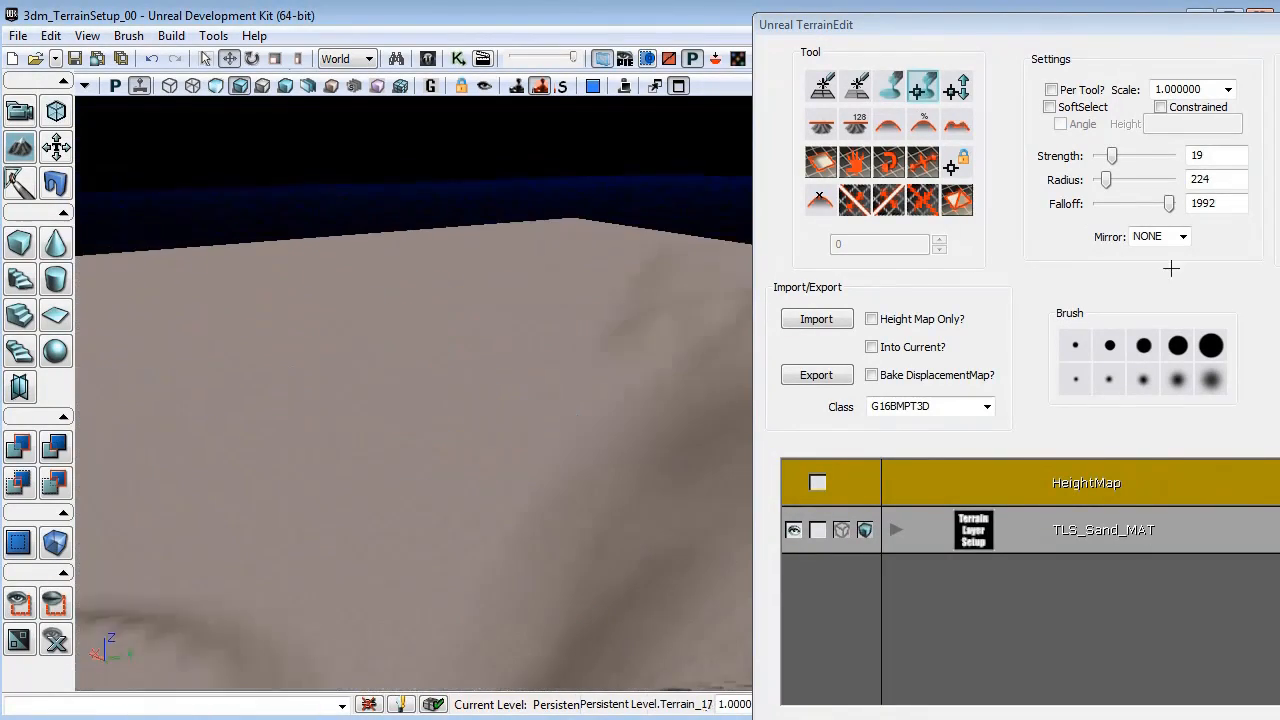
pyautogui.moveTo(1171, 268)
pyautogui.mouseDown()
pyautogui.moveTo(1212, 294)
pyautogui.moveTo(1278, 200)
pyautogui.moveTo(1270, 106)
pyautogui.moveTo(1278, 480)
pyautogui.moveTo(1137, 651)
pyautogui.moveTo(906, 631)
pyautogui.moveTo(885, 650)
pyautogui.mouseUp()
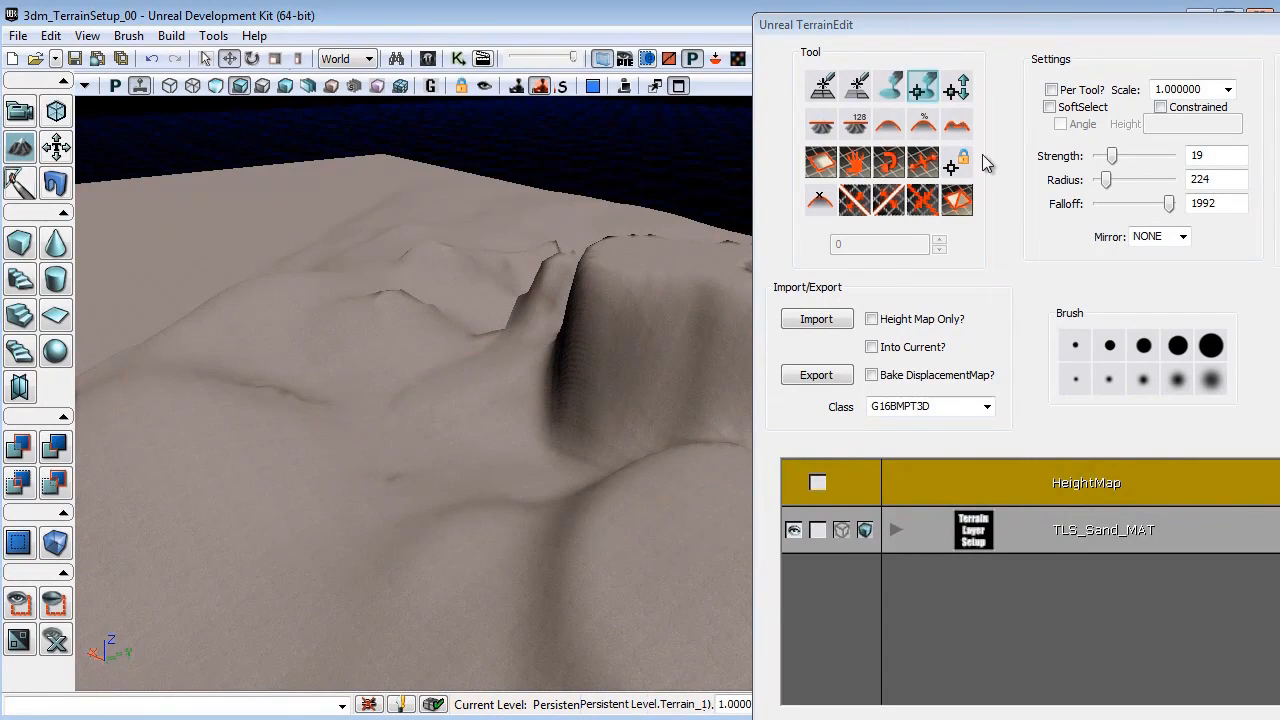
pyautogui.moveTo(437, 334); pyautogui.dragTo(417, 320, button='right')
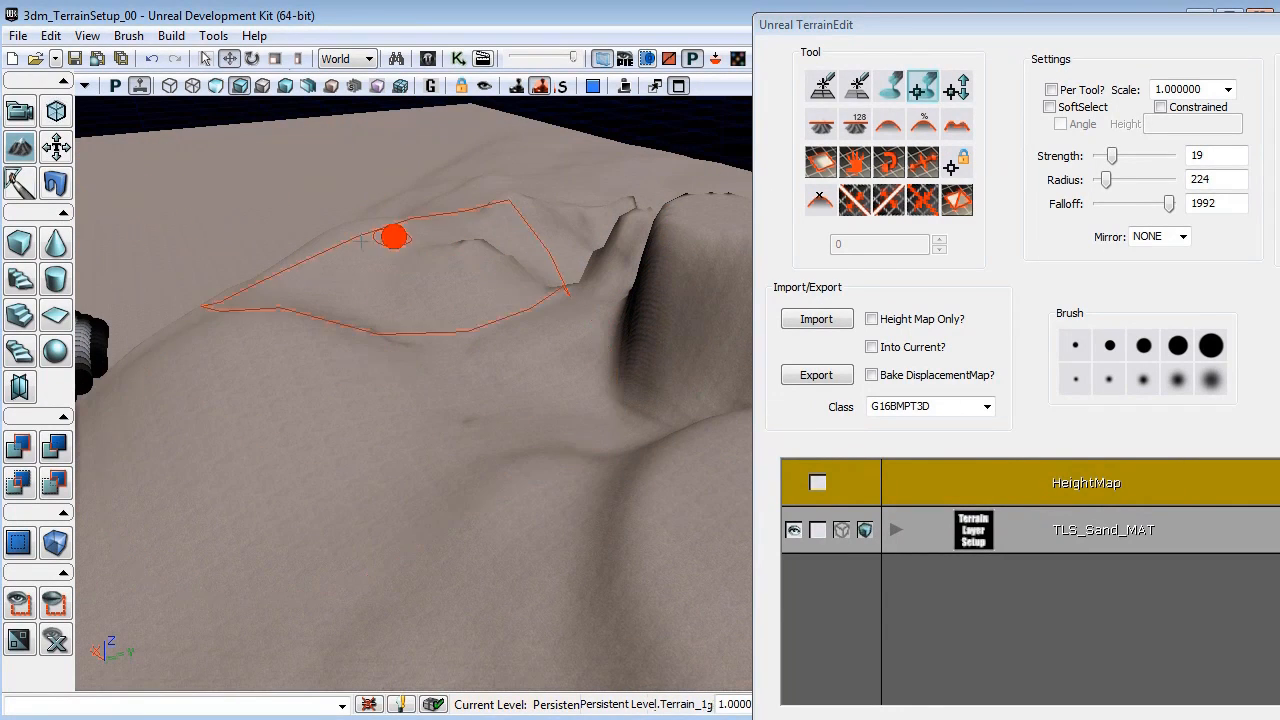
pyautogui.moveTo(394, 237); pyautogui.dragTo(880, 127, button='right')
pyautogui.click(889, 87)
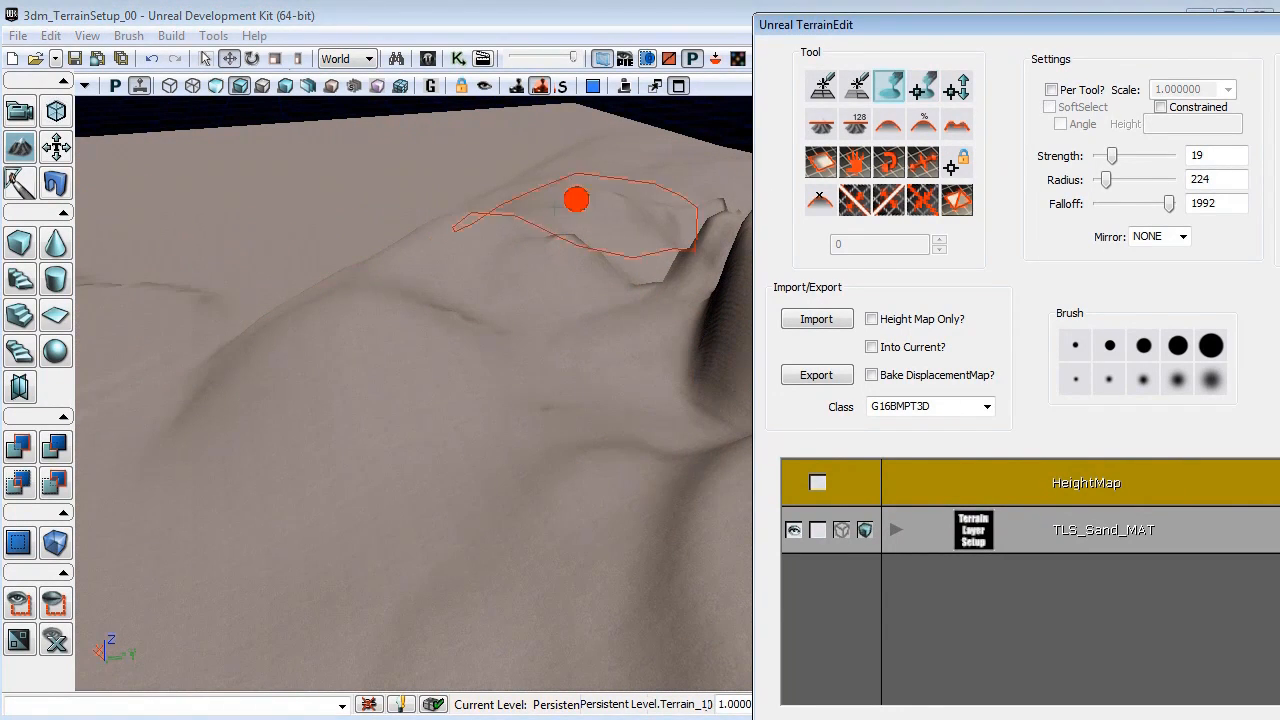
pyautogui.moveTo(516, 229); pyautogui.dragTo(860, 175, button='right')
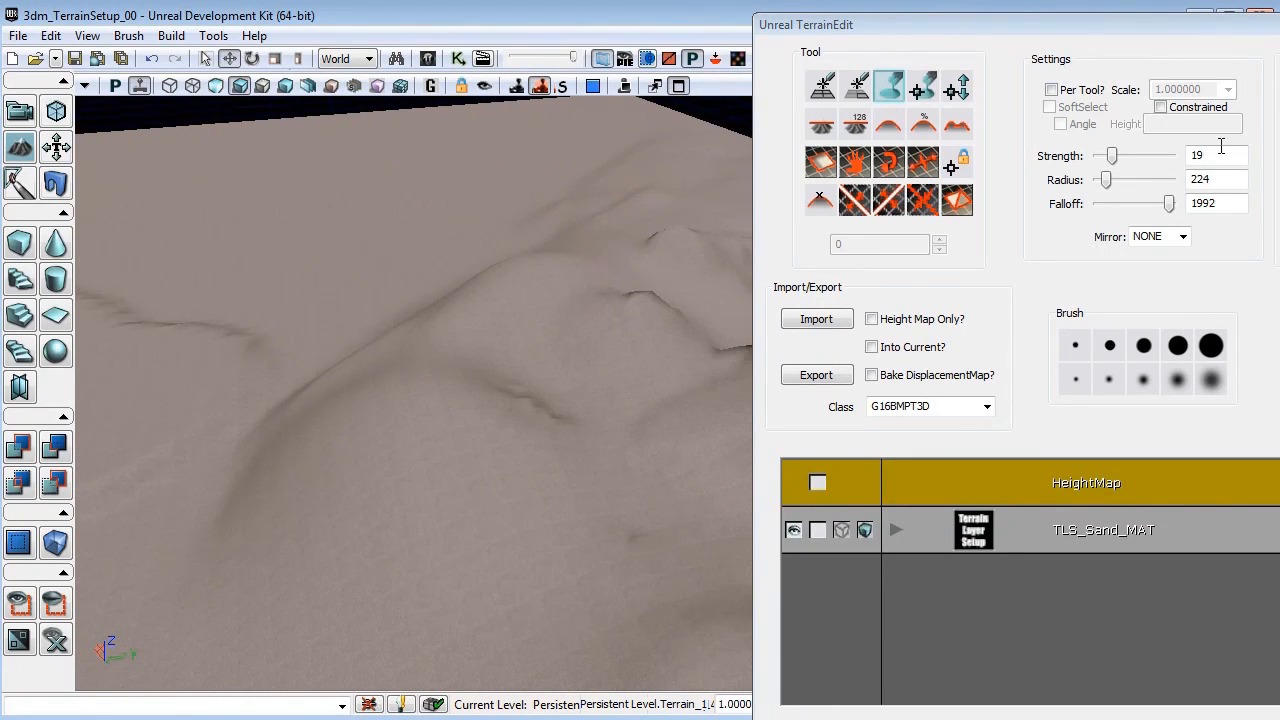
# Enable per-tool settings, give Paint a Strength of 7, Radius of 589 and Falloff of 365, and compare them with Smooth's settings.
pyautogui.click(1052, 90)
pyautogui.moveTo(1106, 180); pyautogui.dragTo(1141, 204)
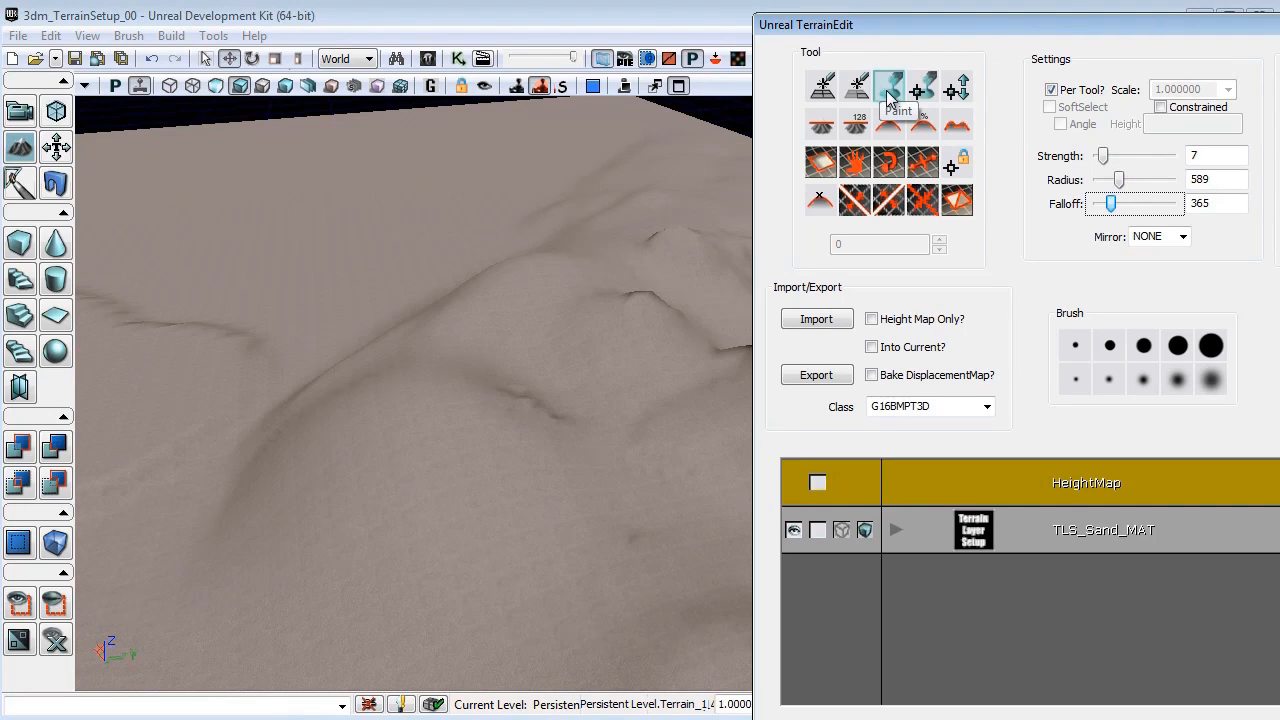
pyautogui.click(888, 125)
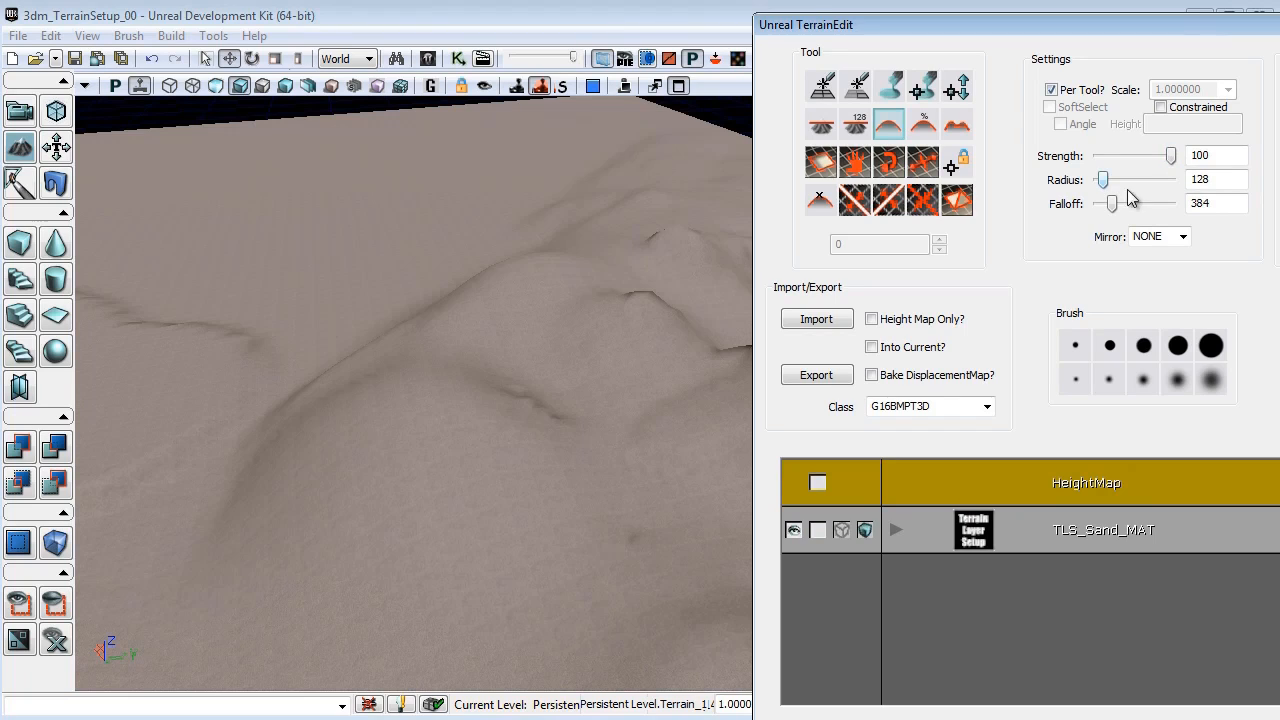
# Turn off the per-tool settings and share a Strength of 41 between the Paint and Smooth tools.
pyautogui.click(890, 88)
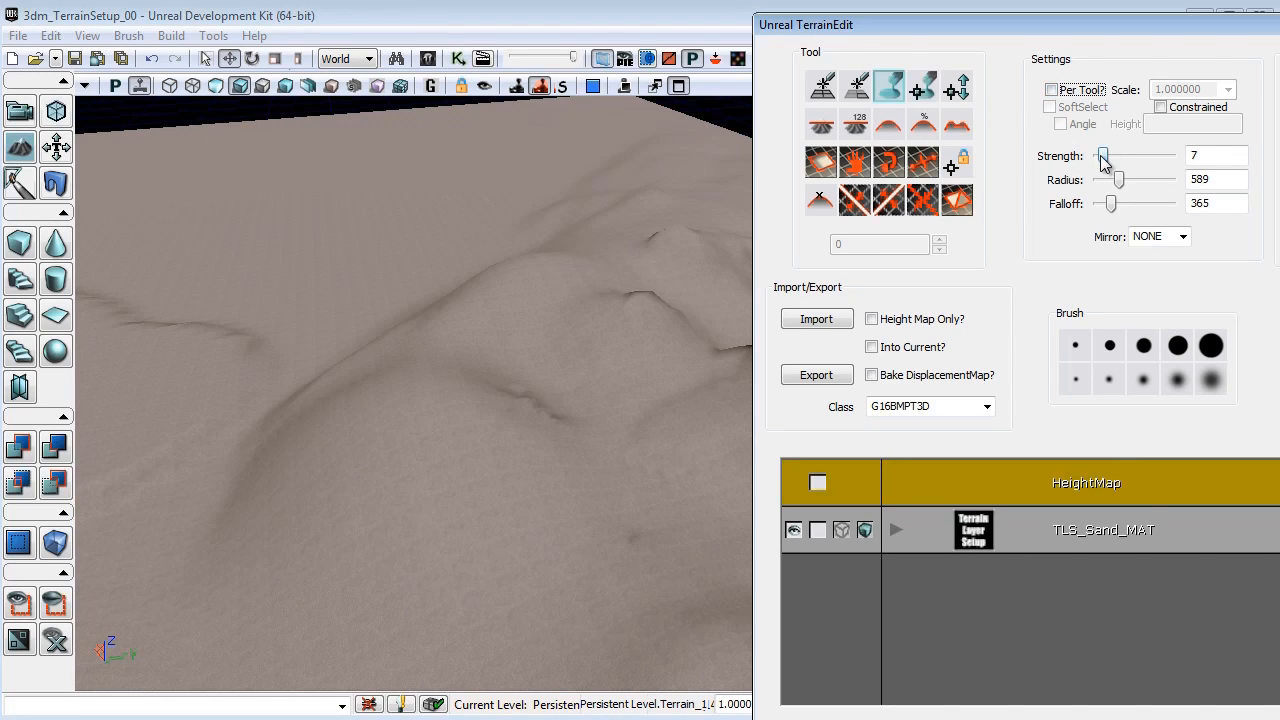
pyautogui.click(889, 127)
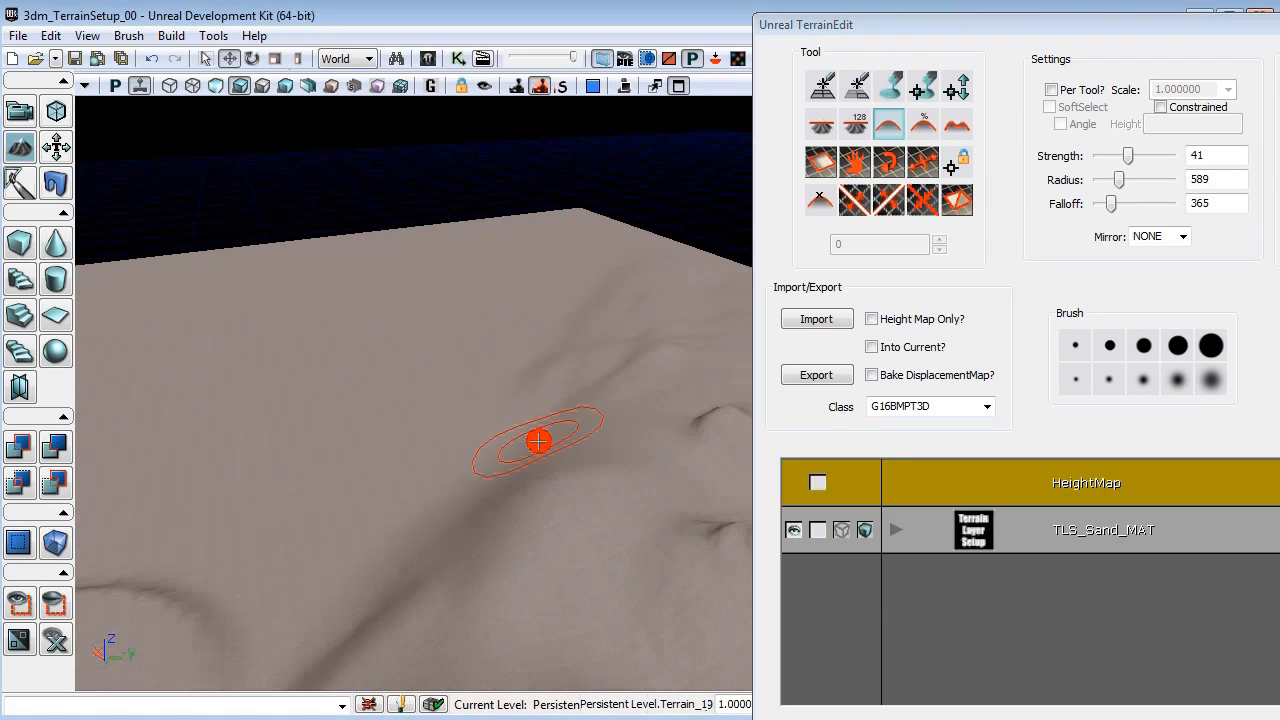
# Save Strength 40, Radius 617 and Falloff 477 as the smallest hard brush's preset, and reload it after trying another preset.
pyautogui.click(1211, 347)
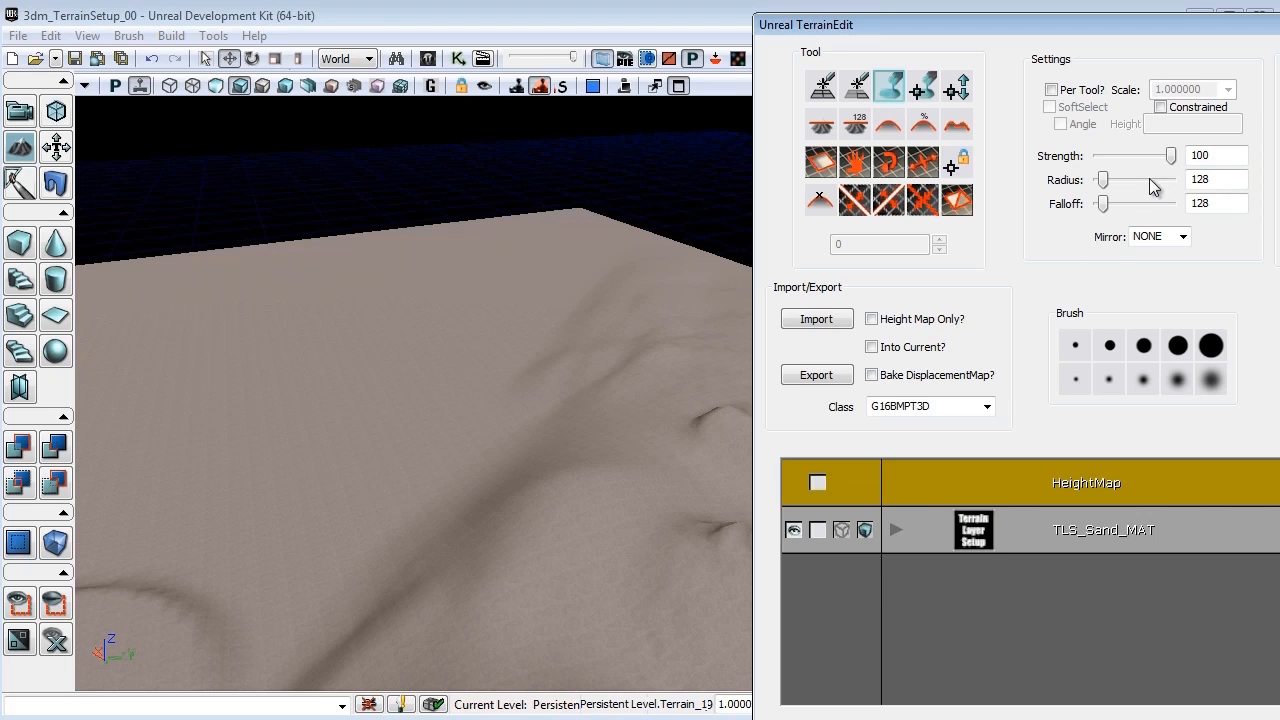
pyautogui.rightClick(1075, 344)
pyautogui.click(1133, 362)
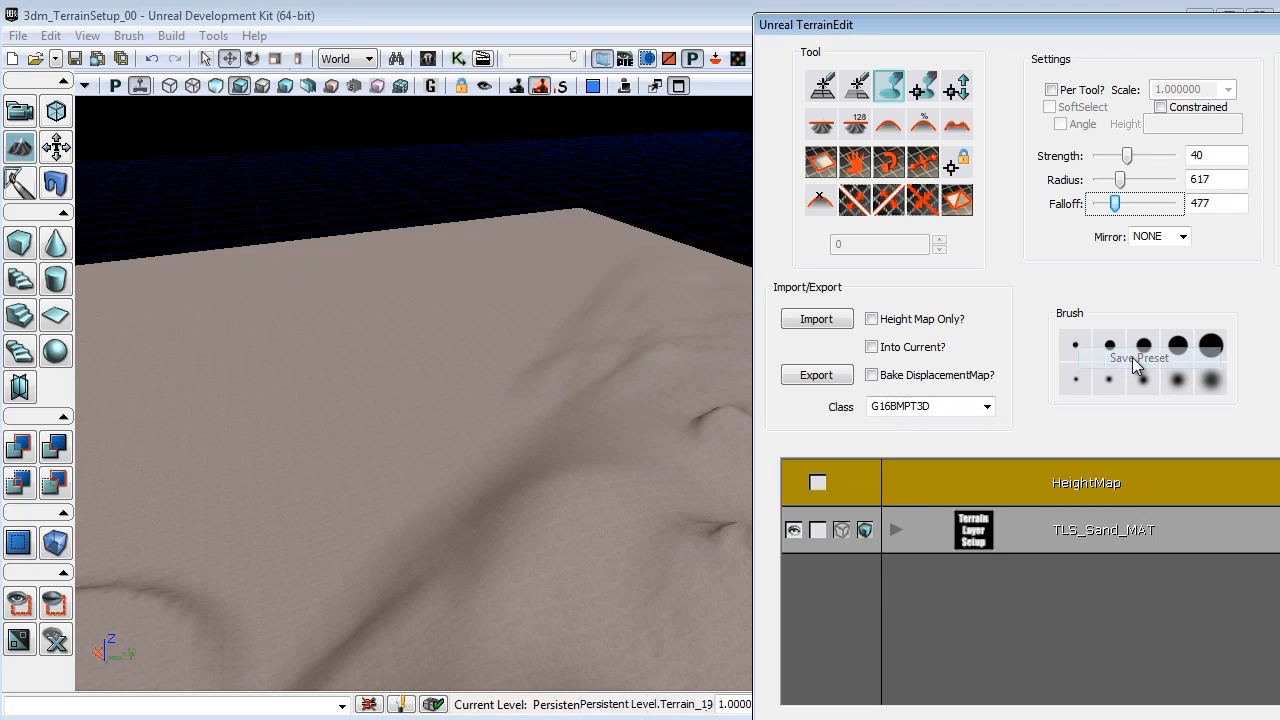
pyautogui.click(1109, 345)
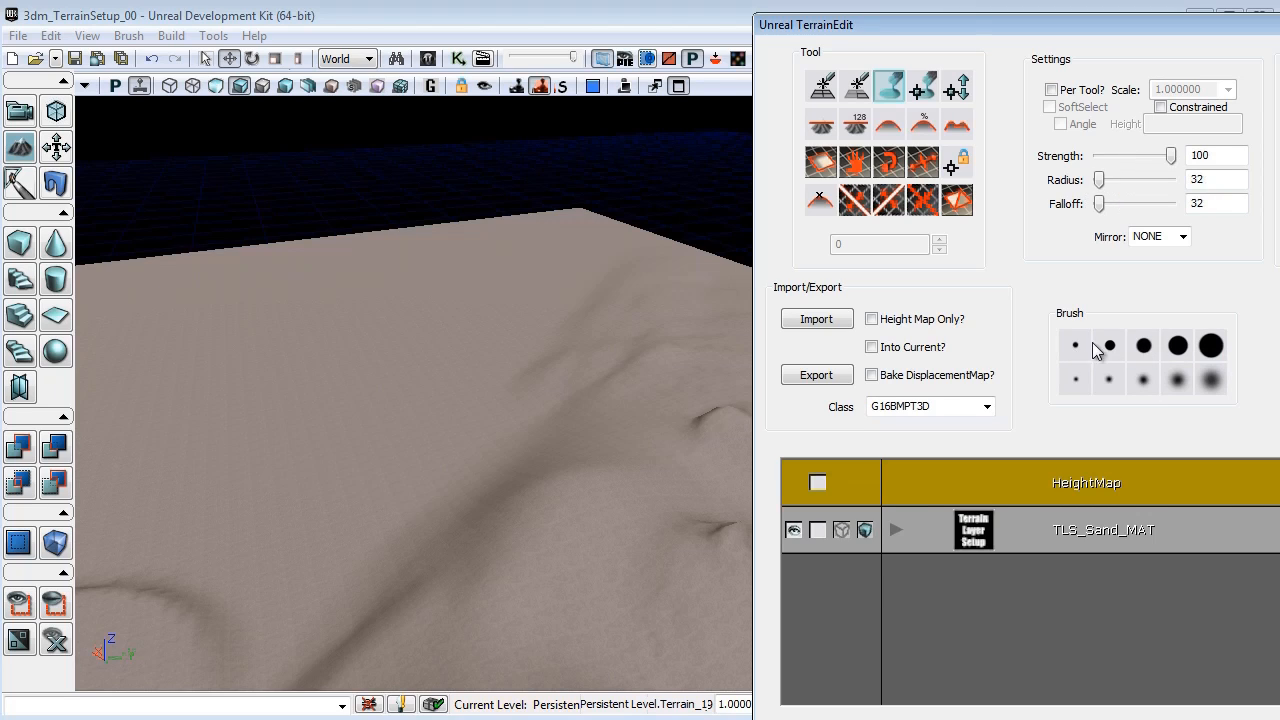
pyautogui.click(1076, 345)
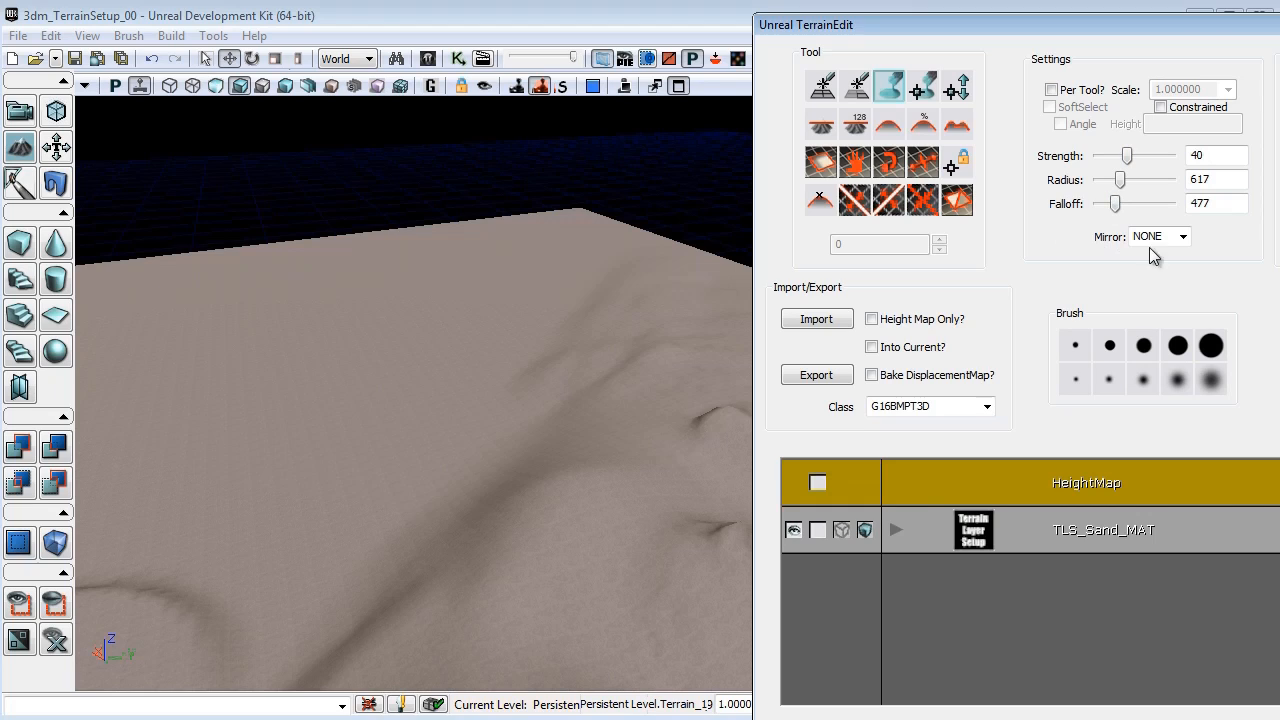
# Set Mirror to X and the Strength to 100, and paint a mirrored pair of mounds with the Paint tool.
pyautogui.click(1182, 237)
pyautogui.moveTo(533, 308)
pyautogui.mouseDown(button='right')
pyautogui.moveTo(460, 360)
pyautogui.moveTo(129, 346)
pyautogui.moveTo(537, 336)
pyautogui.moveTo(564, 308)
pyautogui.mouseUp(button='right')
pyautogui.moveTo(730, 358)
pyautogui.mouseDown(button='right')
pyautogui.moveTo(700, 300)
pyautogui.moveTo(594, 314)
pyautogui.mouseUp(button='right')
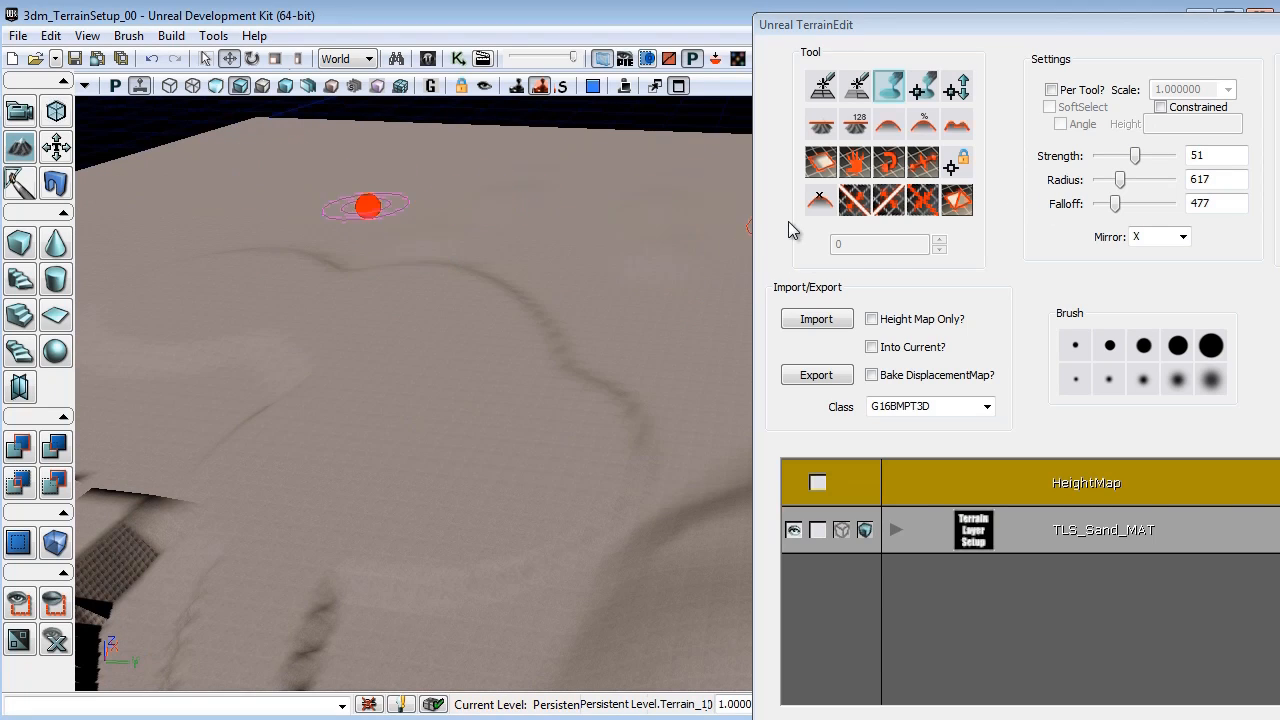
pyautogui.moveTo(1135, 157); pyautogui.dragTo(1151, 157)
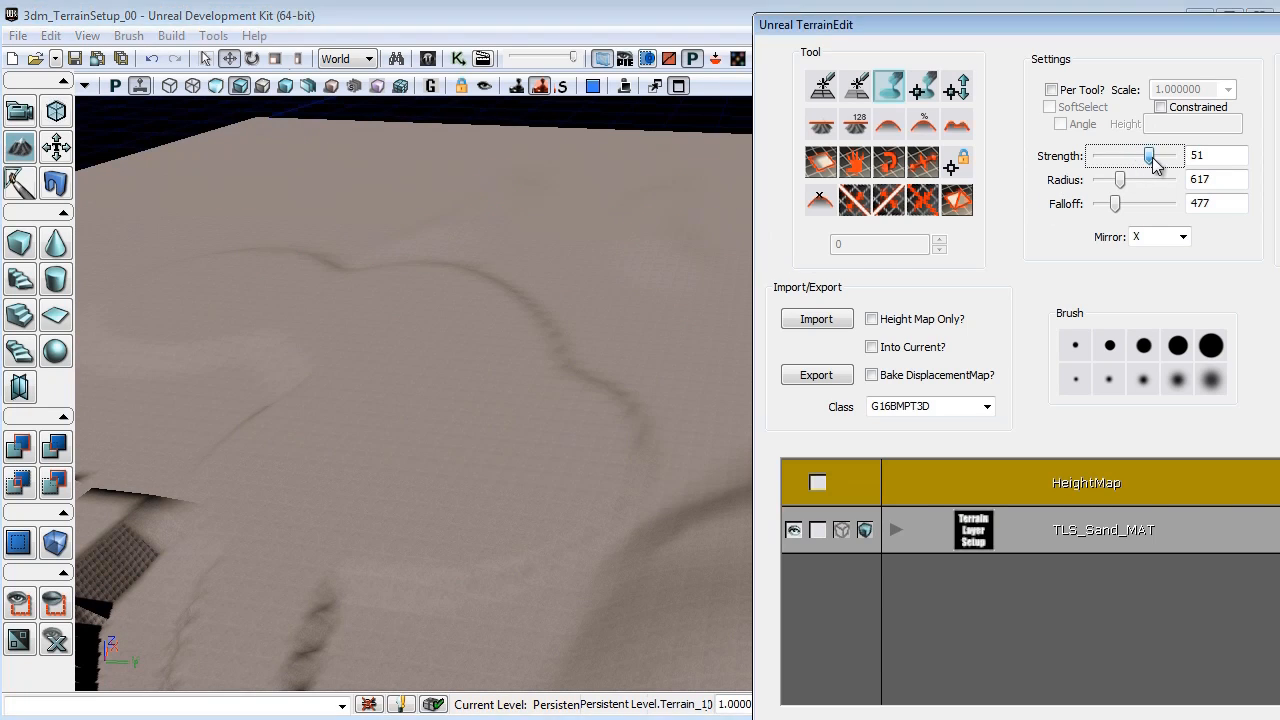
pyautogui.moveTo(626, 302)
pyautogui.keyDown('ctrl'); pyautogui.mouseDown()
pyautogui.moveTo(667, 202)
pyautogui.moveTo(635, 236)
pyautogui.moveTo(639, 218)
pyautogui.moveTo(689, 171)
pyautogui.moveTo(731, 180)
pyautogui.moveTo(674, 189)
pyautogui.moveTo(609, 260)
pyautogui.mouseUp(); pyautogui.keyUp('ctrl')
# Try the Y mirror axis for the Paint brush on the terrain.
pyautogui.click(1165, 237)
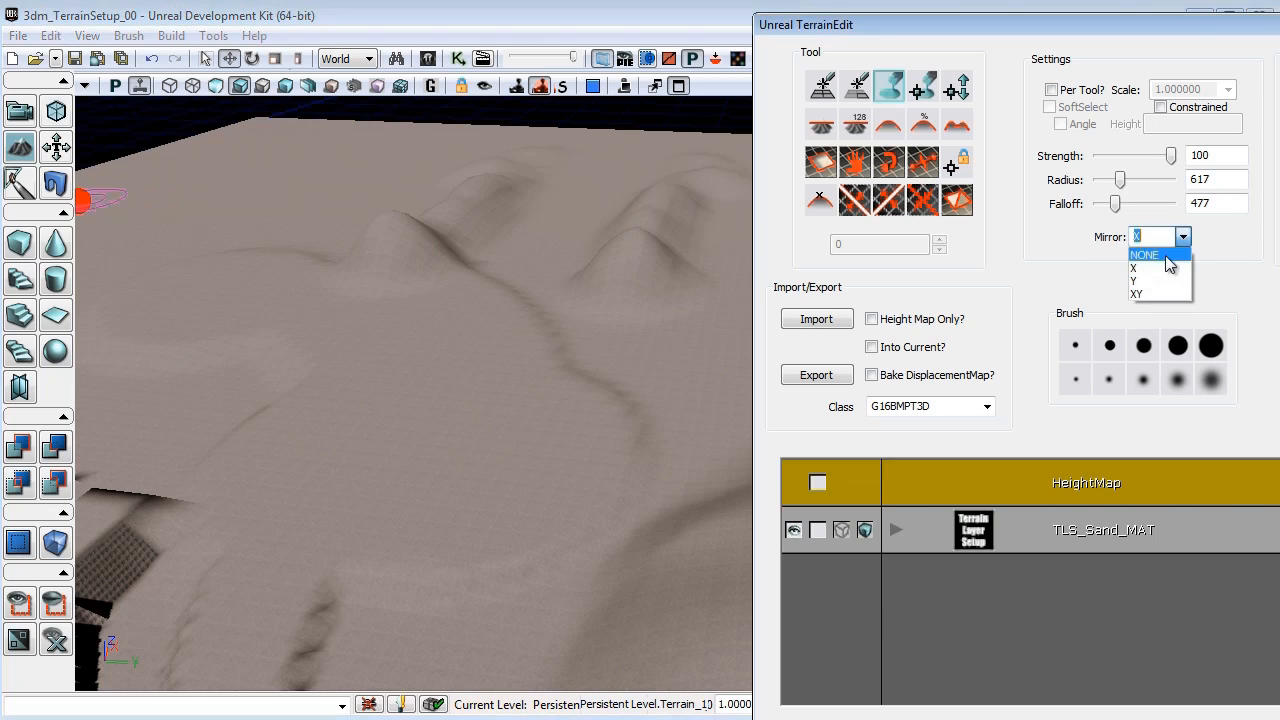
pyautogui.click(1161, 282)
pyautogui.moveTo(594, 296); pyautogui.dragTo(674, 272)
# Set Mirror to XY and paint further ridges in front of the existing mounds, mirrored across both axes.
pyautogui.click(1160, 237)
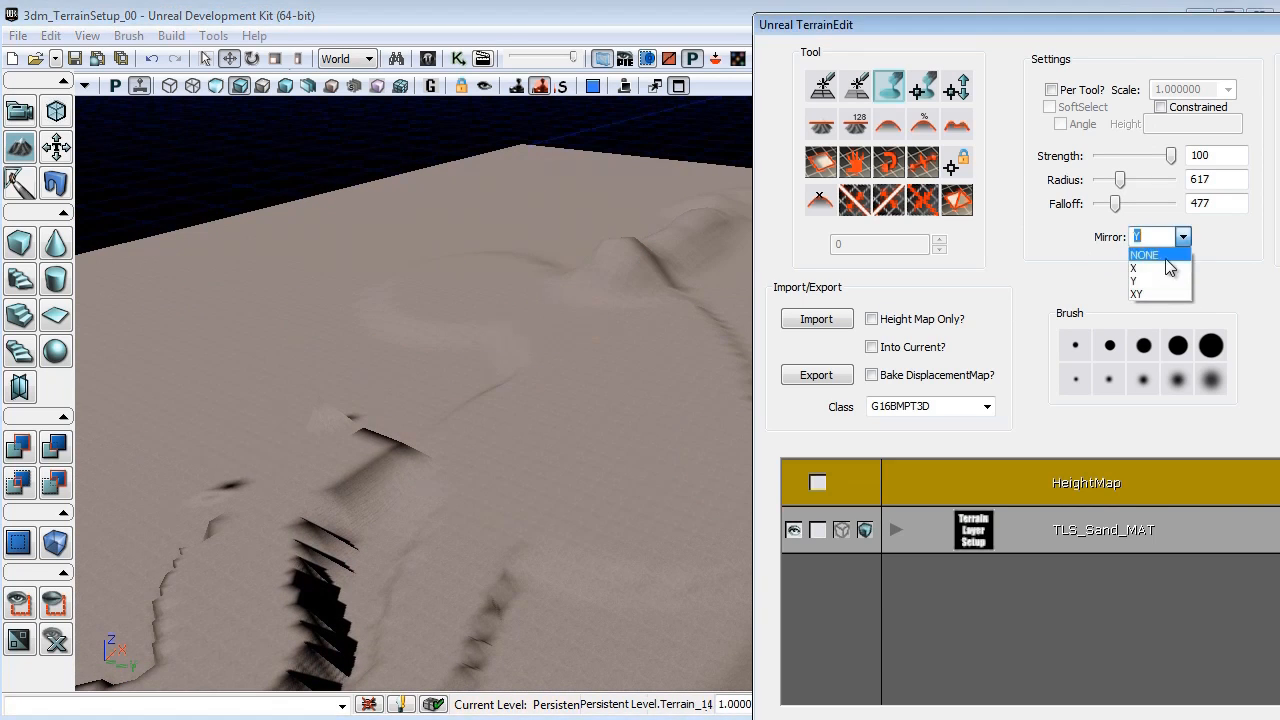
pyautogui.click(1160, 296)
pyautogui.moveTo(548, 389)
pyautogui.mouseDown()
pyautogui.moveTo(680, 377)
pyautogui.moveTo(463, 334)
pyautogui.mouseUp()
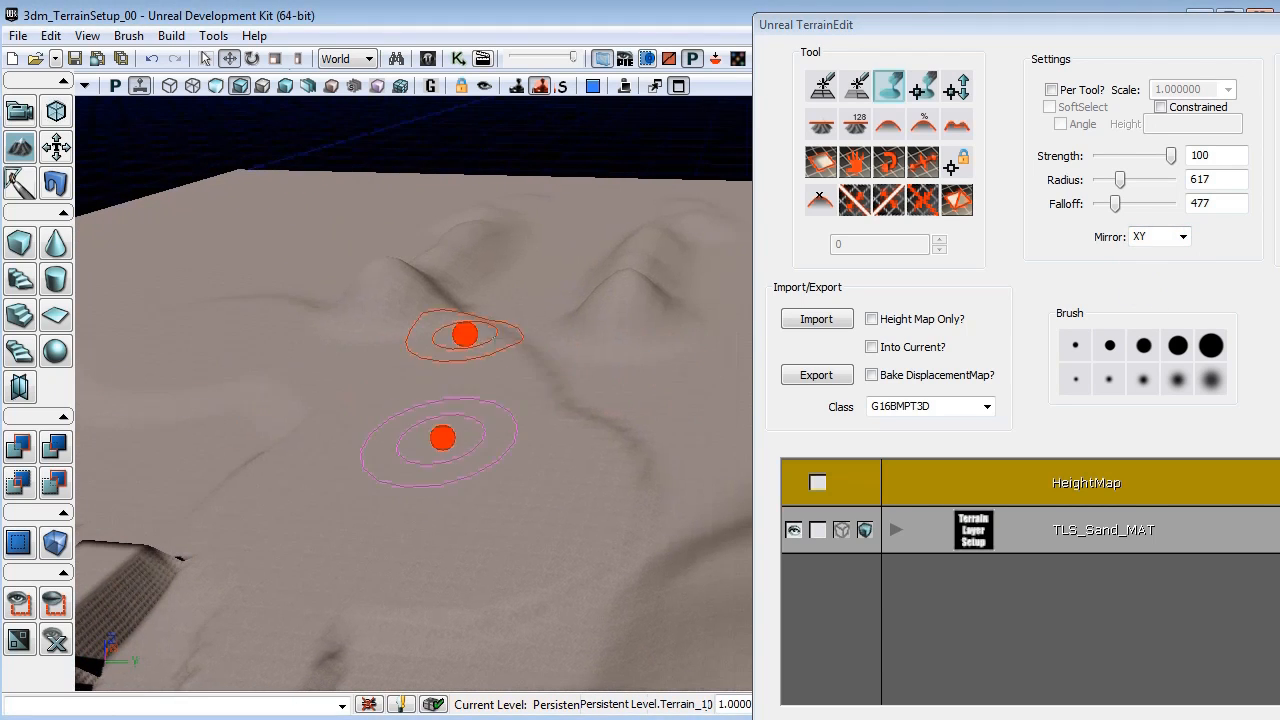
pyautogui.moveTo(498, 461)
pyautogui.keyDown('ctrl'); pyautogui.mouseDown()
pyautogui.moveTo(202, 398)
pyautogui.moveTo(340, 424)
pyautogui.moveTo(606, 427)
pyautogui.moveTo(421, 258)
pyautogui.moveTo(355, 362)
pyautogui.moveTo(414, 293)
pyautogui.moveTo(602, 378)
pyautogui.moveTo(656, 343)
pyautogui.moveTo(607, 360)
pyautogui.mouseUp(); pyautogui.keyUp('ctrl')
pyautogui.moveTo(607, 360)
pyautogui.mouseDown(button='right')
pyautogui.moveTo(614, 438)
pyautogui.moveTo(789, 257)
pyautogui.moveTo(458, 430)
pyautogui.moveTo(563, 457)
pyautogui.moveTo(554, 526)
pyautogui.moveTo(457, 457)
pyautogui.mouseUp(button='right')
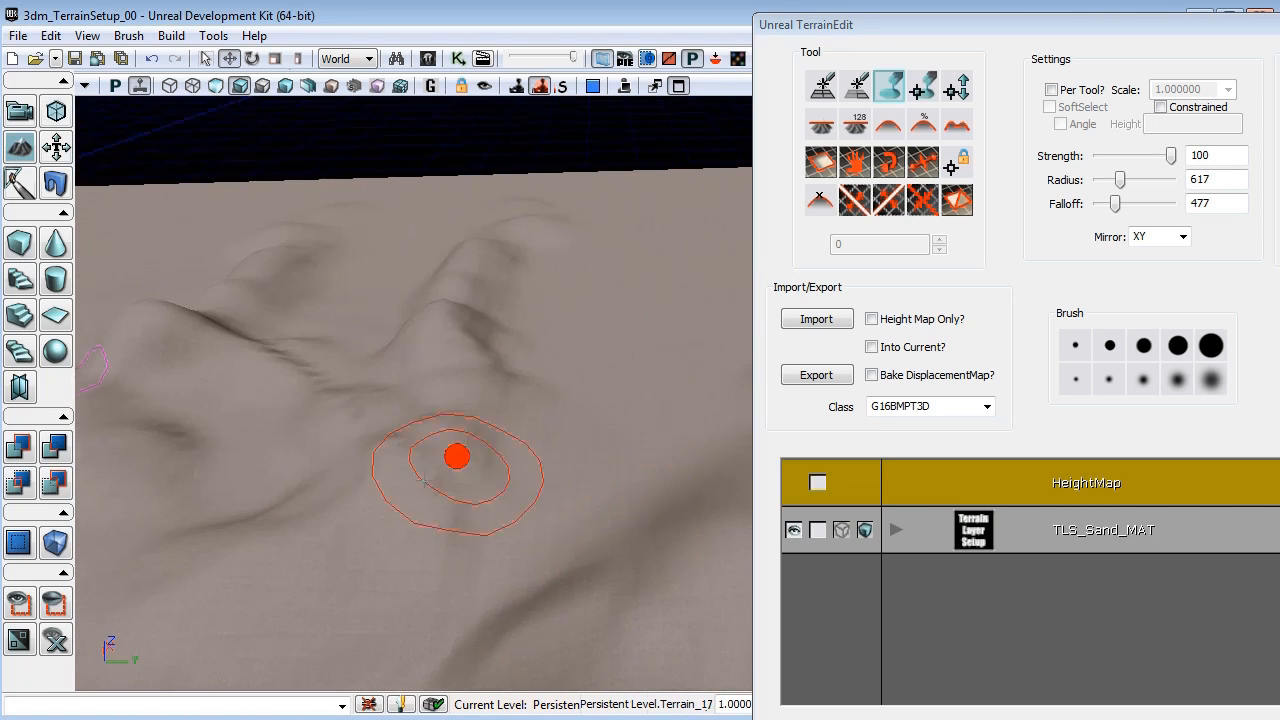
# Set Mirror back to X and paint another curved ridge beside the mirrored mounds.
pyautogui.click(1152, 236)
pyautogui.click(1182, 237)
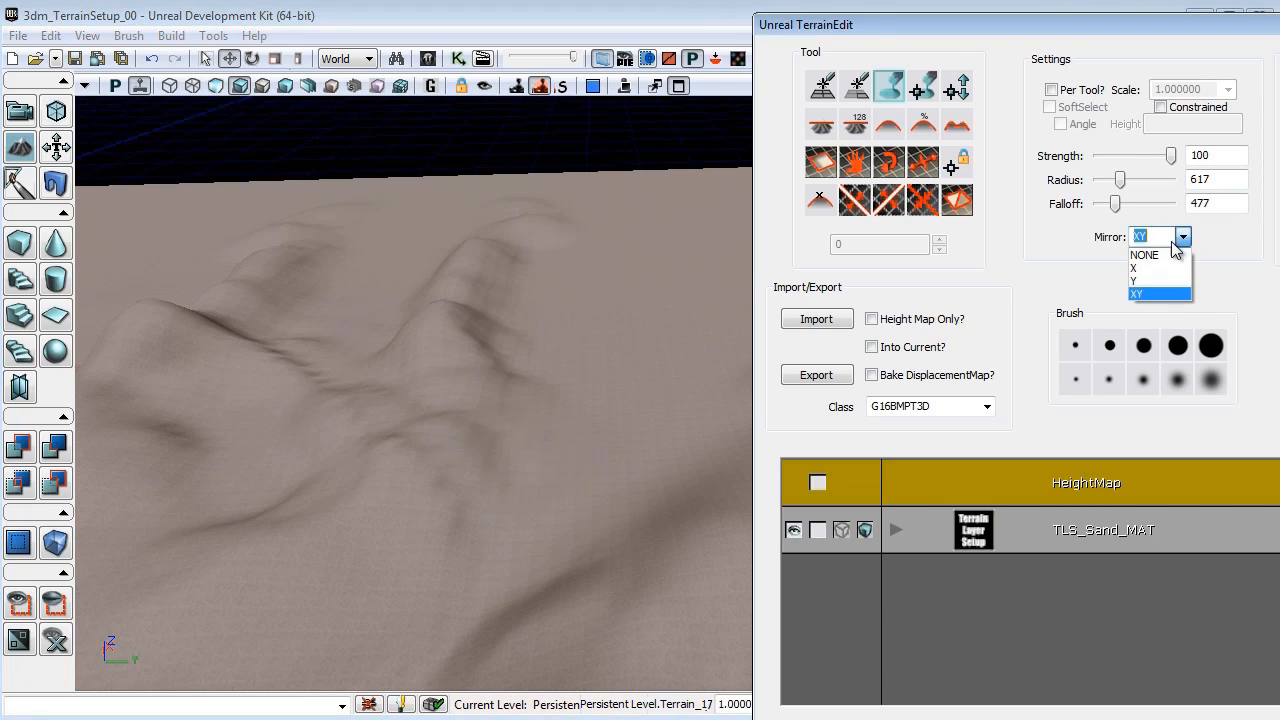
pyautogui.click(1158, 272)
pyautogui.moveTo(374, 437); pyautogui.dragTo(386, 416, button='right')
pyautogui.moveTo(520, 266)
pyautogui.keyDown('ctrl'); pyautogui.mouseDown()
pyautogui.moveTo(594, 331)
pyautogui.moveTo(571, 220)
pyautogui.moveTo(589, 374)
pyautogui.moveTo(541, 237)
pyautogui.moveTo(478, 384)
pyautogui.mouseUp(); pyautogui.keyUp('ctrl')
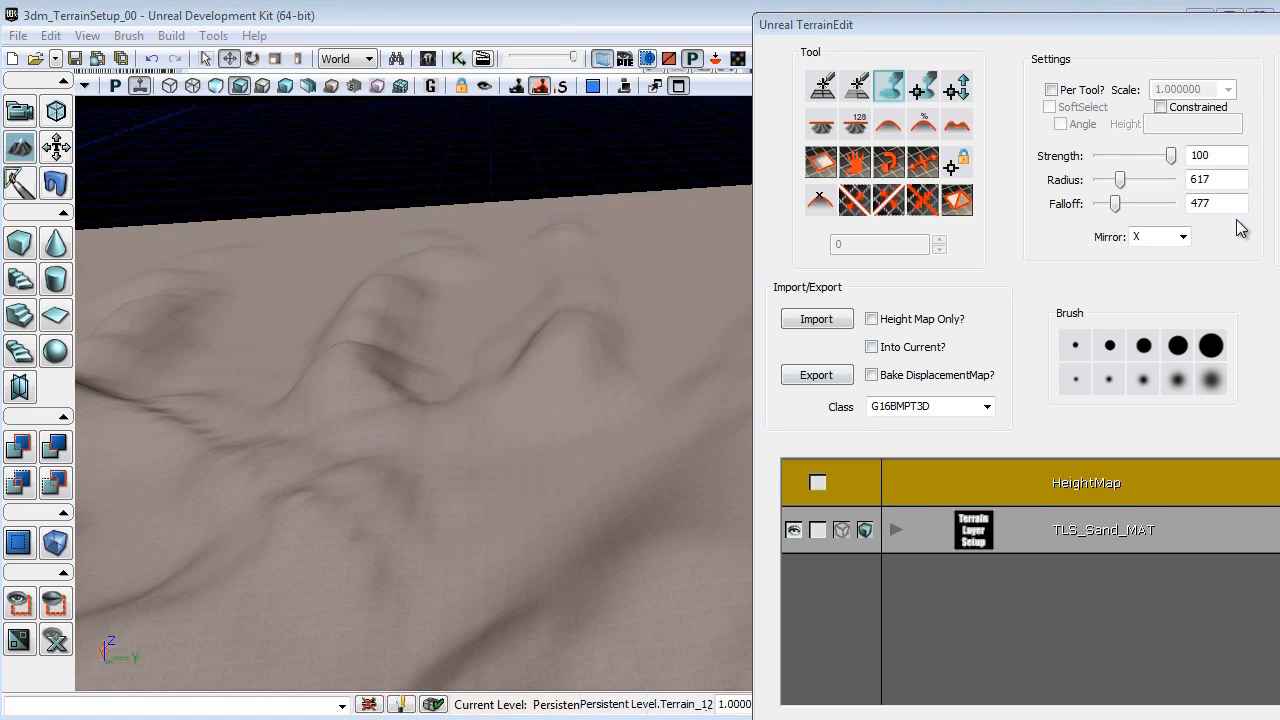
# Set the brush's Mirror option to NONE.
pyautogui.click(1185, 238)
pyautogui.click(1158, 258)
pyautogui.moveTo(640, 330); pyautogui.dragTo(847, 226, button='right')
pyautogui.moveTo(847, 226); pyautogui.dragTo(1277, 655)
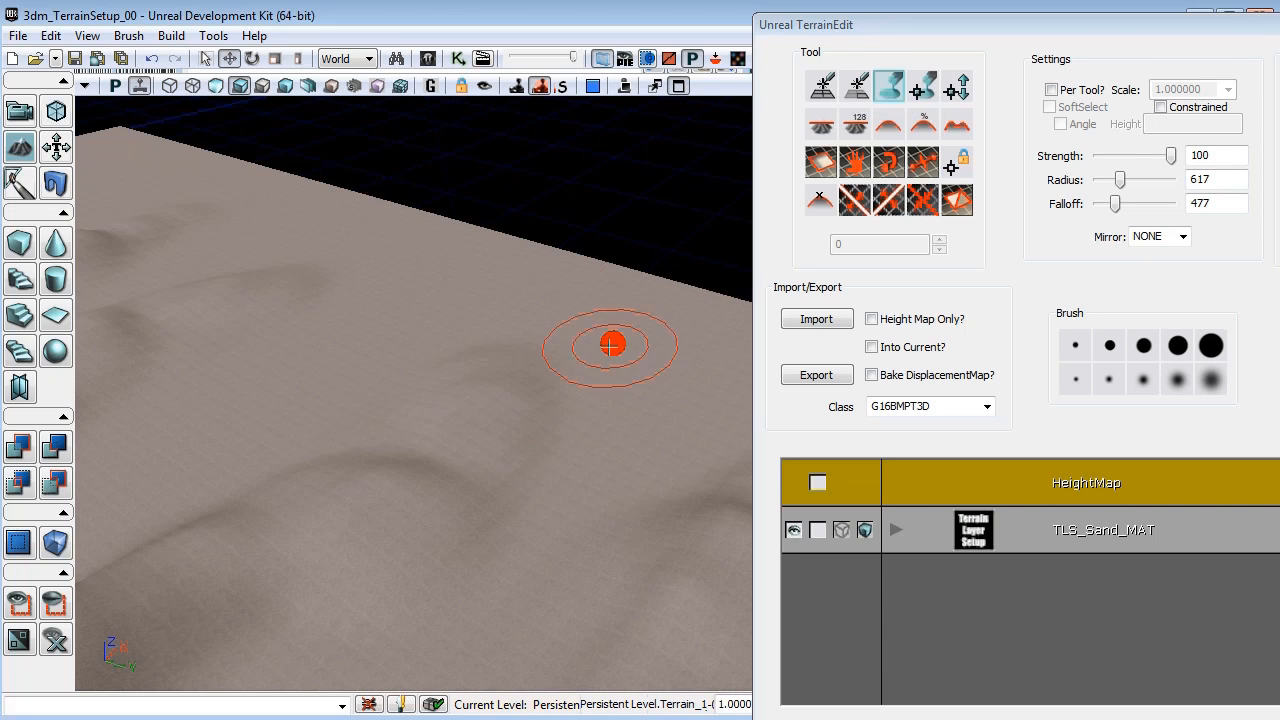
# Switch the viewport to wireframe and add sectors along the terrain's outer edge.
pyautogui.moveTo(606, 346)
pyautogui.mouseDown()
pyautogui.moveTo(577, 386)
pyautogui.moveTo(1208, 320)
pyautogui.mouseUp()
pyautogui.moveTo(441, 434)
pyautogui.mouseDown(button='right')
pyautogui.moveTo(437, 391)
pyautogui.moveTo(483, 506)
pyautogui.moveTo(383, 403)
pyautogui.moveTo(413, 406)
pyautogui.mouseUp(button='right')
pyautogui.click(172, 87)
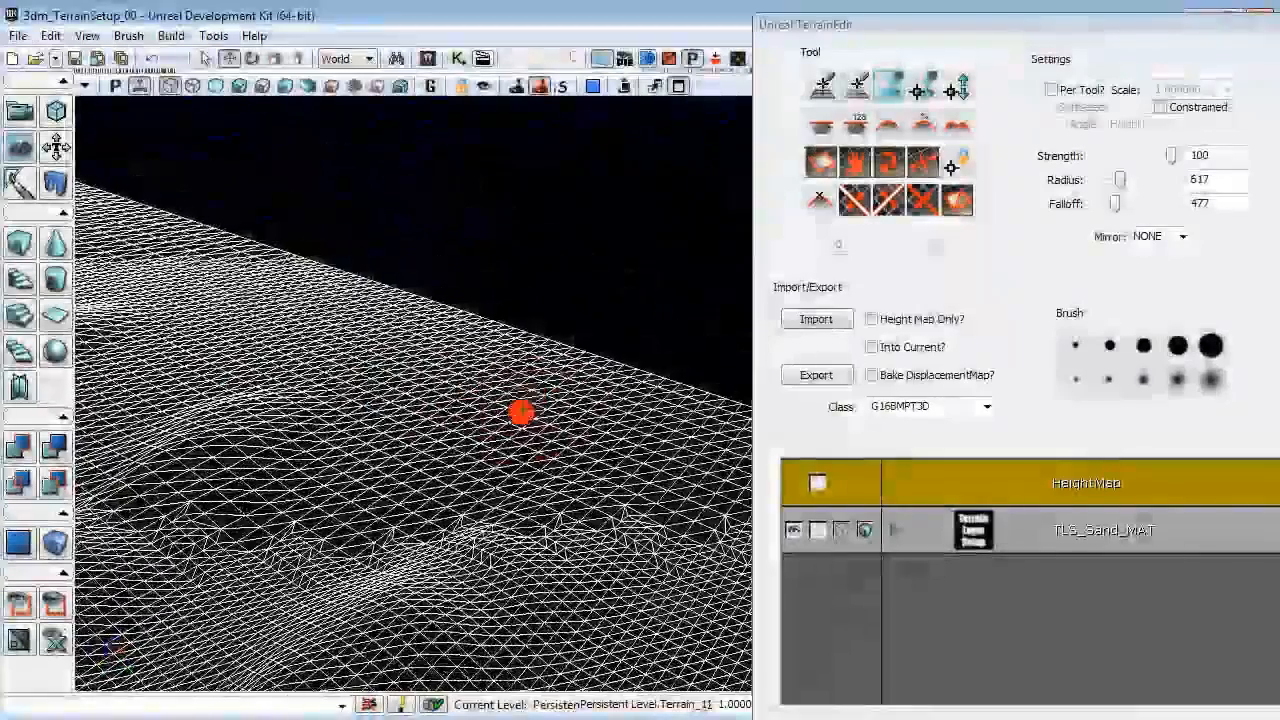
pyautogui.moveTo(520, 414); pyautogui.dragTo(463, 400, button='right')
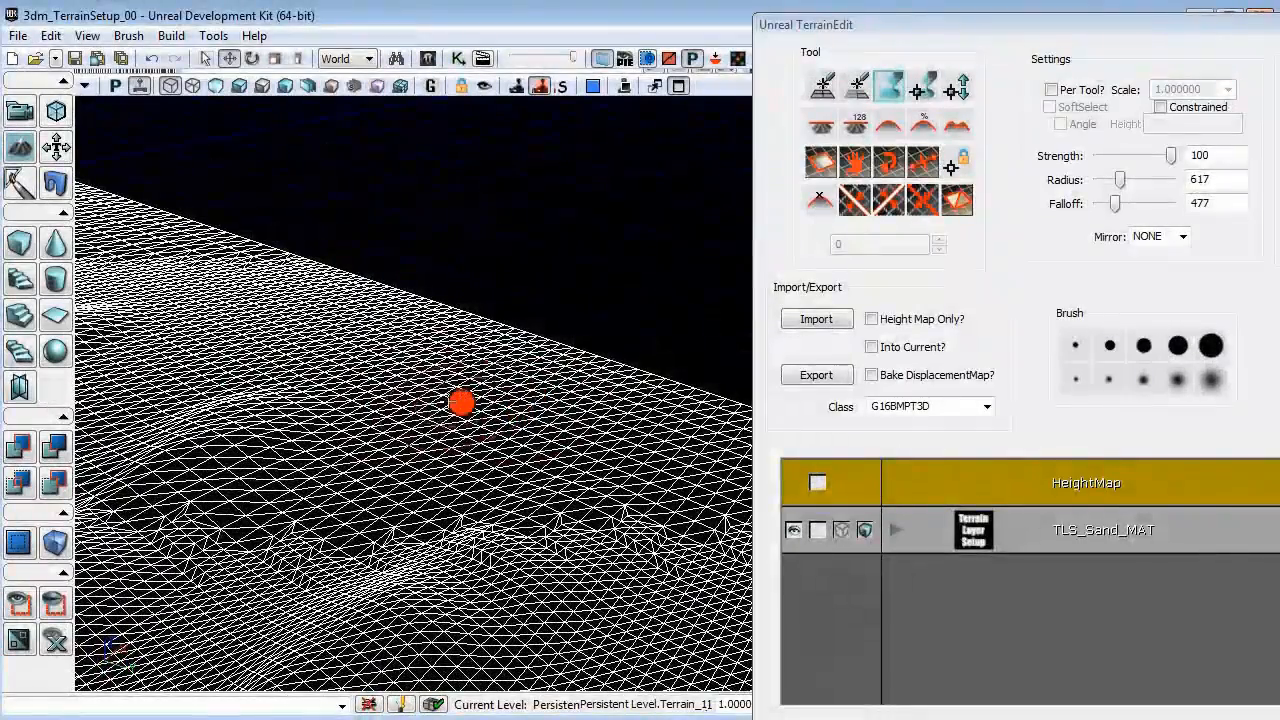
pyautogui.click(822, 88)
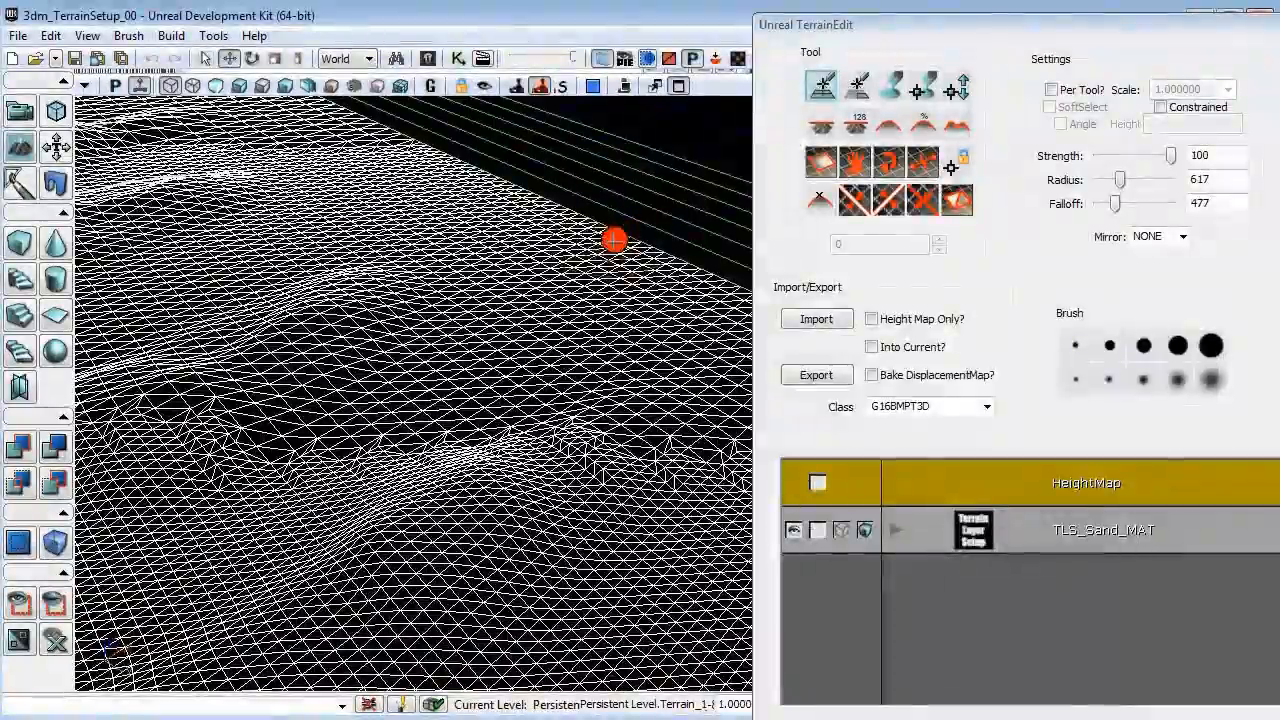
pyautogui.keyDown('ctrl'); pyautogui.click(608, 243); pyautogui.keyUp('ctrl')
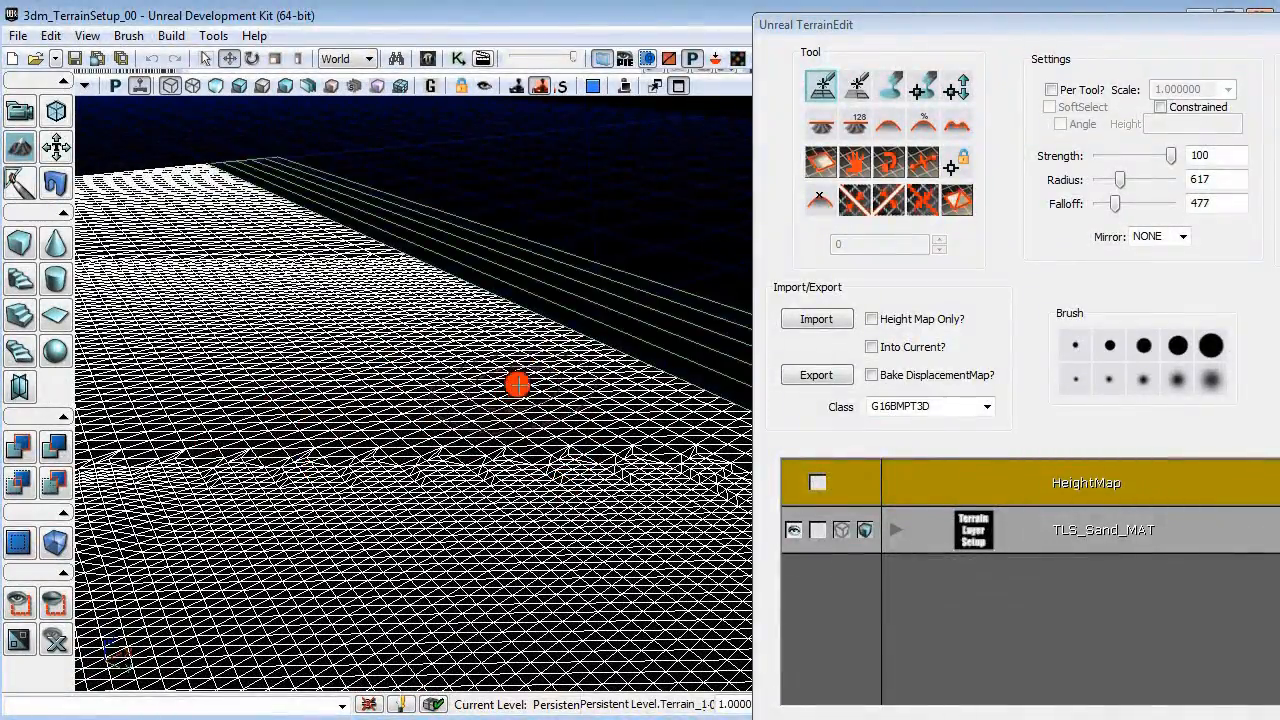
# Check the Num Patches X and Num Patches Y settings in the terrain's properties.
pyautogui.moveTo(575, 366)
pyautogui.mouseDown()
pyautogui.moveTo(483, 428)
pyautogui.moveTo(300, 432)
pyautogui.moveTo(629, 417)
pyautogui.moveTo(700, 427)
pyautogui.mouseUp()
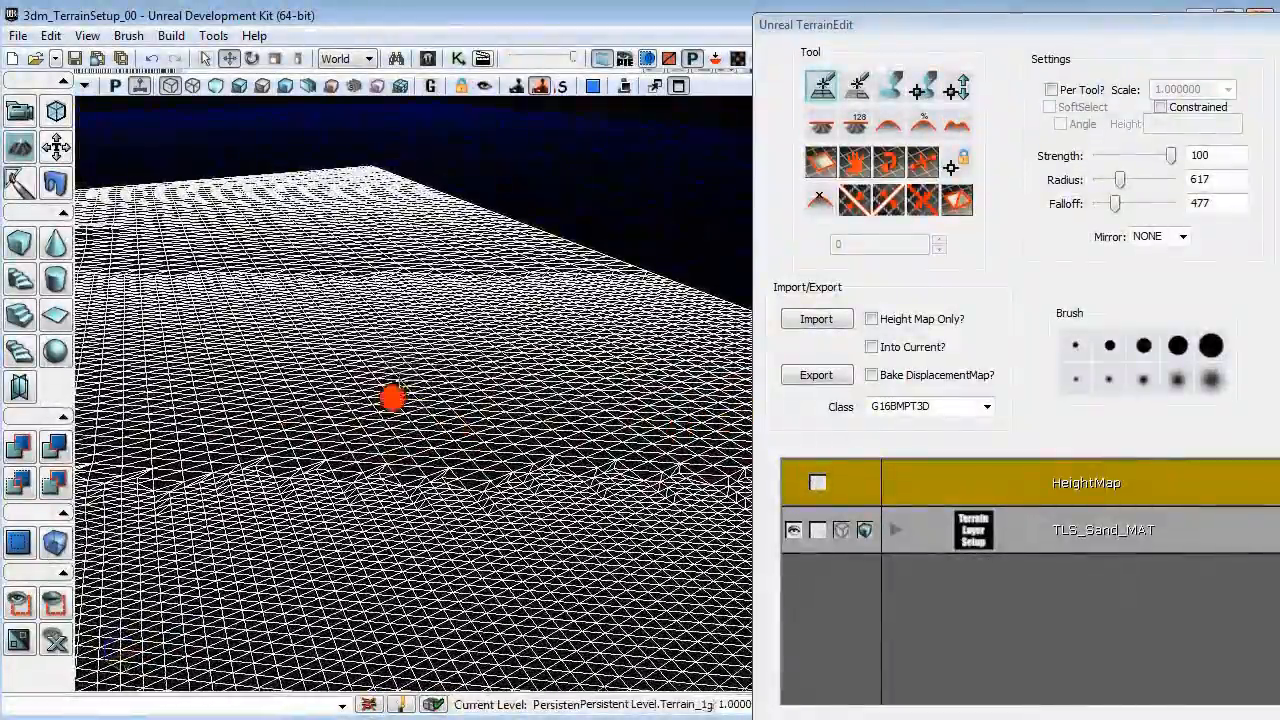
pyautogui.moveTo(516, 328)
pyautogui.mouseDown(button='right')
pyautogui.moveTo(546, 374)
pyautogui.moveTo(491, 351)
pyautogui.mouseUp(button='right')
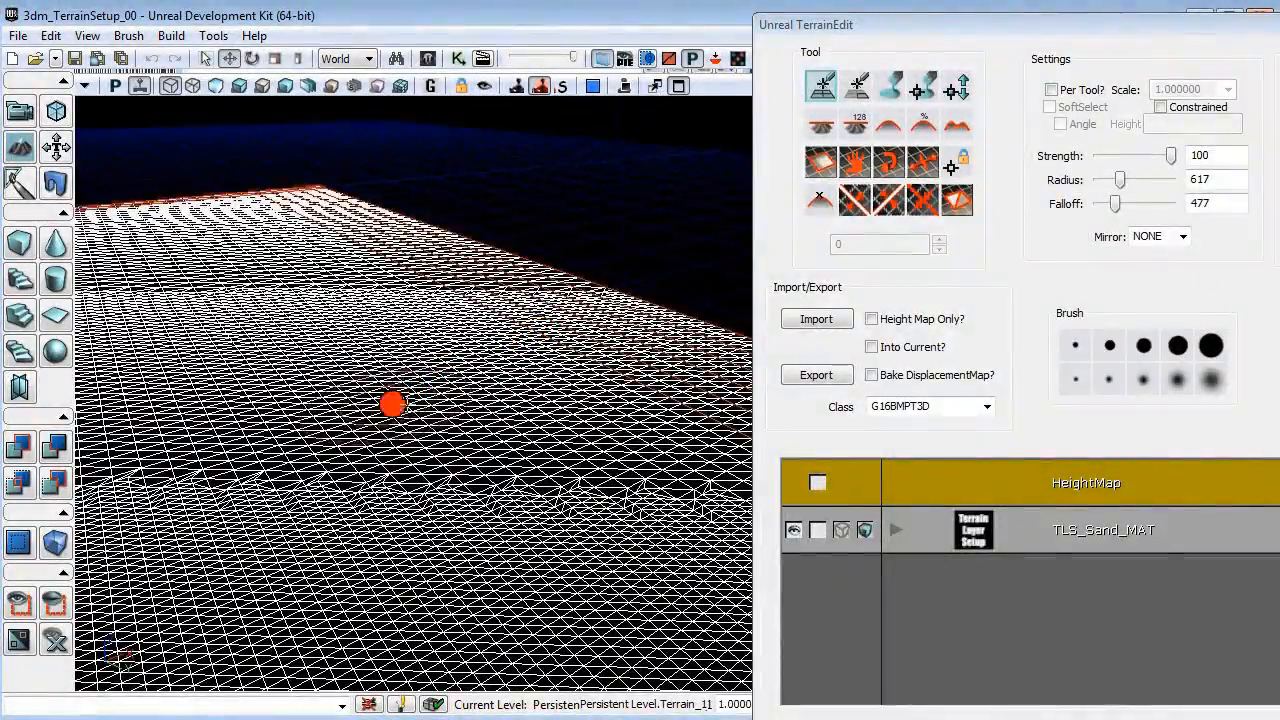
pyautogui.moveTo(372, 356)
pyautogui.mouseDown(button='right')
pyautogui.moveTo(280, 403)
pyautogui.moveTo(314, 429)
pyautogui.mouseUp(button='right')
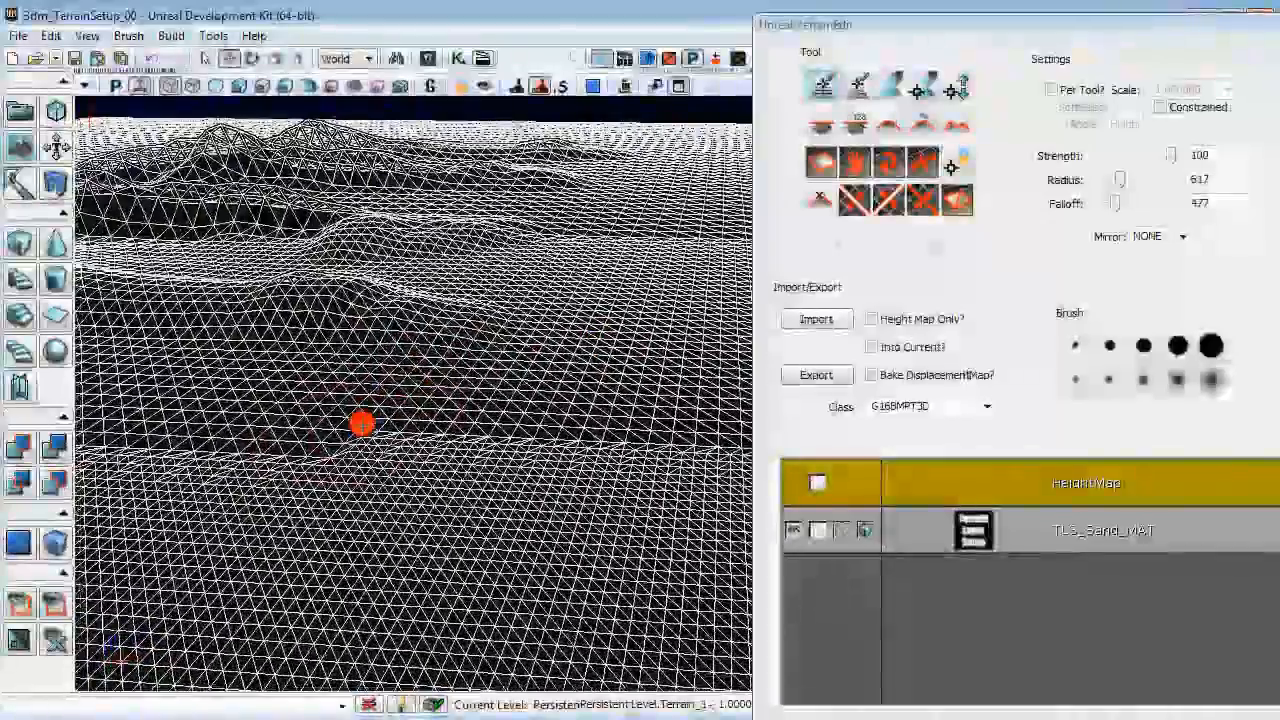
pyautogui.moveTo(360, 423)
pyautogui.mouseDown(button='right')
pyautogui.moveTo(523, 406)
pyautogui.moveTo(380, 369)
pyautogui.moveTo(446, 306)
pyautogui.mouseUp(button='right')
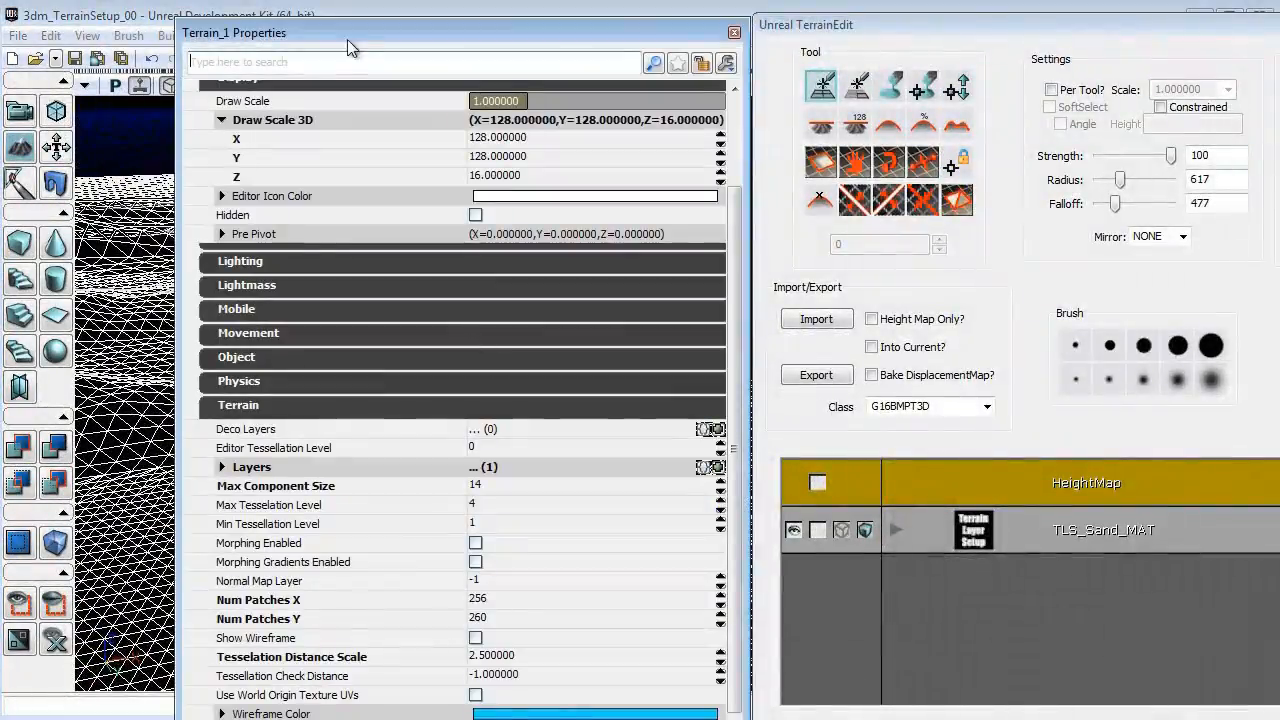
pyautogui.moveTo(347, 39); pyautogui.dragTo(367, 26)
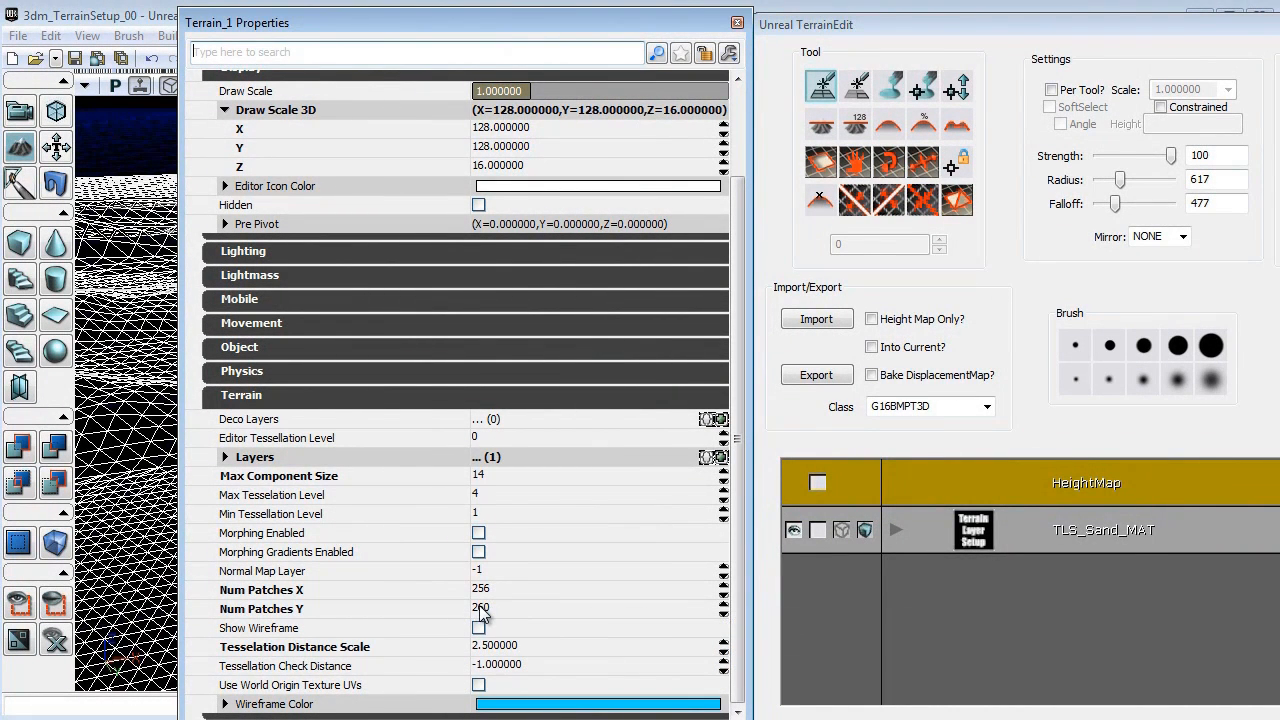
pyautogui.click(737, 22)
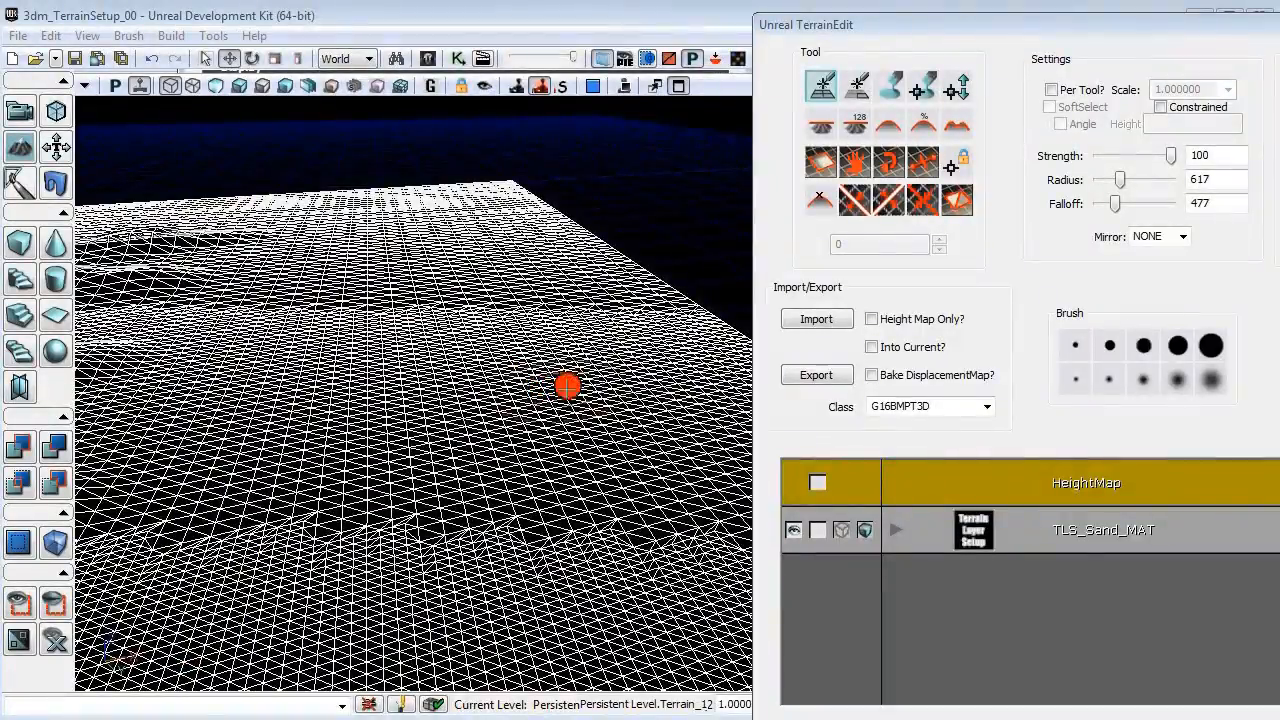
# Switch the viewport to lit shading and split the terrain in two across its flat area.
pyautogui.moveTo(545, 427)
pyautogui.mouseDown()
pyautogui.moveTo(614, 415)
pyautogui.moveTo(661, 372)
pyautogui.moveTo(544, 419)
pyautogui.mouseUp()
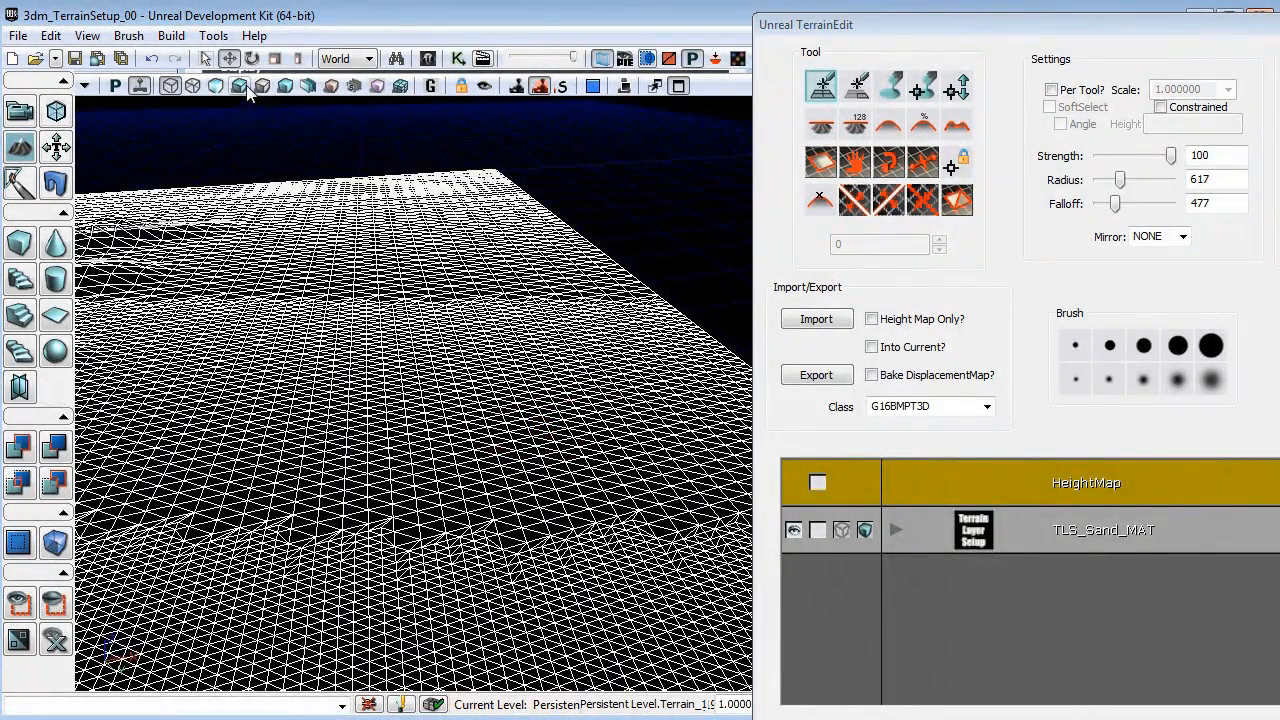
pyautogui.click(243, 87)
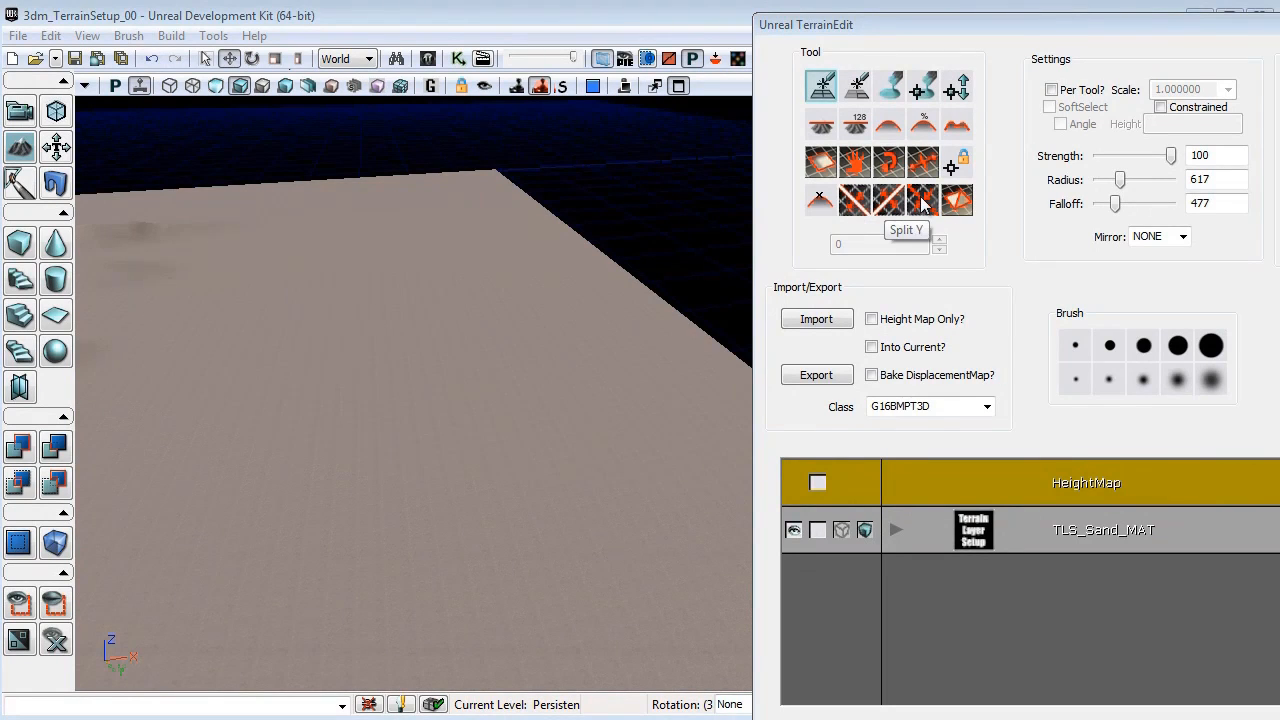
pyautogui.moveTo(528, 274)
pyautogui.mouseDown(button='right')
pyautogui.moveTo(408, 303)
pyautogui.moveTo(220, 275)
pyautogui.moveTo(192, 251)
pyautogui.moveTo(533, 271)
pyautogui.mouseUp(button='right')
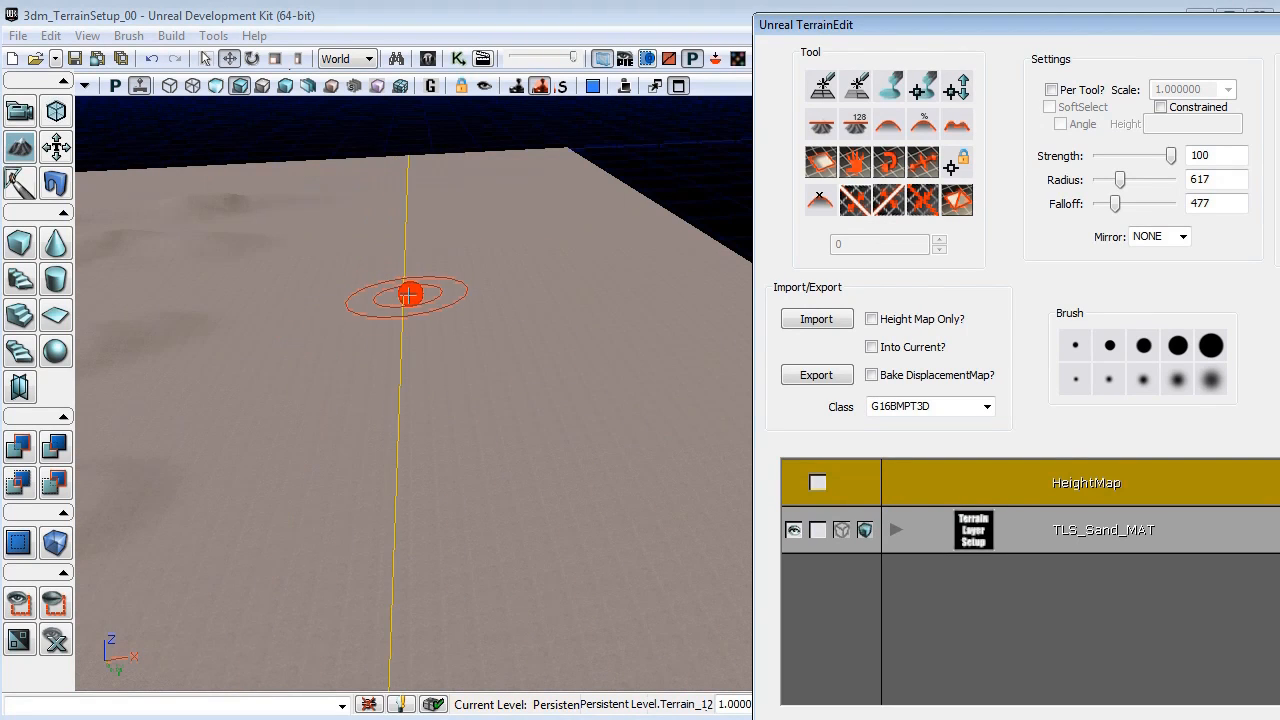
pyautogui.click(410, 300)
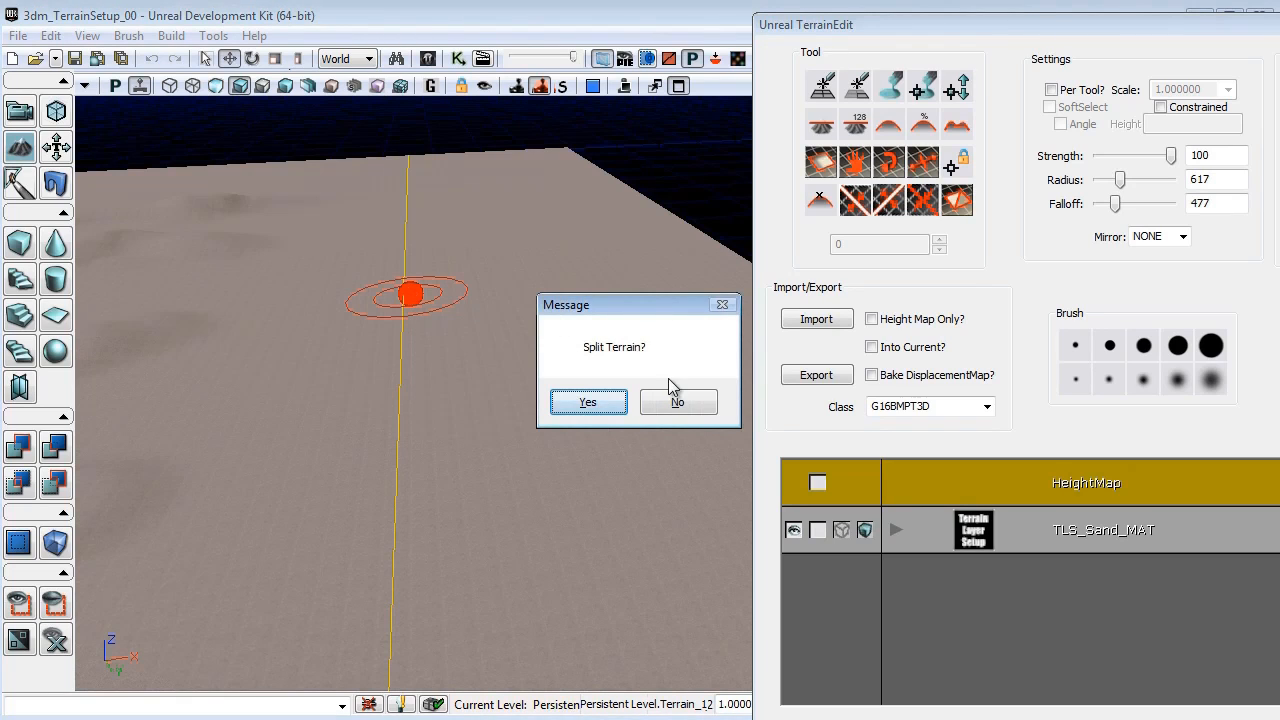
pyautogui.click(606, 406)
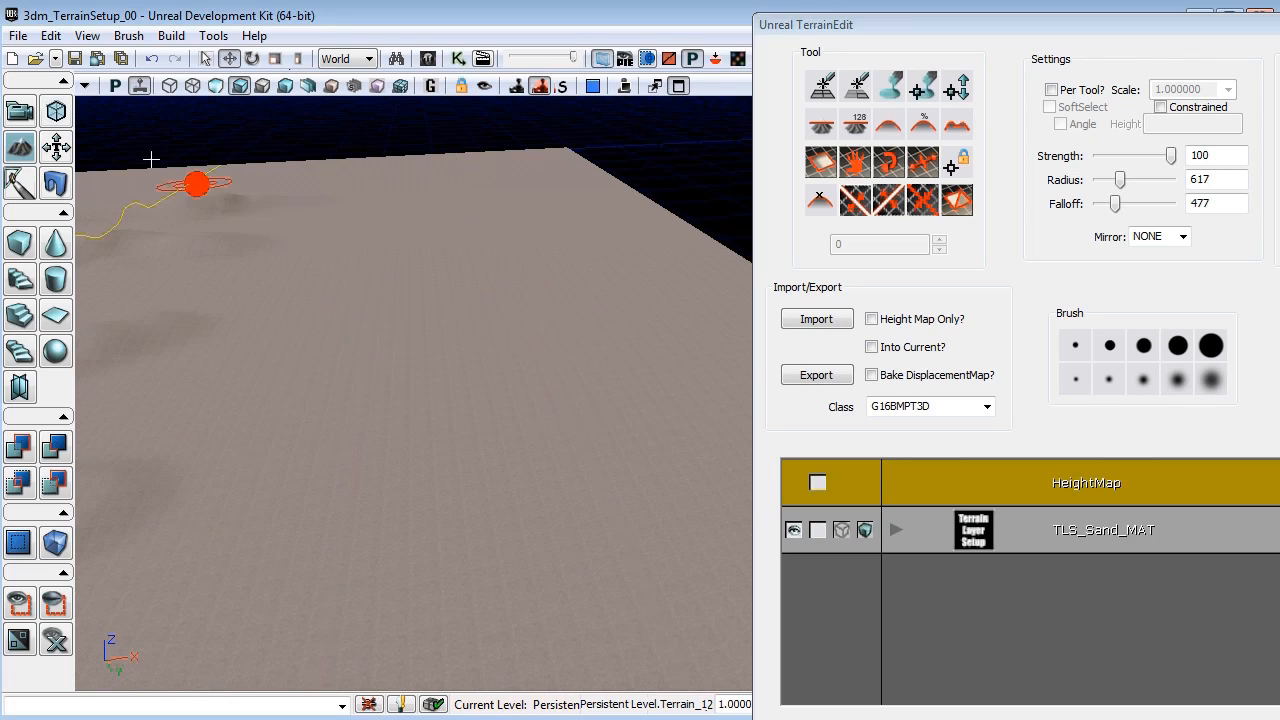
# Search the level's actors by name for "terrain".
pyautogui.click(396, 58)
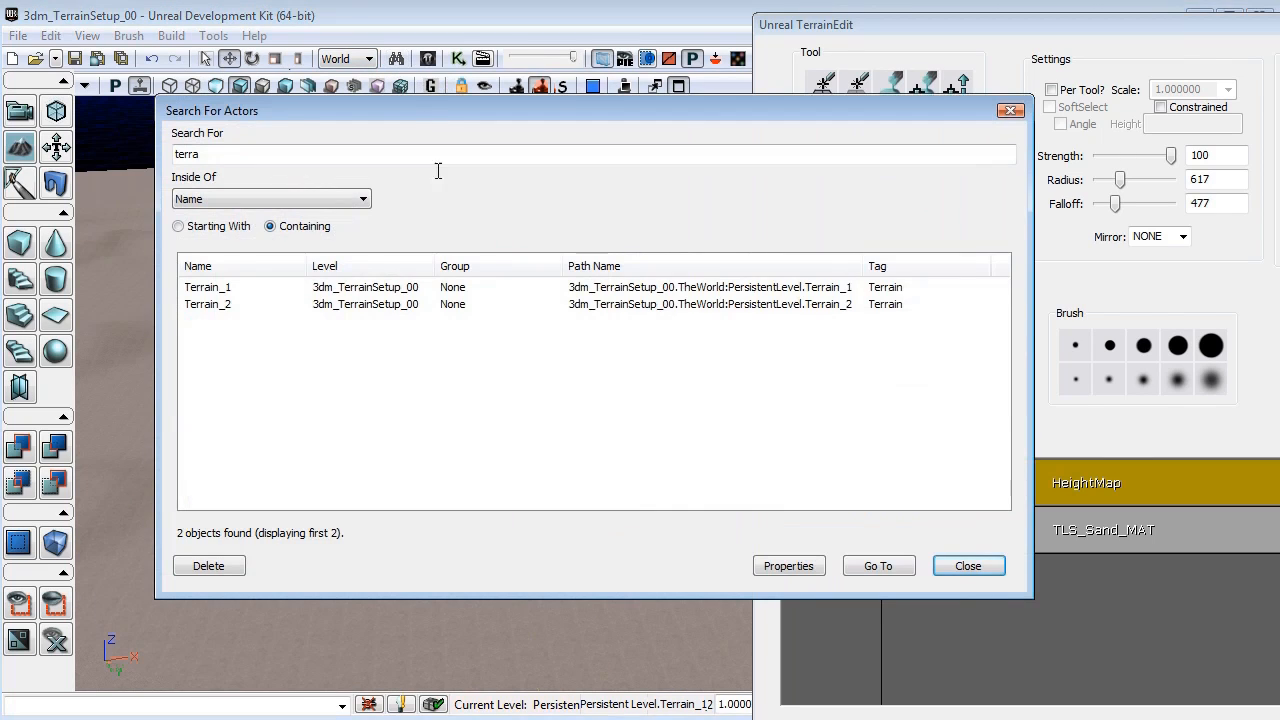
pyautogui.write('terrain')
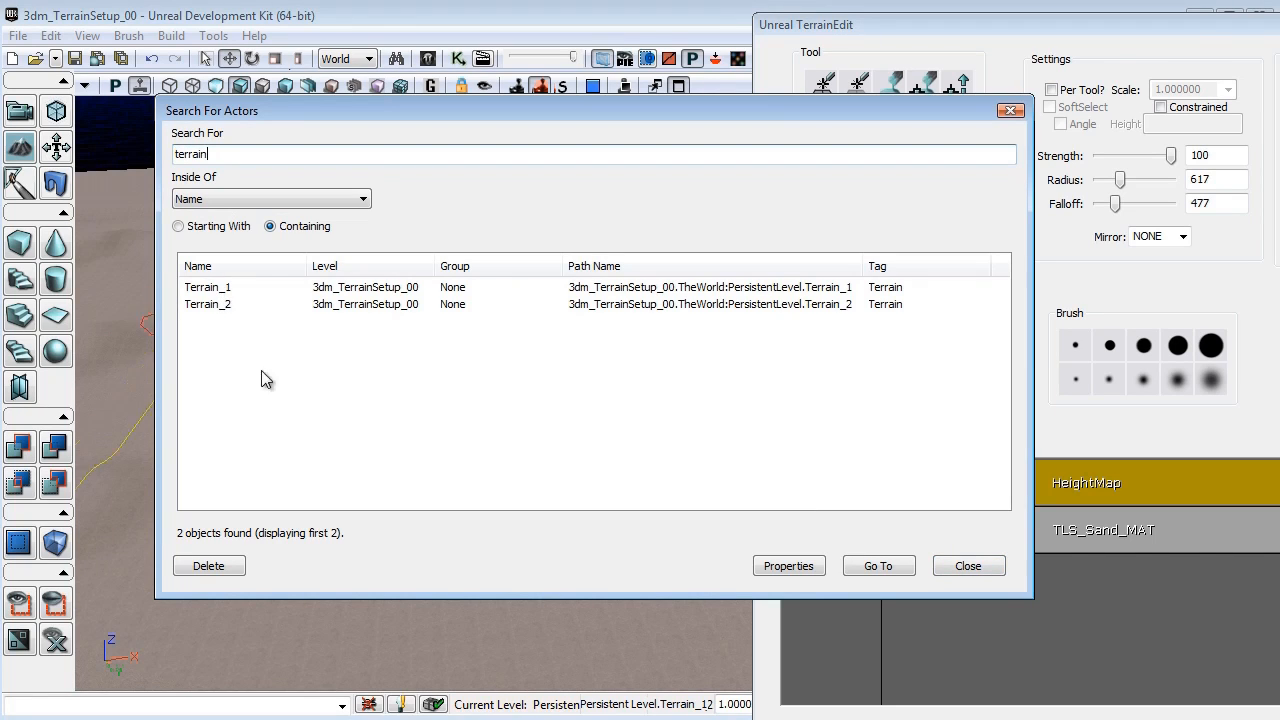
pyautogui.click(975, 567)
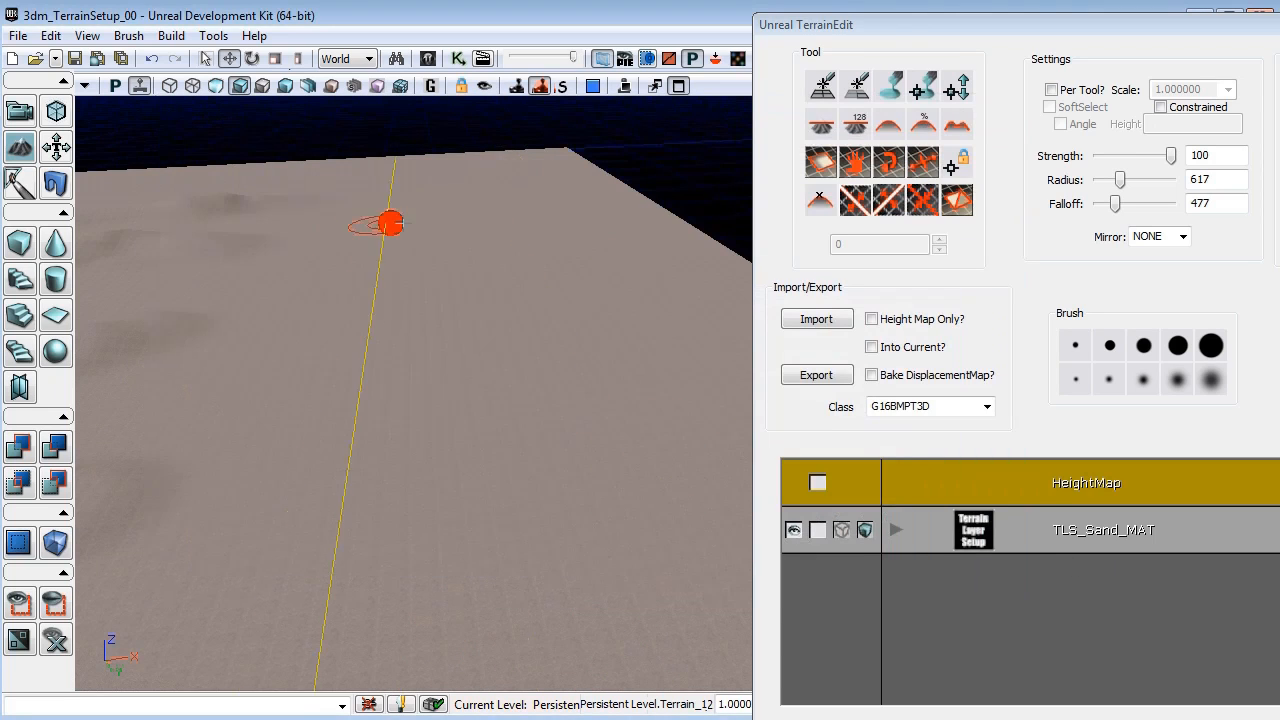
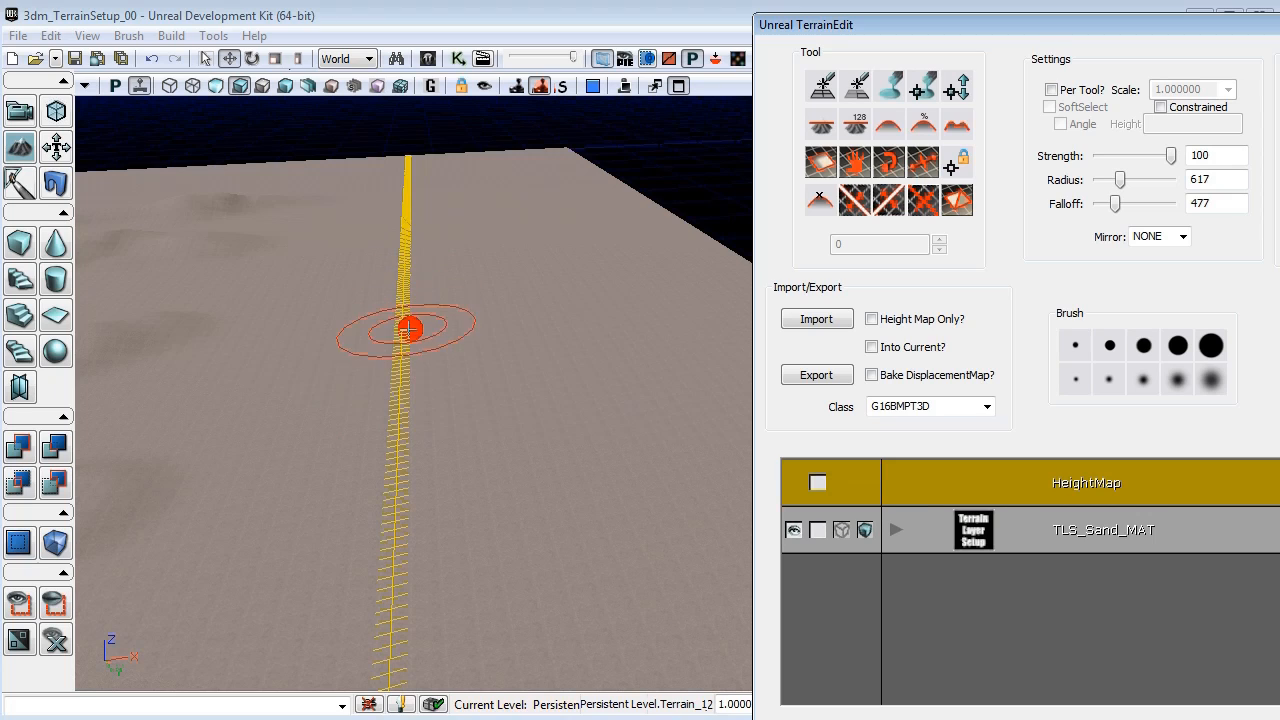
# Merge the two split terrains back into one along their shared seam and recheck the list of terrain actors.
pyautogui.click(401, 334)
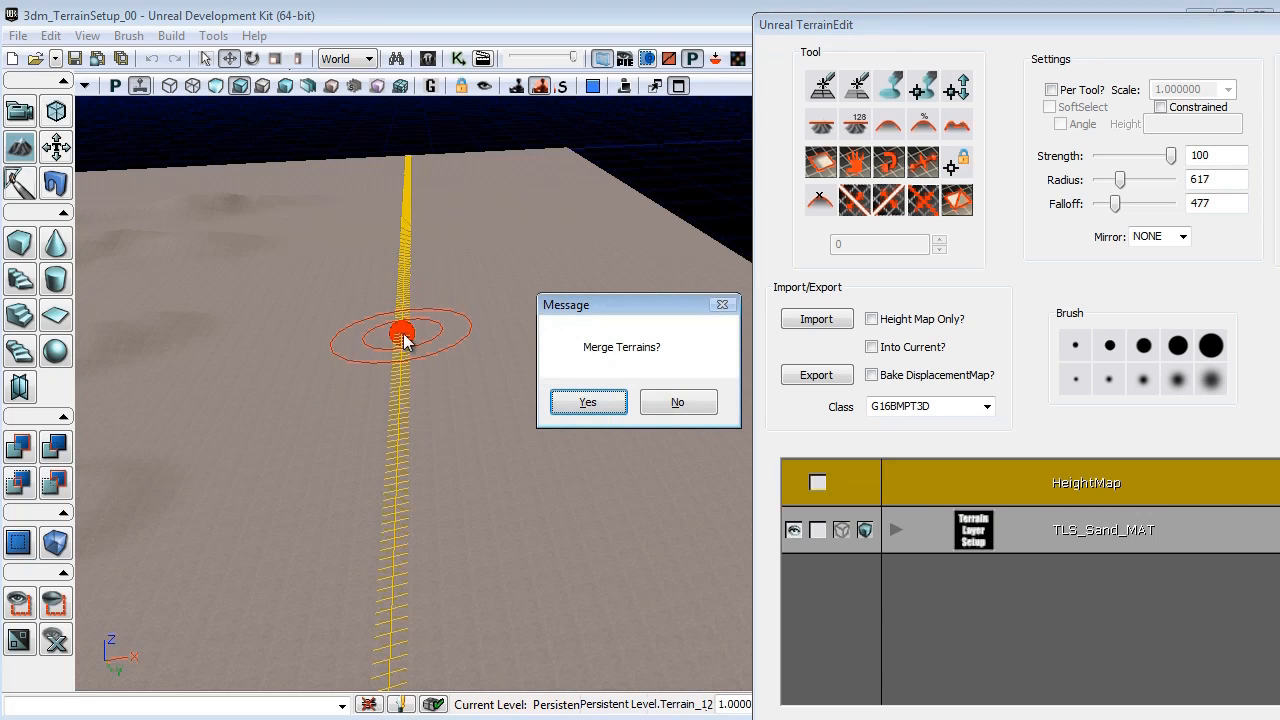
pyautogui.click(607, 402)
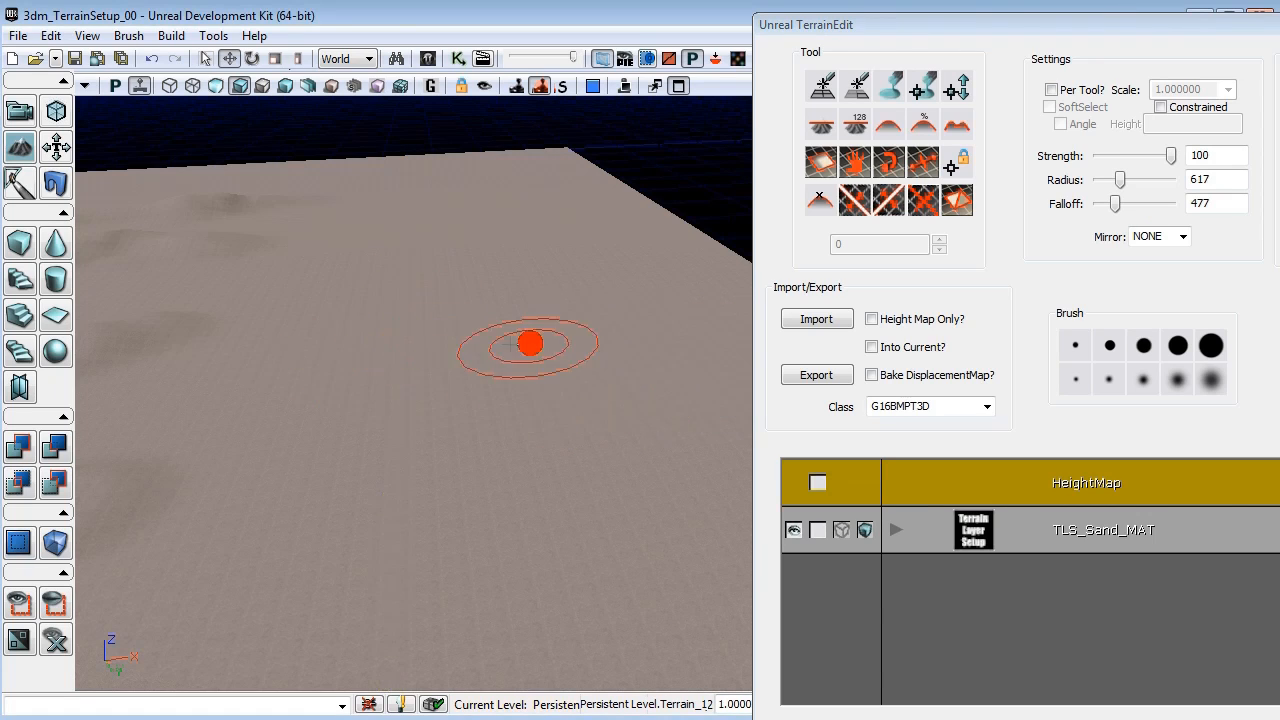
pyautogui.click(397, 62)
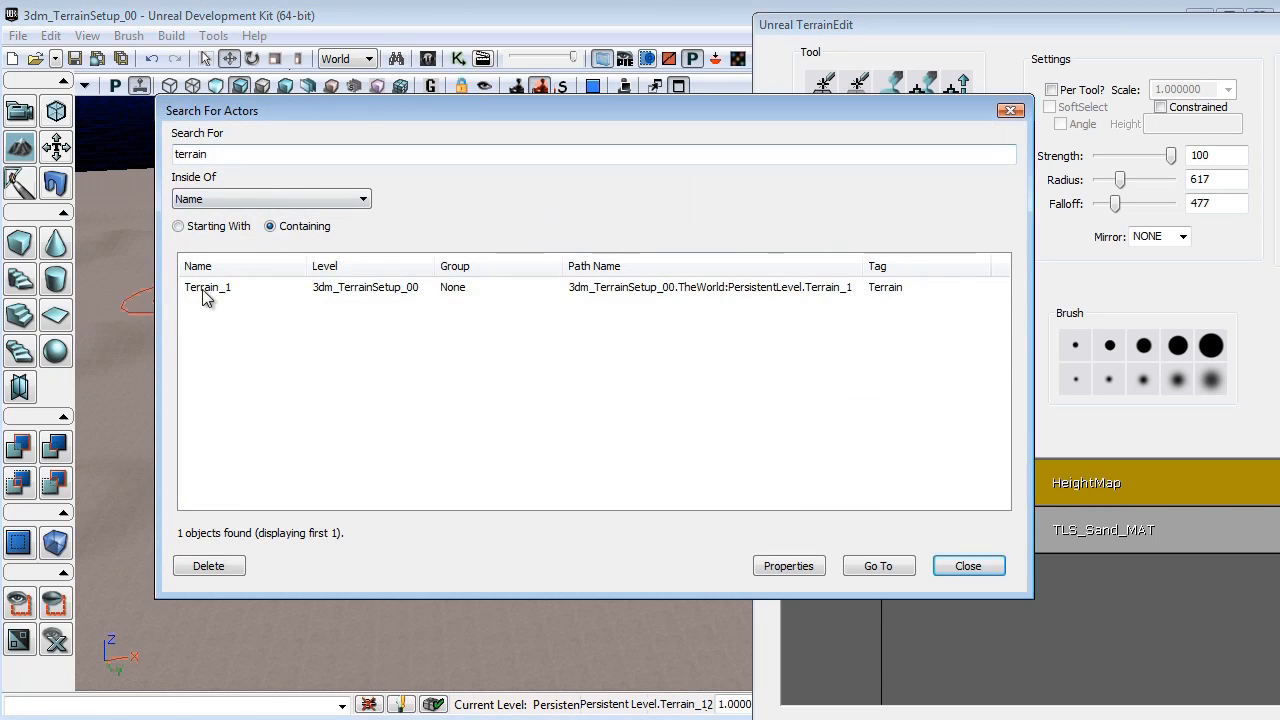
pyautogui.click(976, 569)
# Choose the Visibility tool and set the brush's Radius and Falloff to 28 for work near the tall dune.
pyautogui.moveTo(446, 396)
pyautogui.mouseDown(button='right')
pyautogui.moveTo(234, 280)
pyautogui.moveTo(82, 233)
pyautogui.mouseUp(button='right')
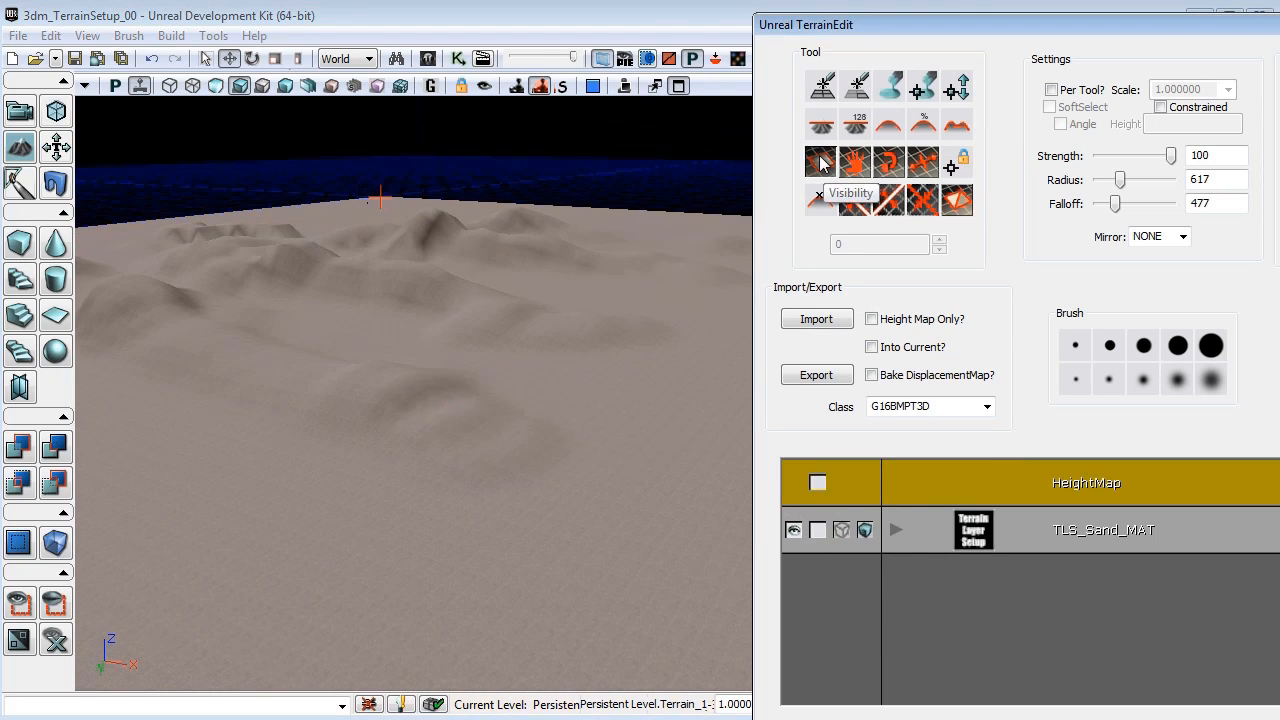
pyautogui.moveTo(680, 282)
pyautogui.mouseDown(button='right')
pyautogui.moveTo(666, 403)
pyautogui.moveTo(677, 152)
pyautogui.moveTo(408, 431)
pyautogui.mouseUp(button='right')
pyautogui.moveTo(566, 383)
pyautogui.keyDown('ctrl'); pyautogui.mouseDown()
pyautogui.moveTo(580, 446)
pyautogui.moveTo(409, 457)
pyautogui.moveTo(371, 363)
pyautogui.moveTo(463, 309)
pyautogui.moveTo(622, 292)
pyautogui.moveTo(634, 374)
pyautogui.moveTo(526, 517)
pyautogui.moveTo(323, 494)
pyautogui.moveTo(238, 506)
pyautogui.moveTo(253, 534)
pyautogui.moveTo(506, 614)
pyautogui.moveTo(623, 491)
pyautogui.moveTo(431, 394)
pyautogui.moveTo(246, 371)
pyautogui.moveTo(437, 297)
pyautogui.moveTo(682, 288)
pyautogui.mouseUp(); pyautogui.keyUp('ctrl')
pyautogui.keyDown('ctrl'); pyautogui.moveTo(682, 288); pyautogui.dragTo(496, 505, button='right'); pyautogui.keyUp('ctrl')
pyautogui.moveTo(496, 505)
pyautogui.mouseDown()
pyautogui.moveTo(258, 100)
pyautogui.moveTo(82, 515)
pyautogui.mouseUp()
pyautogui.moveTo(82, 515)
pyautogui.mouseDown(button='right')
pyautogui.moveTo(80, 537)
pyautogui.moveTo(84, 520)
pyautogui.mouseUp(button='right')
pyautogui.click(1117, 182)
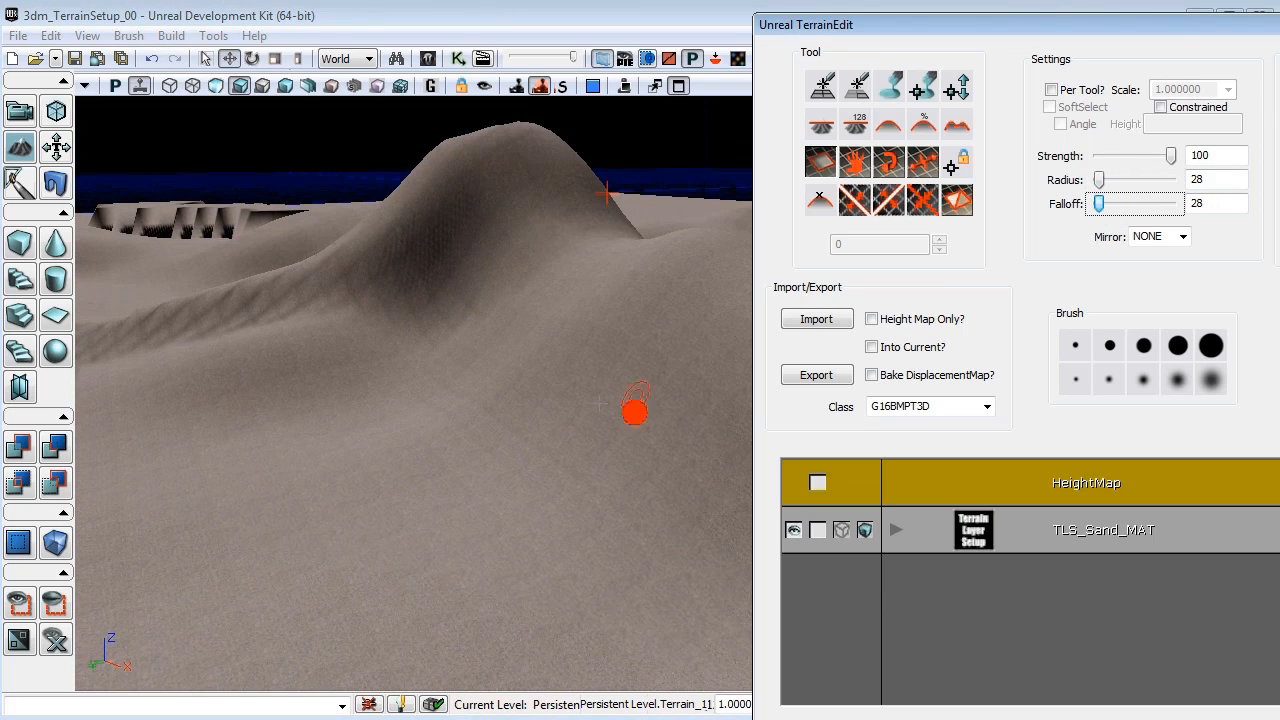
# Set the brush's Radius to 196 and cut a hole through the slope of the tall dune with the Visibility tool.
pyautogui.moveTo(490, 410); pyautogui.dragTo(486, 397, button='right')
pyautogui.moveTo(486, 397); pyautogui.dragTo(509, 456)
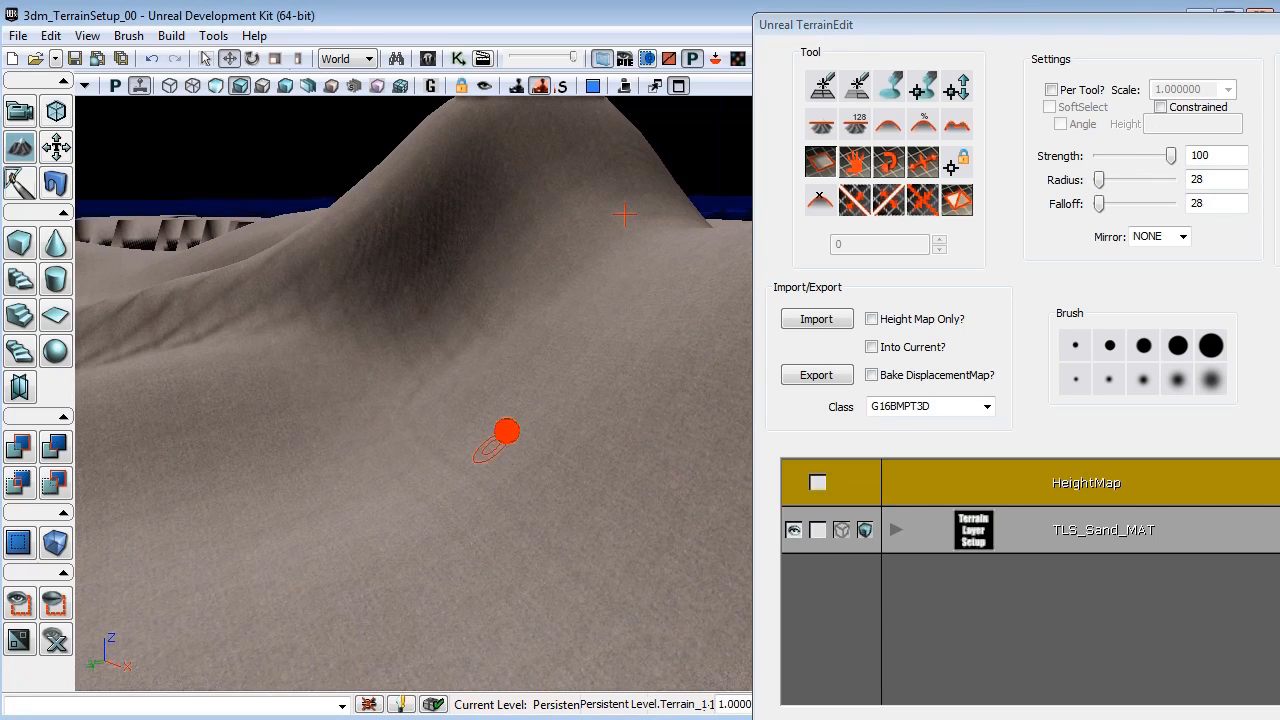
pyautogui.moveTo(1099, 180); pyautogui.dragTo(1101, 180)
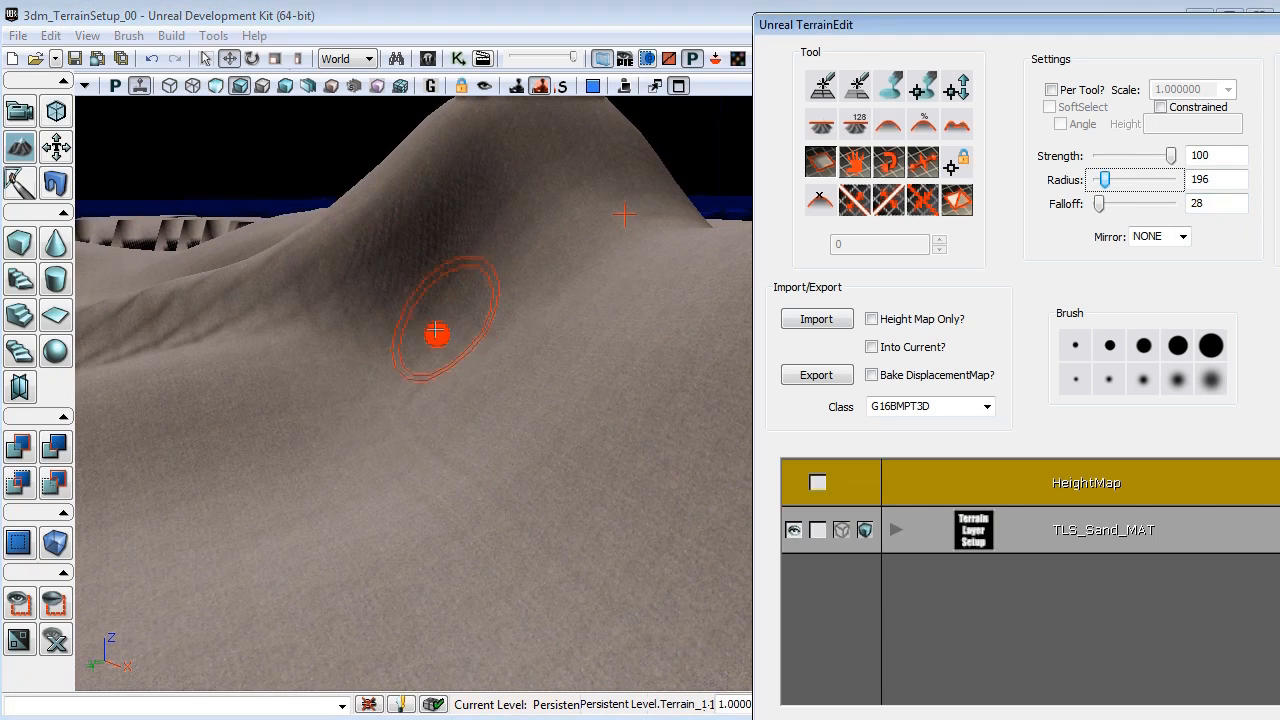
pyautogui.moveTo(440, 336)
pyautogui.keyDown('ctrl'); pyautogui.mouseDown()
pyautogui.moveTo(431, 371)
pyautogui.moveTo(389, 377)
pyautogui.moveTo(471, 400)
pyautogui.moveTo(408, 461)
pyautogui.mouseUp(); pyautogui.keyUp('ctrl')
pyautogui.keyDown('ctrl'); pyautogui.moveTo(408, 240); pyautogui.dragTo(440, 223, button='right'); pyautogui.keyUp('ctrl')
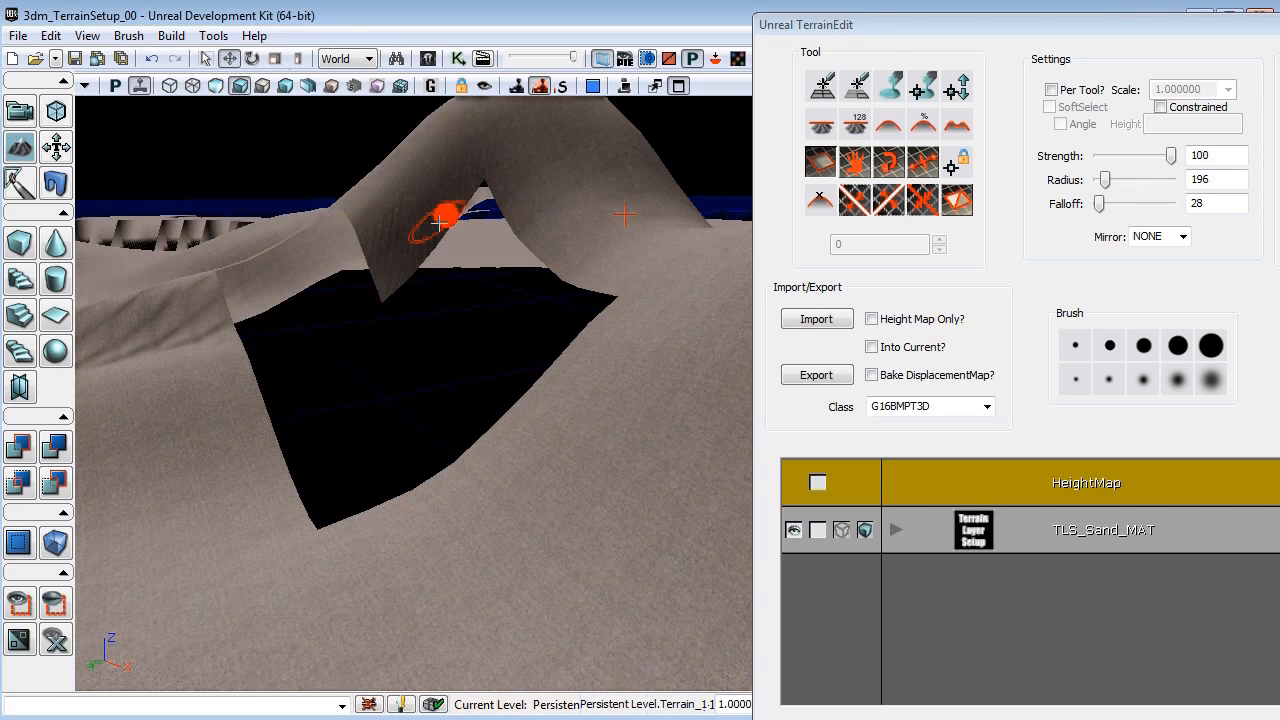
pyautogui.moveTo(441, 375); pyautogui.dragTo(440, 376)
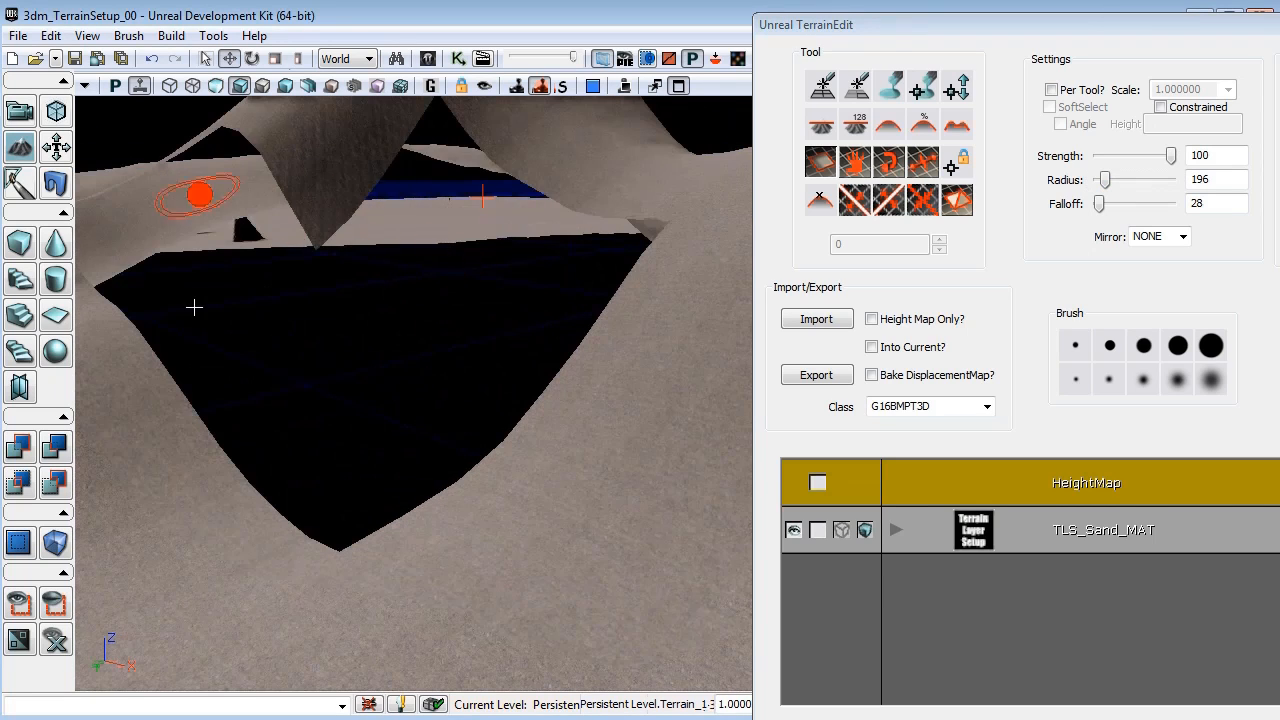
pyautogui.moveTo(357, 364); pyautogui.dragTo(371, 451, button='right')
pyautogui.moveTo(371, 451)
pyautogui.mouseDown()
pyautogui.moveTo(283, 391)
pyautogui.moveTo(486, 449)
pyautogui.moveTo(367, 408)
pyautogui.mouseUp()
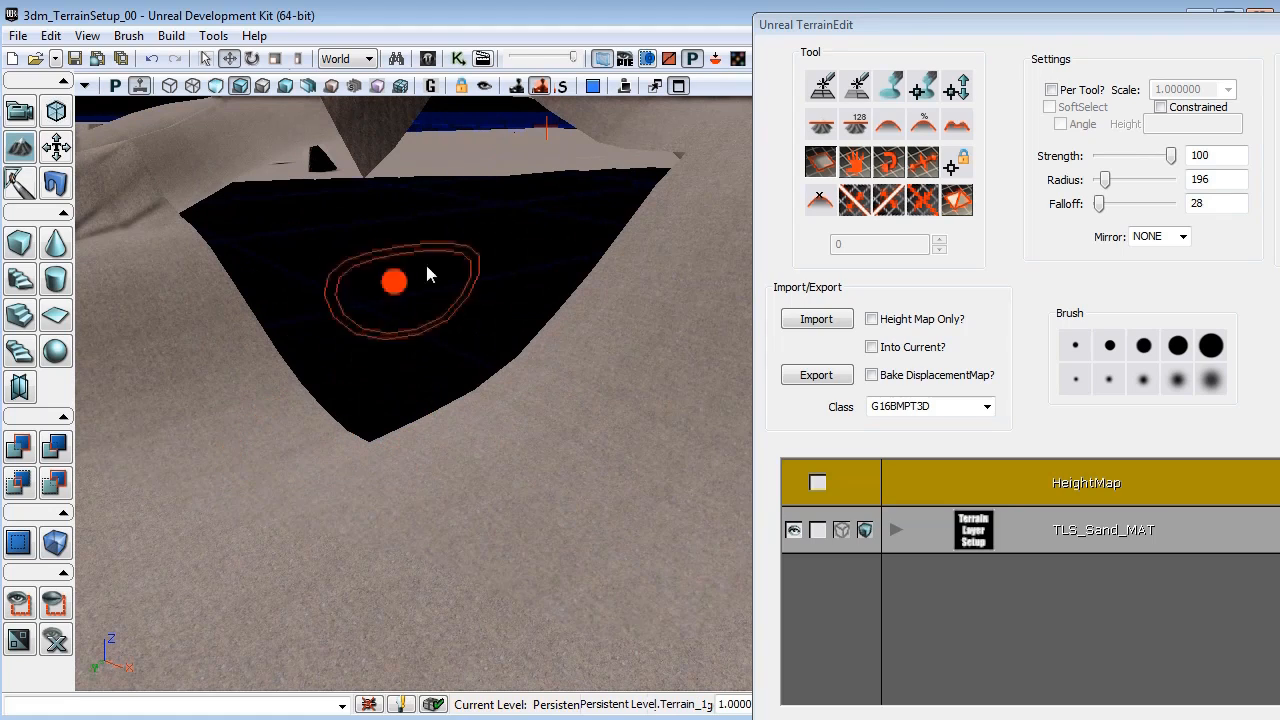
pyautogui.moveTo(506, 275); pyautogui.dragTo(368, 349)
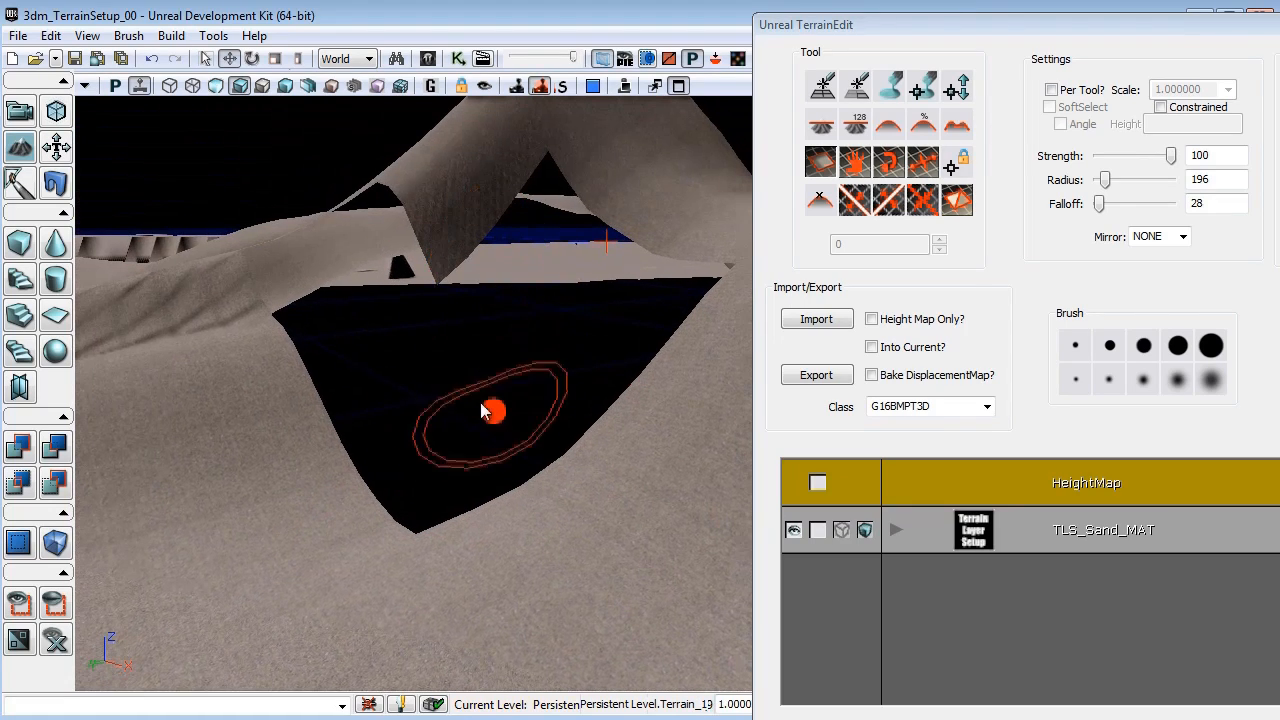
pyautogui.moveTo(482, 410); pyautogui.dragTo(1028, 95)
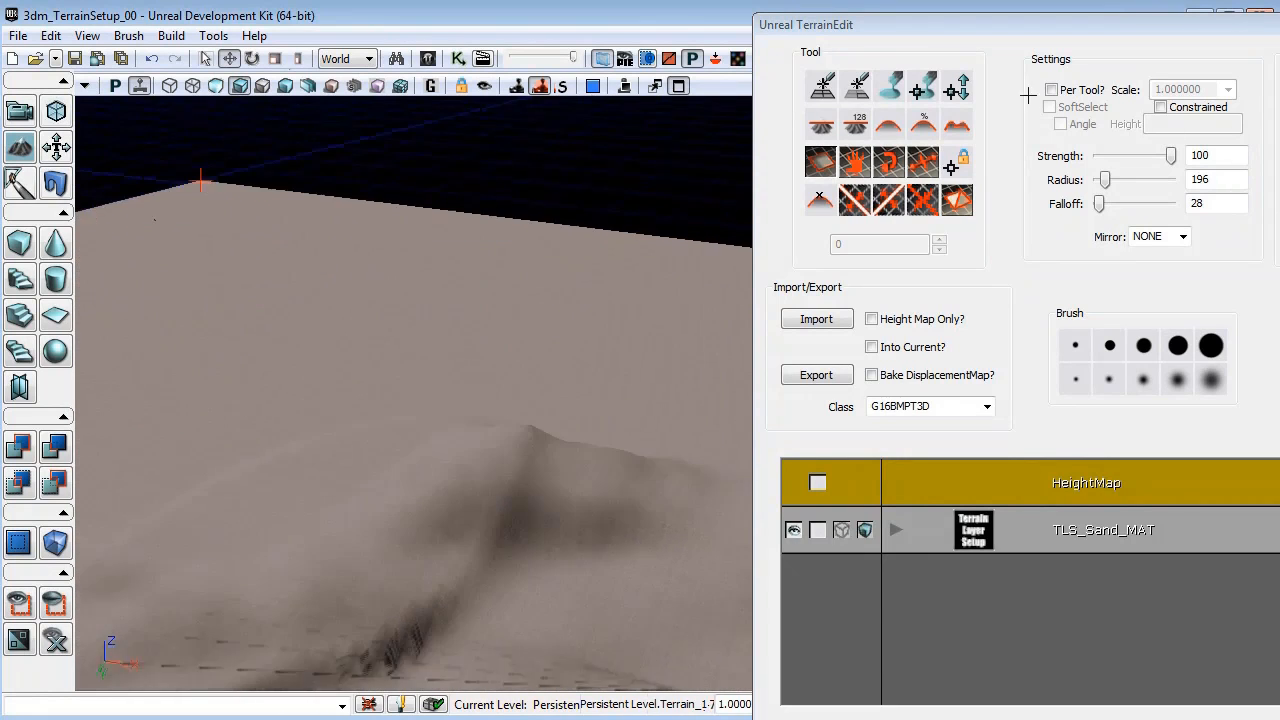
# Set the brush's Radius to 1599 and hide the flat ground along the terrain's far edge.
pyautogui.moveTo(1028, 95); pyautogui.dragTo(480, 420, button='right')
pyautogui.moveTo(446, 397); pyautogui.dragTo(600, 690)
pyautogui.moveTo(600, 690); pyautogui.dragTo(612, 355, button='right')
pyautogui.moveTo(498, 357); pyautogui.dragTo(440, 480, button='right')
pyautogui.moveTo(440, 480); pyautogui.dragTo(238, 10)
pyautogui.moveTo(587, 398); pyautogui.dragTo(586, 453, button='right')
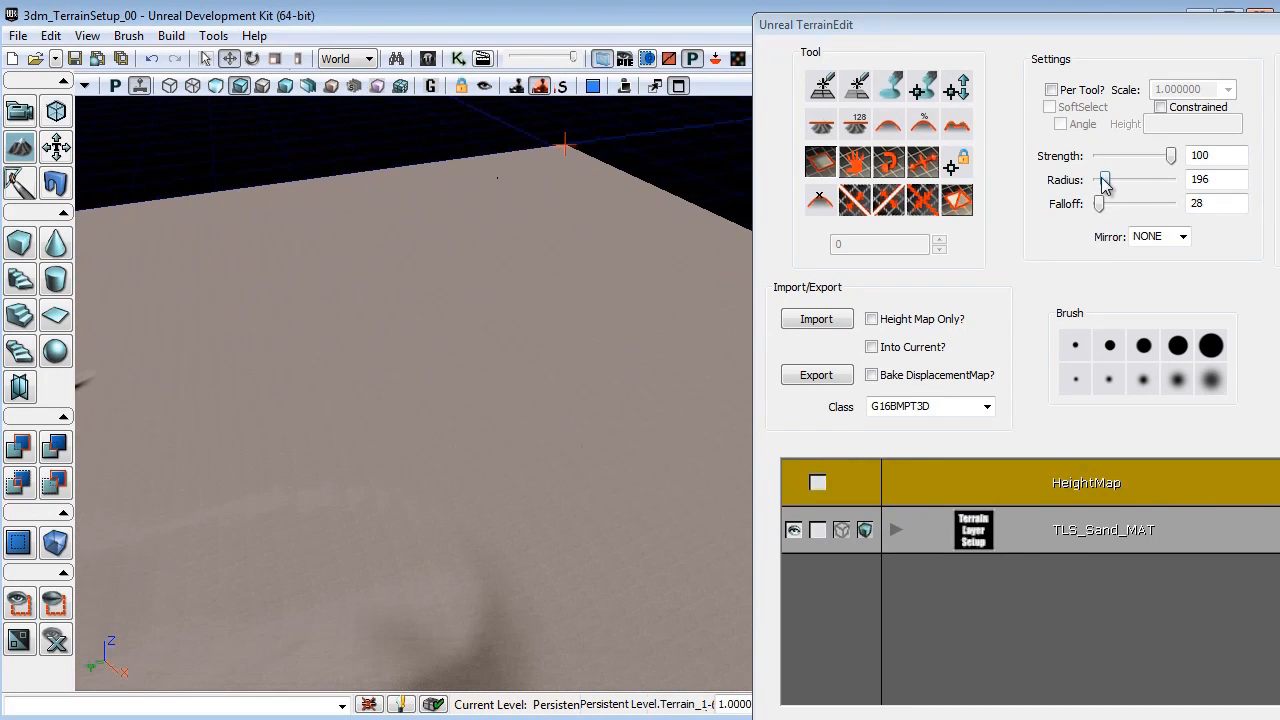
pyautogui.moveTo(1105, 183); pyautogui.dragTo(1114, 187)
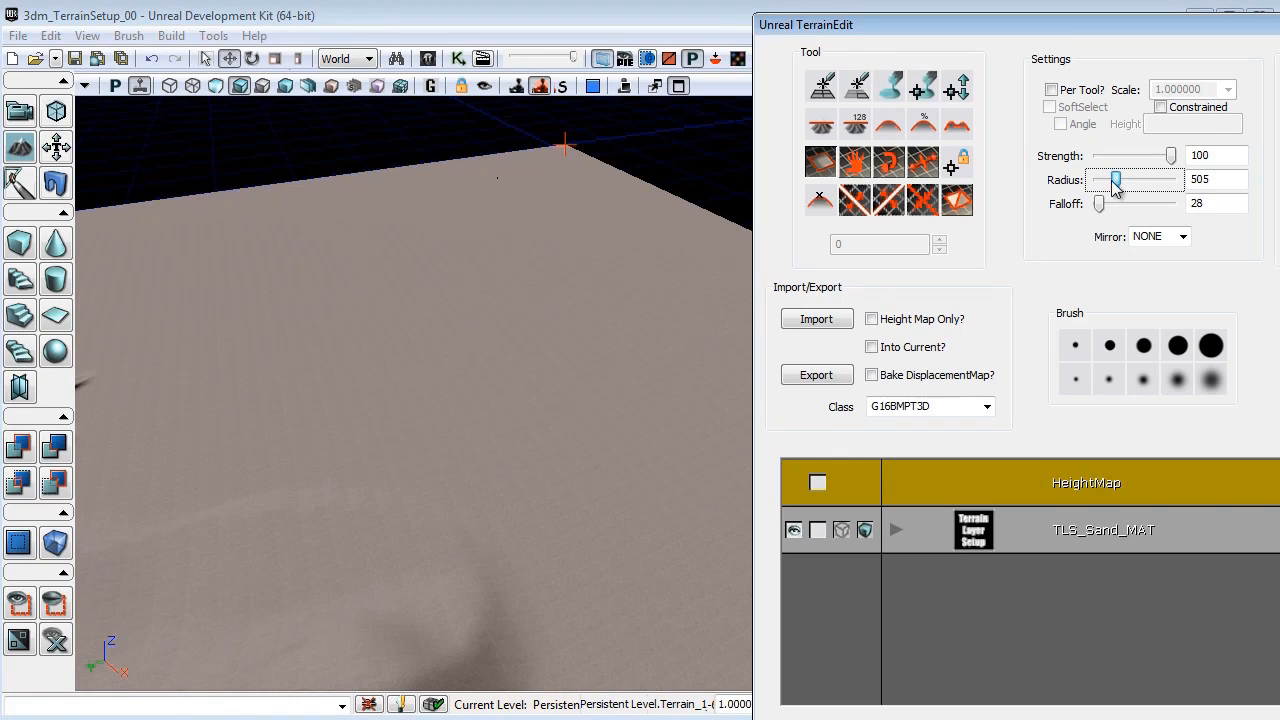
pyautogui.moveTo(607, 318); pyautogui.dragTo(577, 320, button='right')
pyautogui.moveTo(521, 246)
pyautogui.keyDown('ctrl'); pyautogui.mouseDown()
pyautogui.moveTo(574, 249)
pyautogui.moveTo(338, 155)
pyautogui.moveTo(583, 141)
pyautogui.moveTo(531, 157)
pyautogui.moveTo(671, 191)
pyautogui.moveTo(709, 259)
pyautogui.moveTo(358, 243)
pyautogui.moveTo(213, 160)
pyautogui.moveTo(306, 314)
pyautogui.moveTo(449, 297)
pyautogui.moveTo(557, 391)
pyautogui.mouseUp(); pyautogui.keyUp('ctrl')
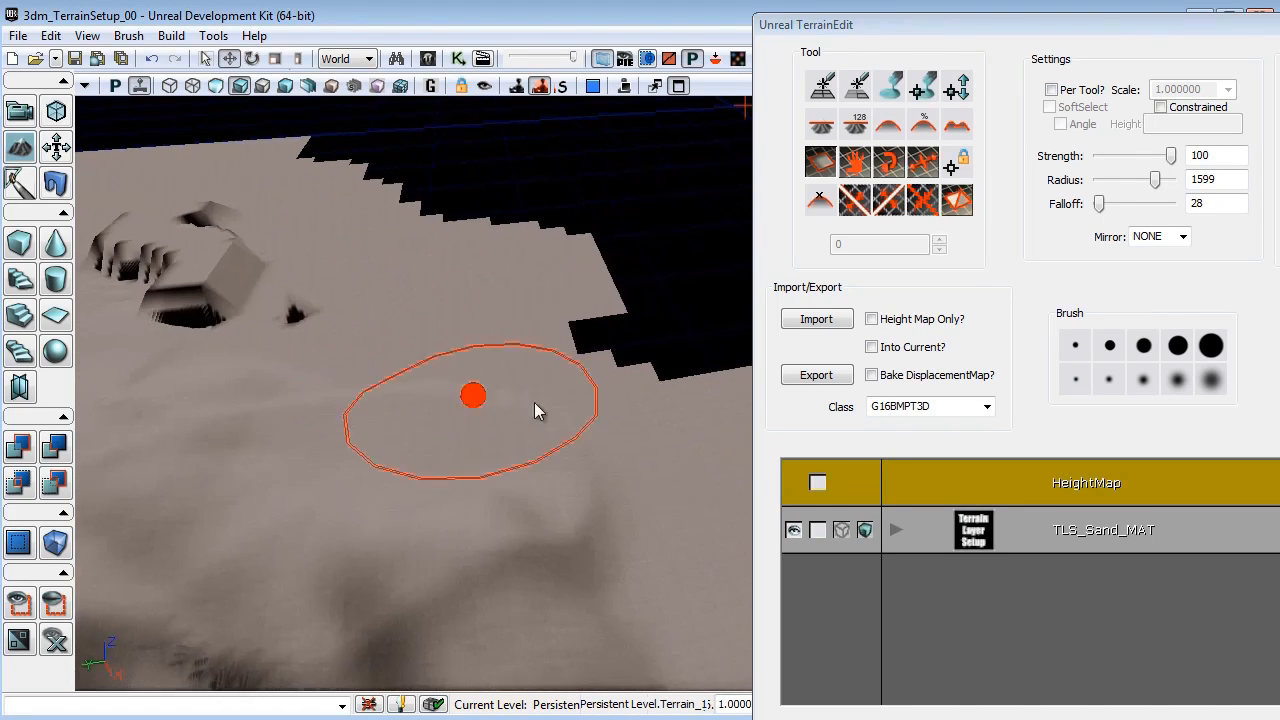
# Make the hidden ground along the terrain's far edge visible again.
pyautogui.moveTo(534, 402); pyautogui.dragTo(1174, 468, button='middle')
pyautogui.moveTo(416, 286); pyautogui.dragTo(480, 238, button='right')
pyautogui.moveTo(377, 434)
pyautogui.mouseDown(button='right')
pyautogui.moveTo(380, 417)
pyautogui.moveTo(400, 424)
pyautogui.mouseUp(button='right')
pyautogui.moveTo(336, 263)
pyautogui.keyDown('ctrl'); pyautogui.mouseDown()
pyautogui.moveTo(574, 460)
pyautogui.moveTo(434, 268)
pyautogui.mouseUp(); pyautogui.keyUp('ctrl')
pyautogui.keyDown('ctrl'); pyautogui.moveTo(591, 256); pyautogui.dragTo(631, 309); pyautogui.keyUp('ctrl')
pyautogui.moveTo(605, 330); pyautogui.dragTo(763, 383, button='right')
pyautogui.moveTo(497, 305)
pyautogui.keyDown('ctrl'); pyautogui.mouseDown()
pyautogui.moveTo(580, 266)
pyautogui.moveTo(420, 121)
pyautogui.mouseUp(); pyautogui.keyUp('ctrl')
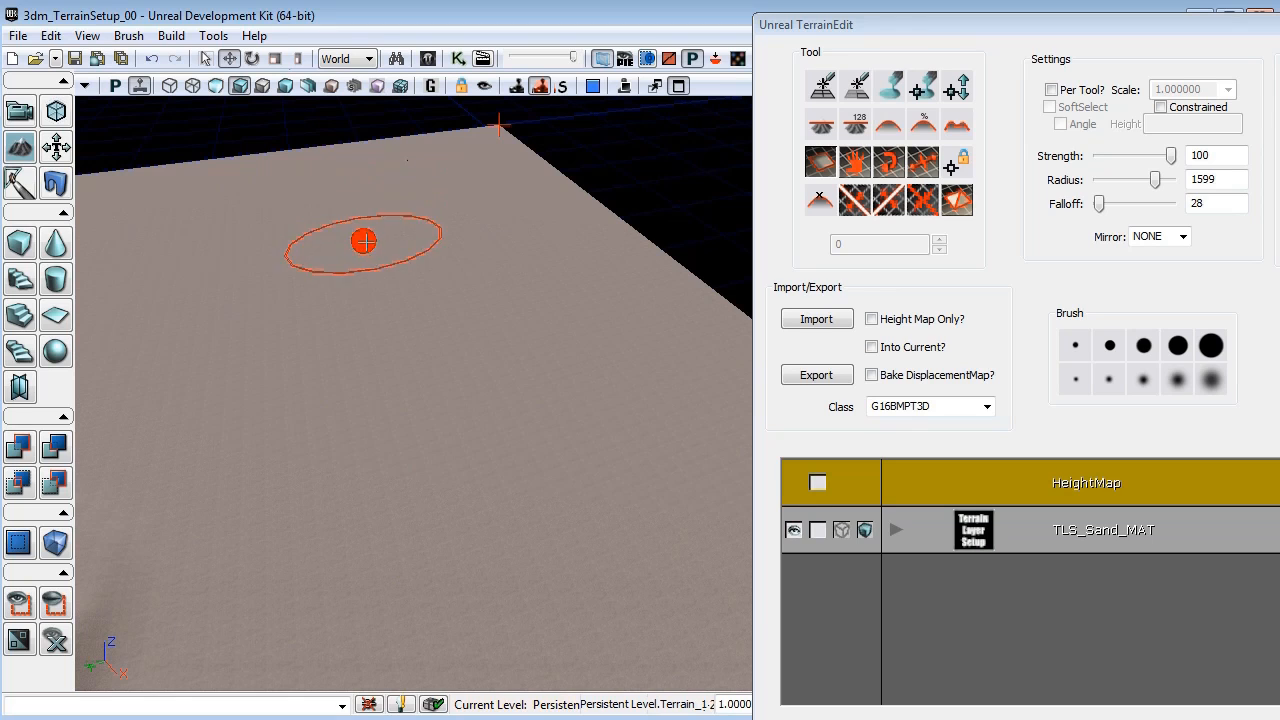
# Hide a wide patch of flat ground near the terrain's far corner with the Visibility tool.
pyautogui.moveTo(420, 335); pyautogui.dragTo(431, 337, button='right')
pyautogui.moveTo(430, 348); pyautogui.dragTo(440, 478)
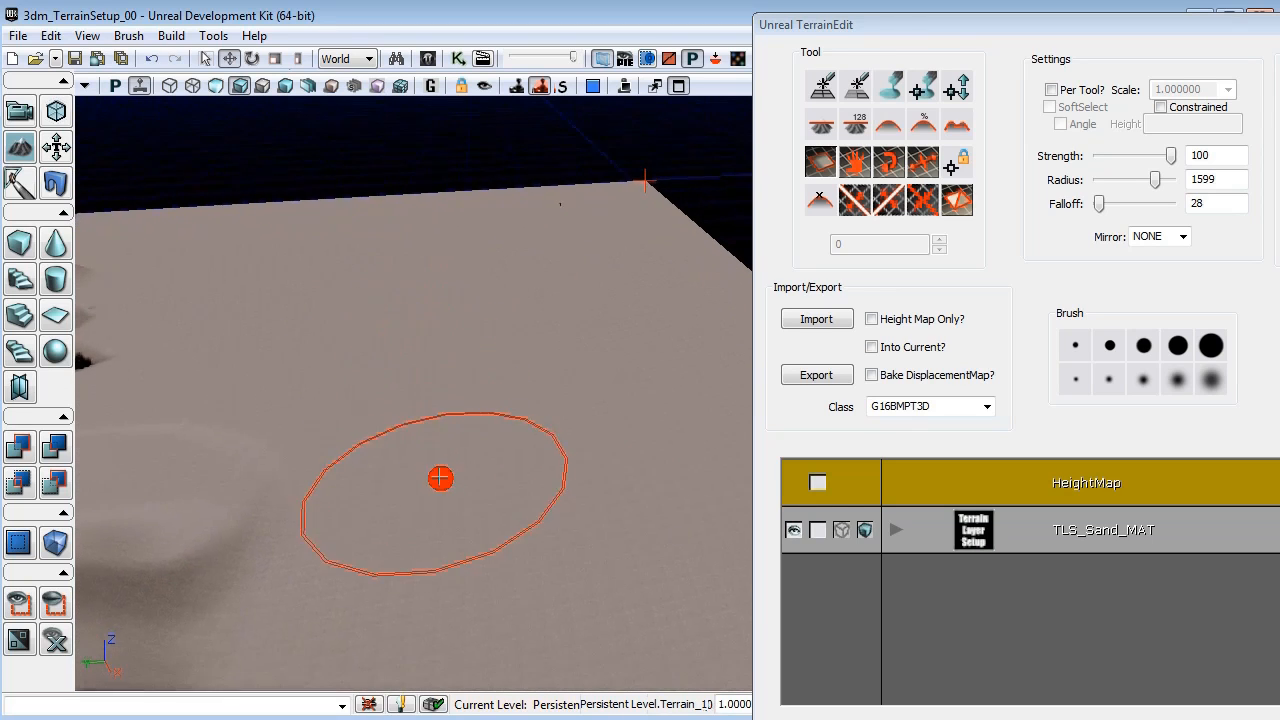
pyautogui.moveTo(440, 478); pyautogui.dragTo(431, 461, button='right')
pyautogui.moveTo(245, 233)
pyautogui.keyDown('ctrl'); pyautogui.mouseDown()
pyautogui.moveTo(350, 308)
pyautogui.moveTo(642, 386)
pyautogui.moveTo(371, 238)
pyautogui.mouseUp(); pyautogui.keyUp('ctrl')
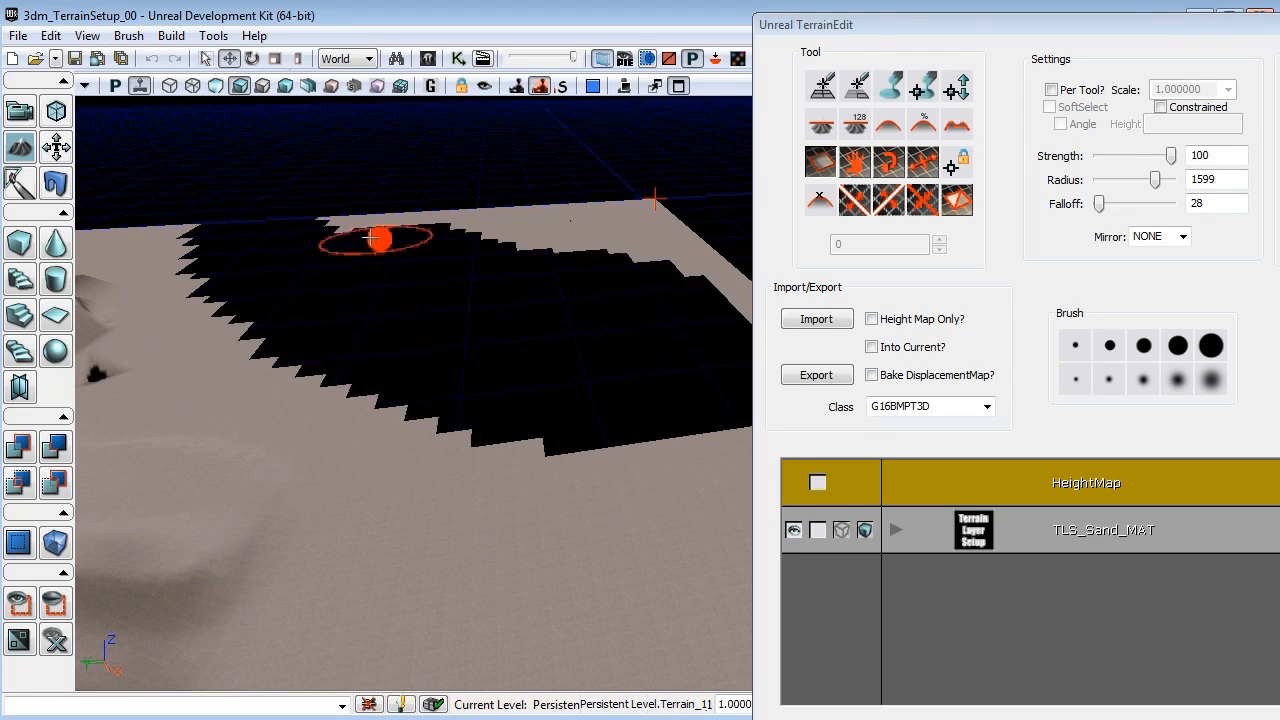
# Restore the hidden patch near the far corner and inspect the dunes up close.
pyautogui.moveTo(328, 243)
pyautogui.keyDown('ctrl'); pyautogui.mouseDown(button='right')
pyautogui.moveTo(419, 293)
pyautogui.moveTo(388, 200)
pyautogui.mouseUp(button='right'); pyautogui.keyUp('ctrl')
pyautogui.moveTo(585, 289)
pyautogui.keyDown('ctrl'); pyautogui.mouseDown(button='right')
pyautogui.moveTo(703, 371)
pyautogui.moveTo(257, 337)
pyautogui.moveTo(230, 243)
pyautogui.mouseUp(button='right'); pyautogui.keyUp('ctrl')
pyautogui.moveTo(450, 380)
pyautogui.mouseDown(button='right')
pyautogui.moveTo(80, 457)
pyautogui.moveTo(184, 684)
pyautogui.mouseUp(button='right')
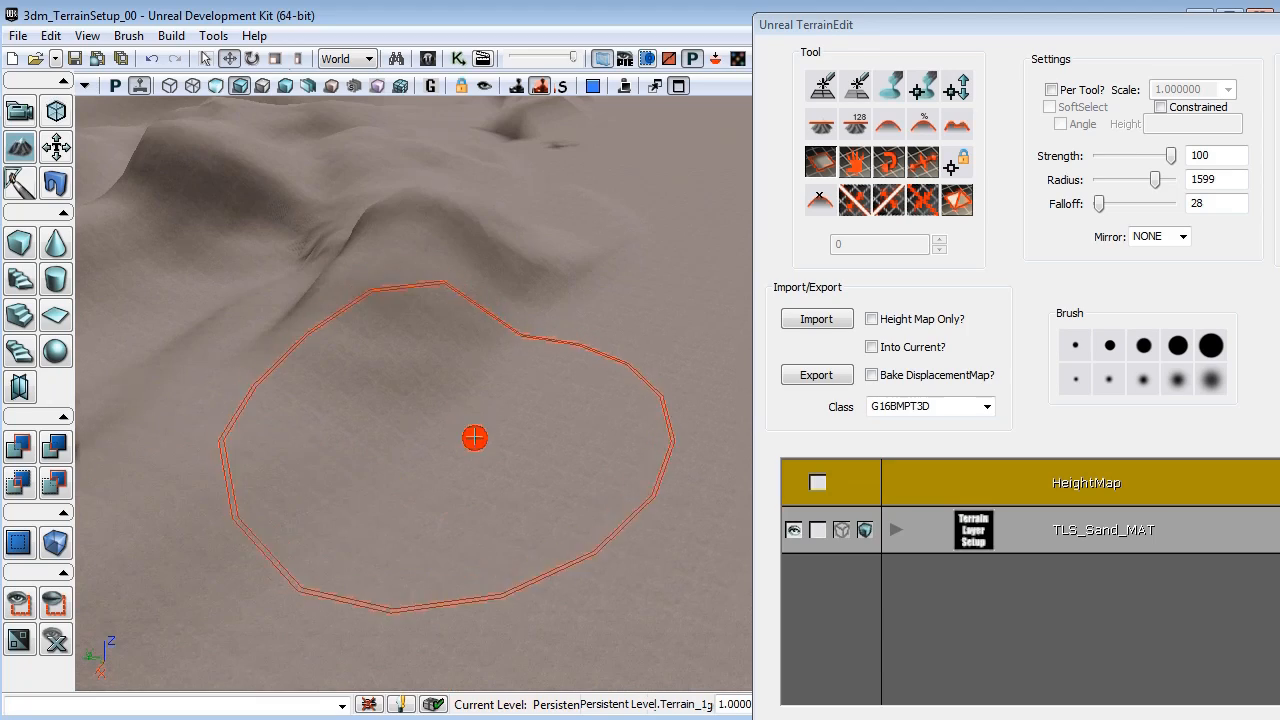
pyautogui.moveTo(466, 433); pyautogui.dragTo(455, 330)
pyautogui.moveTo(455, 330)
pyautogui.mouseDown(button='right')
pyautogui.moveTo(560, 400)
pyautogui.moveTo(640, 370)
pyautogui.mouseUp(button='right')
pyautogui.moveTo(413, 393); pyautogui.dragTo(410, 510)
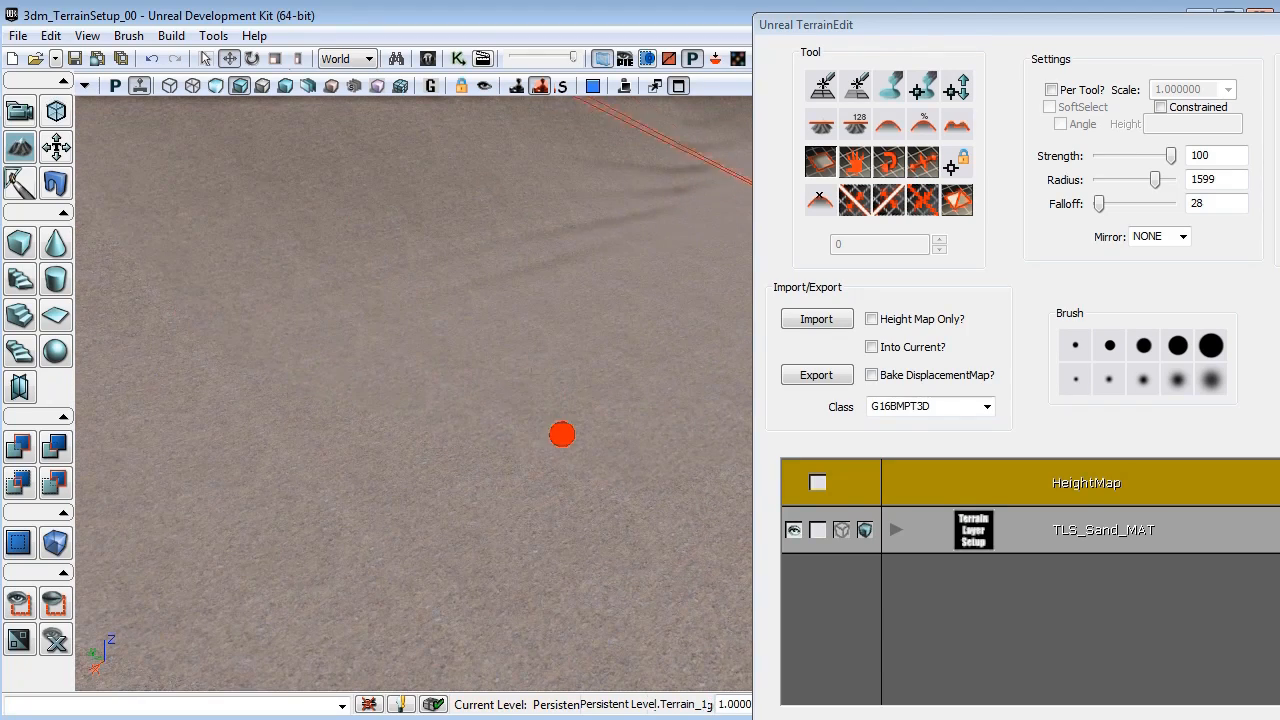
# Examine the dunes and the flat ground around them from several angles.
pyautogui.moveTo(500, 412); pyautogui.dragTo(1276, 697, button='right')
pyautogui.moveTo(1272, 603); pyautogui.dragTo(477, 426, button='right')
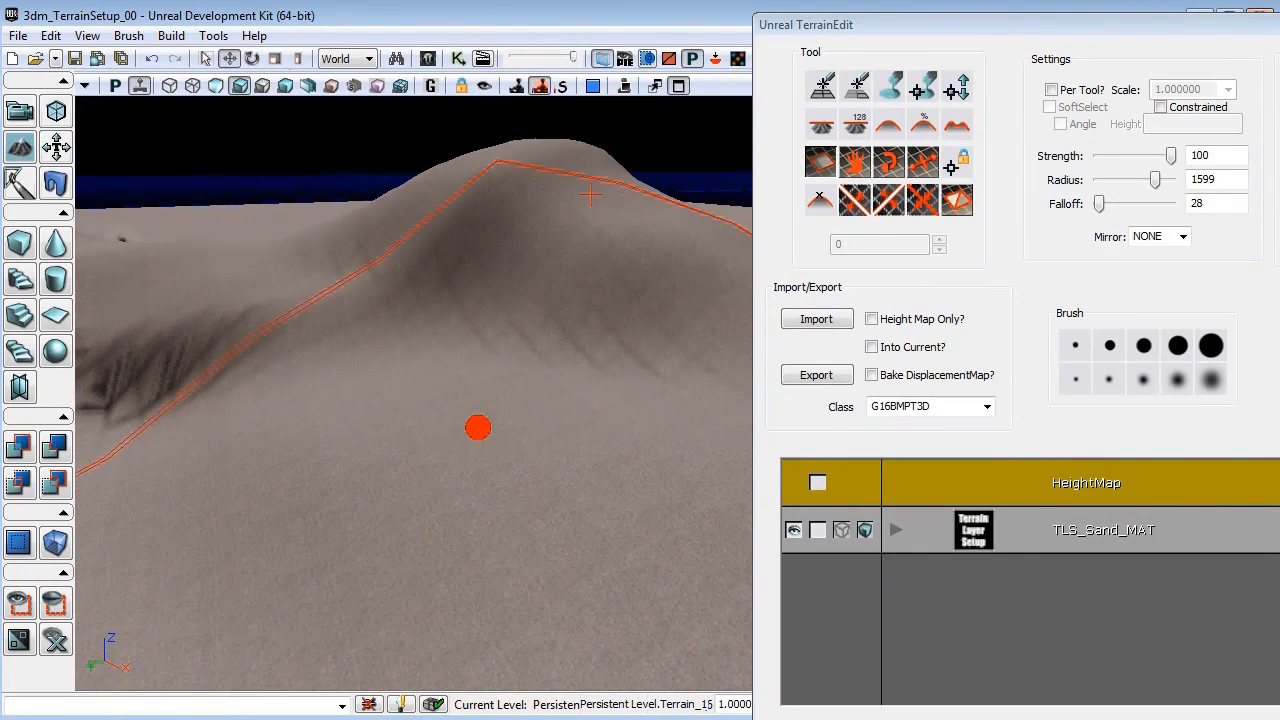
pyautogui.moveTo(395, 461)
pyautogui.mouseDown(button='right')
pyautogui.moveTo(316, 508)
pyautogui.moveTo(329, 543)
pyautogui.mouseUp(button='right')
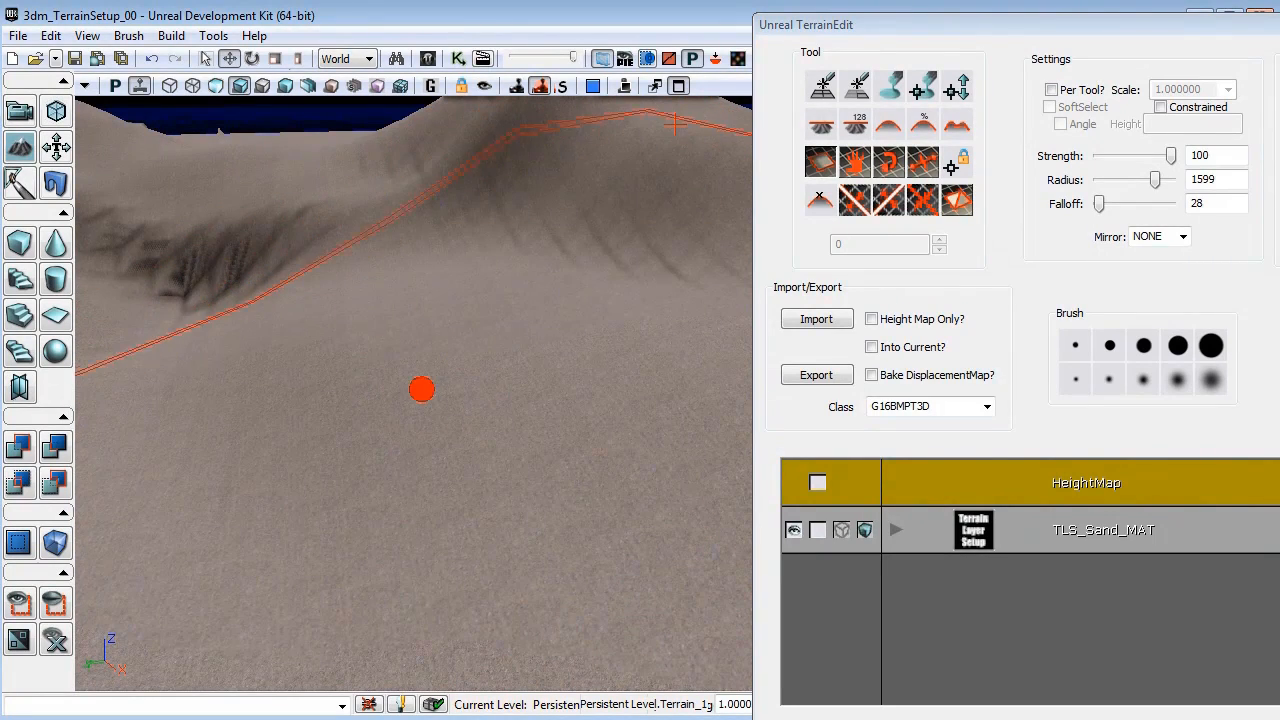
pyautogui.moveTo(455, 514); pyautogui.dragTo(430, 475, button='right')
pyautogui.moveTo(430, 475); pyautogui.dragTo(457, 206, button='middle')
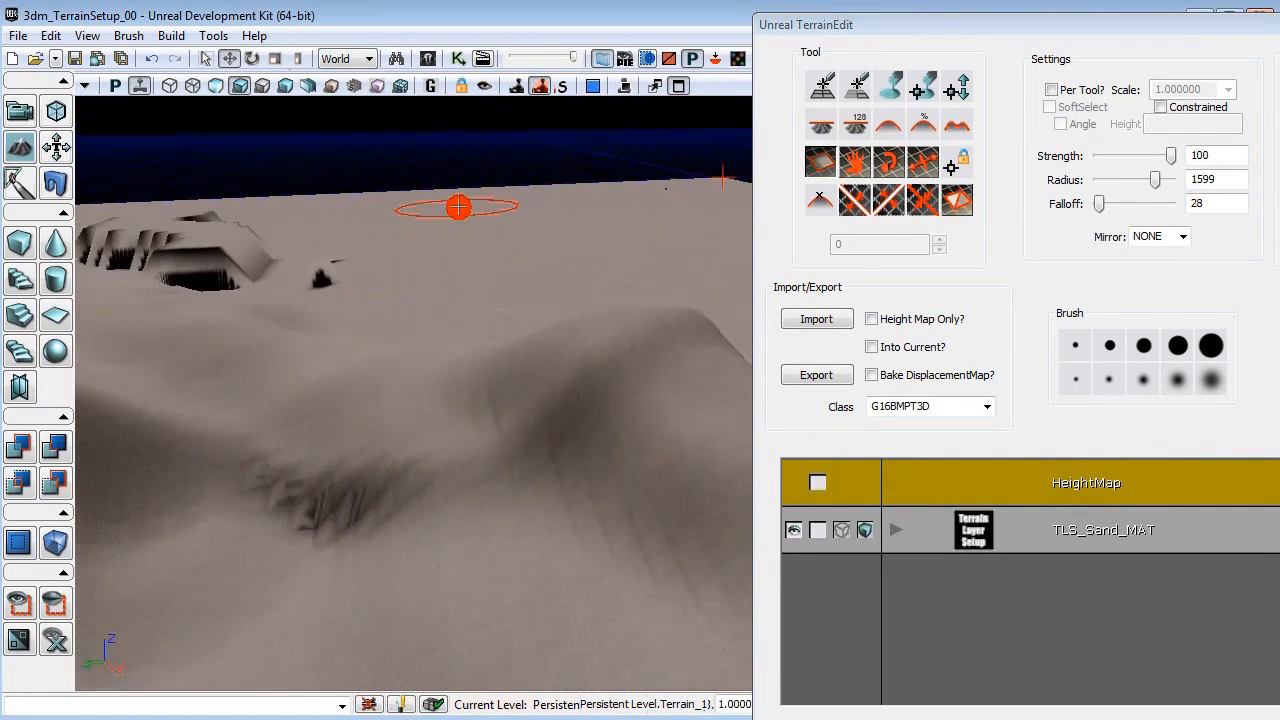
pyautogui.moveTo(457, 206); pyautogui.dragTo(645, 708)
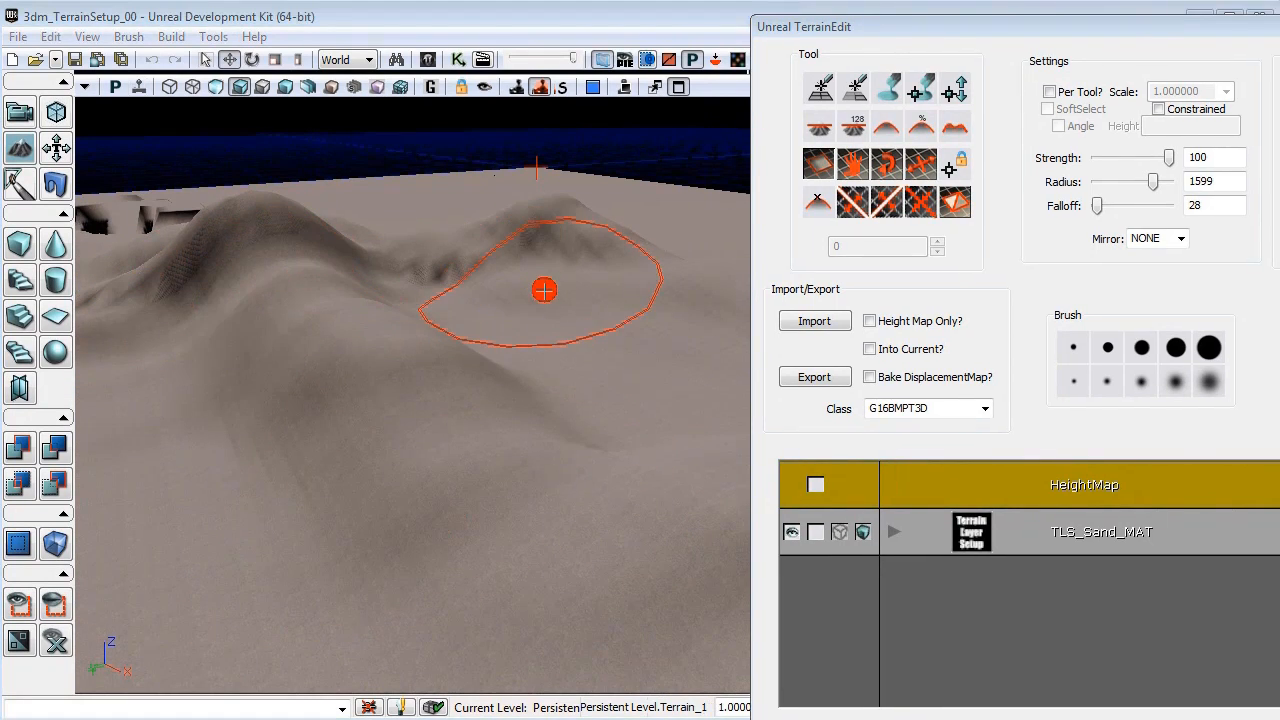
pyautogui.moveTo(543, 289); pyautogui.dragTo(535, 200)
pyautogui.moveTo(485, 375); pyautogui.dragTo(485, 297, button='middle')
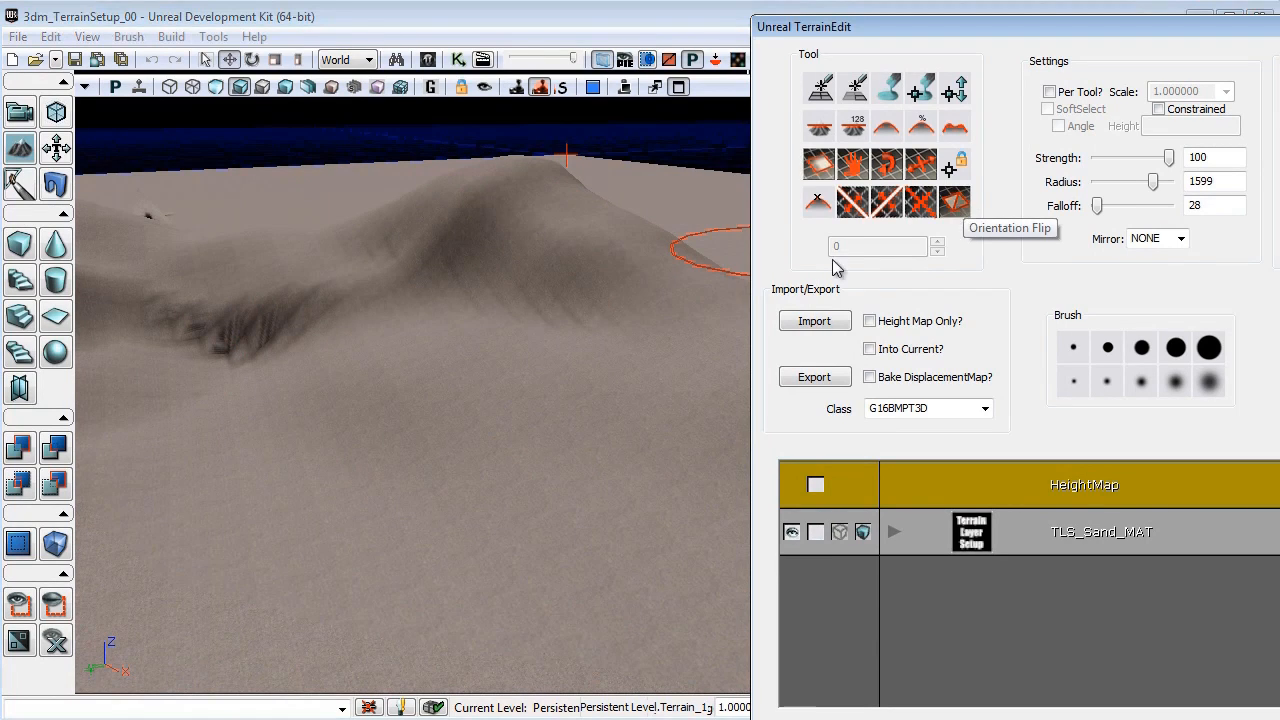
# Set the Orientation Flip brush to Radius 140 and Falloff 0 and show the viewport in wireframe.
pyautogui.moveTo(540, 311); pyautogui.dragTo(557, 354, button='right')
pyautogui.moveTo(557, 354); pyautogui.dragTo(512, 142)
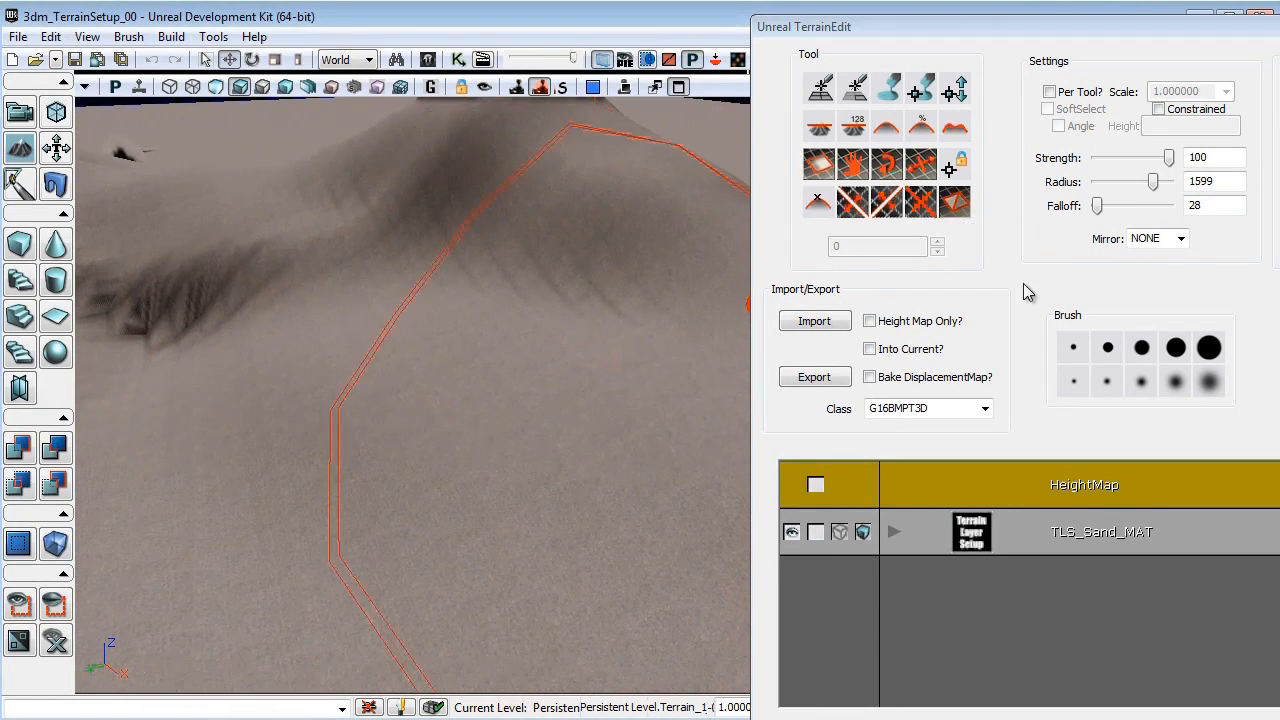
pyautogui.moveTo(1152, 183); pyautogui.dragTo(1097, 200)
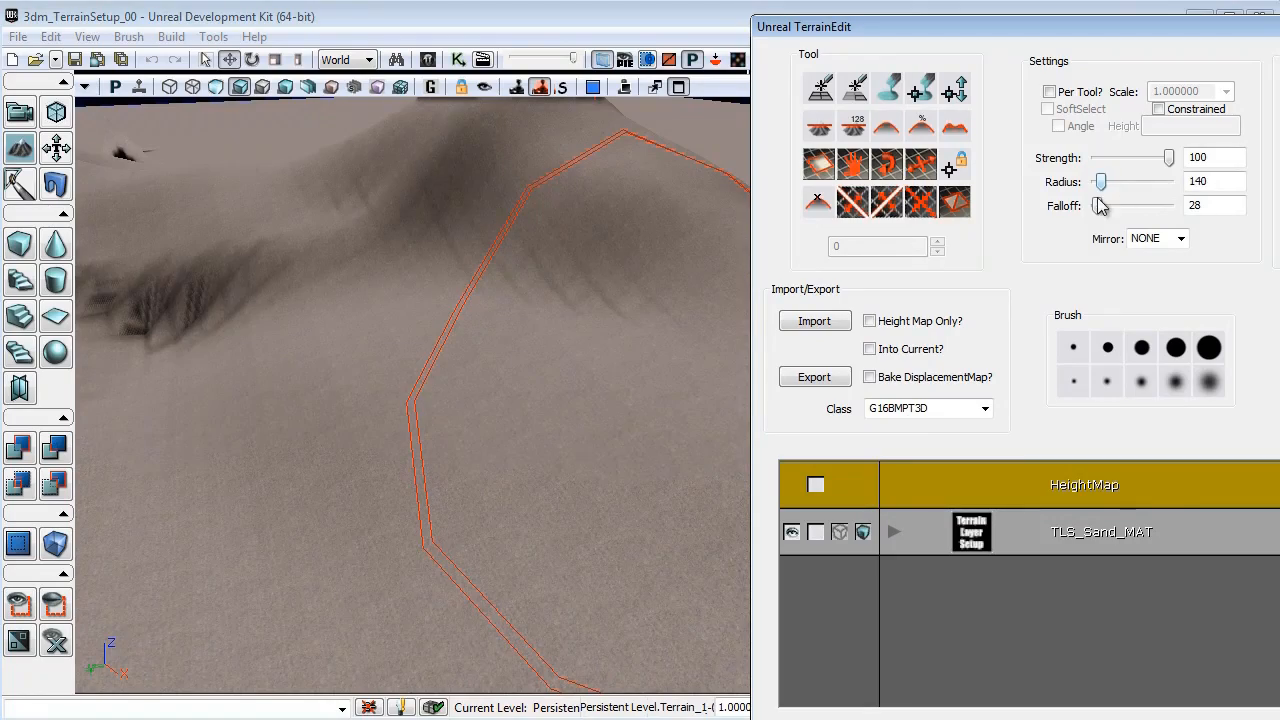
pyautogui.moveTo(548, 268); pyautogui.dragTo(530, 125)
pyautogui.click(192, 87)
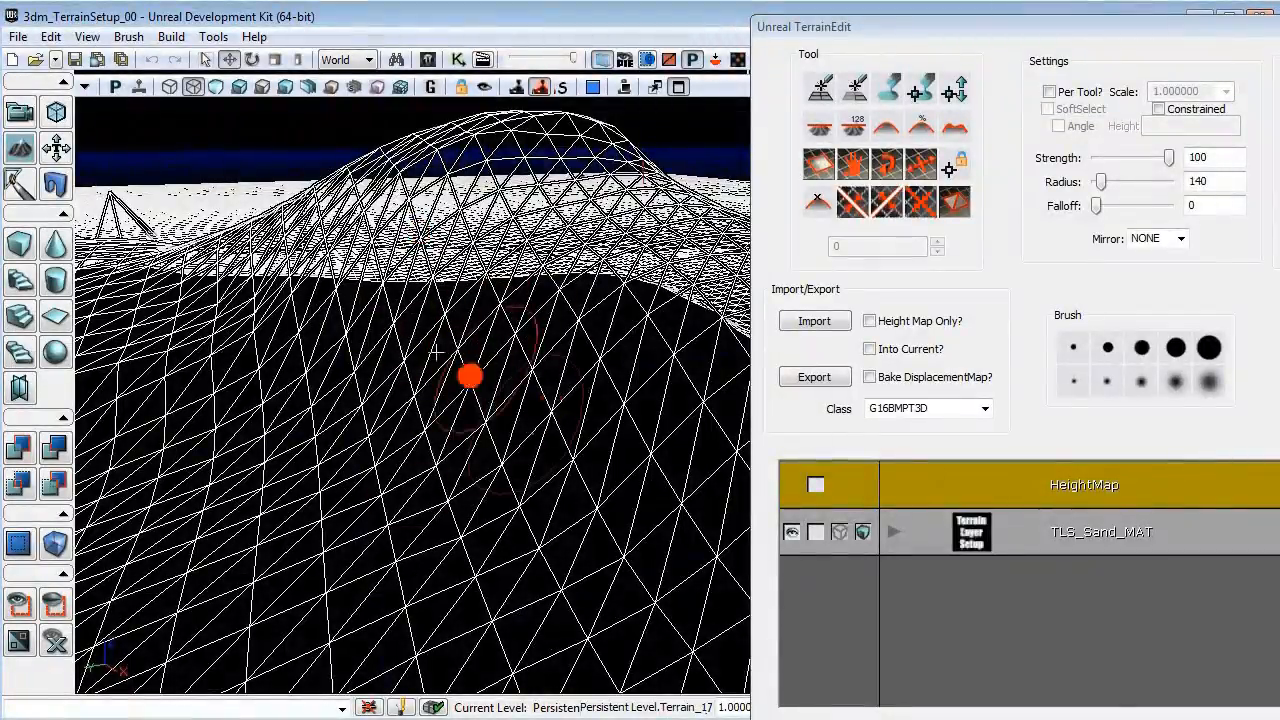
# Flip the triangle orientation across the slope in front of the large dune, and flip it back to its original direction.
pyautogui.moveTo(440, 470); pyautogui.dragTo(540, 325, button='right')
pyautogui.moveTo(540, 325); pyautogui.dragTo(510, 292, button='middle')
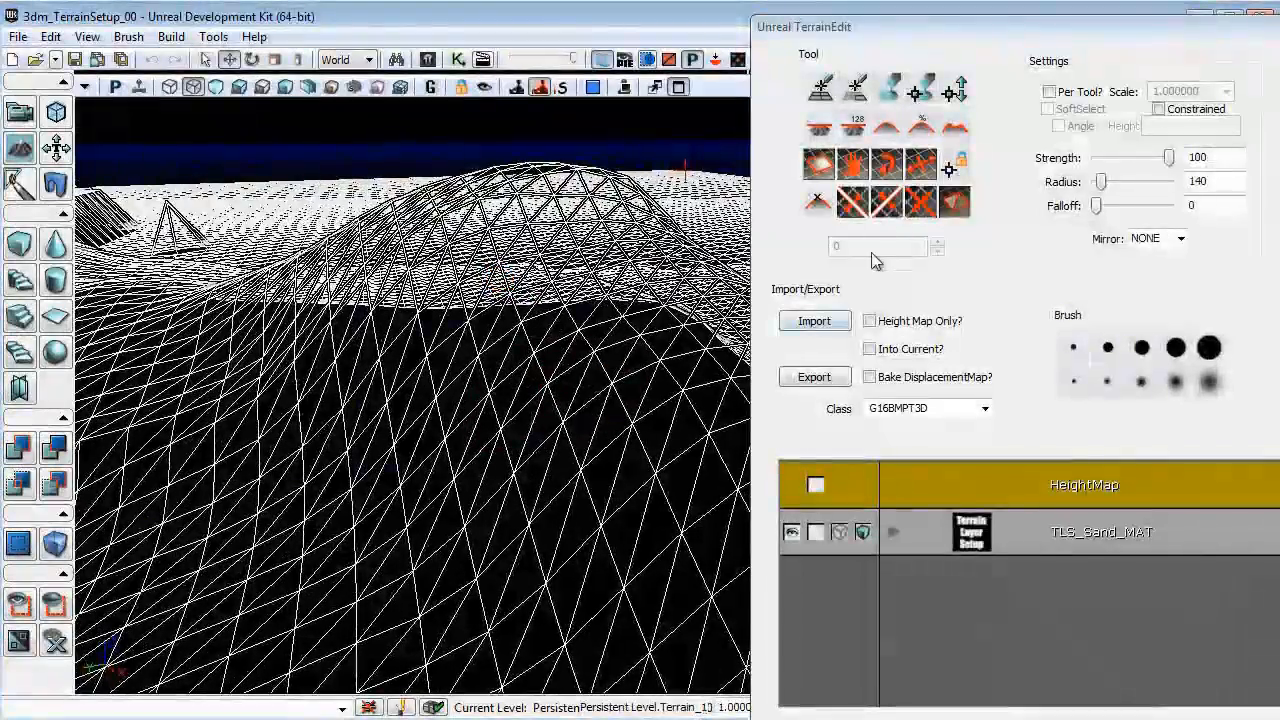
pyautogui.moveTo(661, 338); pyautogui.dragTo(640, 352, button='right')
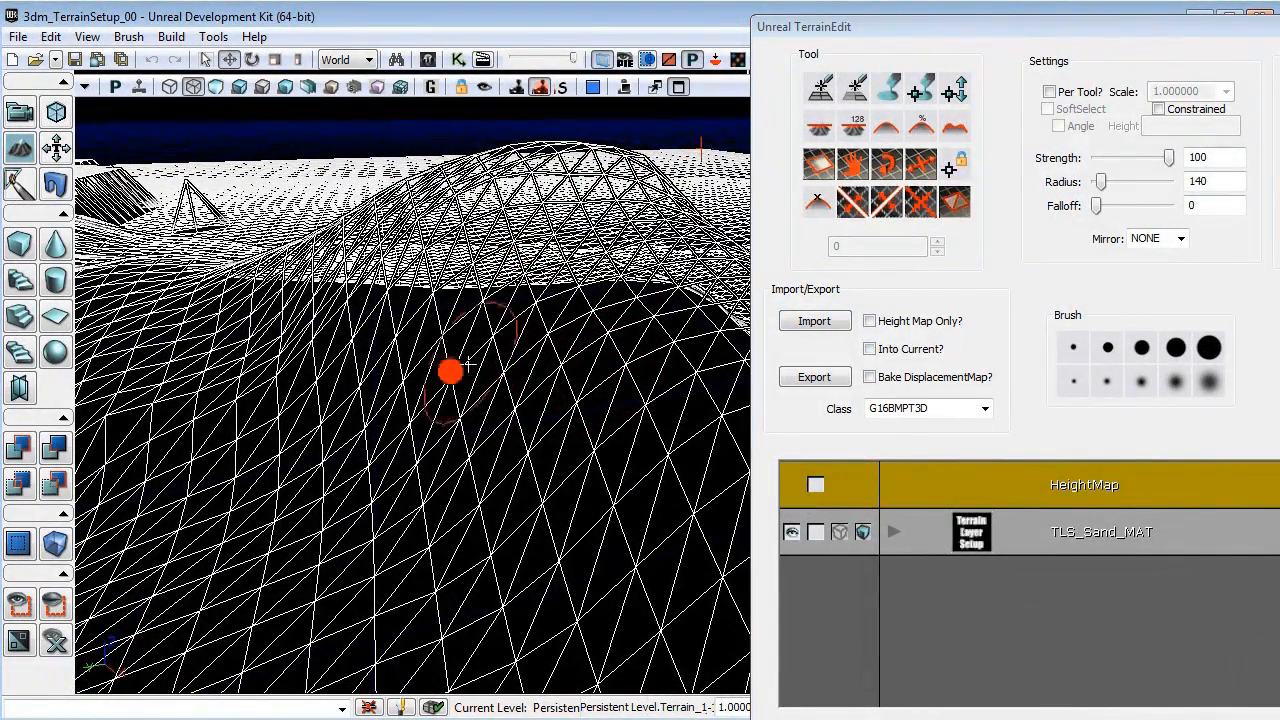
pyautogui.moveTo(471, 364)
pyautogui.keyDown('ctrl'); pyautogui.mouseDown()
pyautogui.moveTo(465, 394)
pyautogui.moveTo(408, 416)
pyautogui.moveTo(354, 381)
pyautogui.mouseUp(); pyautogui.keyUp('ctrl')
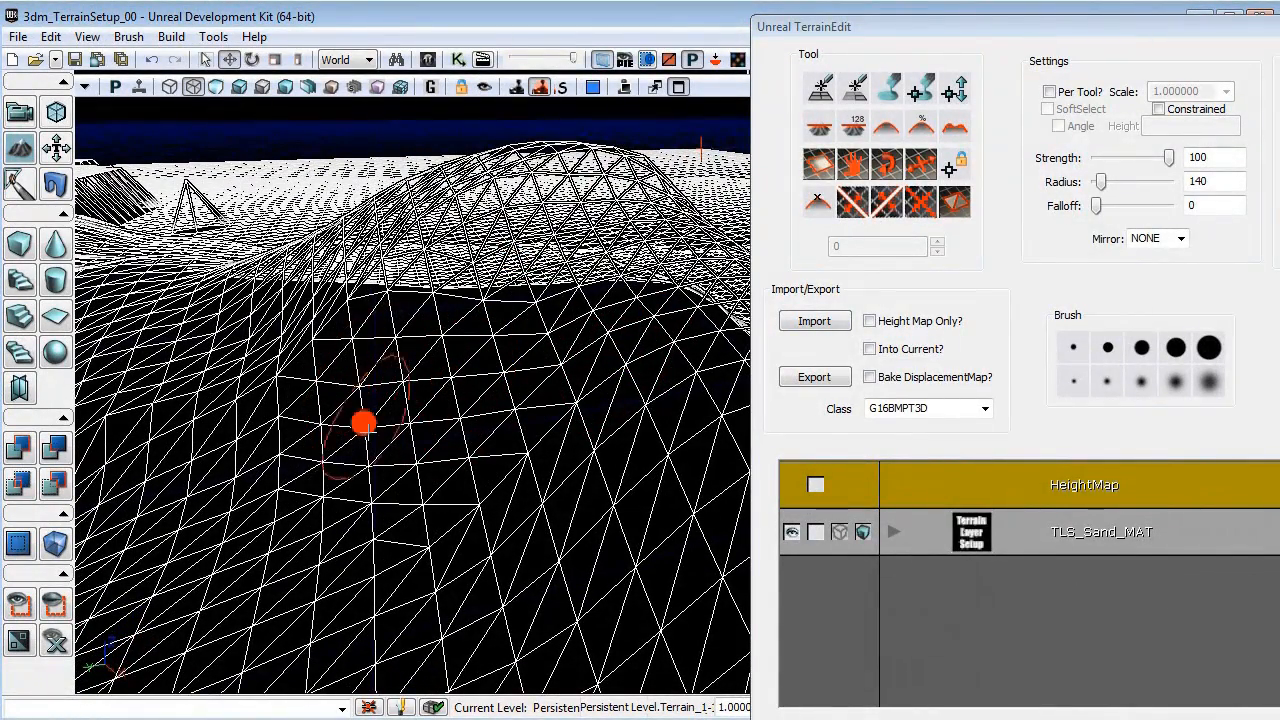
pyautogui.moveTo(368, 430)
pyautogui.keyDown('ctrl'); pyautogui.mouseDown()
pyautogui.moveTo(471, 452)
pyautogui.moveTo(560, 388)
pyautogui.moveTo(577, 334)
pyautogui.mouseUp(); pyautogui.keyUp('ctrl')
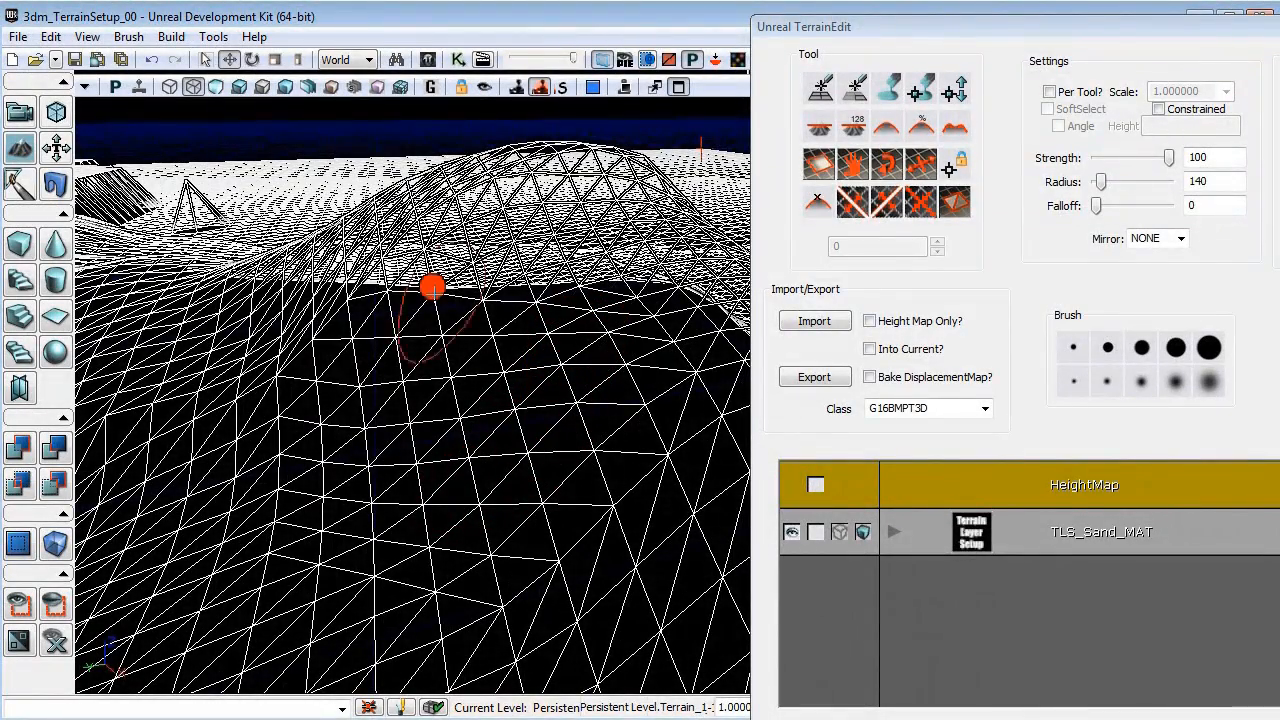
pyautogui.moveTo(326, 428)
pyautogui.keyDown('ctrl'); pyautogui.mouseDown()
pyautogui.moveTo(433, 543)
pyautogui.moveTo(460, 413)
pyautogui.moveTo(591, 334)
pyautogui.mouseUp(); pyautogui.keyUp('ctrl')
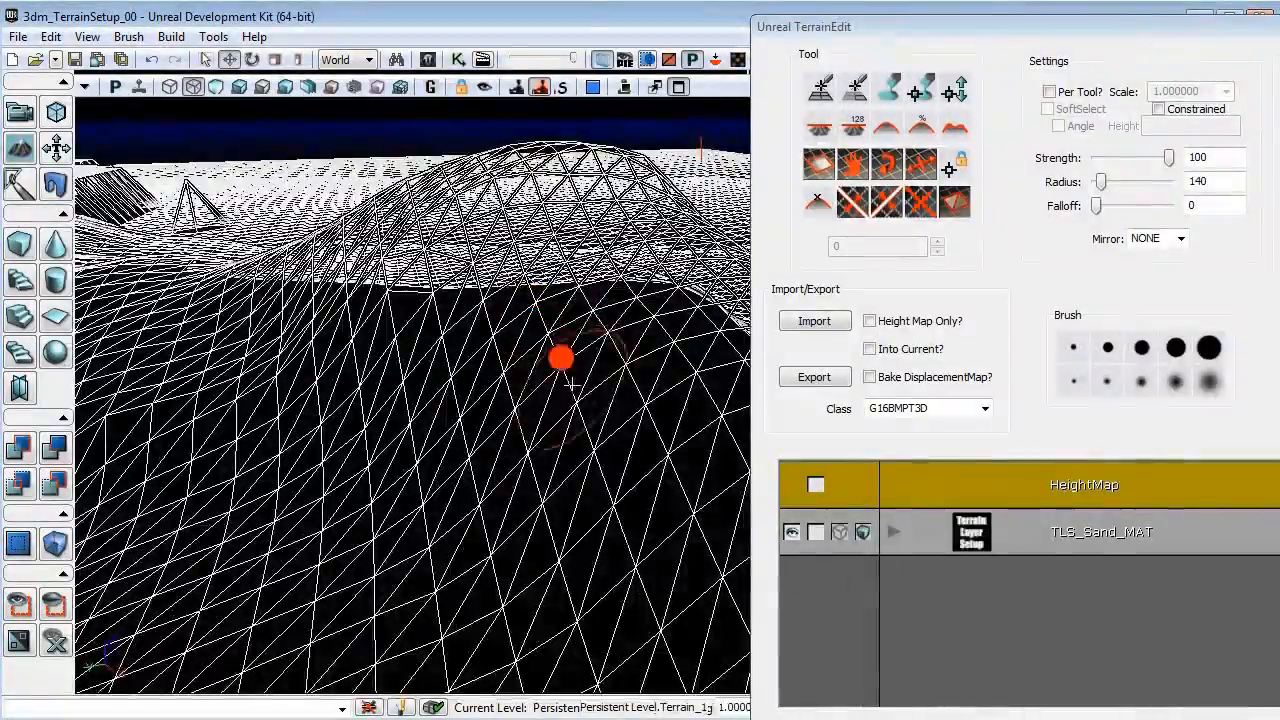
# Flip the triangle orientation on a smaller patch of the slope and return the viewport to lit shading.
pyautogui.moveTo(569, 383)
pyautogui.mouseDown()
pyautogui.moveTo(519, 338)
pyautogui.moveTo(420, 358)
pyautogui.moveTo(465, 348)
pyautogui.moveTo(600, 372)
pyautogui.mouseUp()
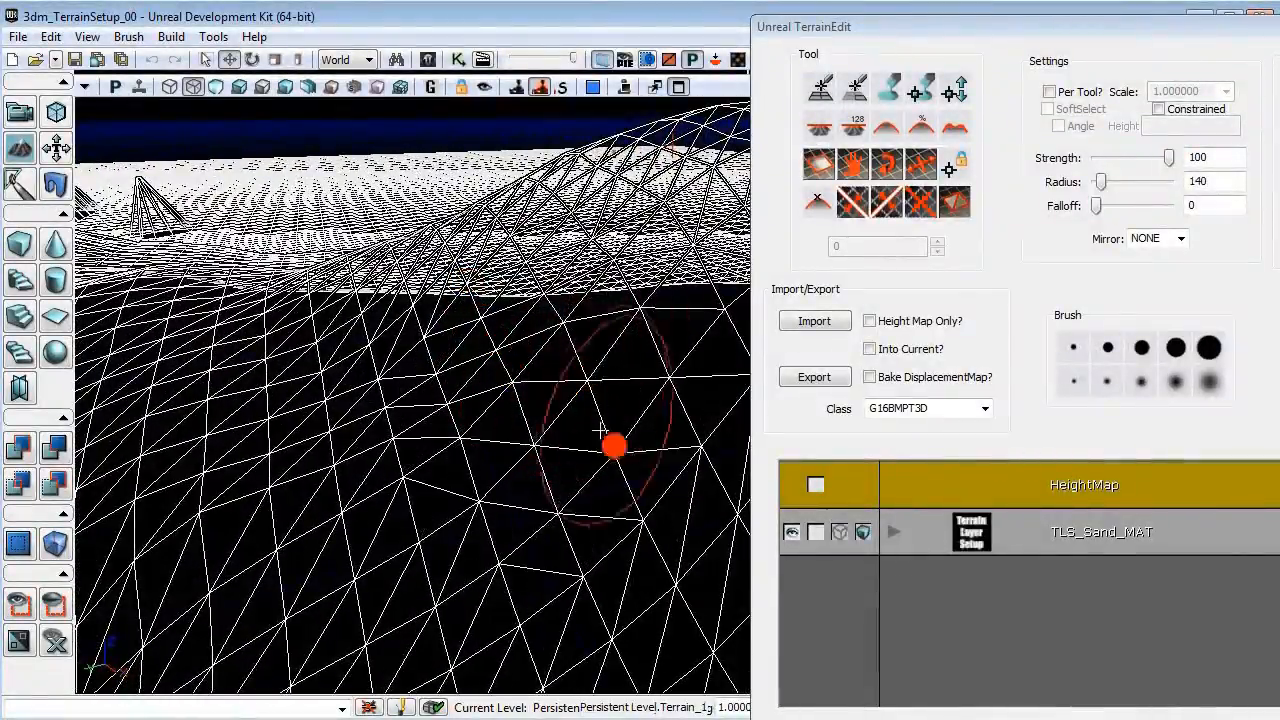
pyautogui.moveTo(611, 446)
pyautogui.mouseDown()
pyautogui.moveTo(460, 431)
pyautogui.moveTo(622, 520)
pyautogui.moveTo(573, 560)
pyautogui.moveTo(655, 489)
pyautogui.moveTo(515, 428)
pyautogui.mouseUp()
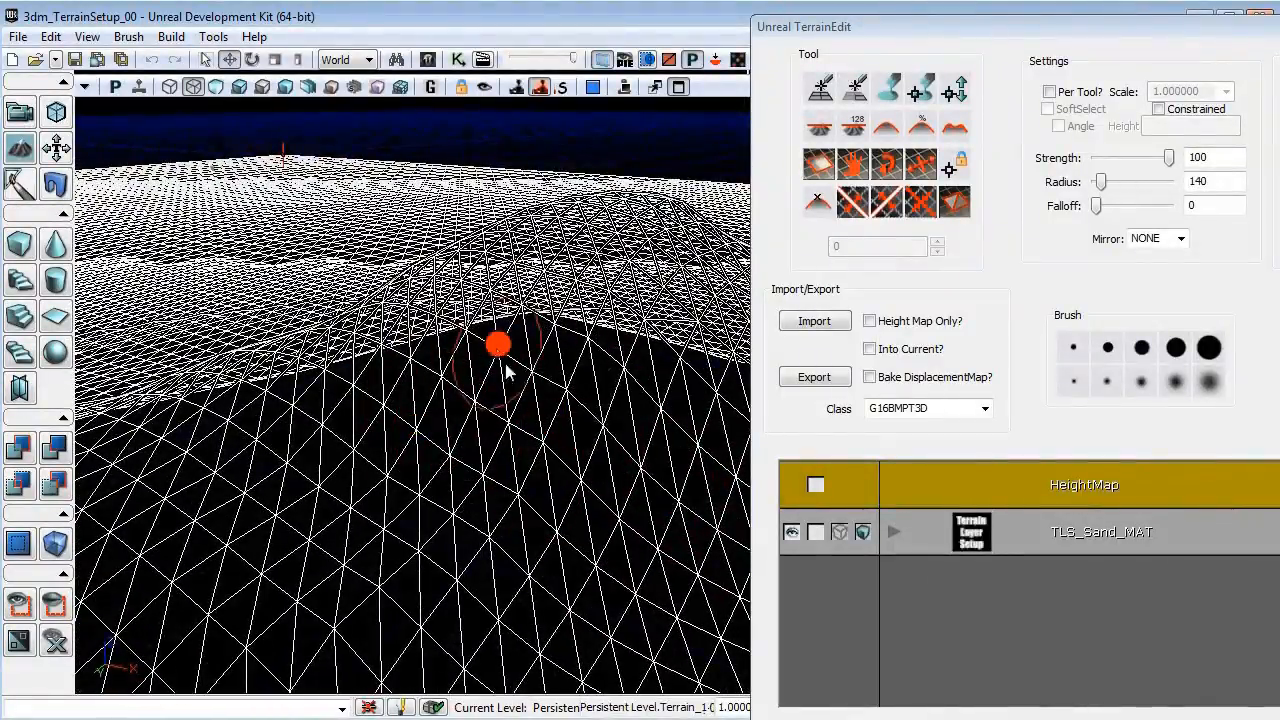
pyautogui.click(238, 88)
pyautogui.moveTo(480, 316); pyautogui.dragTo(570, 688)
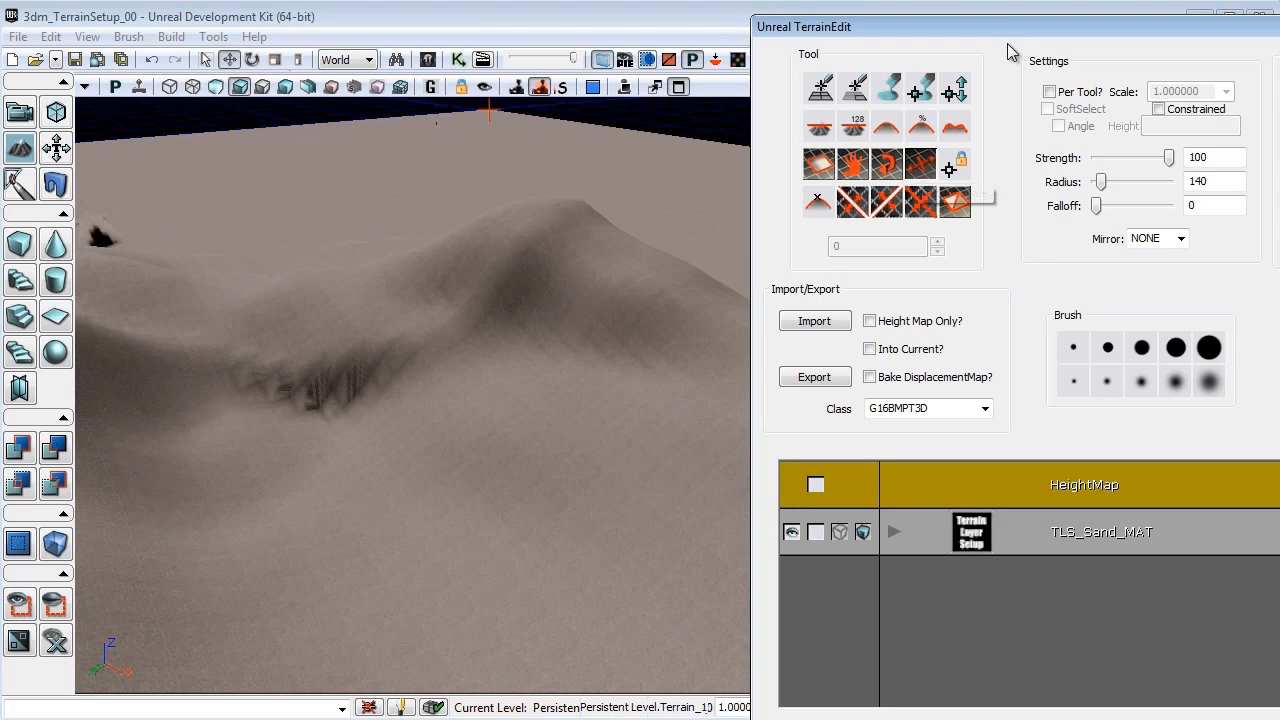
# Bring the TerrainEdit view settings fully into view and choose Terrain_1 as the terrain to edit.
pyautogui.moveTo(1035, 36); pyautogui.dragTo(842, 24)
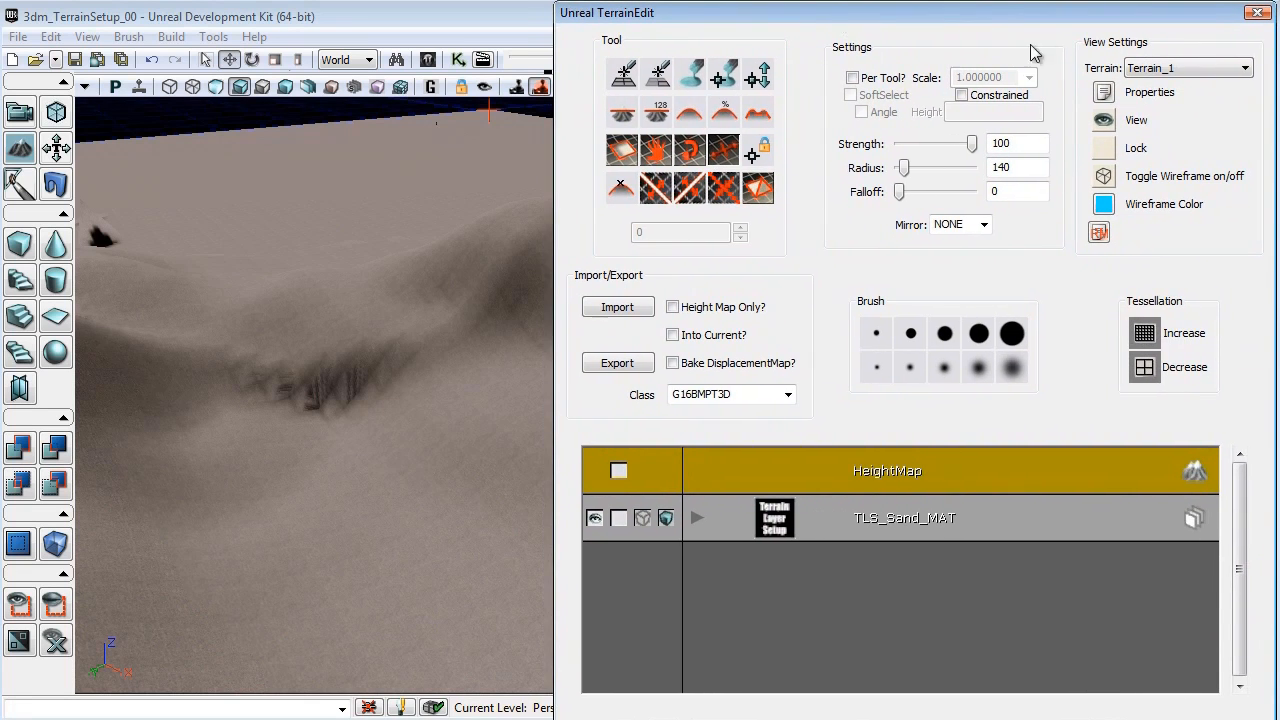
pyautogui.click(1196, 70)
pyautogui.click(1130, 76)
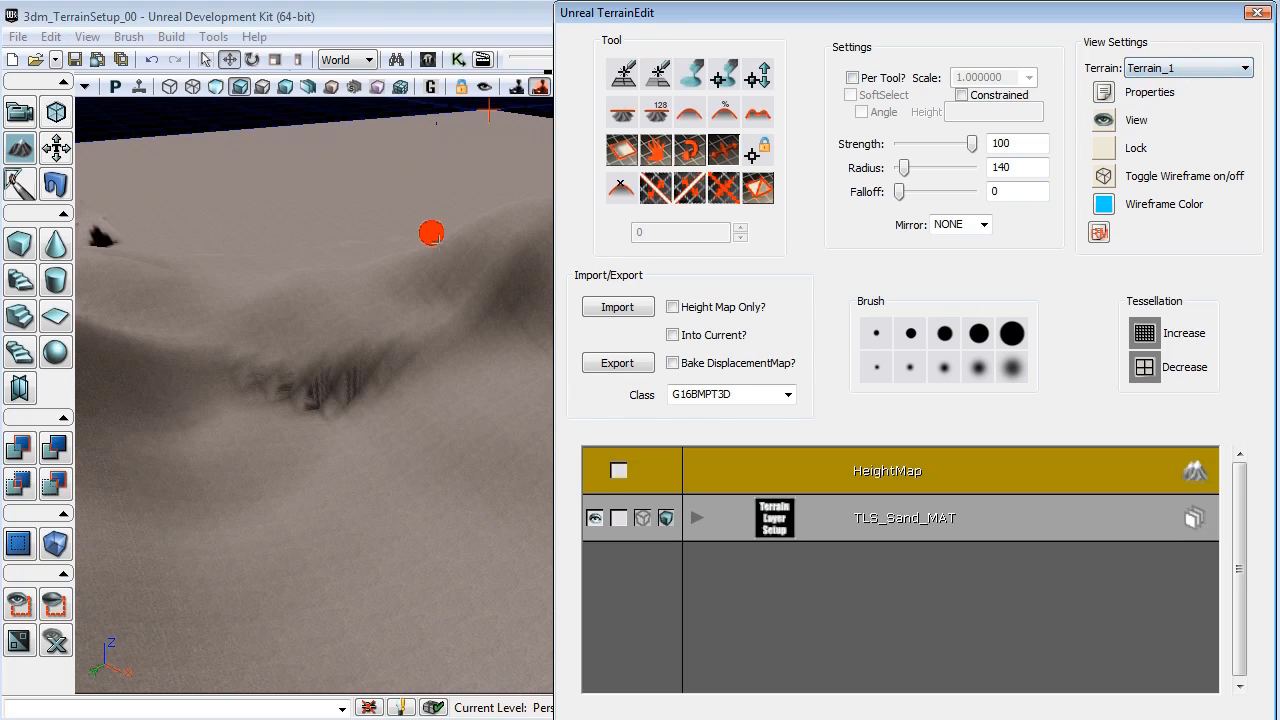
pyautogui.moveTo(441, 252); pyautogui.dragTo(481, 237, button='right')
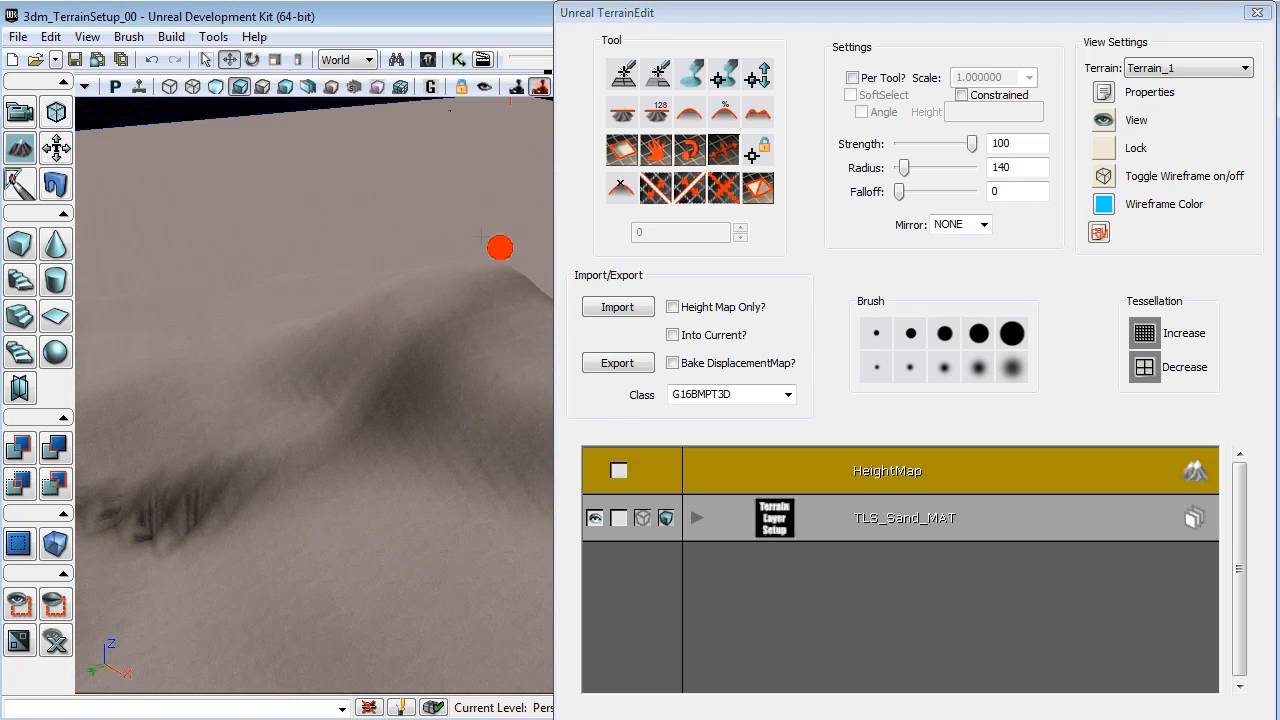
pyautogui.click(1186, 70)
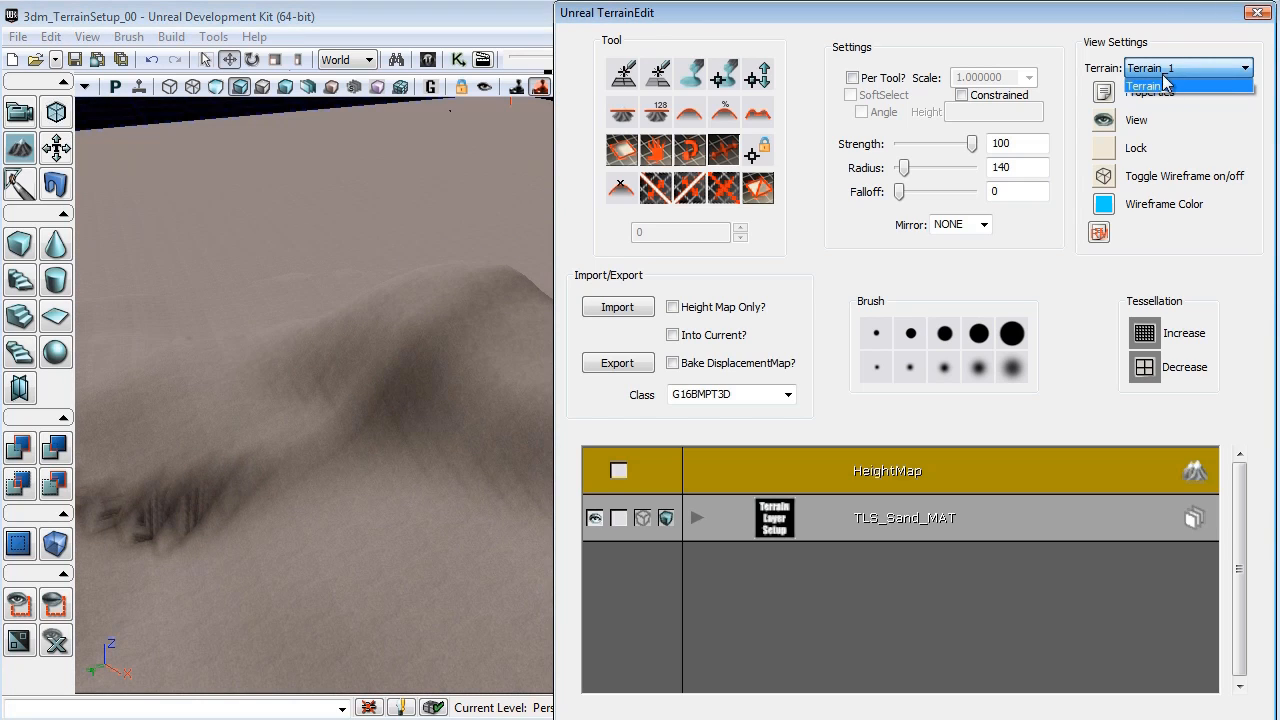
pyautogui.click(1134, 85)
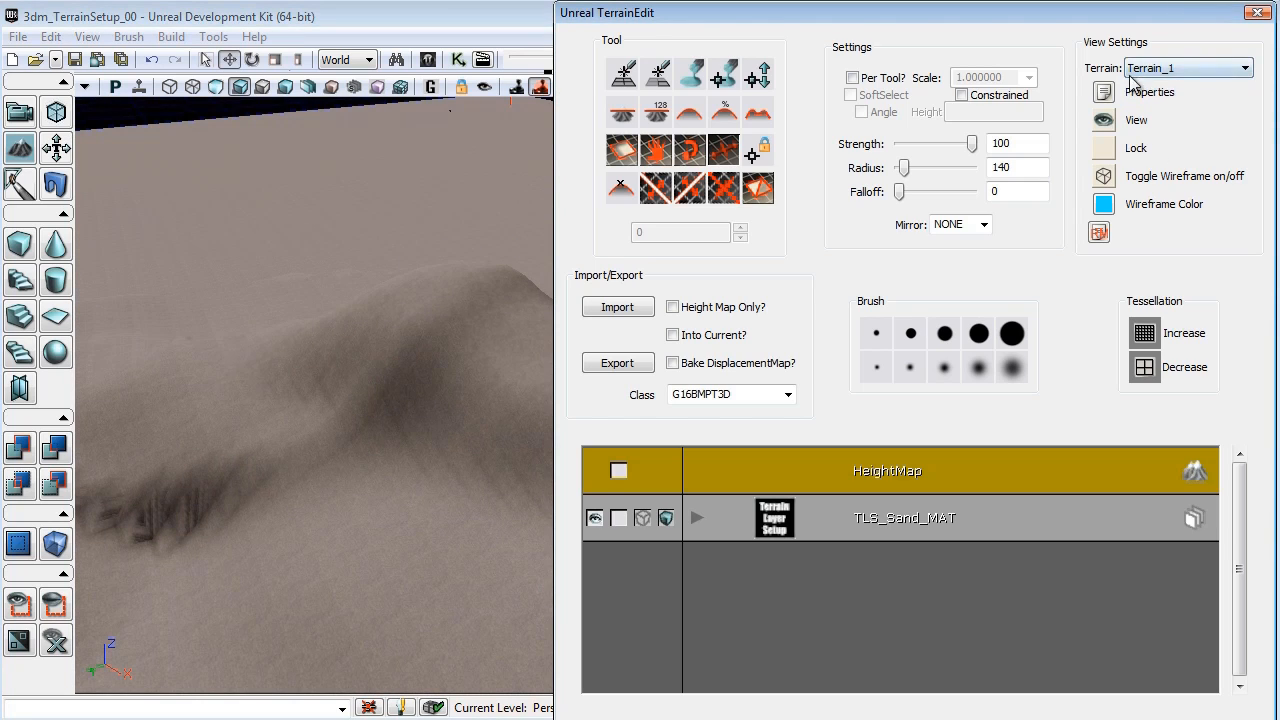
# Review the properties of Terrain_1, including its Display and Terrain settings, and close them.
pyautogui.click(1106, 94)
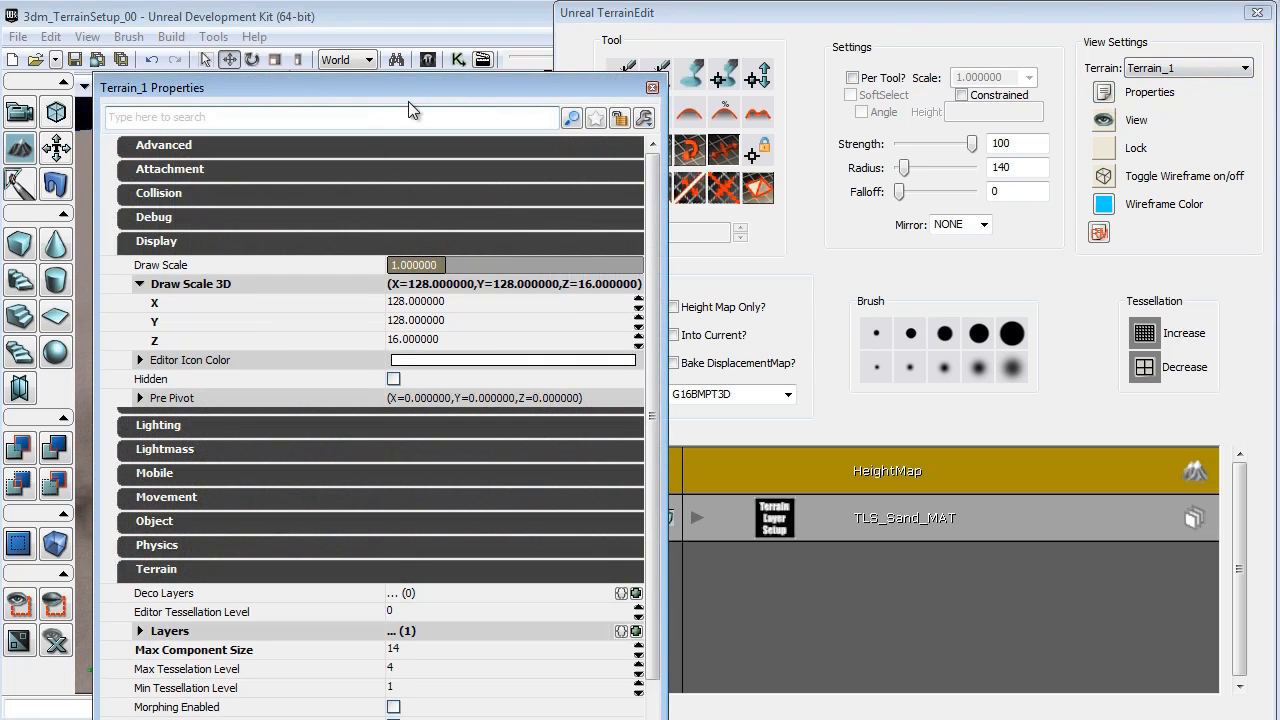
pyautogui.click(648, 12)
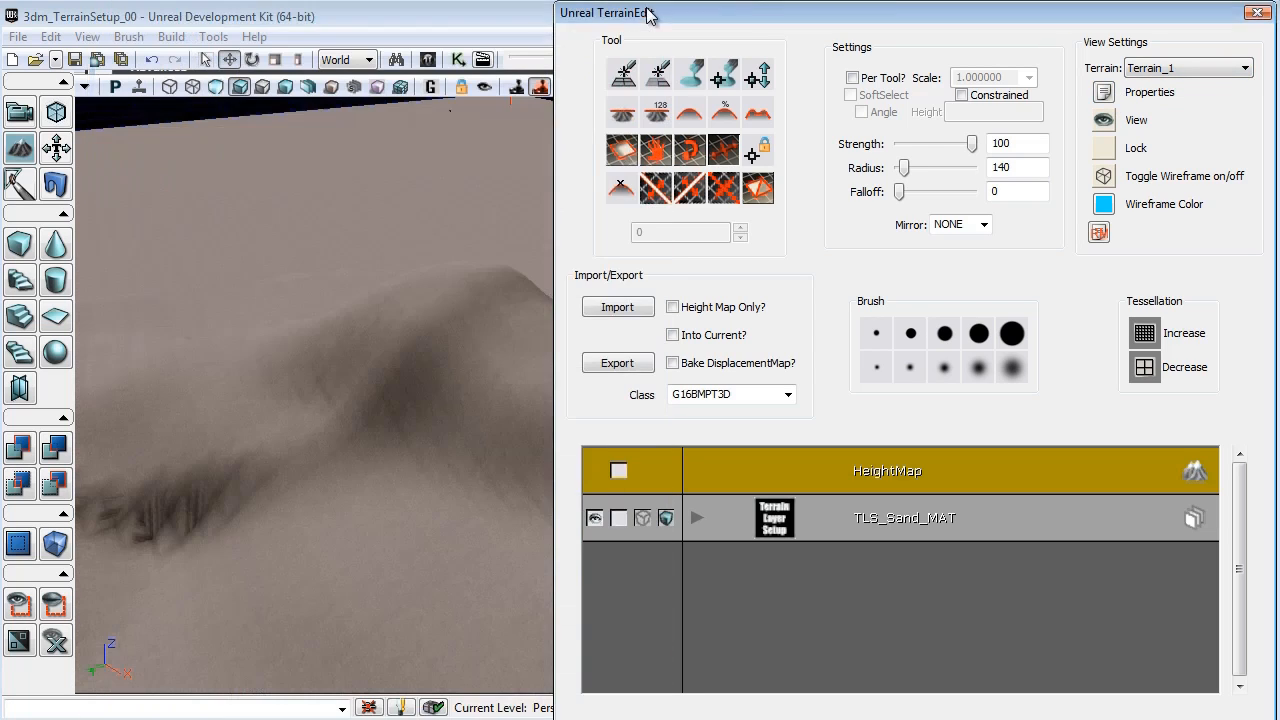
pyautogui.press('F4')
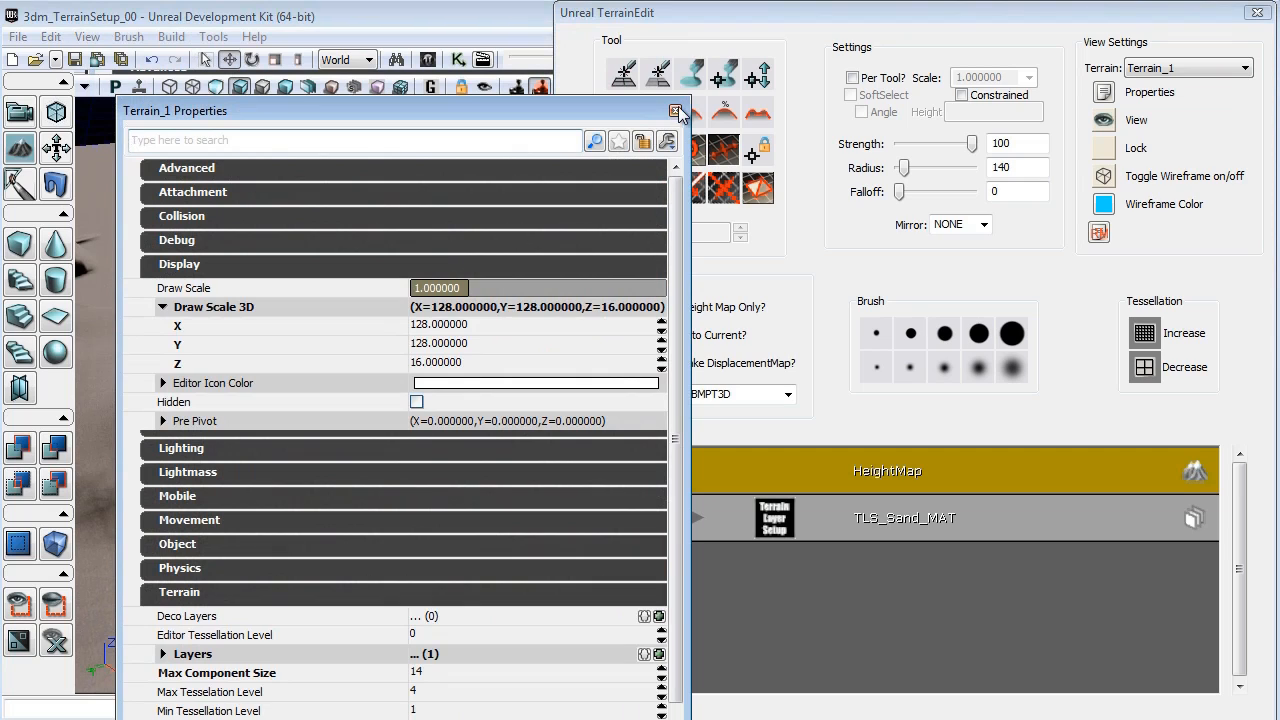
pyautogui.click(675, 111)
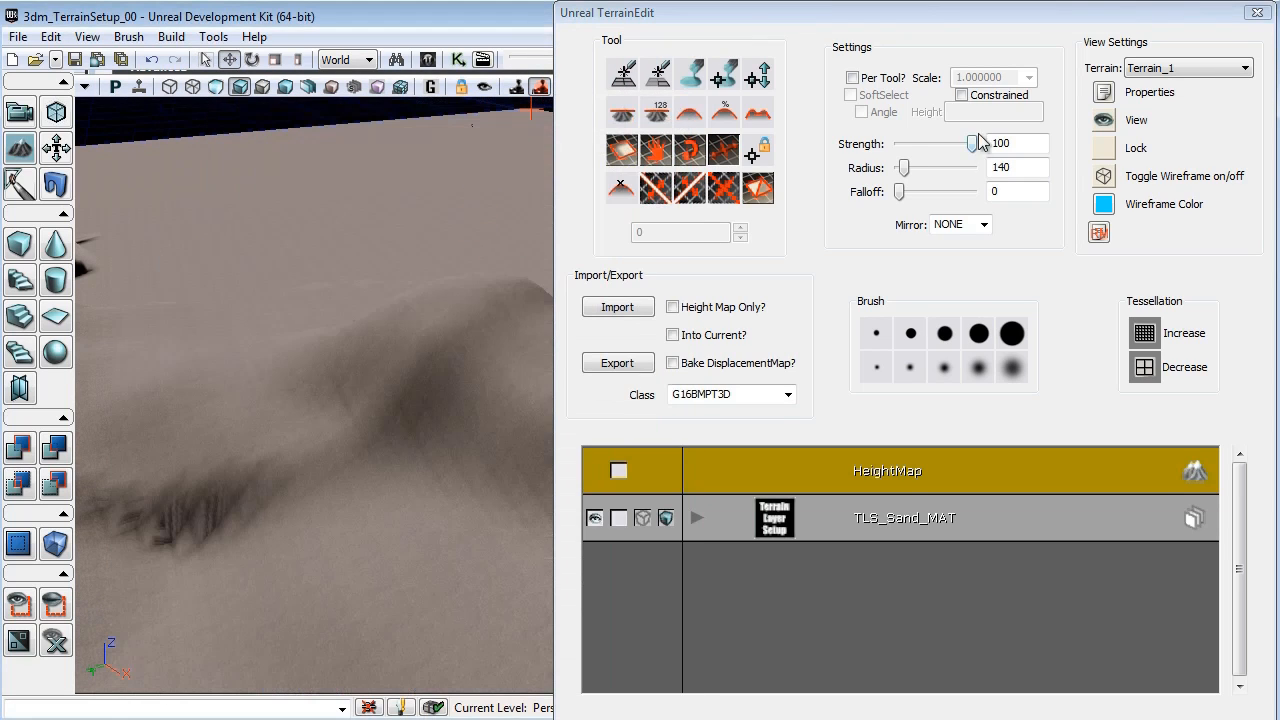
# Hide Terrain_1 in the viewport and make it visible again.
pyautogui.click(1106, 120)
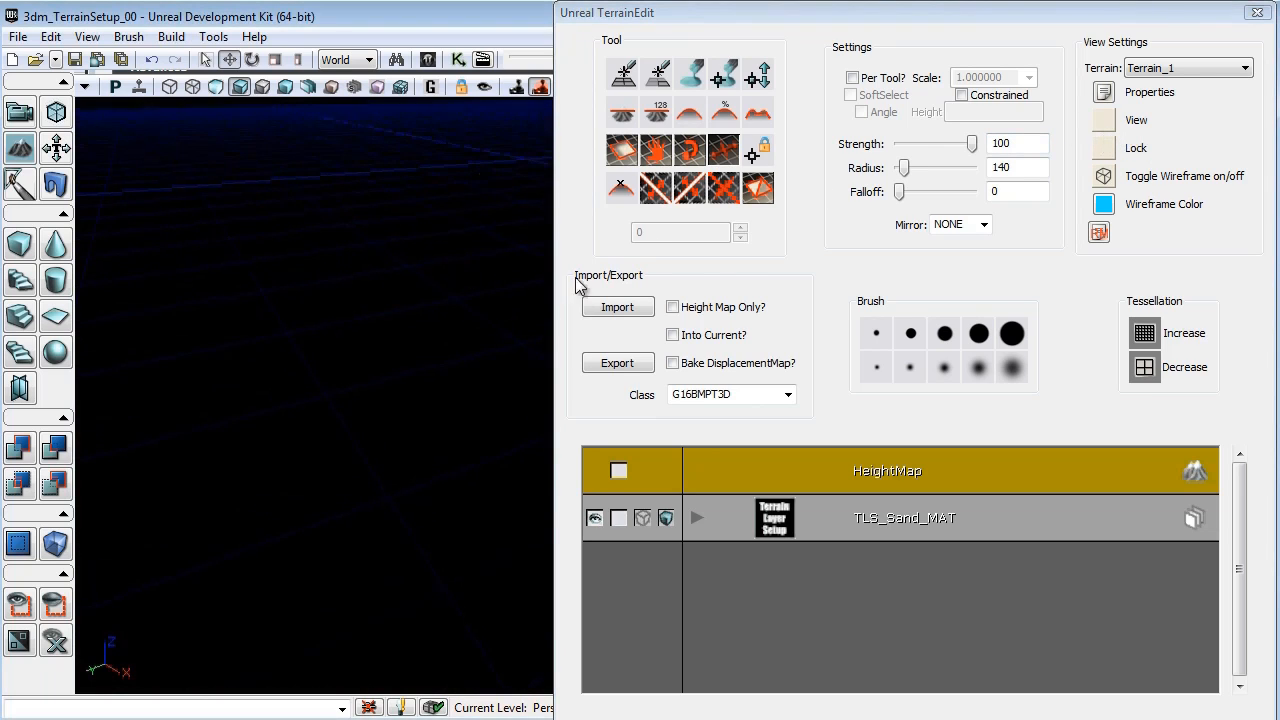
pyautogui.click(1104, 120)
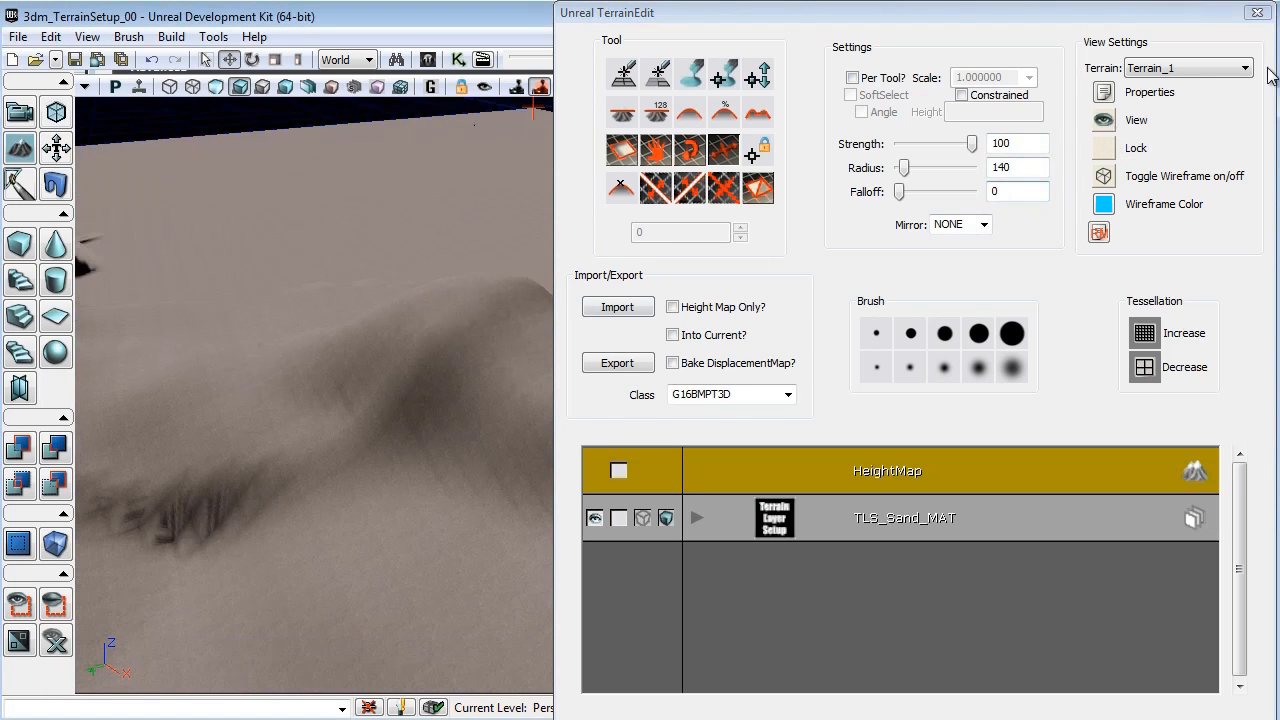
# Lock Terrain_1 against editing and try out the brush over the dunes.
pyautogui.click(1108, 157)
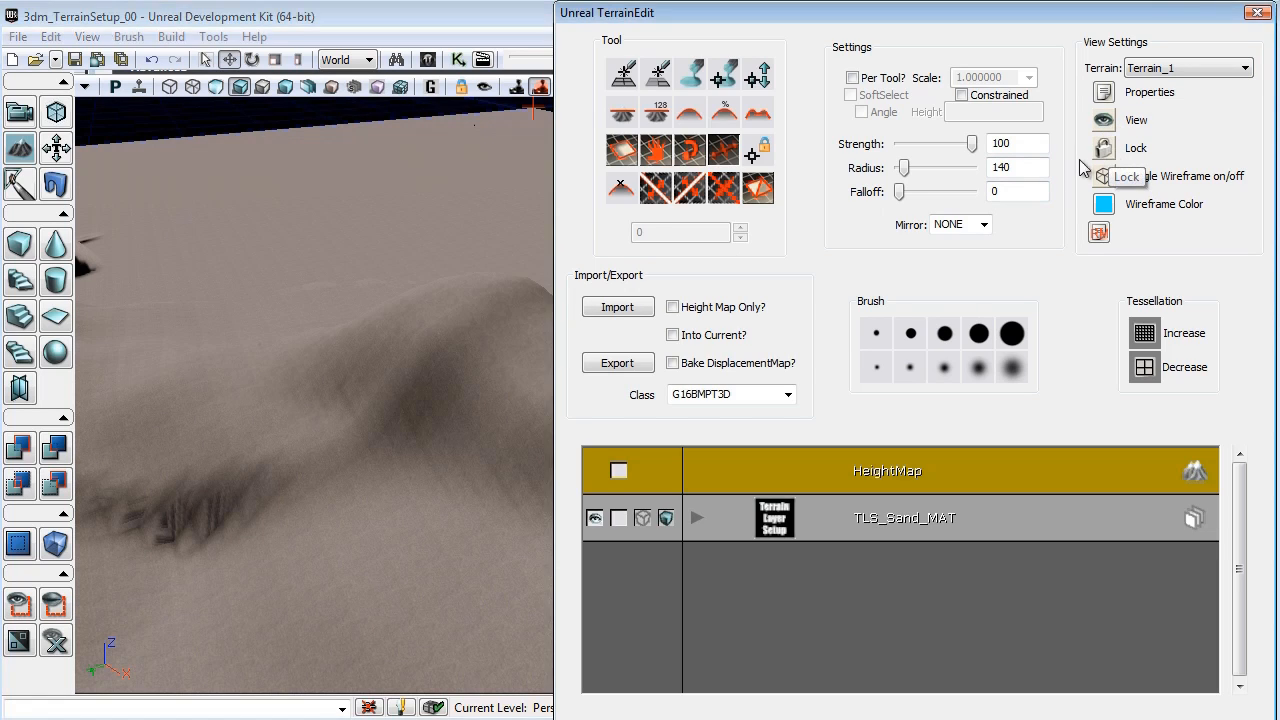
pyautogui.moveTo(480, 297); pyautogui.dragTo(517, 217, button='right')
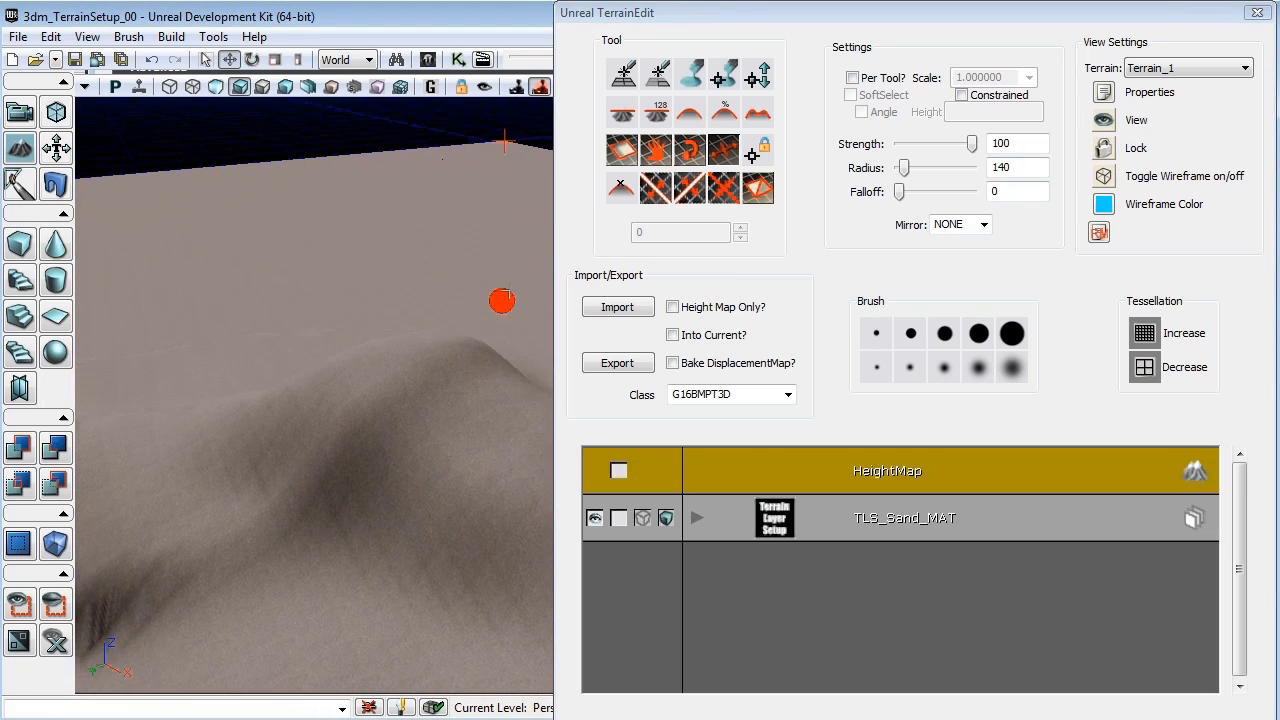
pyautogui.moveTo(481, 289)
pyautogui.mouseDown(button='right')
pyautogui.moveTo(466, 302)
pyautogui.moveTo(490, 277)
pyautogui.mouseUp(button='right')
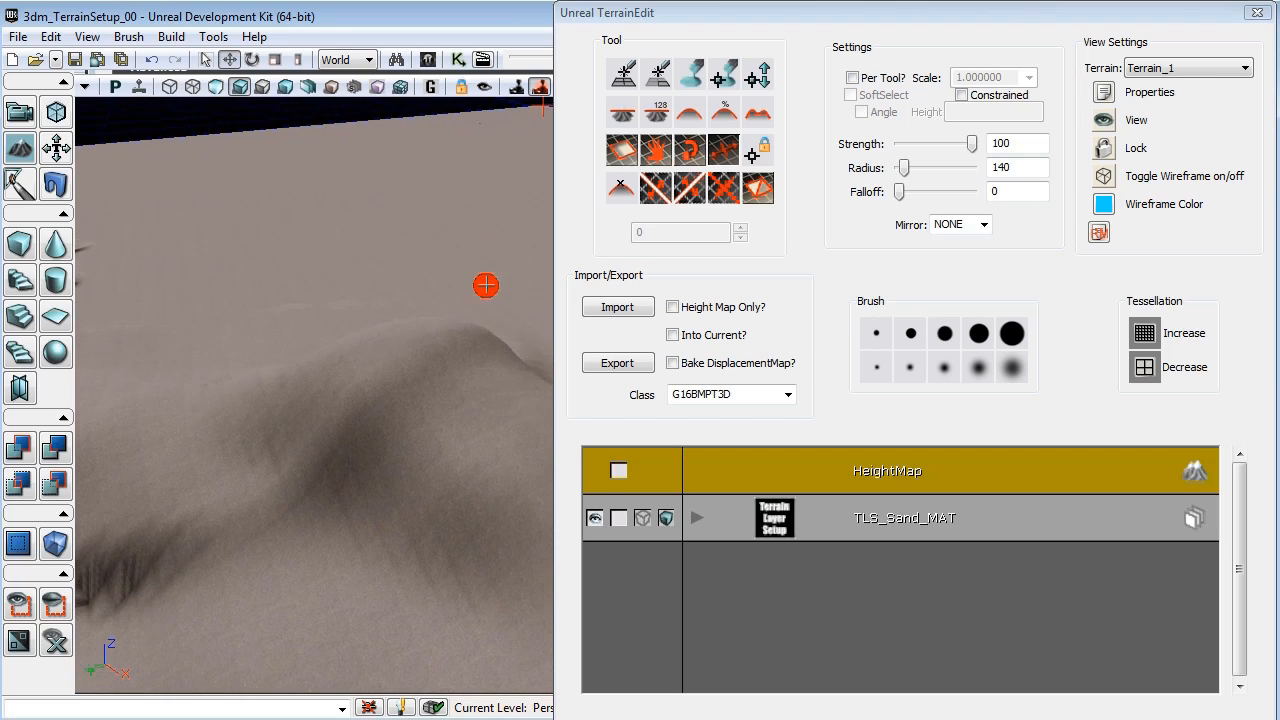
pyautogui.moveTo(478, 345)
pyautogui.mouseDown(button='right')
pyautogui.moveTo(491, 337)
pyautogui.moveTo(486, 355)
pyautogui.mouseUp(button='right')
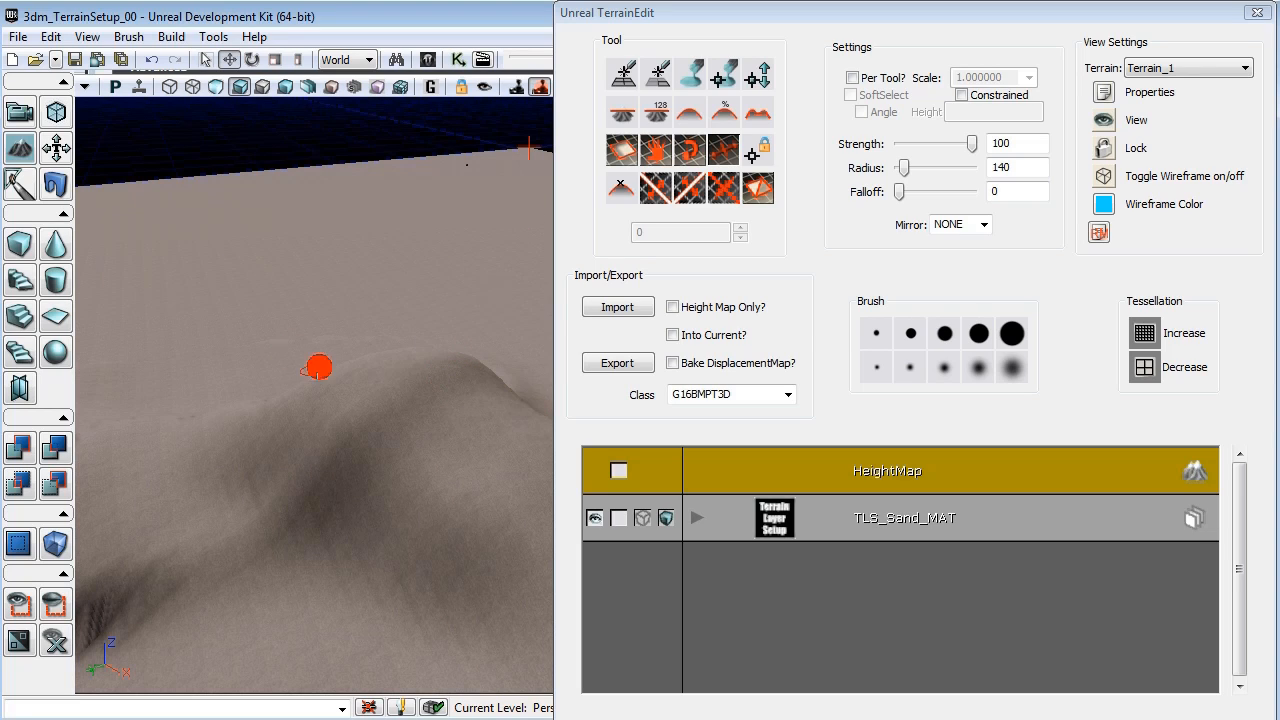
pyautogui.click(1106, 151)
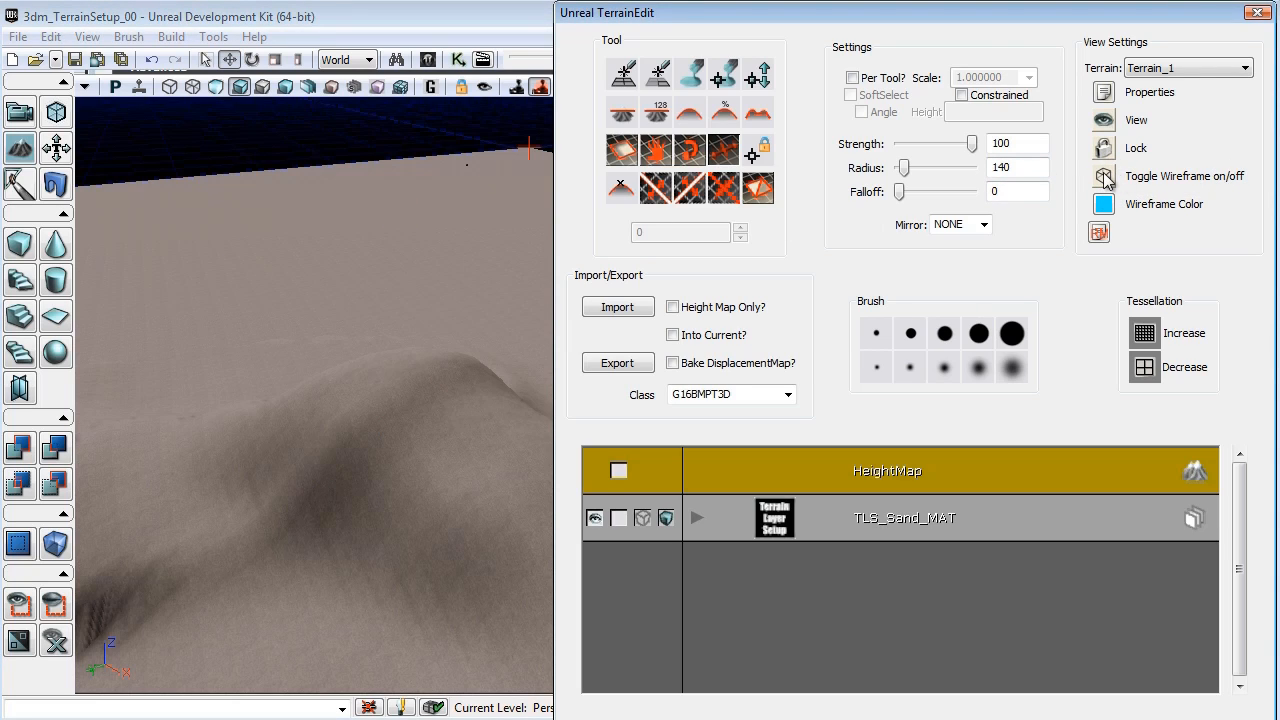
# Turn on the wireframe overlay for Terrain_1 and look over the mesh across the dunes.
pyautogui.click(1105, 178)
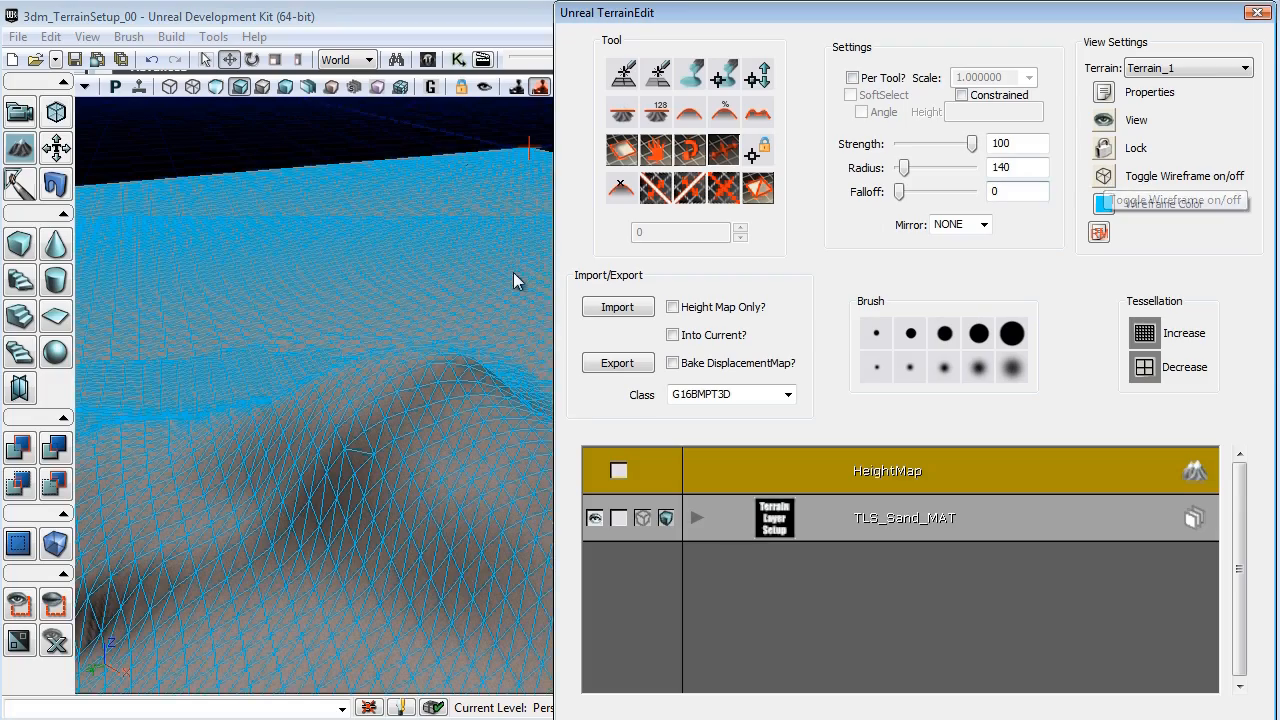
pyautogui.moveTo(517, 251); pyautogui.dragTo(517, 220)
pyautogui.moveTo(391, 84); pyautogui.dragTo(269, 146)
pyautogui.moveTo(372, 365)
pyautogui.mouseDown(button='right')
pyautogui.moveTo(409, 434)
pyautogui.moveTo(460, 478)
pyautogui.mouseUp(button='right')
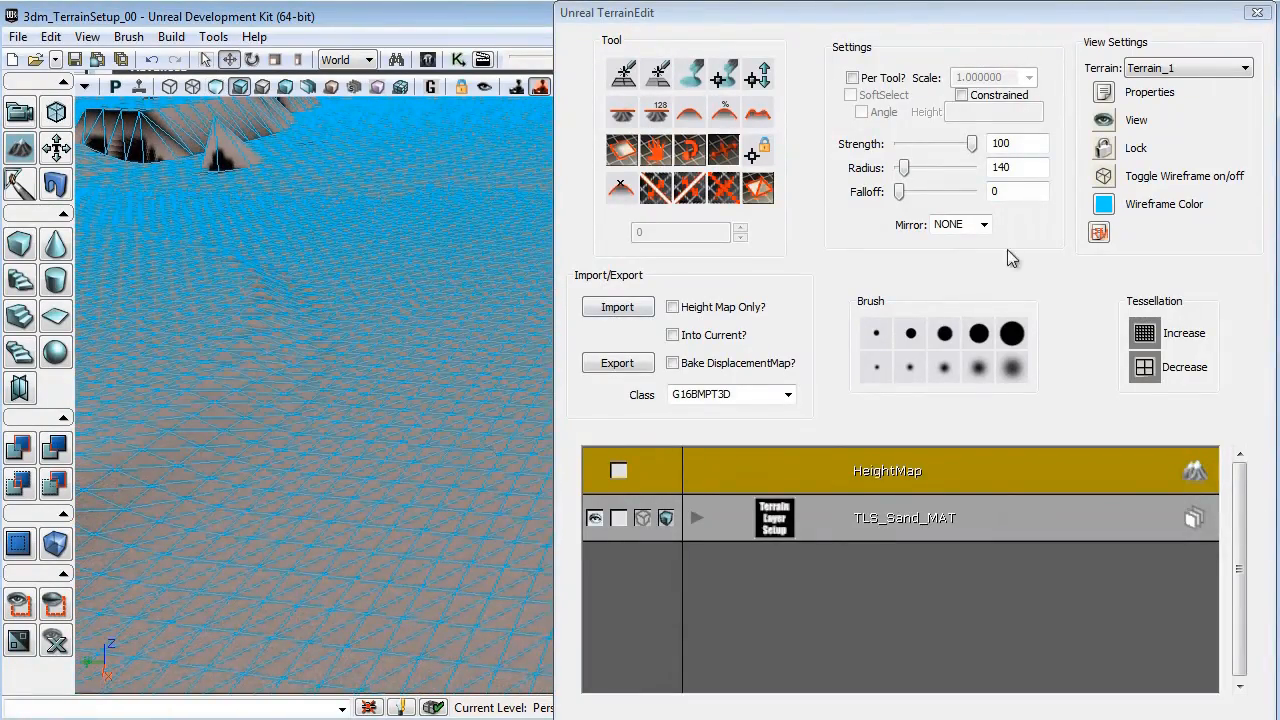
# Set the Terrain_1 wireframe color to black by lowering the color's brightness value to zero.
pyautogui.click(1112, 205)
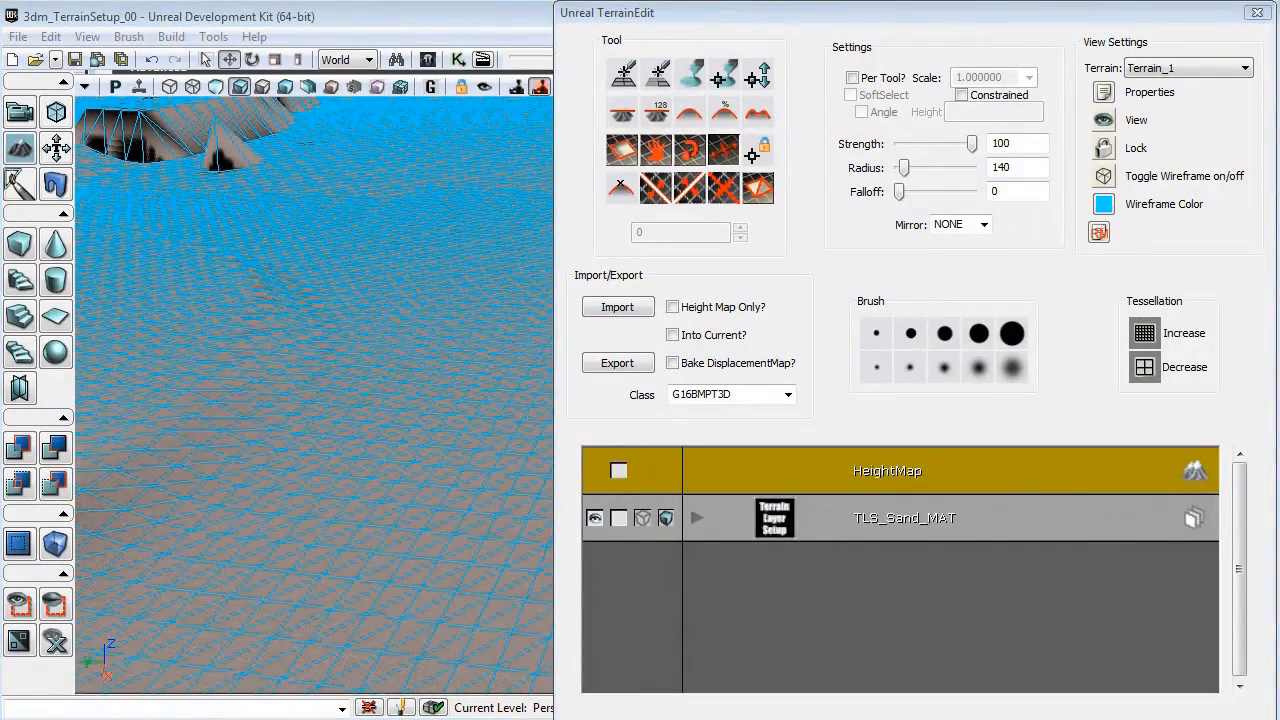
pyautogui.moveTo(1279, 190); pyautogui.dragTo(966, 163)
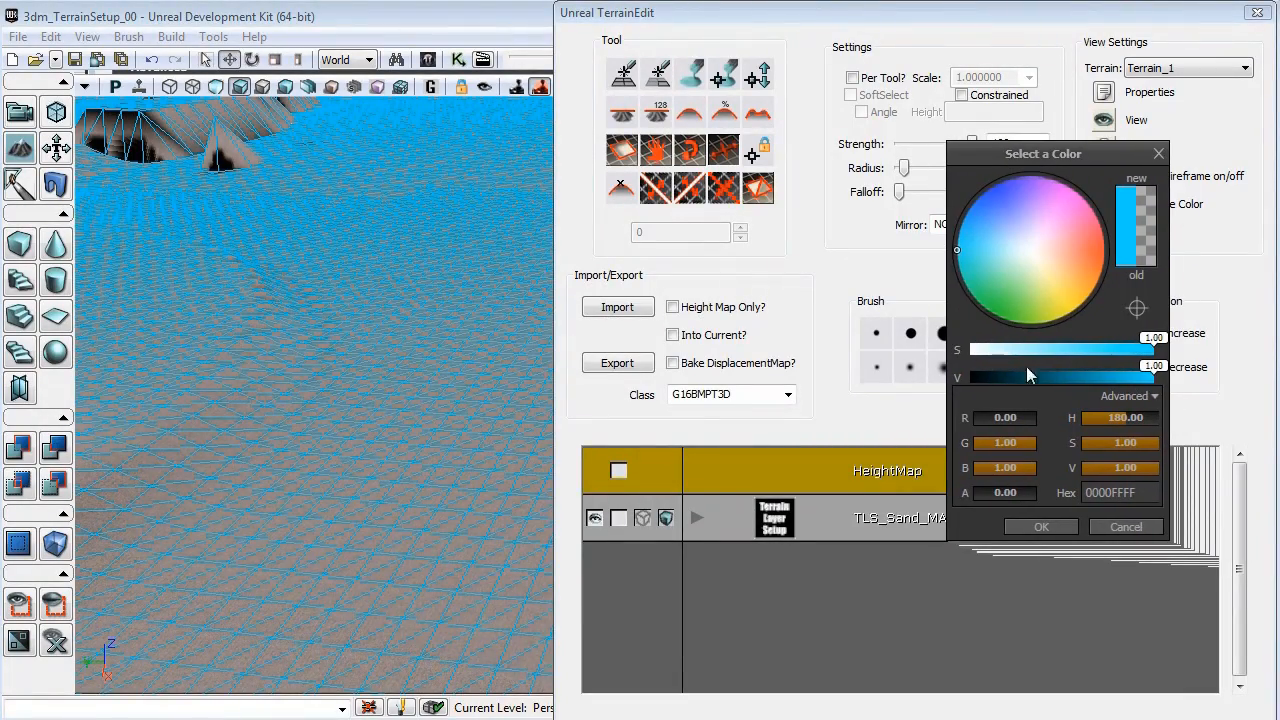
pyautogui.moveTo(1027, 370); pyautogui.dragTo(965, 386)
pyautogui.click(1034, 522)
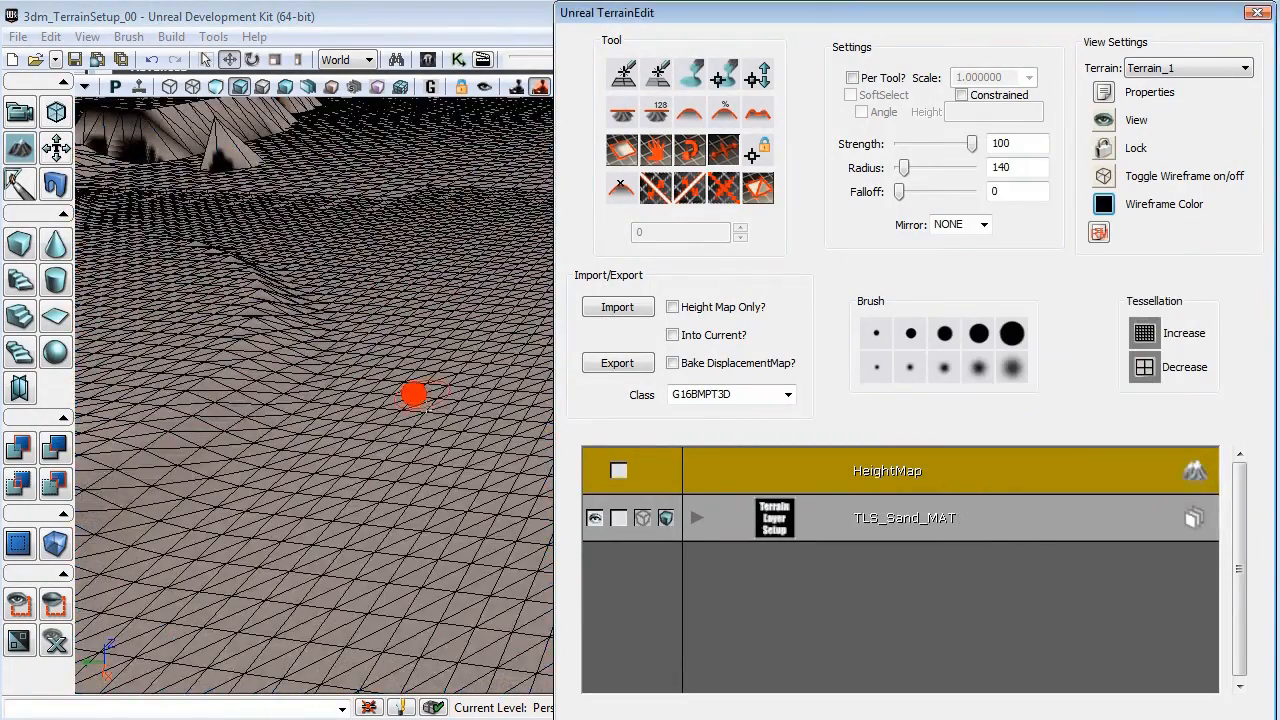
pyautogui.moveTo(414, 394)
pyautogui.mouseDown(button='right')
pyautogui.moveTo(340, 317)
pyautogui.moveTo(254, 283)
pyautogui.moveTo(220, 183)
pyautogui.moveTo(251, 186)
pyautogui.moveTo(422, 383)
pyautogui.mouseUp(button='right')
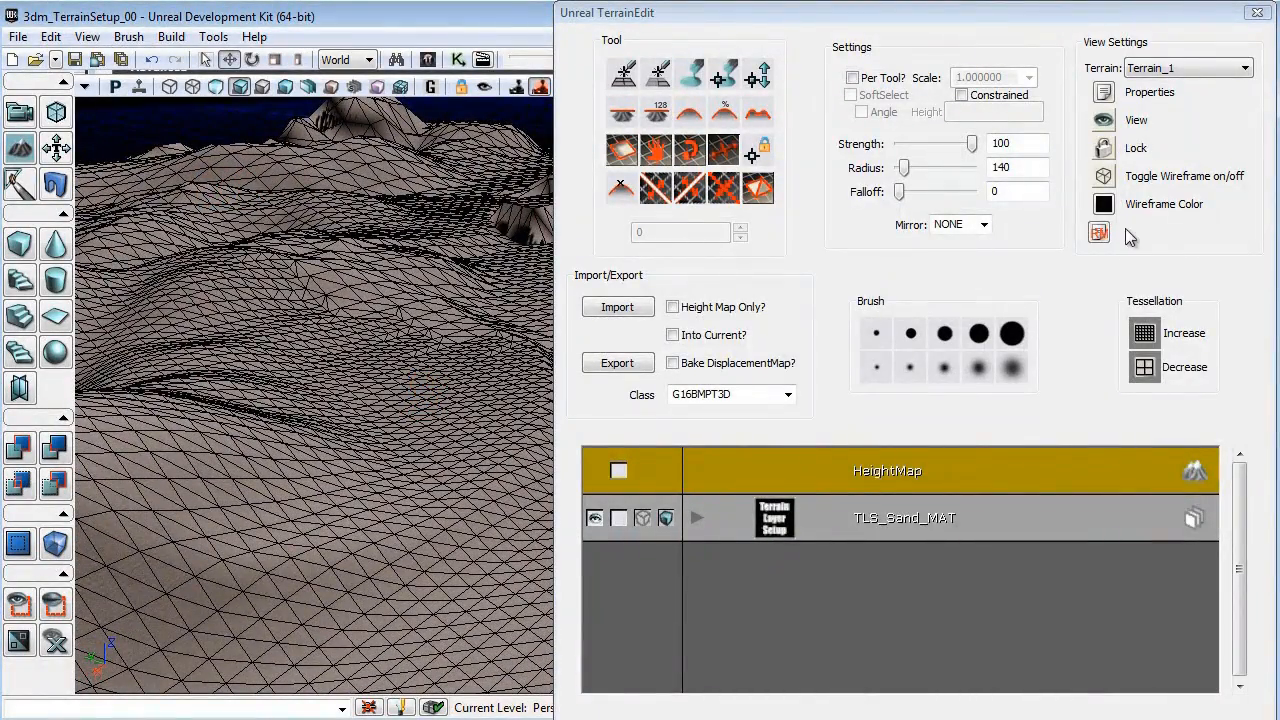
# Increase the tessellation of Terrain_1, accept the added vertices, and examine the denser mesh.
pyautogui.click(1145, 364)
pyautogui.moveTo(374, 462); pyautogui.dragTo(708, 274, button='right')
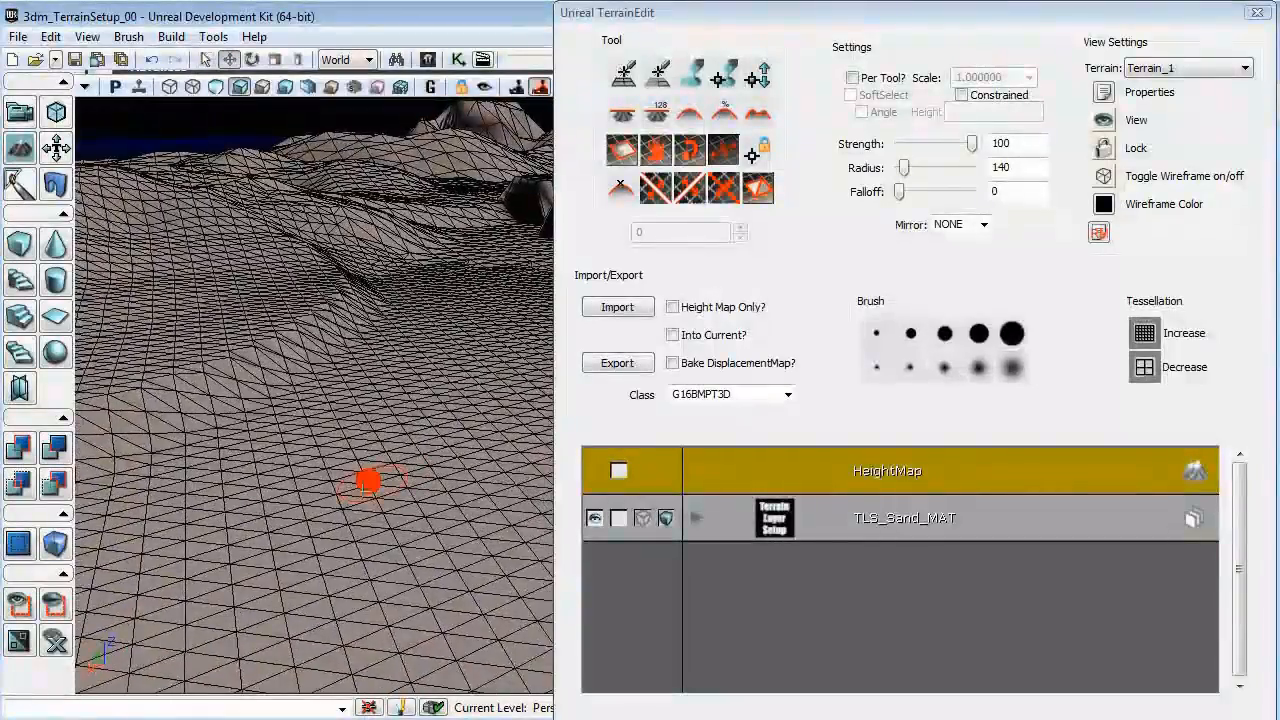
pyautogui.moveTo(363, 488); pyautogui.dragTo(357, 452, button='right')
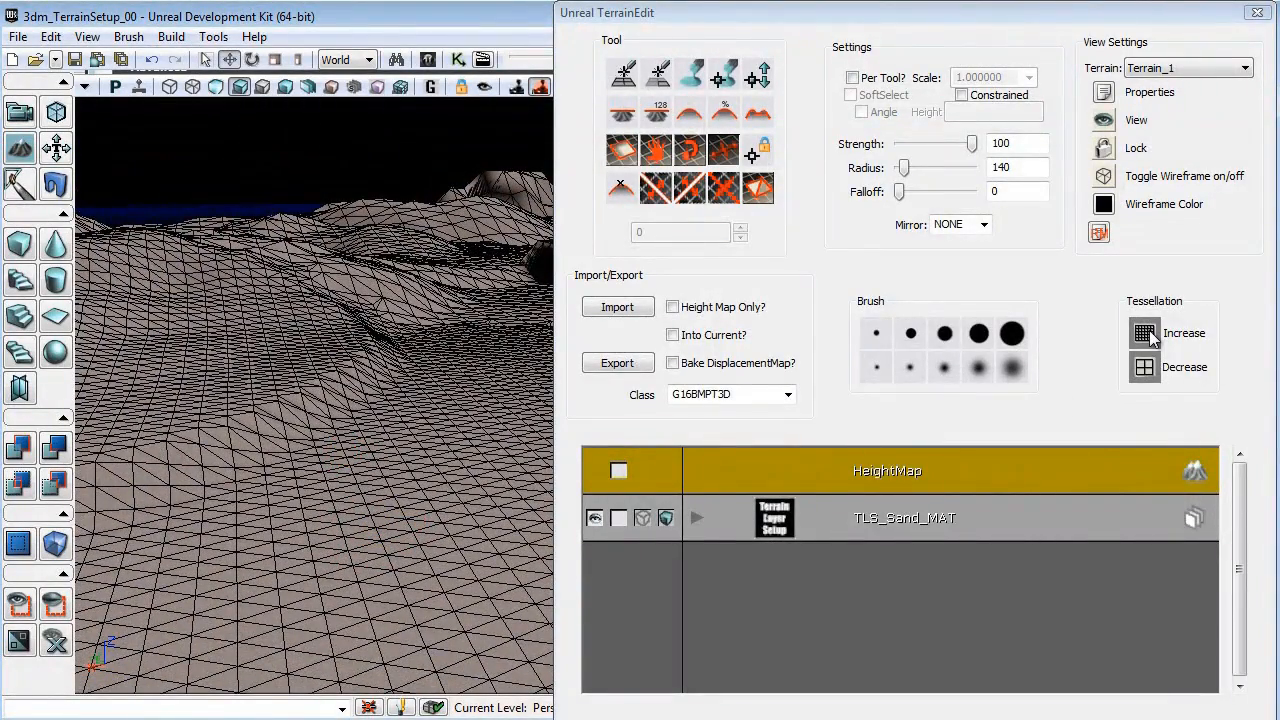
pyautogui.click(1149, 332)
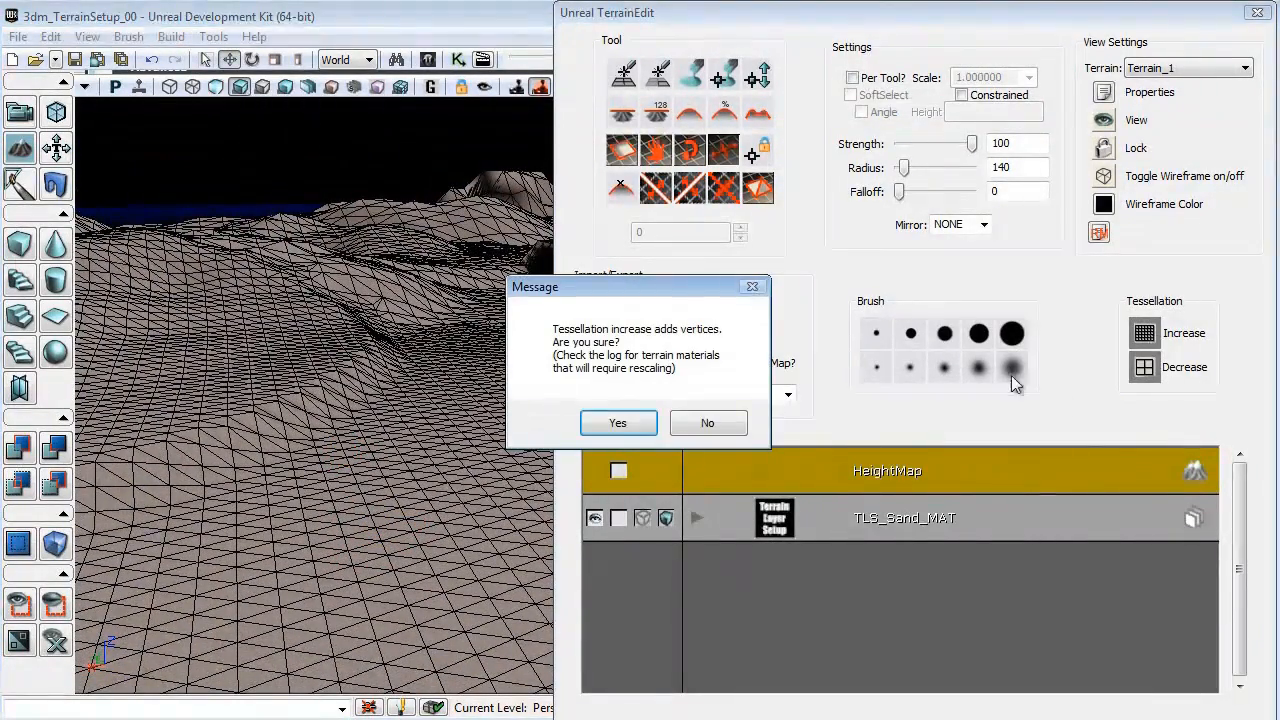
pyautogui.click(618, 424)
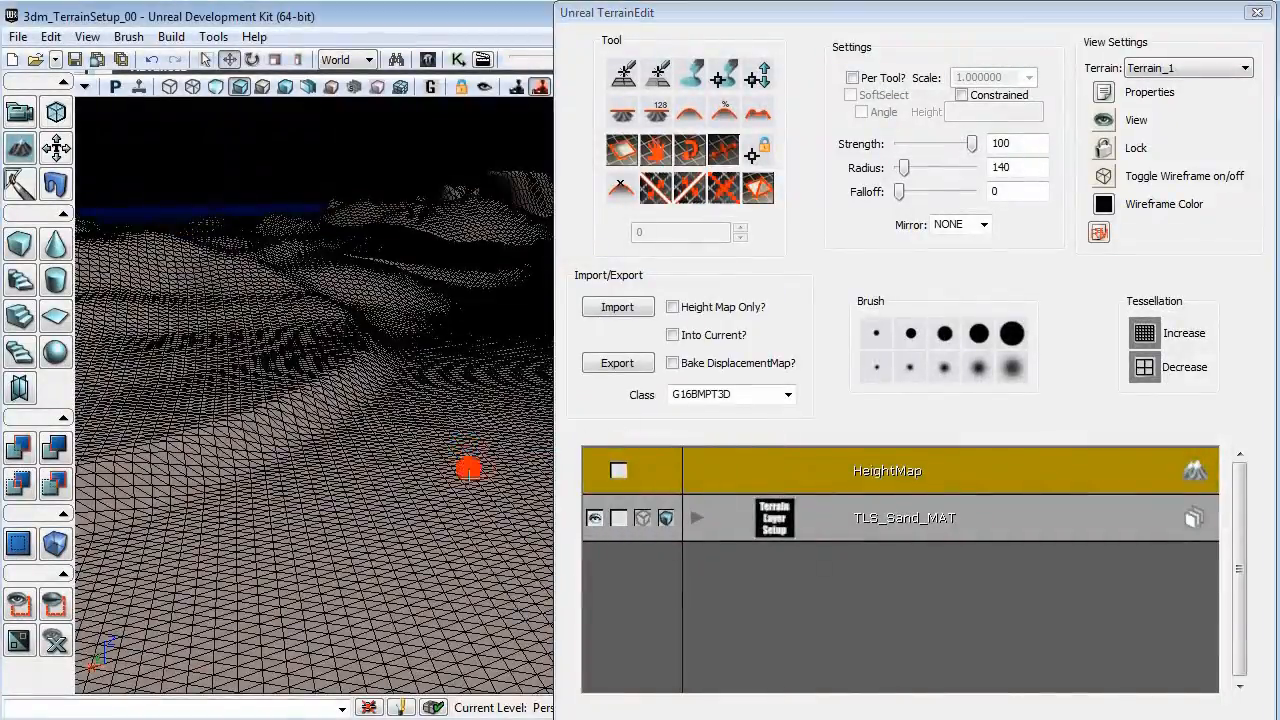
pyautogui.moveTo(478, 555)
pyautogui.mouseDown(button='right')
pyautogui.moveTo(474, 597)
pyautogui.moveTo(491, 549)
pyautogui.moveTo(460, 469)
pyautogui.moveTo(414, 441)
pyautogui.moveTo(423, 337)
pyautogui.moveTo(409, 397)
pyautogui.moveTo(448, 377)
pyautogui.moveTo(434, 430)
pyautogui.mouseUp(button='right')
# Decrease the tessellation of Terrain_1 again and examine the coarser mesh across the dunes.
pyautogui.click(1146, 367)
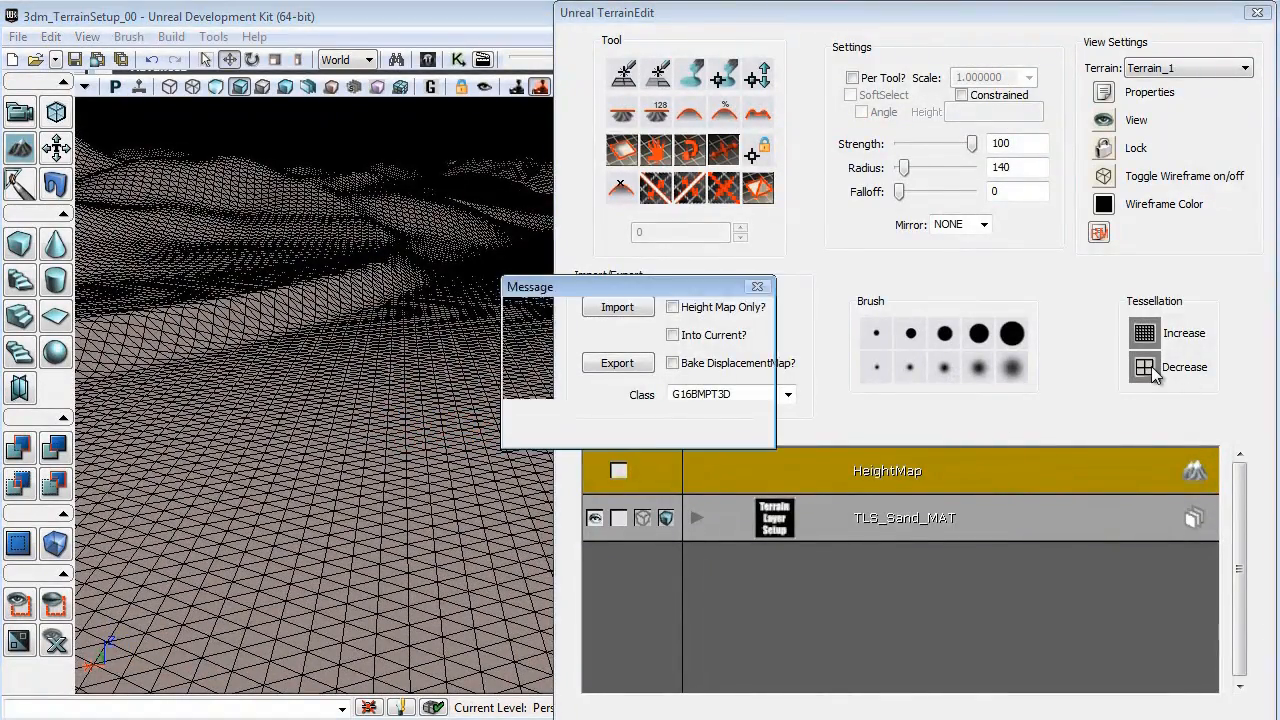
pyautogui.click(642, 423)
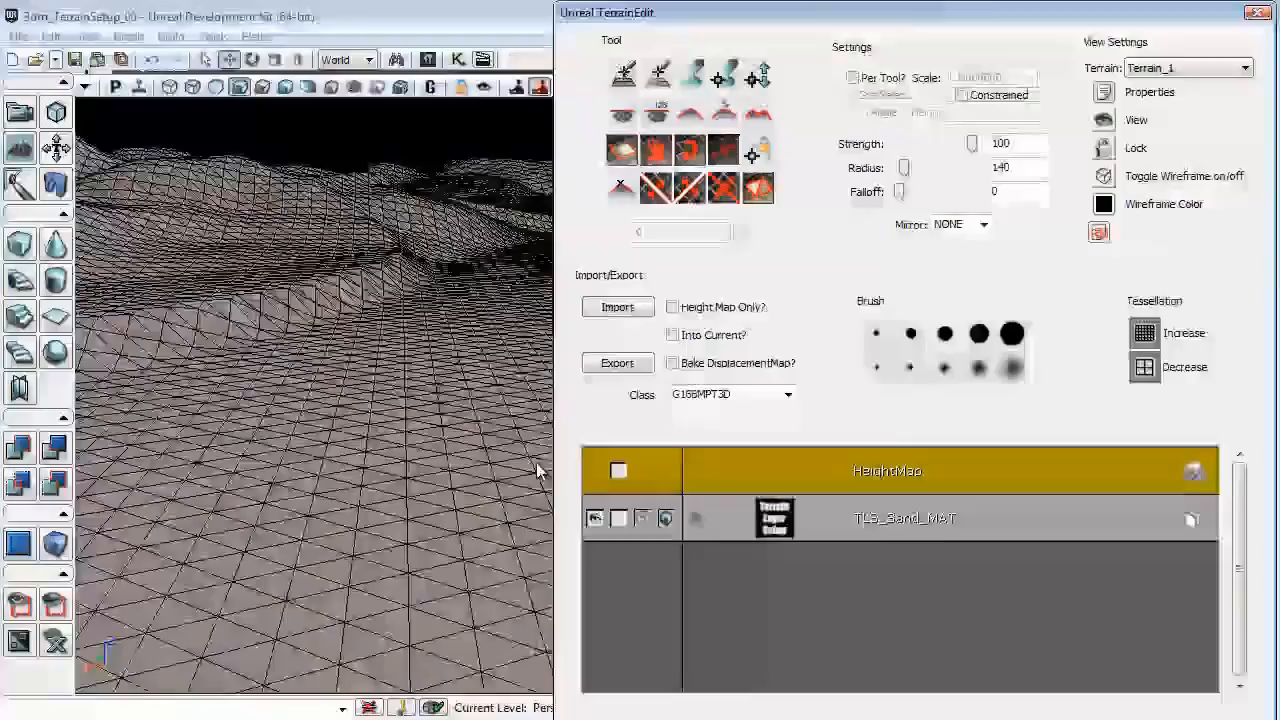
pyautogui.moveTo(534, 471)
pyautogui.mouseDown(button='right')
pyautogui.moveTo(446, 483)
pyautogui.moveTo(543, 369)
pyautogui.moveTo(423, 456)
pyautogui.mouseUp(button='right')
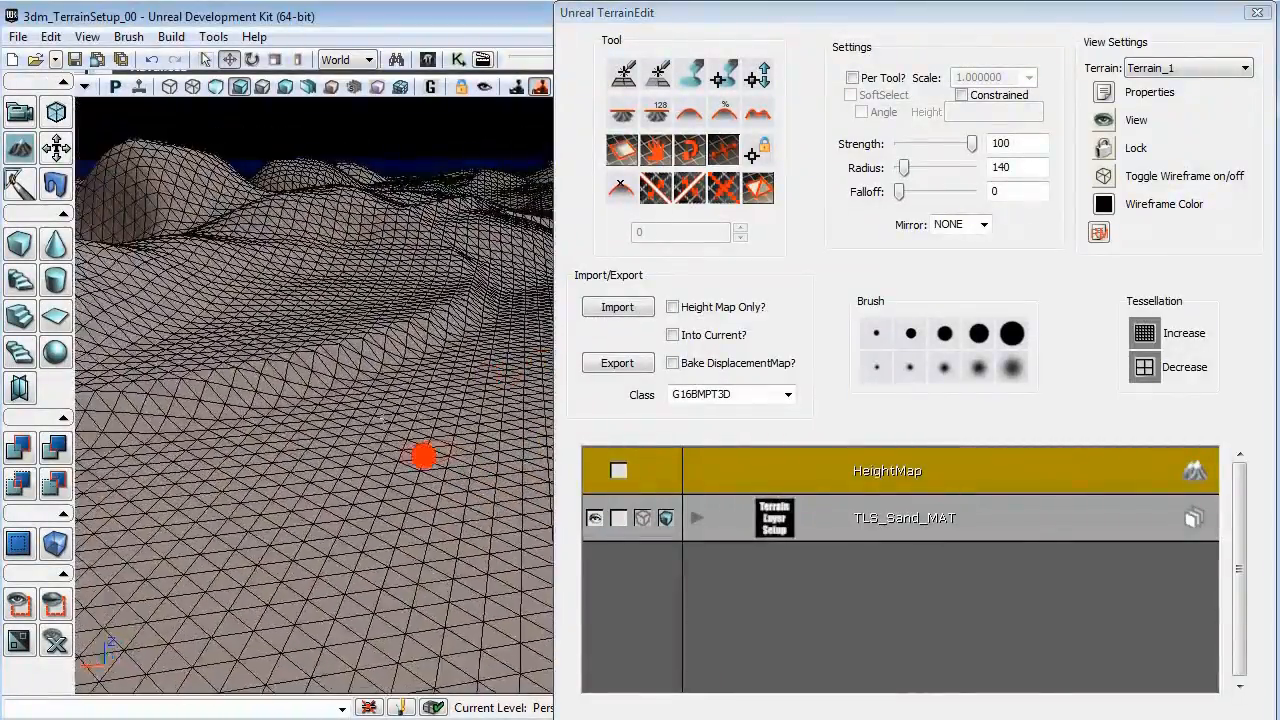
pyautogui.moveTo(412, 316)
pyautogui.mouseDown(button='right')
pyautogui.moveTo(471, 366)
pyautogui.moveTo(460, 386)
pyautogui.moveTo(529, 346)
pyautogui.mouseUp(button='right')
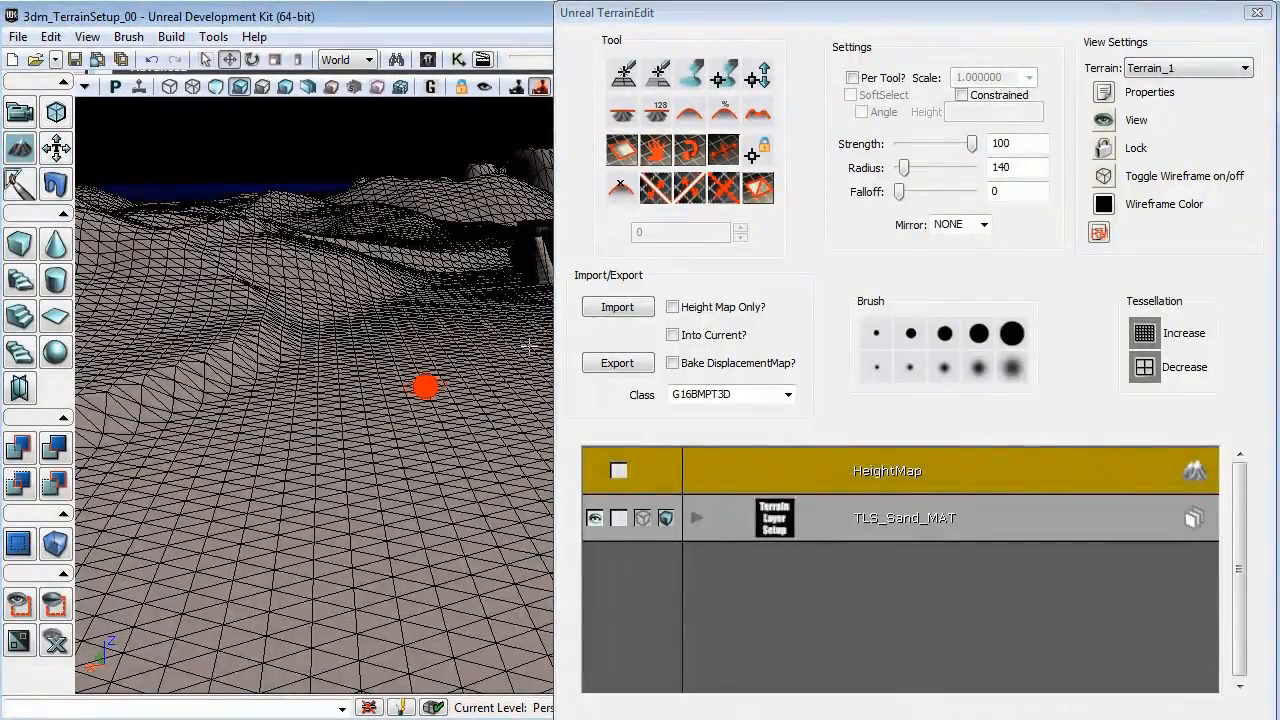
pyautogui.moveTo(439, 367)
pyautogui.mouseDown(button='right')
pyautogui.moveTo(303, 431)
pyautogui.moveTo(543, 431)
pyautogui.moveTo(475, 312)
pyautogui.mouseUp(button='right')
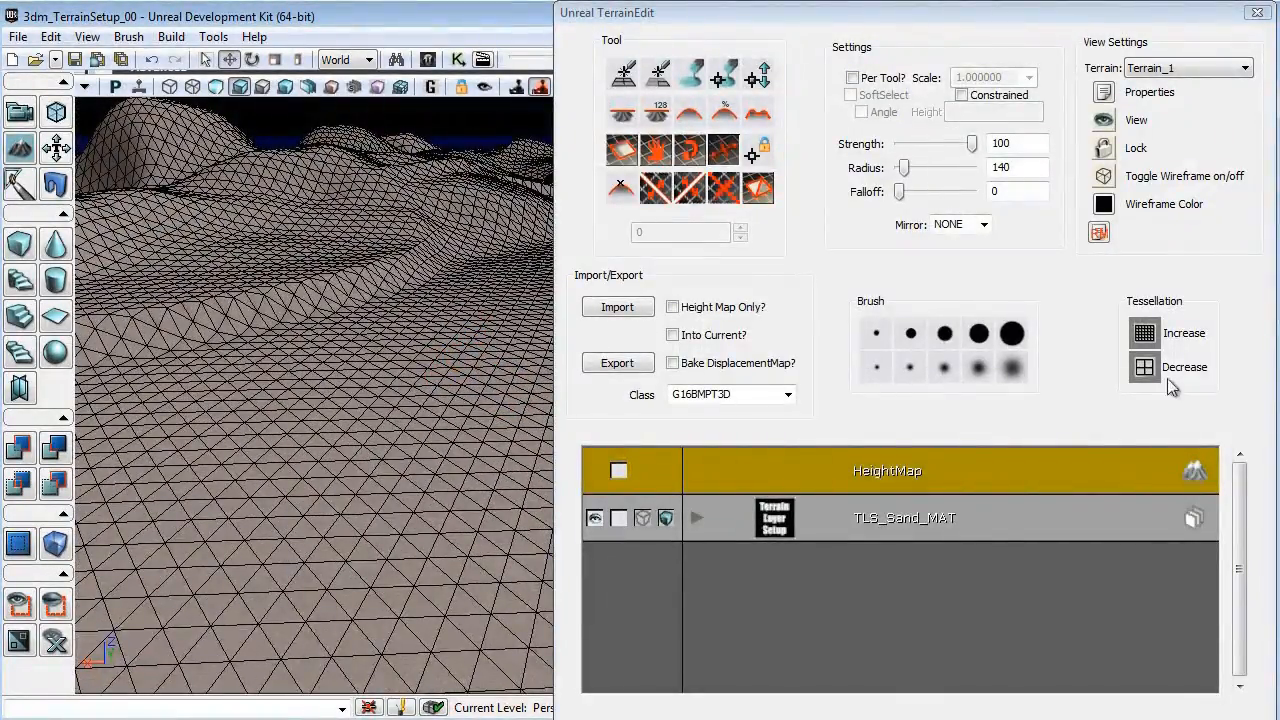
pyautogui.click(1144, 367)
# Turn off the wireframe overlay and move the TerrainEdit window aside to expose more of the sculpted terrain.
pyautogui.click(1103, 177)
pyautogui.moveTo(411, 320); pyautogui.dragTo(540, 60, button='right')
pyautogui.moveTo(815, 20); pyautogui.dragTo(1061, 3)
pyautogui.moveTo(901, 86); pyautogui.dragTo(1275, 88, button='right')
pyautogui.moveTo(1275, 88); pyautogui.dragTo(1240, 680)
pyautogui.moveTo(1240, 680); pyautogui.dragTo(1193, 589, button='right')
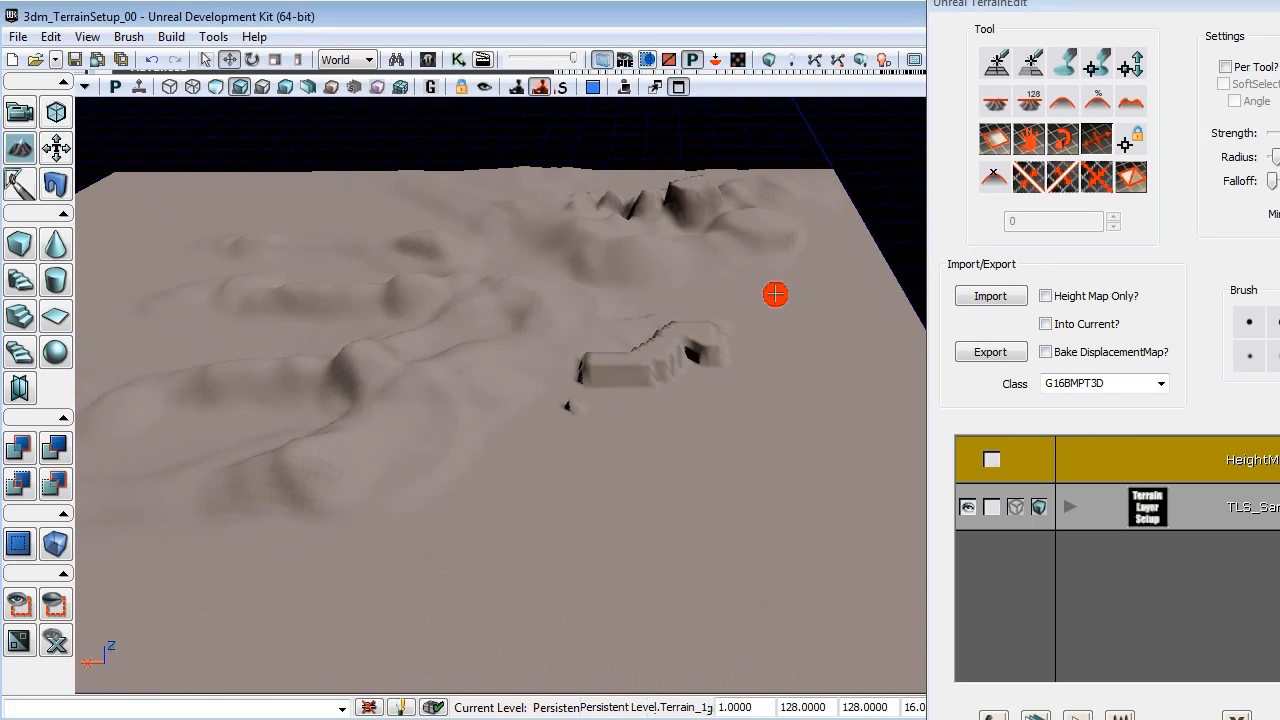
# Flatten all the sculpted dunes and raised shapes on Terrain_1 with the Flatten tool at strength 100, radius 2048 and falloff 2048.
pyautogui.click(996, 104)
pyautogui.moveTo(1045, 12); pyautogui.dragTo(902, 6)
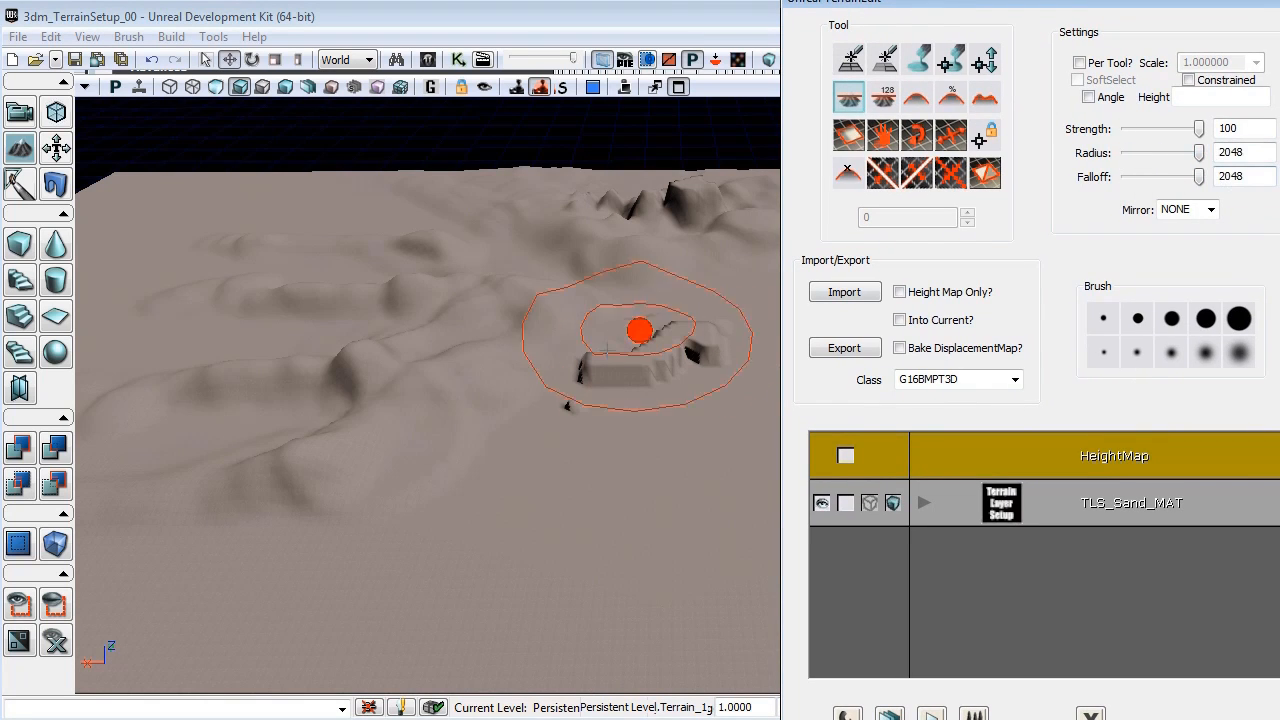
pyautogui.moveTo(588, 398)
pyautogui.mouseDown(button='right')
pyautogui.moveTo(812, 448)
pyautogui.moveTo(810, 400)
pyautogui.mouseUp(button='right')
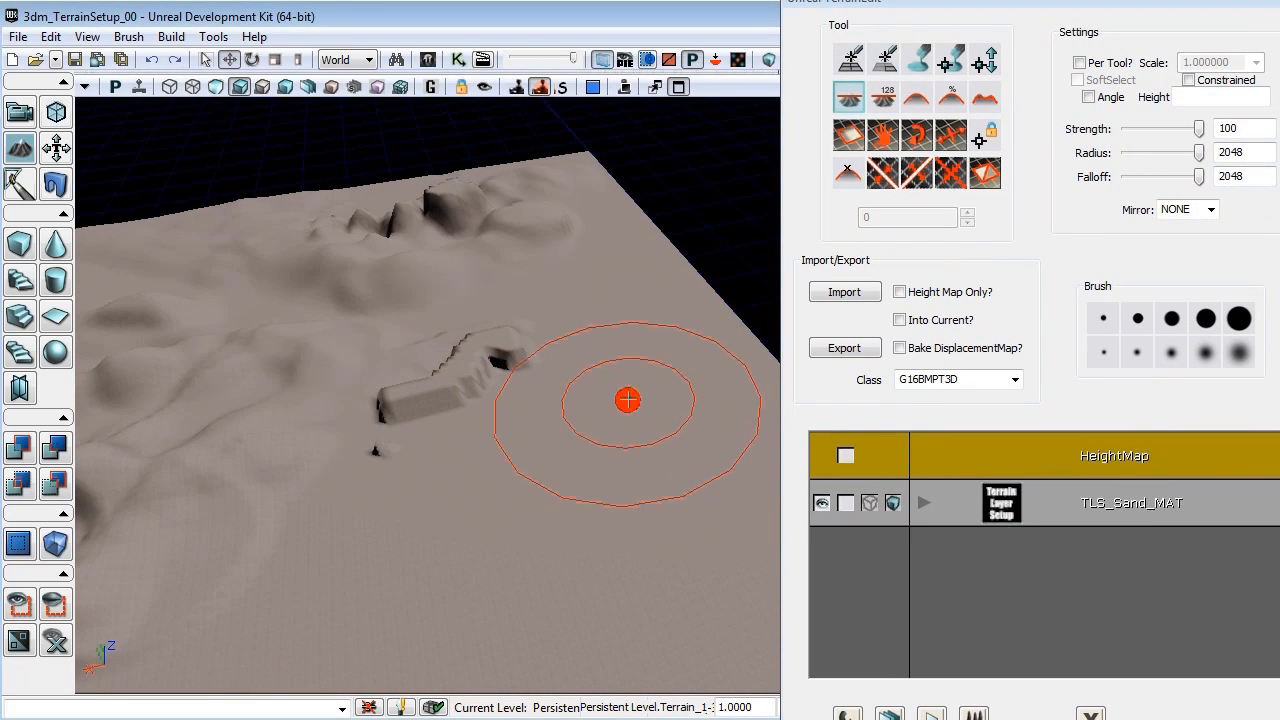
pyautogui.moveTo(623, 400)
pyautogui.keyDown('ctrl'); pyautogui.mouseDown()
pyautogui.moveTo(429, 306)
pyautogui.moveTo(278, 270)
pyautogui.moveTo(559, 194)
pyautogui.mouseUp(); pyautogui.keyUp('ctrl')
pyautogui.moveTo(434, 200)
pyautogui.keyDown('ctrl'); pyautogui.mouseDown()
pyautogui.moveTo(214, 246)
pyautogui.moveTo(237, 534)
pyautogui.moveTo(363, 460)
pyautogui.mouseUp(); pyautogui.keyUp('ctrl')
pyautogui.moveTo(363, 460); pyautogui.dragTo(99, 424, button='right')
pyautogui.moveTo(91, 430)
pyautogui.keyDown('ctrl'); pyautogui.mouseDown()
pyautogui.moveTo(643, 551)
pyautogui.moveTo(543, 363)
pyautogui.moveTo(525, 271)
pyautogui.mouseUp(); pyautogui.keyUp('ctrl')
pyautogui.moveTo(526, 351); pyautogui.dragTo(131, 449, button='right')
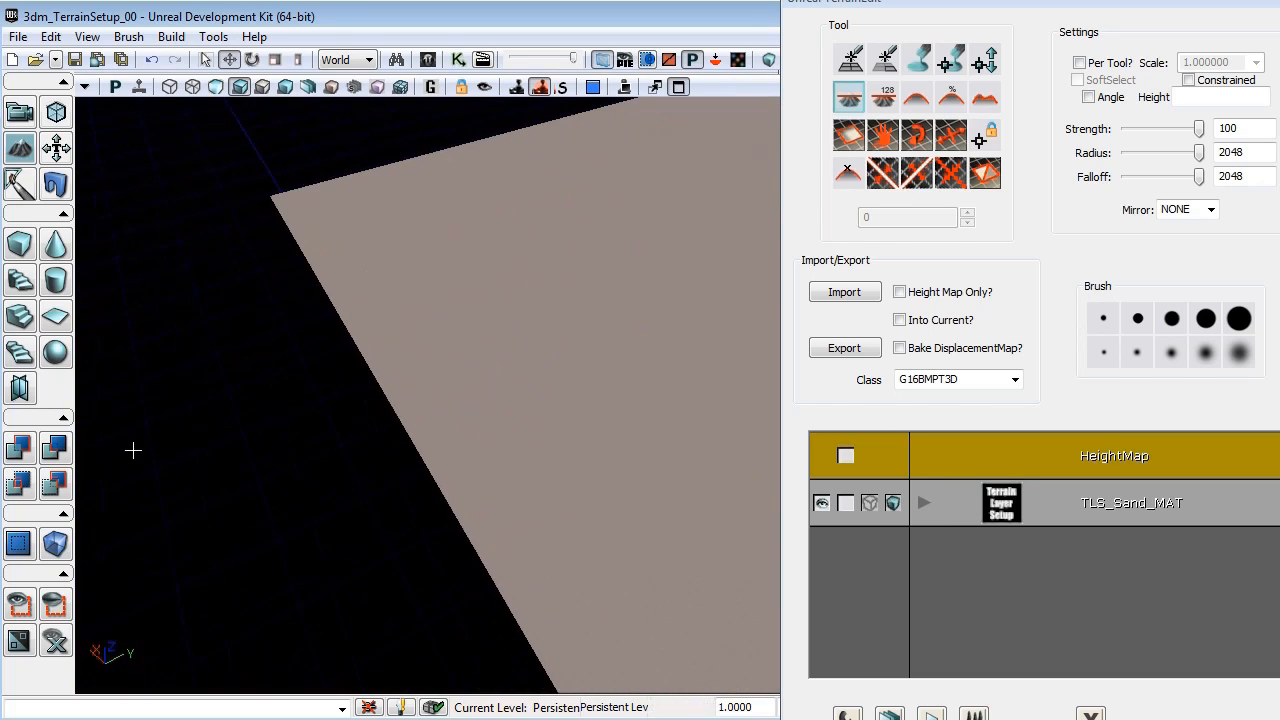
pyautogui.moveTo(480, 380); pyautogui.dragTo(1248, 694, button='right')
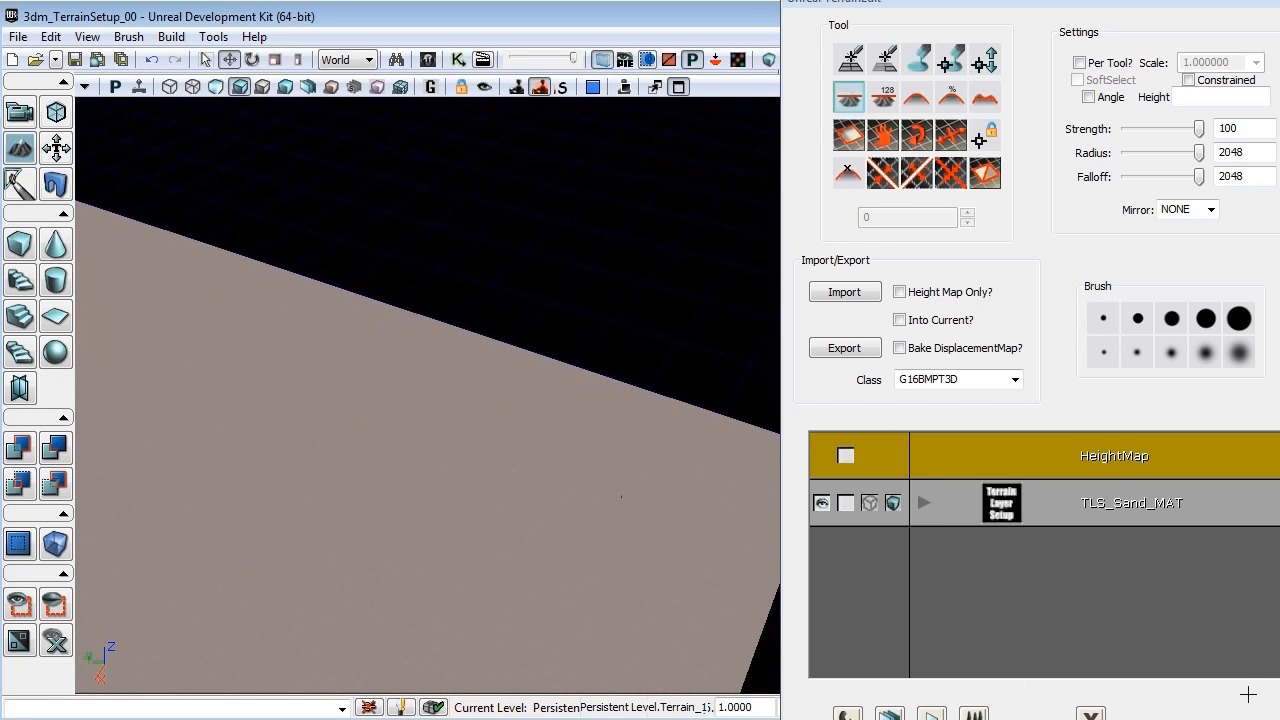
pyautogui.moveTo(526, 404); pyautogui.dragTo(90, 590, button='right')
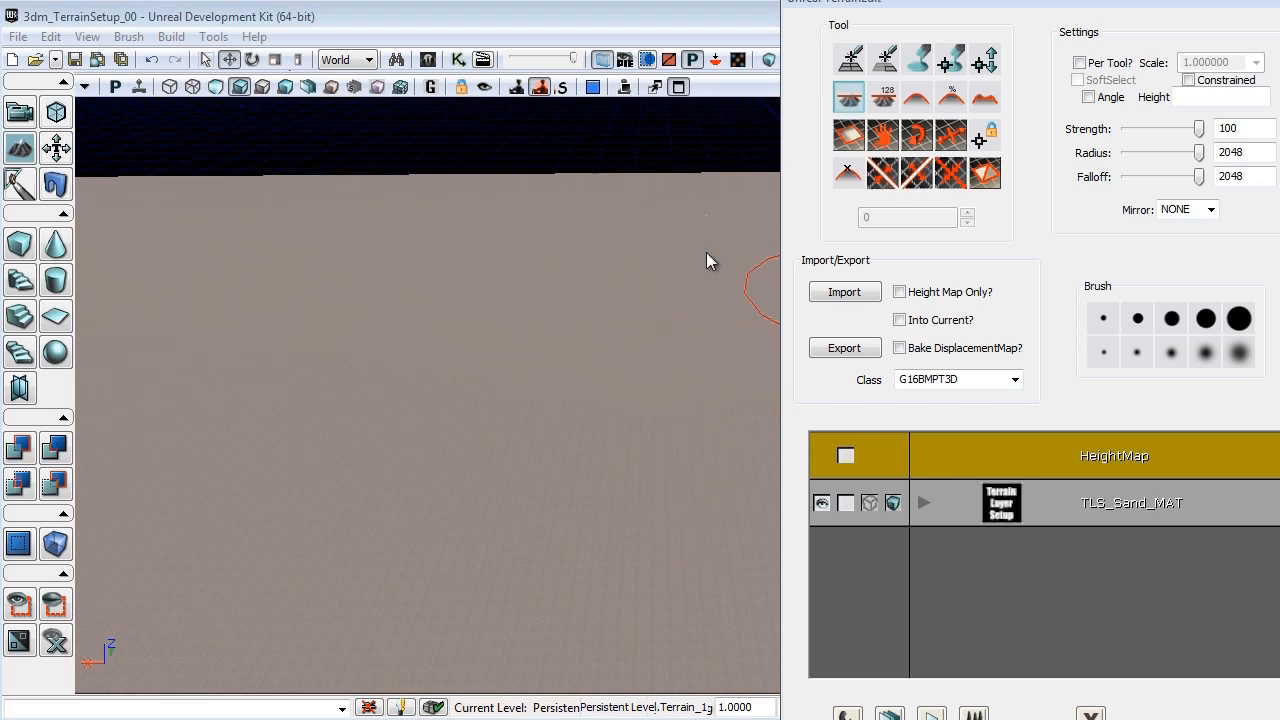
pyautogui.click(590, 360)
pyautogui.moveTo(575, 340); pyautogui.dragTo(561, 326, button='right')
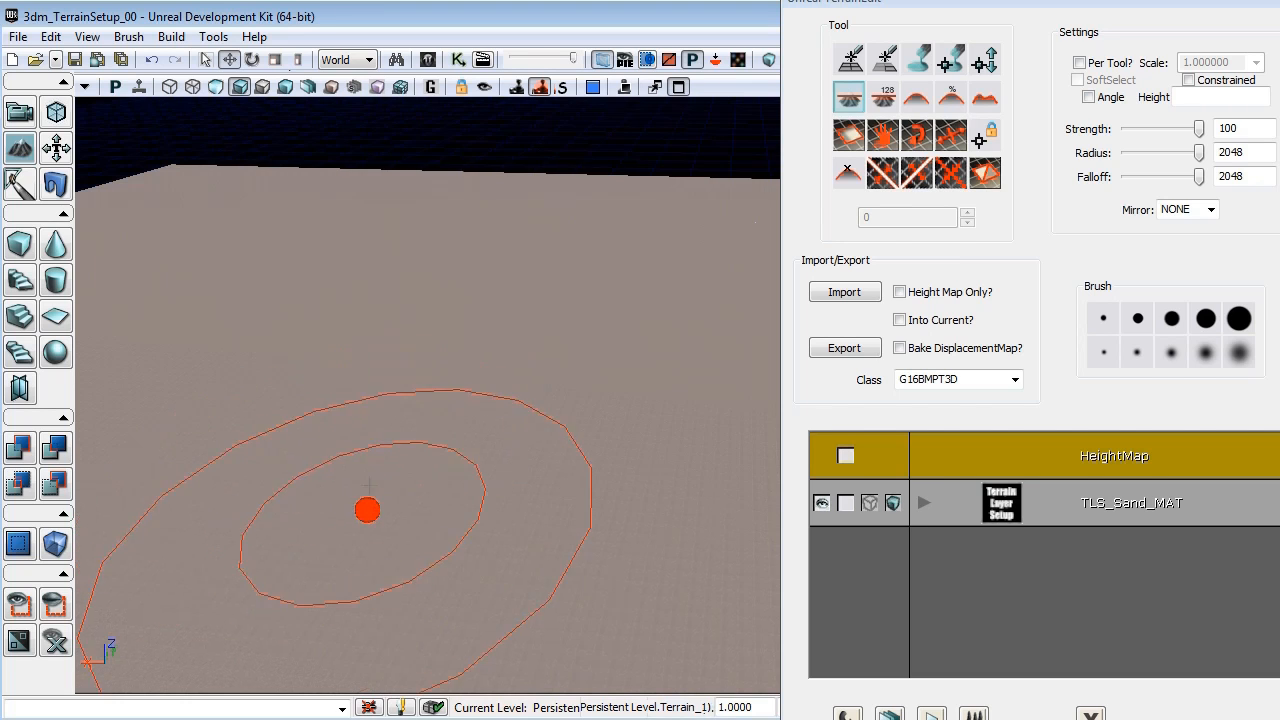
pyautogui.moveTo(366, 509)
pyautogui.mouseDown()
pyautogui.moveTo(245, 300)
pyautogui.moveTo(231, 121)
pyautogui.moveTo(399, 4)
pyautogui.moveTo(472, 95)
pyautogui.moveTo(1243, 260)
pyautogui.moveTo(75, 697)
pyautogui.mouseUp()
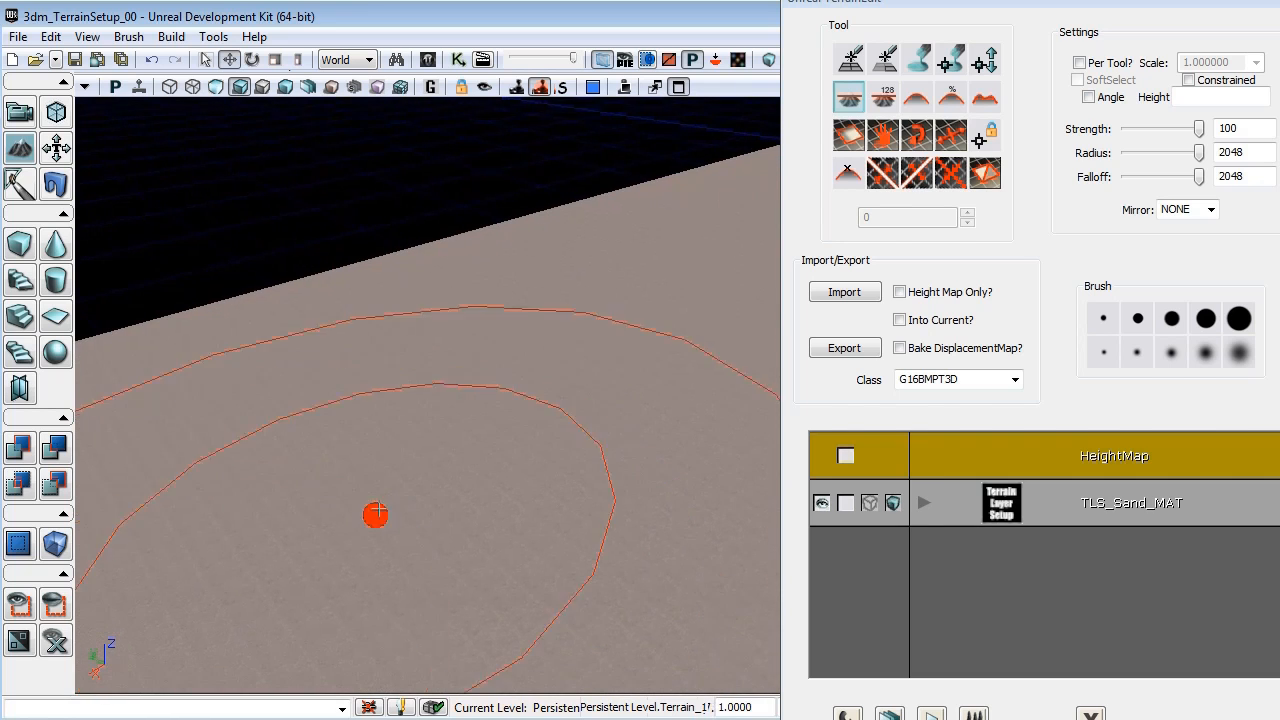
# Paint up a dune near the terrain's edge at radius 757 and falloff 337, first with strength 51, then building it up with strength 82.
pyautogui.click(917, 60)
pyautogui.moveTo(659, 327)
pyautogui.mouseDown(button='right')
pyautogui.moveTo(600, 343)
pyautogui.moveTo(680, 90)
pyautogui.moveTo(677, 157)
pyautogui.mouseUp(button='right')
pyautogui.moveTo(1199, 131); pyautogui.dragTo(1185, 132)
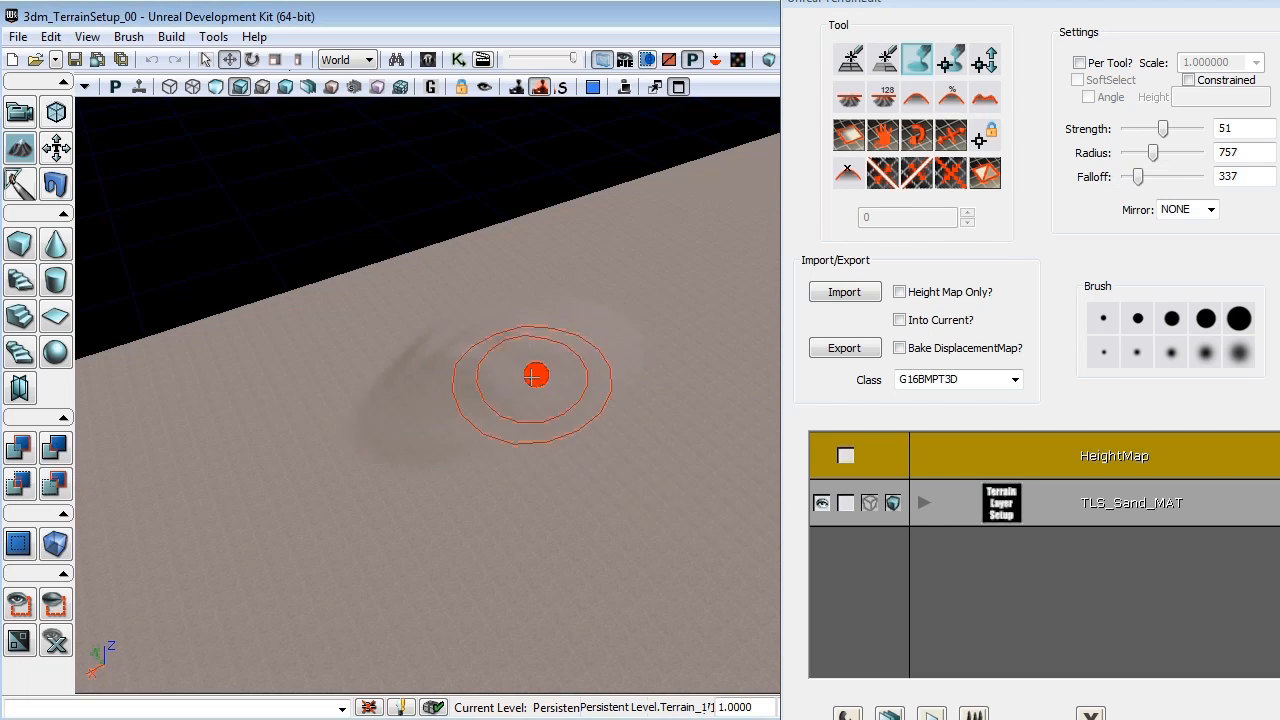
pyautogui.keyDown('ctrl'); pyautogui.moveTo(308, 427); pyautogui.dragTo(513, 339); pyautogui.keyUp('ctrl')
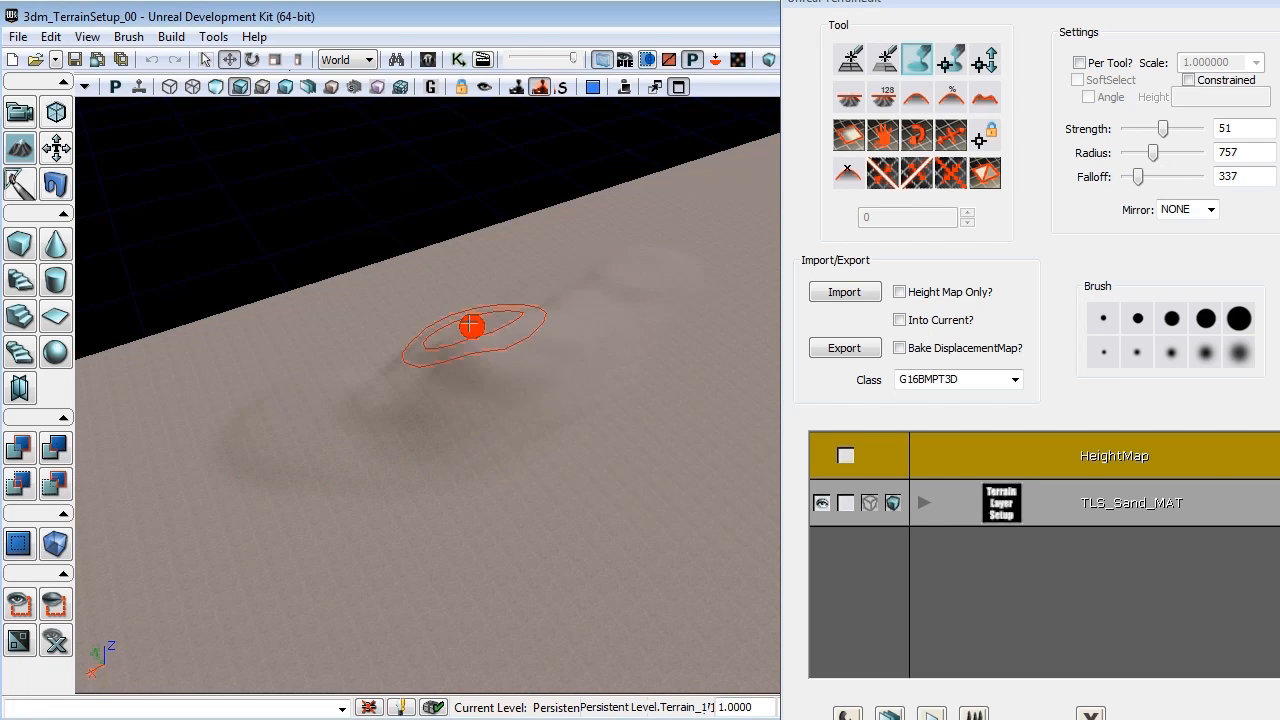
pyautogui.keyDown('ctrl'); pyautogui.moveTo(397, 356); pyautogui.dragTo(430, 333); pyautogui.keyUp('ctrl')
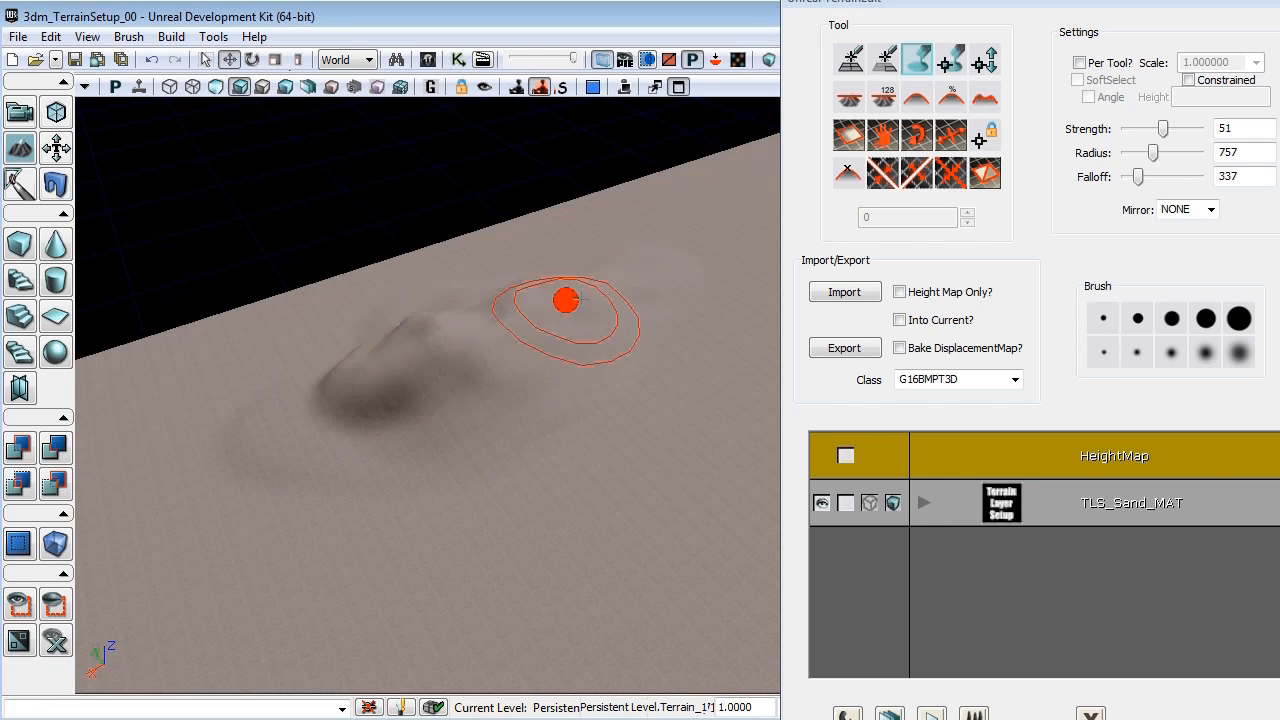
pyautogui.moveTo(1164, 131); pyautogui.dragTo(1172, 134)
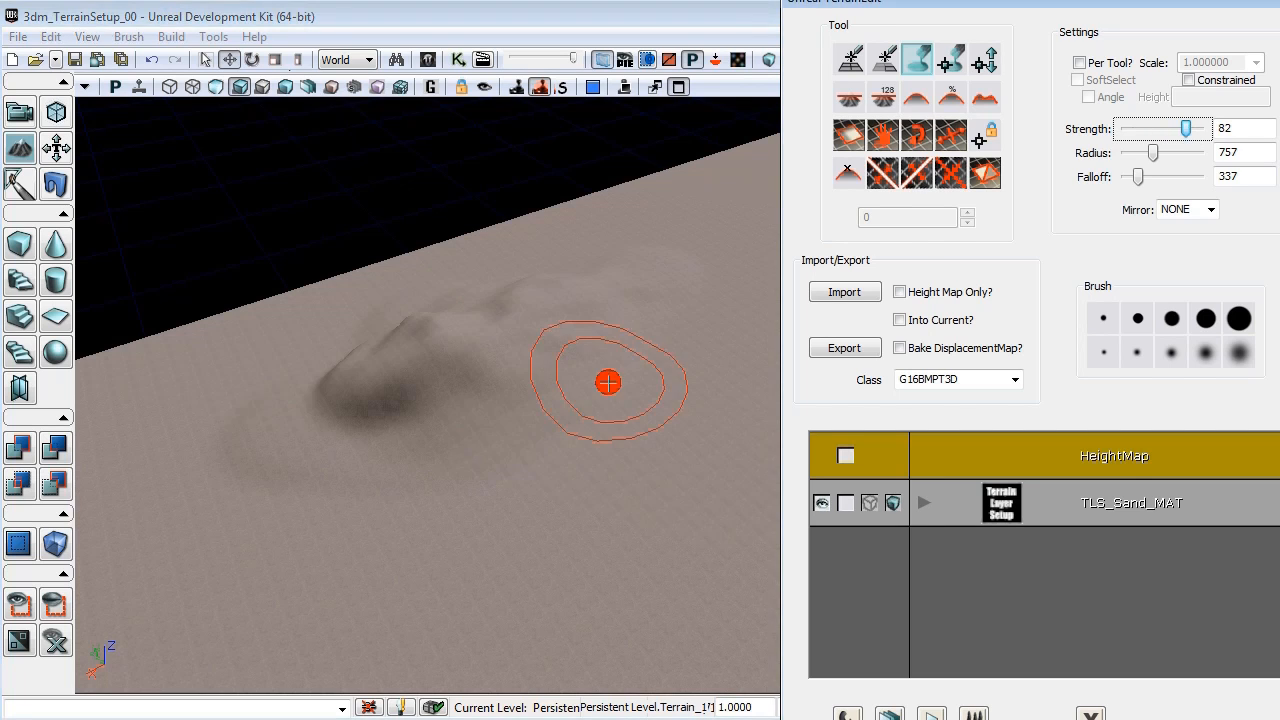
pyautogui.moveTo(608, 382)
pyautogui.keyDown('ctrl'); pyautogui.mouseDown()
pyautogui.moveTo(466, 400)
pyautogui.moveTo(563, 320)
pyautogui.moveTo(429, 351)
pyautogui.moveTo(291, 409)
pyautogui.moveTo(245, 445)
pyautogui.mouseUp(); pyautogui.keyUp('ctrl')
# Enlarge the brush to radius 1066 and falloff 617 and build the dune up into a broad mountain along the terrain's edge.
pyautogui.moveTo(1153, 152); pyautogui.dragTo(1166, 156)
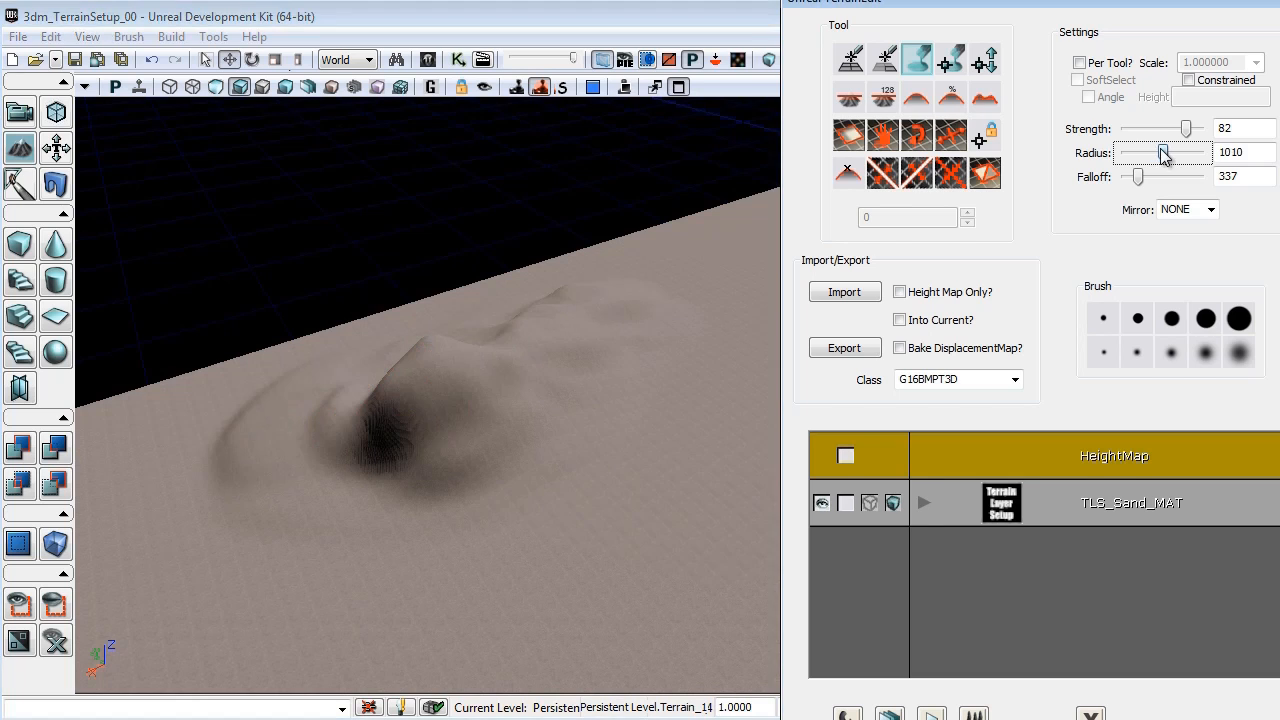
pyautogui.moveTo(612, 369); pyautogui.dragTo(618, 390, button='right')
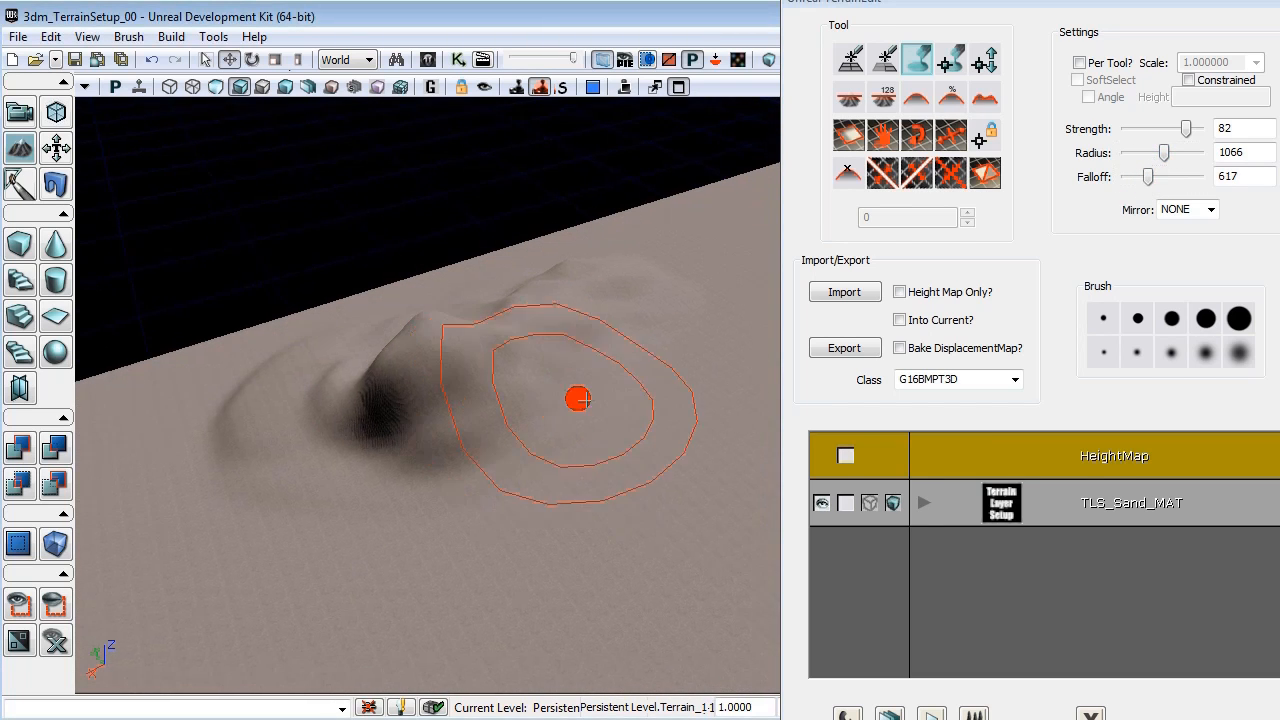
pyautogui.moveTo(630, 287)
pyautogui.keyDown('ctrl'); pyautogui.mouseDown()
pyautogui.moveTo(629, 360)
pyautogui.moveTo(329, 503)
pyautogui.moveTo(194, 486)
pyautogui.moveTo(271, 387)
pyautogui.moveTo(465, 306)
pyautogui.mouseUp(); pyautogui.keyUp('ctrl')
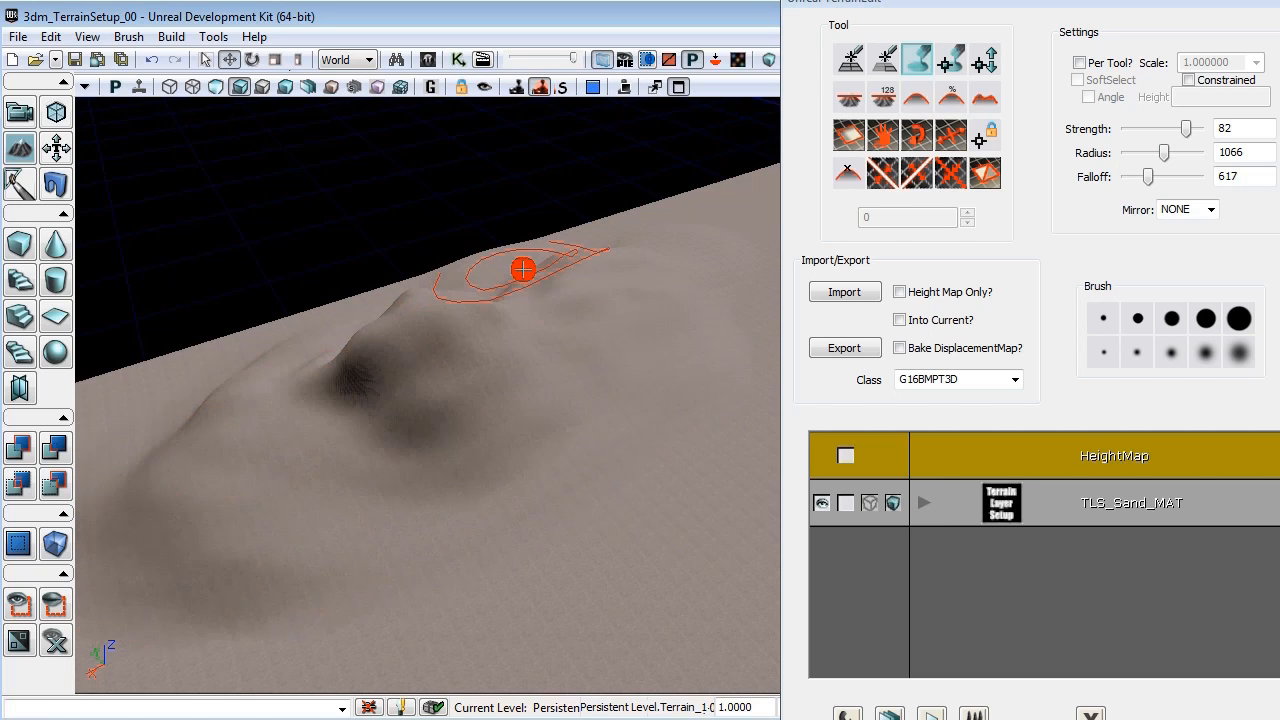
pyautogui.moveTo(573, 357)
pyautogui.keyDown('ctrl'); pyautogui.mouseDown()
pyautogui.moveTo(648, 326)
pyautogui.moveTo(609, 354)
pyautogui.moveTo(266, 471)
pyautogui.moveTo(214, 406)
pyautogui.moveTo(634, 257)
pyautogui.mouseUp(); pyautogui.keyUp('ctrl')
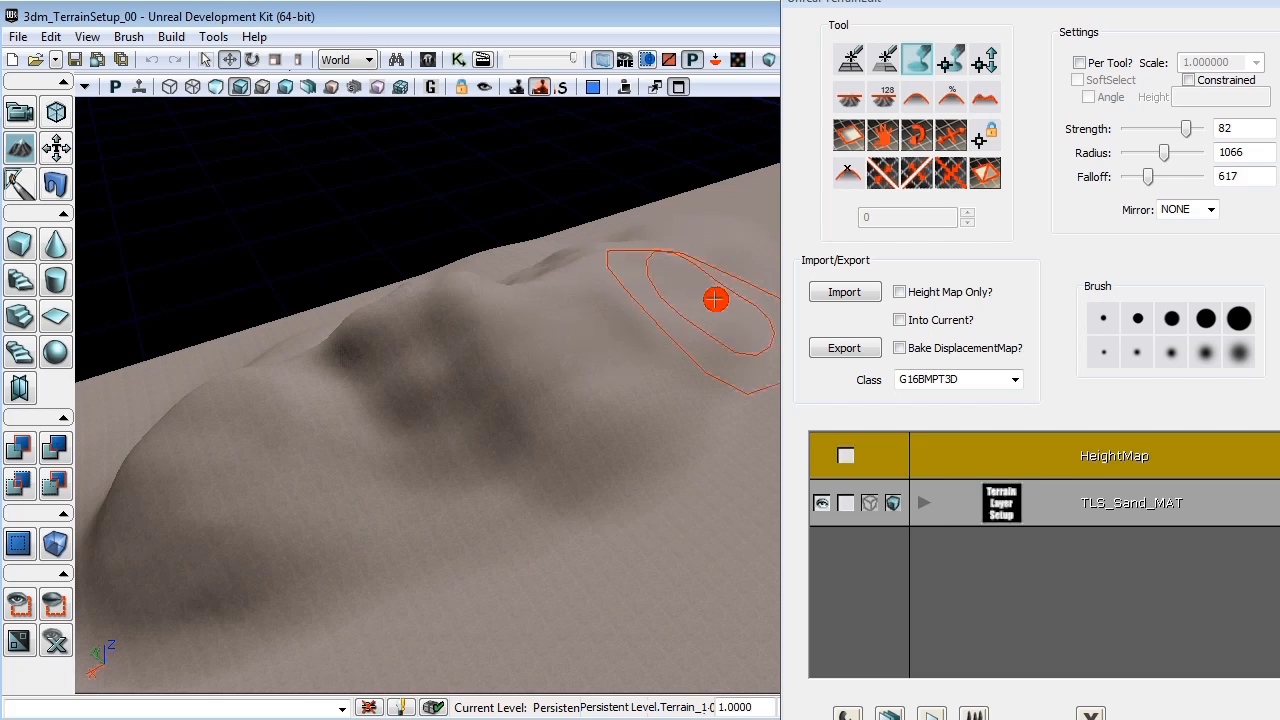
pyautogui.moveTo(716, 299)
pyautogui.keyDown('ctrl'); pyautogui.mouseDown()
pyautogui.moveTo(643, 369)
pyautogui.moveTo(466, 406)
pyautogui.moveTo(601, 284)
pyautogui.moveTo(386, 323)
pyautogui.moveTo(623, 237)
pyautogui.moveTo(668, 274)
pyautogui.moveTo(581, 318)
pyautogui.moveTo(360, 387)
pyautogui.moveTo(335, 383)
pyautogui.moveTo(374, 510)
pyautogui.moveTo(457, 686)
pyautogui.moveTo(443, 689)
pyautogui.moveTo(517, 686)
pyautogui.mouseUp(); pyautogui.keyUp('ctrl')
# Extend the mountain's foot with sloping ridges and paint lower rounded hills beside it on the flat ground.
pyautogui.moveTo(517, 686); pyautogui.dragTo(380, 285, button='right')
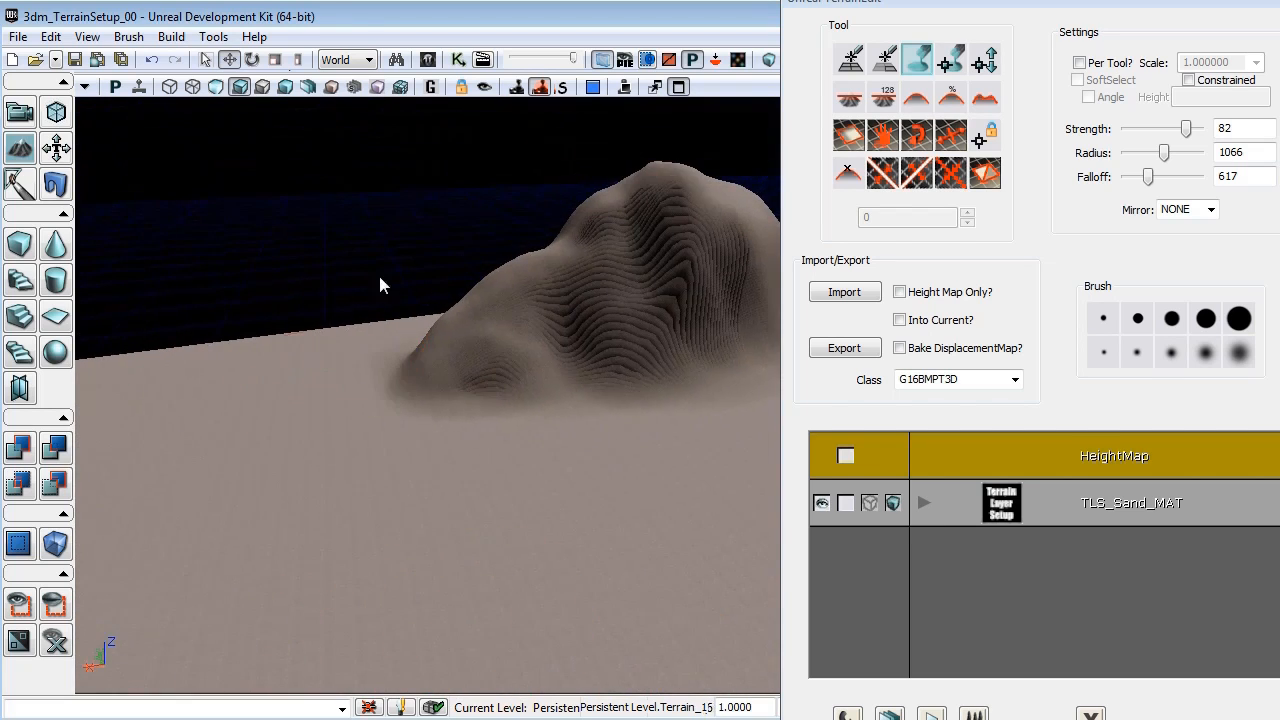
pyautogui.moveTo(595, 402)
pyautogui.keyDown('ctrl'); pyautogui.mouseDown()
pyautogui.moveTo(569, 409)
pyautogui.moveTo(594, 366)
pyautogui.moveTo(495, 502)
pyautogui.mouseUp(); pyautogui.keyUp('ctrl')
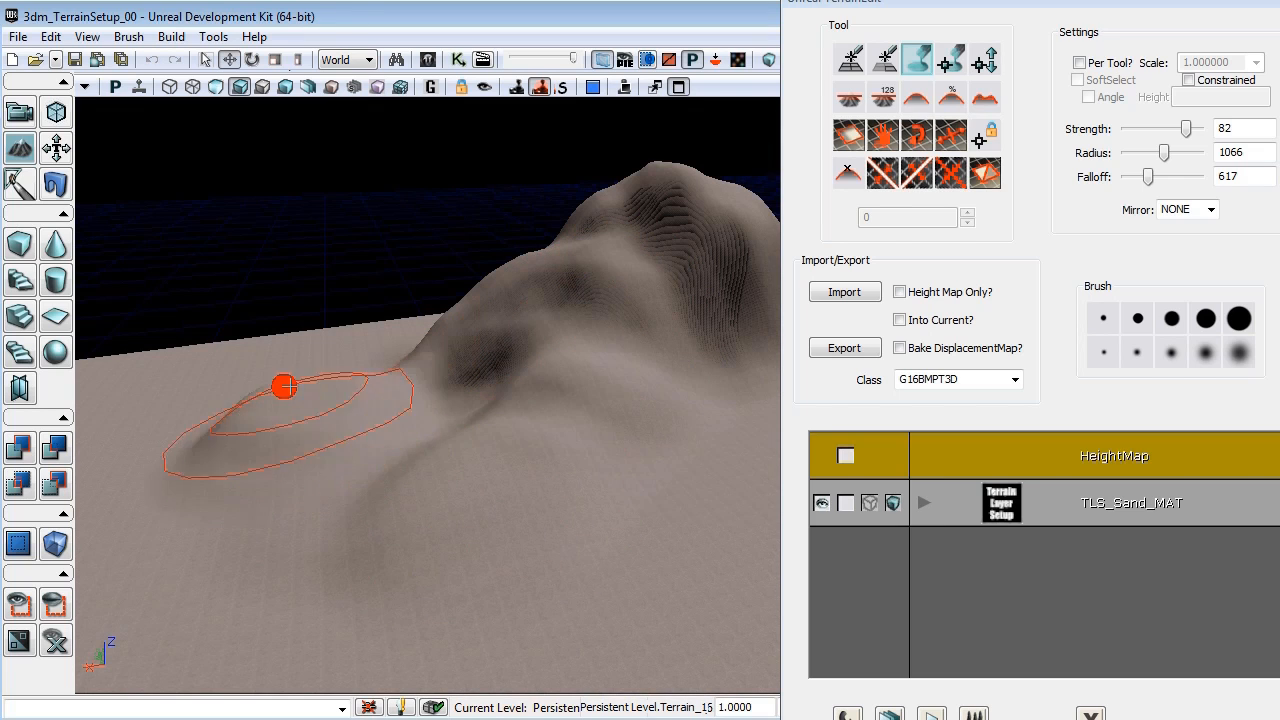
pyautogui.moveTo(285, 386)
pyautogui.keyDown('ctrl'); pyautogui.mouseDown()
pyautogui.moveTo(220, 363)
pyautogui.moveTo(317, 363)
pyautogui.moveTo(440, 337)
pyautogui.moveTo(235, 379)
pyautogui.mouseUp(); pyautogui.keyUp('ctrl')
pyautogui.moveTo(148, 404); pyautogui.dragTo(80, 424, button='right')
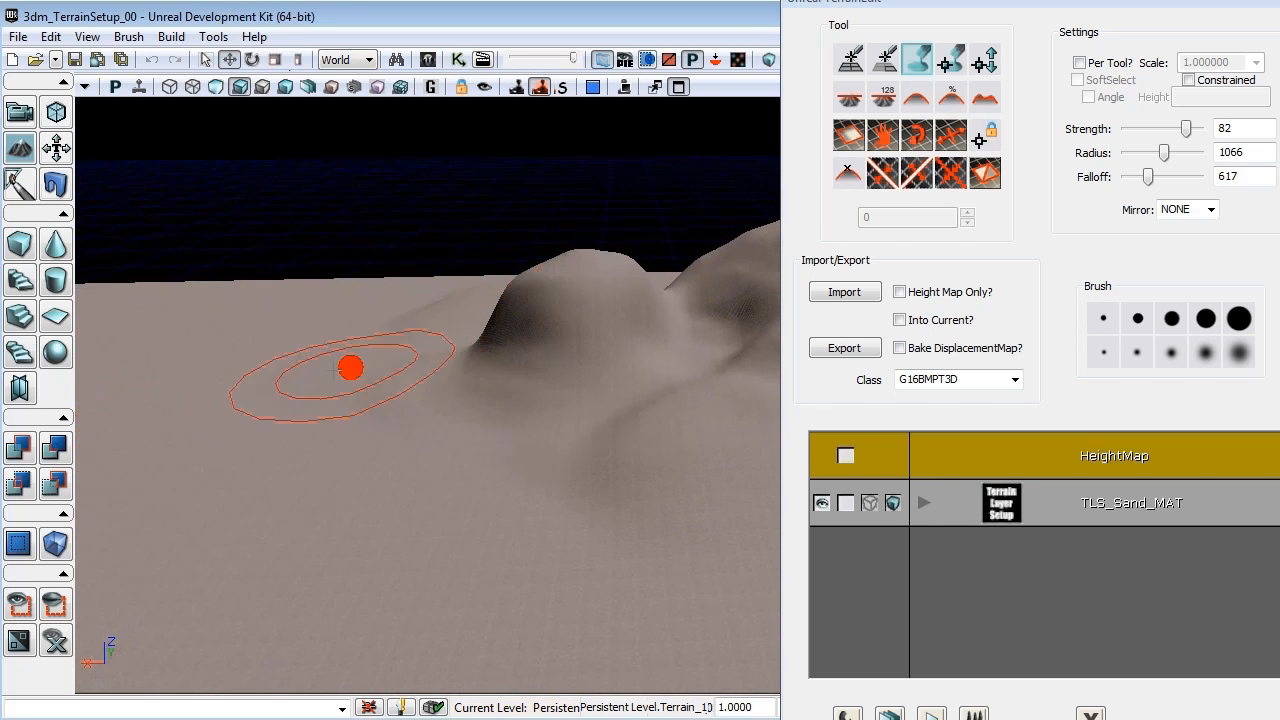
pyautogui.keyDown('ctrl'); pyautogui.moveTo(211, 350); pyautogui.dragTo(316, 349); pyautogui.keyUp('ctrl')
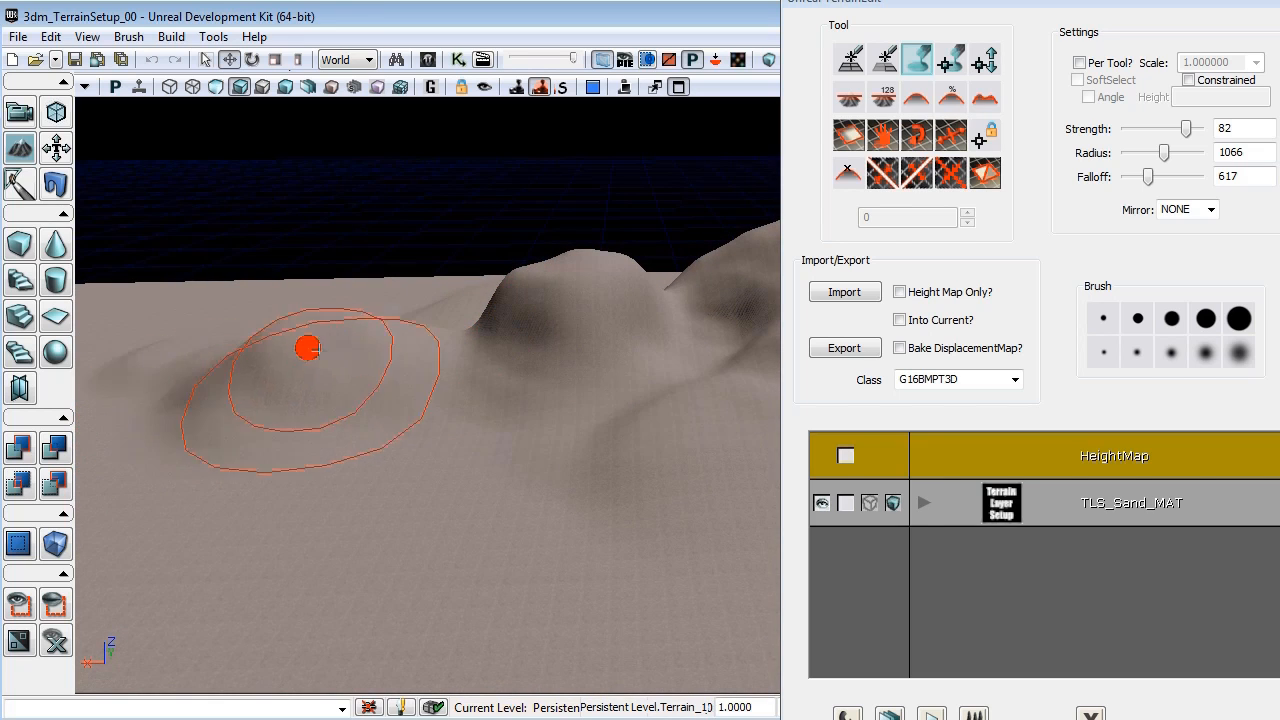
# Paint more raised ground along the mountain's foot to soften its steep slope into the flat ground.
pyautogui.keyDown('ctrl'); pyautogui.moveTo(417, 363); pyautogui.dragTo(396, 361); pyautogui.keyUp('ctrl')
pyautogui.moveTo(384, 360)
pyautogui.mouseDown(button='right')
pyautogui.moveTo(1014, 394)
pyautogui.moveTo(1279, 390)
pyautogui.moveTo(1109, 71)
pyautogui.moveTo(1130, 40)
pyautogui.moveTo(417, 358)
pyautogui.mouseUp(button='right')
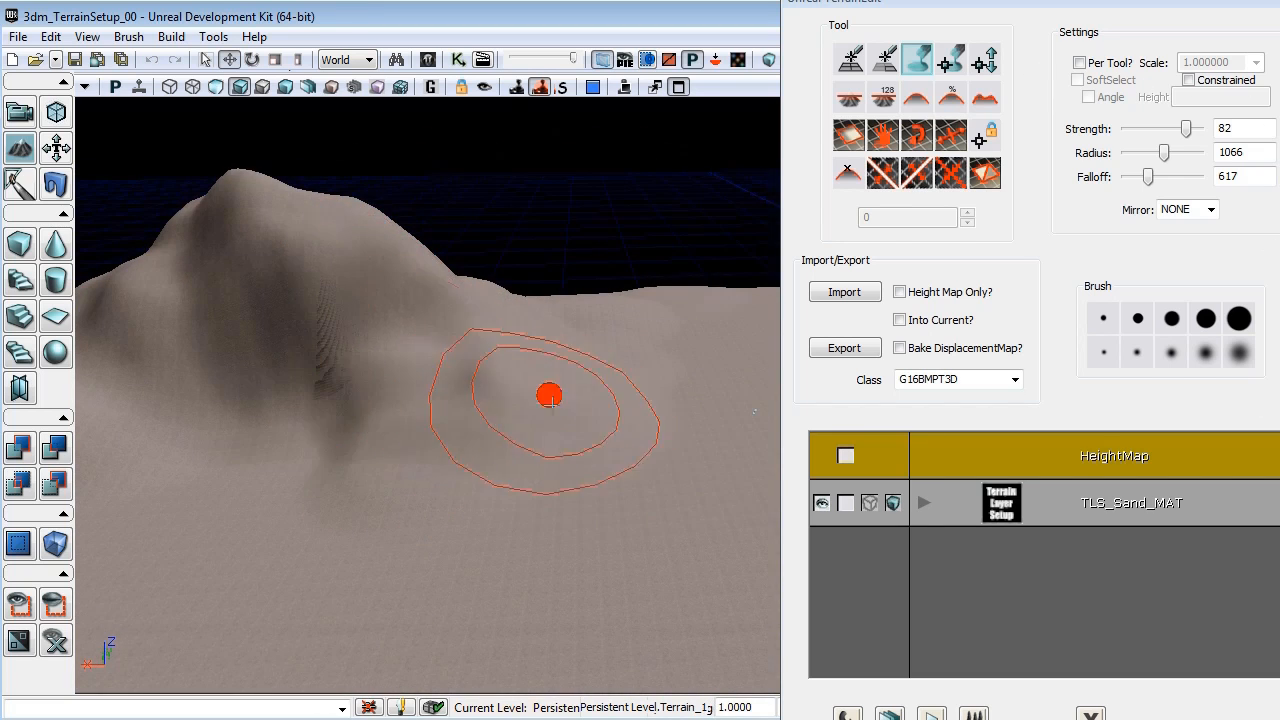
pyautogui.keyDown('ctrl'); pyautogui.moveTo(287, 429); pyautogui.dragTo(302, 472); pyautogui.keyUp('ctrl')
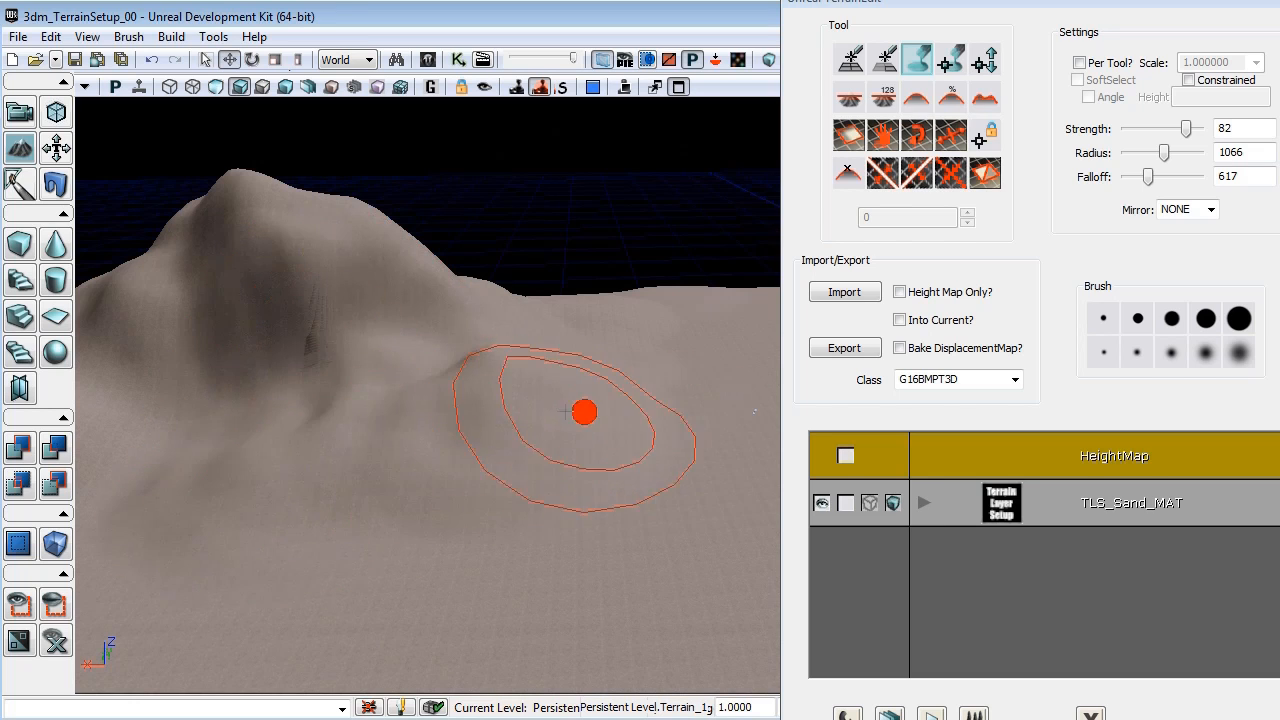
# Paint a broad dune ridge near the terrain's far corner and build it up into separate peaks with a lower mound in front.
pyautogui.moveTo(556, 404); pyautogui.dragTo(980, 427, button='right')
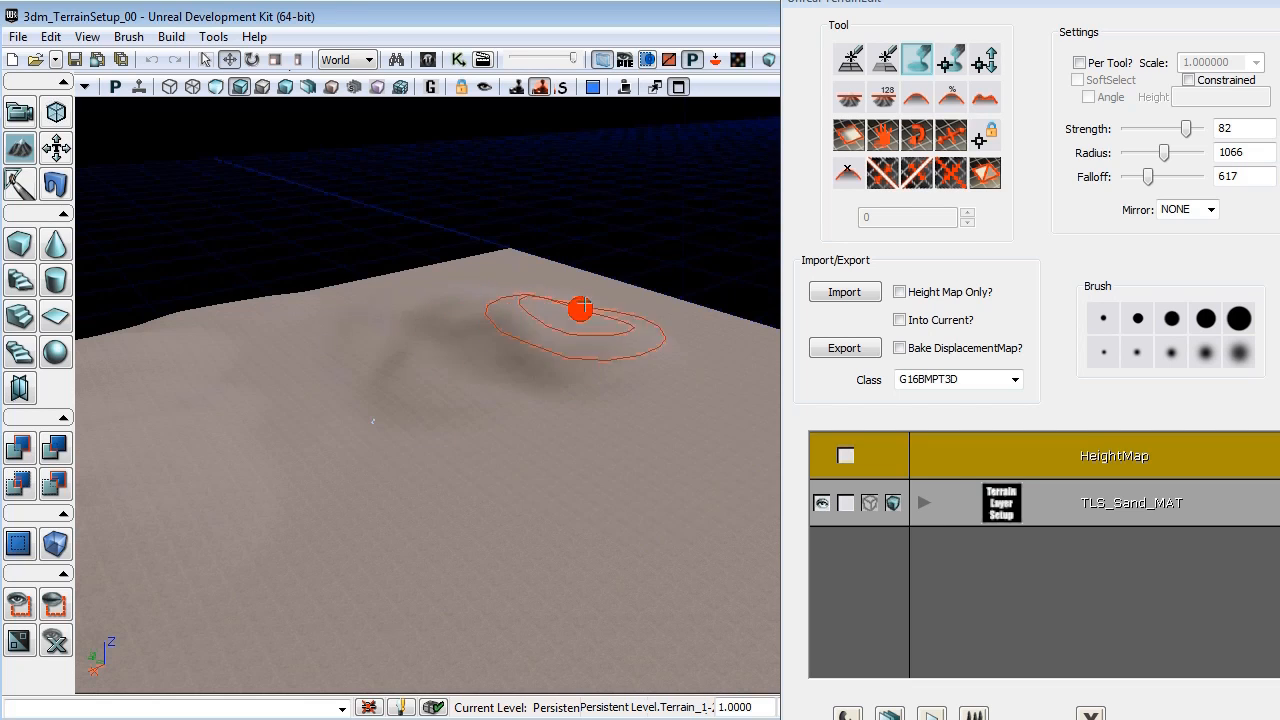
pyautogui.keyDown('ctrl'); pyautogui.moveTo(501, 398); pyautogui.dragTo(388, 373); pyautogui.keyUp('ctrl')
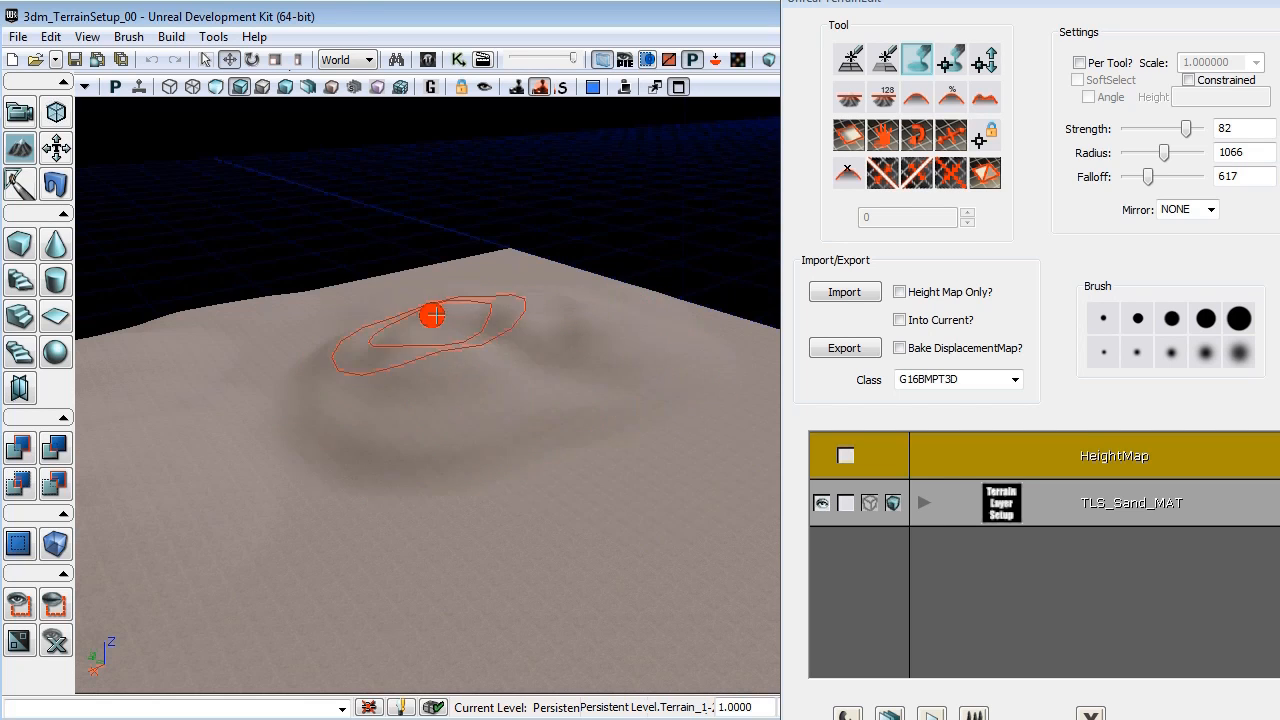
pyautogui.keyDown('ctrl'); pyautogui.moveTo(587, 369); pyautogui.dragTo(344, 384); pyautogui.keyUp('ctrl')
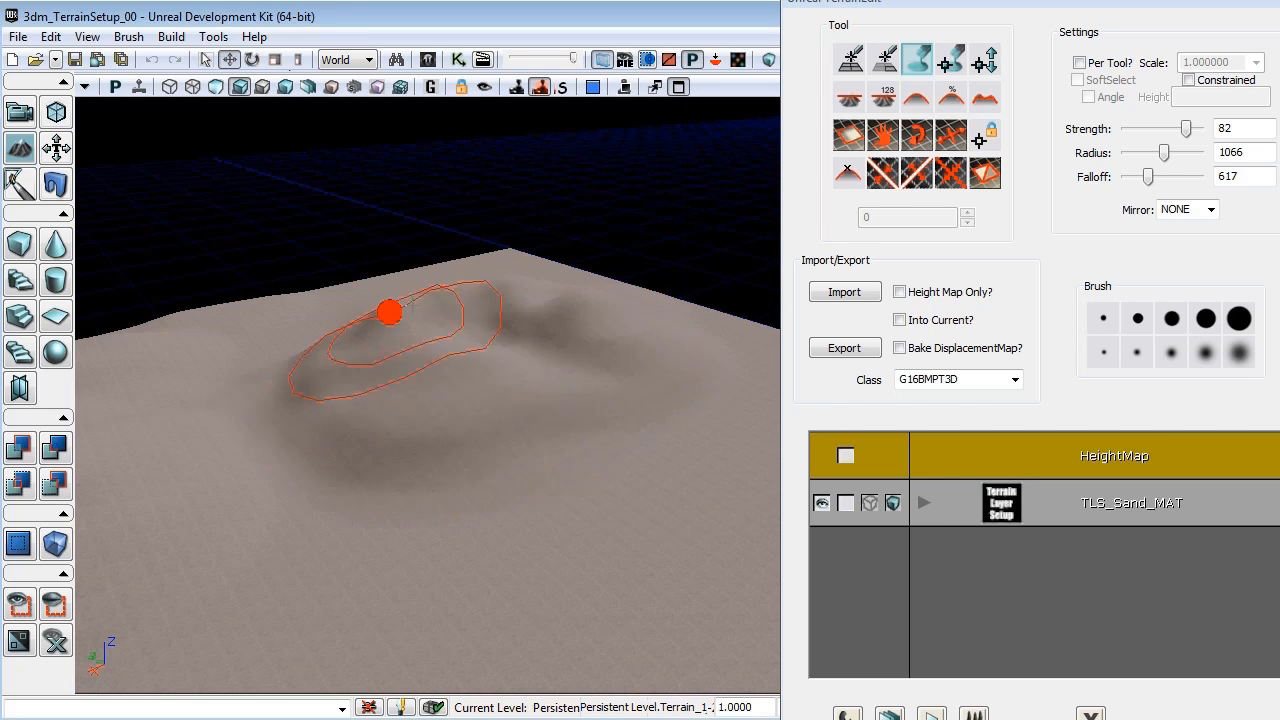
pyautogui.moveTo(570, 312)
pyautogui.keyDown('ctrl'); pyautogui.mouseDown()
pyautogui.moveTo(380, 408)
pyautogui.moveTo(344, 338)
pyautogui.mouseUp(); pyautogui.keyUp('ctrl')
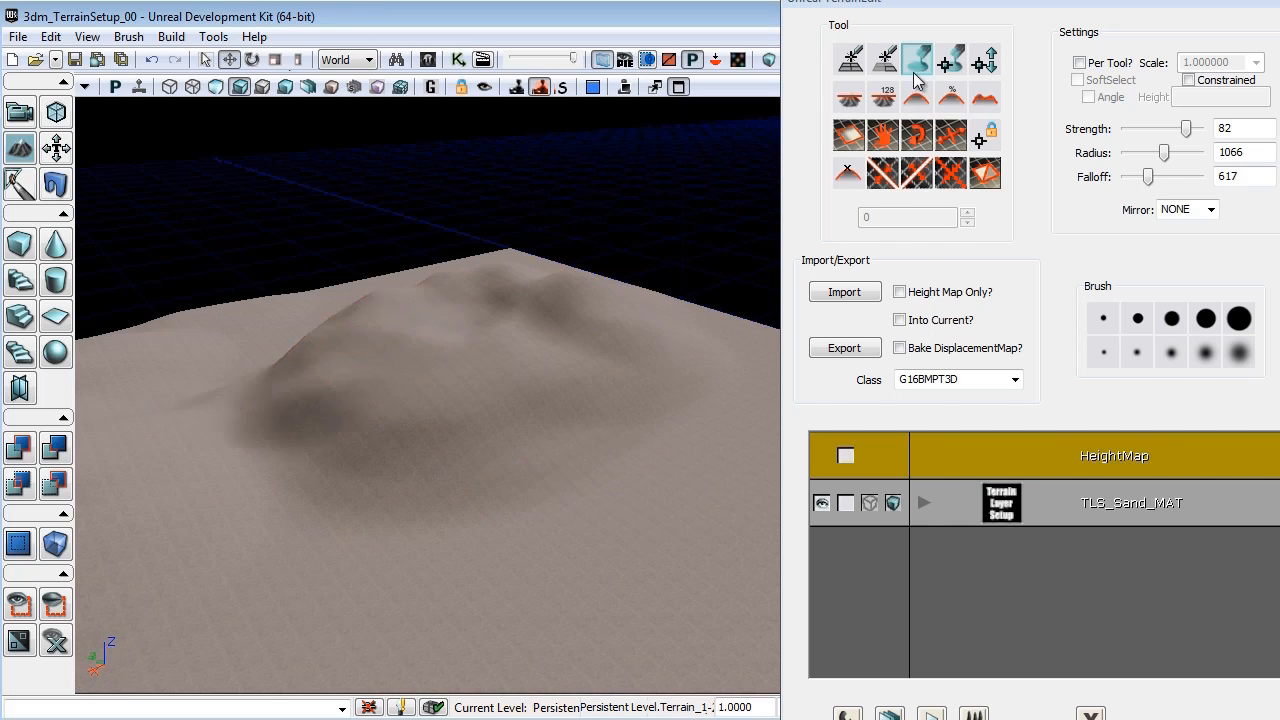
pyautogui.moveTo(506, 363)
pyautogui.mouseDown(button='right')
pyautogui.moveTo(474, 443)
pyautogui.moveTo(525, 425)
pyautogui.mouseUp(button='right')
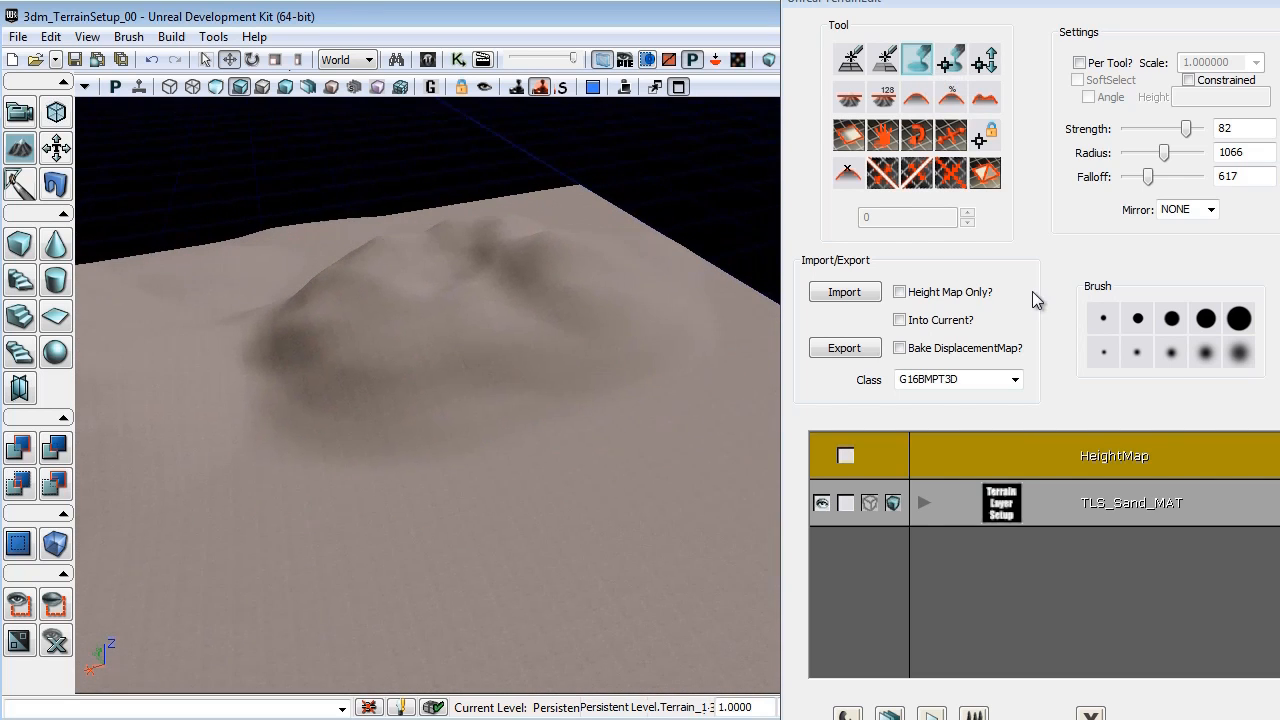
pyautogui.moveTo(373, 362); pyautogui.dragTo(343, 388, button='right')
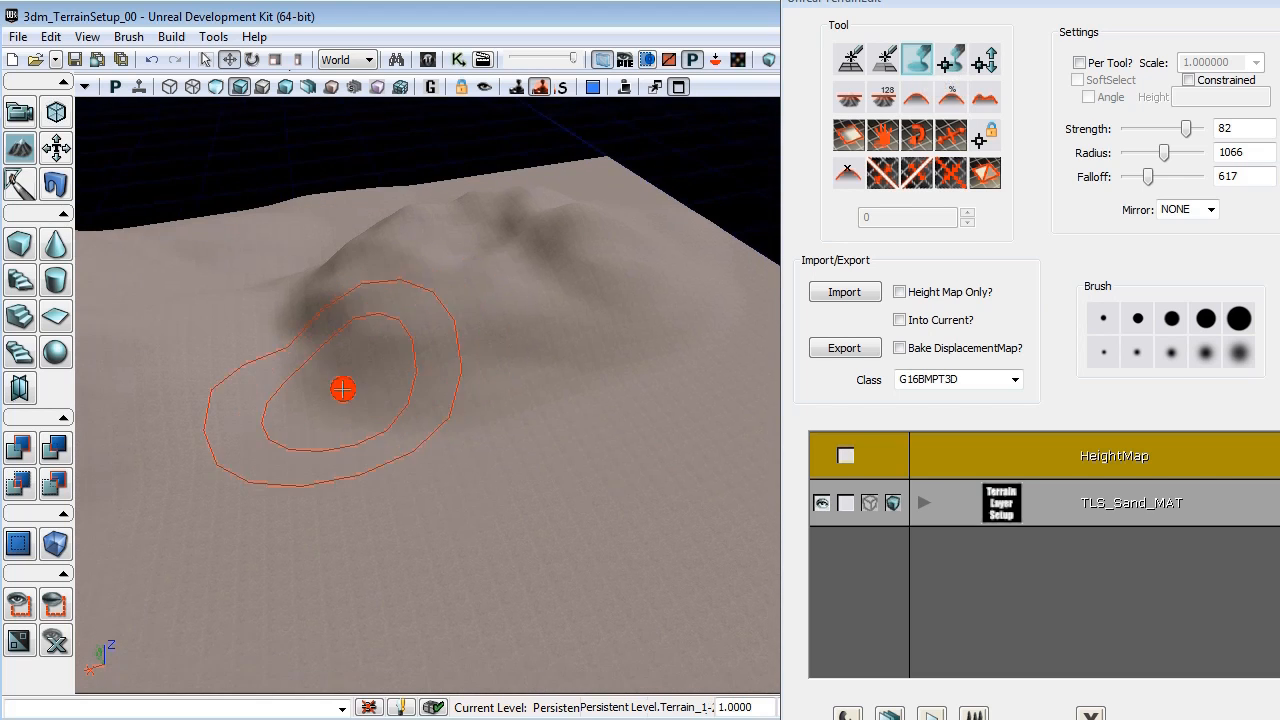
pyautogui.moveTo(378, 372)
pyautogui.keyDown('ctrl'); pyautogui.mouseDown()
pyautogui.moveTo(377, 306)
pyautogui.moveTo(323, 326)
pyautogui.moveTo(302, 368)
pyautogui.moveTo(557, 223)
pyautogui.moveTo(586, 243)
pyautogui.moveTo(620, 349)
pyautogui.moveTo(436, 415)
pyautogui.moveTo(391, 371)
pyautogui.moveTo(423, 246)
pyautogui.moveTo(297, 263)
pyautogui.moveTo(277, 279)
pyautogui.moveTo(380, 311)
pyautogui.mouseUp(); pyautogui.keyUp('ctrl')
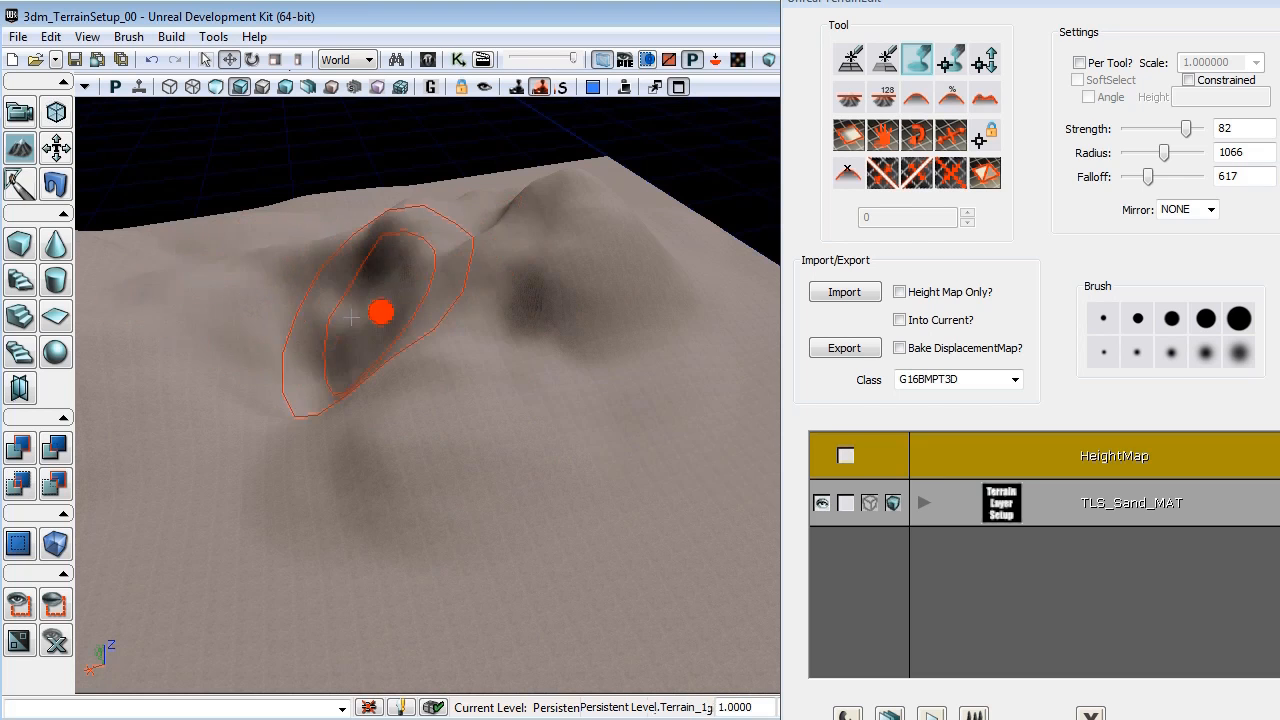
pyautogui.moveTo(380, 311)
pyautogui.mouseDown(button='right')
pyautogui.moveTo(80, 291)
pyautogui.moveTo(72, 392)
pyautogui.moveTo(70, 350)
pyautogui.mouseUp(button='right')
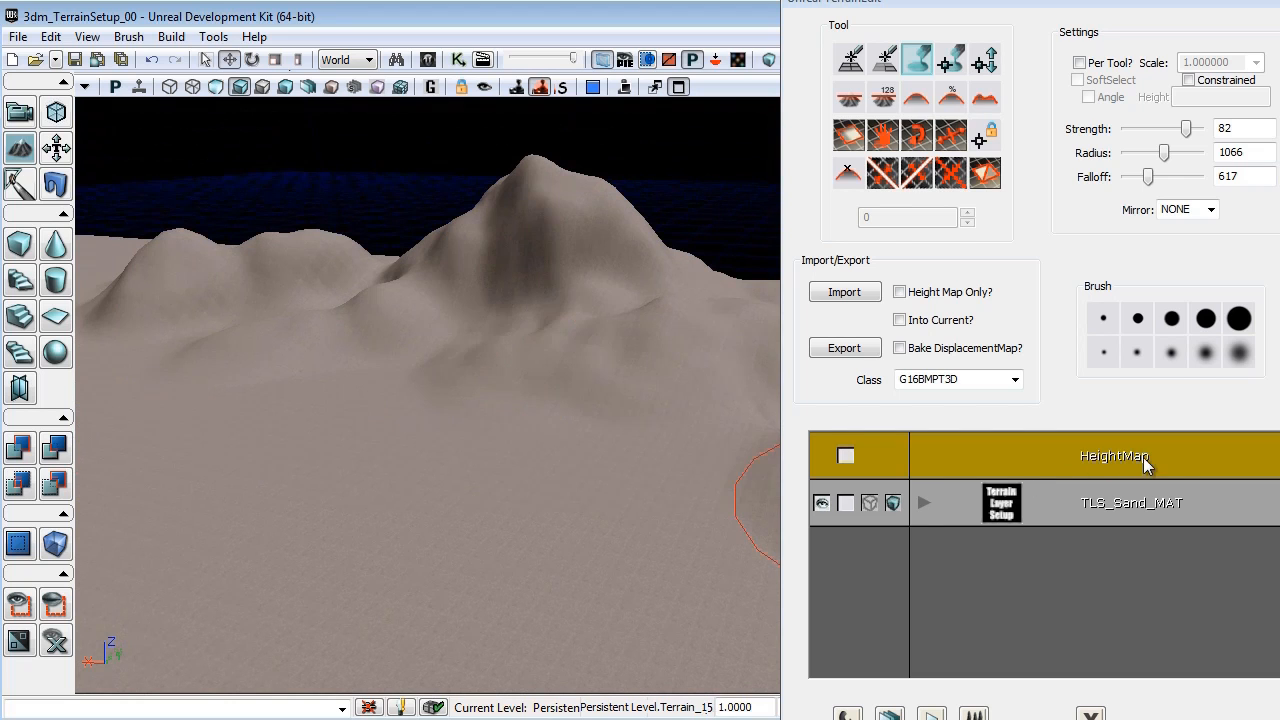
# Using HeightmapExample.jpg as reference, paint low, uneven ridges and hollows on the flat ground in front of the mountain.
pyautogui.moveTo(546, 398)
pyautogui.mouseDown(button='right')
pyautogui.moveTo(534, 434)
pyautogui.moveTo(583, 183)
pyautogui.moveTo(598, 186)
pyautogui.mouseUp(button='right')
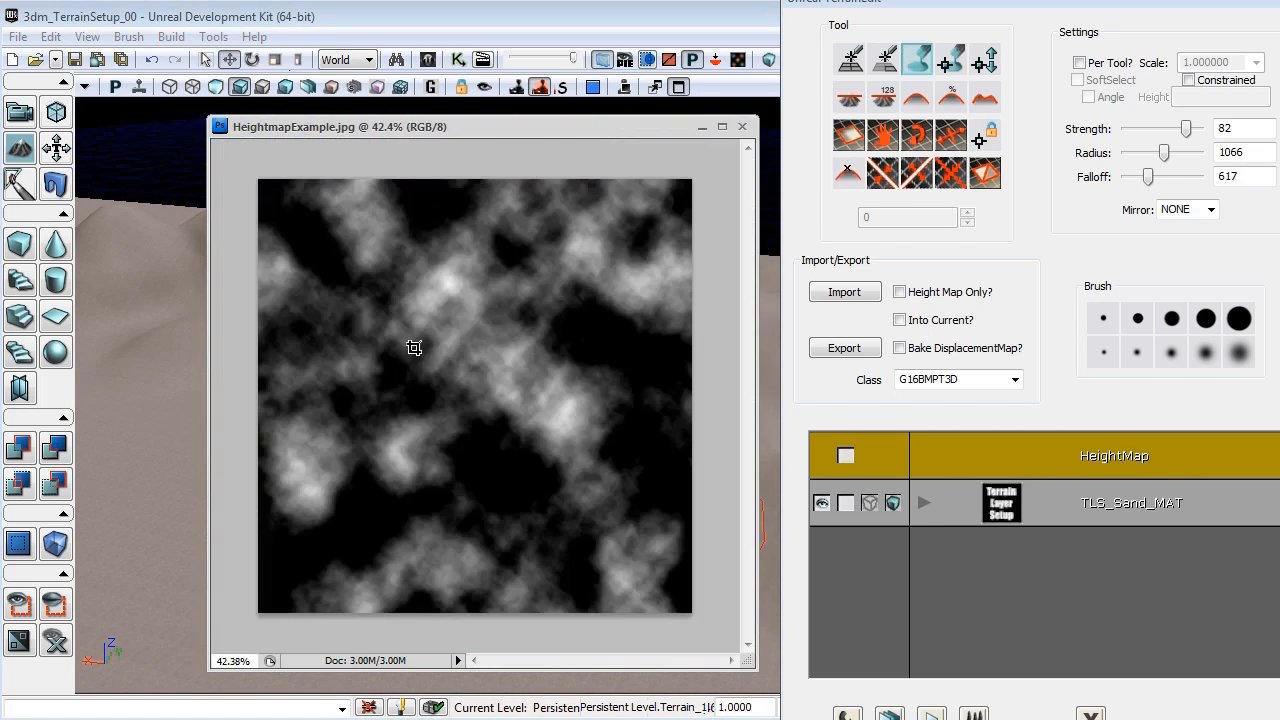
pyautogui.click(458, 25)
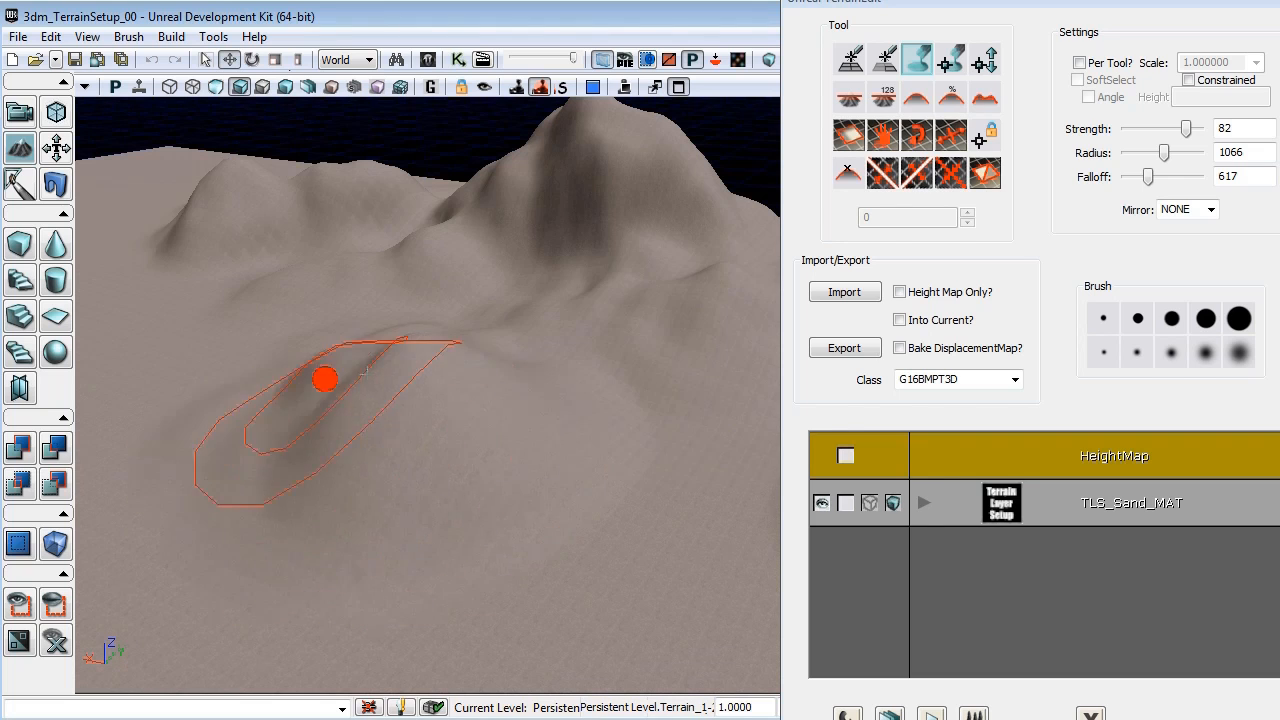
pyautogui.moveTo(269, 386)
pyautogui.mouseDown()
pyautogui.moveTo(309, 377)
pyautogui.moveTo(603, 443)
pyautogui.mouseUp()
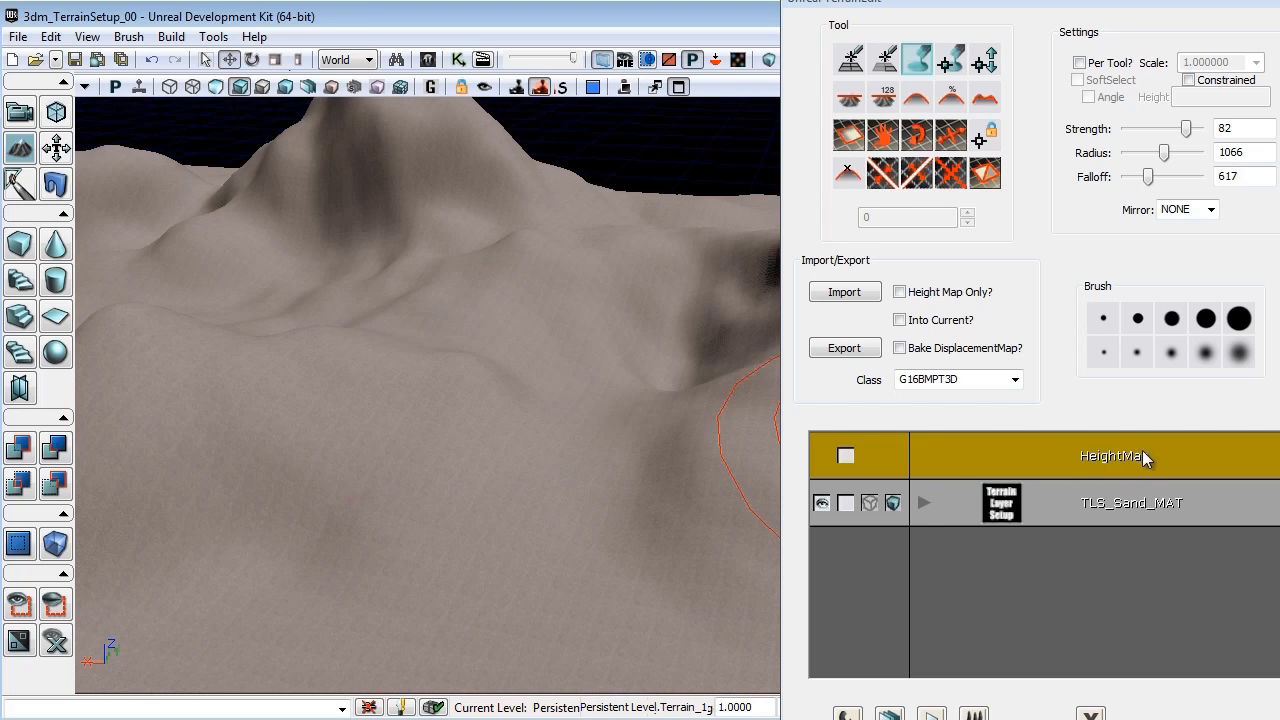
pyautogui.moveTo(514, 420)
pyautogui.mouseDown(button='right')
pyautogui.moveTo(483, 426)
pyautogui.moveTo(483, 263)
pyautogui.moveTo(523, 426)
pyautogui.mouseUp(button='right')
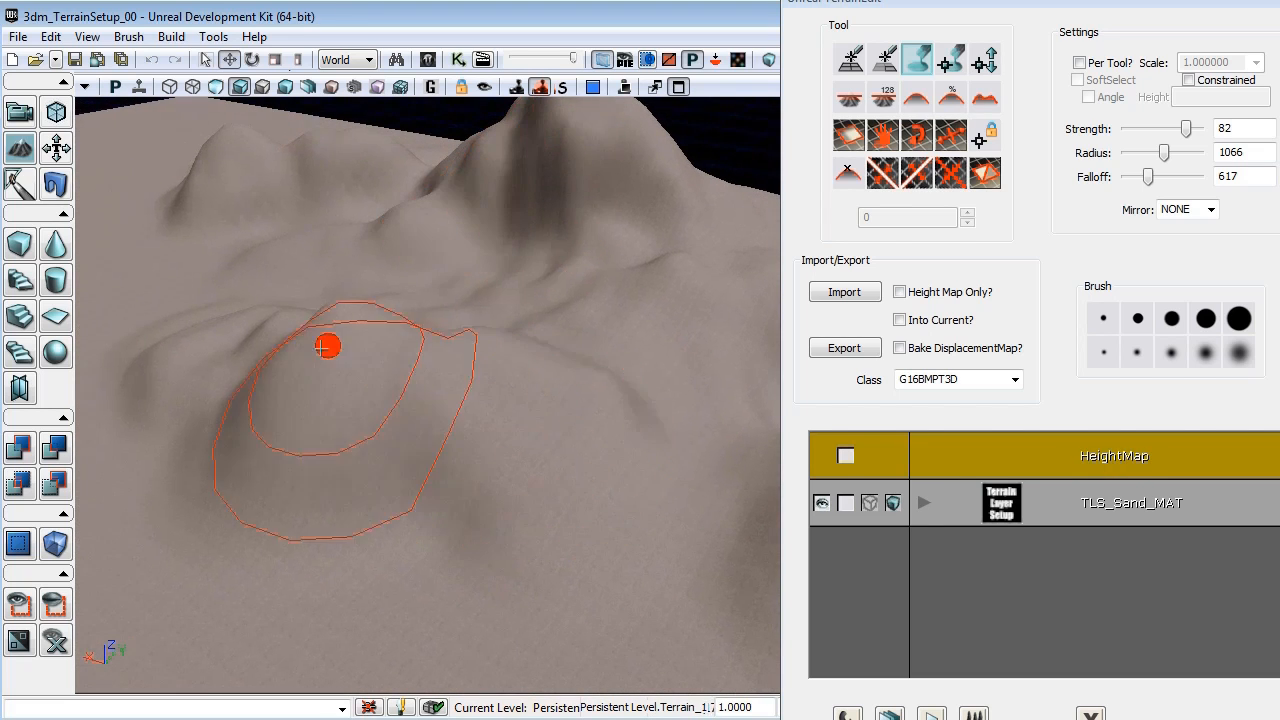
pyautogui.keyDown('ctrl'); pyautogui.click(321, 347); pyautogui.keyUp('ctrl')
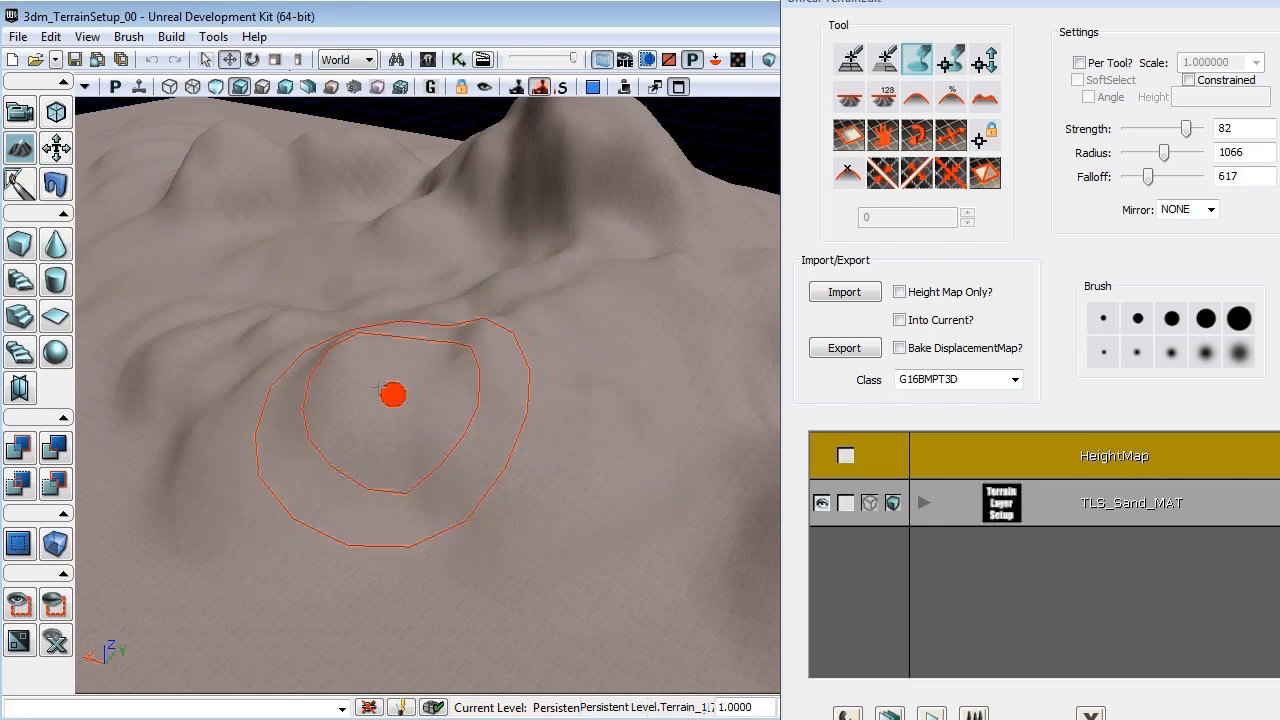
pyautogui.moveTo(261, 343)
pyautogui.keyDown('ctrl'); pyautogui.mouseDown()
pyautogui.moveTo(520, 386)
pyautogui.moveTo(334, 400)
pyautogui.moveTo(280, 452)
pyautogui.moveTo(637, 337)
pyautogui.moveTo(77, 477)
pyautogui.moveTo(1270, 150)
pyautogui.moveTo(1276, 41)
pyautogui.moveTo(1270, 520)
pyautogui.moveTo(1040, 707)
pyautogui.moveTo(720, 600)
pyautogui.moveTo(310, 435)
pyautogui.mouseUp(); pyautogui.keyUp('ctrl')
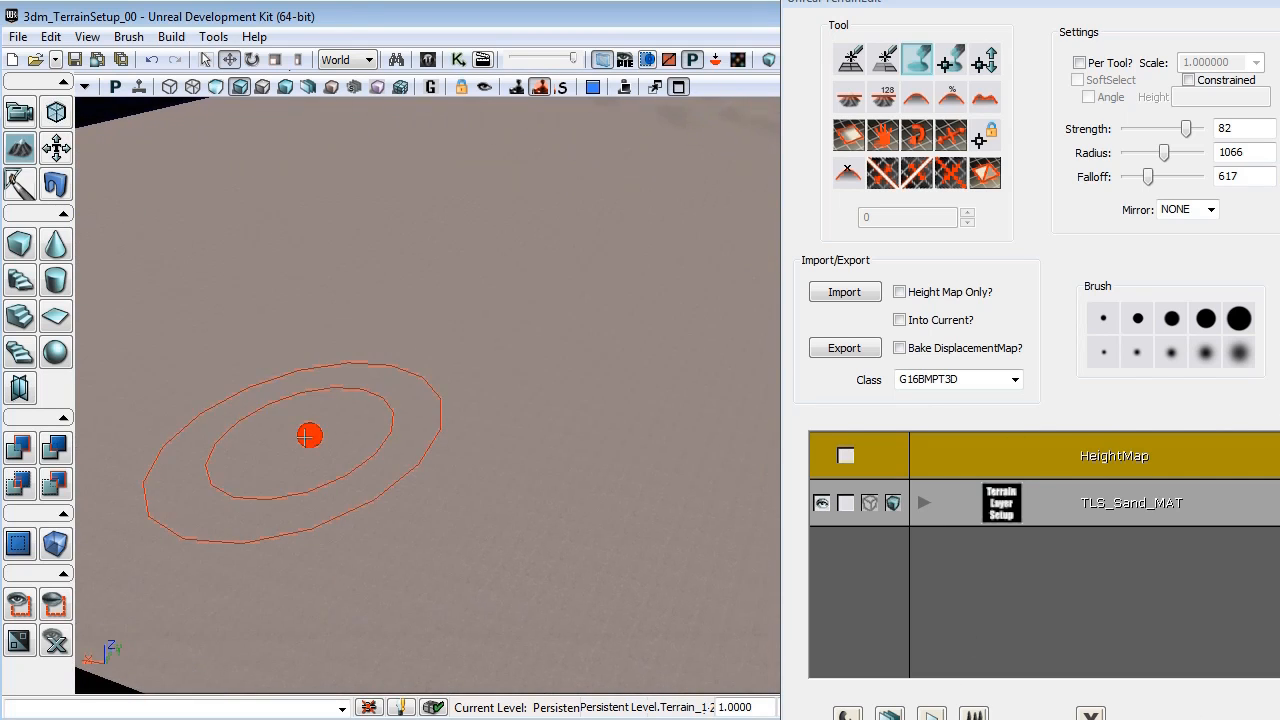
# Raise a long, curving bank across the open flat ground facing the mountains and build up its edge.
pyautogui.moveTo(408, 477)
pyautogui.mouseDown()
pyautogui.moveTo(339, 456)
pyautogui.moveTo(300, 474)
pyautogui.moveTo(506, 351)
pyautogui.moveTo(612, 191)
pyautogui.moveTo(451, 414)
pyautogui.moveTo(294, 520)
pyautogui.moveTo(613, 262)
pyautogui.mouseUp()
pyautogui.moveTo(711, 128)
pyautogui.mouseDown()
pyautogui.moveTo(671, 337)
pyautogui.moveTo(77, 337)
pyautogui.mouseUp()
pyautogui.moveTo(77, 337)
pyautogui.mouseDown(button='right')
pyautogui.moveTo(369, 306)
pyautogui.moveTo(516, 343)
pyautogui.mouseUp(button='right')
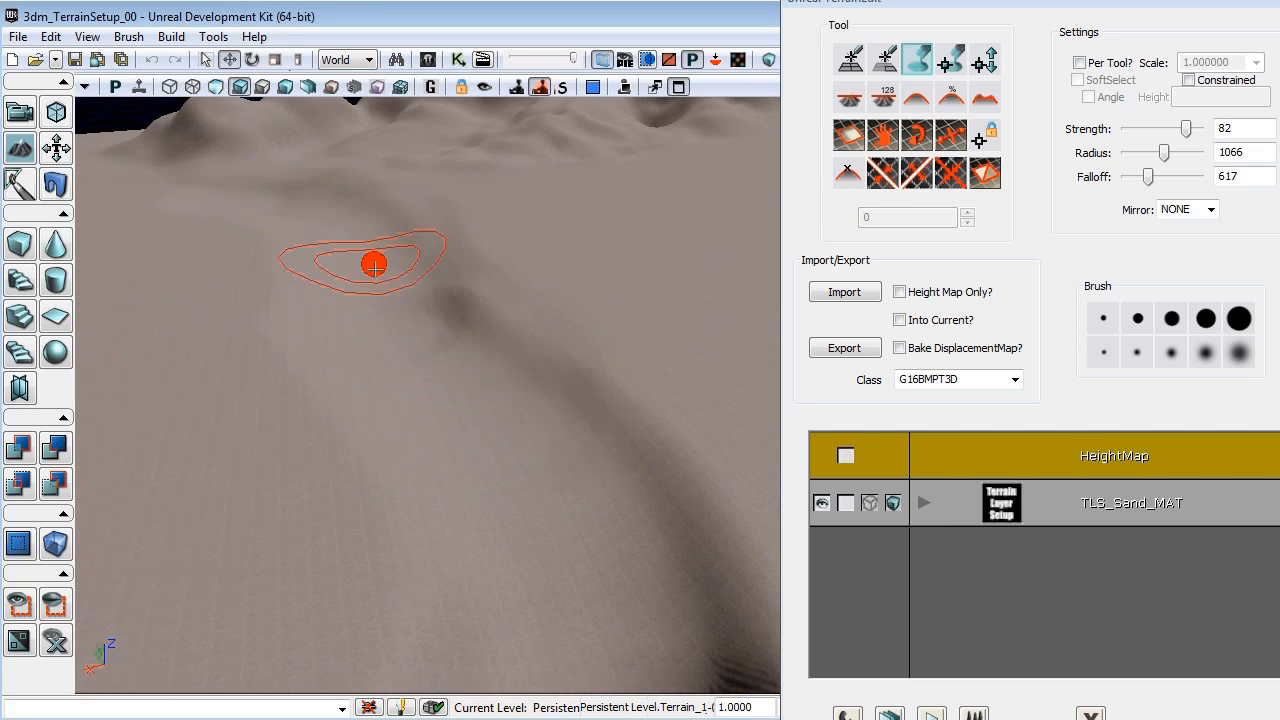
pyautogui.keyDown('ctrl'); pyautogui.moveTo(298, 240); pyautogui.dragTo(509, 557); pyautogui.keyUp('ctrl')
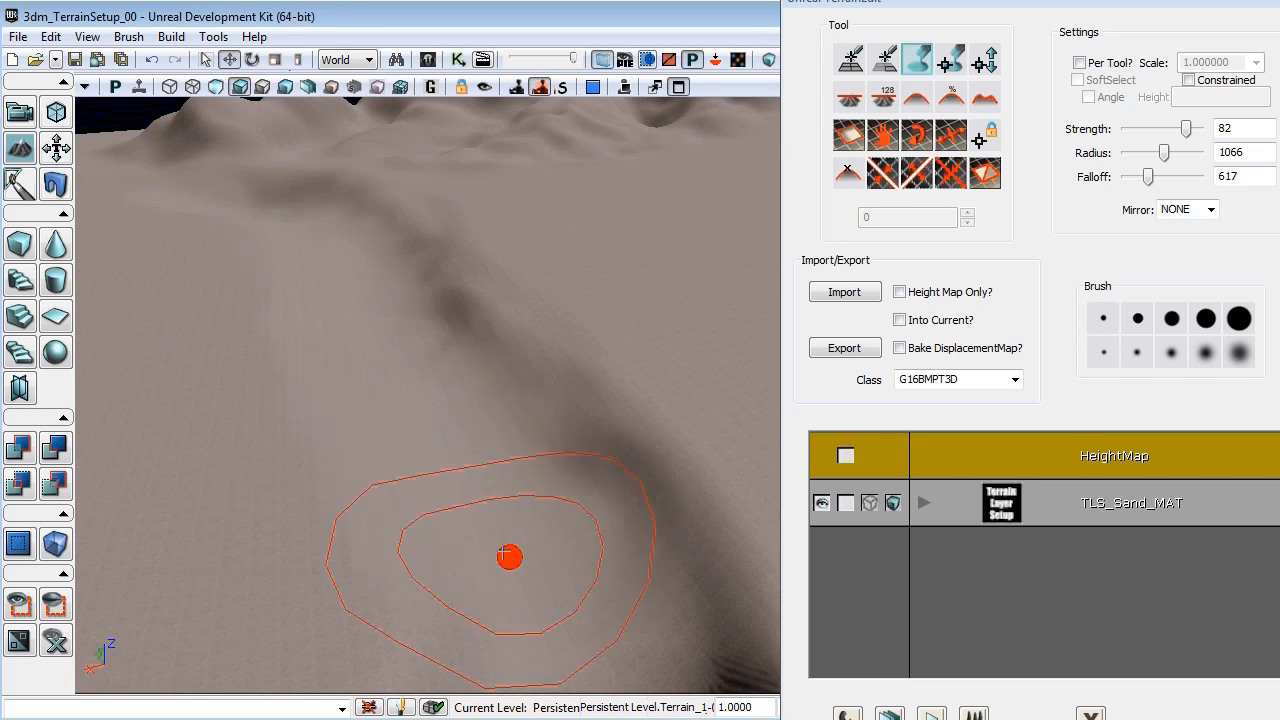
# Paint spurs and bulges onto the bank's slope to break up its straight edge.
pyautogui.scroll(5, 434, 534)
pyautogui.scroll(-5, 399, 628)
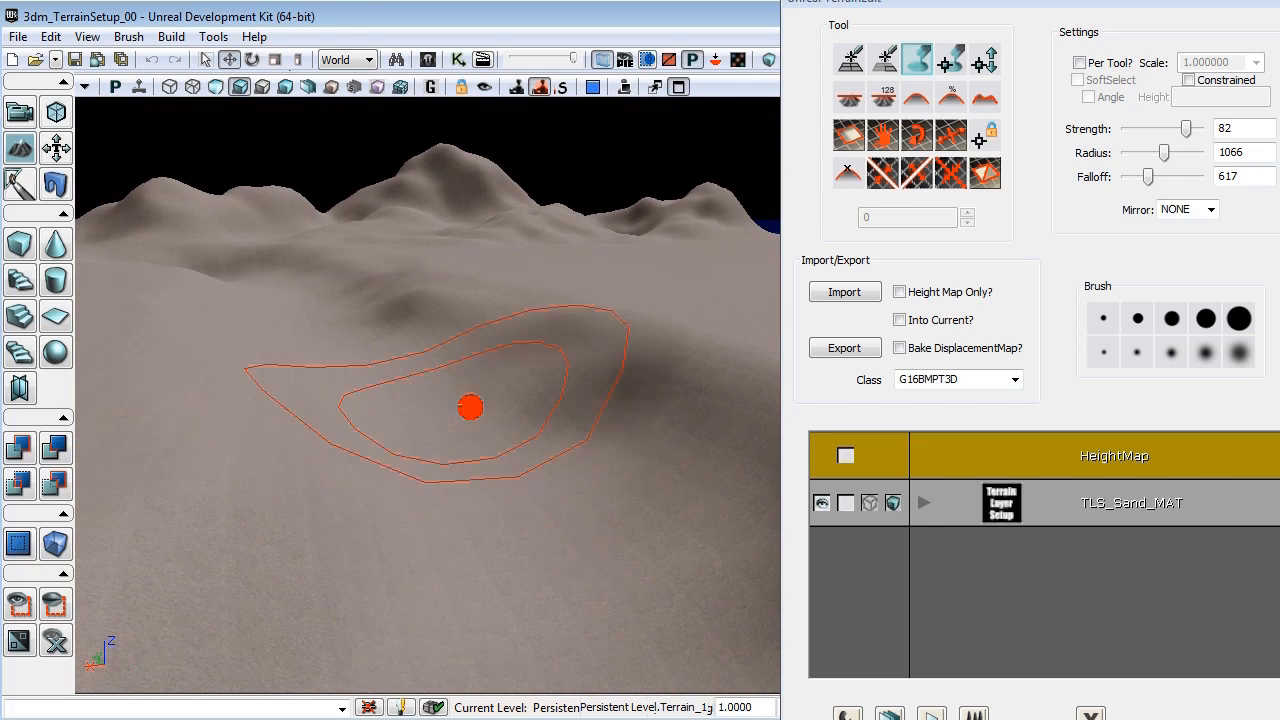
pyautogui.moveTo(385, 371)
pyautogui.keyDown('ctrl'); pyautogui.mouseDown()
pyautogui.moveTo(543, 494)
pyautogui.moveTo(549, 414)
pyautogui.moveTo(497, 318)
pyautogui.mouseUp(); pyautogui.keyUp('ctrl')
pyautogui.moveTo(306, 291)
pyautogui.keyDown('ctrl'); pyautogui.mouseDown()
pyautogui.moveTo(297, 363)
pyautogui.moveTo(312, 489)
pyautogui.moveTo(451, 443)
pyautogui.mouseUp(); pyautogui.keyUp('ctrl')
# Soften the bank's rough, rippled slopes with the Smooth tool, first at strength 82, then at strength 16.
pyautogui.click(916, 97)
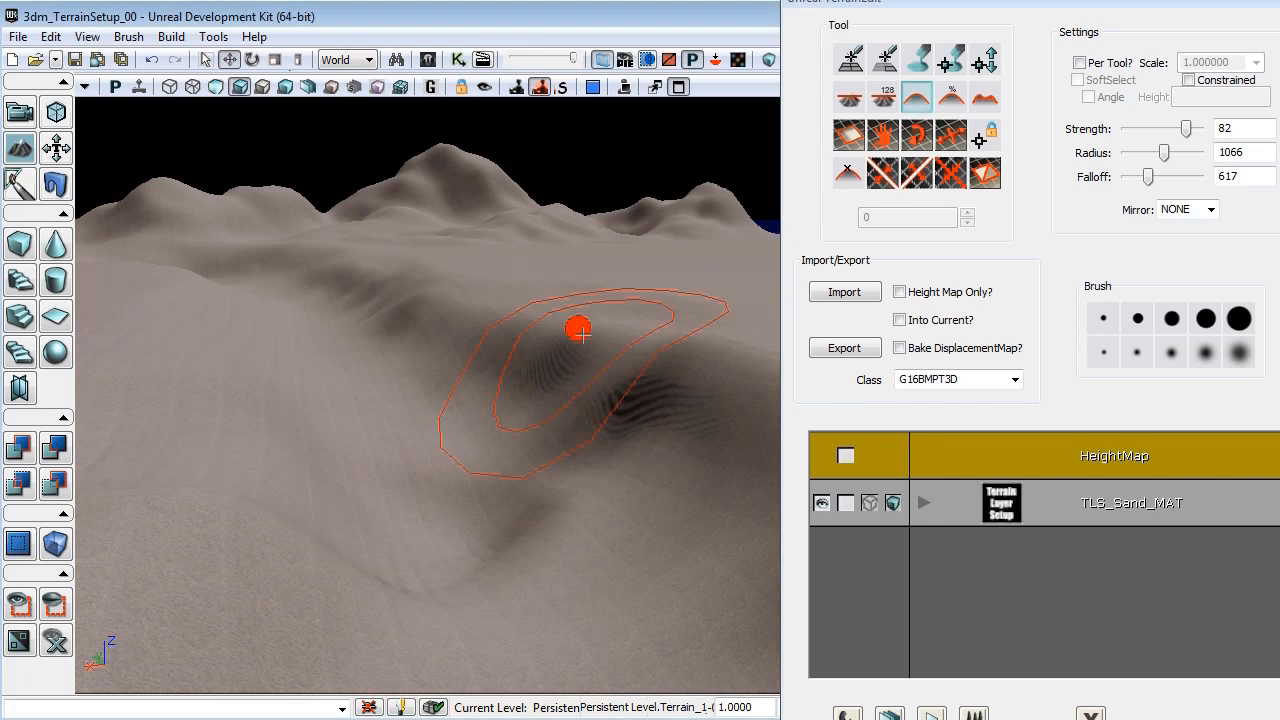
pyautogui.scroll(3, 491, 274)
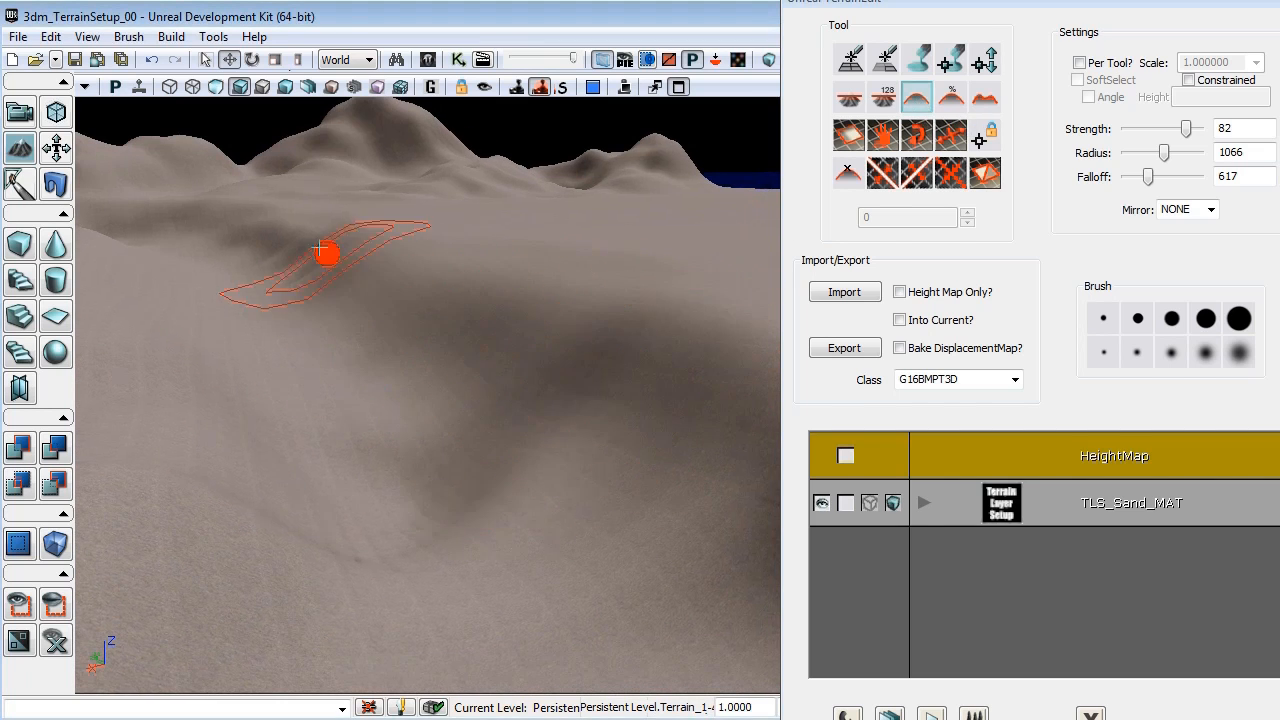
pyautogui.click(1188, 130)
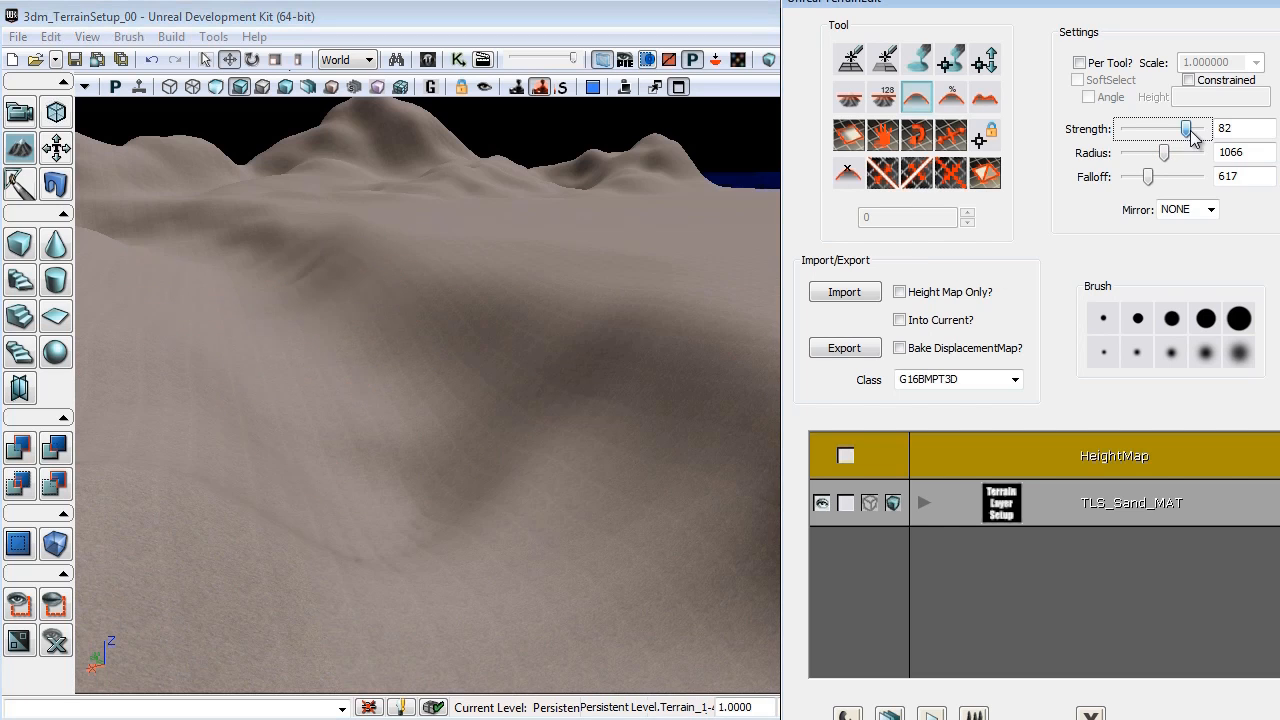
pyautogui.moveTo(504, 276); pyautogui.dragTo(489, 286, button='right')
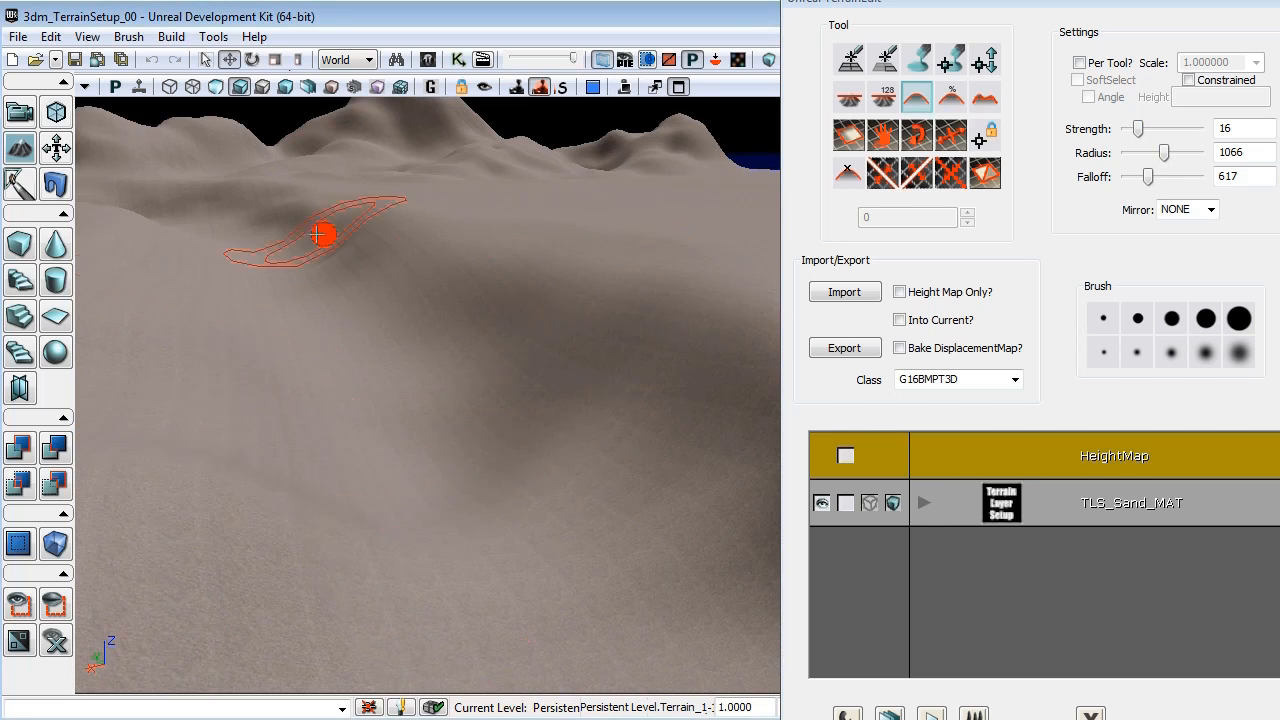
pyautogui.moveTo(394, 268)
pyautogui.mouseDown(button='right')
pyautogui.moveTo(390, 235)
pyautogui.moveTo(358, 212)
pyautogui.moveTo(394, 204)
pyautogui.moveTo(131, 186)
pyautogui.moveTo(524, 360)
pyautogui.mouseUp(button='right')
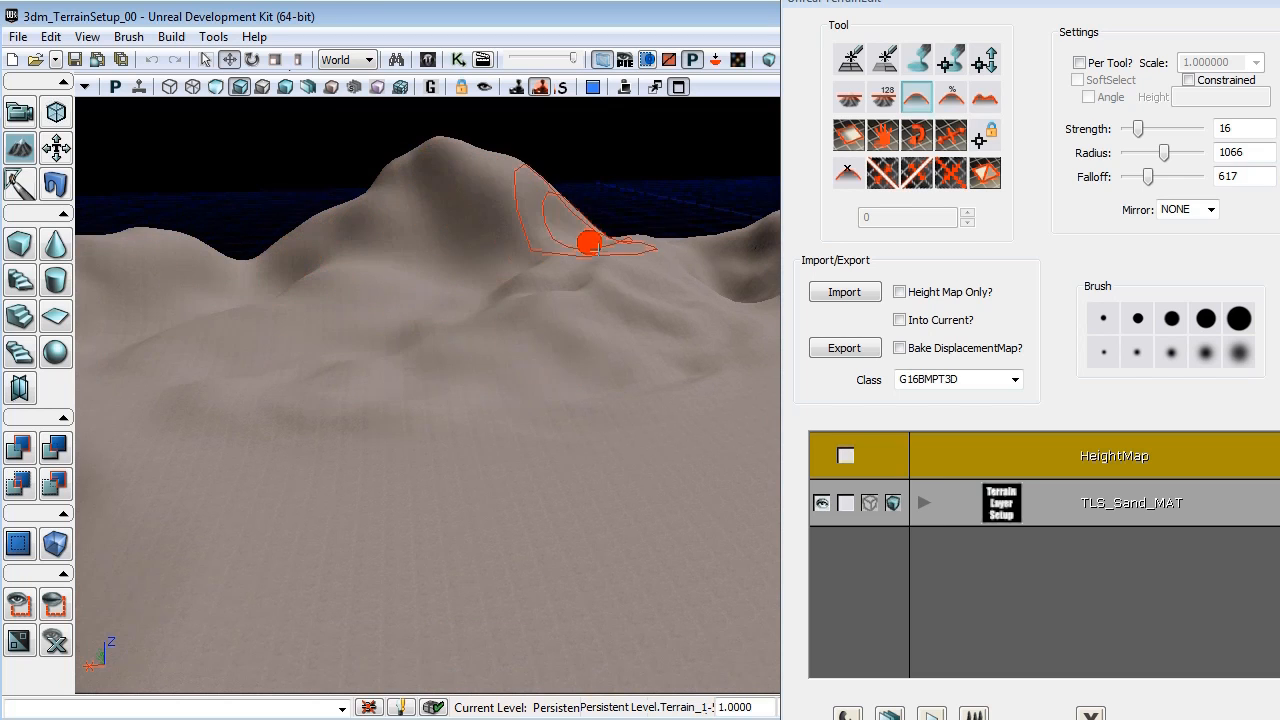
# Roughen the ground at the mountain's foot with the Noise tool at strength 5, radius 1066 and falloff 617.
pyautogui.moveTo(648, 390); pyautogui.dragTo(374, 408, button='right')
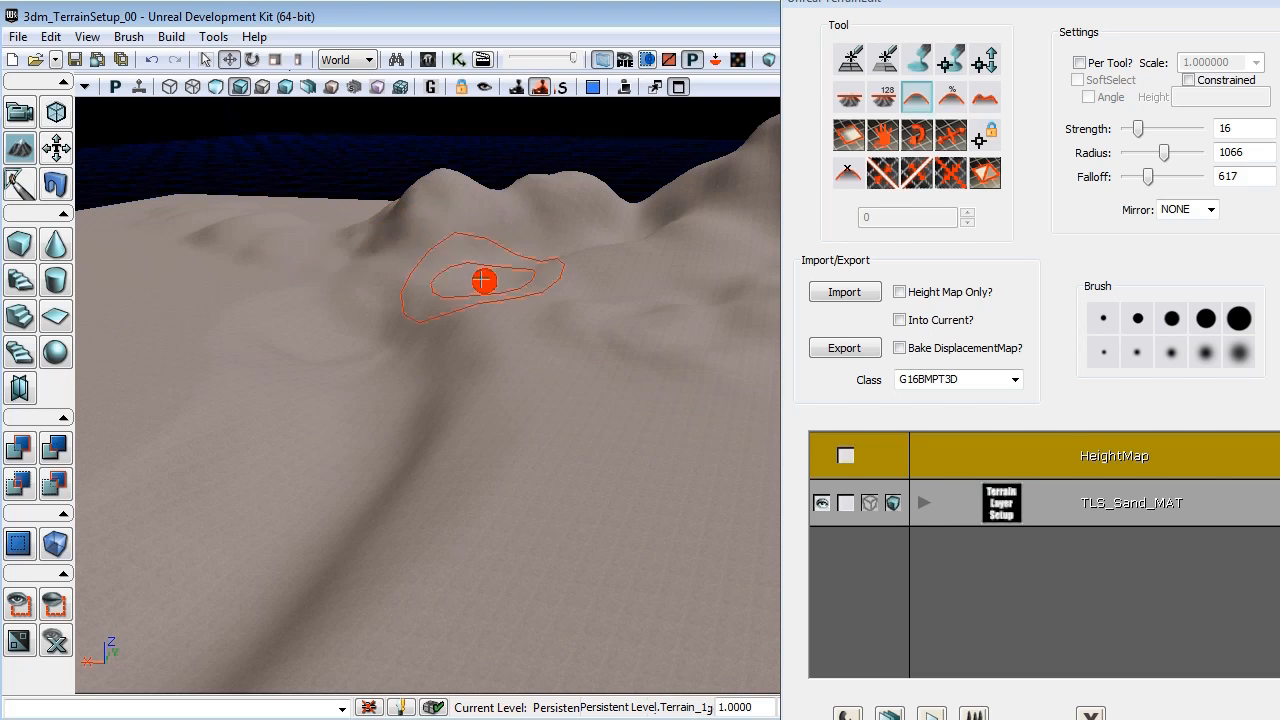
pyautogui.moveTo(565, 418); pyautogui.dragTo(543, 102)
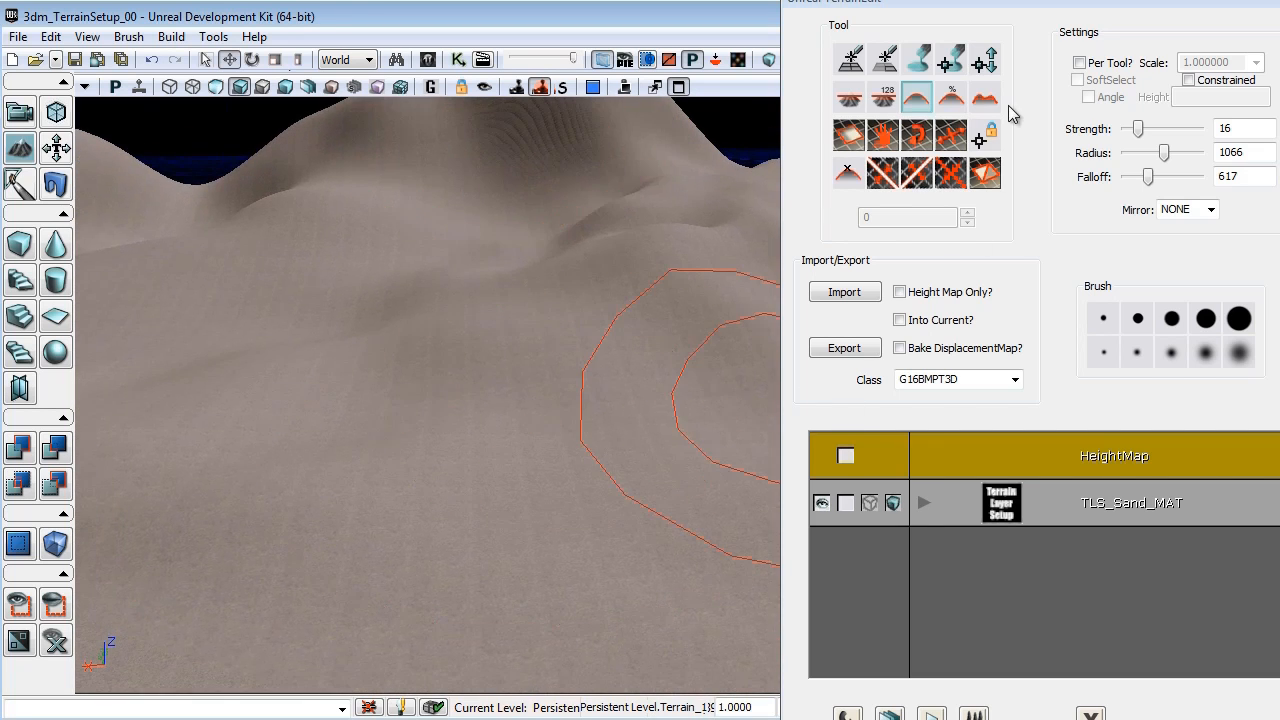
pyautogui.click(984, 97)
pyautogui.moveTo(622, 264); pyautogui.dragTo(666, 200, button='right')
pyautogui.moveTo(1147, 129); pyautogui.dragTo(1130, 129)
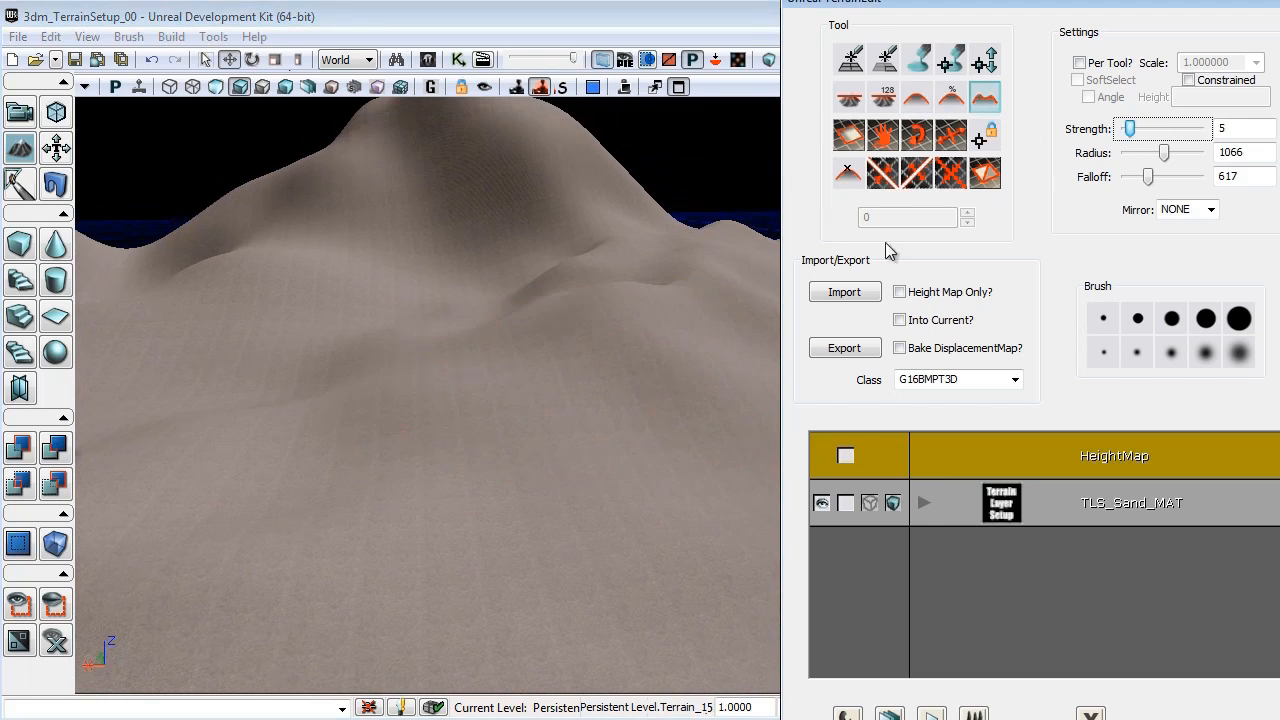
pyautogui.moveTo(497, 331)
pyautogui.keyDown('ctrl'); pyautogui.mouseDown()
pyautogui.moveTo(448, 309)
pyautogui.moveTo(238, 331)
pyautogui.moveTo(621, 298)
pyautogui.moveTo(635, 329)
pyautogui.mouseUp(); pyautogui.keyUp('ctrl')
pyautogui.moveTo(635, 329); pyautogui.dragTo(371, 351, button='right')
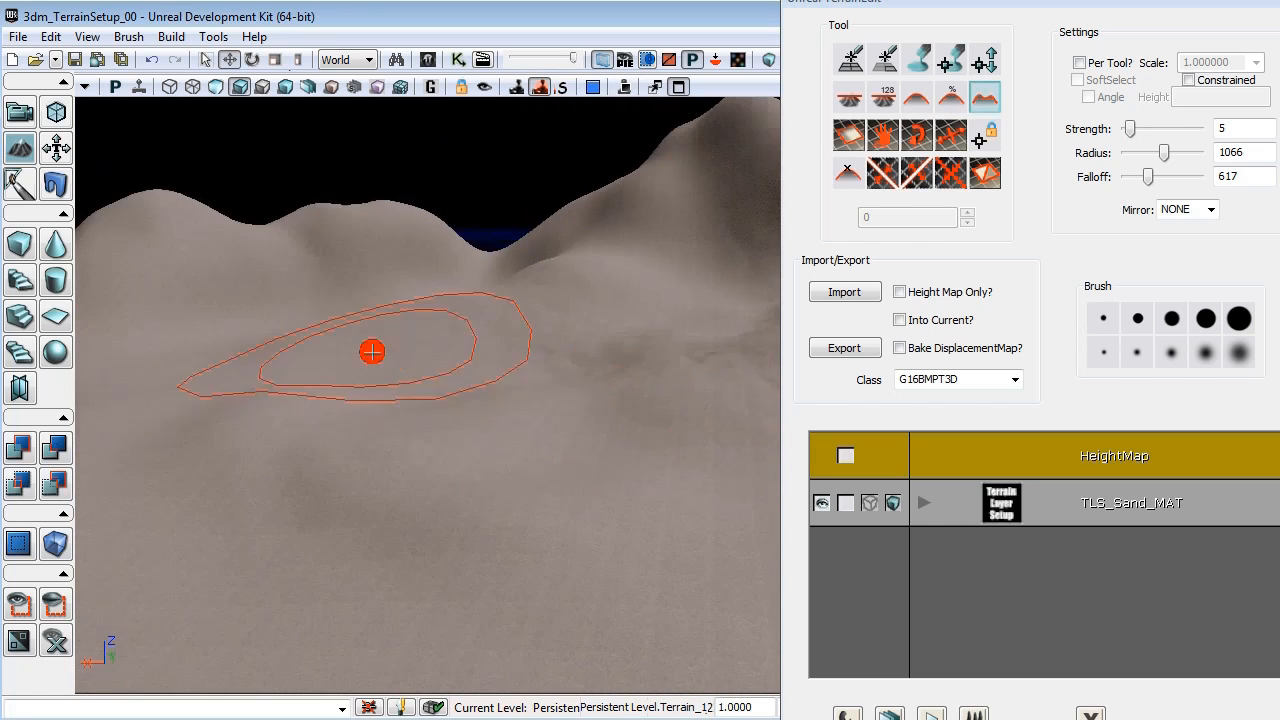
# Sculpt two stretches of the terrain's height map with strength 5, radius 1066 and falloff 617.
pyautogui.moveTo(371, 351)
pyautogui.keyDown('ctrl'); pyautogui.mouseDown()
pyautogui.moveTo(406, 284)
pyautogui.moveTo(300, 297)
pyautogui.moveTo(448, 298)
pyautogui.moveTo(226, 317)
pyautogui.moveTo(360, 418)
pyautogui.moveTo(375, 470)
pyautogui.moveTo(478, 427)
pyautogui.moveTo(541, 369)
pyautogui.moveTo(545, 418)
pyautogui.mouseUp(); pyautogui.keyUp('ctrl')
pyautogui.moveTo(545, 418)
pyautogui.mouseDown(button='right')
pyautogui.moveTo(838, 457)
pyautogui.moveTo(816, 412)
pyautogui.mouseUp(button='right')
pyautogui.moveTo(386, 409)
pyautogui.keyDown('ctrl'); pyautogui.mouseDown()
pyautogui.moveTo(391, 298)
pyautogui.moveTo(514, 292)
pyautogui.moveTo(323, 307)
pyautogui.moveTo(209, 342)
pyautogui.mouseUp(); pyautogui.keyUp('ctrl')
pyautogui.moveTo(209, 342)
pyautogui.mouseDown(button='right')
pyautogui.moveTo(324, 516)
pyautogui.moveTo(212, 218)
pyautogui.moveTo(208, 525)
pyautogui.moveTo(251, 583)
pyautogui.moveTo(434, 294)
pyautogui.moveTo(561, 343)
pyautogui.mouseUp(button='right')
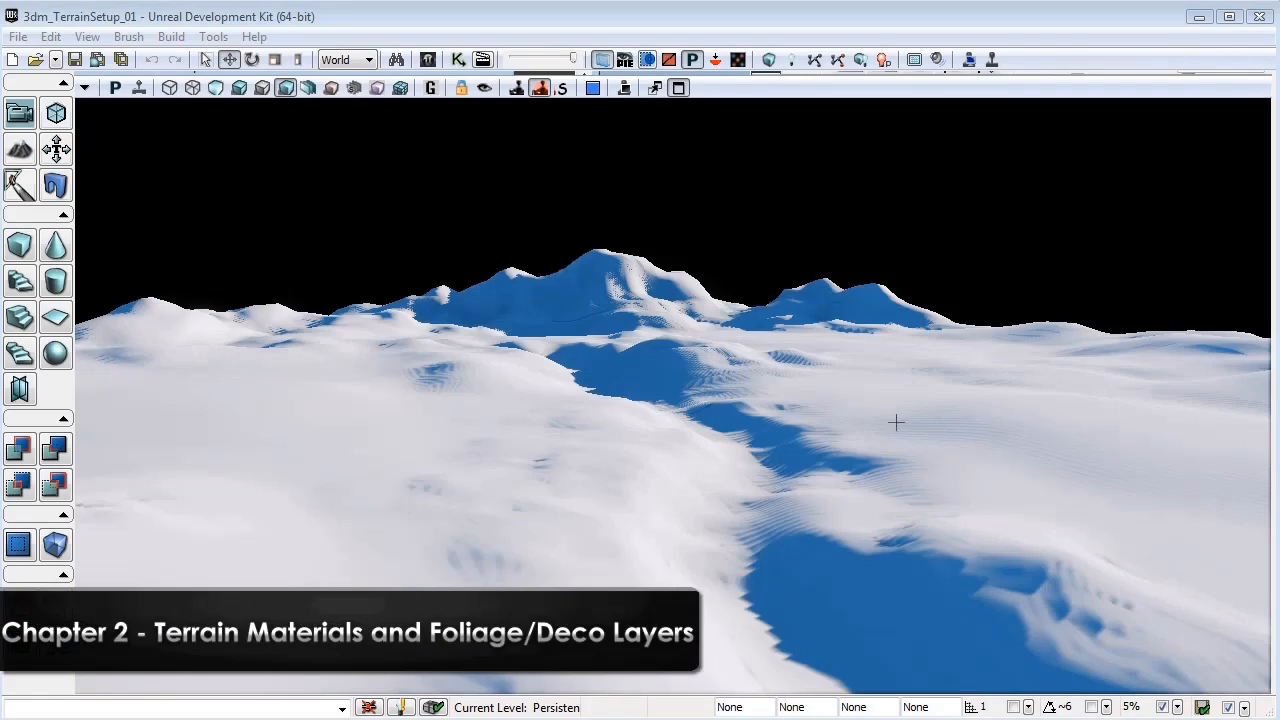
# Examine the untextured terrain's channel, slopes and mountains in the 3dm_TerrainSetup_01 level from several viewpoints.
pyautogui.moveTo(896, 422); pyautogui.dragTo(886, 449, button='right')
pyautogui.moveTo(886, 449); pyautogui.dragTo(901, 76)
pyautogui.moveTo(876, 458); pyautogui.dragTo(880, 590, button='right')
pyautogui.moveTo(900, 440); pyautogui.dragTo(888, 590)
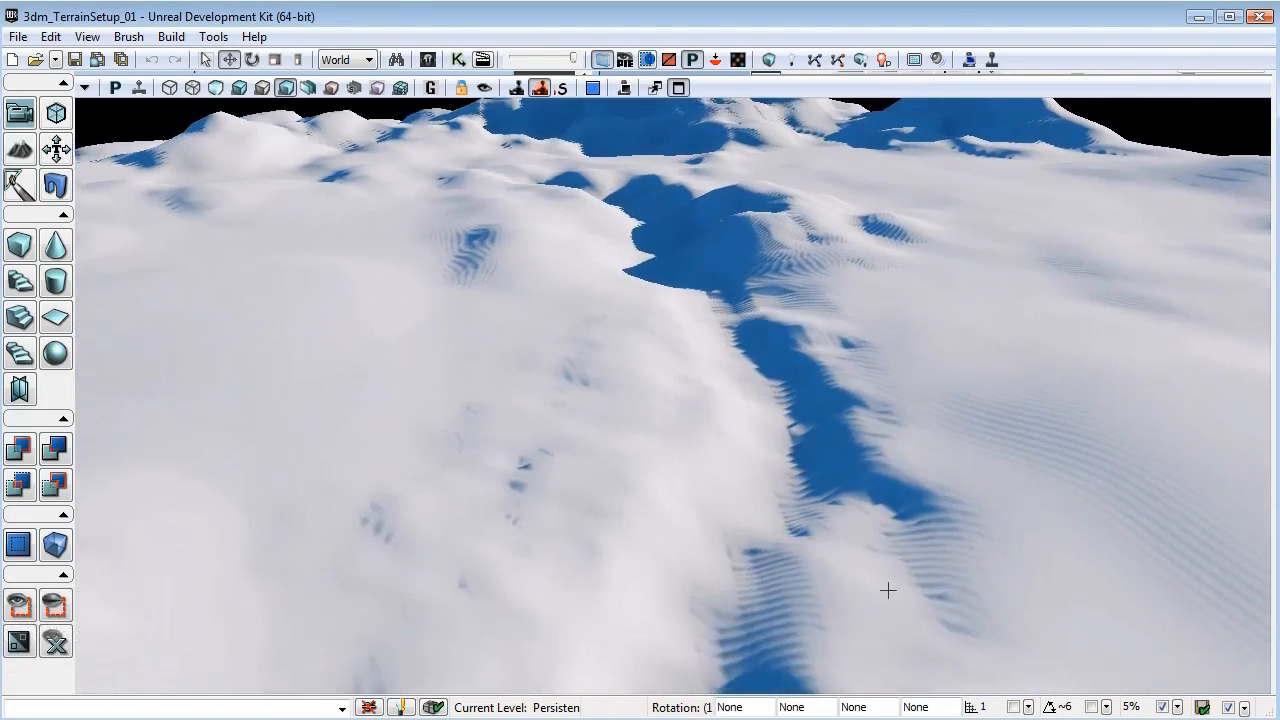
pyautogui.moveTo(888, 590); pyautogui.dragTo(876, 479, button='right')
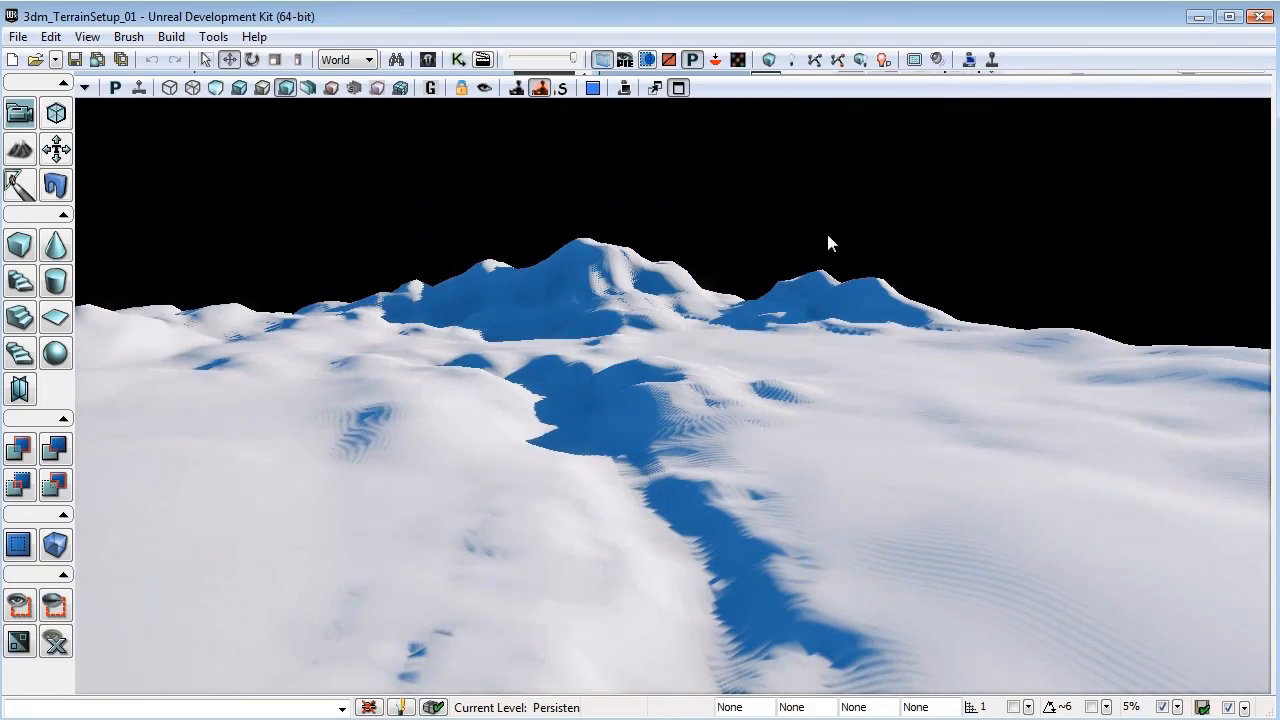
pyautogui.moveTo(891, 361); pyautogui.dragTo(856, 393, button='right')
pyautogui.moveTo(856, 393); pyautogui.dragTo(843, 197)
pyautogui.moveTo(843, 197); pyautogui.dragTo(751, 181, button='right')
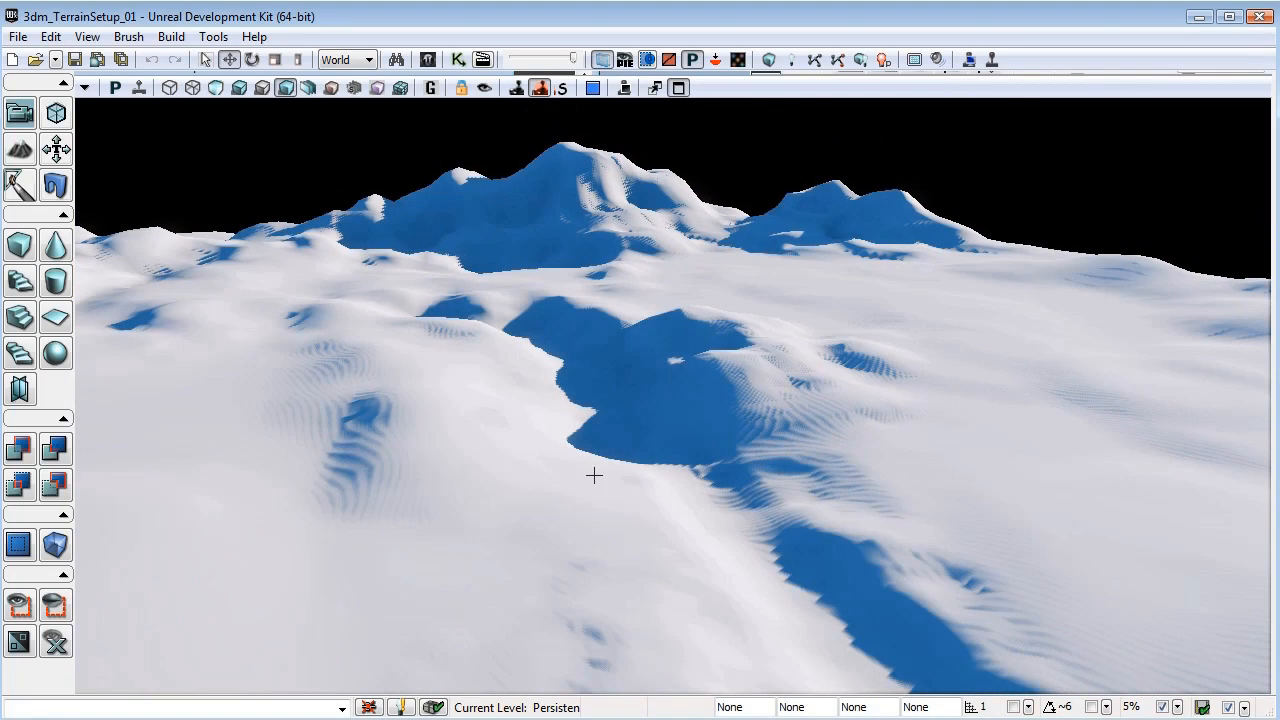
pyautogui.moveTo(508, 441); pyautogui.dragTo(497, 446, button='right')
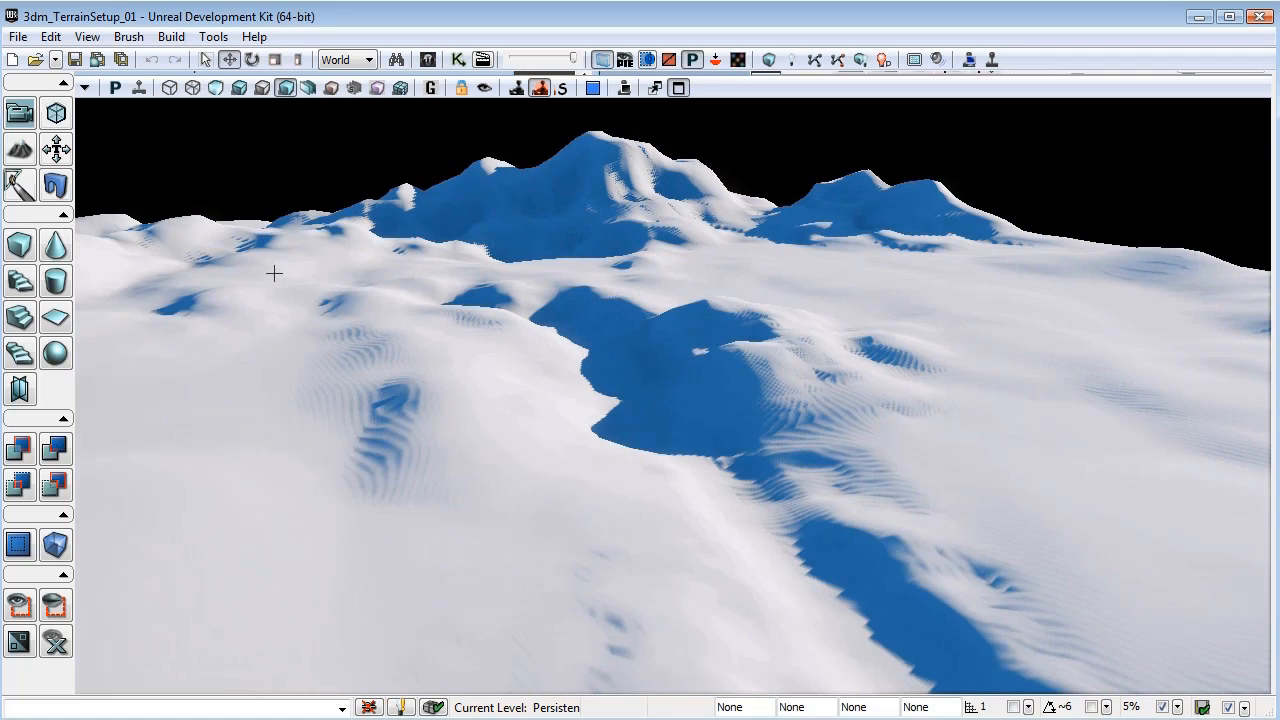
pyautogui.moveTo(381, 466); pyautogui.dragTo(316, 386, button='right')
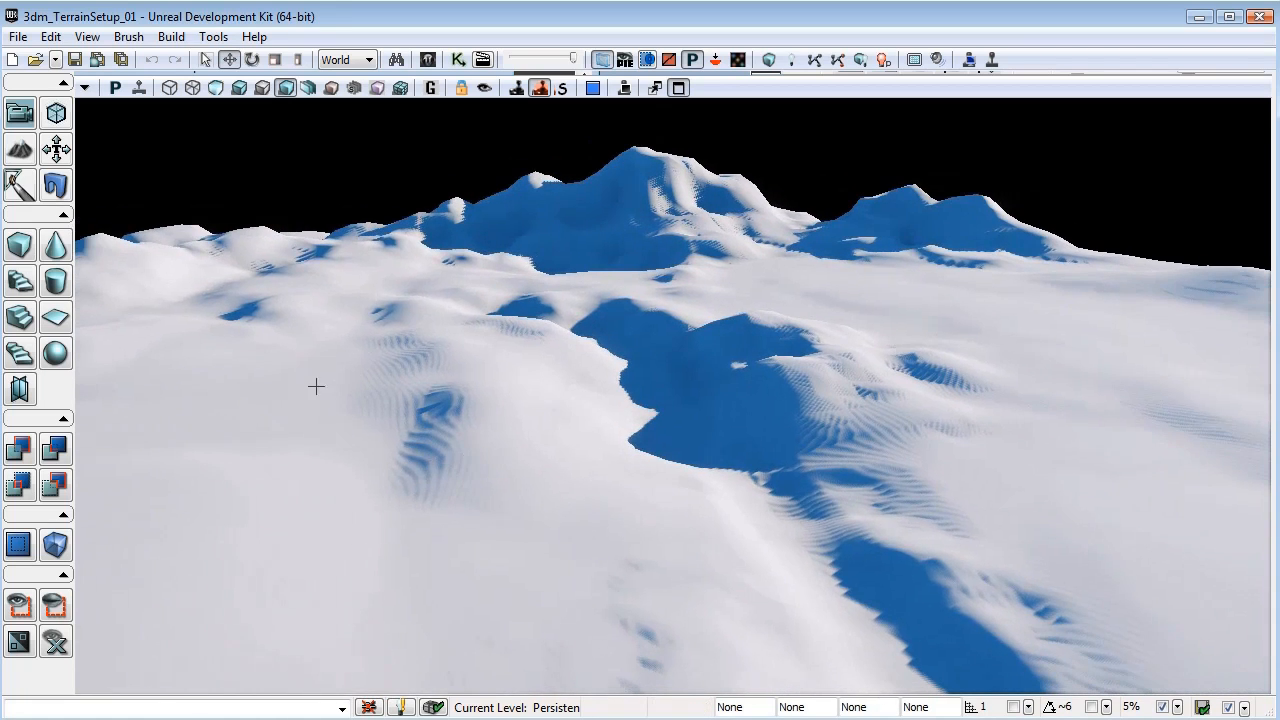
# Enter Terrain Editing Mode, make room for the editor's layer list and select the HeightMap layer.
pyautogui.click(21, 150)
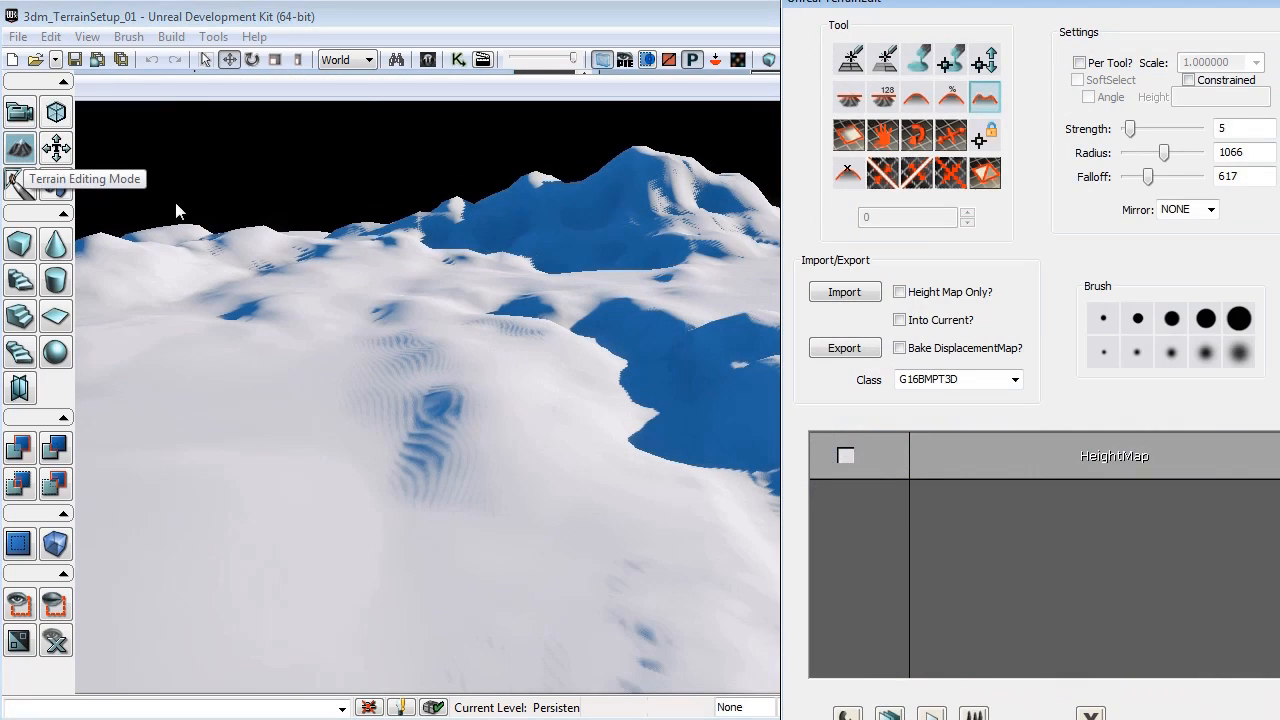
pyautogui.moveTo(885, 3); pyautogui.dragTo(752, 1)
pyautogui.click(937, 456)
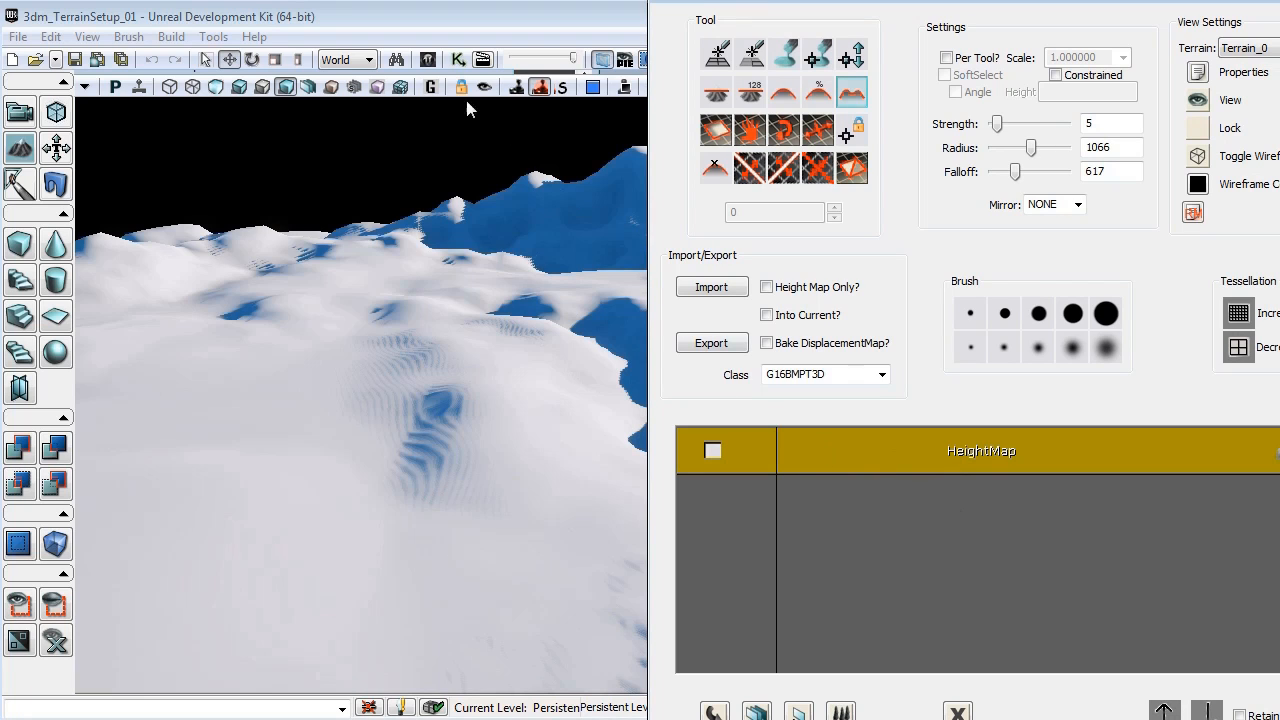
# Choose Sand_MAT in the Content Browser and auto-create a new terrain setup layer from that material.
pyautogui.click(428, 61)
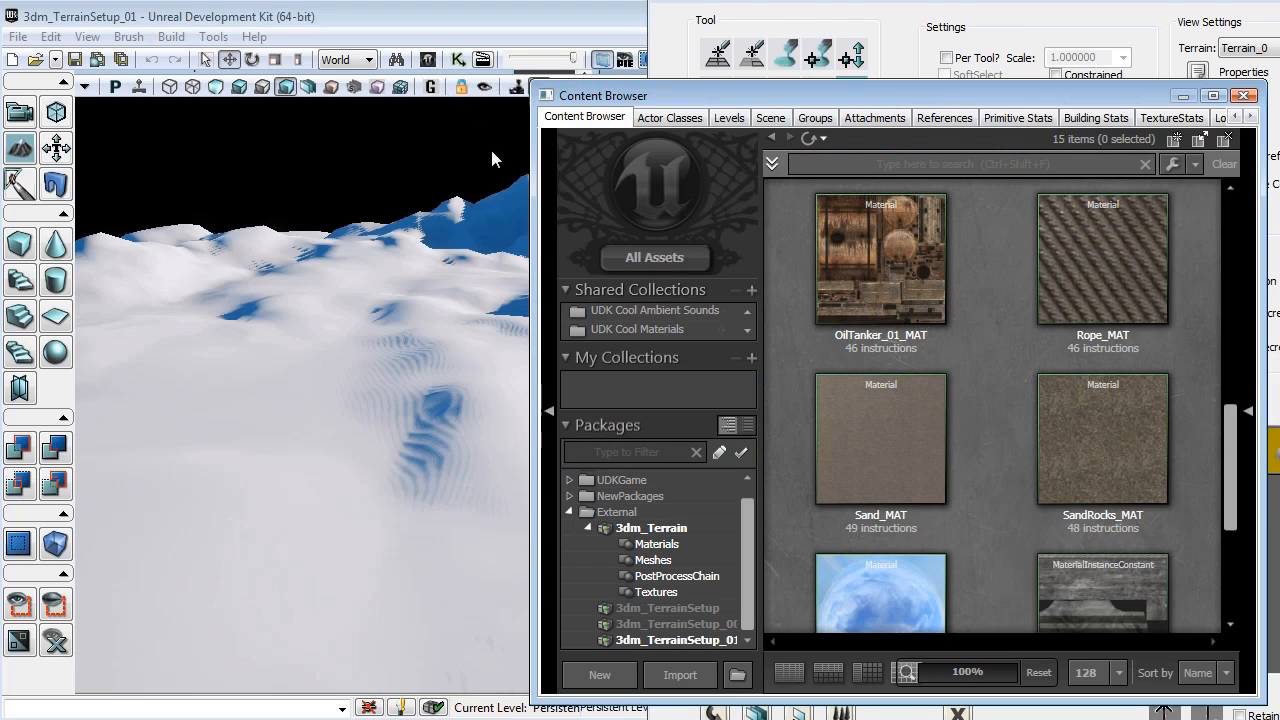
pyautogui.click(845, 460)
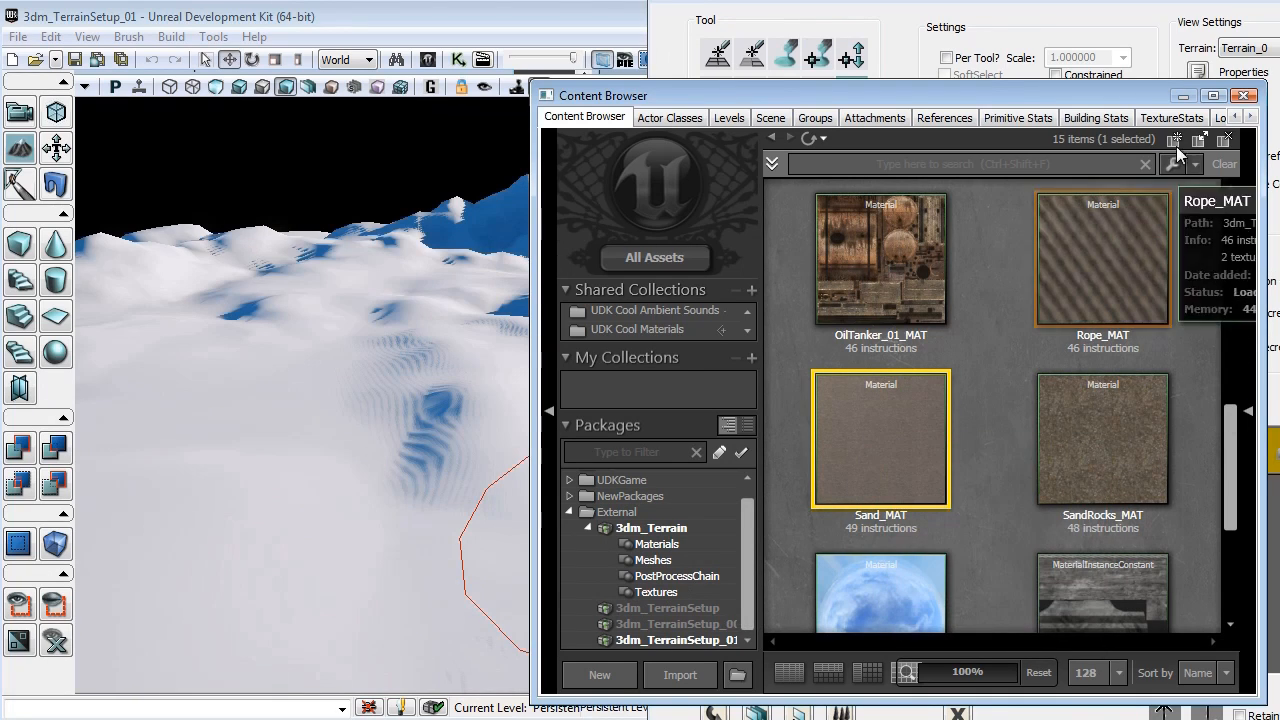
pyautogui.click(1244, 95)
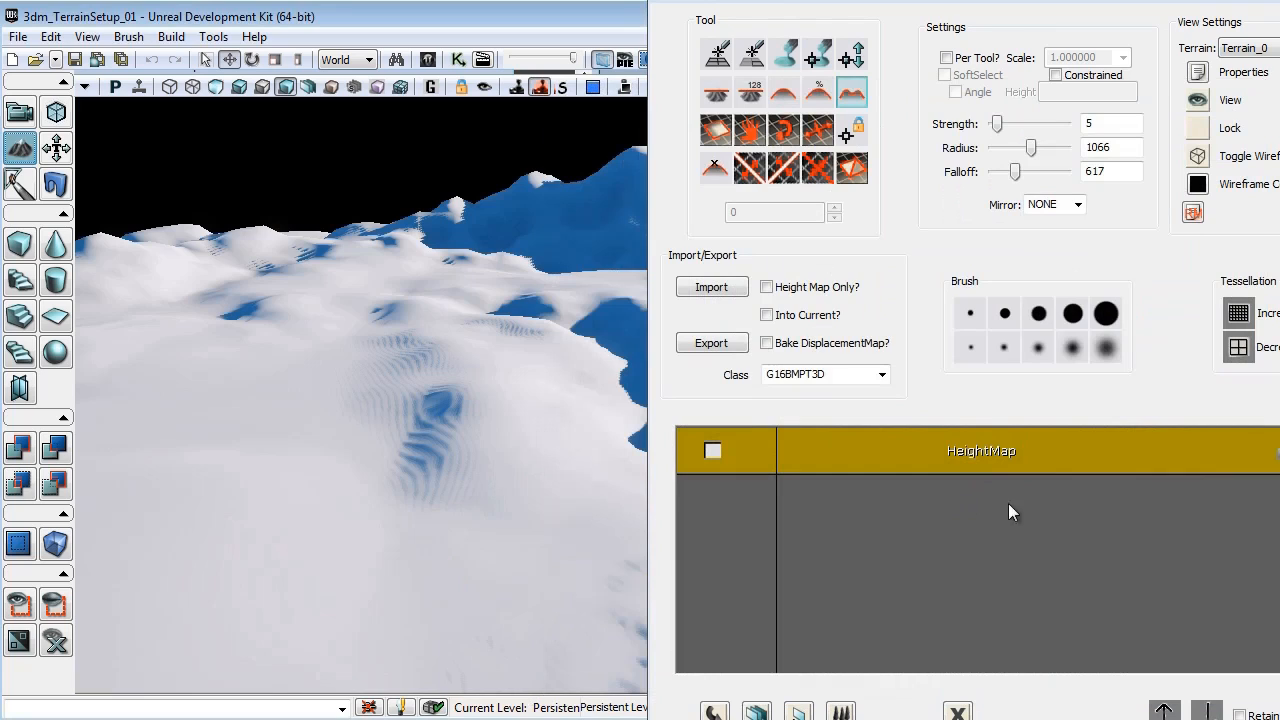
pyautogui.rightClick(952, 503)
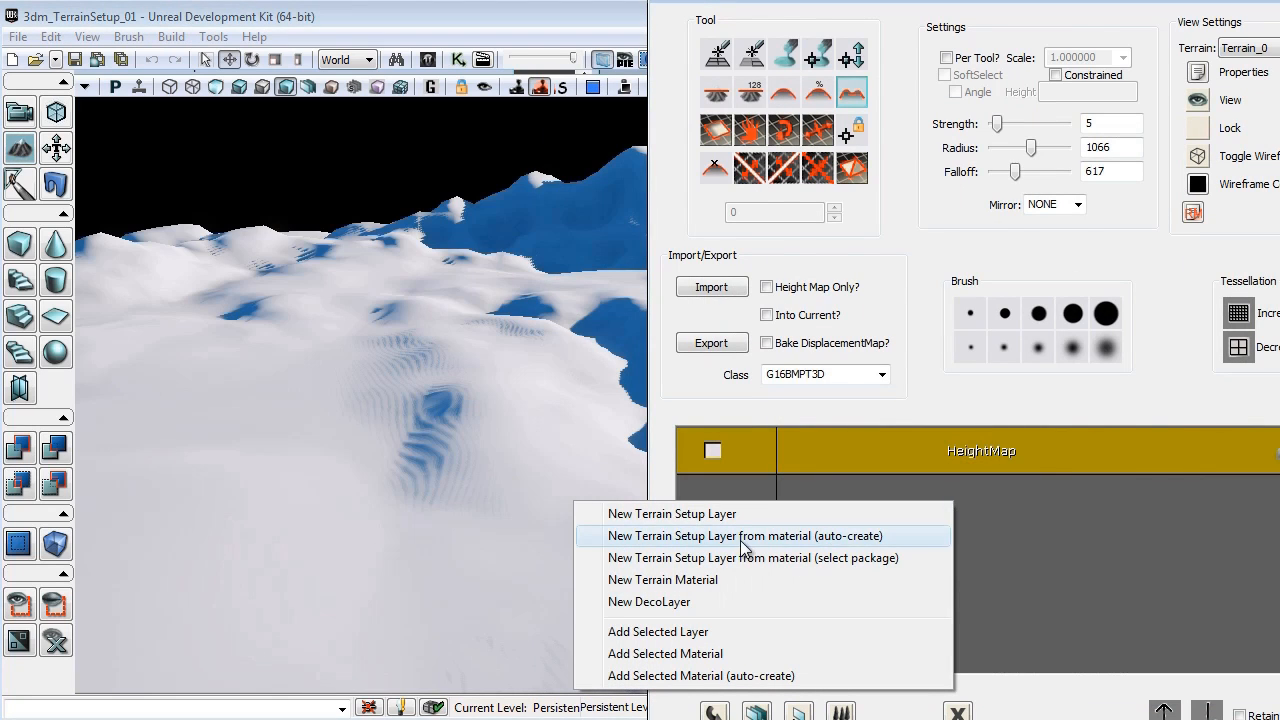
pyautogui.click(864, 538)
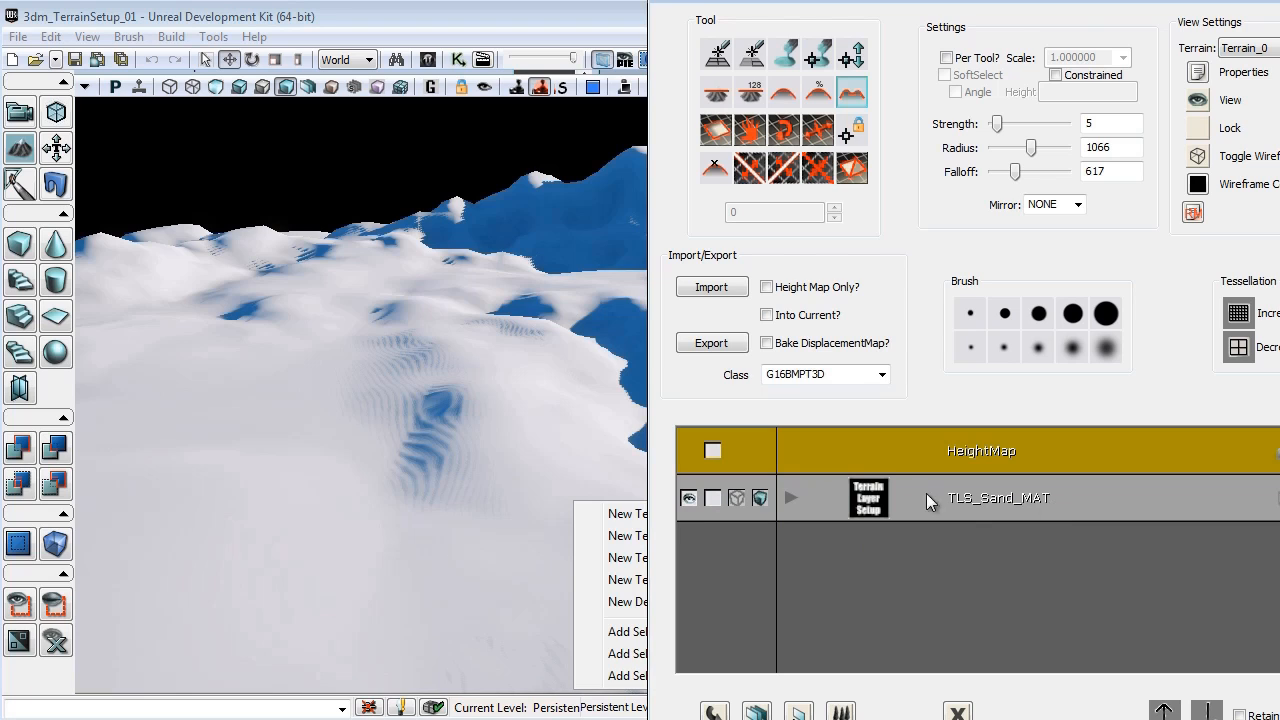
# Select the TLS_Sand_MAT layer and switch the viewport to Lit mode to view the sand closely.
pyautogui.click(936, 502)
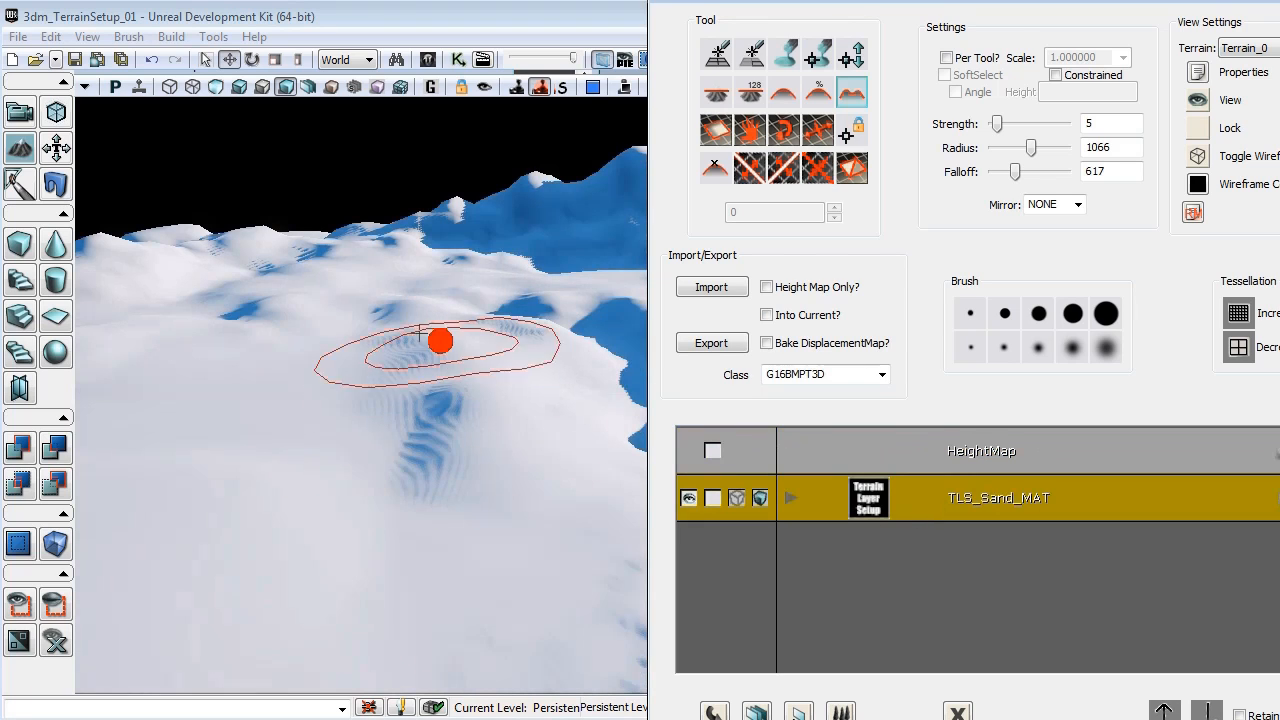
pyautogui.click(240, 87)
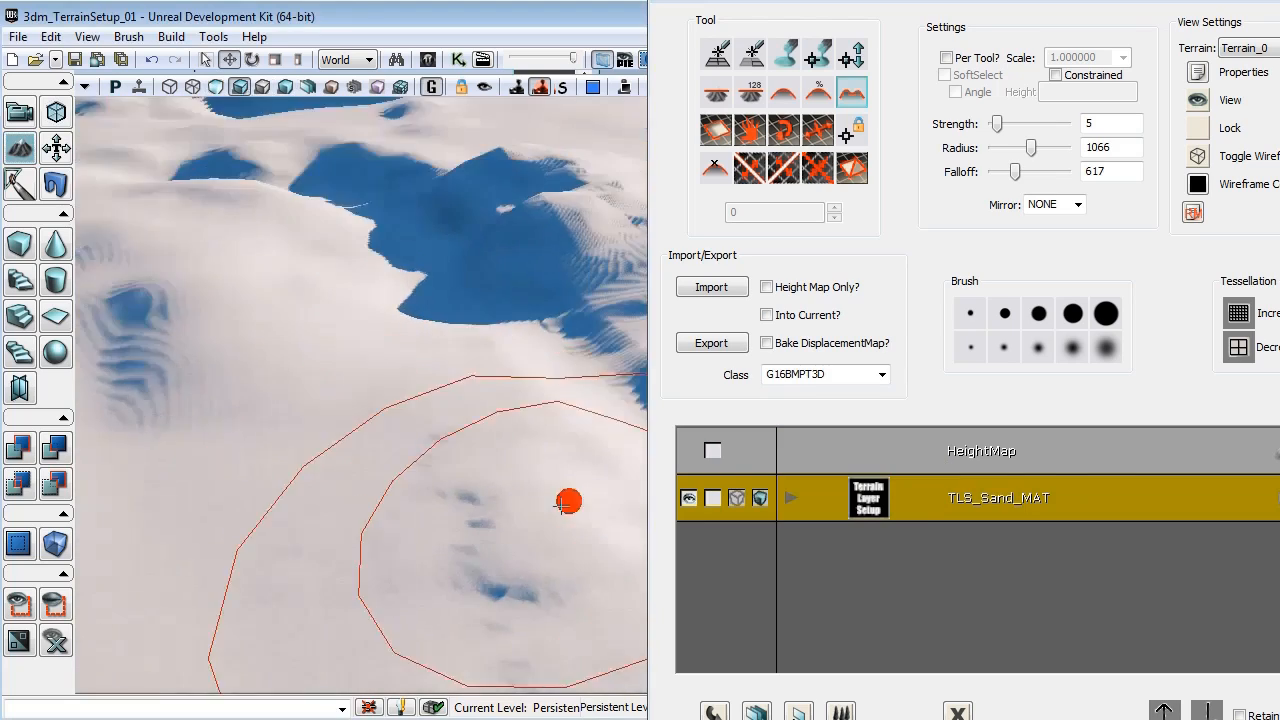
pyautogui.moveTo(568, 501); pyautogui.dragTo(640, 500, button='right')
pyautogui.rightClick(843, 545)
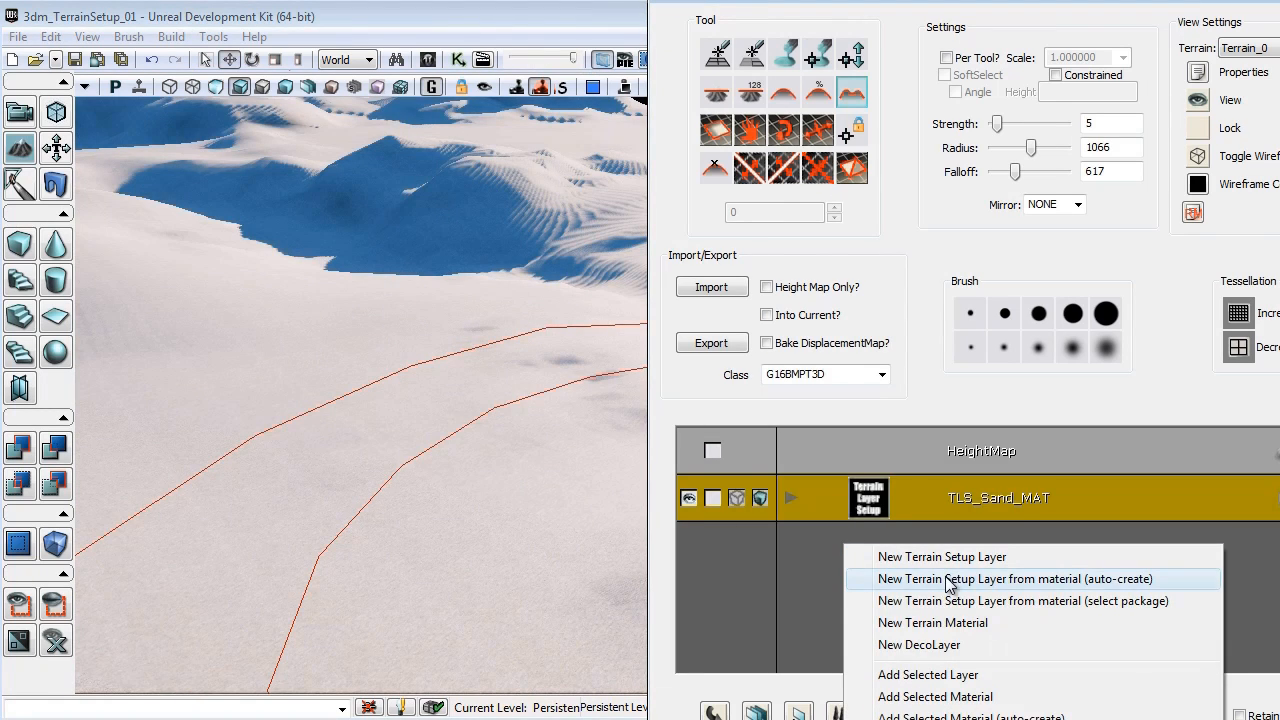
pyautogui.click(838, 518)
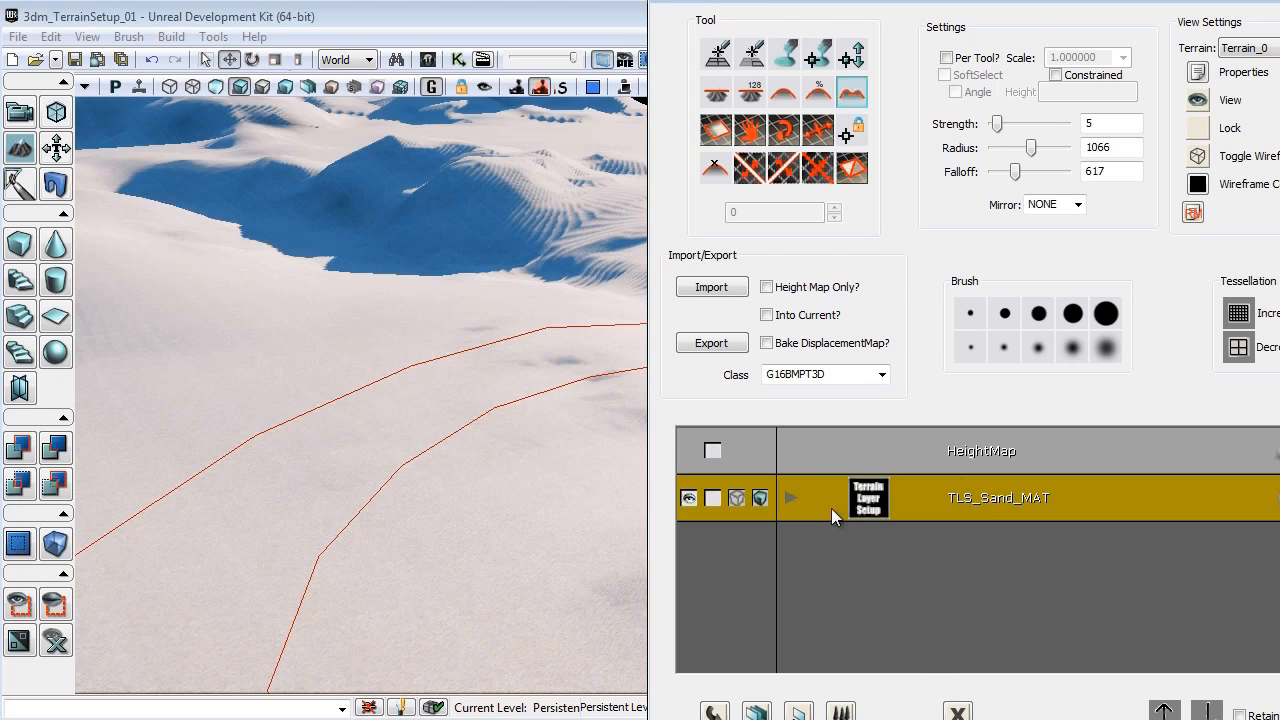
# Find the sand terrain assets in the Content Browser and examine the material assignment in TMAT_Sand_MAT's properties.
pyautogui.click(434, 84)
pyautogui.click(429, 60)
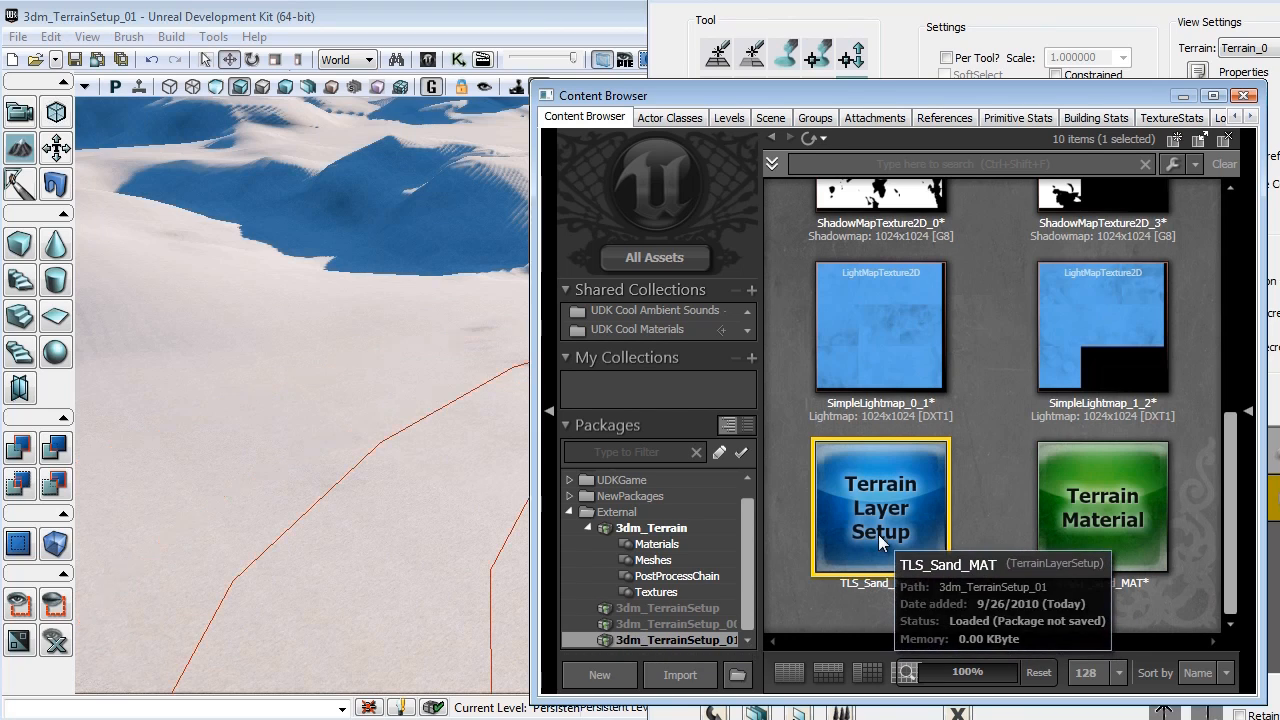
pyautogui.press('Right')
pyautogui.click(922, 534)
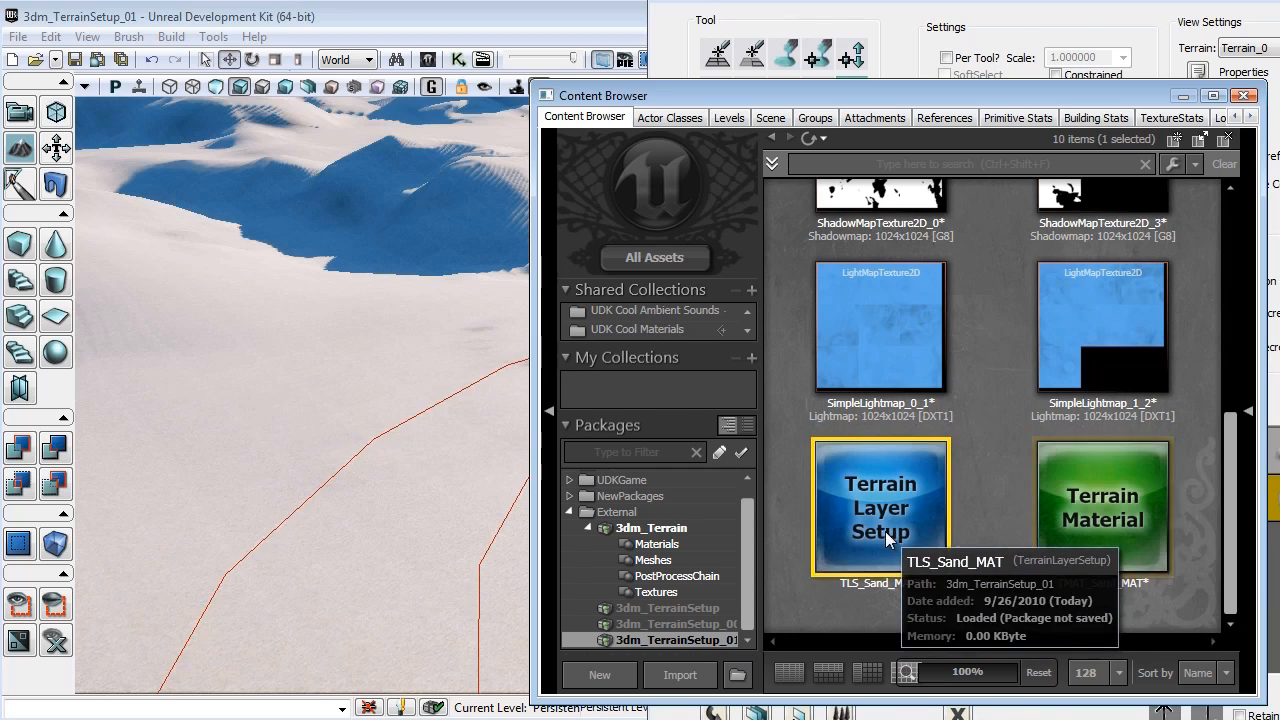
pyautogui.doubleClick(1091, 528)
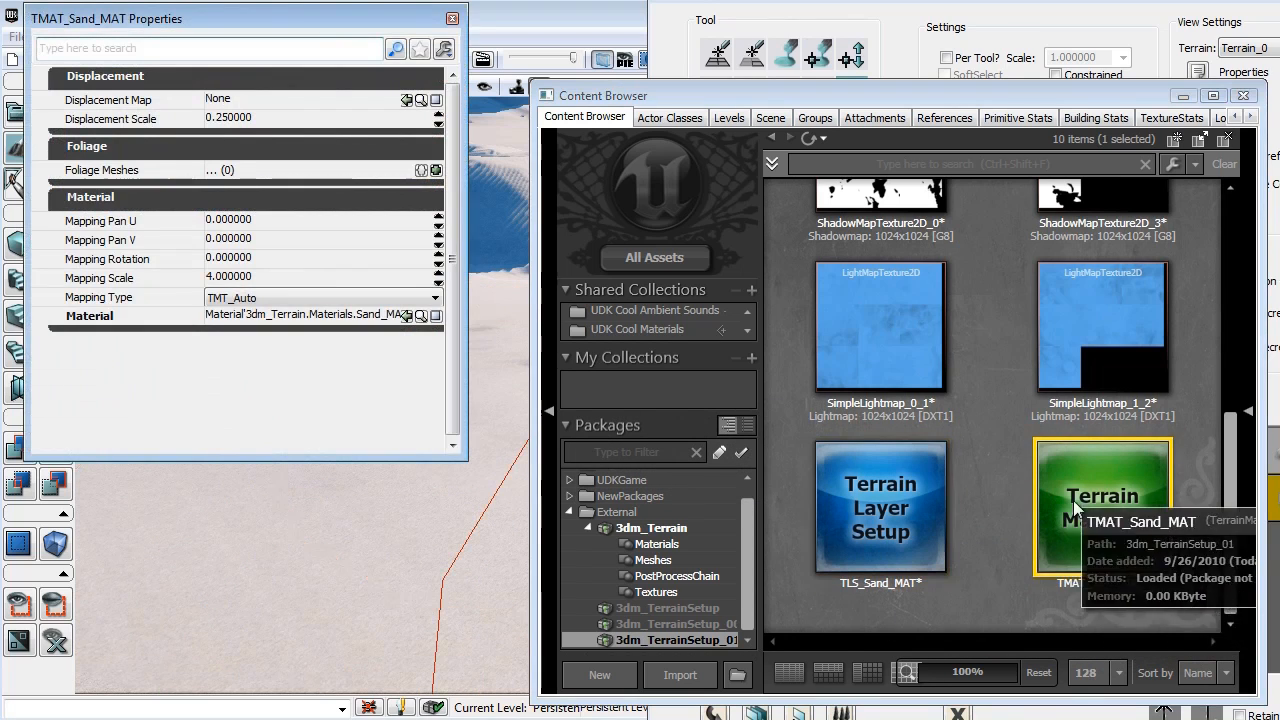
pyautogui.click(320, 317)
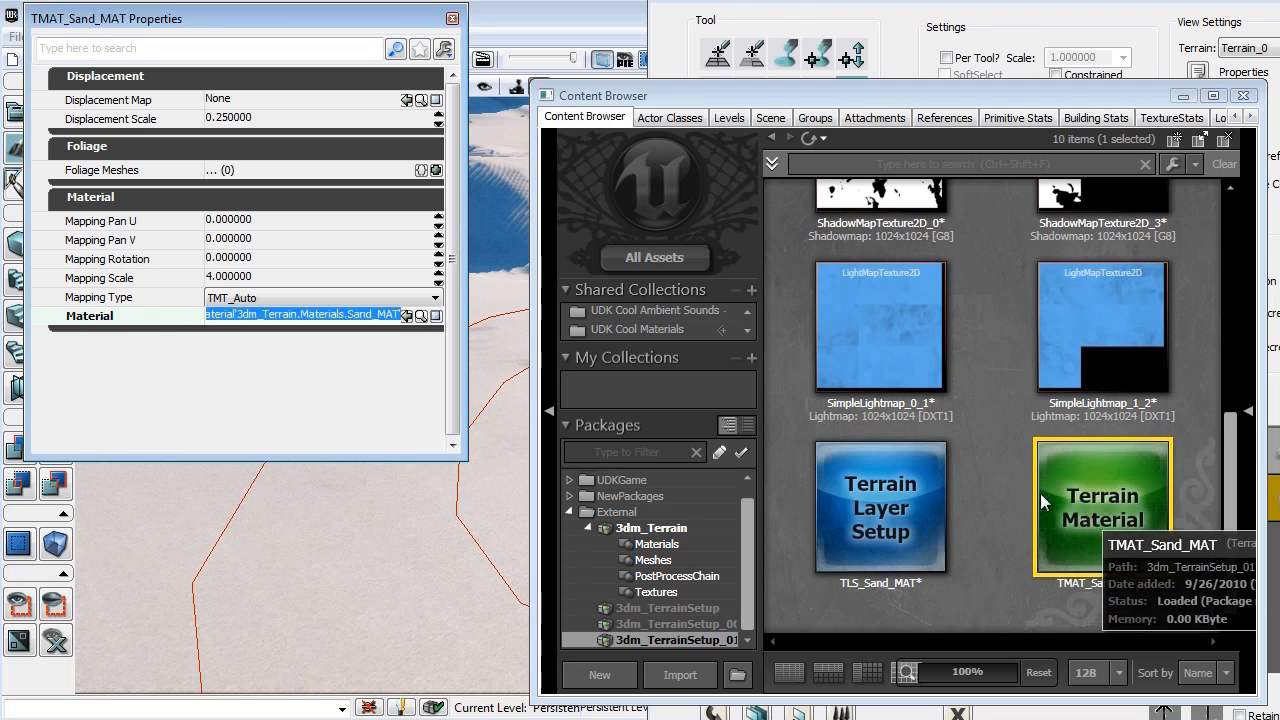
pyautogui.click(452, 18)
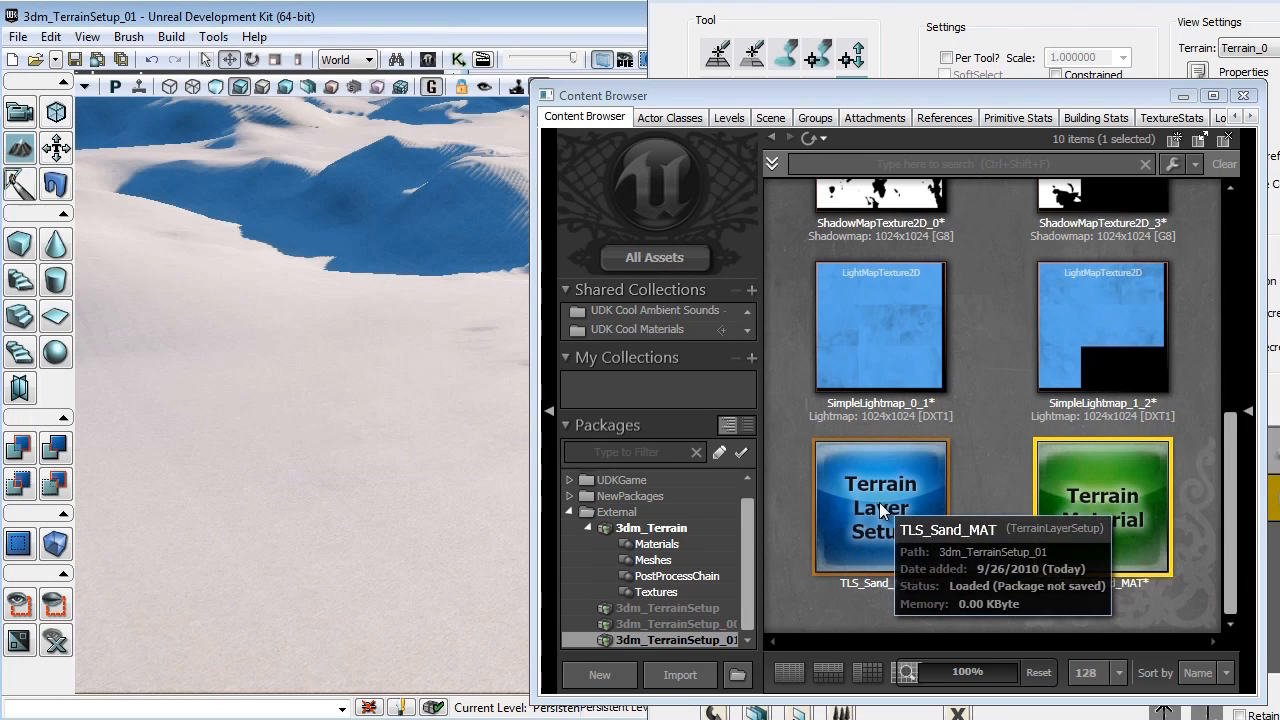
# Examine the properties of the TLS_Sand_MAT layer setup, including its terrain material entry, and return to the terrain editor.
pyautogui.doubleClick(884, 510)
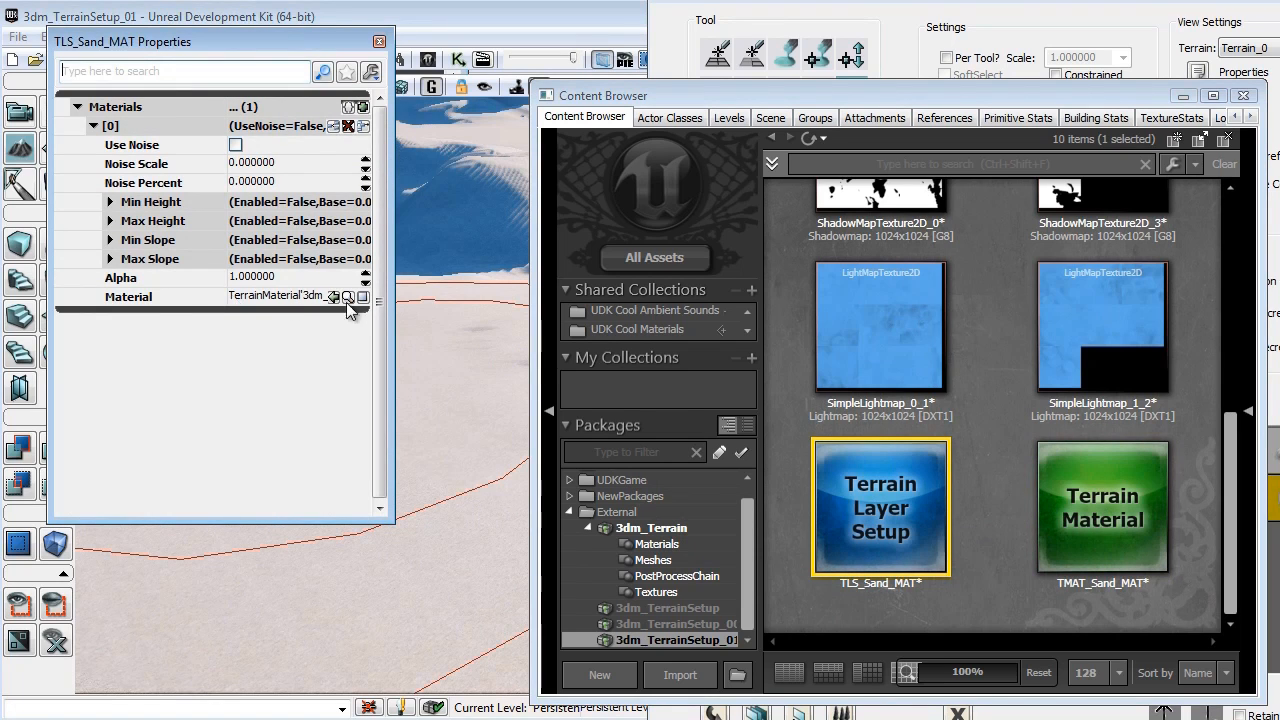
pyautogui.click(379, 41)
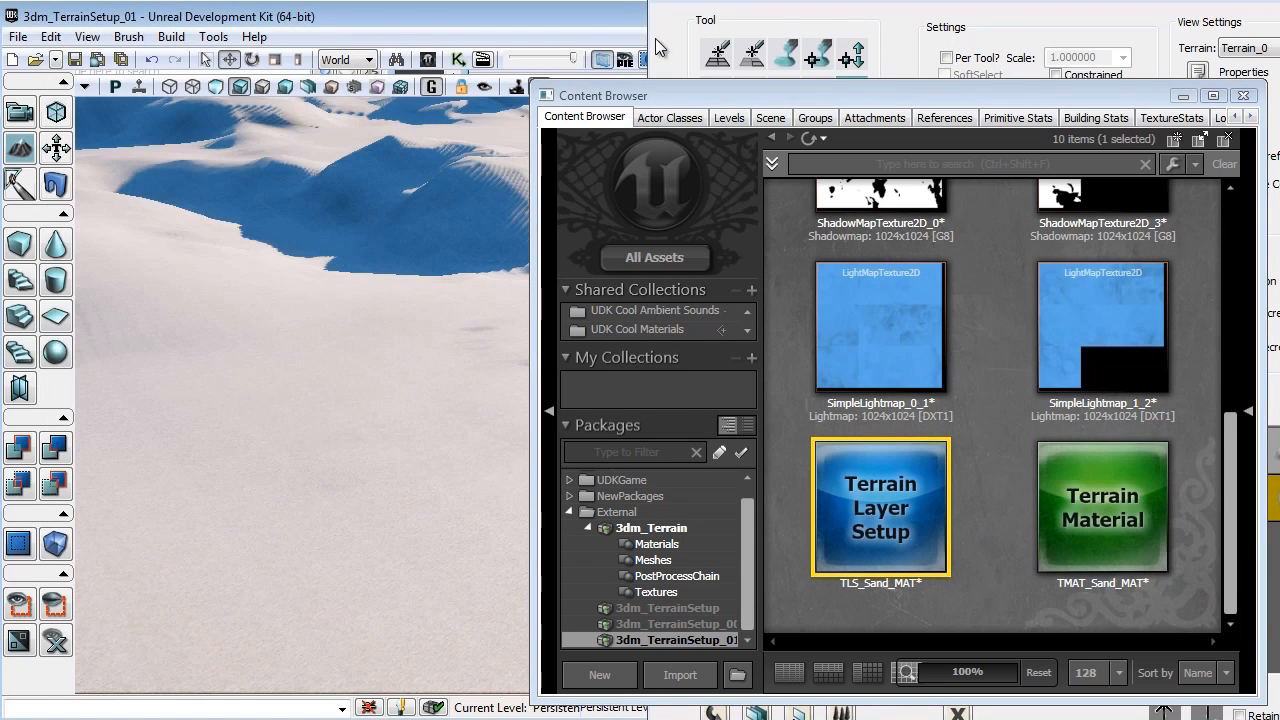
pyautogui.click(826, 36)
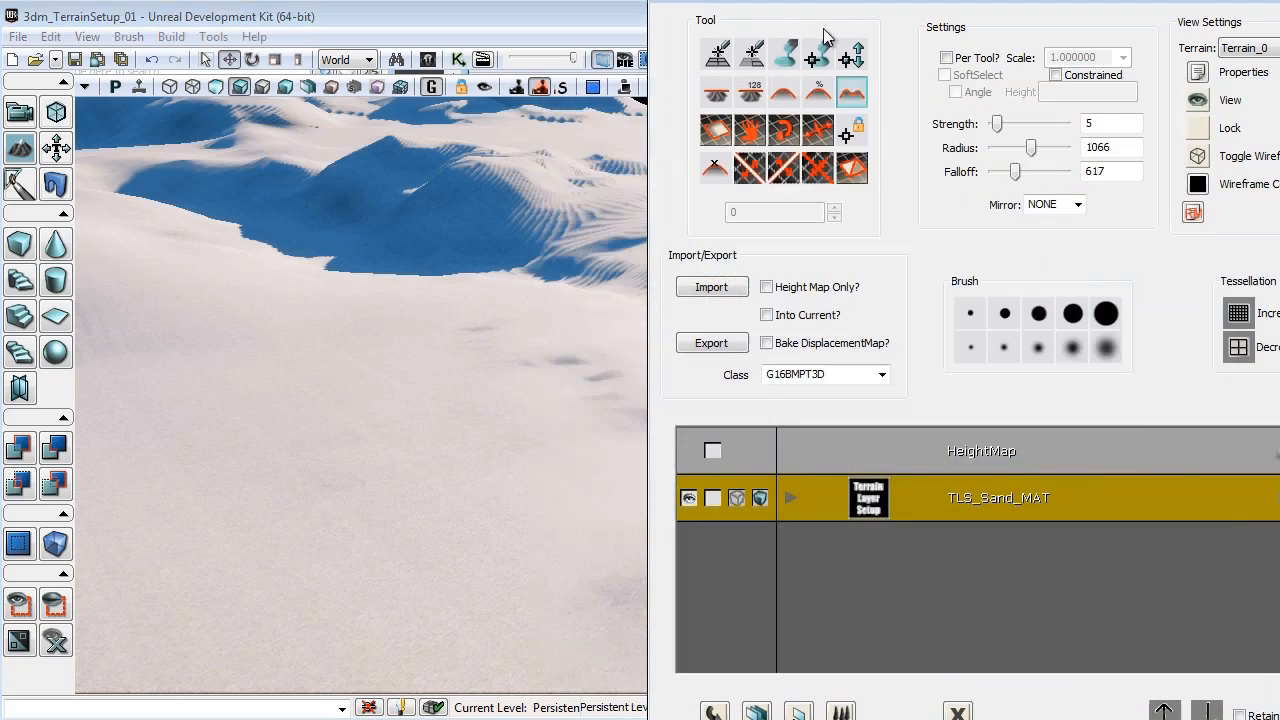
# Expand the TLS_Sand_MAT layer and inspect its TMAT_Sand_MAT material's properties from the layer list.
pyautogui.click(789, 497)
pyautogui.moveTo(866, 9); pyautogui.dragTo(746, 0)
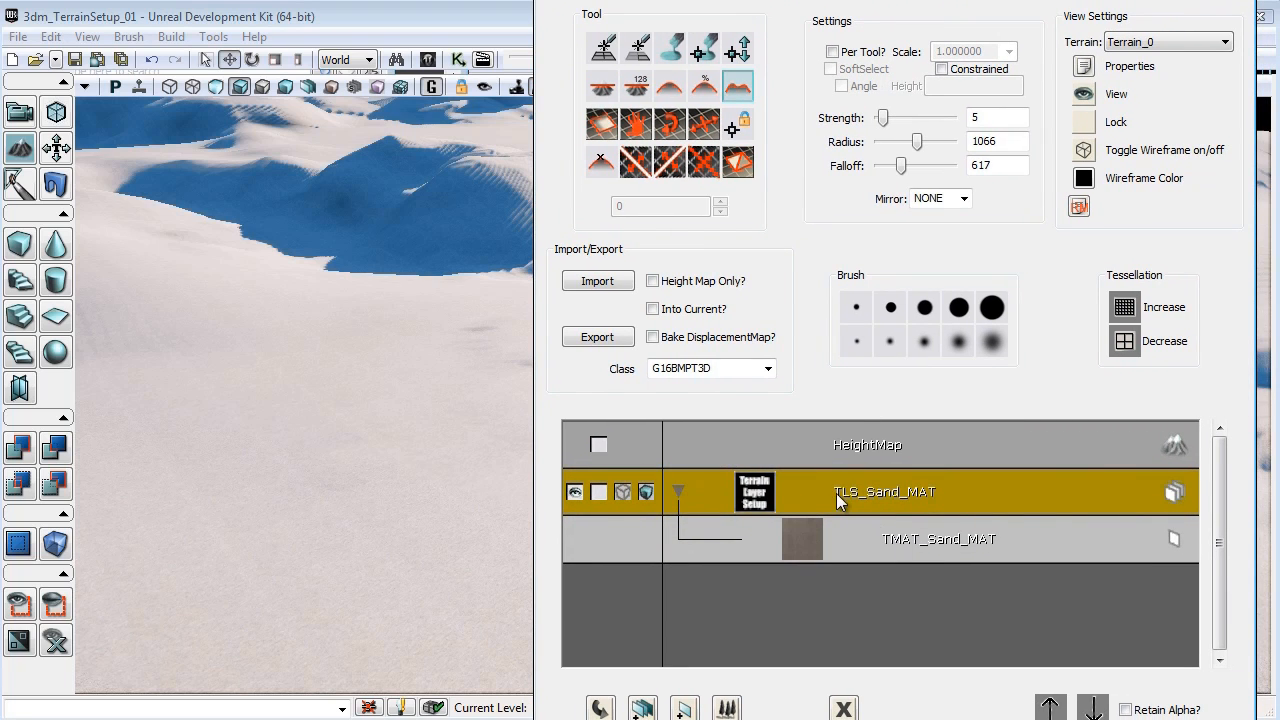
pyautogui.click(1174, 540)
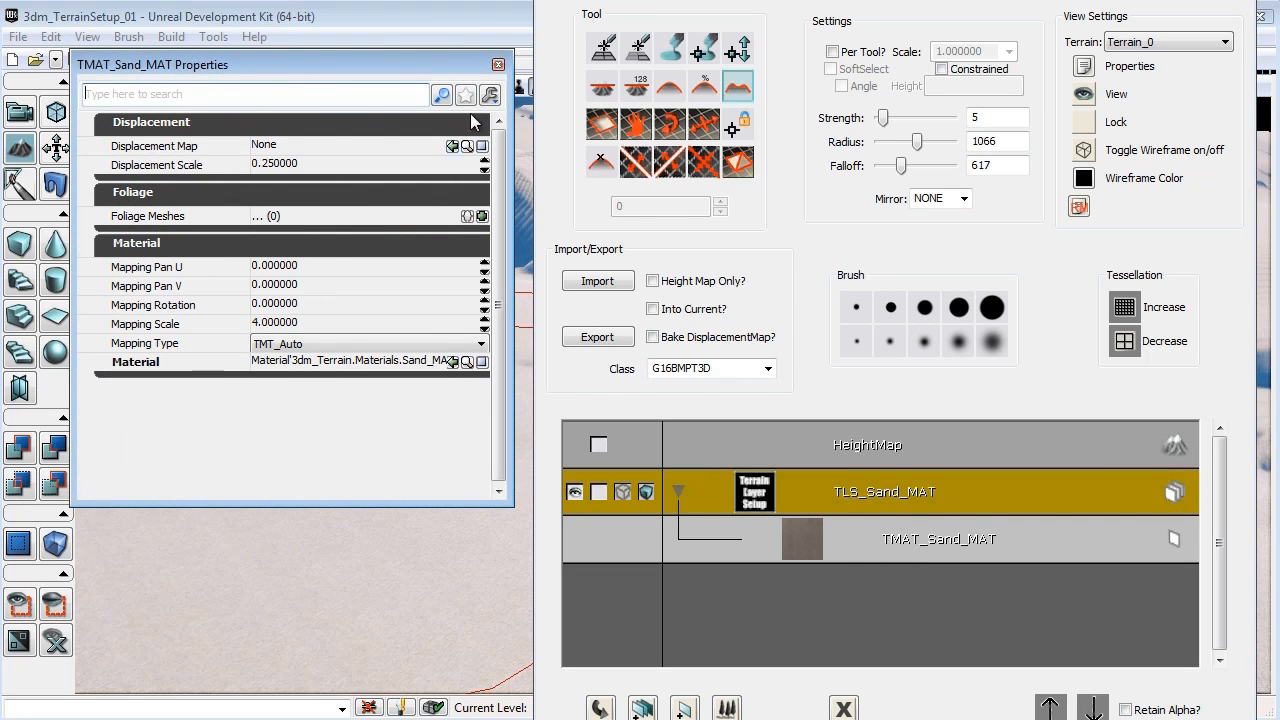
pyautogui.click(498, 66)
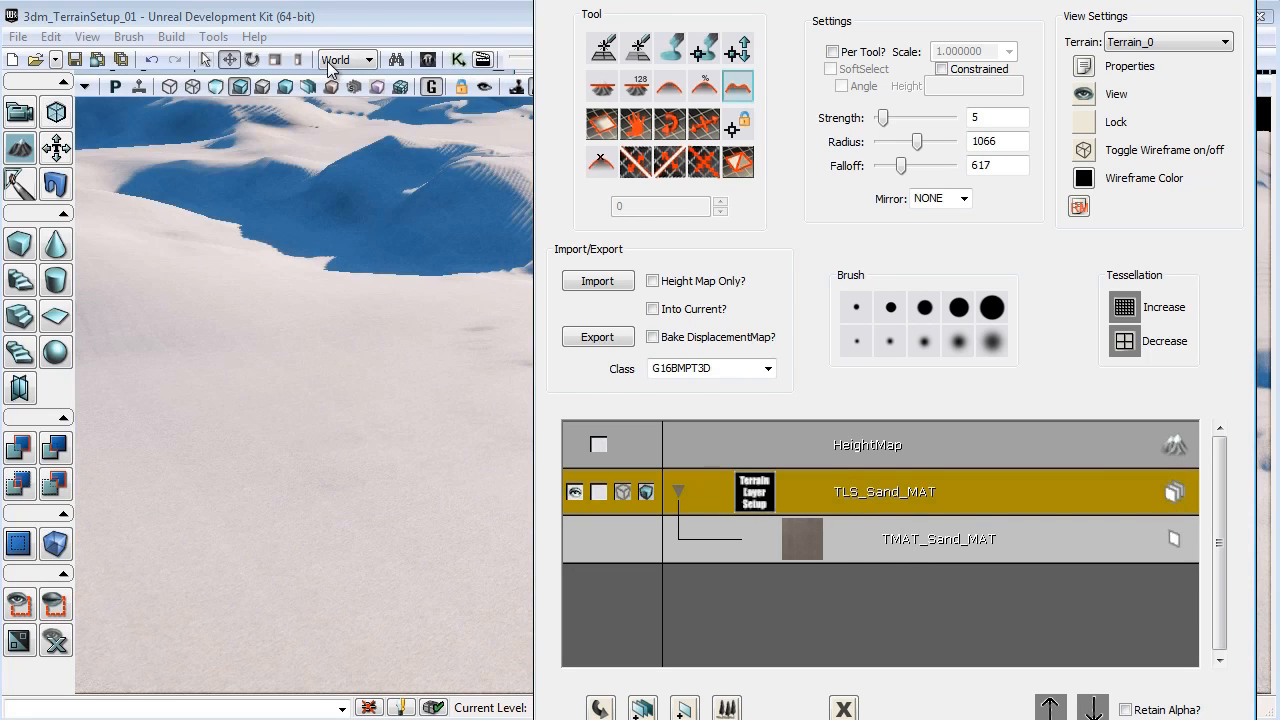
# Compare with the TMAT_Sand_MAT properties opened from the Content Browser, then return to the terrain editor.
pyautogui.click(428, 60)
pyautogui.doubleClick(1121, 524)
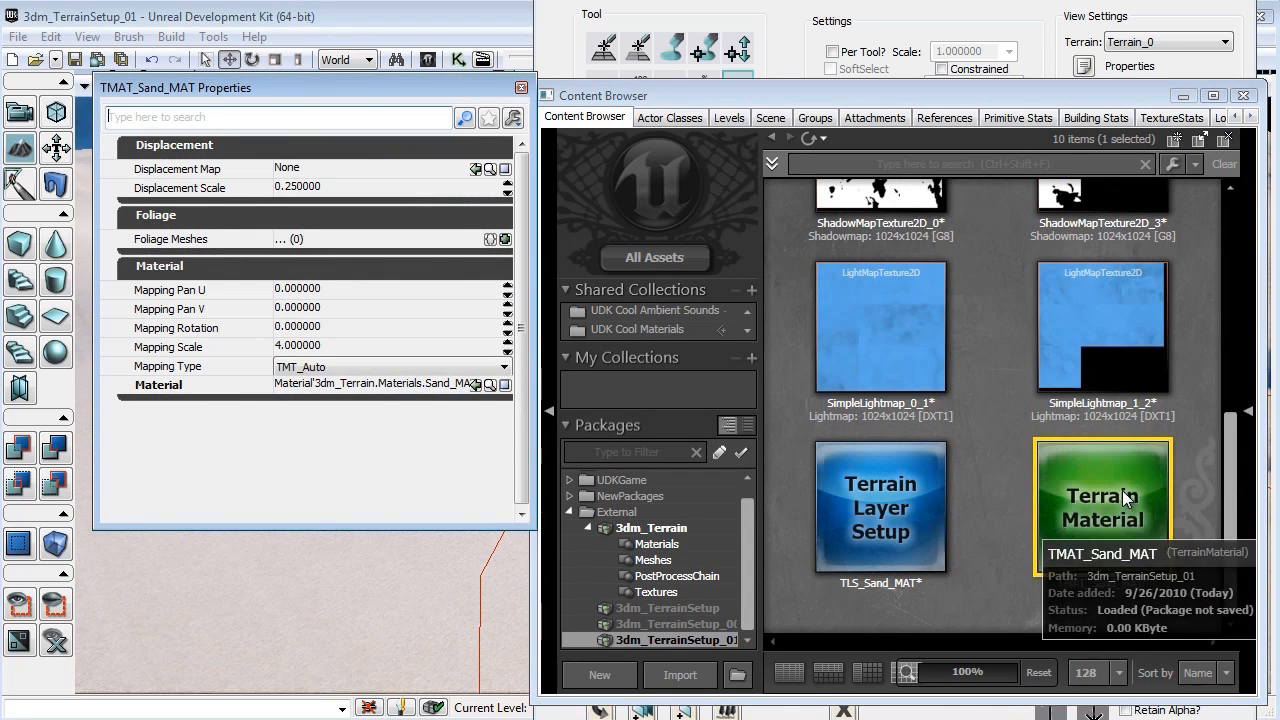
pyautogui.click(520, 89)
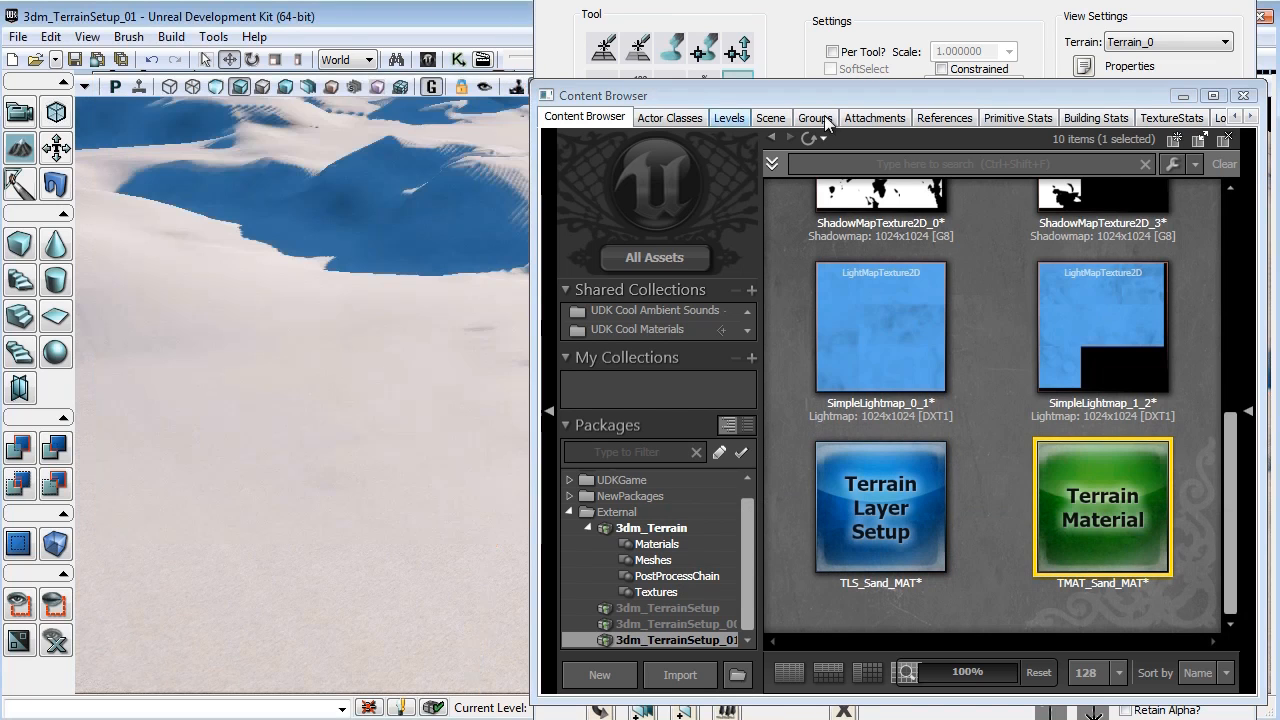
pyautogui.click(930, 17)
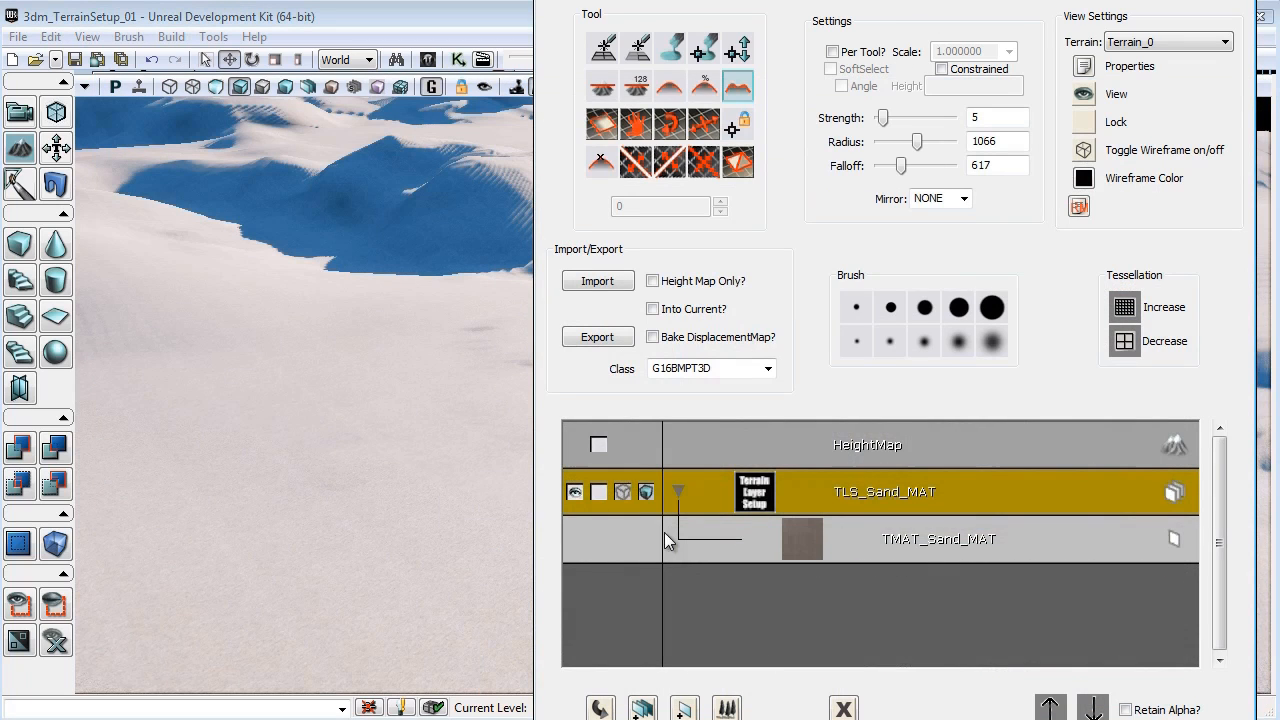
pyautogui.click(680, 491)
pyautogui.rightClick(776, 544)
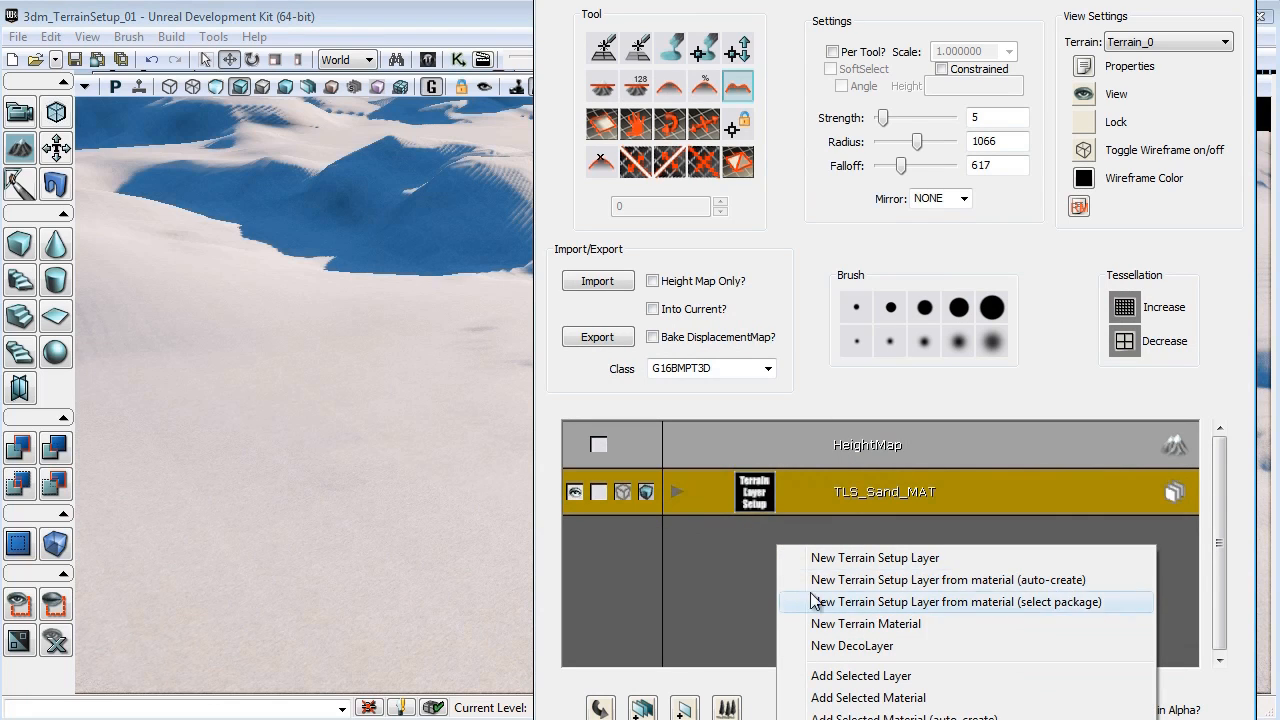
pyautogui.click(685, 542)
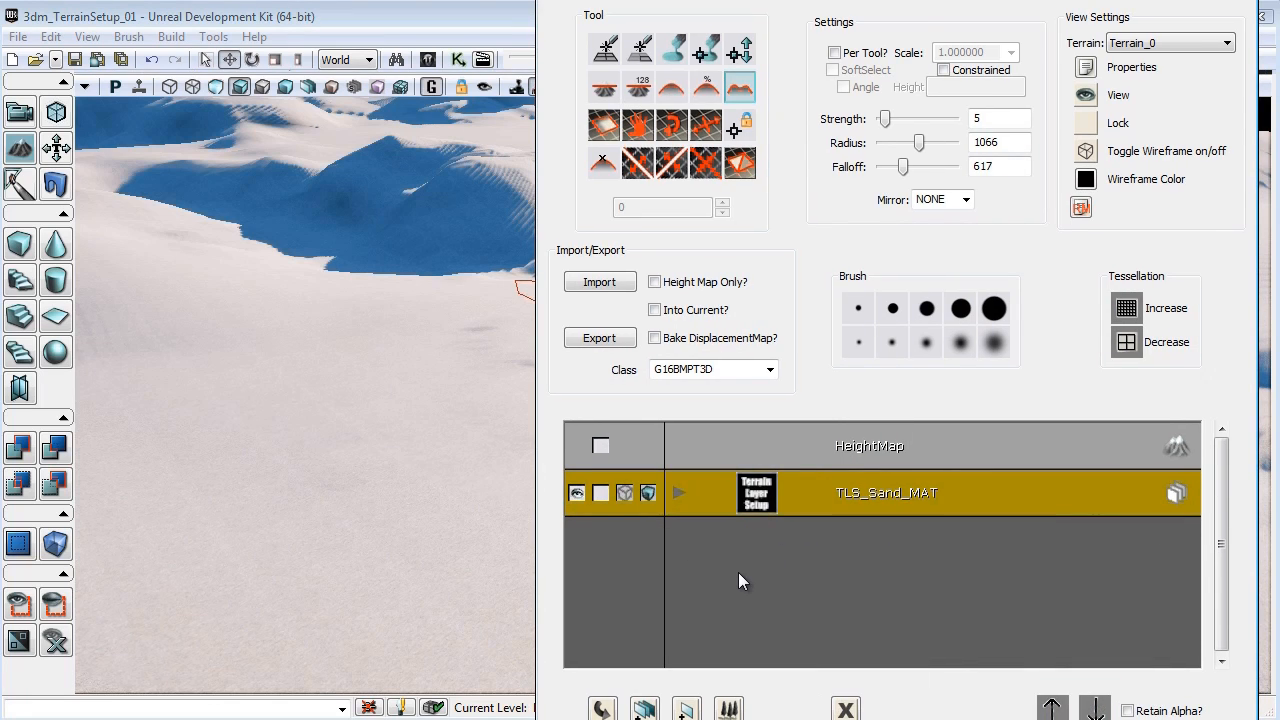
# Open TMAT_Sand_MAT's properties under the TLS_Sand_MAT layer and position the window so the terrain remains in view.
pyautogui.click(677, 491)
pyautogui.click(1177, 538)
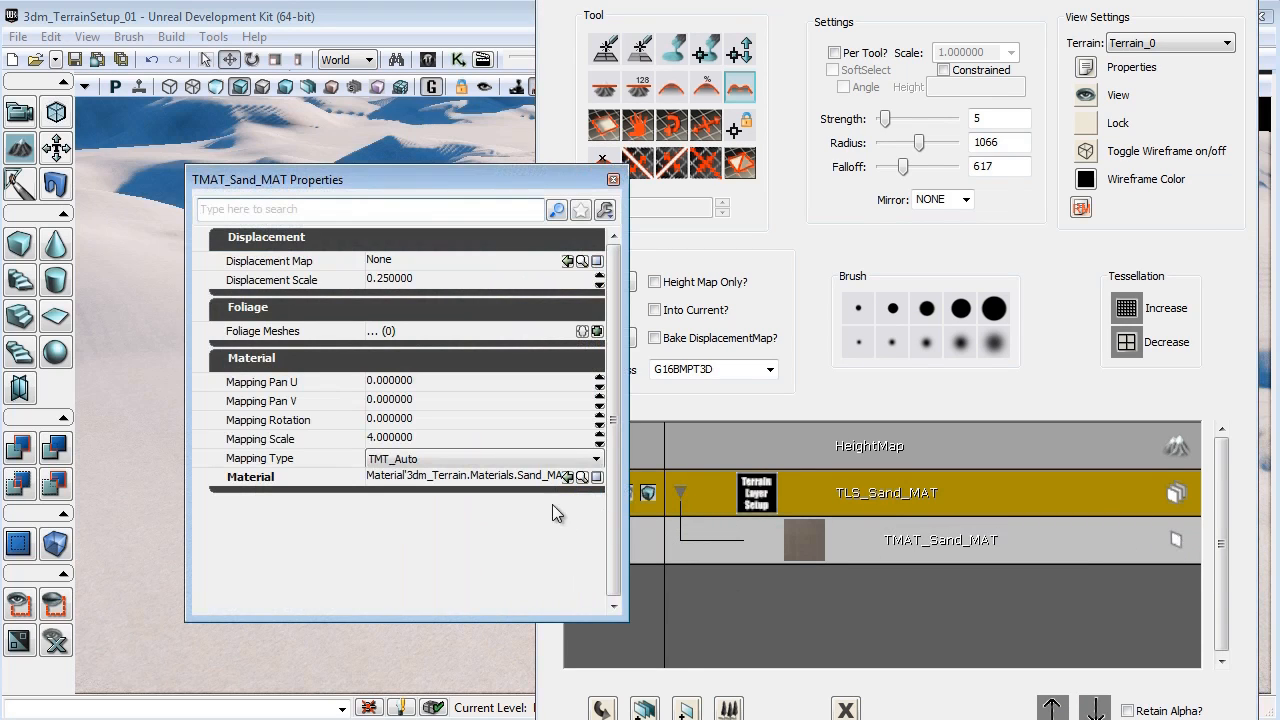
pyautogui.moveTo(380, 174); pyautogui.dragTo(617, 117)
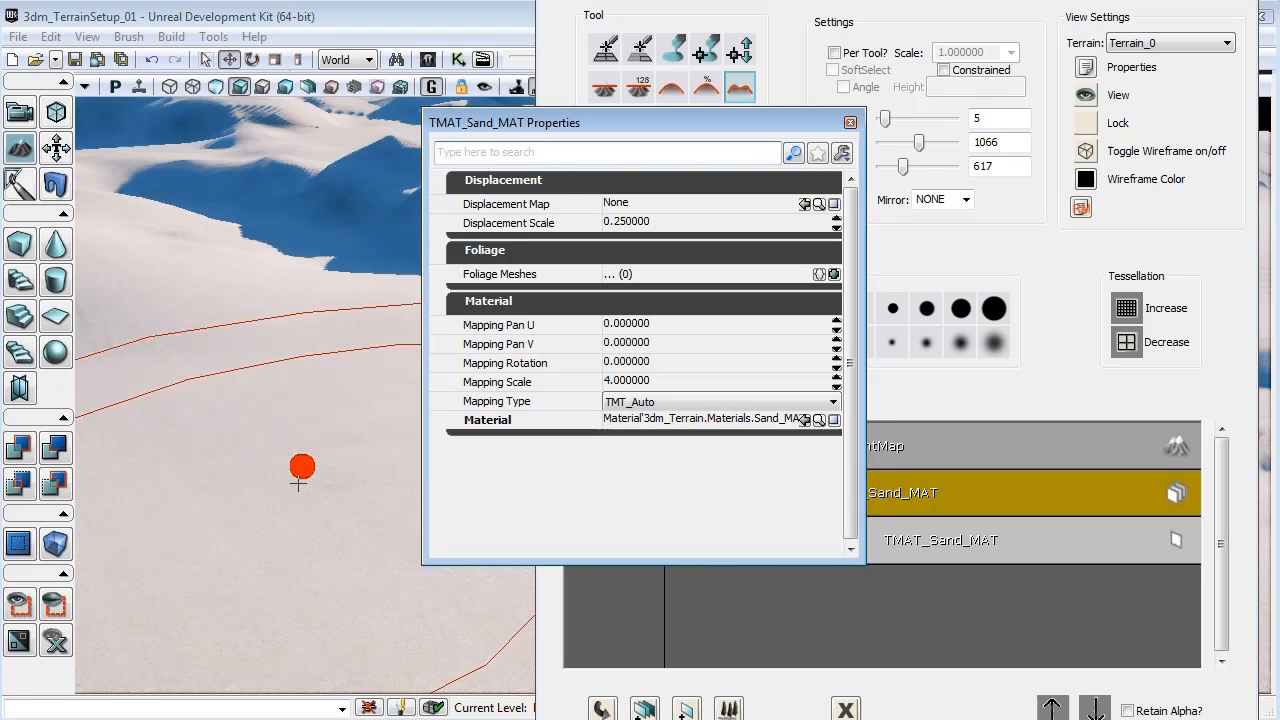
# Try a Mapping Scale of 2 on TMAT_Sand_MAT while viewing the sand surface up close.
pyautogui.moveTo(311, 474)
pyautogui.mouseDown(button='right')
pyautogui.moveTo(297, 520)
pyautogui.moveTo(323, 601)
pyautogui.moveTo(286, 586)
pyautogui.moveTo(355, 459)
pyautogui.moveTo(557, 387)
pyautogui.mouseUp(button='right')
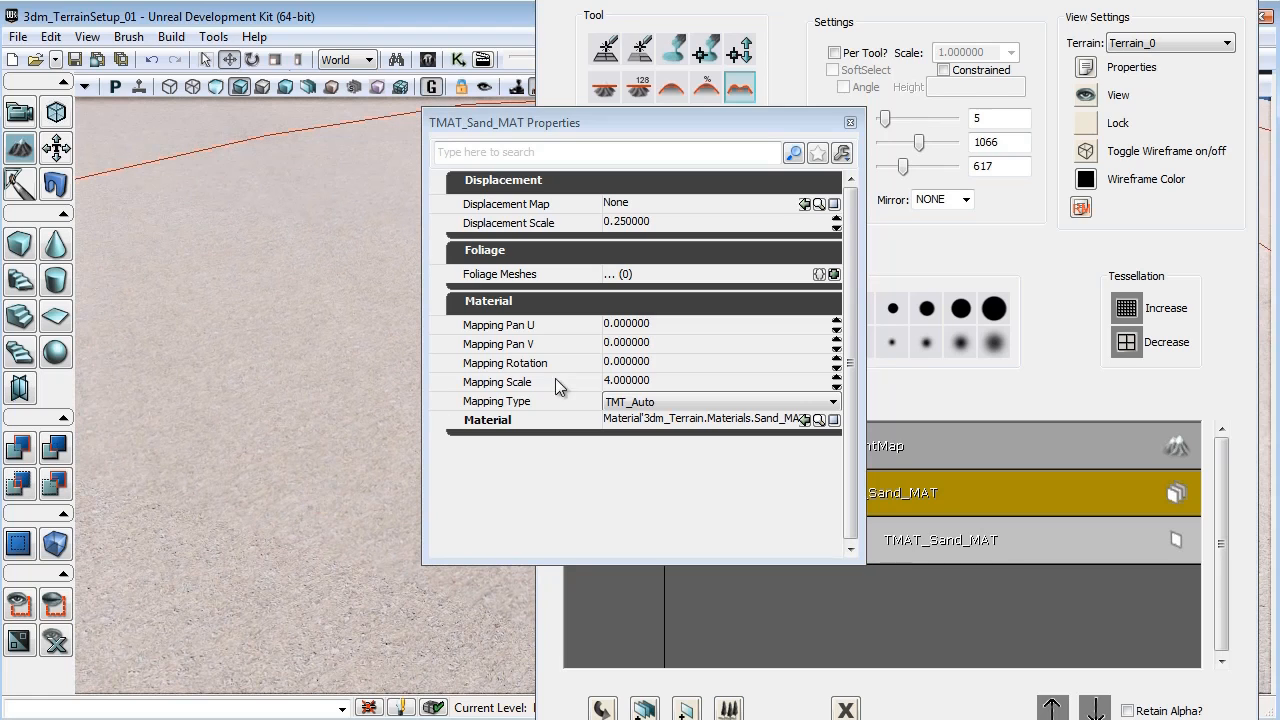
pyautogui.click(651, 380)
pyautogui.write('2')
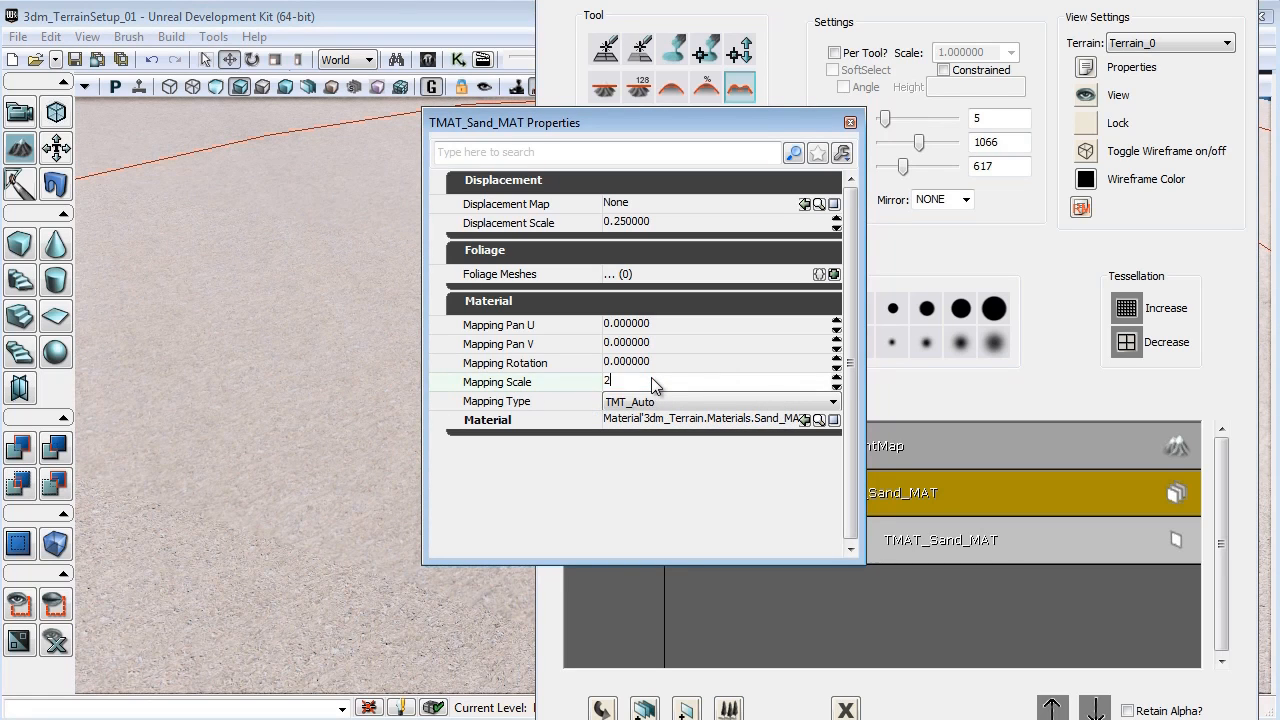
pyautogui.press('Return')
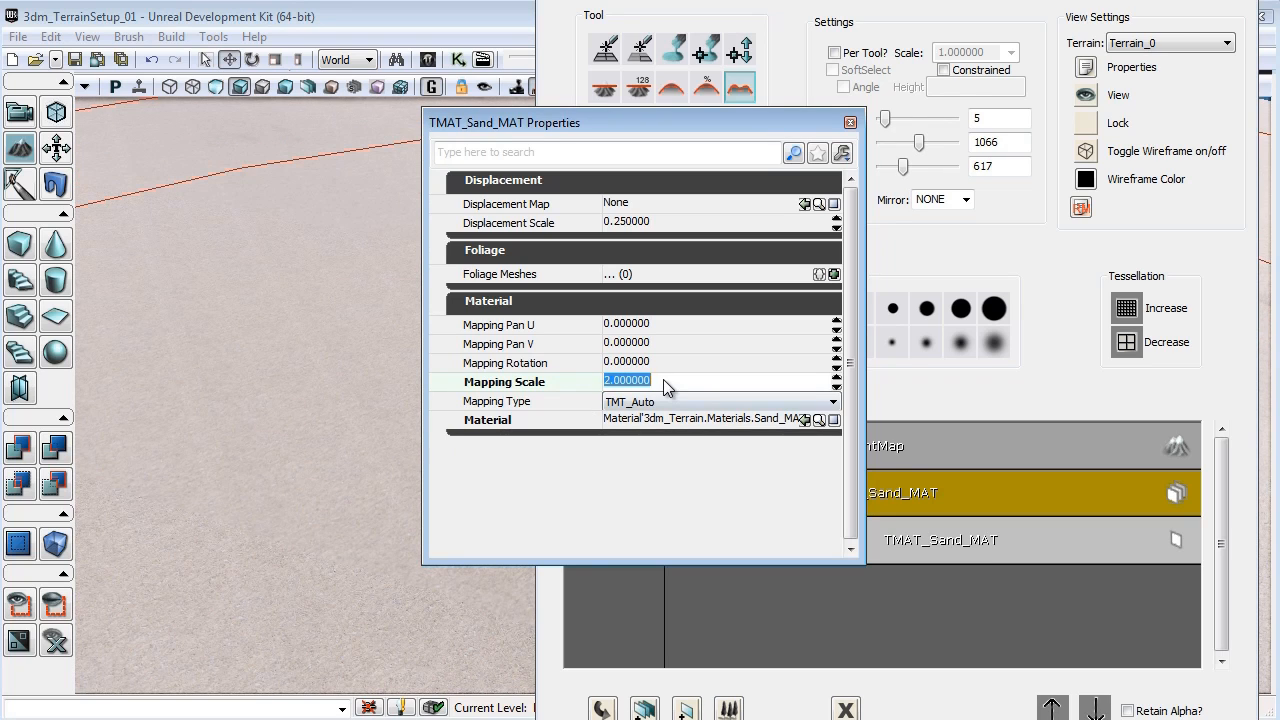
# Set TMAT_Sand_MAT's Mapping Scale to 6 and check the sand tiling across the terrain.
pyautogui.write('6')
pyautogui.press('Return')
pyautogui.click(261, 400)
pyautogui.scroll(-5, 225, 352)
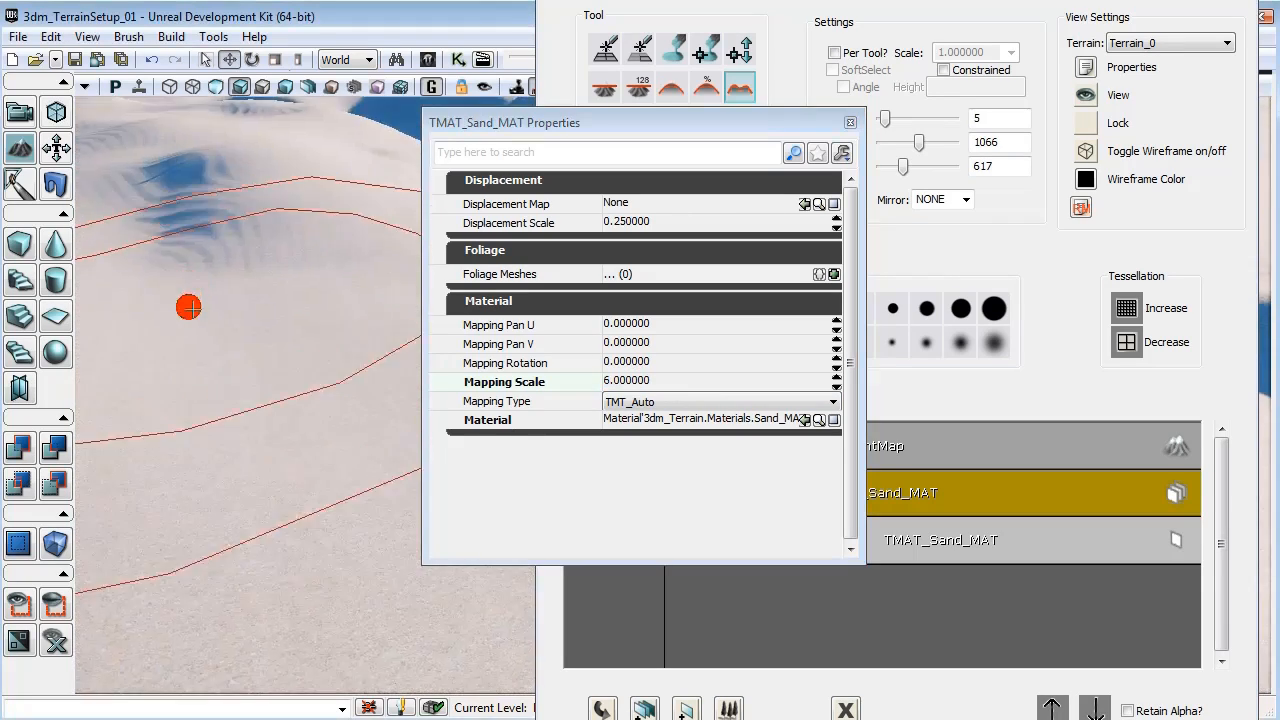
pyautogui.scroll(5, 210, 335)
pyautogui.moveTo(166, 349); pyautogui.dragTo(95, 249, button='right')
pyautogui.scroll(-2, 95, 249)
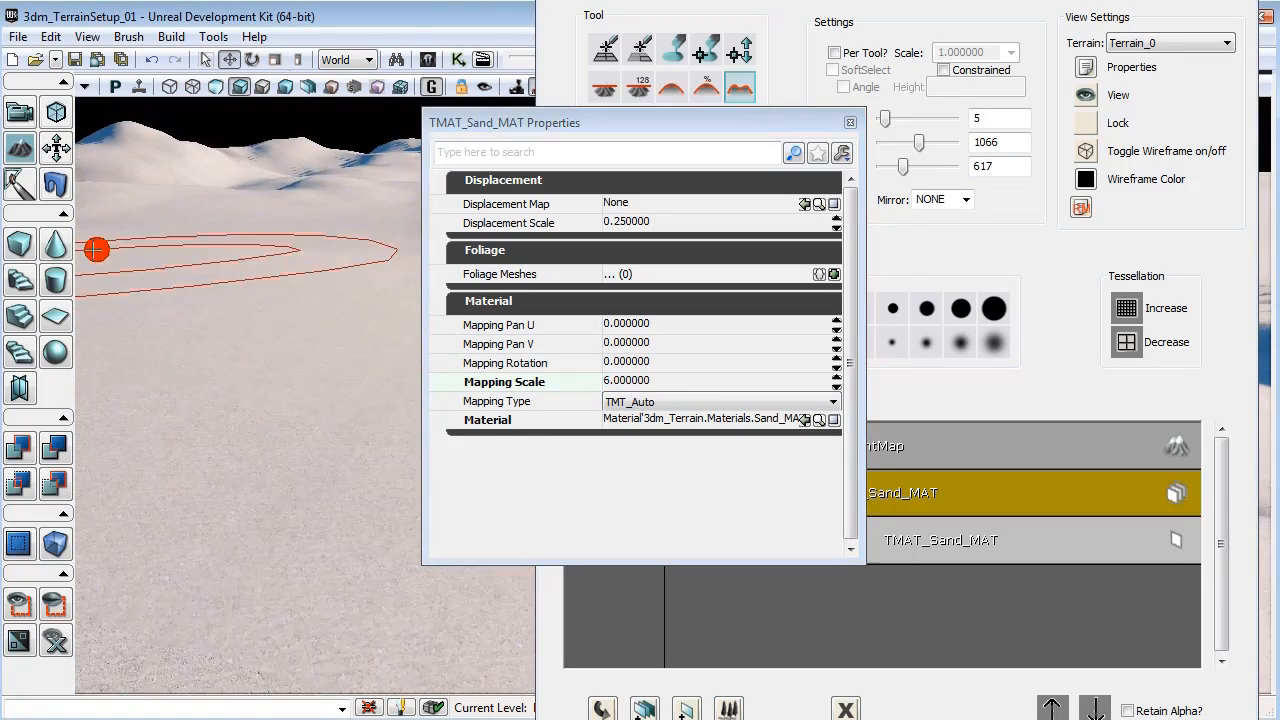
pyautogui.scroll(-4, 95, 248)
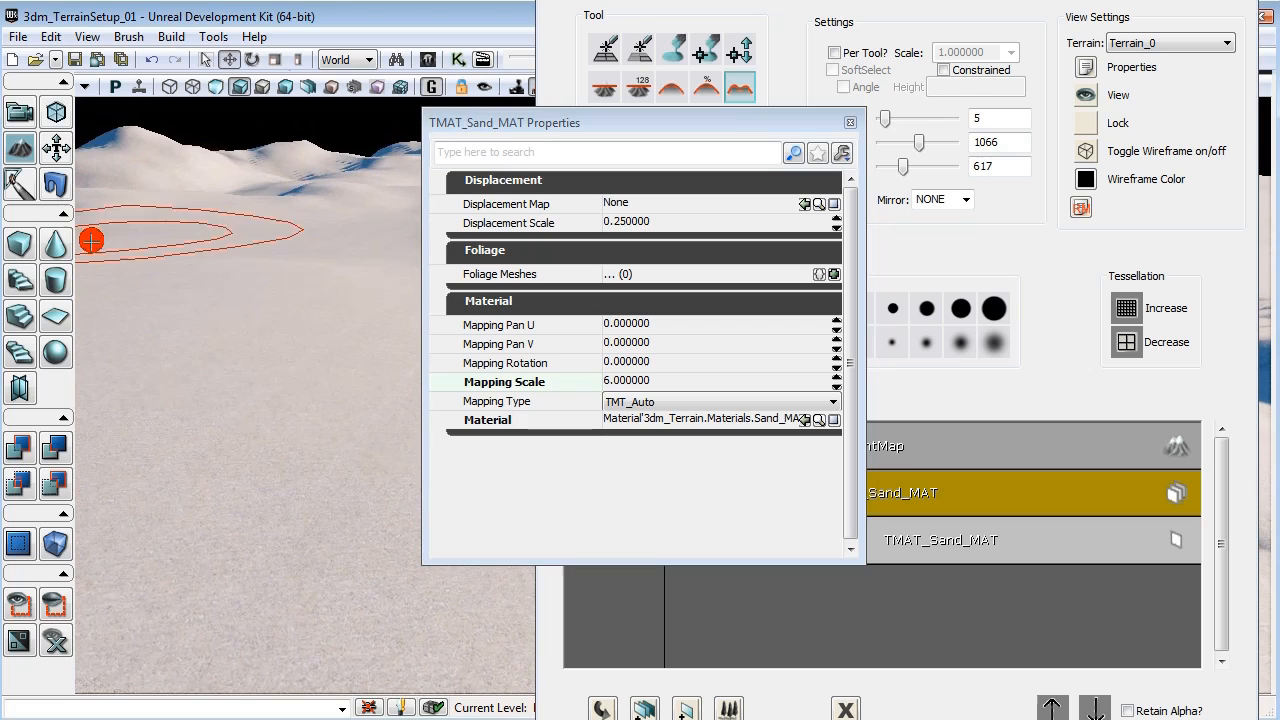
# Set TMAT_Sand_MAT's Mapping Rotation to -30, check the sand on the terrain and close the material's properties.
pyautogui.click(647, 360)
pyautogui.write('-3')
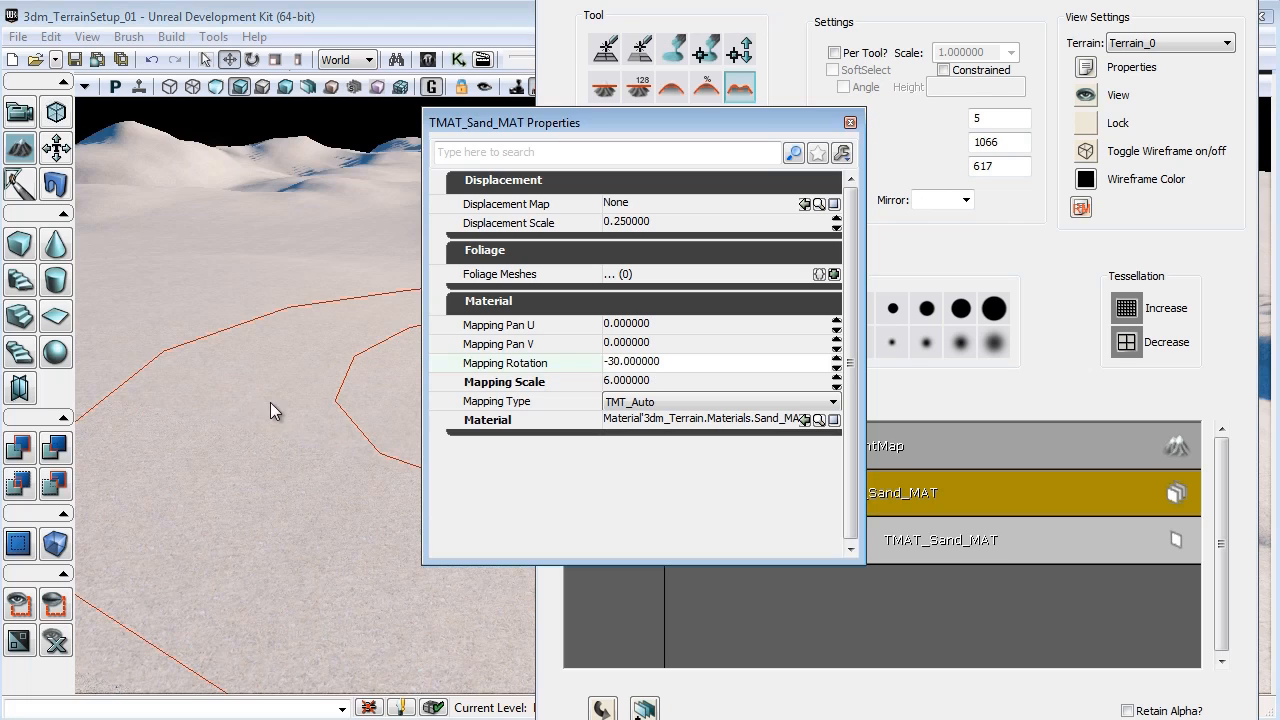
pyautogui.moveTo(271, 410); pyautogui.dragTo(335, 310, button='right')
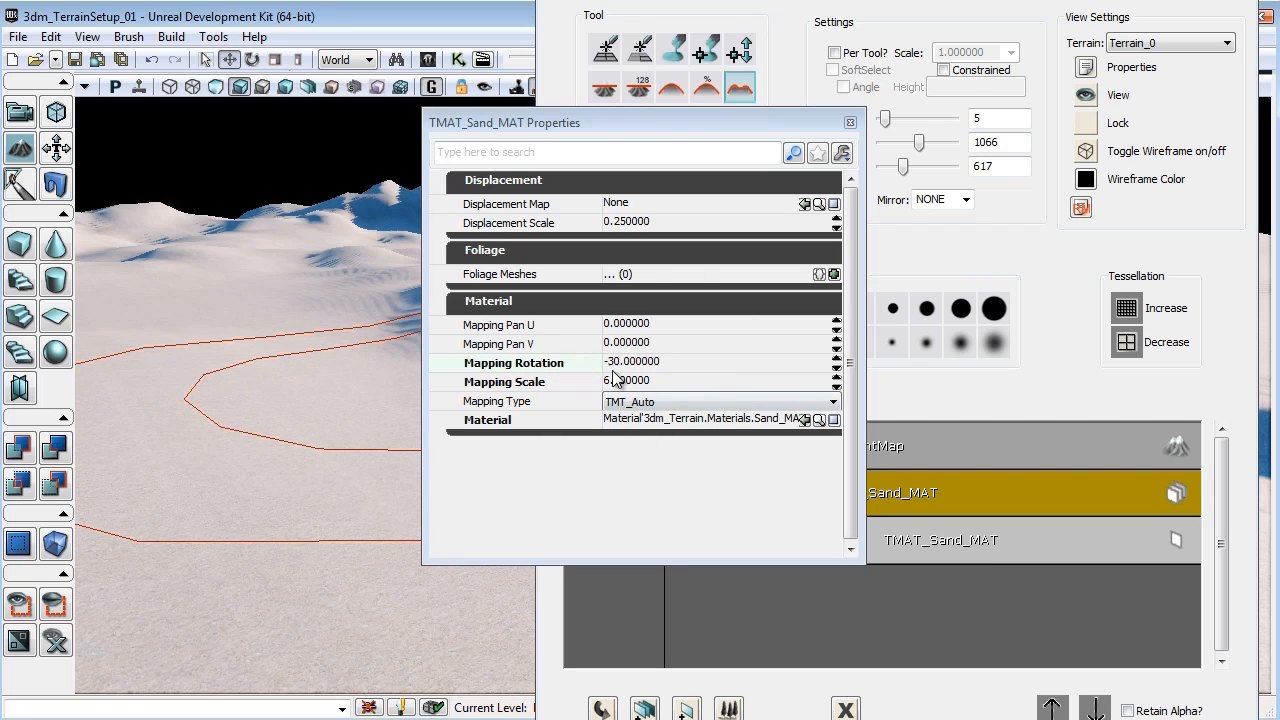
pyautogui.moveTo(277, 469)
pyautogui.mouseDown(button='right')
pyautogui.moveTo(290, 556)
pyautogui.moveTo(314, 440)
pyautogui.mouseUp(button='right')
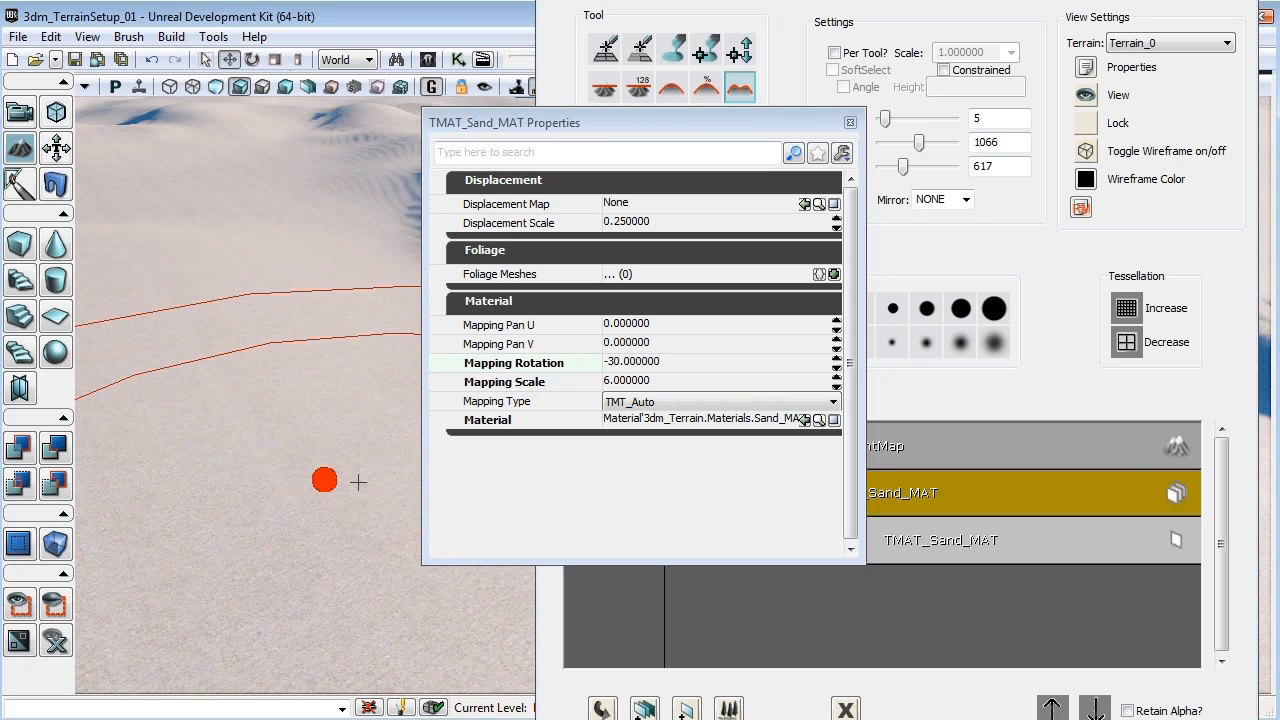
pyautogui.click(850, 122)
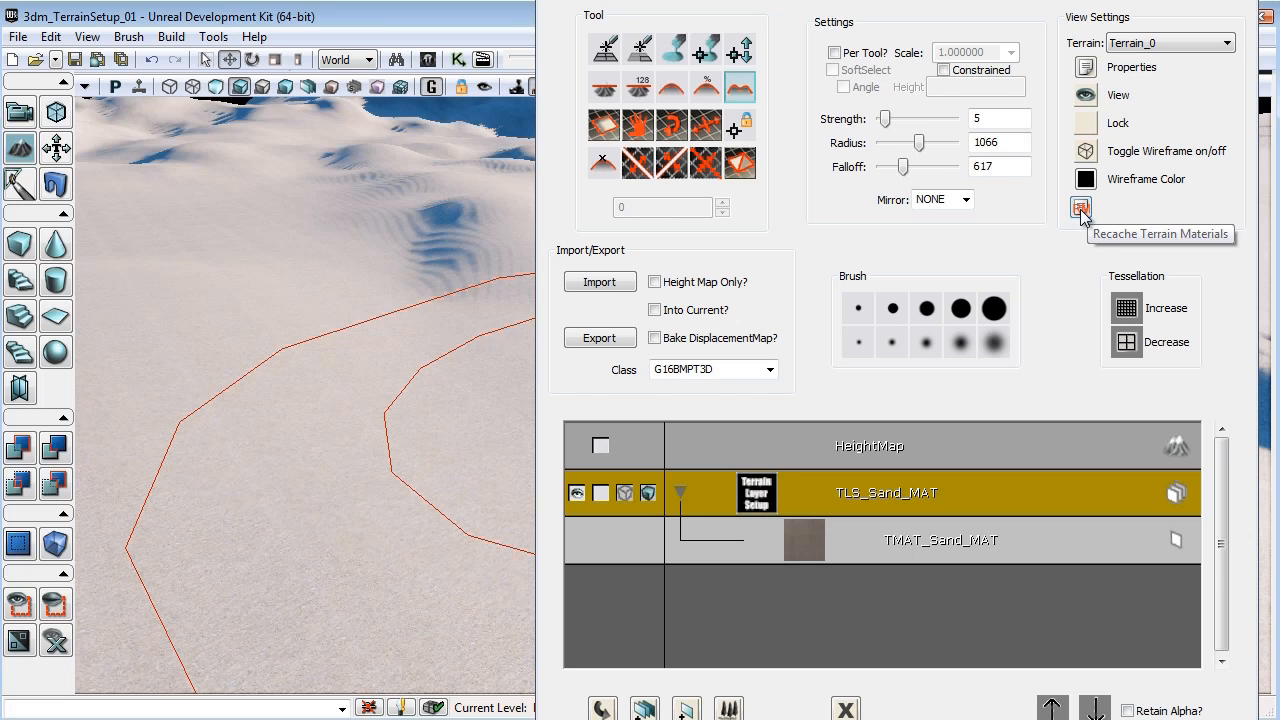
# Examine the terrain material recache option, the texture transform tools and TMAT_Sand_MAT's mapping properties.
pyautogui.moveTo(420, 462)
pyautogui.mouseDown(button='right')
pyautogui.moveTo(411, 528)
pyautogui.moveTo(434, 483)
pyautogui.moveTo(406, 457)
pyautogui.moveTo(440, 225)
pyautogui.moveTo(415, 324)
pyautogui.moveTo(460, 395)
pyautogui.moveTo(280, 309)
pyautogui.moveTo(323, 411)
pyautogui.moveTo(368, 395)
pyautogui.moveTo(394, 400)
pyautogui.moveTo(403, 426)
pyautogui.moveTo(394, 411)
pyautogui.moveTo(447, 428)
pyautogui.moveTo(470, 415)
pyautogui.mouseUp(button='right')
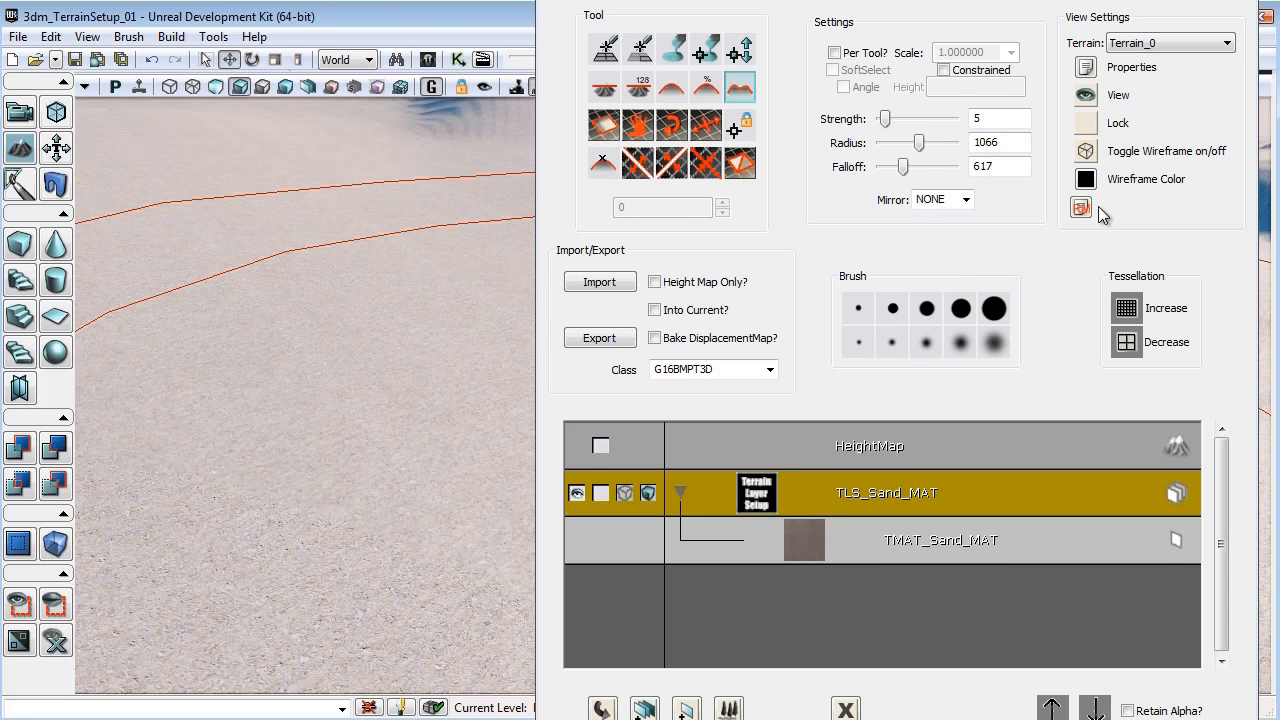
pyautogui.click(1081, 209)
pyautogui.click(1176, 541)
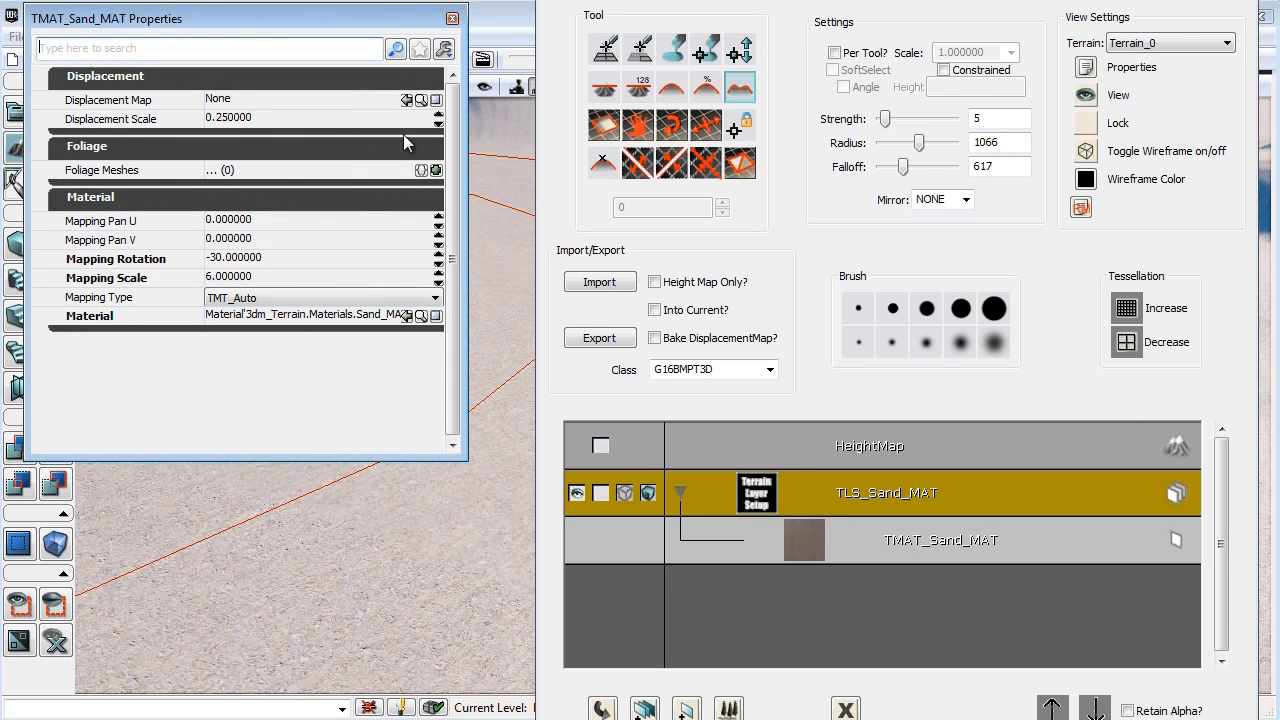
pyautogui.click(452, 20)
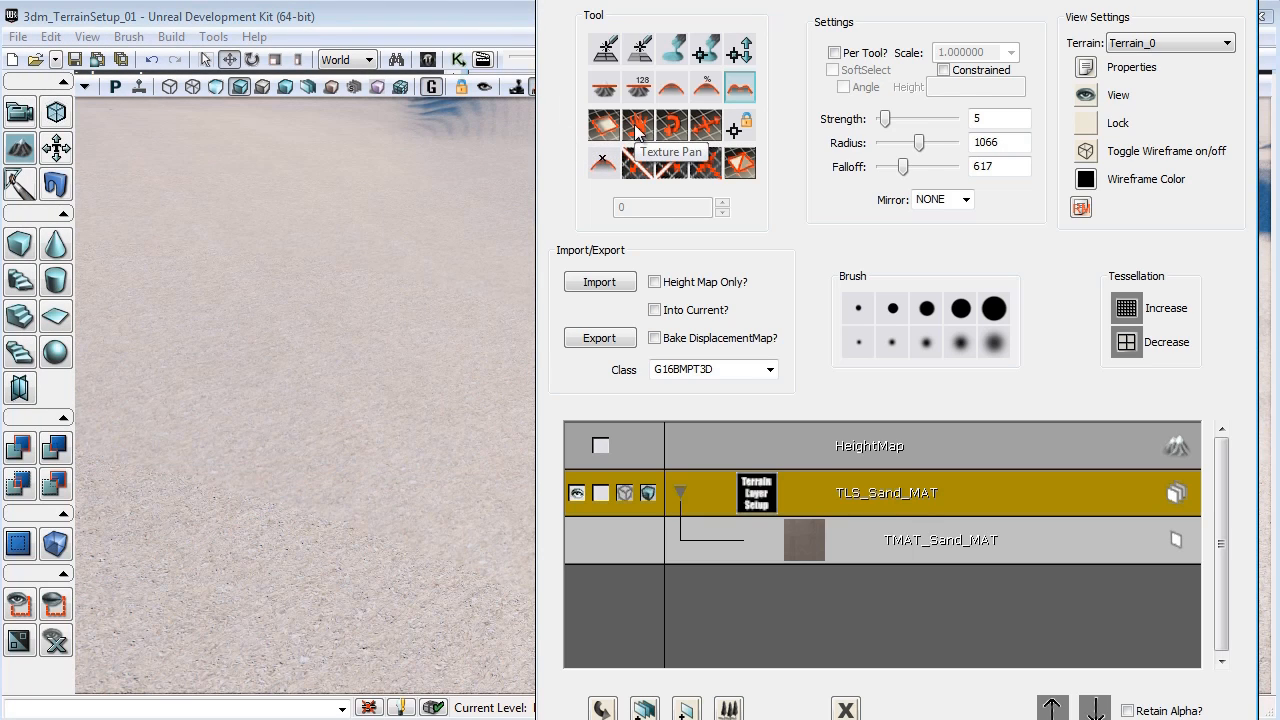
pyautogui.click(708, 134)
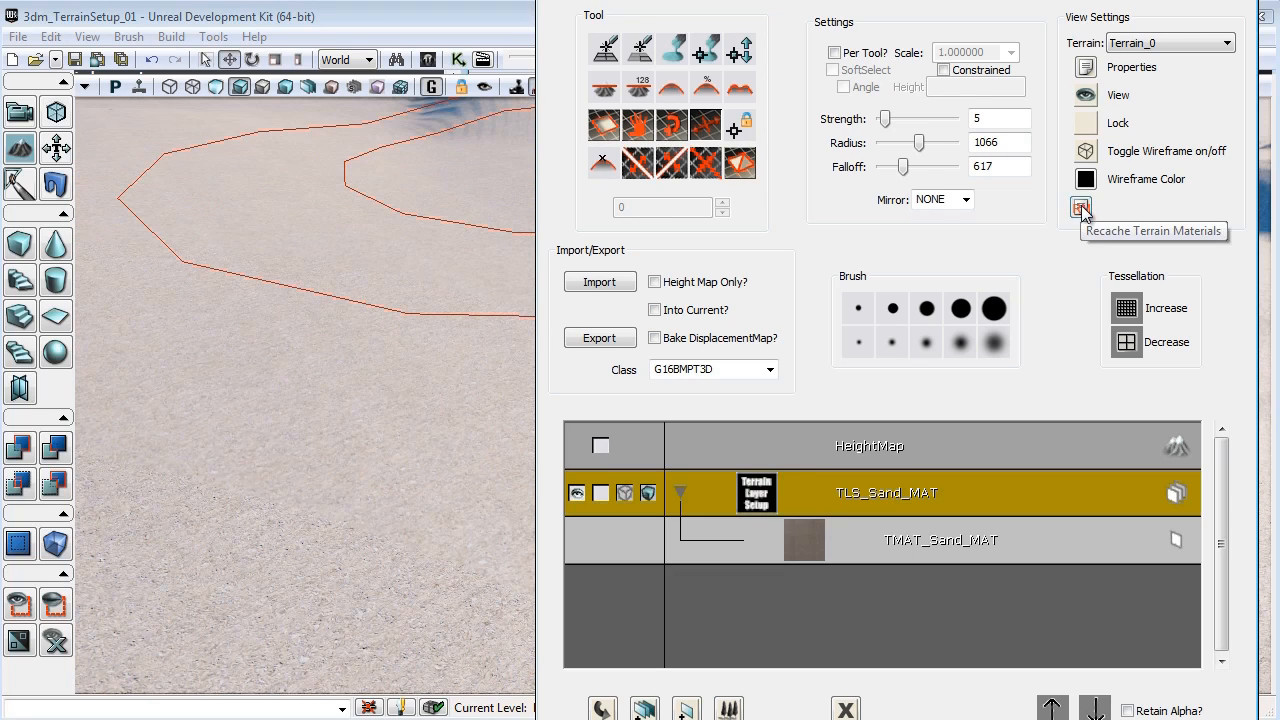
pyautogui.click(1177, 539)
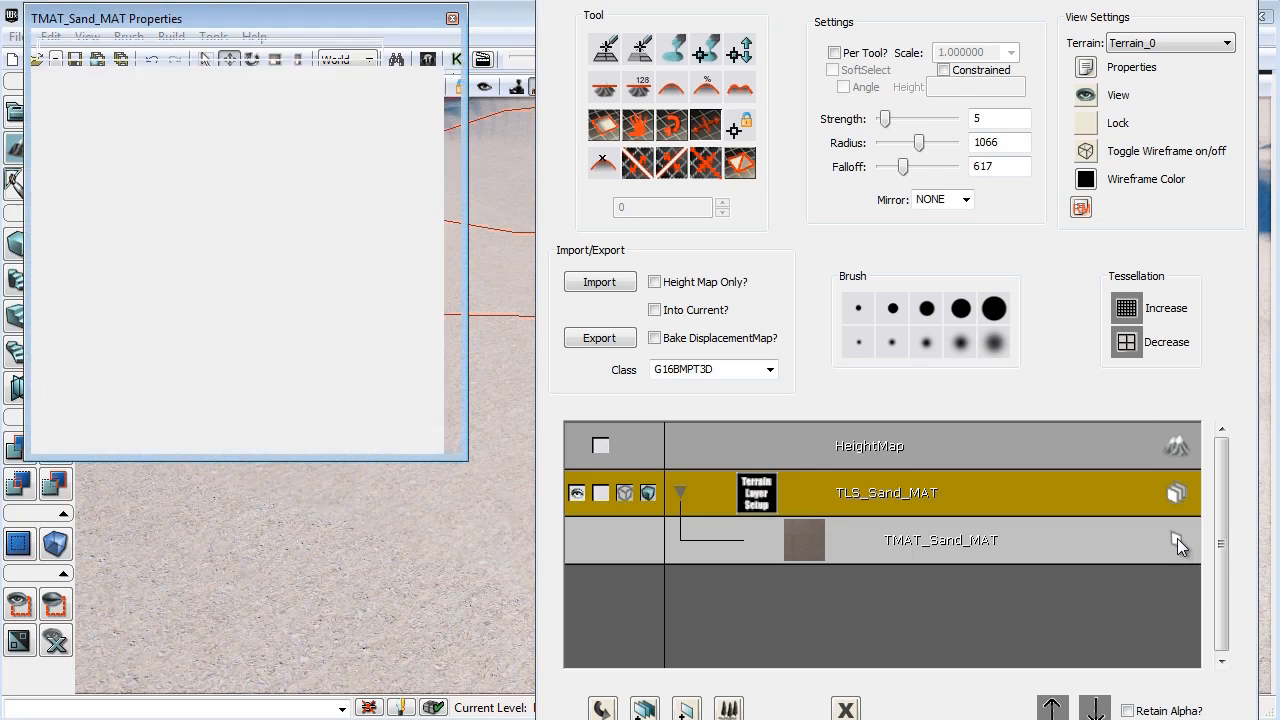
pyautogui.click(452, 18)
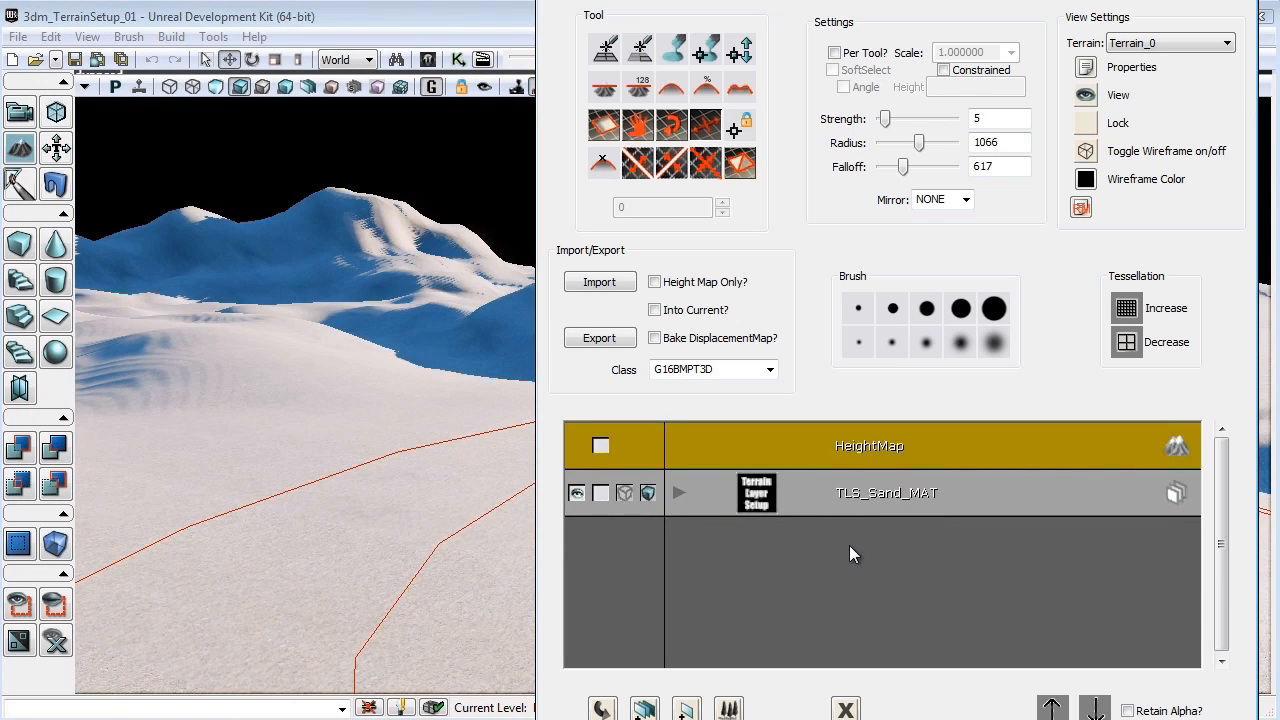
# Create a new terrain setup layer from the SandRocks_MAT material using the auto-create option.
pyautogui.click(428, 59)
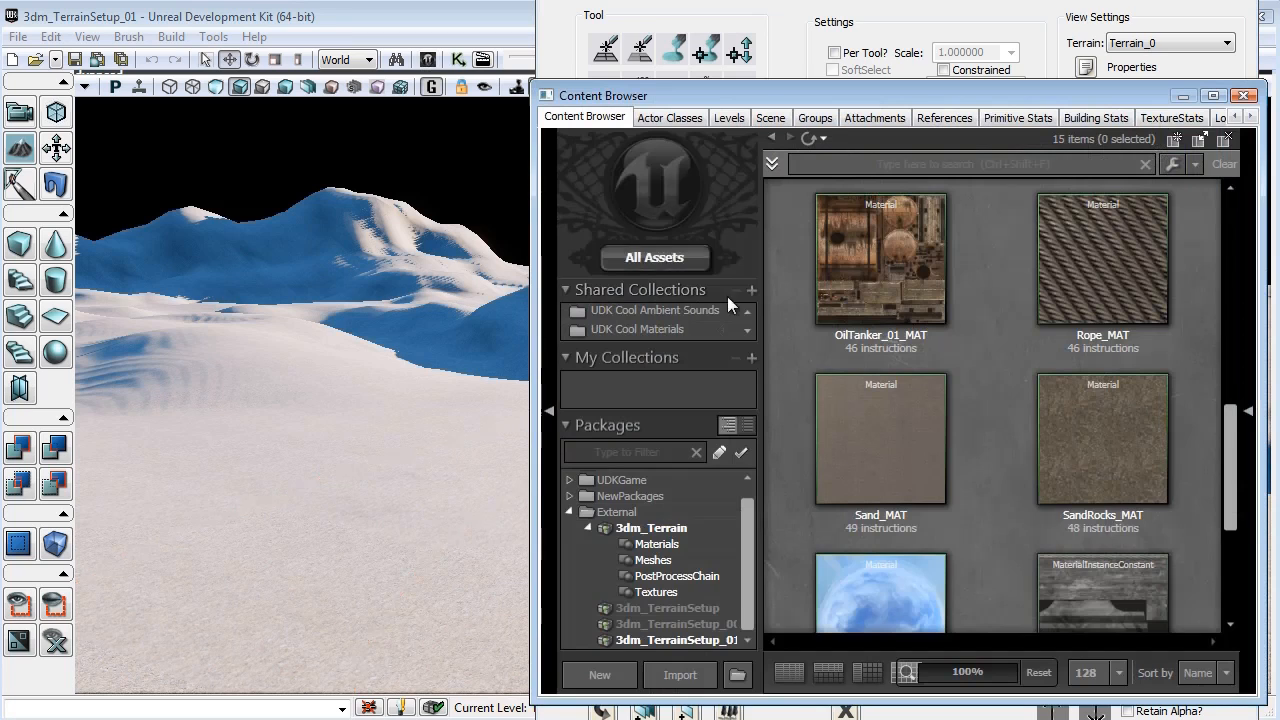
pyautogui.click(1096, 473)
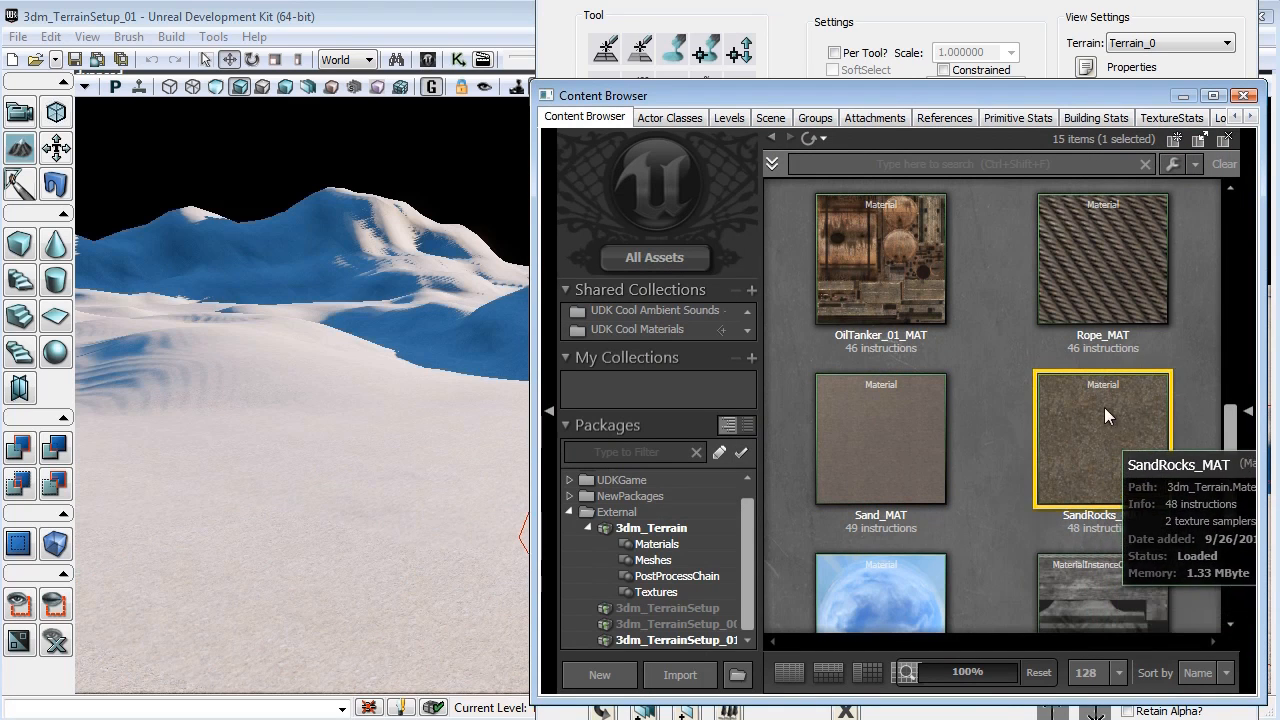
pyautogui.click(1245, 92)
pyautogui.rightClick(889, 559)
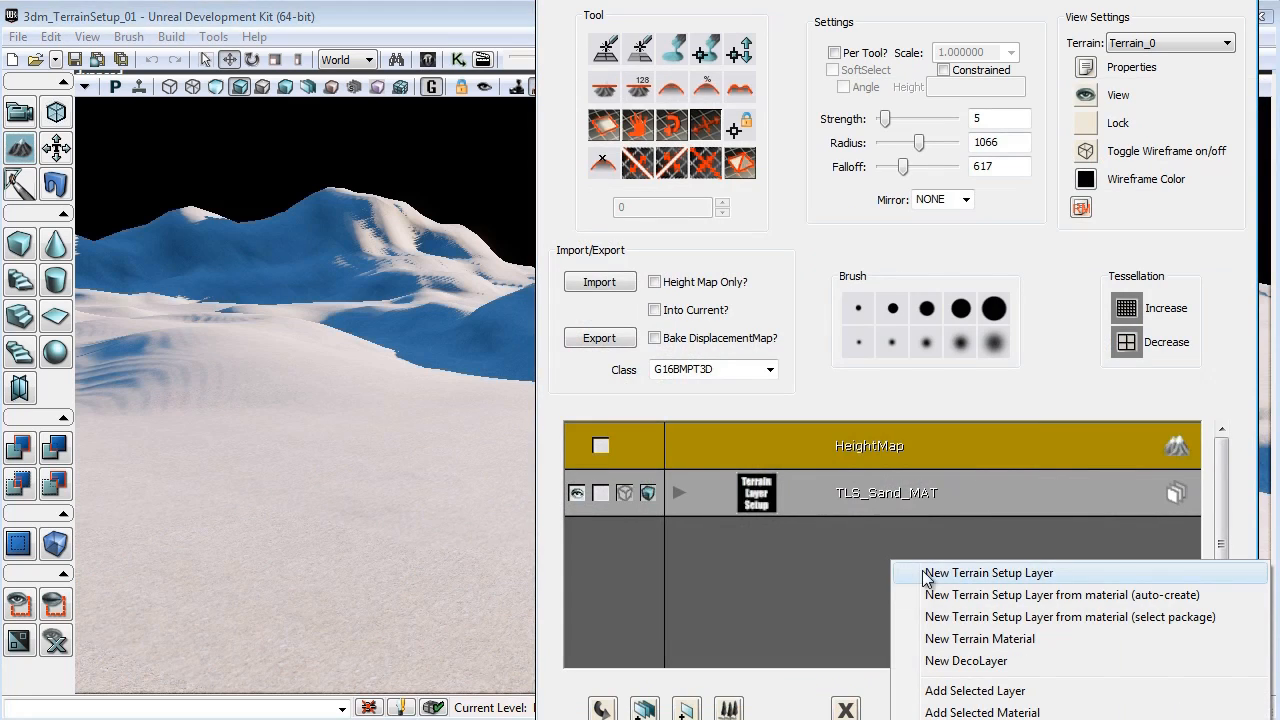
pyautogui.click(986, 596)
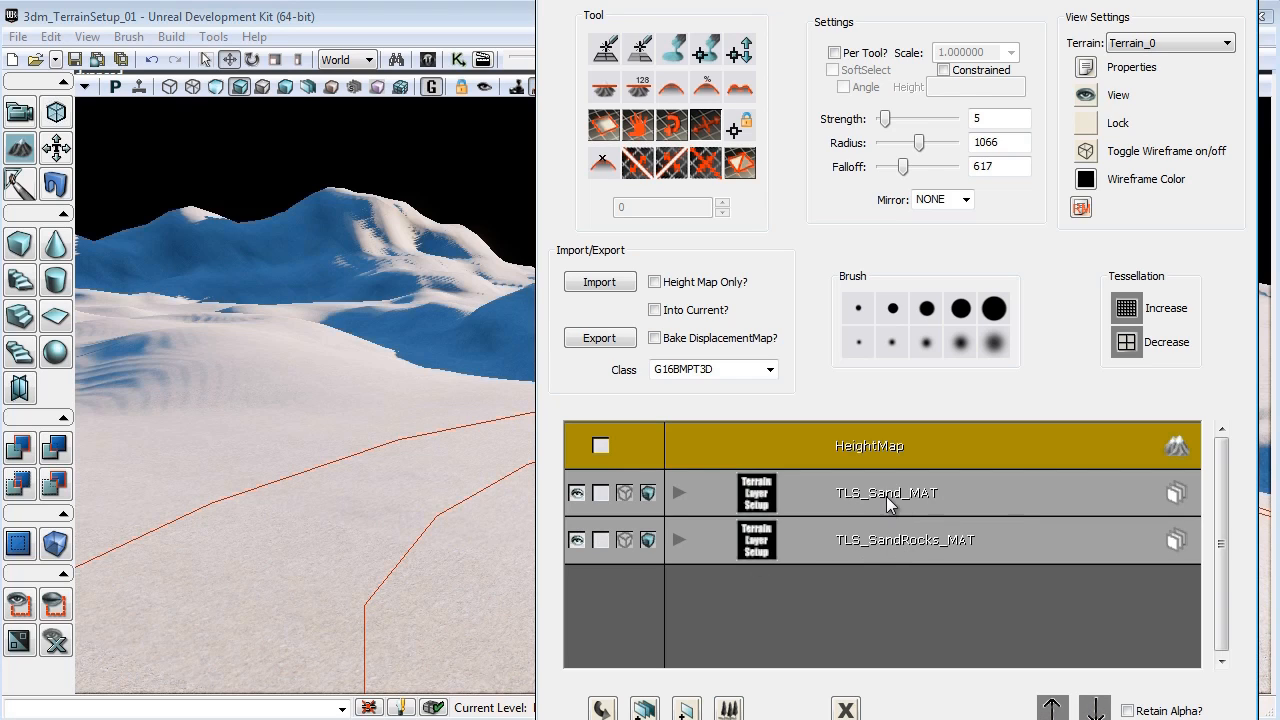
# Move the TLS_SandRocks_MAT layer above TLS_Sand_MAT and recache the terrain shaders.
pyautogui.click(893, 543)
pyautogui.moveTo(343, 527); pyautogui.dragTo(380, 540, button='right')
pyautogui.click(816, 492)
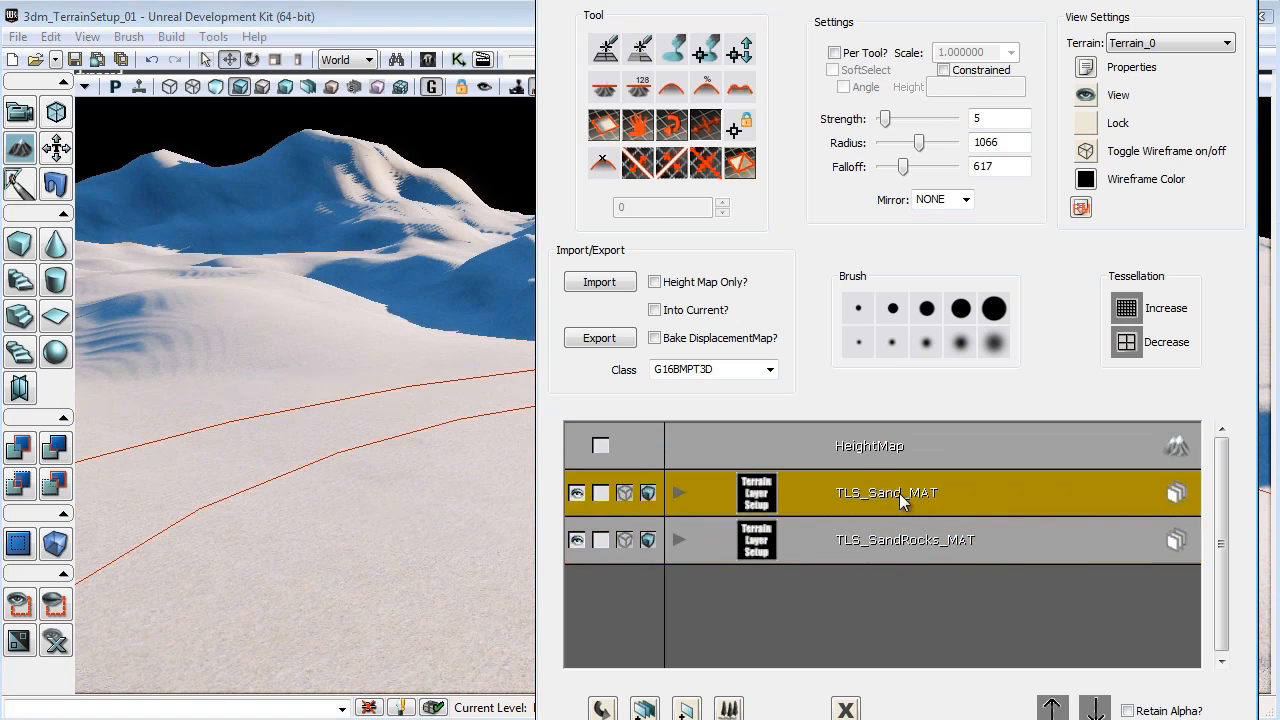
pyautogui.click(820, 545)
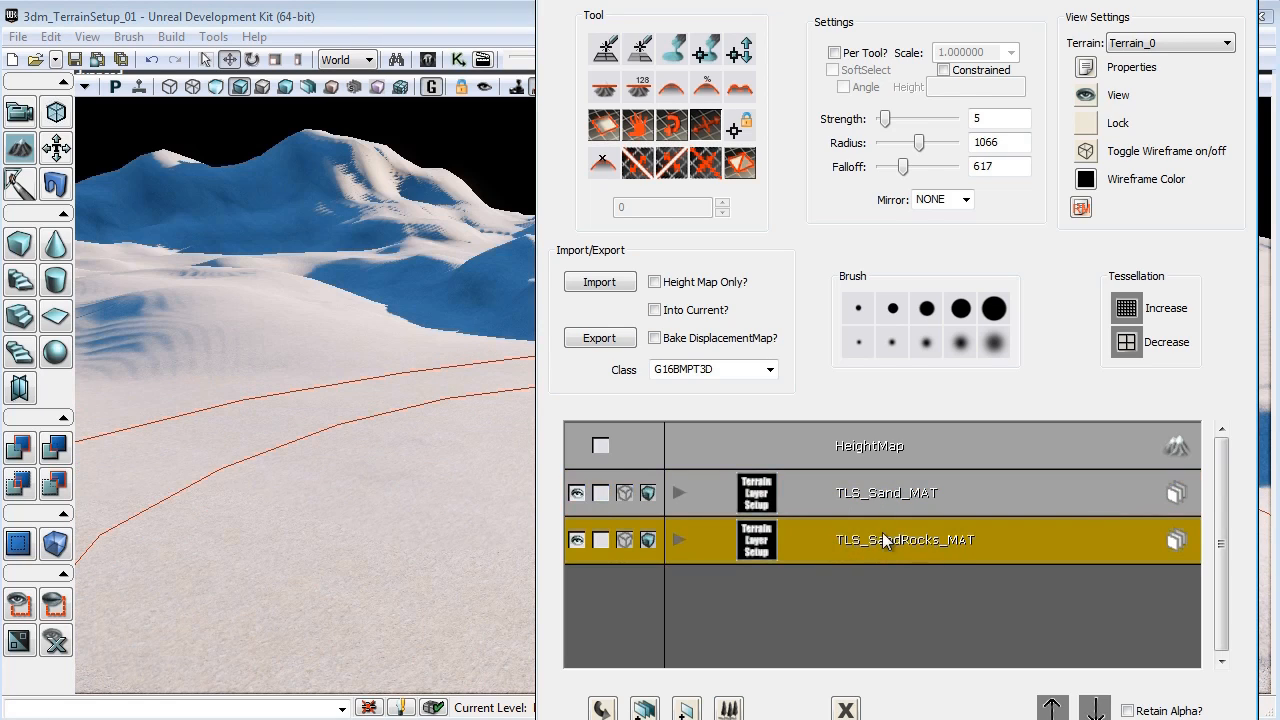
pyautogui.moveTo(829, 0); pyautogui.dragTo(826, 0)
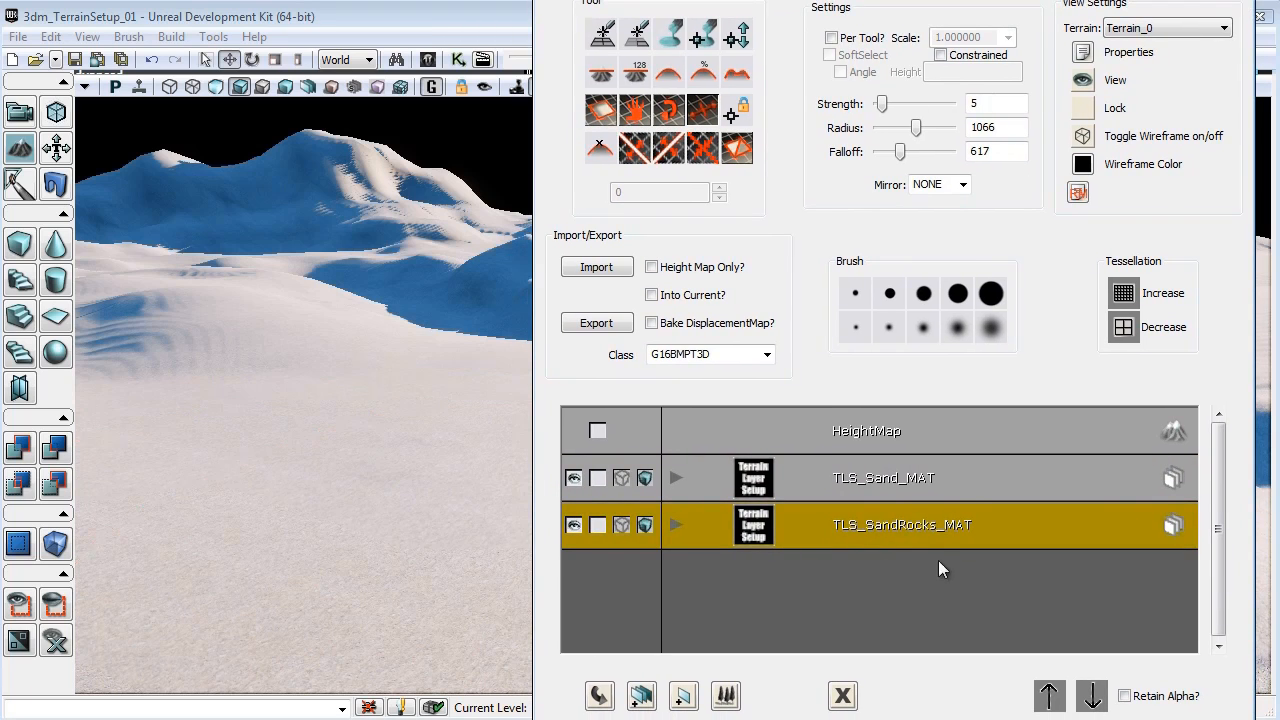
pyautogui.click(1049, 697)
pyautogui.click(886, 484)
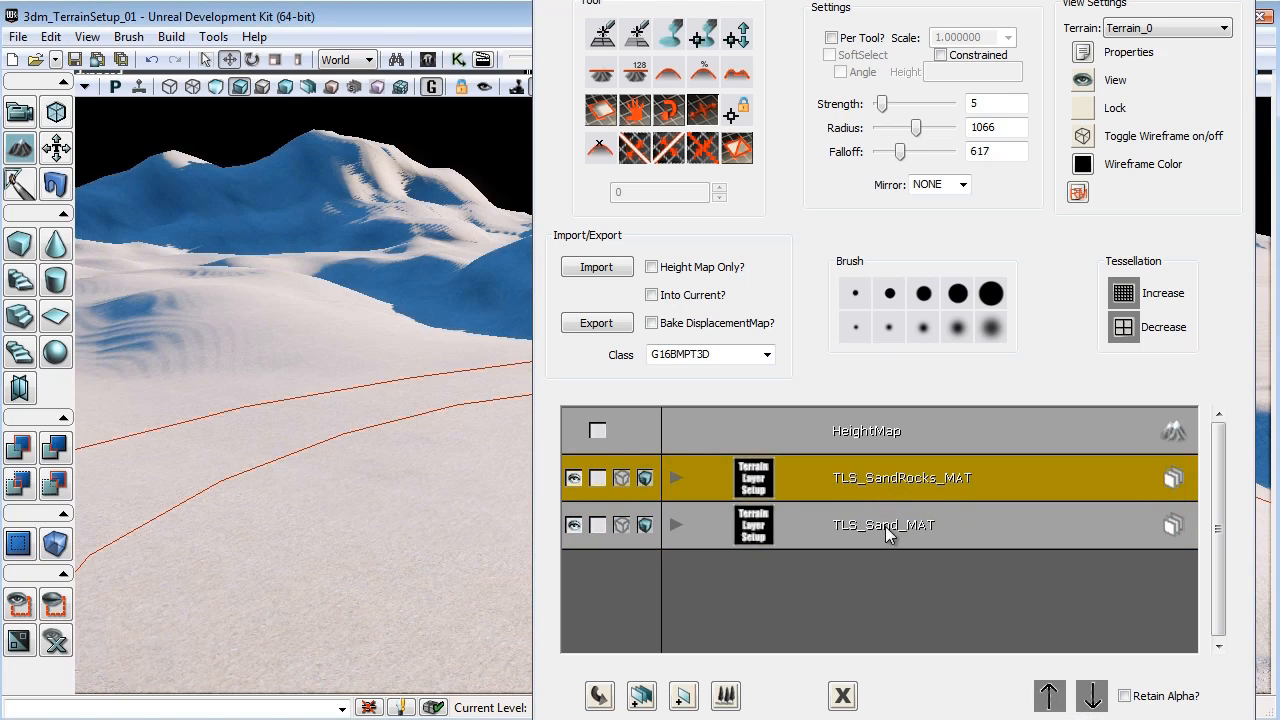
pyautogui.moveTo(391, 486)
pyautogui.mouseDown()
pyautogui.moveTo(374, 477)
pyautogui.moveTo(440, 471)
pyautogui.mouseUp()
pyautogui.click(1078, 194)
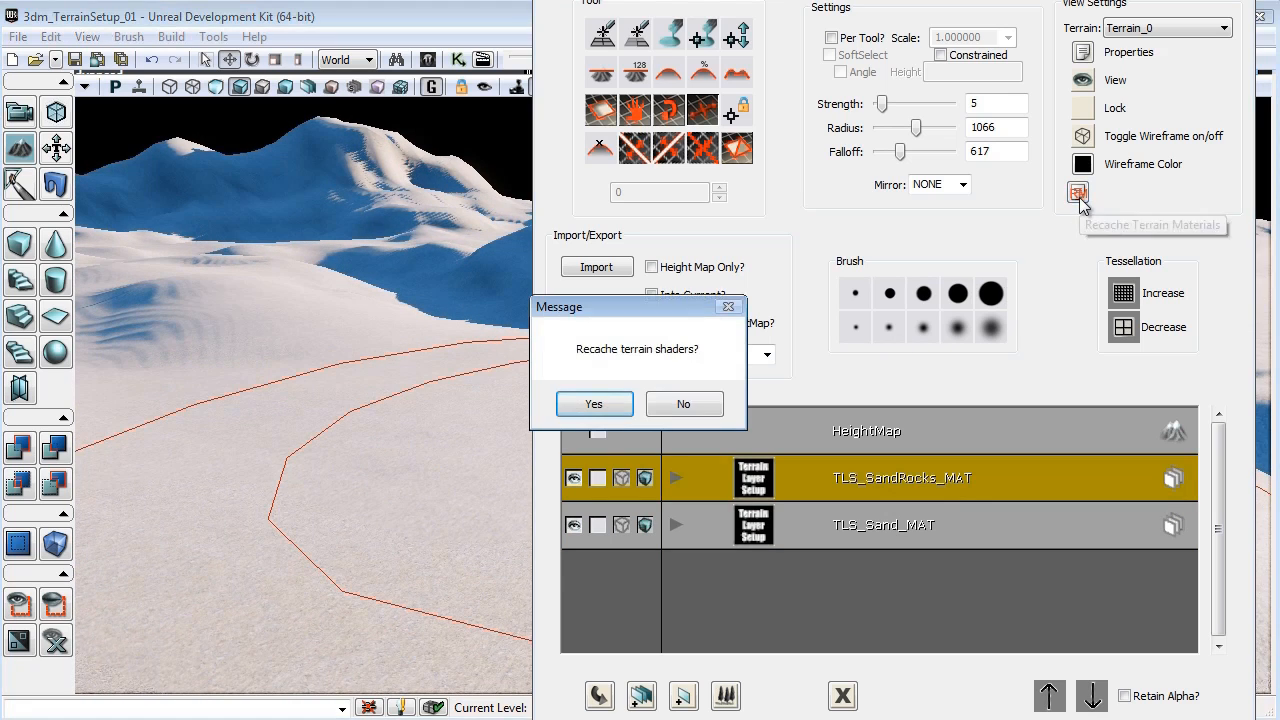
pyautogui.click(594, 404)
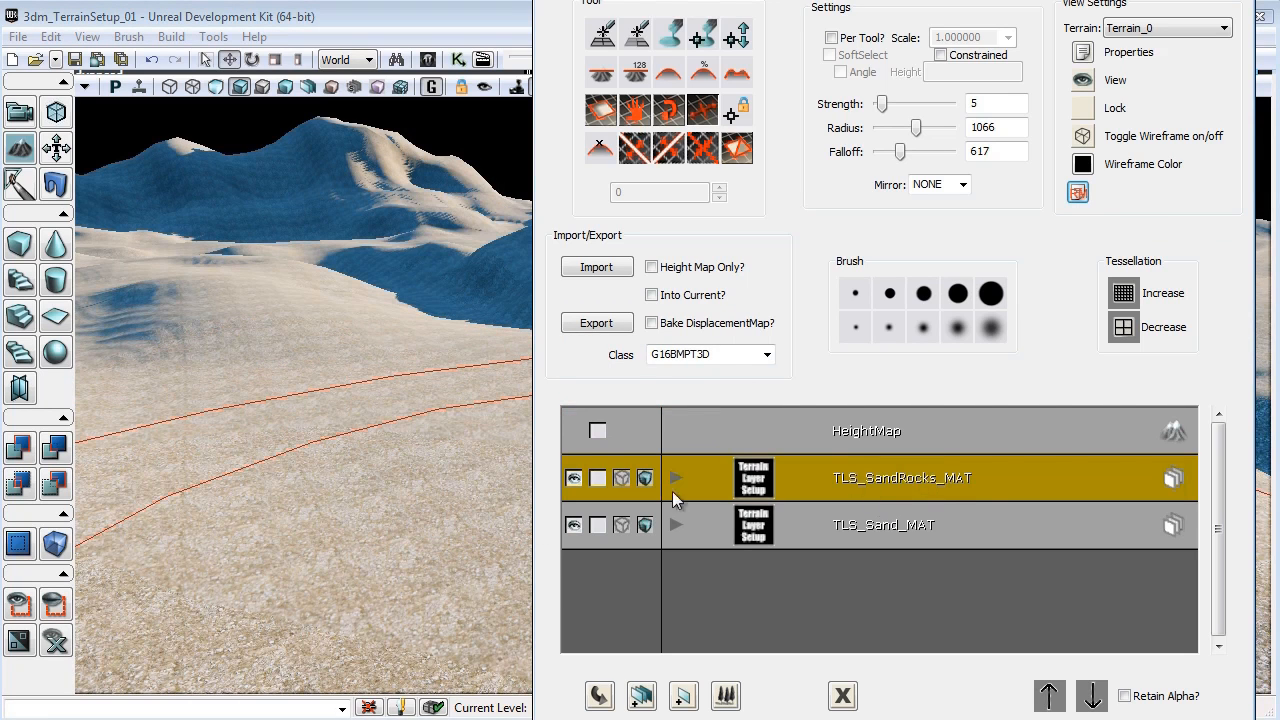
pyautogui.moveTo(446, 505); pyautogui.dragTo(432, 524, button='right')
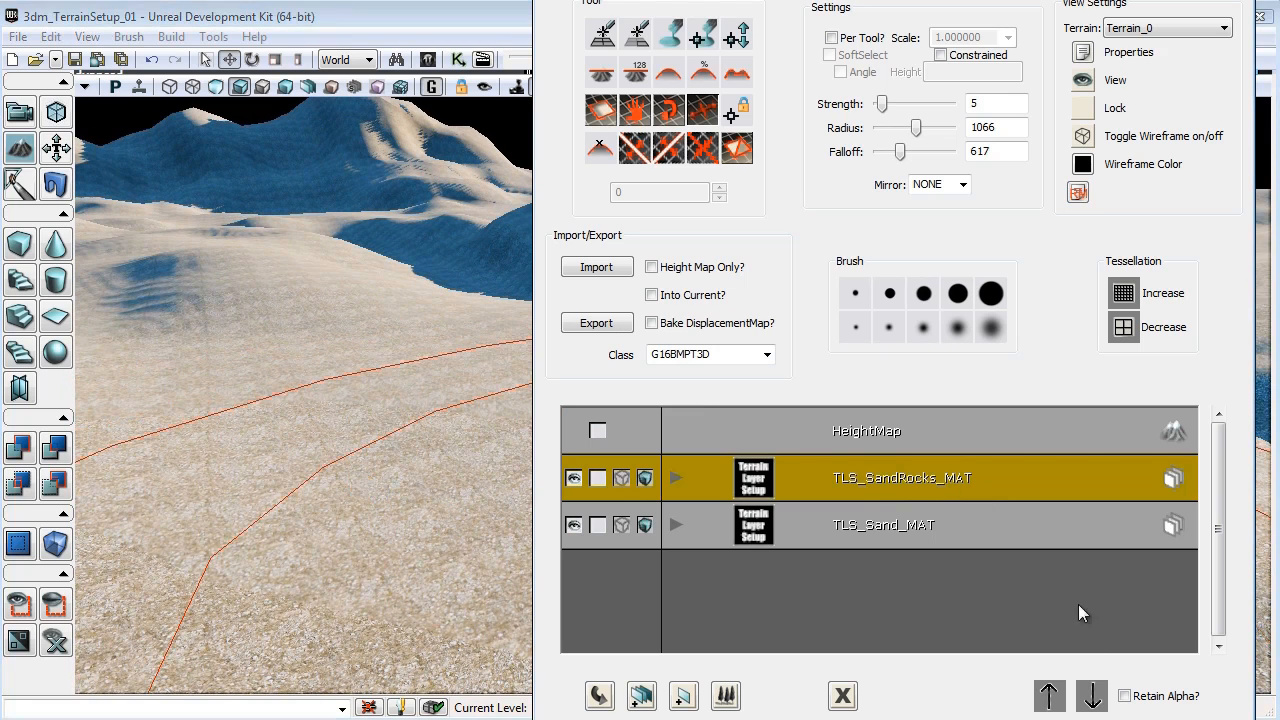
# Move the TLS_SandRocks_MAT layer back below TLS_Sand_MAT and recache the terrain shaders.
pyautogui.click(1092, 695)
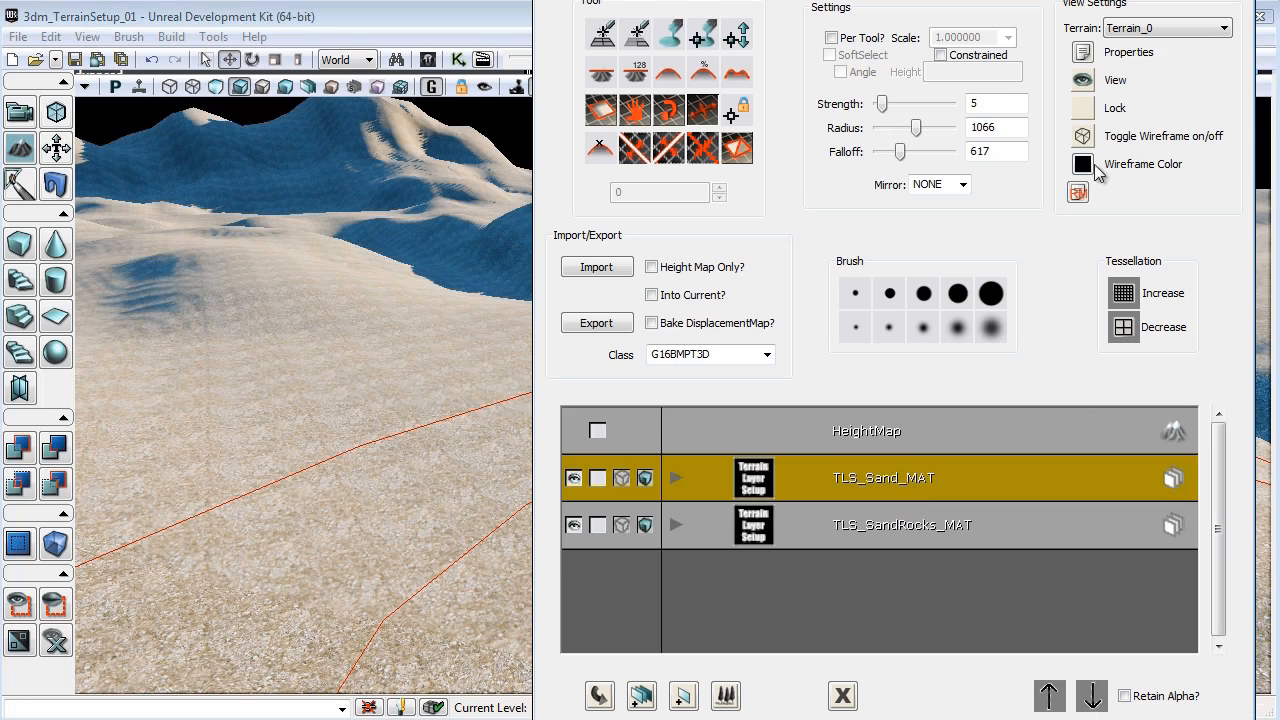
pyautogui.click(1078, 192)
pyautogui.click(603, 399)
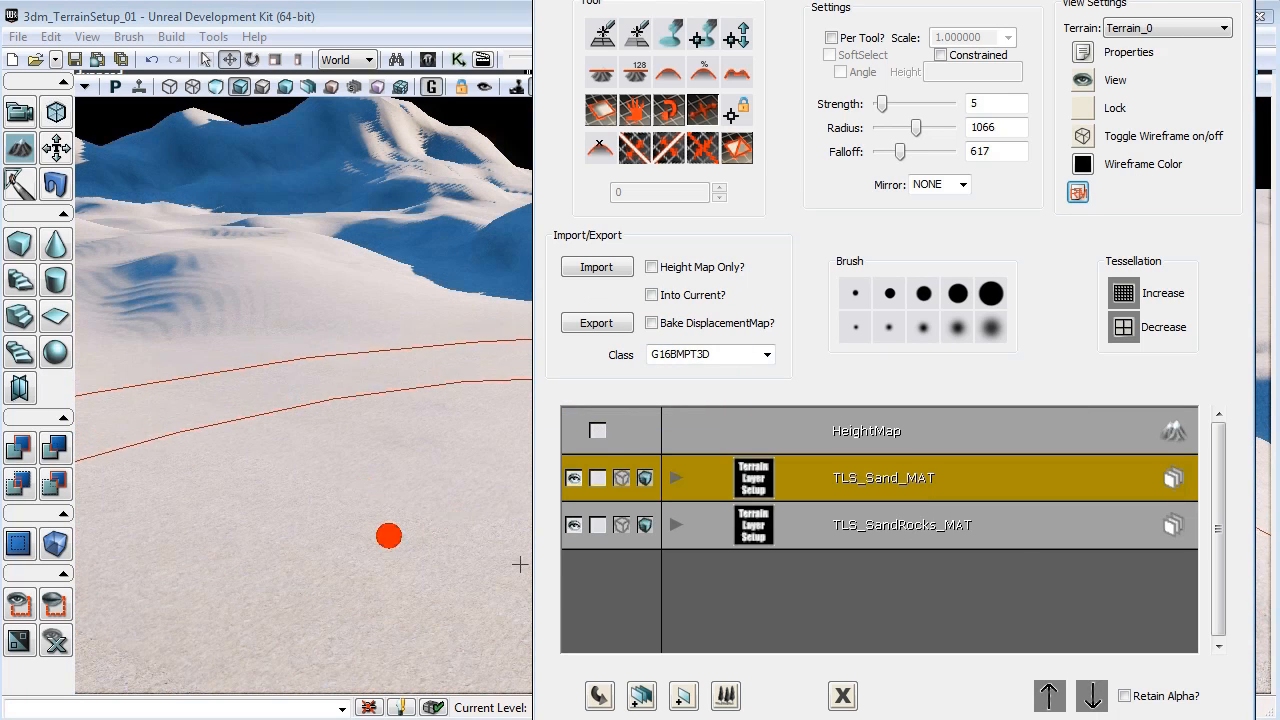
# Target the TLS_SandRocks_MAT layer and shrink the brush to radius 224 and falloff 252, keeping the terrain in view.
pyautogui.click(908, 528)
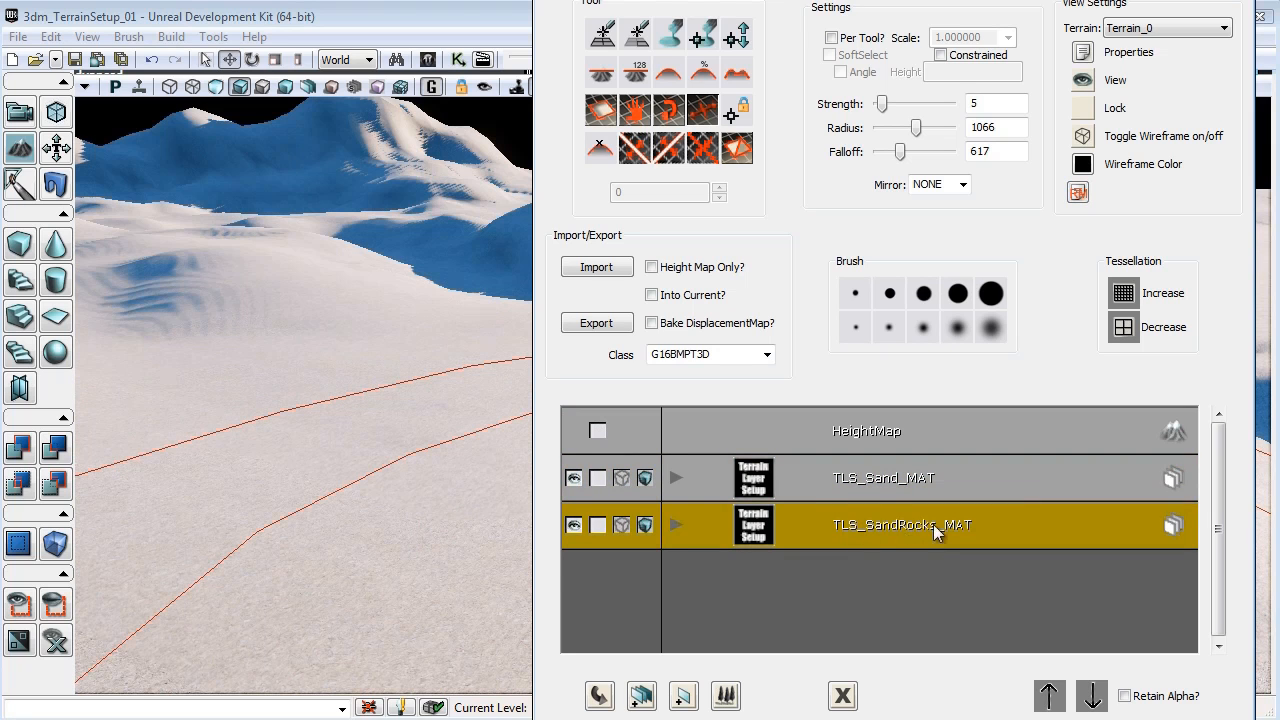
pyautogui.moveTo(405, 491)
pyautogui.mouseDown(button='right')
pyautogui.moveTo(898, 466)
pyautogui.moveTo(898, 495)
pyautogui.mouseUp(button='right')
pyautogui.moveTo(672, 0); pyautogui.dragTo(828, 7)
pyautogui.moveTo(508, 371)
pyautogui.mouseDown(button='right')
pyautogui.moveTo(677, 423)
pyautogui.moveTo(720, 470)
pyautogui.moveTo(686, 557)
pyautogui.moveTo(590, 320)
pyautogui.mouseUp(button='right')
pyautogui.moveTo(1076, 149); pyautogui.dragTo(1048, 172)
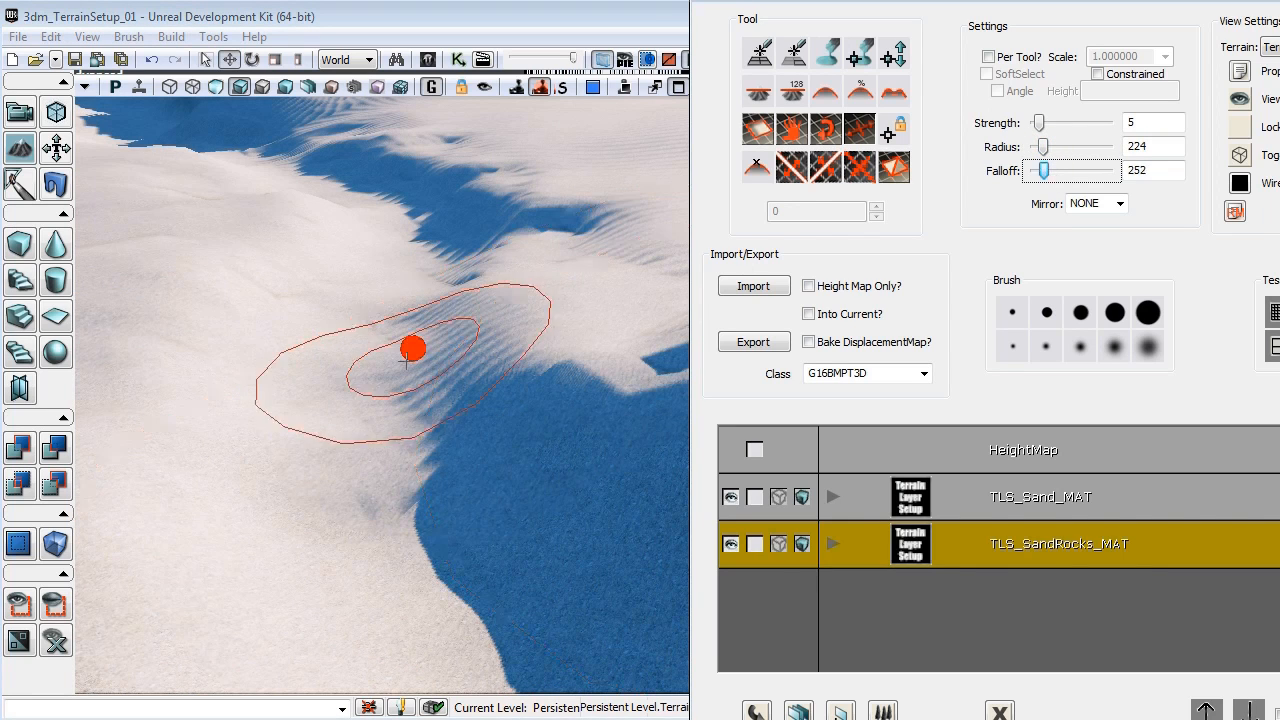
pyautogui.moveTo(428, 364); pyautogui.dragTo(442, 363, button='right')
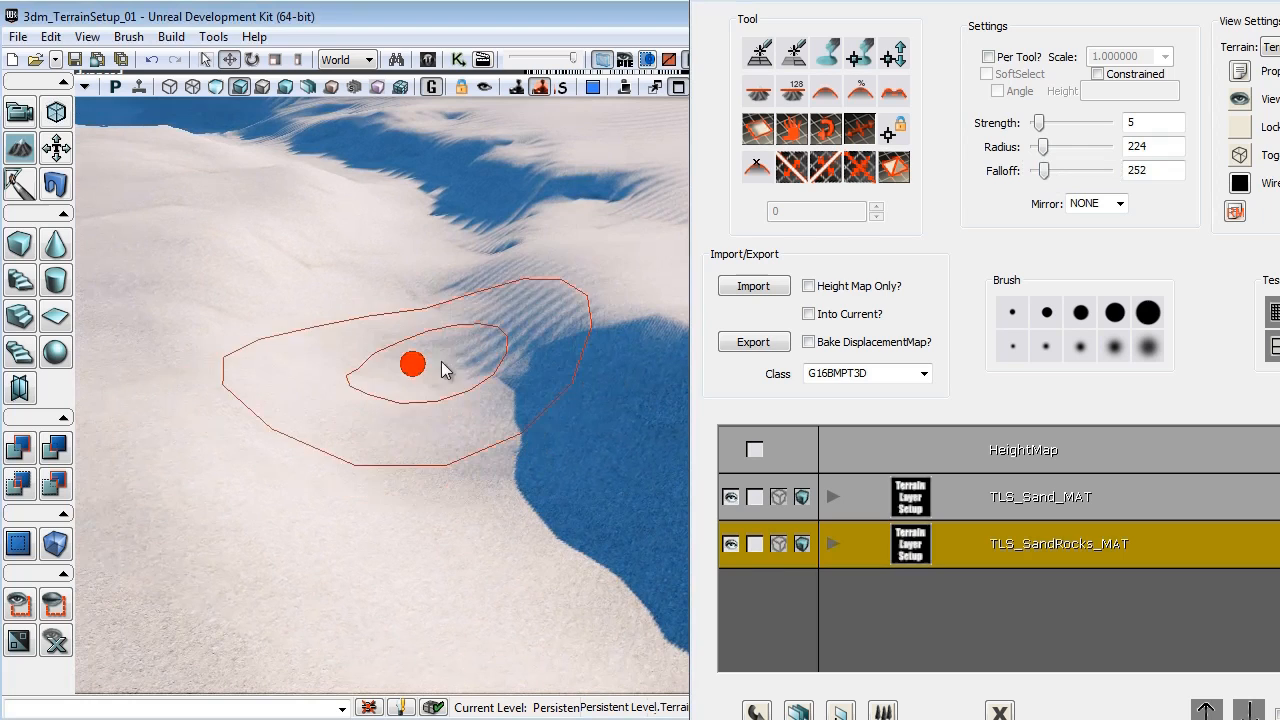
# Paint the TLS_SandRocks_MAT layer over the shaded hollow and rippled slope between the dunes.
pyautogui.click(828, 58)
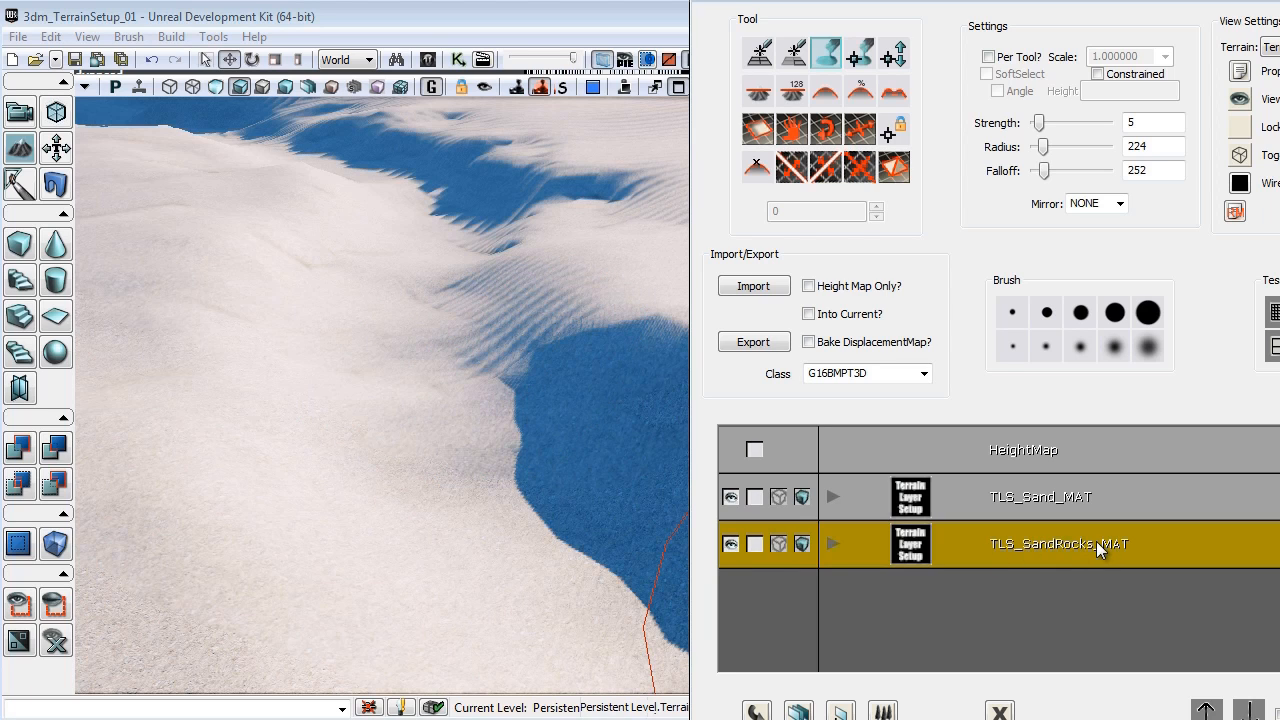
pyautogui.moveTo(530, 412); pyautogui.dragTo(482, 372, button='right')
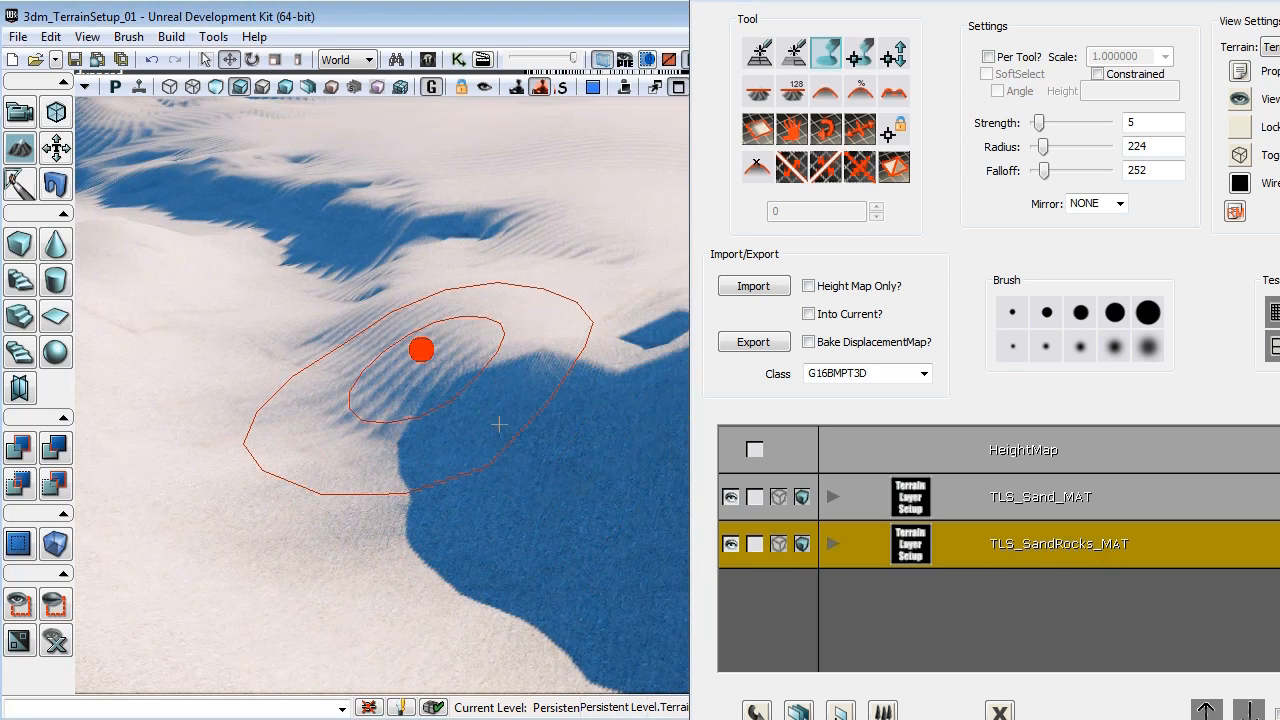
pyautogui.moveTo(486, 404)
pyautogui.keyDown('ctrl'); pyautogui.mouseDown()
pyautogui.moveTo(477, 420)
pyautogui.moveTo(369, 340)
pyautogui.moveTo(451, 320)
pyautogui.moveTo(584, 454)
pyautogui.moveTo(349, 334)
pyautogui.moveTo(471, 271)
pyautogui.moveTo(588, 347)
pyautogui.moveTo(549, 386)
pyautogui.moveTo(435, 438)
pyautogui.mouseUp(); pyautogui.keyUp('ctrl')
pyautogui.moveTo(435, 438)
pyautogui.mouseDown(button='right')
pyautogui.moveTo(599, 463)
pyautogui.moveTo(403, 431)
pyautogui.moveTo(460, 406)
pyautogui.moveTo(518, 461)
pyautogui.mouseUp(button='right')
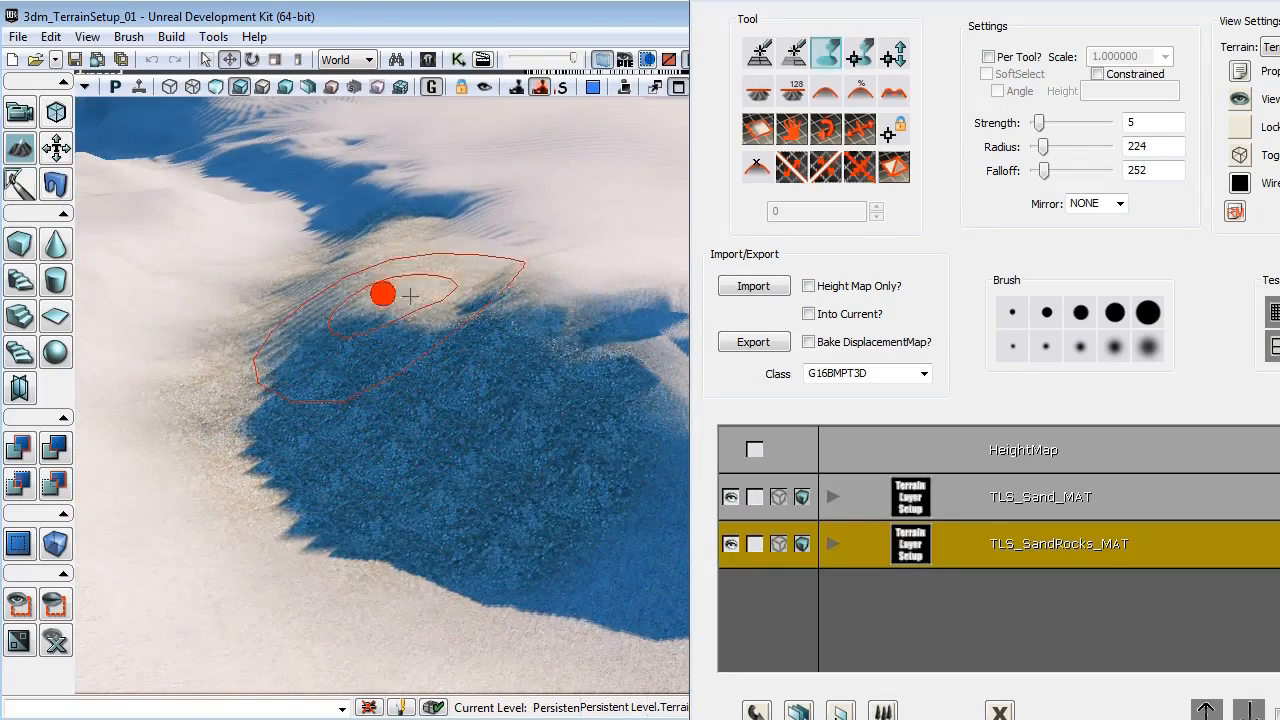
# Paint the TLS_SandRocks_MAT layer over the dunes on both sides of the shaded valley.
pyautogui.moveTo(385, 488)
pyautogui.mouseDown(button='right')
pyautogui.moveTo(763, 583)
pyautogui.moveTo(600, 525)
pyautogui.moveTo(246, 346)
pyautogui.mouseUp(button='right')
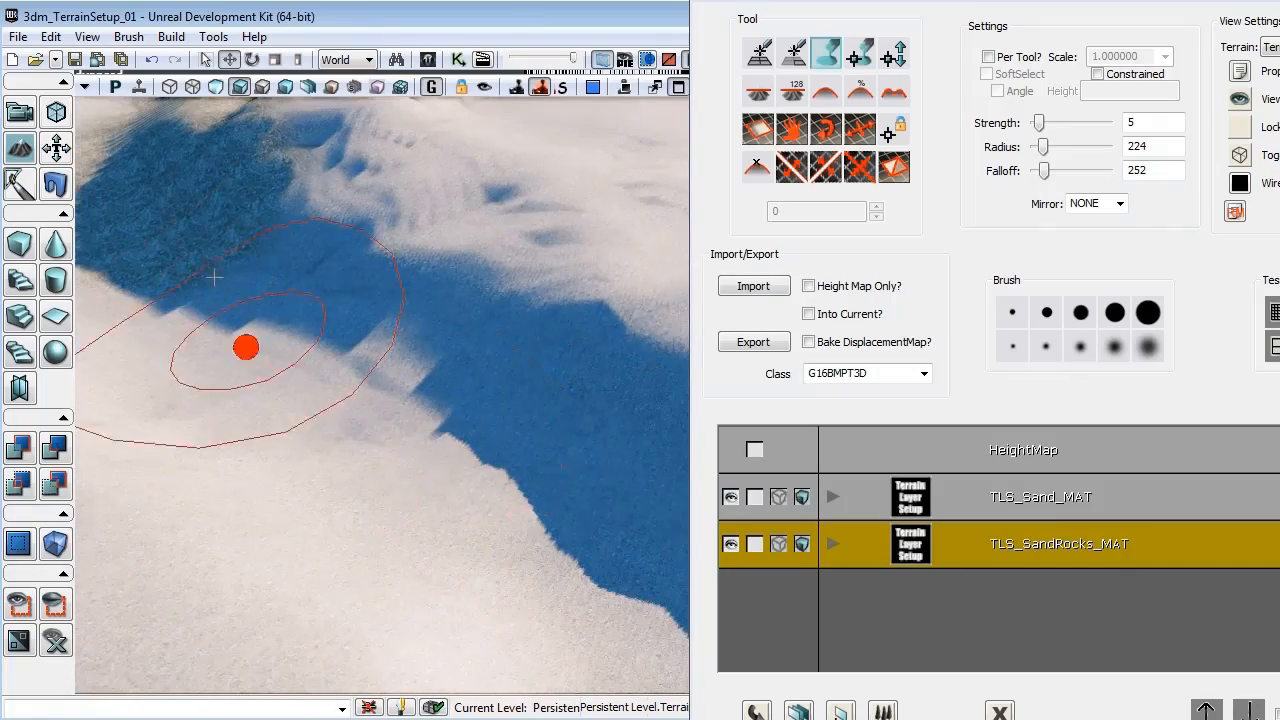
pyautogui.moveTo(412, 442)
pyautogui.keyDown('ctrl'); pyautogui.mouseDown()
pyautogui.moveTo(375, 212)
pyautogui.moveTo(515, 208)
pyautogui.moveTo(548, 440)
pyautogui.moveTo(505, 475)
pyautogui.mouseUp(); pyautogui.keyUp('ctrl')
pyautogui.moveTo(505, 475)
pyautogui.mouseDown(button='right')
pyautogui.moveTo(72, 368)
pyautogui.moveTo(277, 354)
pyautogui.moveTo(229, 434)
pyautogui.moveTo(451, 360)
pyautogui.mouseUp(button='right')
pyautogui.moveTo(164, 308)
pyautogui.keyDown('ctrl'); pyautogui.mouseDown()
pyautogui.moveTo(271, 217)
pyautogui.moveTo(185, 290)
pyautogui.mouseUp(); pyautogui.keyUp('ctrl')
pyautogui.moveTo(185, 290); pyautogui.dragTo(340, 360, button='right')
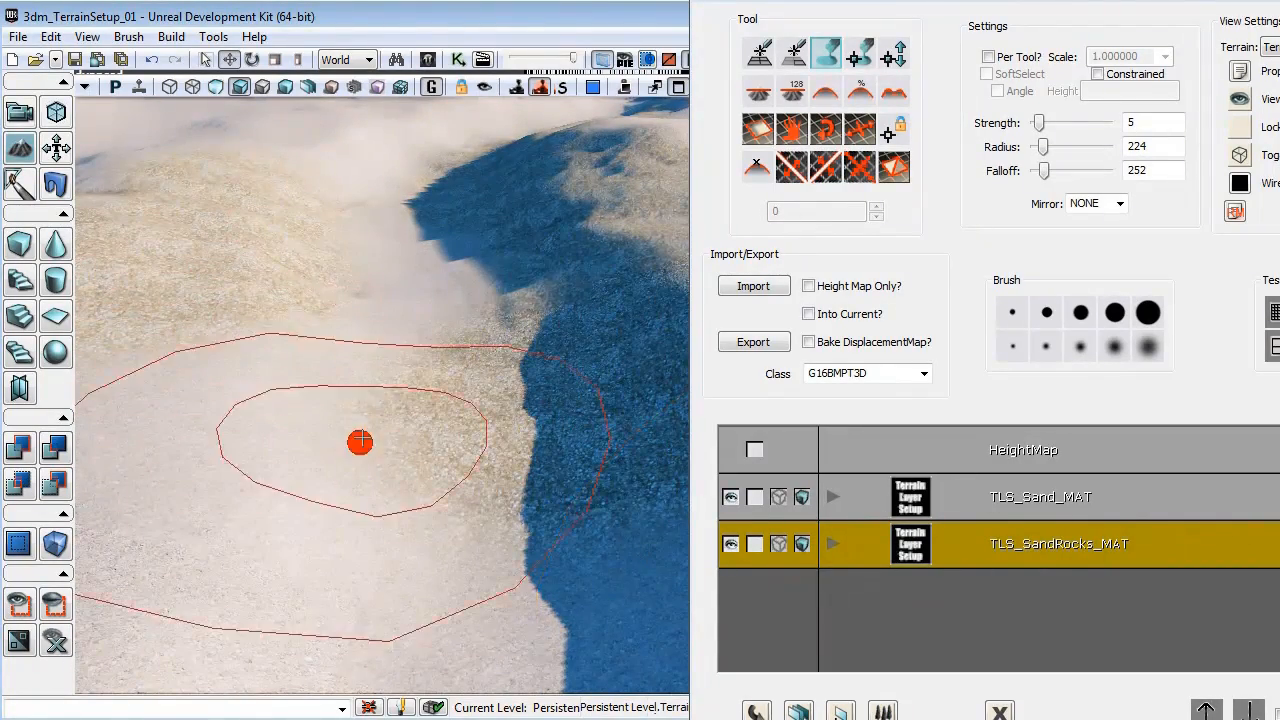
pyautogui.moveTo(360, 443)
pyautogui.mouseDown(button='right')
pyautogui.moveTo(560, 390)
pyautogui.moveTo(190, 420)
pyautogui.mouseUp(button='right')
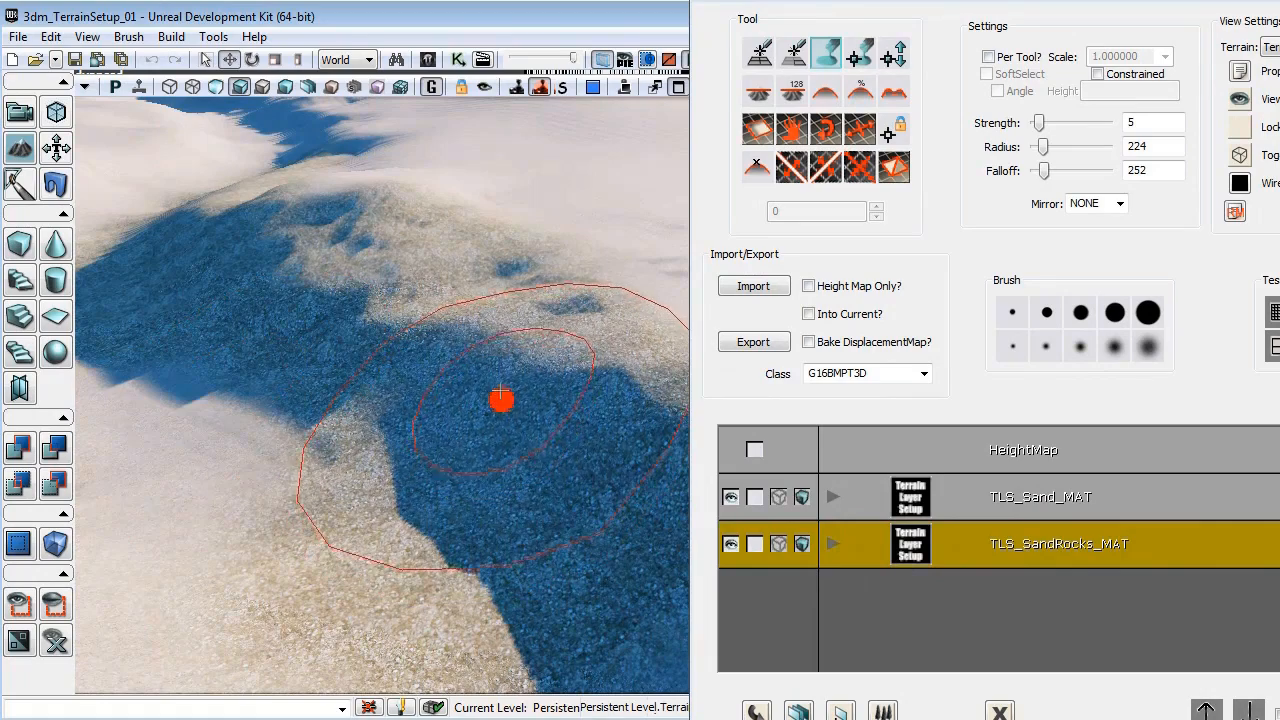
# Erase the TLS_SandRocks_MAT paint from the shaded slope and its edges, and paint it back in.
pyautogui.moveTo(505, 403)
pyautogui.keyDown('ctrl'); pyautogui.mouseDown(button='right')
pyautogui.moveTo(583, 494)
pyautogui.moveTo(463, 600)
pyautogui.moveTo(400, 286)
pyautogui.moveTo(314, 214)
pyautogui.moveTo(500, 266)
pyautogui.moveTo(446, 388)
pyautogui.mouseUp(button='right'); pyautogui.keyUp('ctrl')
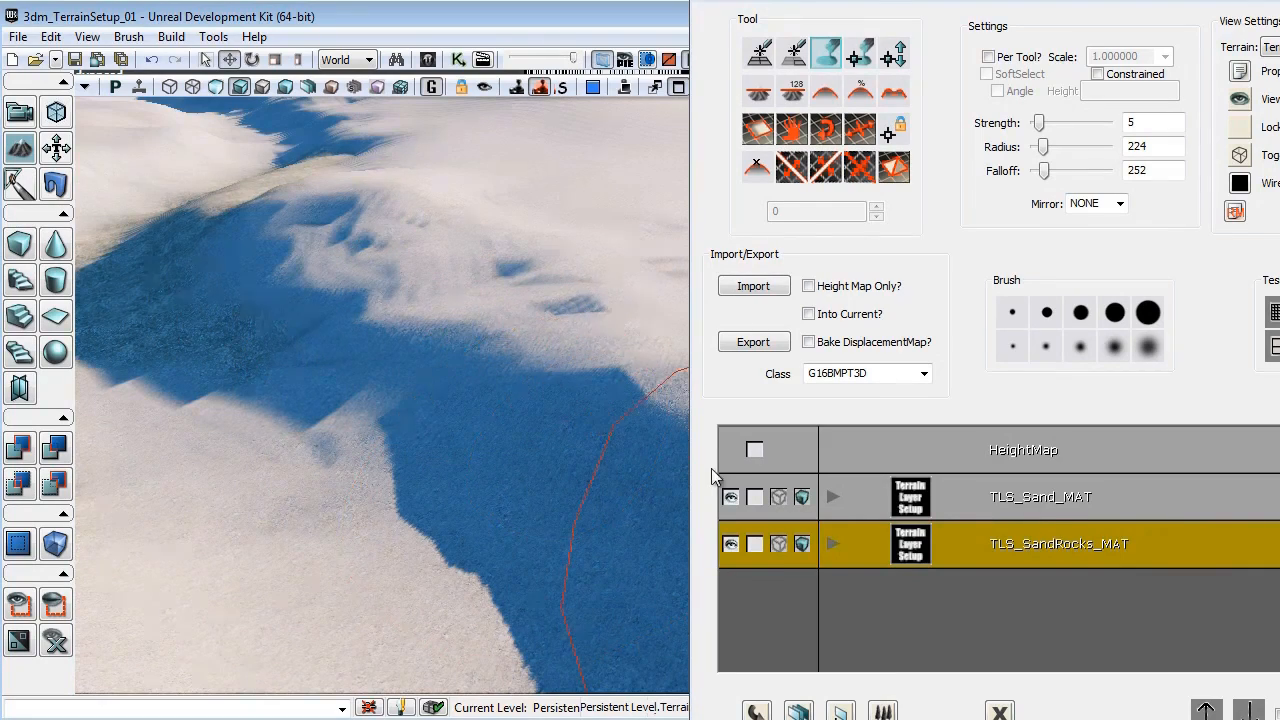
pyautogui.moveTo(452, 404)
pyautogui.mouseDown()
pyautogui.moveTo(414, 409)
pyautogui.moveTo(430, 392)
pyautogui.mouseUp()
pyautogui.moveTo(488, 310)
pyautogui.keyDown('ctrl'); pyautogui.mouseDown()
pyautogui.moveTo(374, 266)
pyautogui.moveTo(505, 393)
pyautogui.moveTo(537, 500)
pyautogui.moveTo(486, 255)
pyautogui.mouseUp(); pyautogui.keyUp('ctrl')
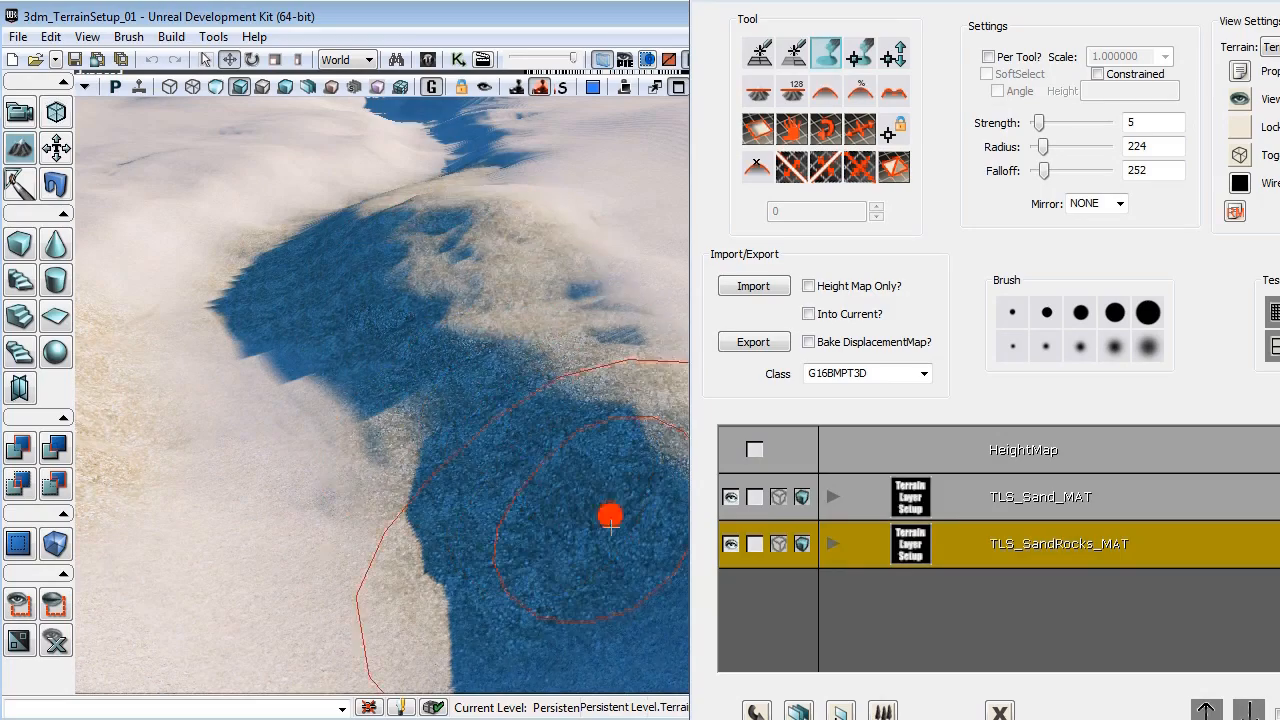
pyautogui.keyDown('ctrl'); pyautogui.moveTo(610, 524); pyautogui.dragTo(422, 335); pyautogui.keyUp('ctrl')
# Extend the TLS_SandRocks_MAT paint across the bare sand dune beside the shaded valley.
pyautogui.moveTo(504, 170)
pyautogui.mouseDown(button='right')
pyautogui.moveTo(97, 320)
pyautogui.moveTo(30, 300)
pyautogui.mouseUp(button='right')
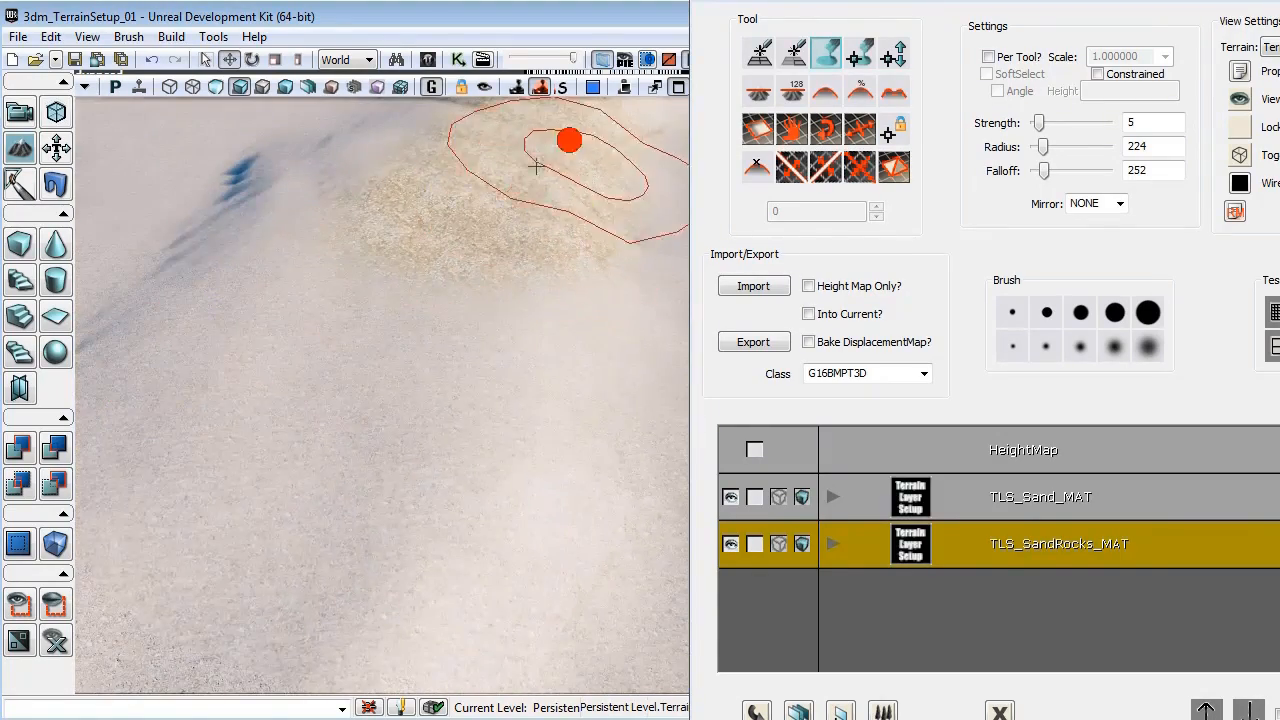
pyautogui.moveTo(423, 406)
pyautogui.keyDown('ctrl'); pyautogui.mouseDown()
pyautogui.moveTo(475, 460)
pyautogui.moveTo(608, 135)
pyautogui.mouseUp(); pyautogui.keyUp('ctrl')
pyautogui.moveTo(570, 150)
pyautogui.mouseDown(button='right')
pyautogui.moveTo(594, 252)
pyautogui.moveTo(726, 151)
pyautogui.moveTo(693, 95)
pyautogui.mouseUp(button='right')
pyautogui.moveTo(186, 449)
pyautogui.keyDown('ctrl'); pyautogui.mouseDown()
pyautogui.moveTo(428, 301)
pyautogui.moveTo(220, 498)
pyautogui.moveTo(526, 294)
pyautogui.moveTo(430, 398)
pyautogui.mouseUp(); pyautogui.keyUp('ctrl')
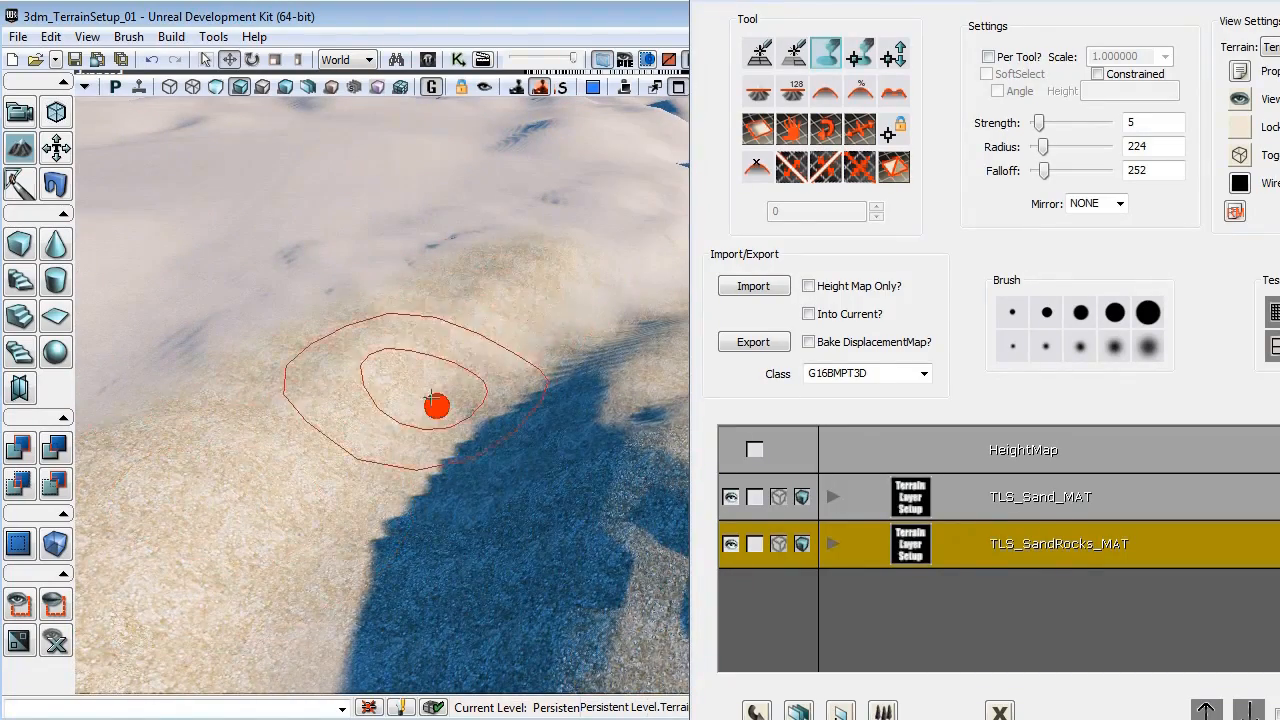
pyautogui.moveTo(430, 398)
pyautogui.mouseDown(button='right')
pyautogui.moveTo(417, 389)
pyautogui.moveTo(454, 700)
pyautogui.moveTo(547, 694)
pyautogui.moveTo(526, 577)
pyautogui.moveTo(462, 566)
pyautogui.mouseUp(button='right')
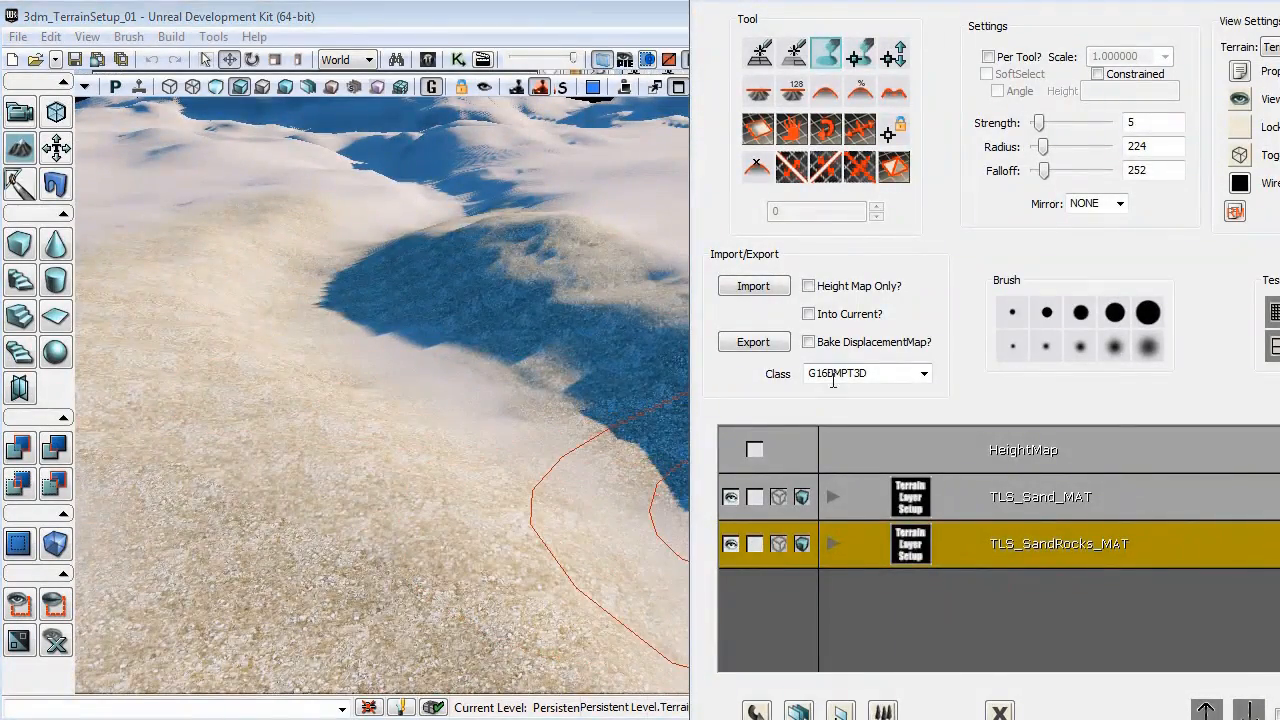
# Try a mapping scale of 8 on the TMAT_SandRocks_MAT terrain material, and settle on 6.
pyautogui.moveTo(898, 20); pyautogui.dragTo(740, 8)
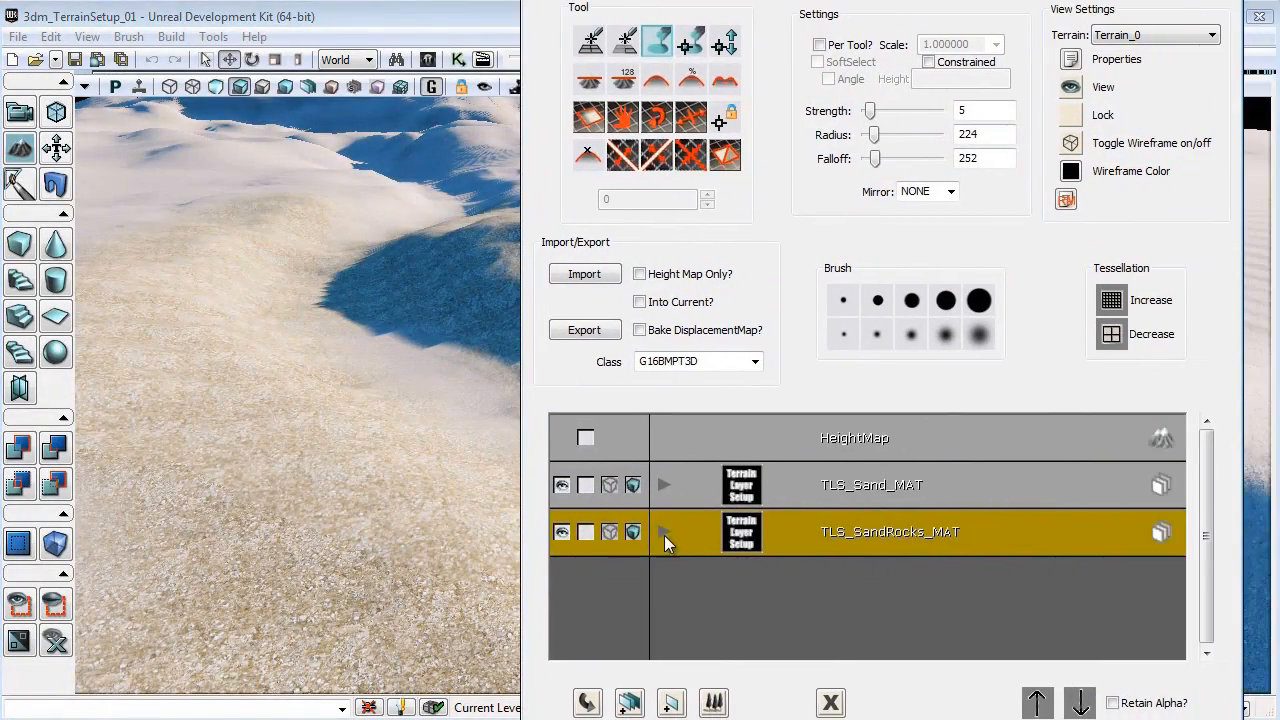
pyautogui.click(664, 533)
pyautogui.click(1160, 578)
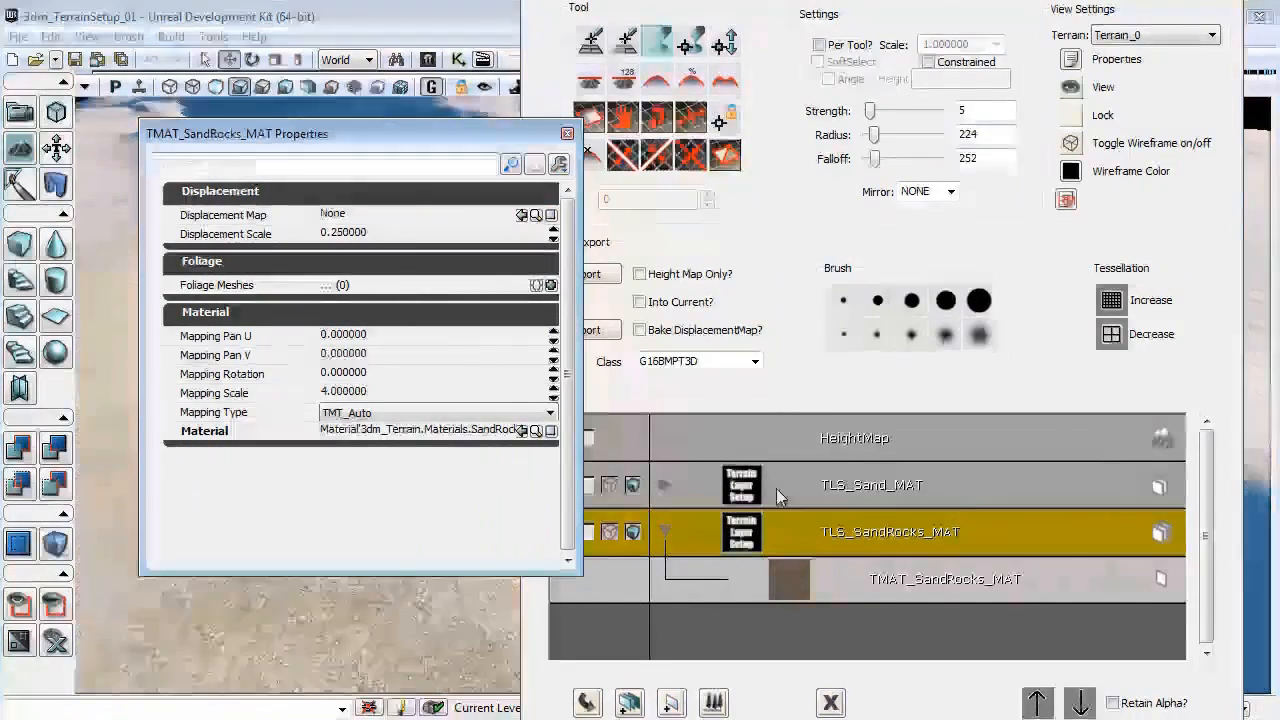
pyautogui.click(380, 386)
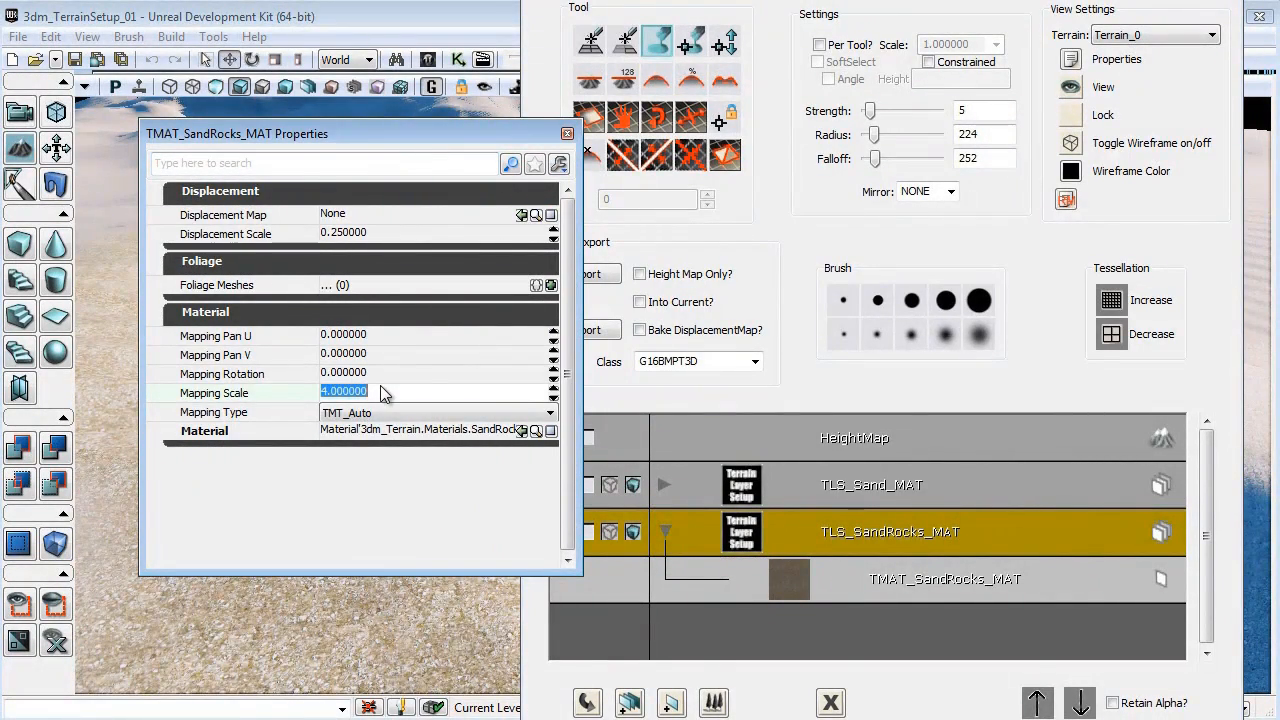
pyautogui.write('8')
pyautogui.press('Return')
pyautogui.click(380, 392)
pyautogui.write('6')
pyautogui.press('Return')
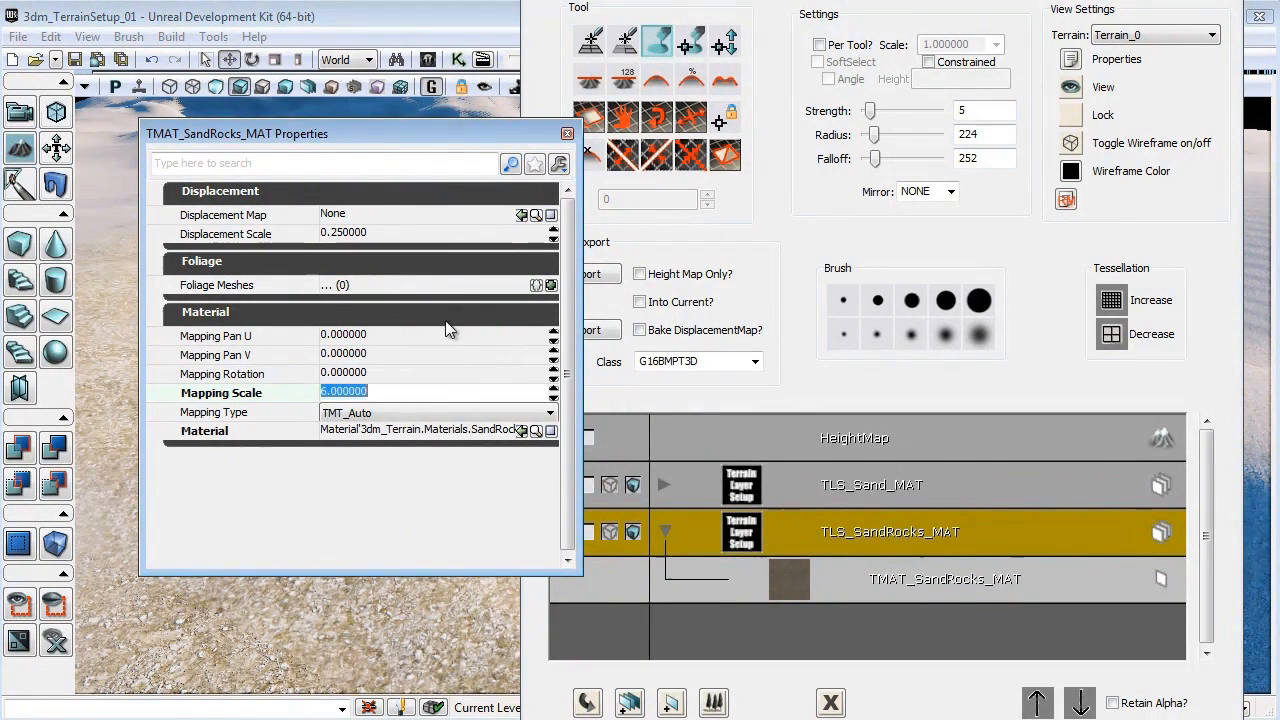
pyautogui.click(567, 134)
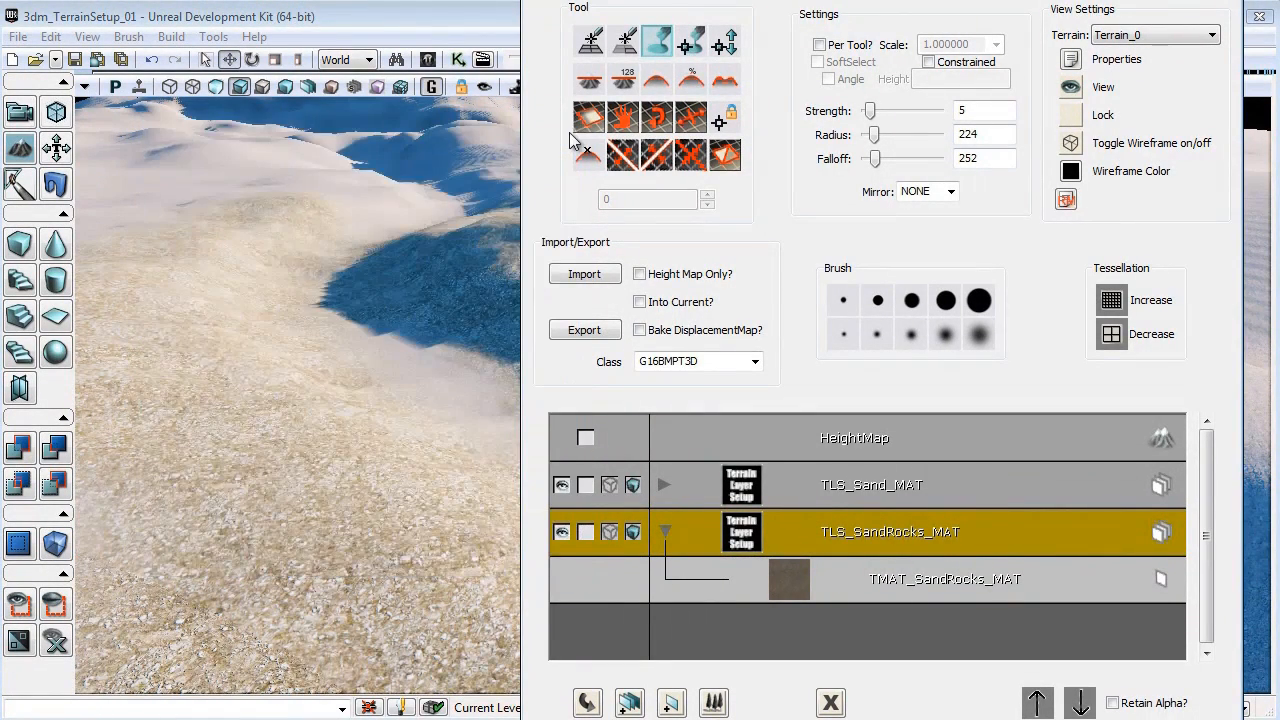
# Hide the TLS_SandRocks_MAT layer to compare the terrain without it, and show the layer again.
pyautogui.moveTo(680, 0); pyautogui.dragTo(836, 4)
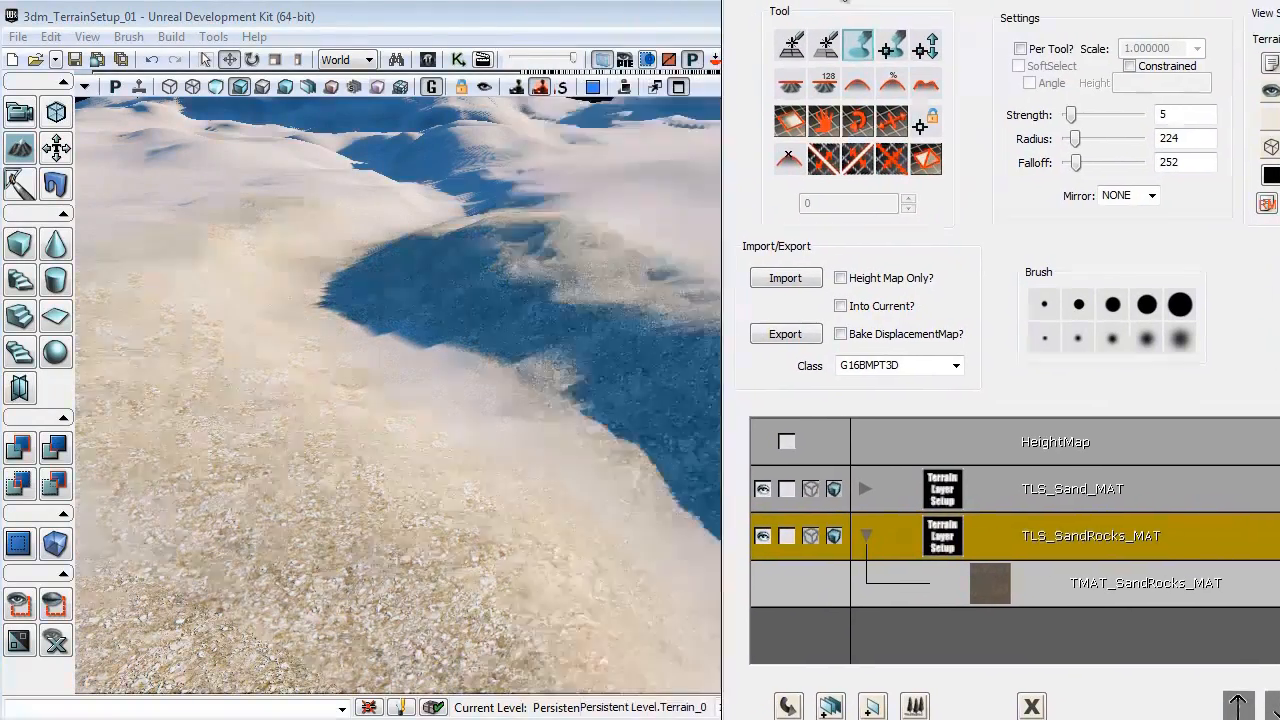
pyautogui.click(763, 536)
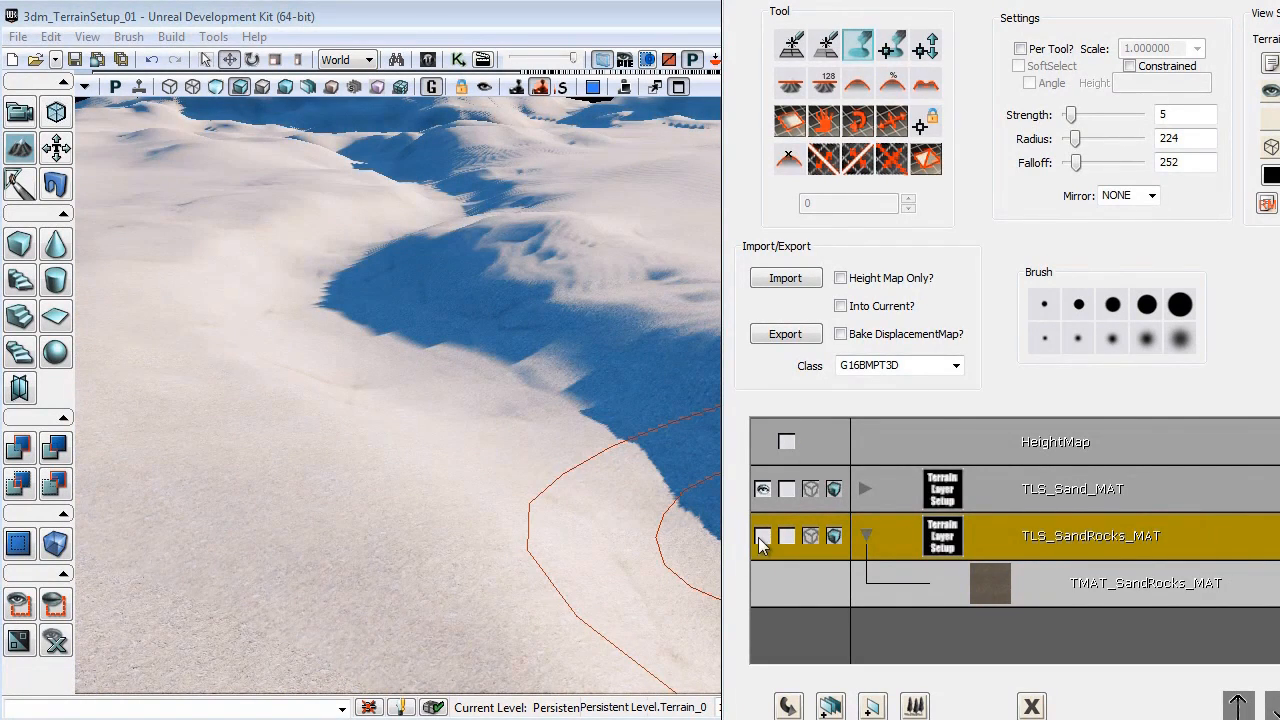
pyautogui.click(762, 540)
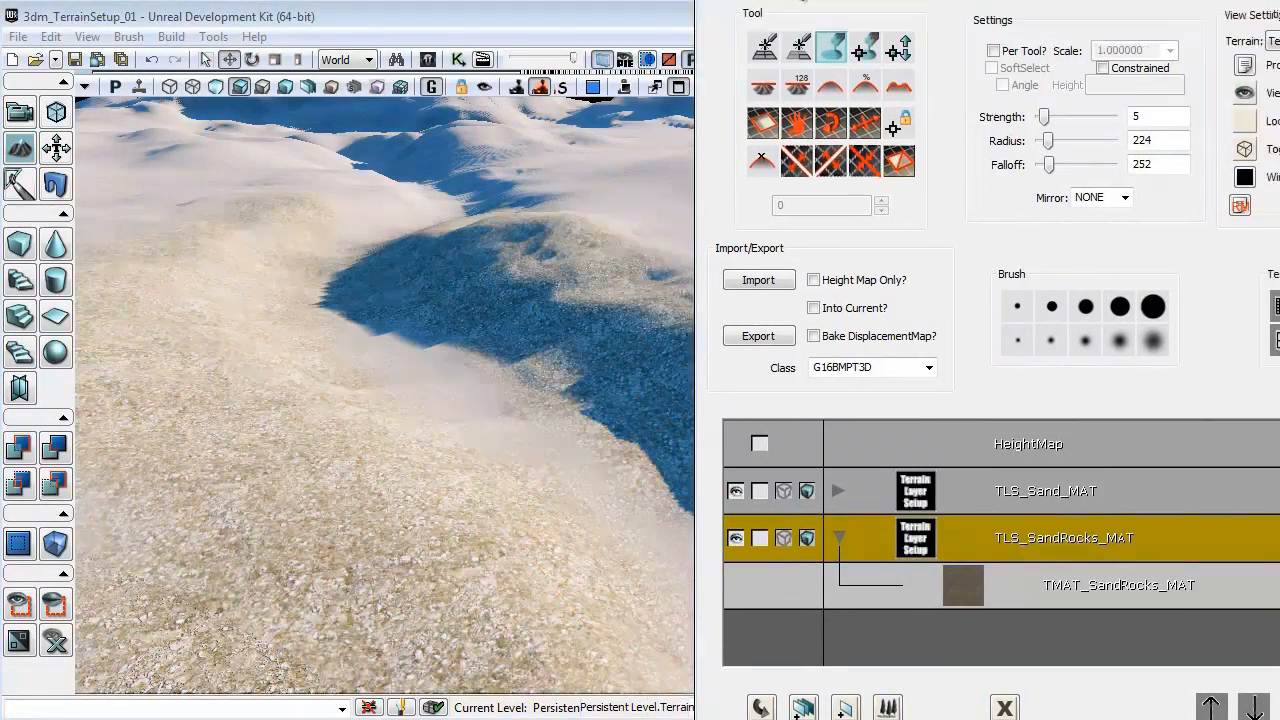
pyautogui.moveTo(803, 0); pyautogui.dragTo(649, 0)
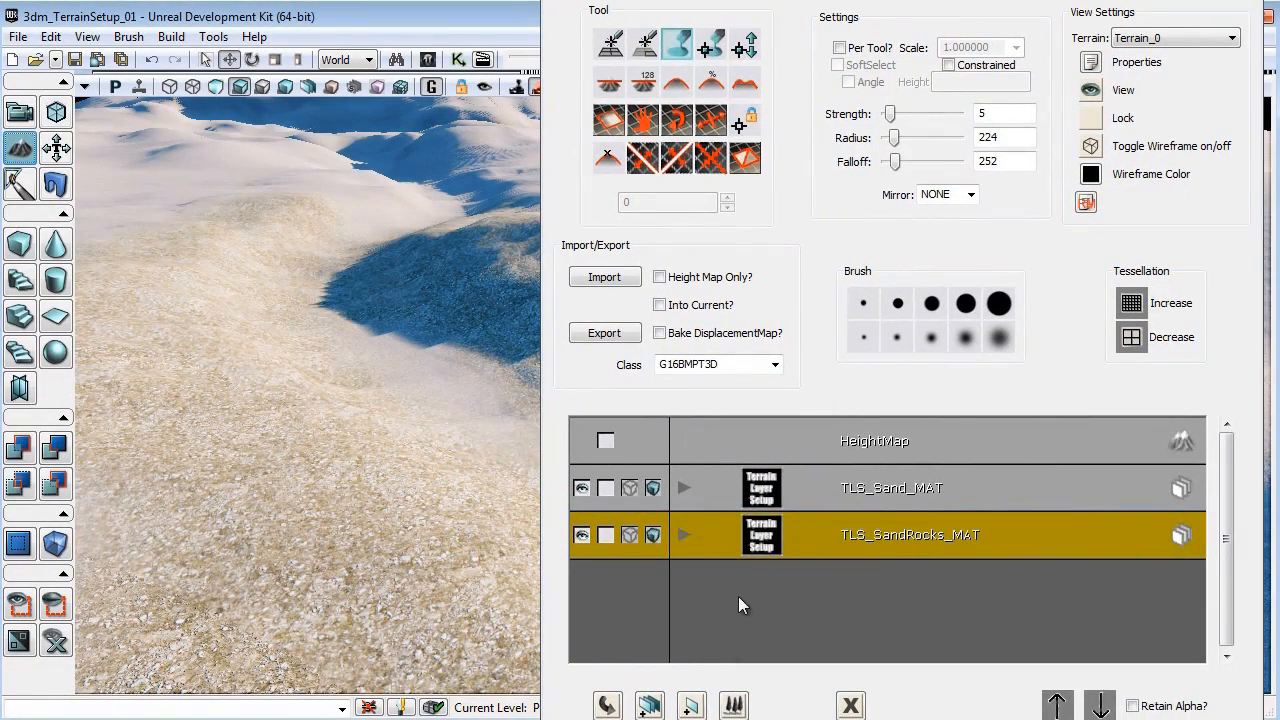
# Create a new auto-created terrain setup layer from the MudCracked_MAT material in the 3dm_Terrain package.
pyautogui.click(426, 62)
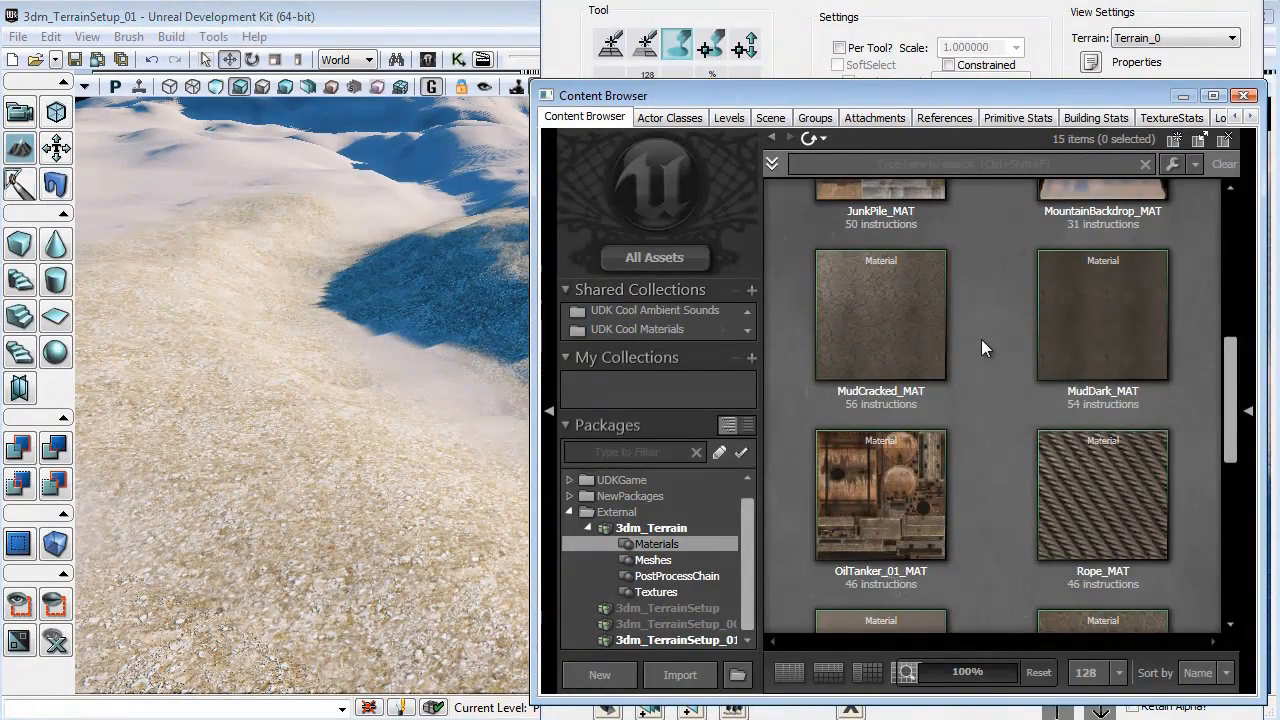
pyautogui.click(859, 369)
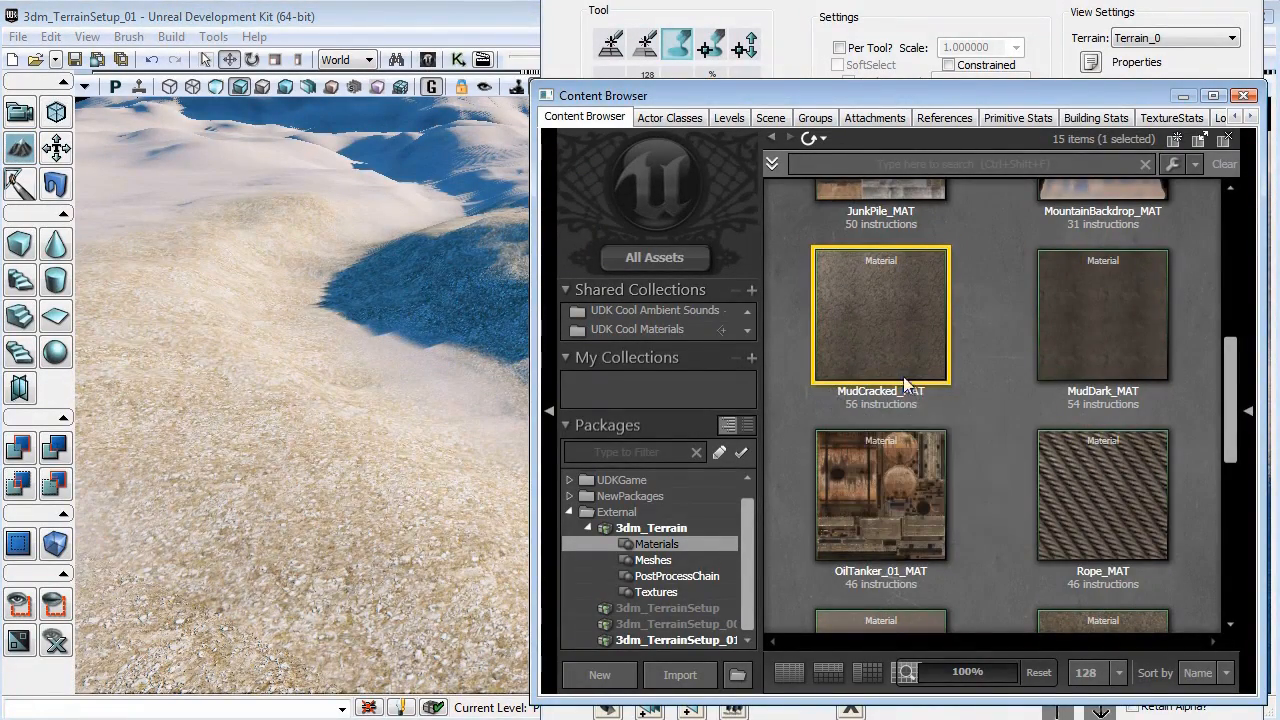
pyautogui.click(1243, 95)
pyautogui.rightClick(857, 600)
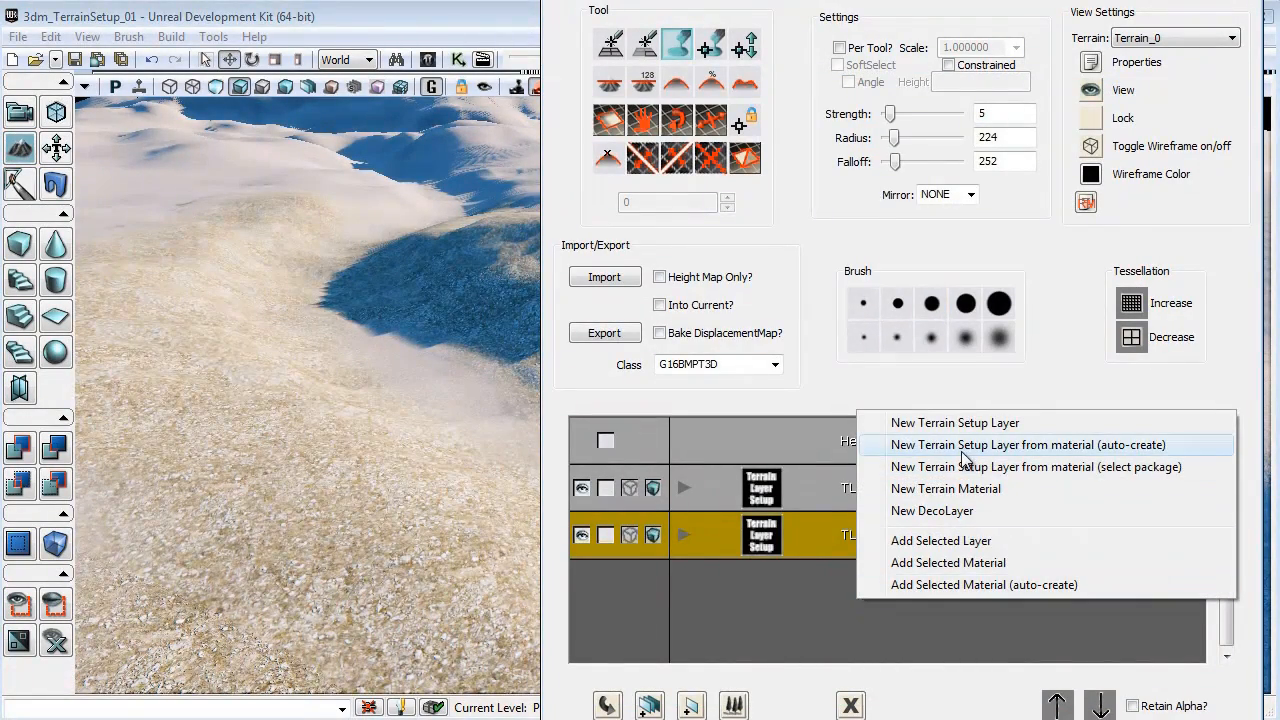
pyautogui.click(970, 449)
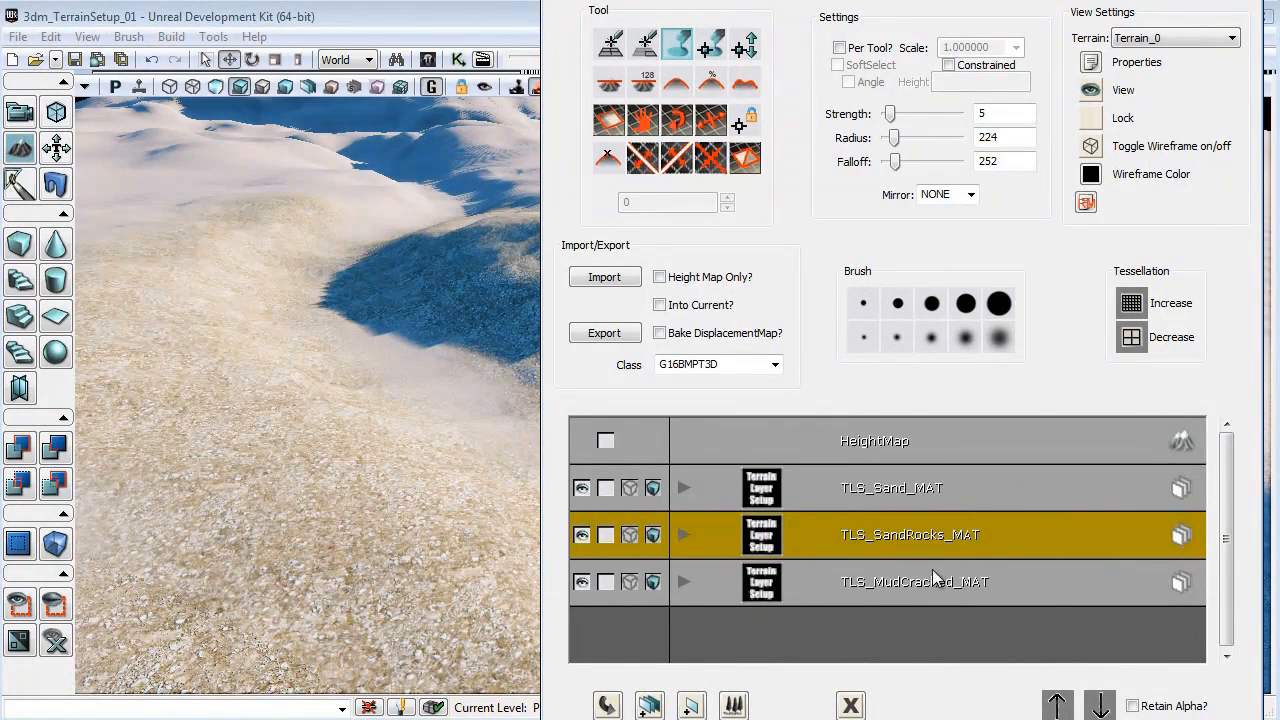
# Fill the slope beside the shaded hollow with TLS_SandRocks_MAT, and paint the TLS_MudCracked_MAT layer over it.
pyautogui.moveTo(470, 522)
pyautogui.mouseDown()
pyautogui.moveTo(459, 526)
pyautogui.moveTo(530, 515)
pyautogui.moveTo(410, 440)
pyautogui.moveTo(334, 543)
pyautogui.moveTo(443, 506)
pyautogui.mouseUp()
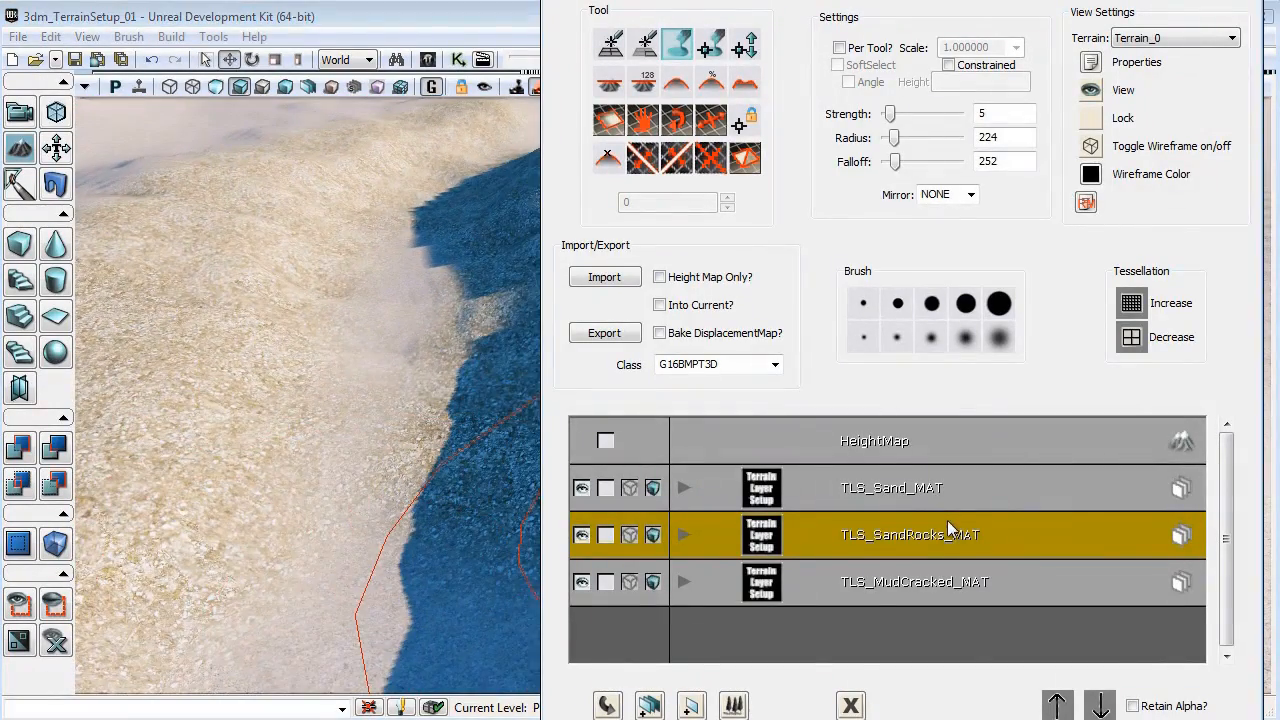
pyautogui.moveTo(359, 494)
pyautogui.keyDown('ctrl'); pyautogui.mouseDown()
pyautogui.moveTo(354, 409)
pyautogui.moveTo(374, 262)
pyautogui.moveTo(358, 477)
pyautogui.moveTo(400, 277)
pyautogui.moveTo(300, 566)
pyautogui.moveTo(340, 520)
pyautogui.mouseUp(); pyautogui.keyUp('ctrl')
pyautogui.click(956, 580)
pyautogui.moveTo(491, 480)
pyautogui.mouseDown()
pyautogui.moveTo(466, 380)
pyautogui.moveTo(406, 331)
pyautogui.moveTo(432, 300)
pyautogui.mouseUp()
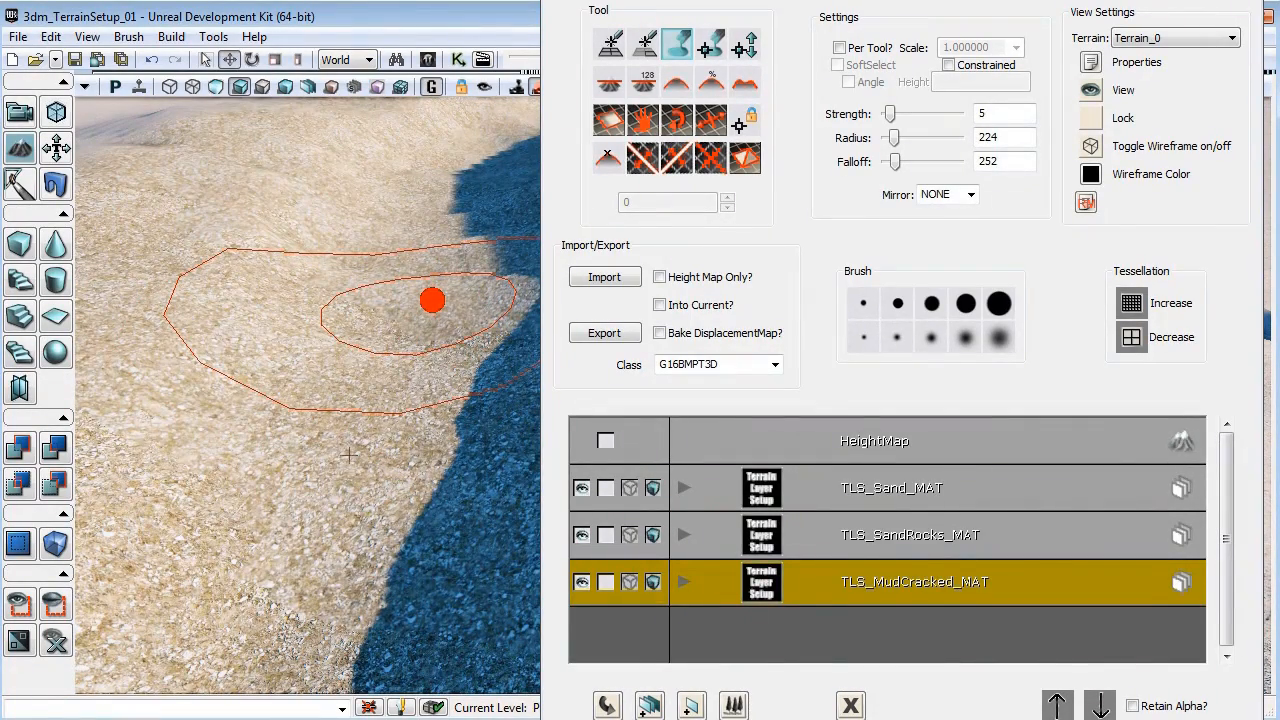
pyautogui.moveTo(349, 455)
pyautogui.keyDown('ctrl'); pyautogui.mouseDown()
pyautogui.moveTo(357, 423)
pyautogui.moveTo(306, 463)
pyautogui.moveTo(386, 291)
pyautogui.moveTo(442, 213)
pyautogui.moveTo(383, 295)
pyautogui.moveTo(357, 423)
pyautogui.moveTo(252, 539)
pyautogui.moveTo(307, 467)
pyautogui.moveTo(323, 486)
pyautogui.moveTo(269, 451)
pyautogui.mouseUp(); pyautogui.keyUp('ctrl')
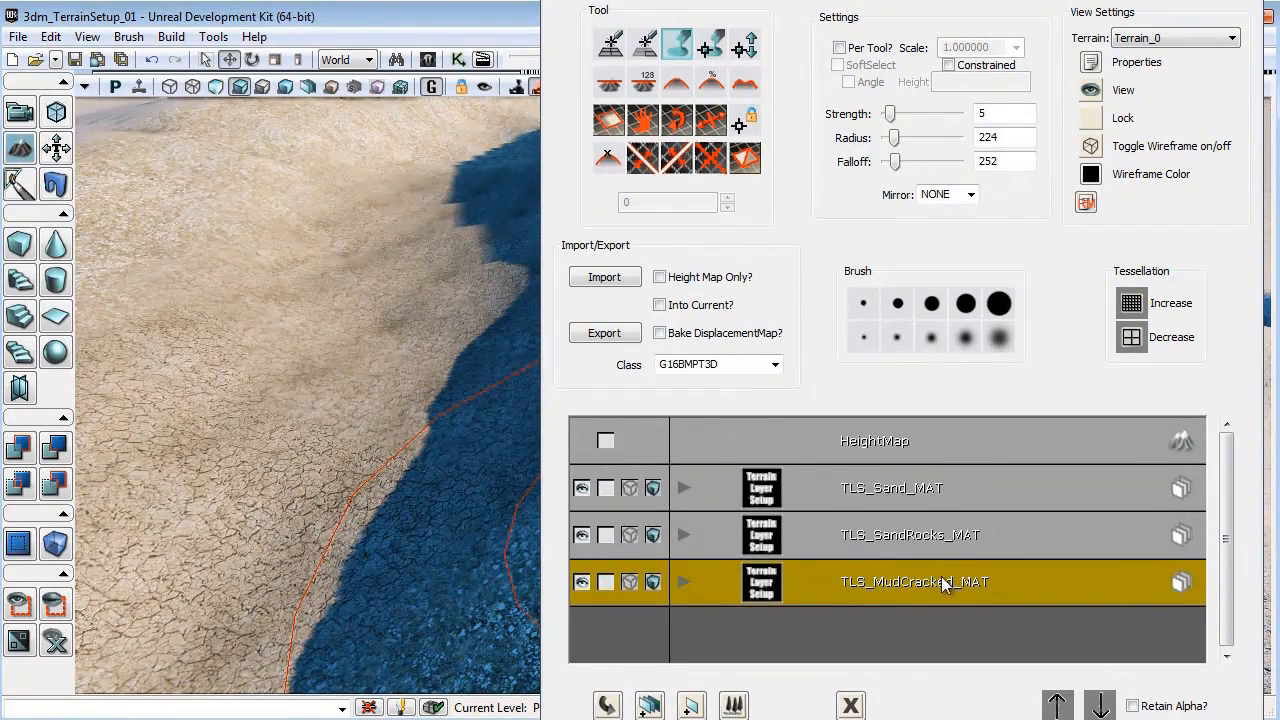
# Erase the TLS_MudCracked_MAT and TLS_SandRocks_MAT paint from the slope, back to the base sand.
pyautogui.moveTo(466, 446); pyautogui.dragTo(449, 463, button='right')
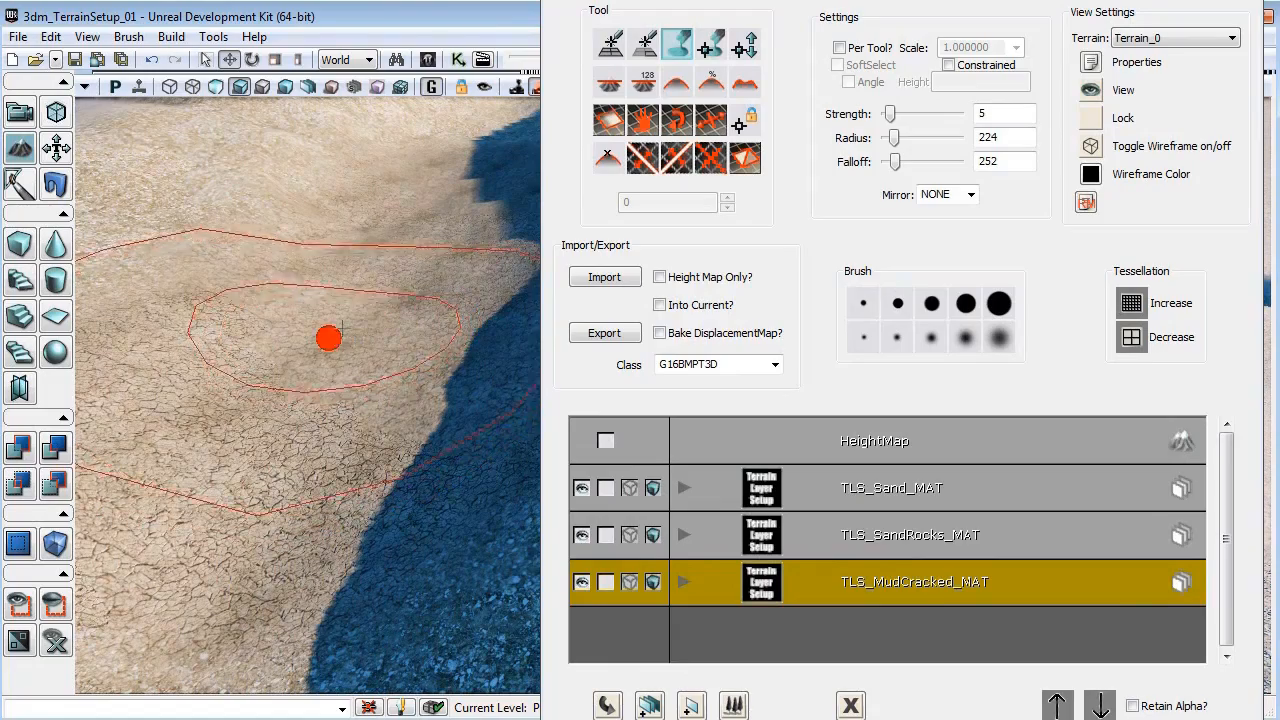
pyautogui.moveTo(342, 328)
pyautogui.keyDown('ctrl'); pyautogui.mouseDown(button='right')
pyautogui.moveTo(346, 381)
pyautogui.moveTo(277, 367)
pyautogui.moveTo(387, 257)
pyautogui.mouseUp(button='right'); pyautogui.keyUp('ctrl')
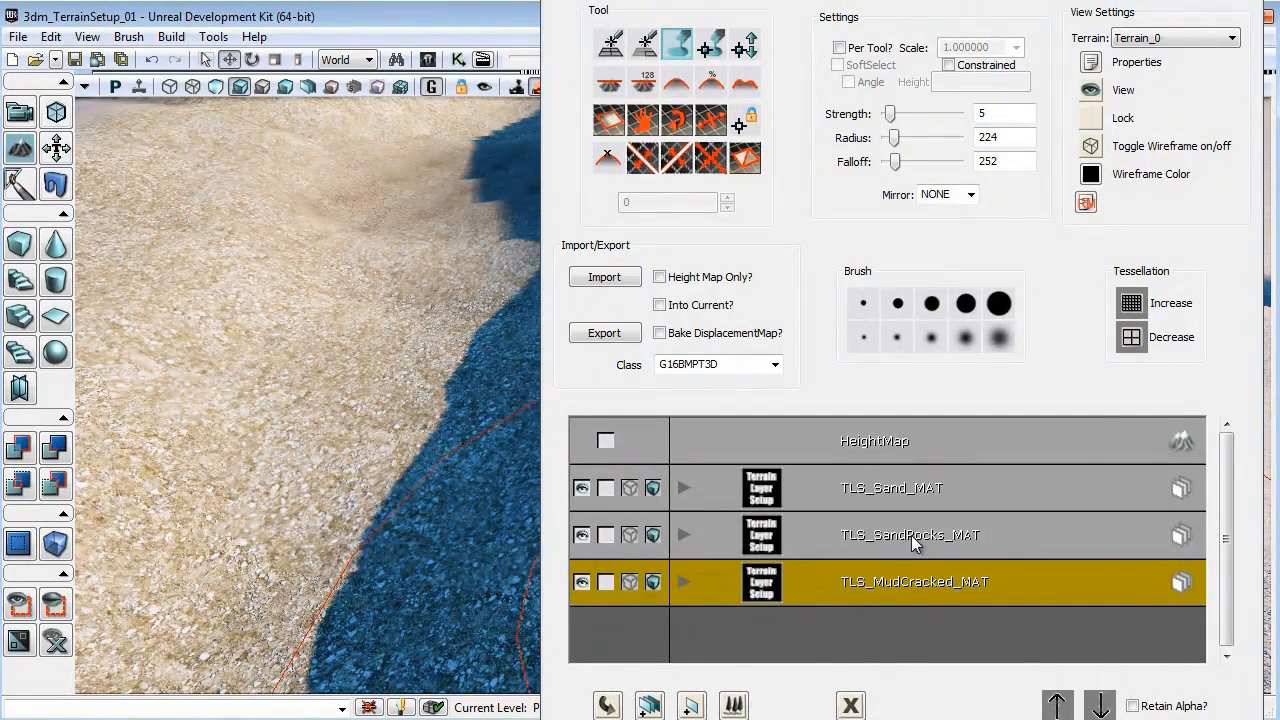
pyautogui.click(833, 534)
pyautogui.moveTo(330, 352)
pyautogui.keyDown('ctrl'); pyautogui.mouseDown(button='right')
pyautogui.moveTo(289, 441)
pyautogui.moveTo(374, 308)
pyautogui.moveTo(438, 508)
pyautogui.mouseUp(button='right'); pyautogui.keyUp('ctrl')
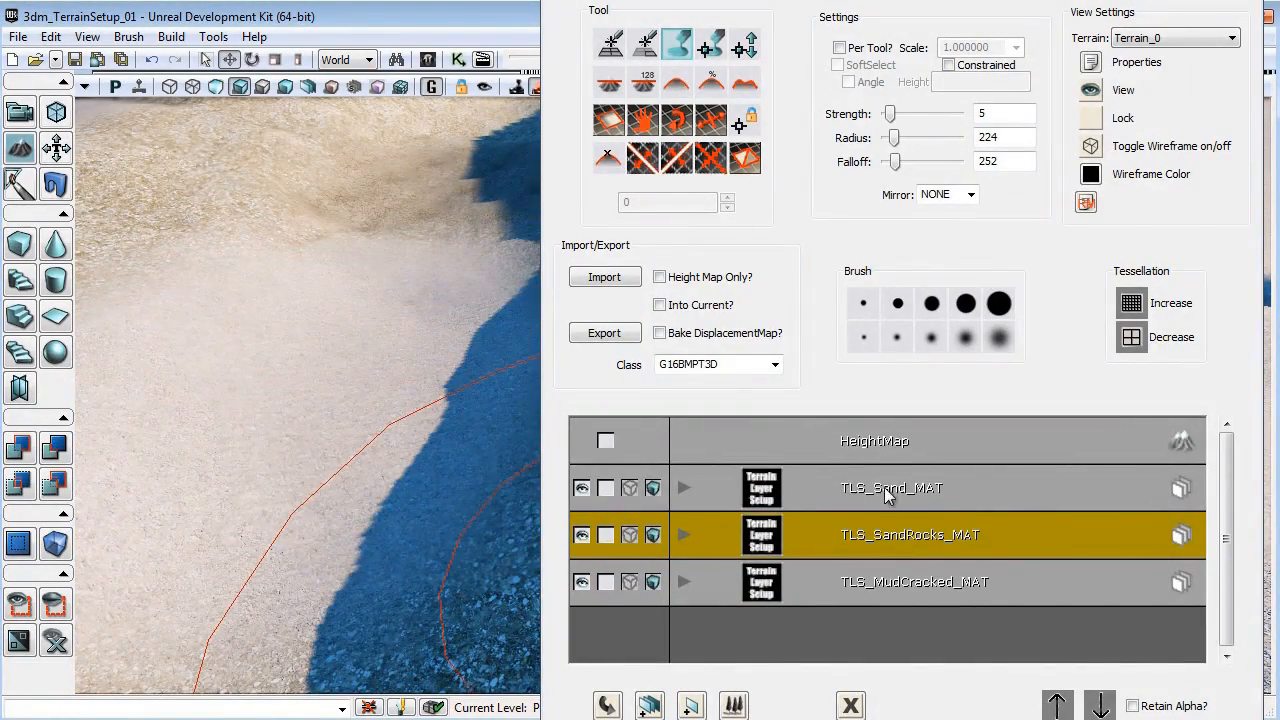
pyautogui.moveTo(444, 422)
pyautogui.mouseDown()
pyautogui.moveTo(403, 443)
pyautogui.moveTo(405, 430)
pyautogui.mouseUp()
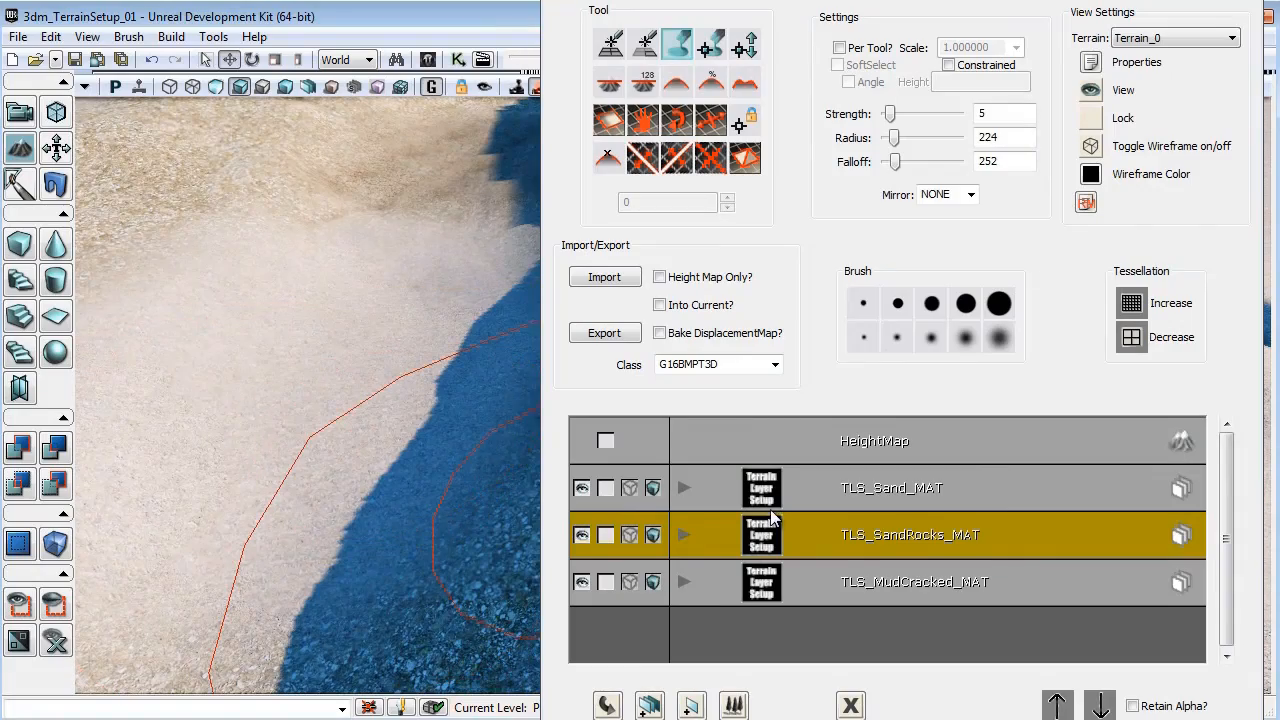
# Paint the TLS_MudCracked_MAT layer back over the slope beside the shaded hollow.
pyautogui.click(848, 580)
pyautogui.moveTo(390, 362)
pyautogui.keyDown('ctrl'); pyautogui.mouseDown()
pyautogui.moveTo(277, 357)
pyautogui.moveTo(366, 270)
pyautogui.moveTo(220, 411)
pyautogui.moveTo(251, 391)
pyautogui.moveTo(391, 394)
pyautogui.moveTo(369, 437)
pyautogui.moveTo(514, 431)
pyautogui.moveTo(423, 420)
pyautogui.moveTo(354, 431)
pyautogui.moveTo(343, 393)
pyautogui.moveTo(508, 217)
pyautogui.moveTo(377, 380)
pyautogui.moveTo(397, 434)
pyautogui.moveTo(313, 422)
pyautogui.moveTo(586, 357)
pyautogui.moveTo(243, 110)
pyautogui.moveTo(160, 114)
pyautogui.moveTo(86, 157)
pyautogui.mouseUp(); pyautogui.keyUp('ctrl')
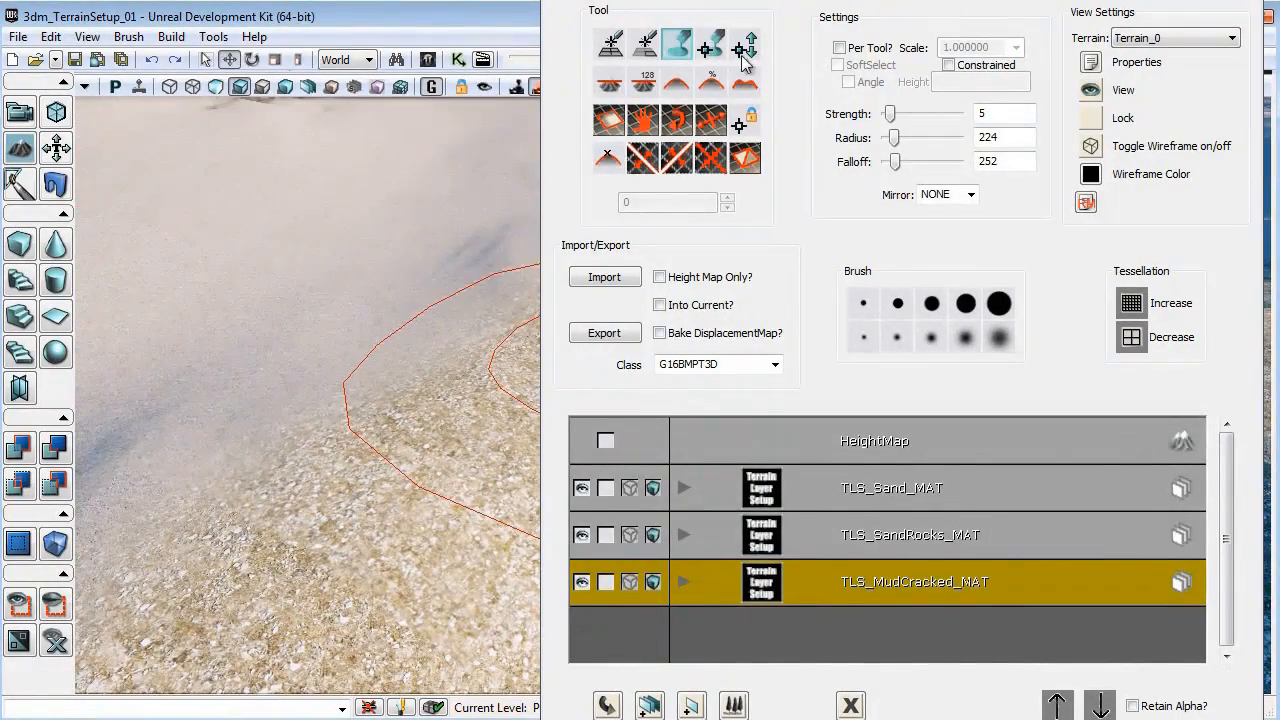
# Apply the Noise tool to the TLS_MudCracked_MAT layer on an unpainted stretch of sand.
pyautogui.moveTo(410, 409); pyautogui.dragTo(430, 262)
pyautogui.click(745, 86)
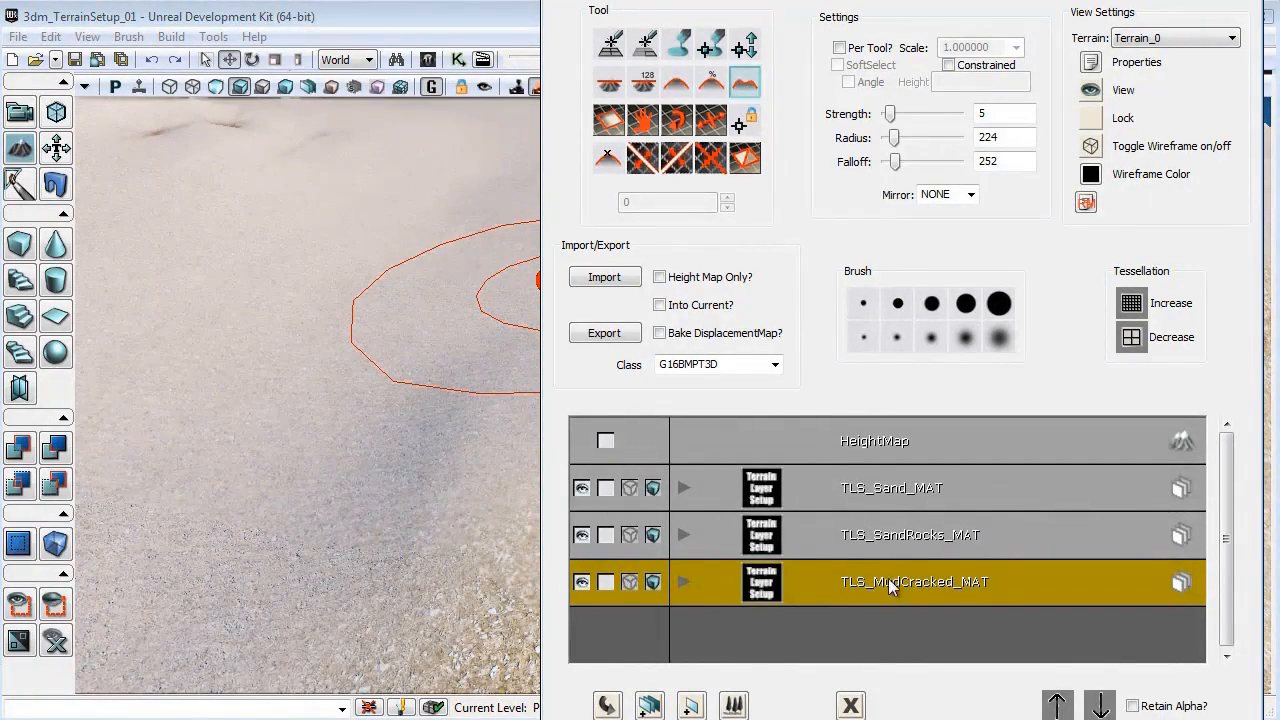
pyautogui.moveTo(365, 437); pyautogui.dragTo(406, 351)
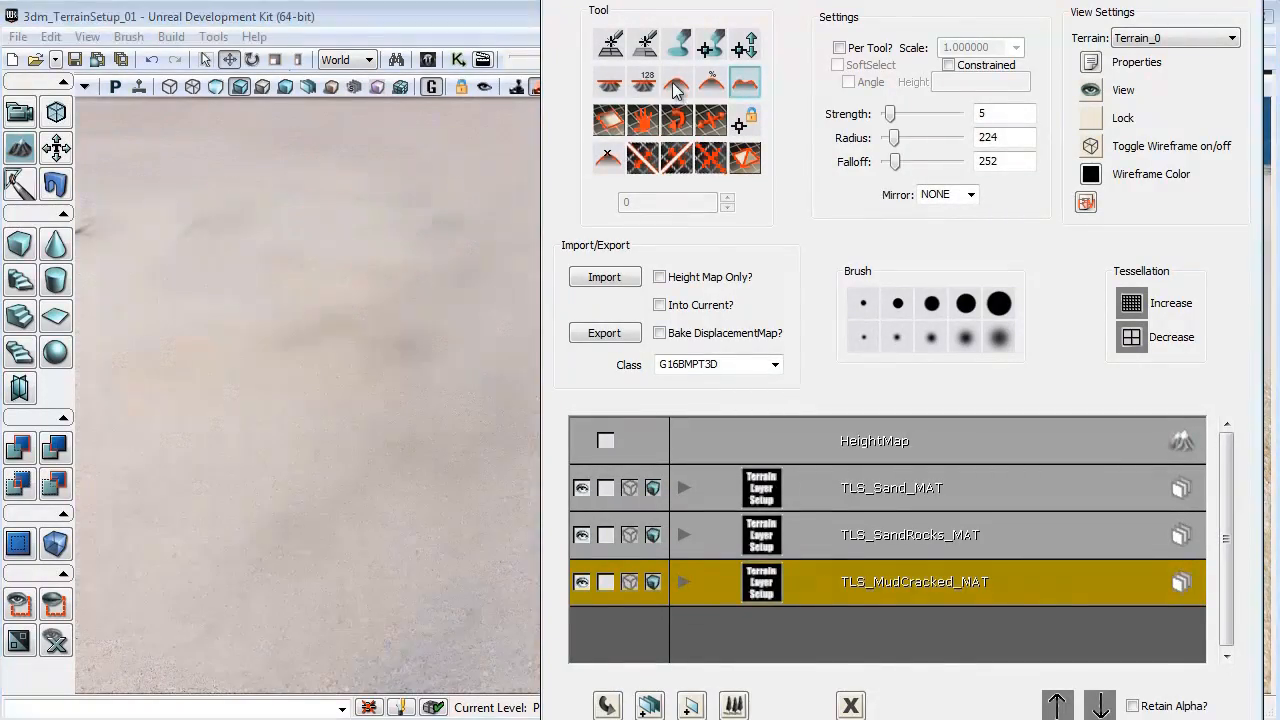
# Use the Smooth tool at strength 89 on the TLS_MudCracked_MAT layer around the painted slope.
pyautogui.moveTo(393, 345)
pyautogui.mouseDown()
pyautogui.moveTo(823, 409)
pyautogui.moveTo(966, 449)
pyautogui.moveTo(766, 671)
pyautogui.mouseUp()
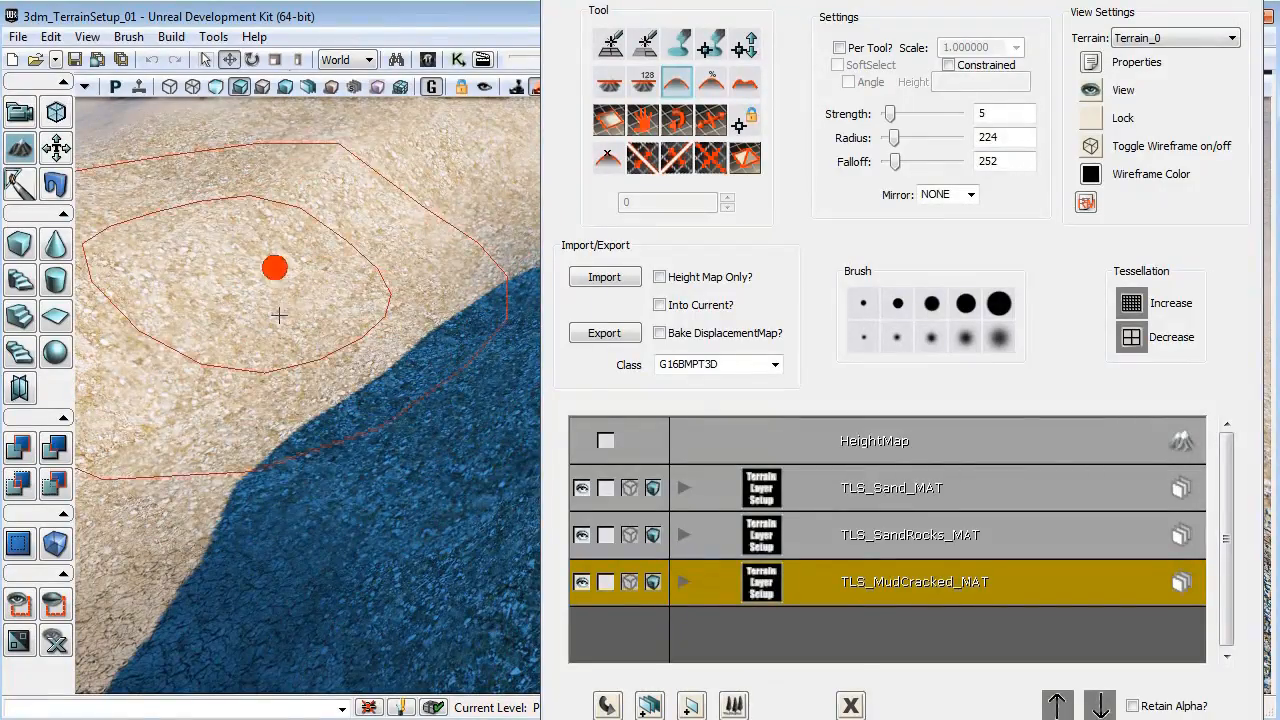
pyautogui.moveTo(890, 116); pyautogui.dragTo(946, 116)
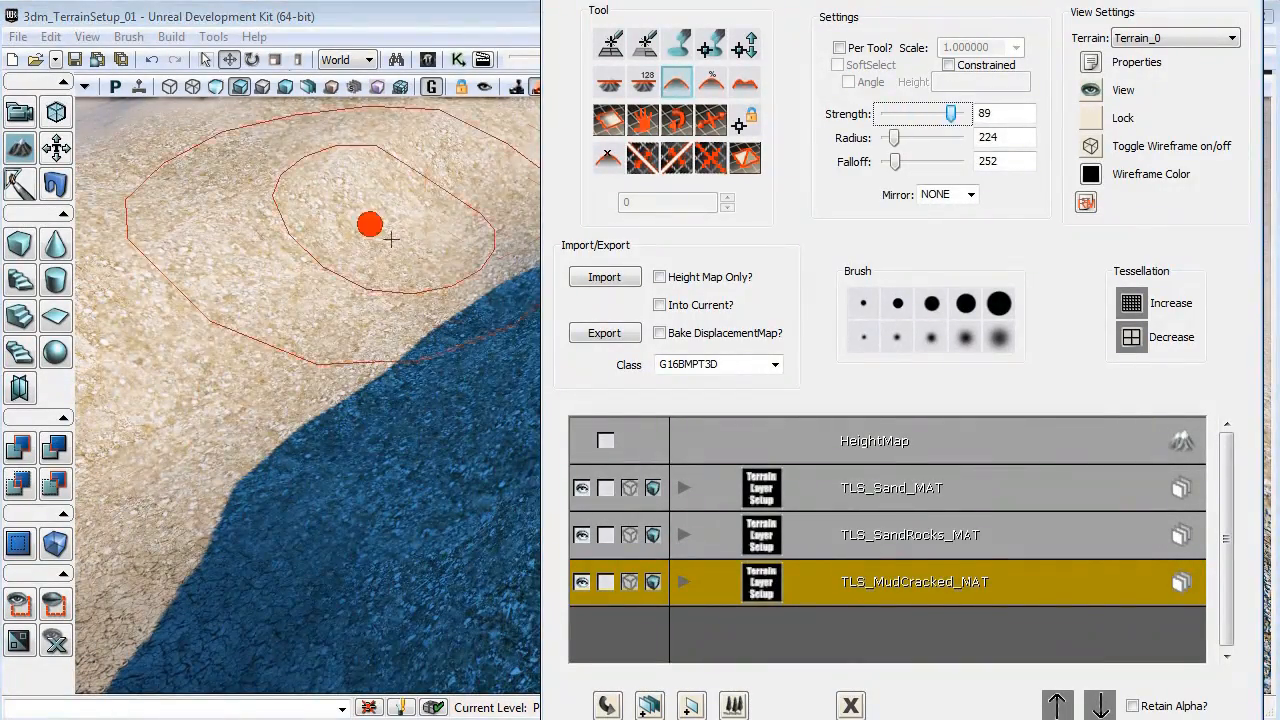
pyautogui.moveTo(391, 239); pyautogui.dragTo(527, 406, button='right')
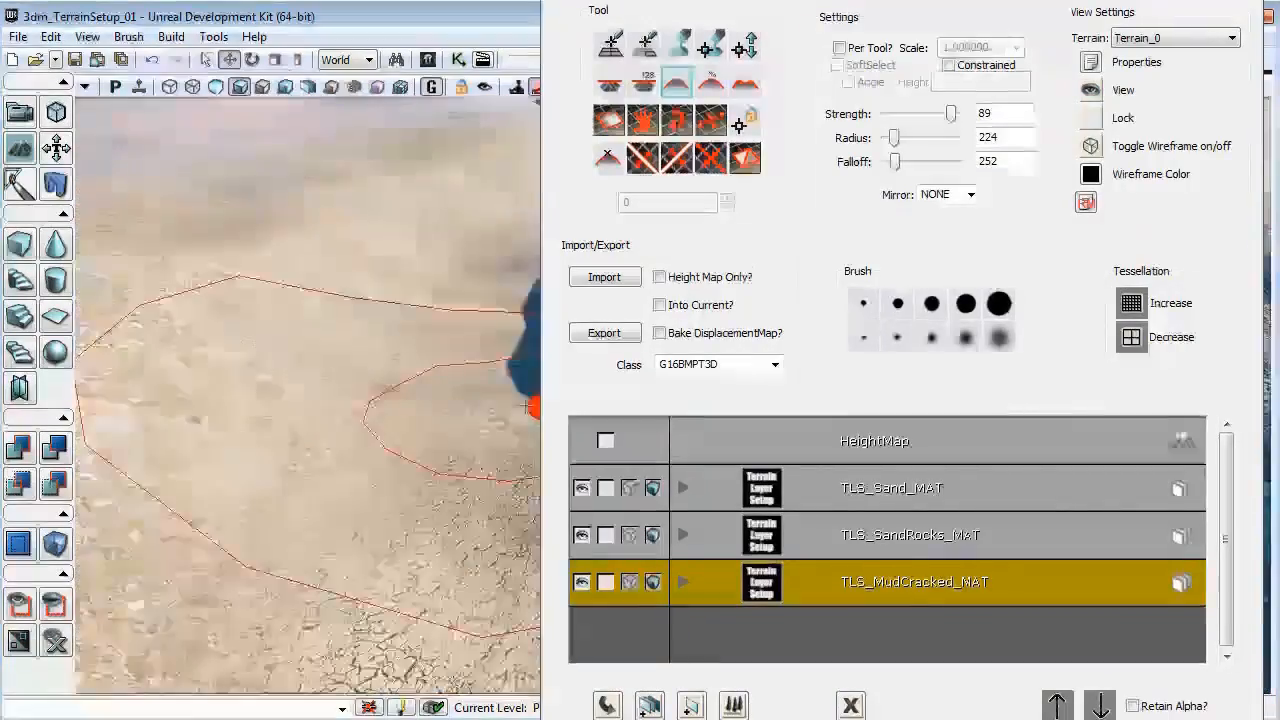
pyautogui.moveTo(527, 406)
pyautogui.mouseDown()
pyautogui.moveTo(590, 440)
pyautogui.moveTo(260, 426)
pyautogui.mouseUp()
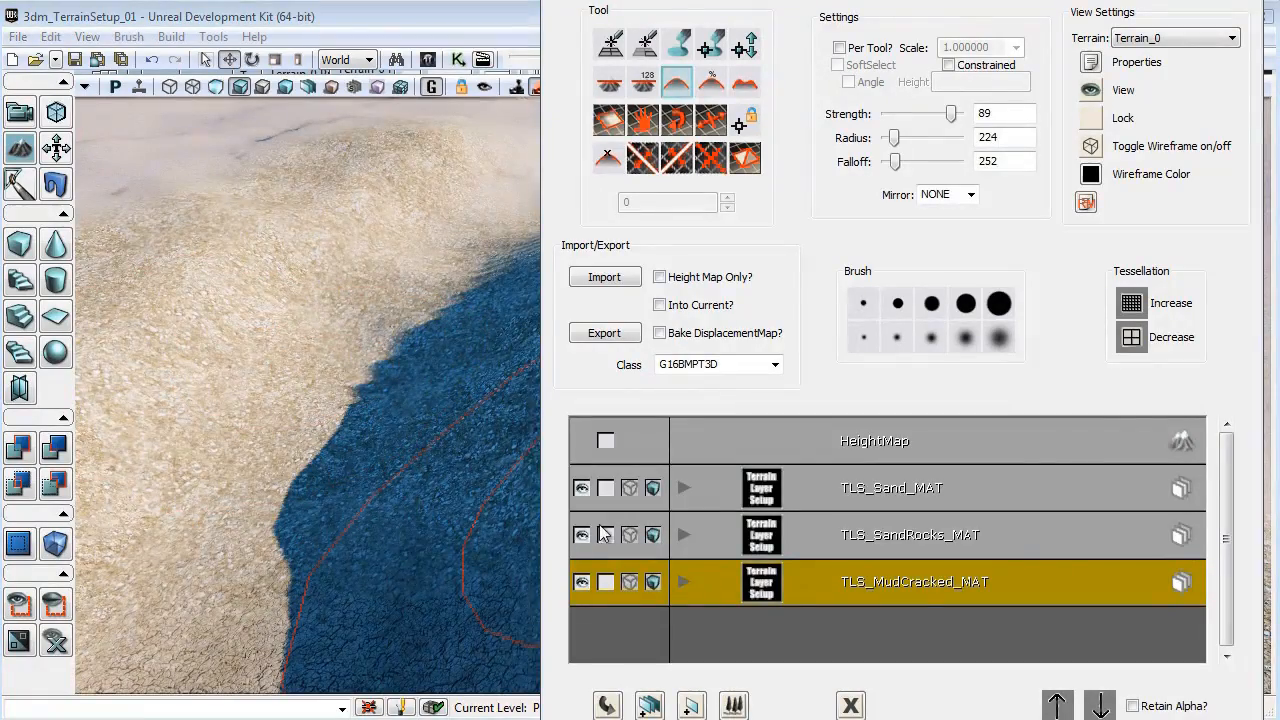
# Enable specular in the Lighting properties of Terrain_0.
pyautogui.moveTo(423, 488); pyautogui.dragTo(400, 460, button='right')
pyautogui.moveTo(400, 460); pyautogui.dragTo(458, 662)
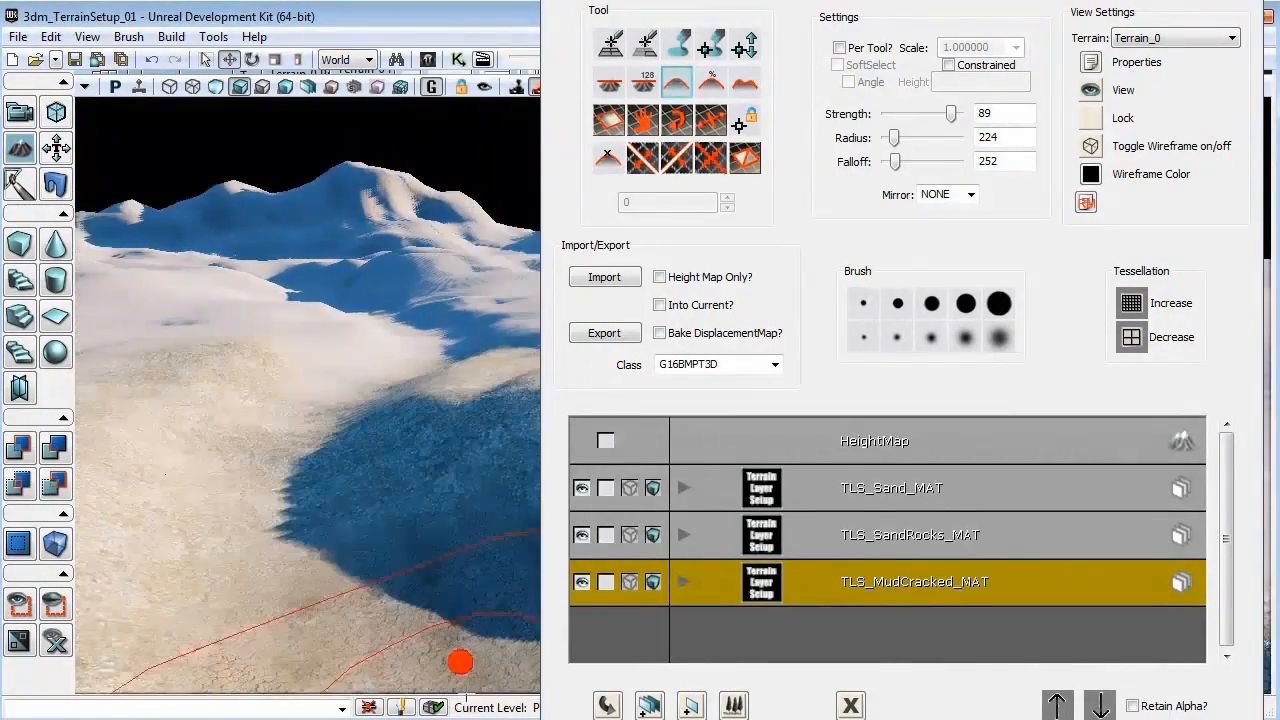
pyautogui.moveTo(453, 671)
pyautogui.mouseDown(button='right')
pyautogui.moveTo(514, 690)
pyautogui.moveTo(566, 678)
pyautogui.moveTo(645, 690)
pyautogui.moveTo(560, 677)
pyautogui.moveTo(567, 668)
pyautogui.moveTo(536, 651)
pyautogui.mouseUp(button='right')
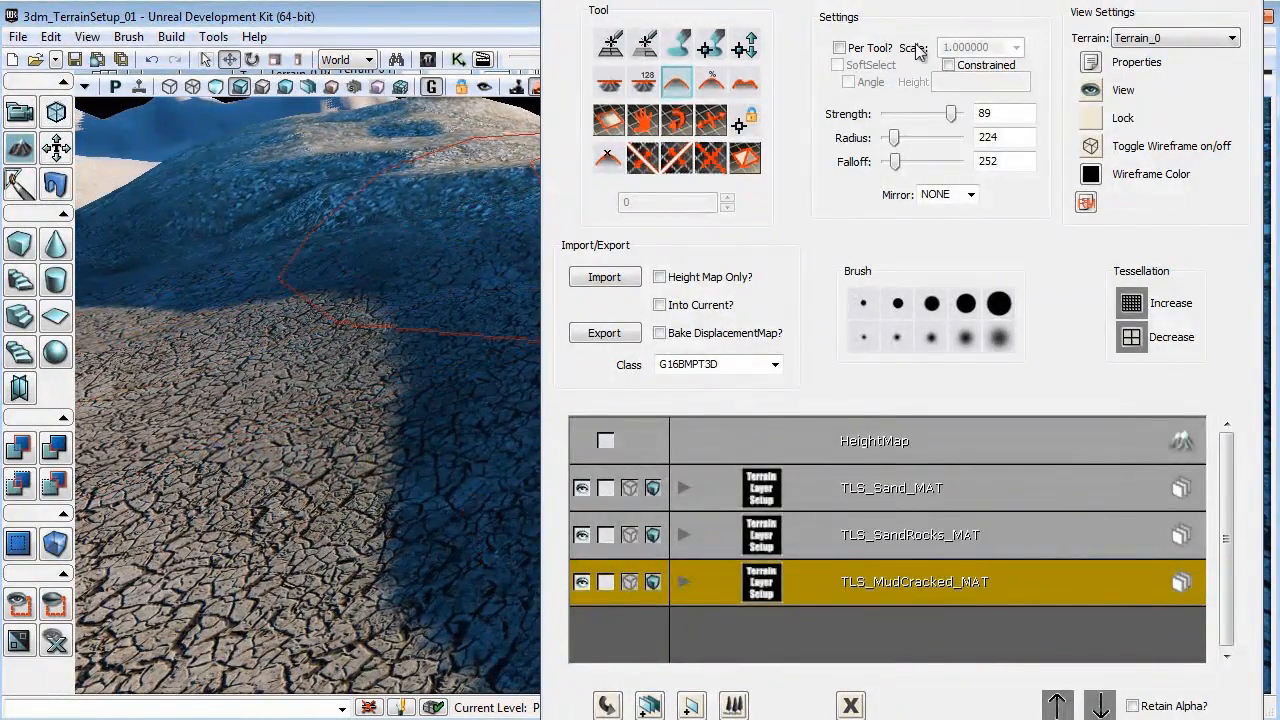
pyautogui.click(1090, 63)
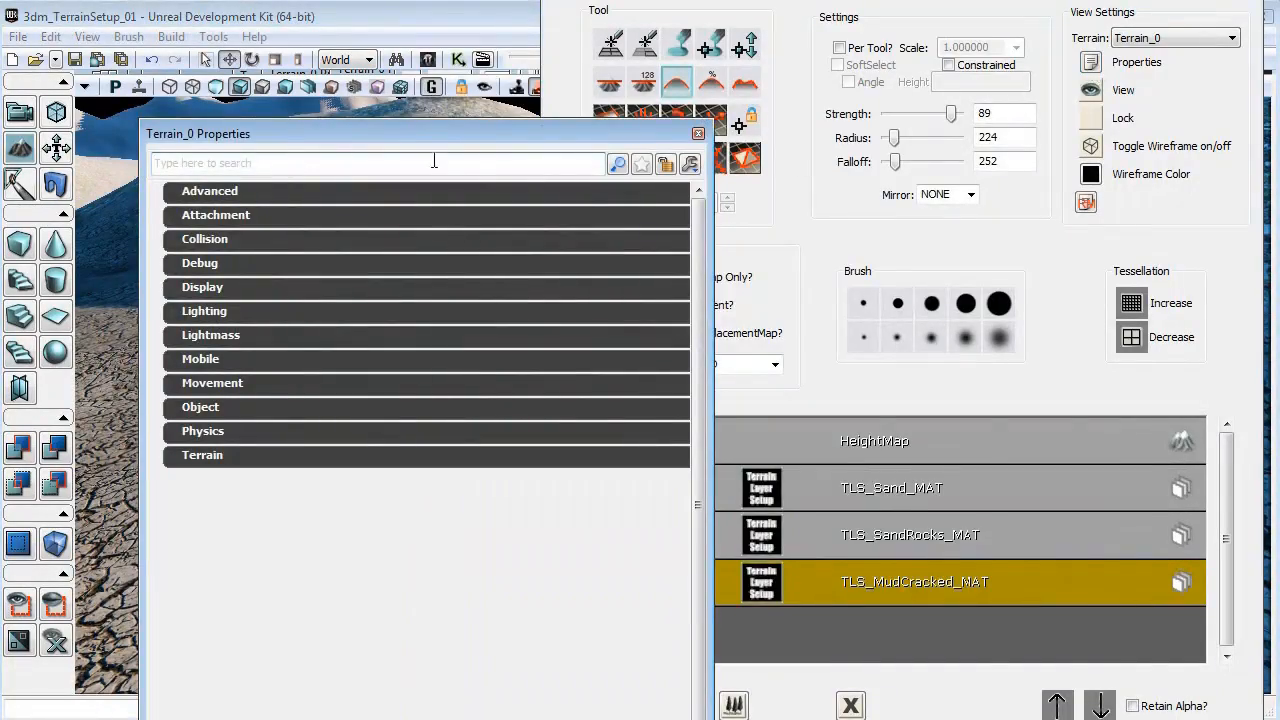
pyautogui.moveTo(470, 131); pyautogui.dragTo(857, 62)
pyautogui.click(645, 204)
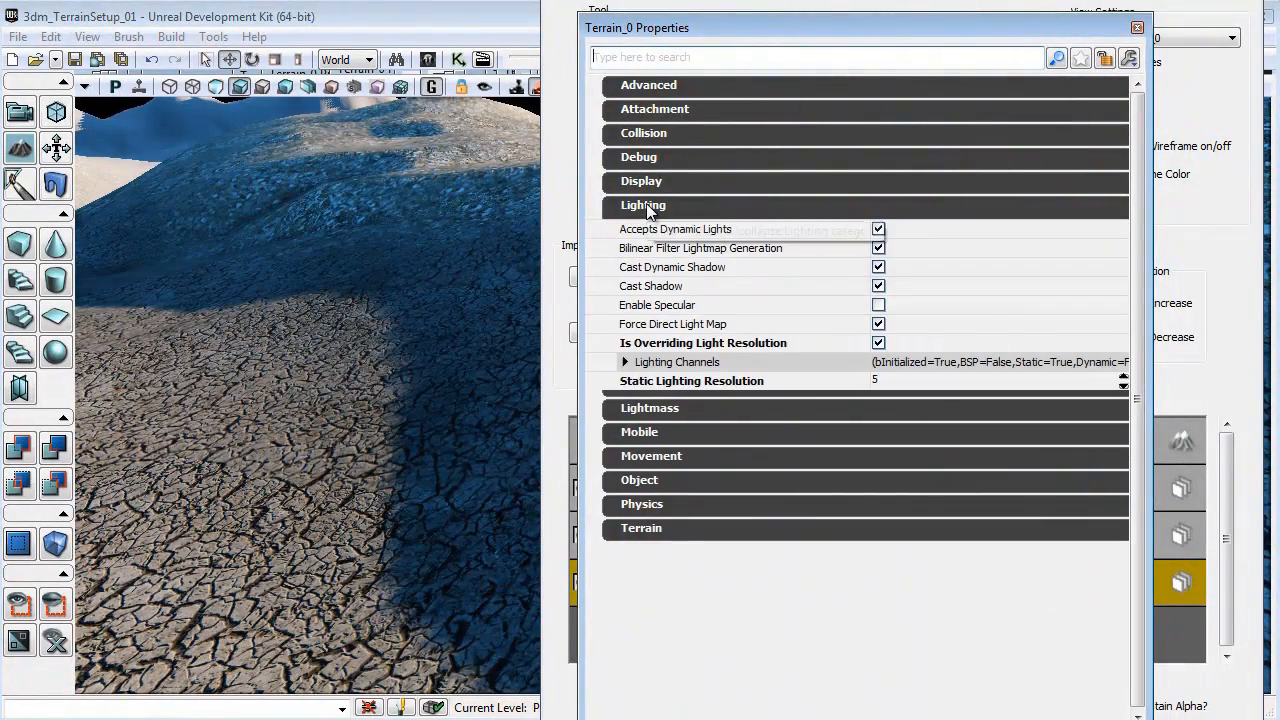
pyautogui.click(879, 305)
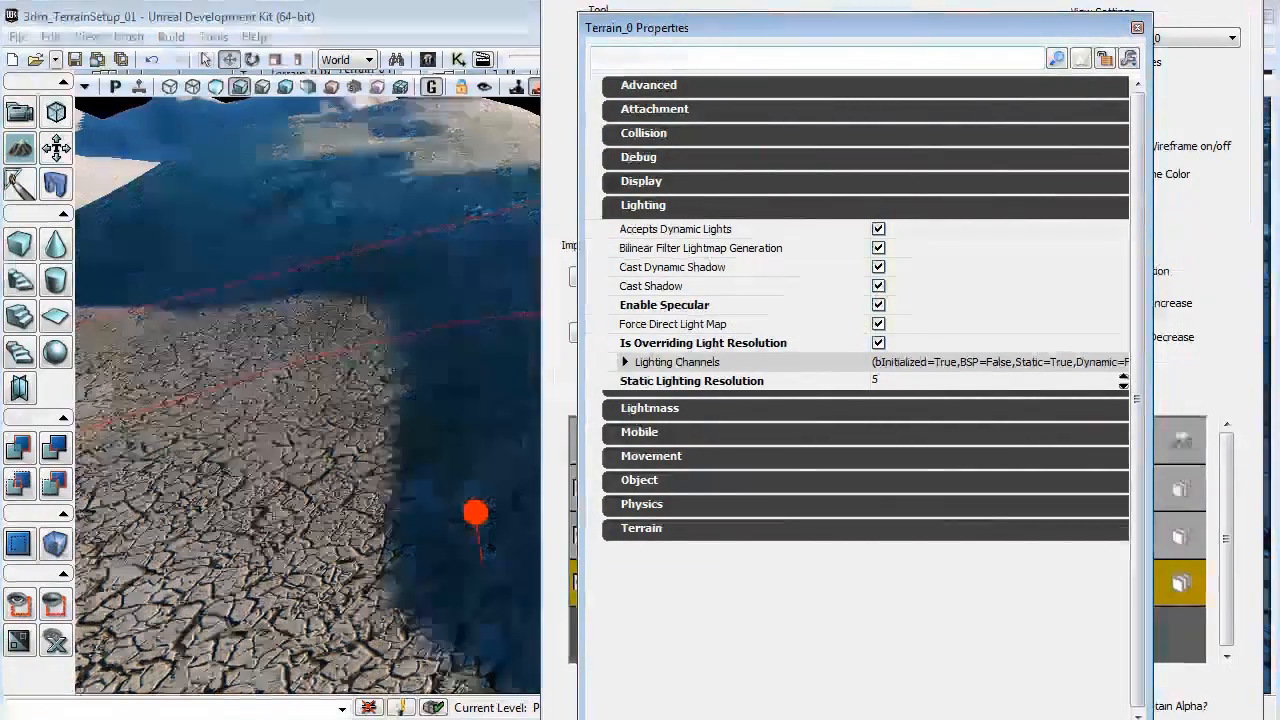
# Examine the specular response of the cracked-mud ground along the sunlit and shaded slope from several angles.
pyautogui.moveTo(310, 400)
pyautogui.mouseDown(button='right')
pyautogui.moveTo(290, 455)
pyautogui.moveTo(295, 440)
pyautogui.mouseUp(button='right')
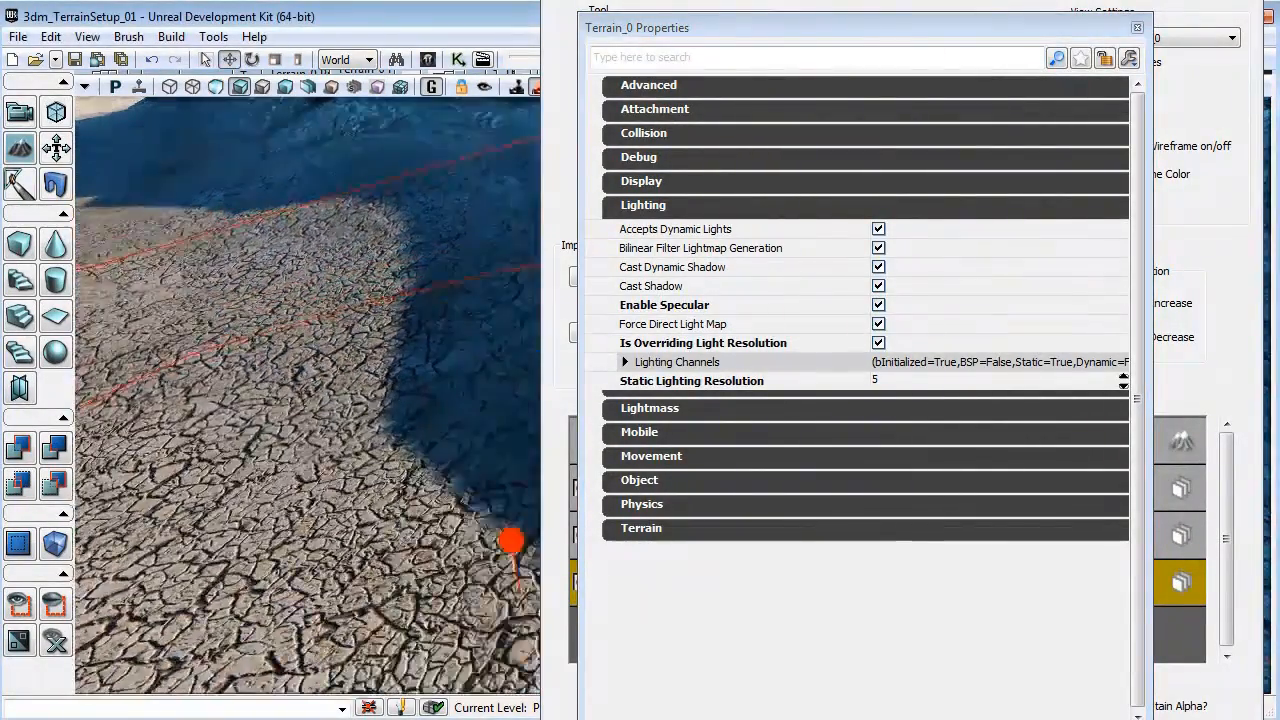
pyautogui.moveTo(385, 490); pyautogui.dragTo(396, 466, button='right')
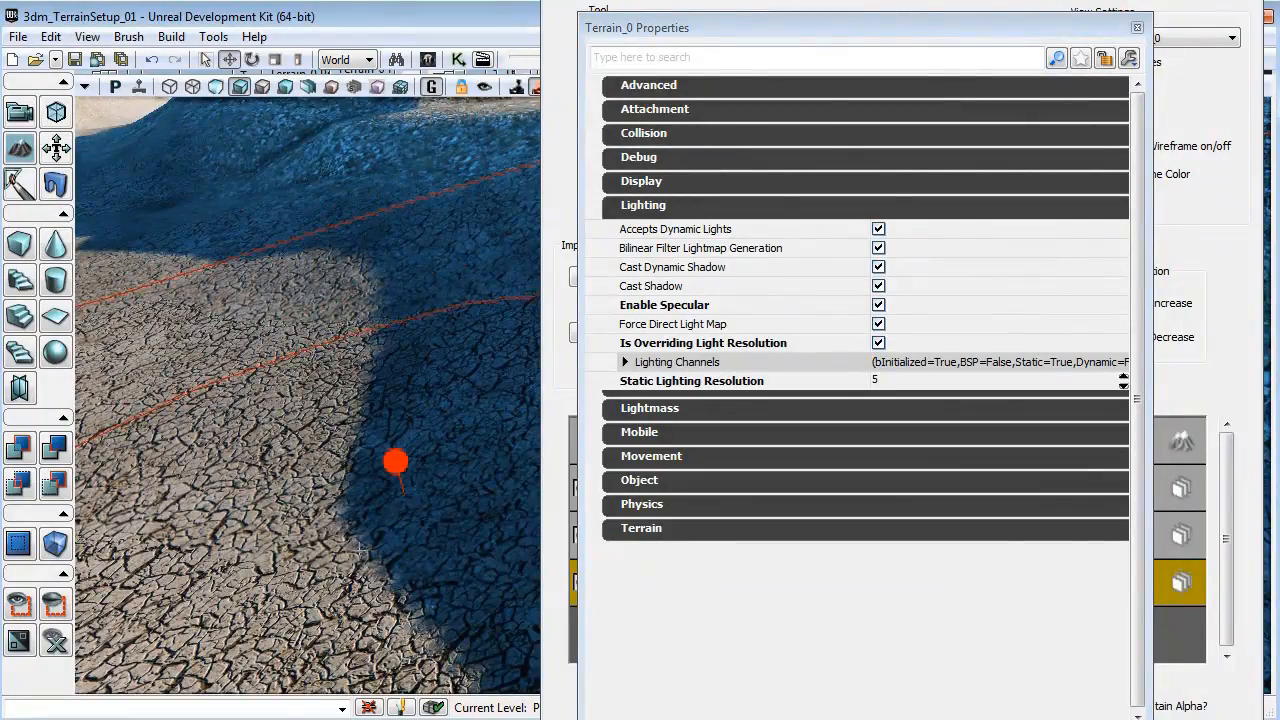
pyautogui.moveTo(366, 557)
pyautogui.mouseDown(button='right')
pyautogui.moveTo(377, 526)
pyautogui.moveTo(372, 540)
pyautogui.moveTo(384, 540)
pyautogui.moveTo(358, 545)
pyautogui.moveTo(393, 566)
pyautogui.mouseUp(button='right')
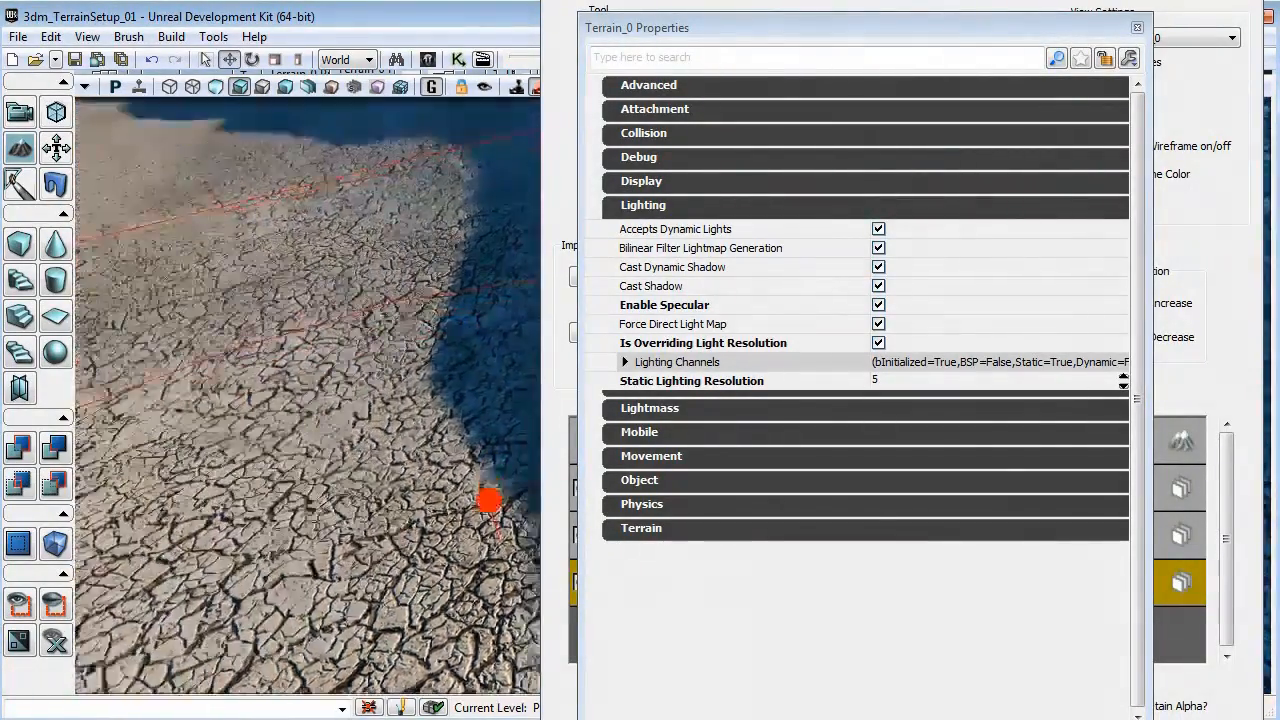
pyautogui.moveTo(364, 591)
pyautogui.mouseDown(button='right')
pyautogui.moveTo(327, 635)
pyautogui.moveTo(408, 577)
pyautogui.mouseUp(button='right')
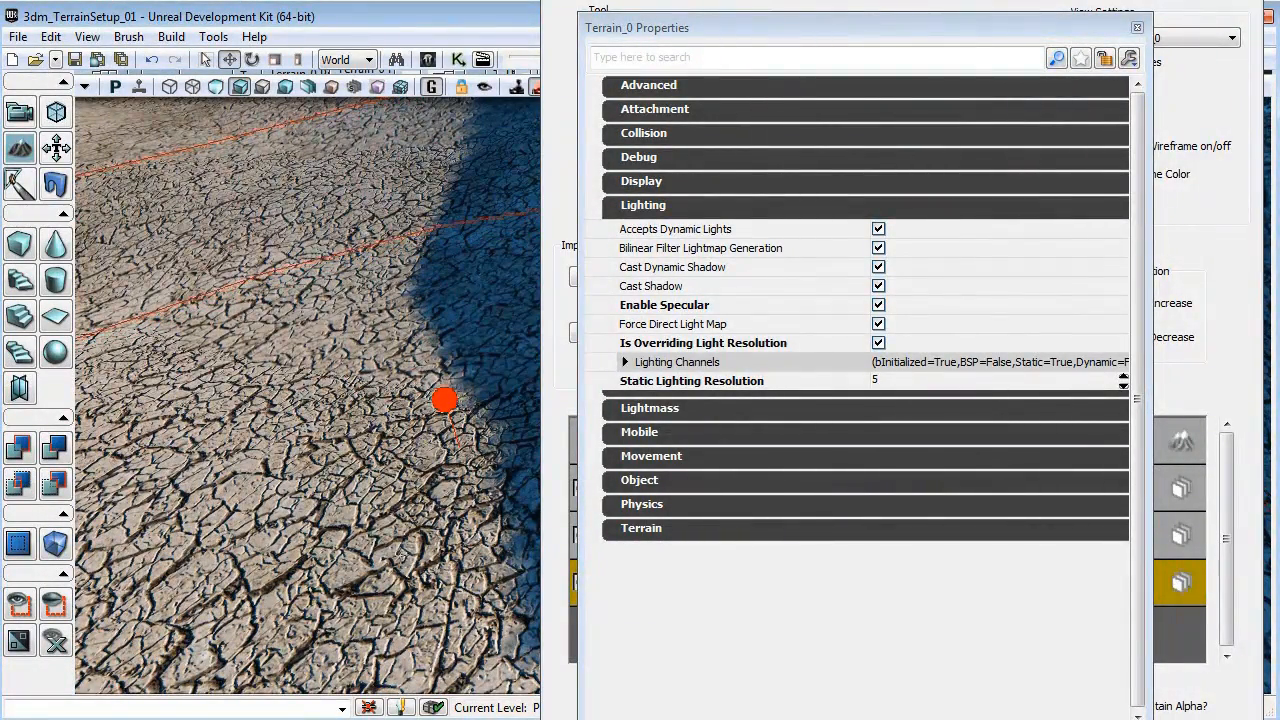
pyautogui.moveTo(408, 577)
pyautogui.mouseDown(button='right')
pyautogui.moveTo(449, 488)
pyautogui.moveTo(420, 430)
pyautogui.mouseUp(button='right')
pyautogui.moveTo(406, 597); pyautogui.dragTo(456, 490, button='right')
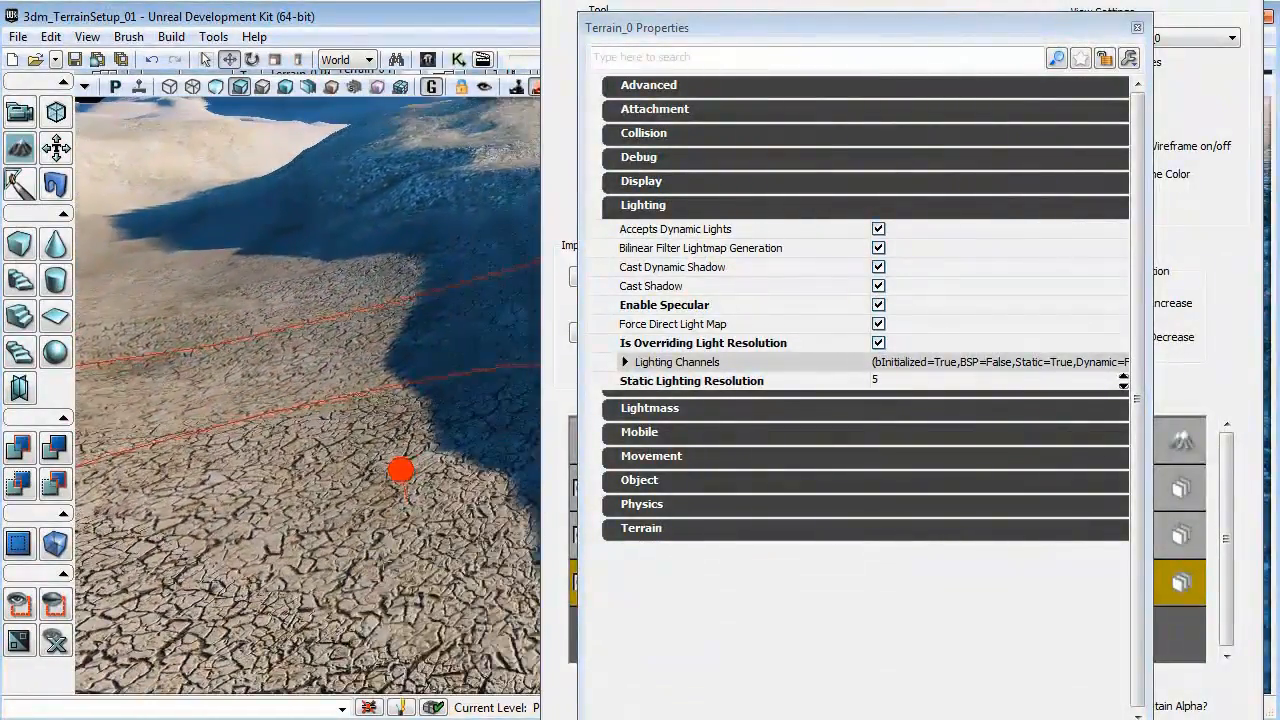
pyautogui.moveTo(408, 492); pyautogui.dragTo(274, 517)
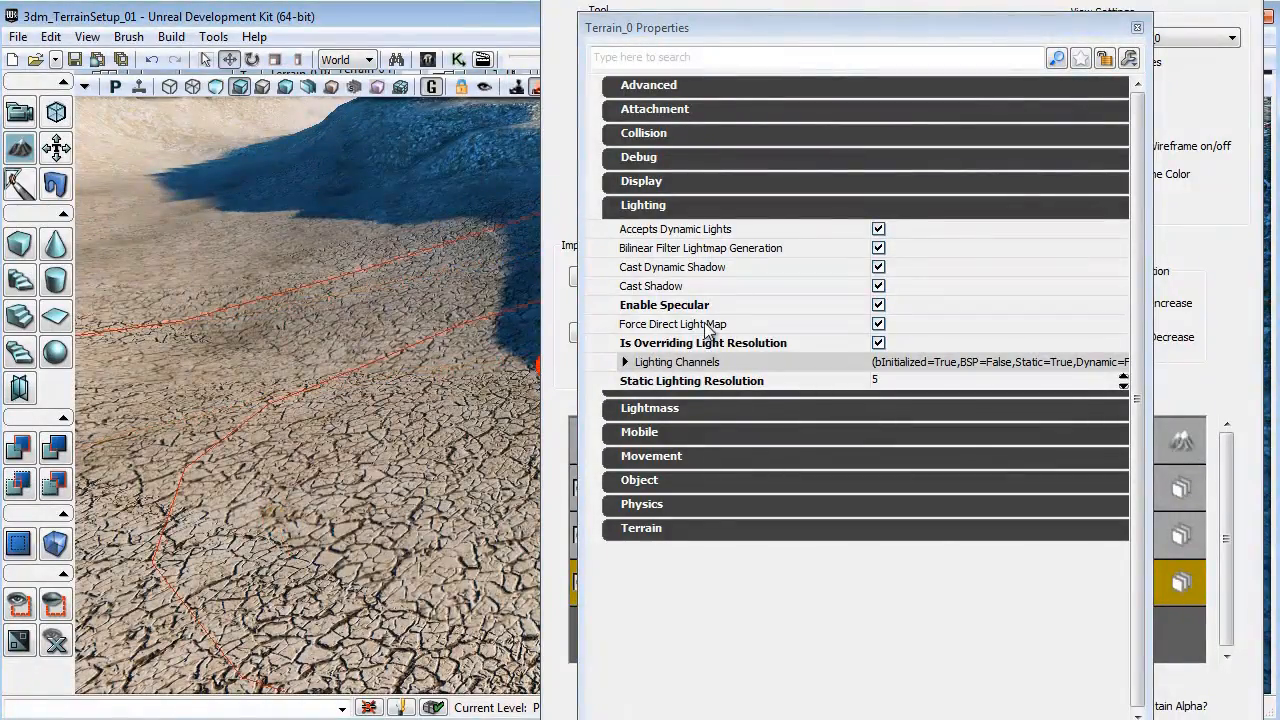
# Close the Terrain_0 properties and save the level.
pyautogui.click(1137, 28)
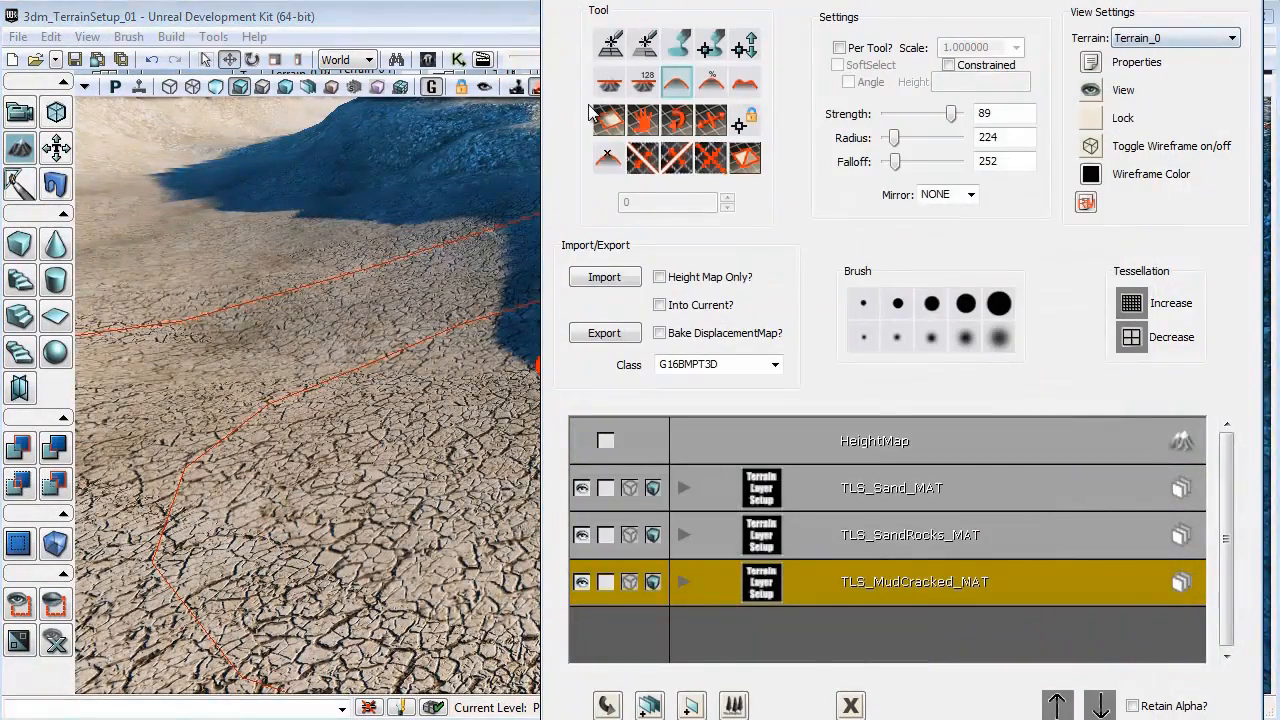
pyautogui.moveTo(374, 289); pyautogui.dragTo(480, 263)
pyautogui.hotkey('ctrl', 's')
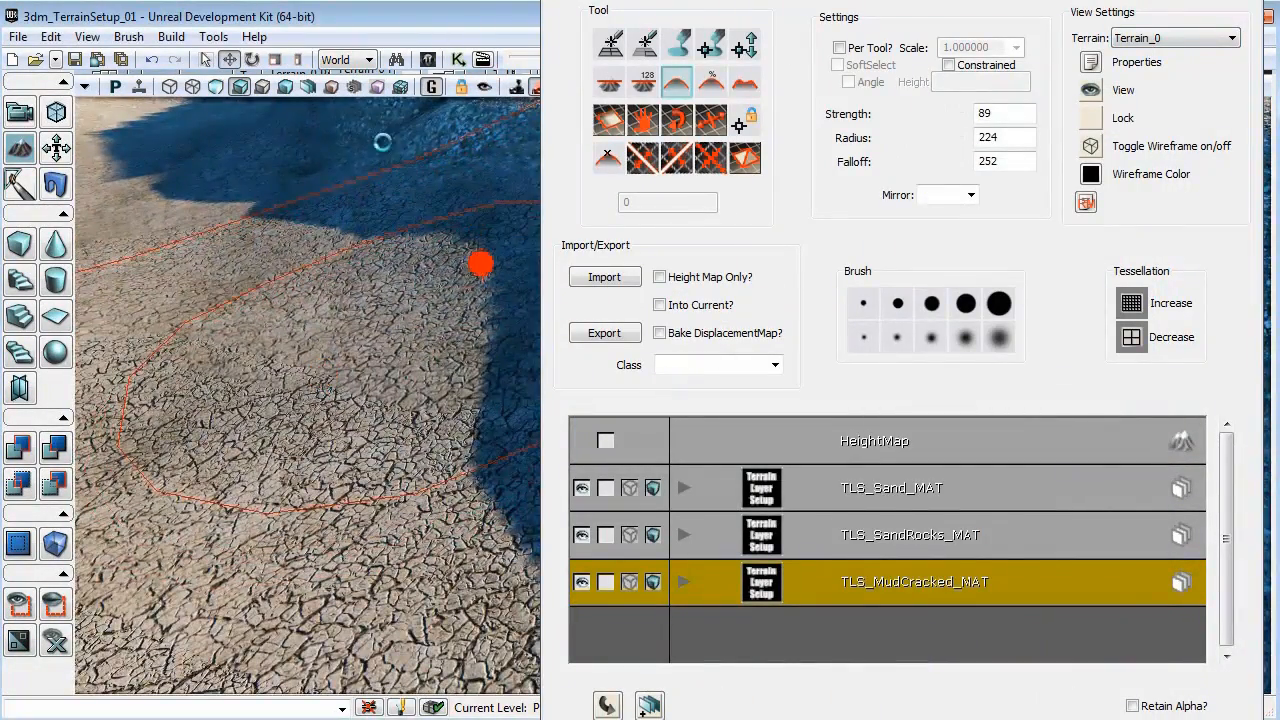
# Open the MudCracked_MAT material from the Materials group of the 3dm_Terrain package for inspection.
pyautogui.click(427, 60)
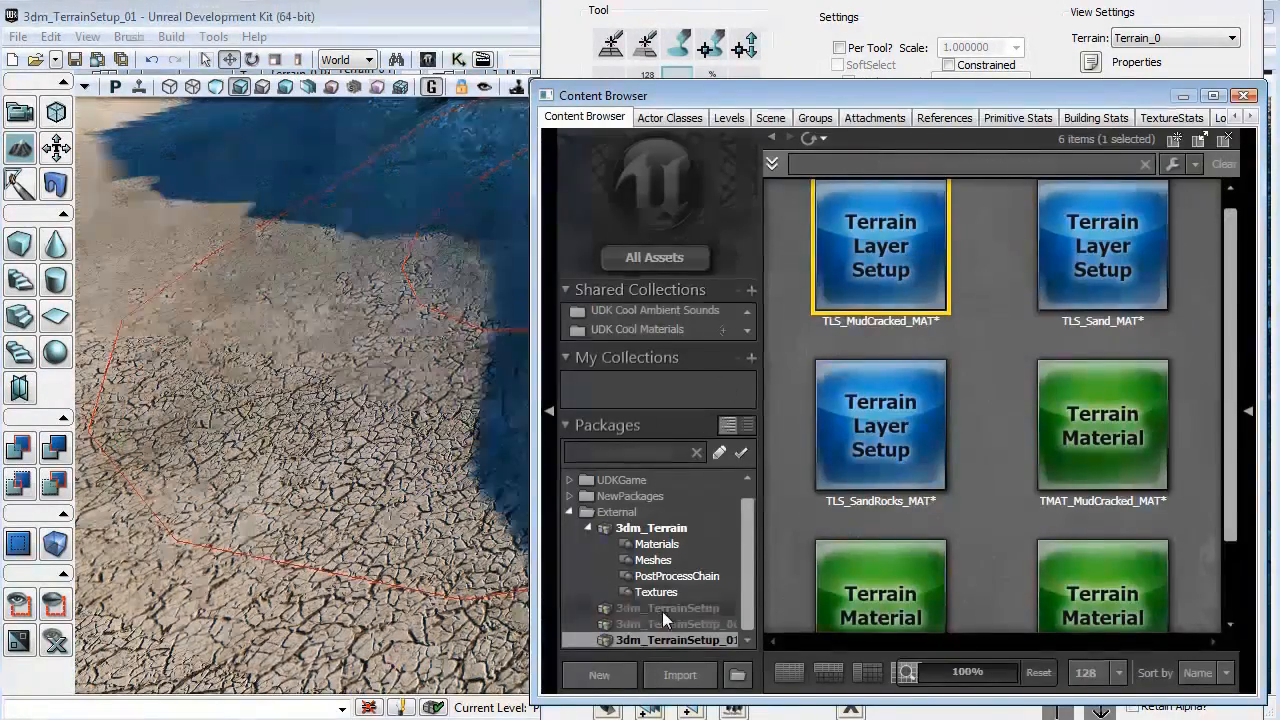
pyautogui.click(655, 546)
pyautogui.click(886, 477)
pyautogui.scroll(-4, 901, 457)
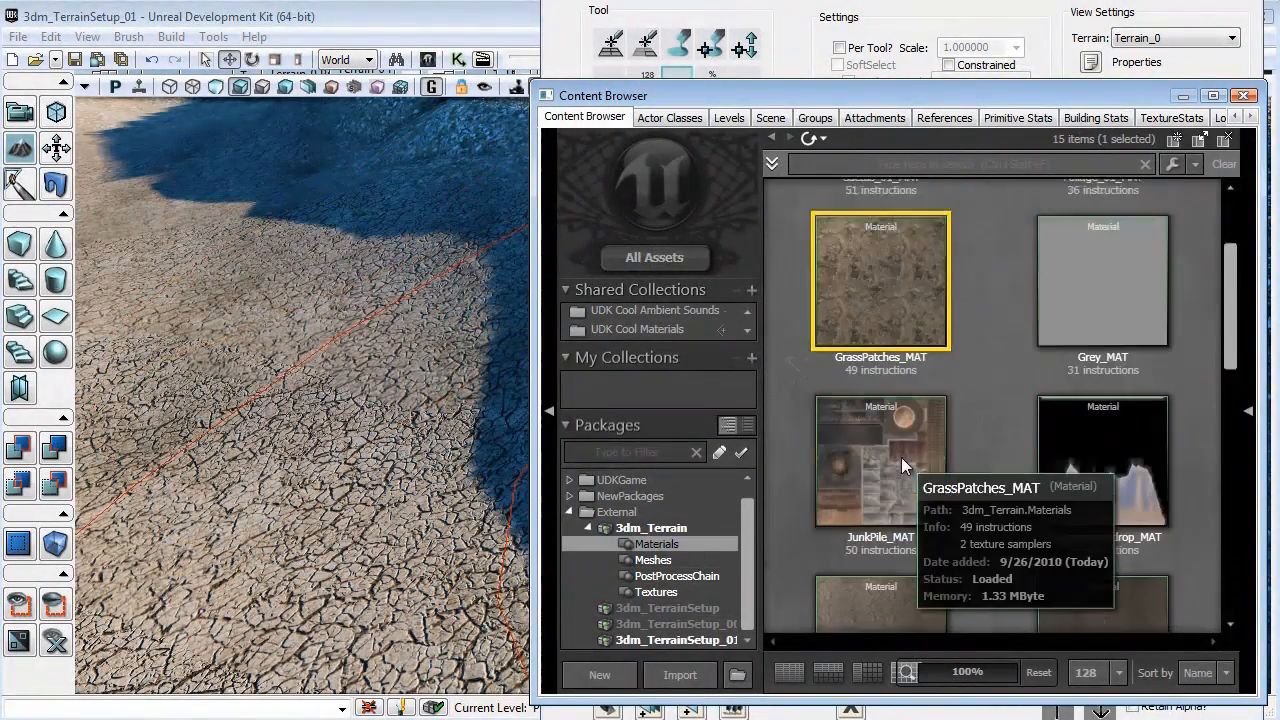
pyautogui.click(891, 470)
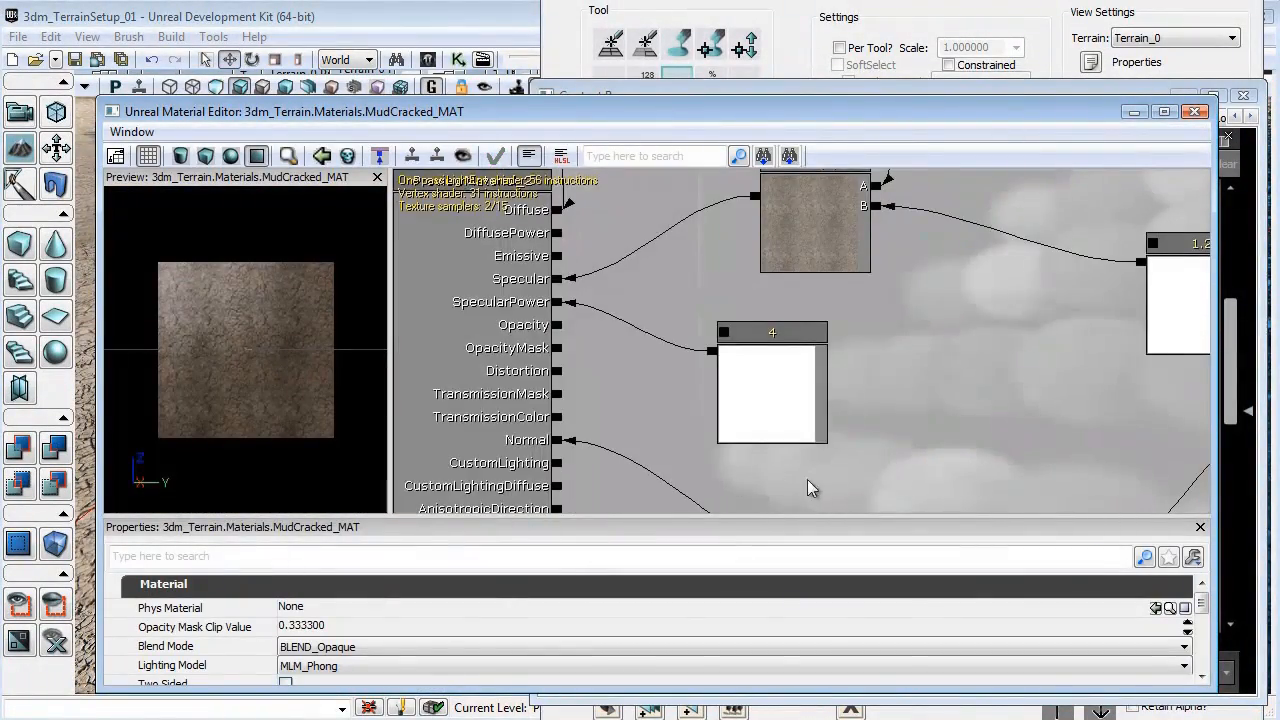
# Examine the specular, specular power and normal node connections in the MudCracked_MAT graph.
pyautogui.scroll(-5, 882, 440)
pyautogui.scroll(-4, 882, 437)
pyautogui.scroll(4, 892, 410)
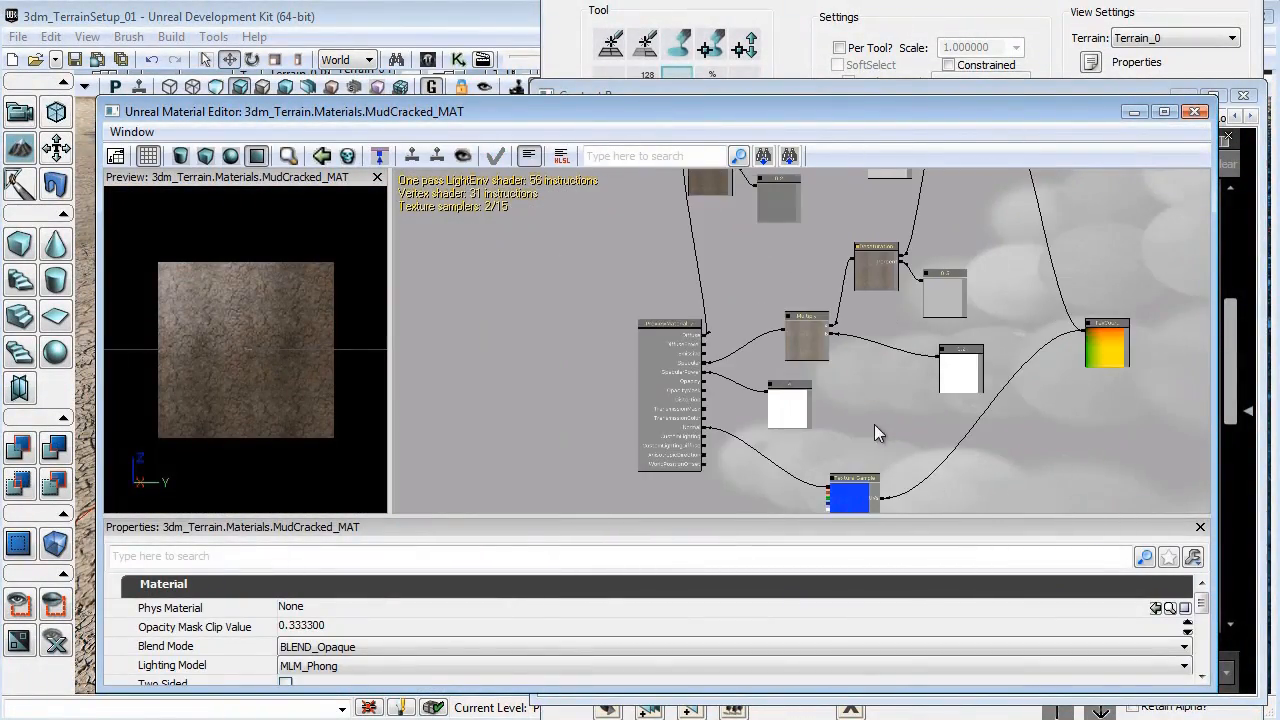
pyautogui.moveTo(874, 424); pyautogui.dragTo(812, 560)
pyautogui.scroll(2, 820, 432)
pyautogui.moveTo(926, 302); pyautogui.dragTo(966, 260)
pyautogui.scroll(-2, 951, 358)
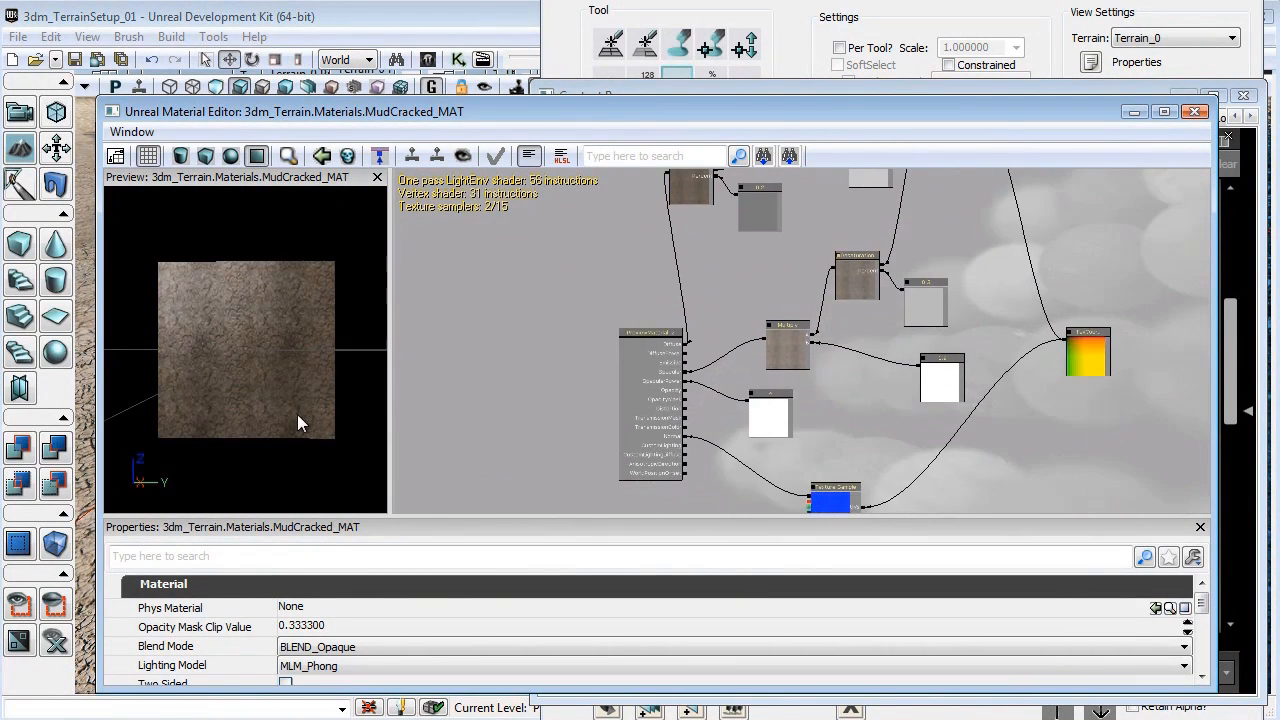
# Inspect the MudCracked_MAT preview surface up close at an angle, and close the Material Editor and Content Browser.
pyautogui.moveTo(297, 414)
pyautogui.mouseDown()
pyautogui.moveTo(216, 380)
pyautogui.moveTo(302, 413)
pyautogui.mouseUp()
pyautogui.moveTo(302, 413); pyautogui.dragTo(311, 436, button='right')
pyautogui.moveTo(311, 436); pyautogui.dragTo(290, 345)
pyautogui.moveTo(290, 345); pyautogui.dragTo(300, 367, button='right')
pyautogui.moveTo(300, 367); pyautogui.dragTo(330, 489)
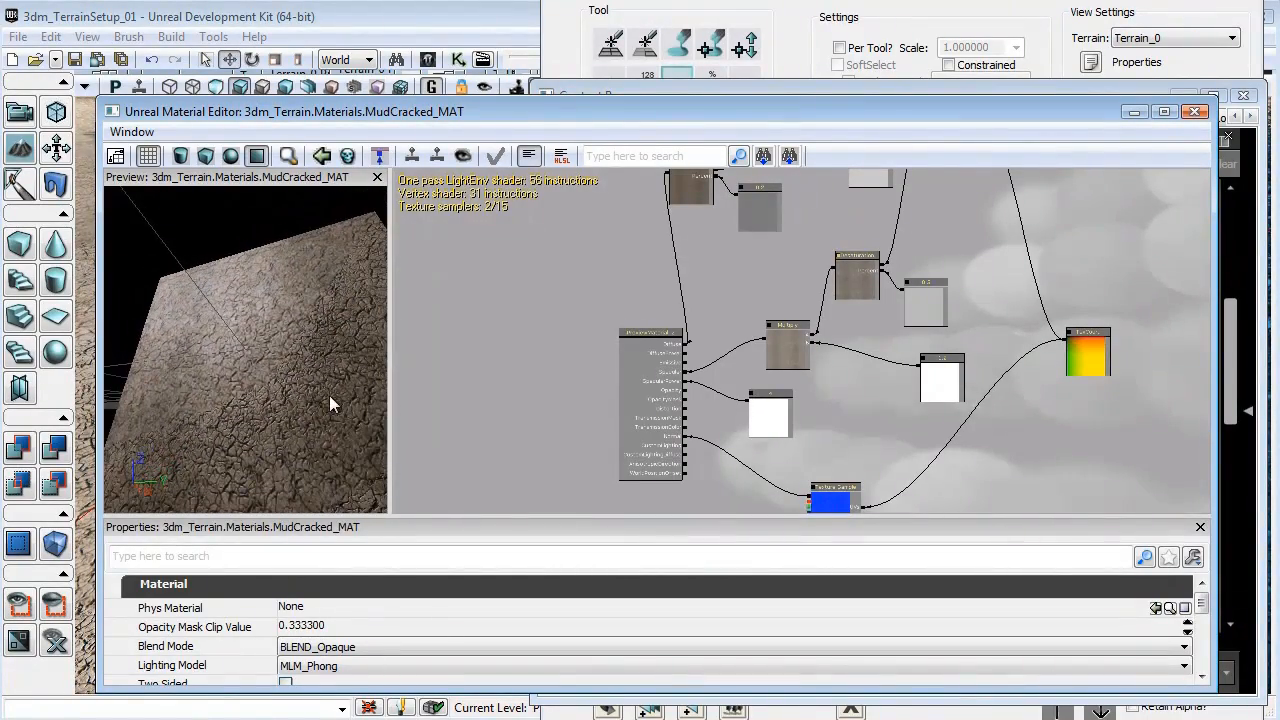
pyautogui.moveTo(329, 395); pyautogui.dragTo(258, 388)
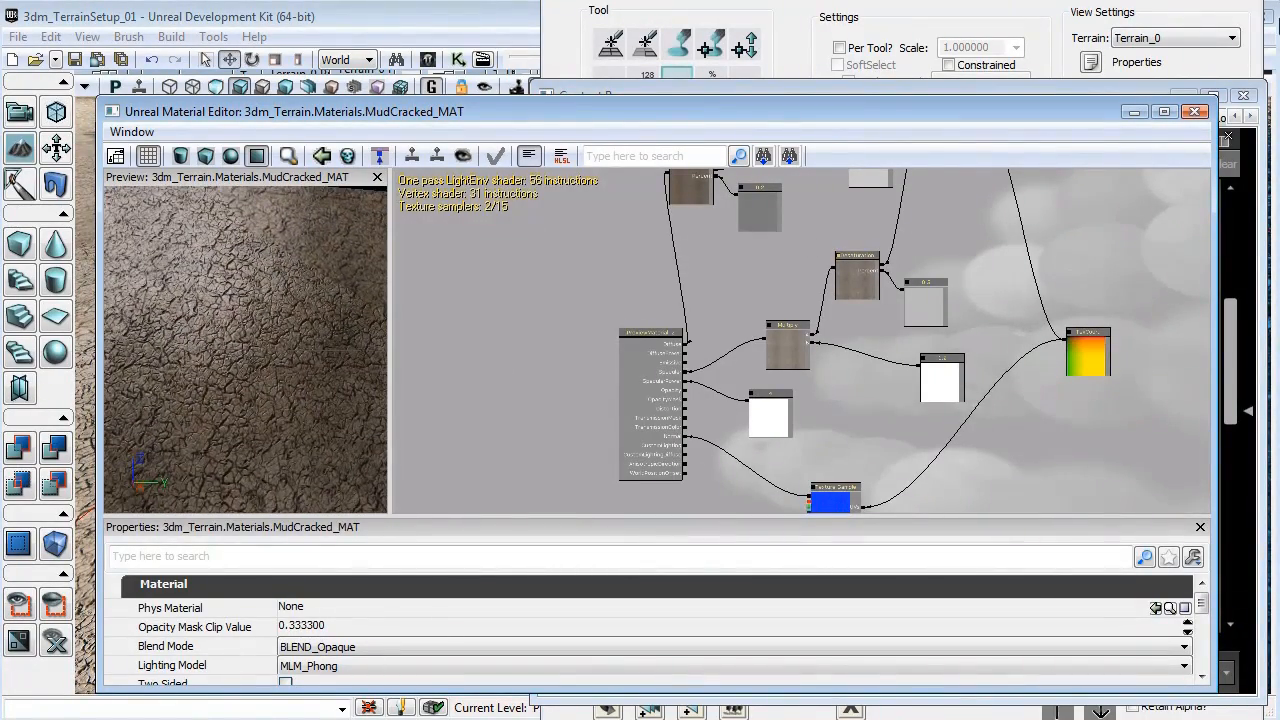
pyautogui.click(1195, 112)
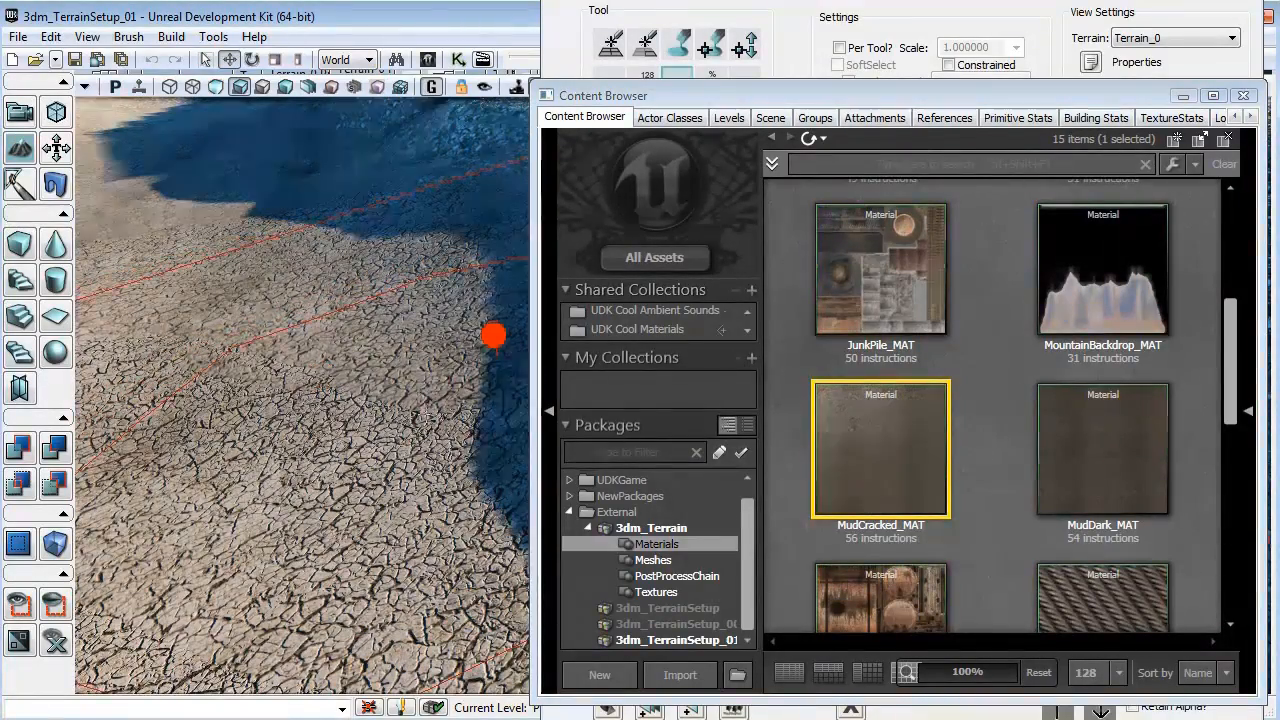
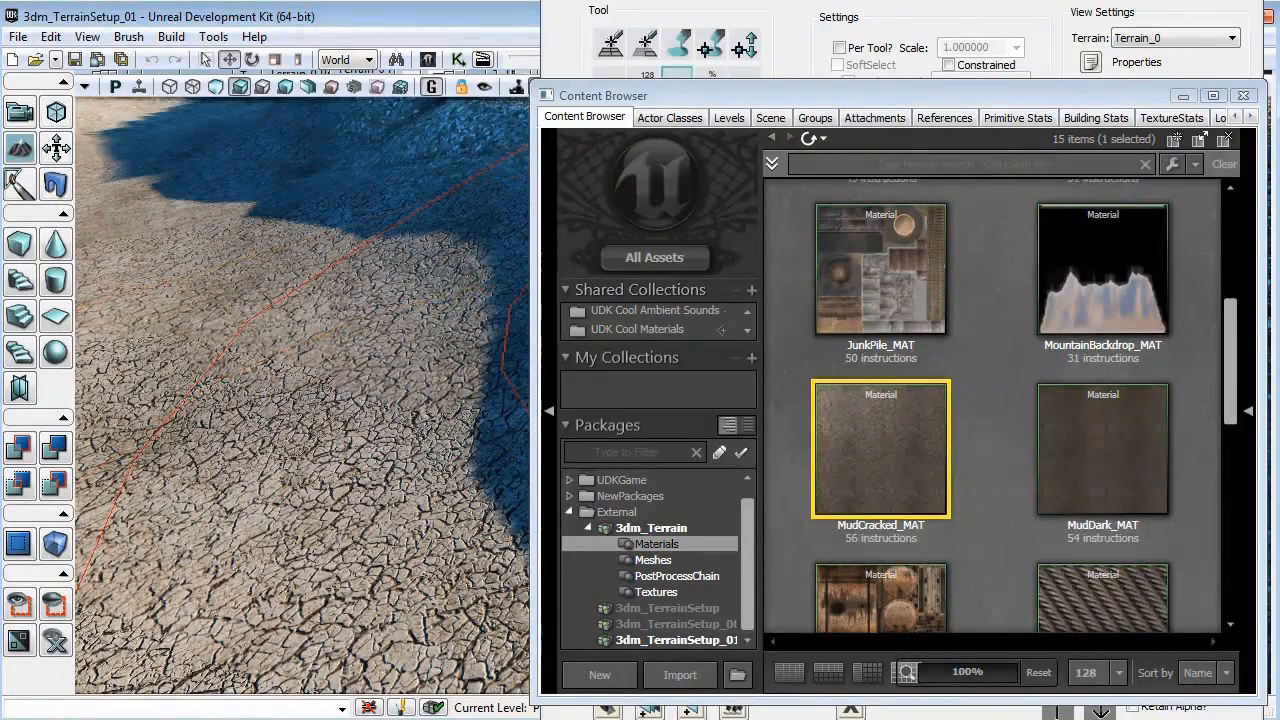
pyautogui.click(1244, 96)
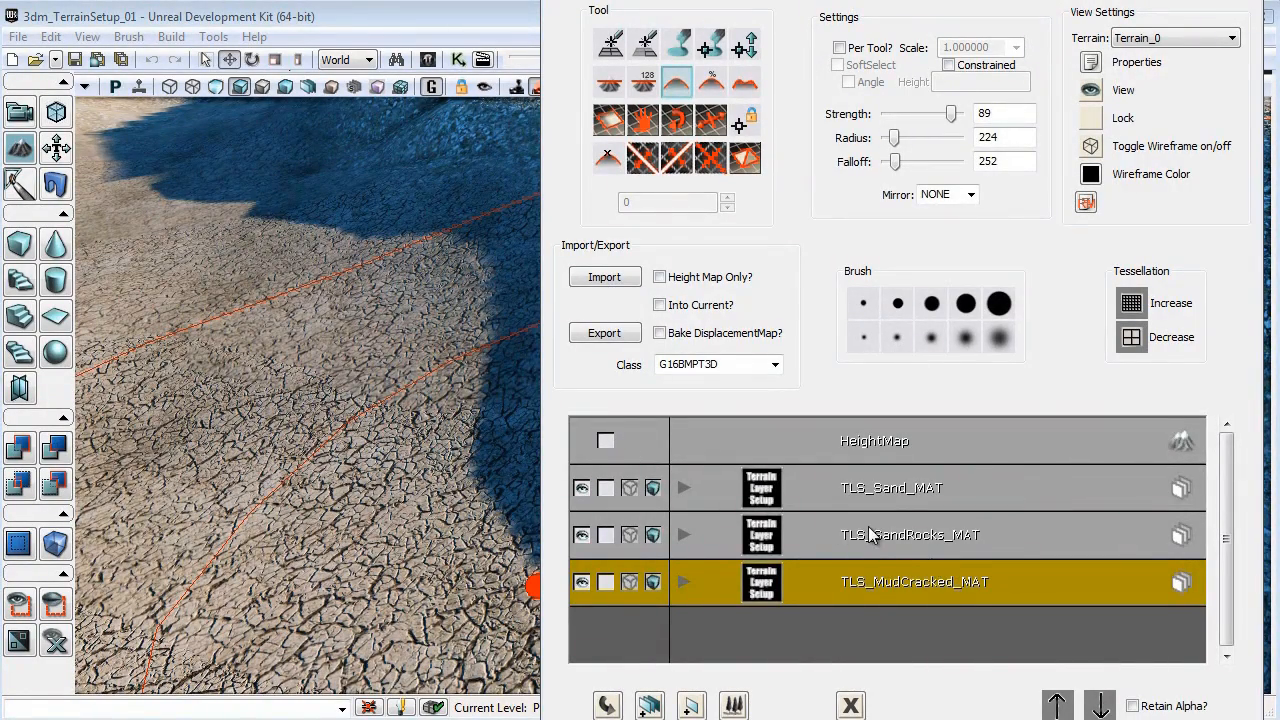
# Move the terrain editing window aside, select the TLS_SandRocks_MAT layer and reduce the brush falloff to 112.
pyautogui.moveTo(769, 0); pyautogui.dragTo(1082, 1)
pyautogui.moveTo(700, 334); pyautogui.dragTo(360, 505)
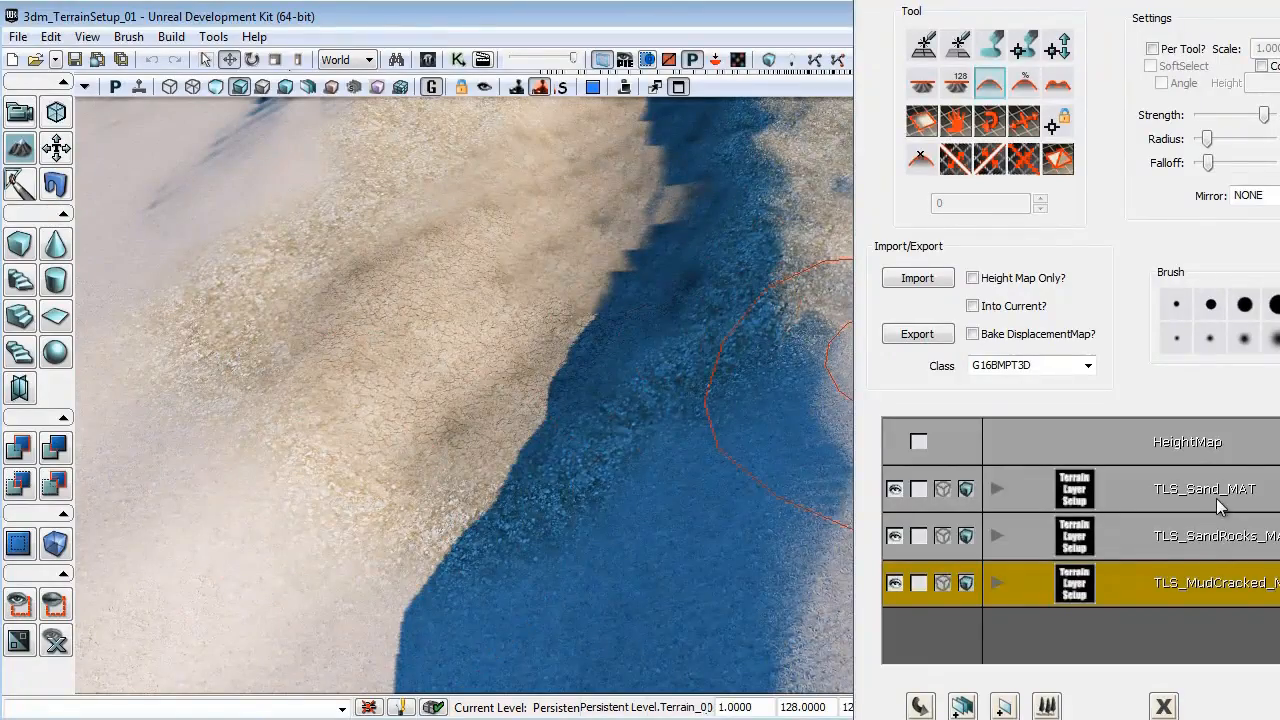
pyautogui.click(1218, 530)
pyautogui.moveTo(446, 371); pyautogui.dragTo(545, 358)
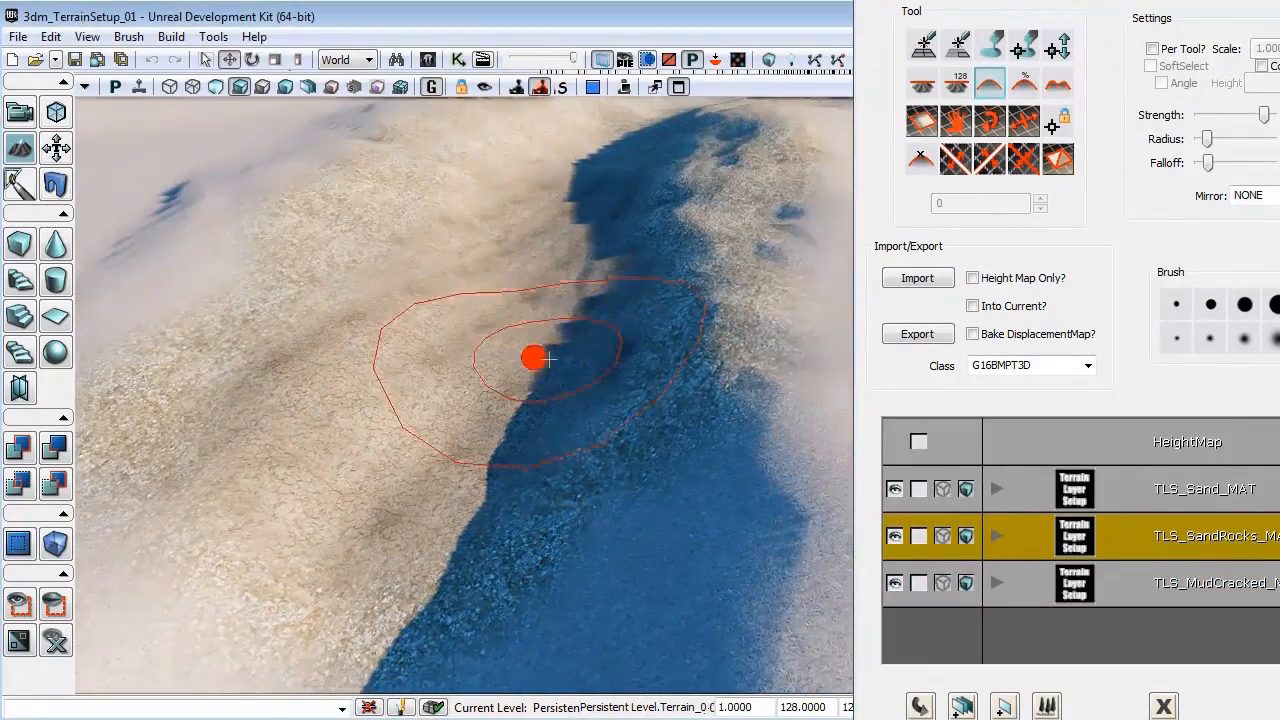
pyautogui.moveTo(548, 359); pyautogui.dragTo(480, 394, button='right')
pyautogui.moveTo(1208, 166); pyautogui.dragTo(1209, 164)
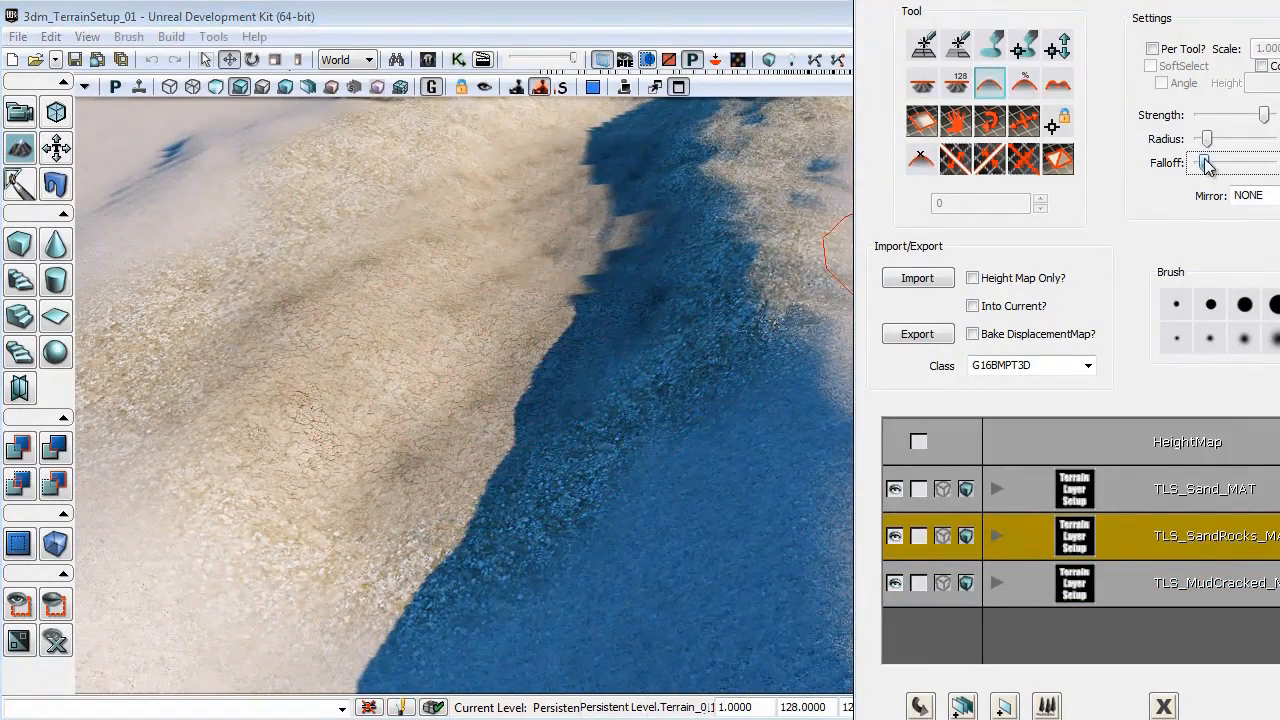
pyautogui.moveTo(645, 321); pyautogui.dragTo(715, 285, button='right')
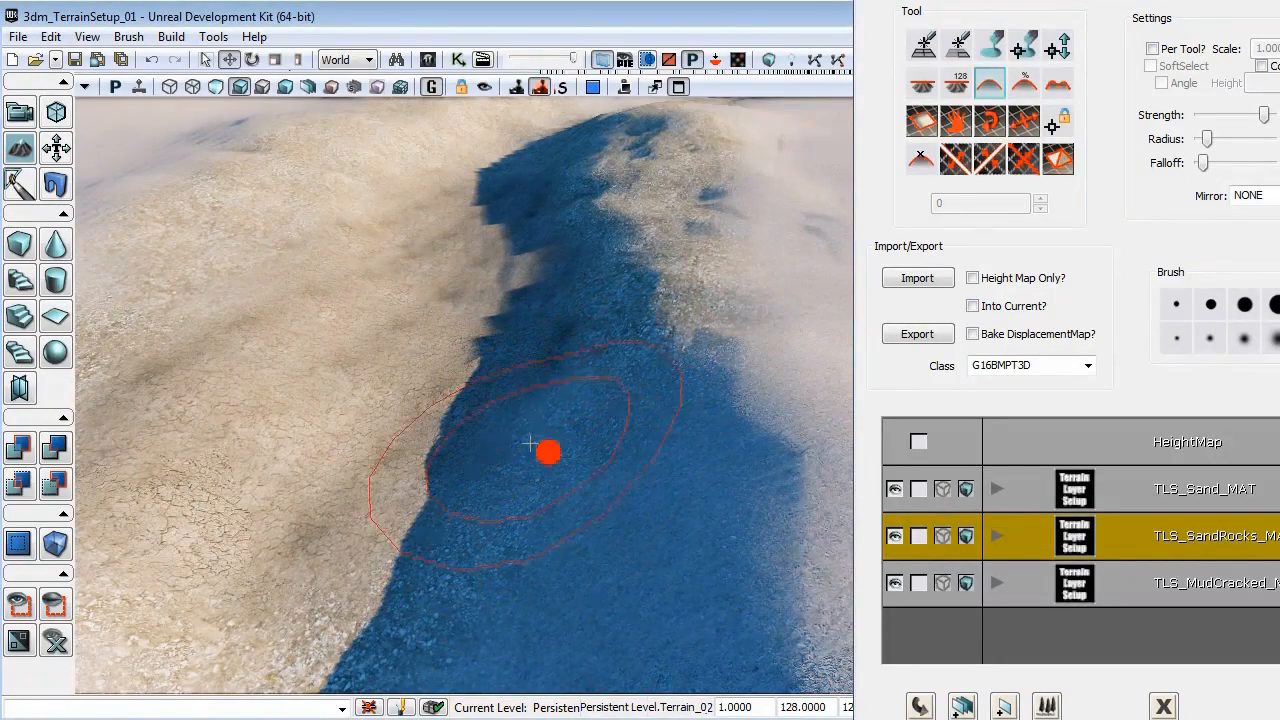
# Paint the TLS_SandRocks_MAT layer over the cracked-mud slope, the shaded hollow and the ridge beyond with the Paint tool.
pyautogui.click(1003, 53)
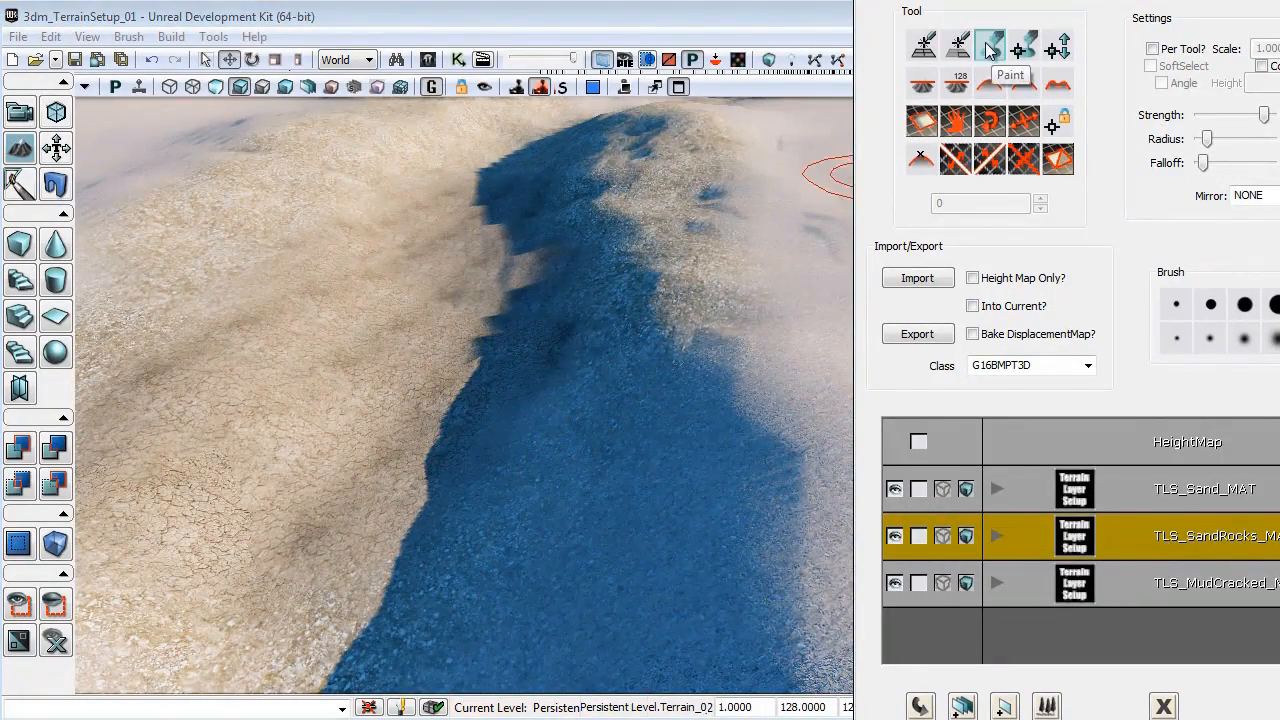
pyautogui.moveTo(606, 310)
pyautogui.keyDown('ctrl'); pyautogui.mouseDown()
pyautogui.moveTo(520, 540)
pyautogui.moveTo(592, 215)
pyautogui.moveTo(237, 406)
pyautogui.mouseUp(); pyautogui.keyUp('ctrl')
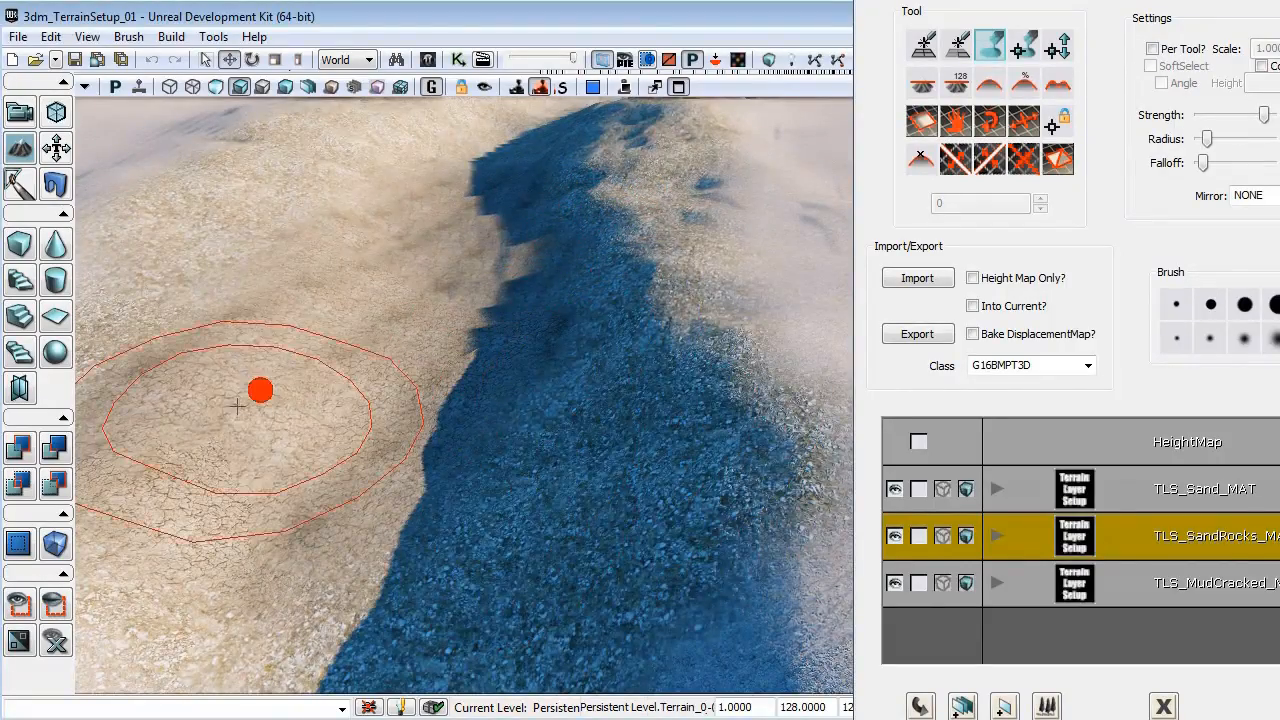
pyautogui.moveTo(346, 184)
pyautogui.mouseDown(button='right')
pyautogui.moveTo(80, 260)
pyautogui.moveTo(346, 250)
pyautogui.mouseUp(button='right')
pyautogui.moveTo(286, 354)
pyautogui.keyDown('ctrl'); pyautogui.mouseDown()
pyautogui.moveTo(422, 572)
pyautogui.moveTo(751, 663)
pyautogui.moveTo(229, 300)
pyautogui.moveTo(521, 109)
pyautogui.mouseUp(); pyautogui.keyUp('ctrl')
pyautogui.moveTo(545, 130)
pyautogui.mouseDown(button='right')
pyautogui.moveTo(692, 297)
pyautogui.moveTo(729, 114)
pyautogui.moveTo(420, 414)
pyautogui.mouseUp(button='right')
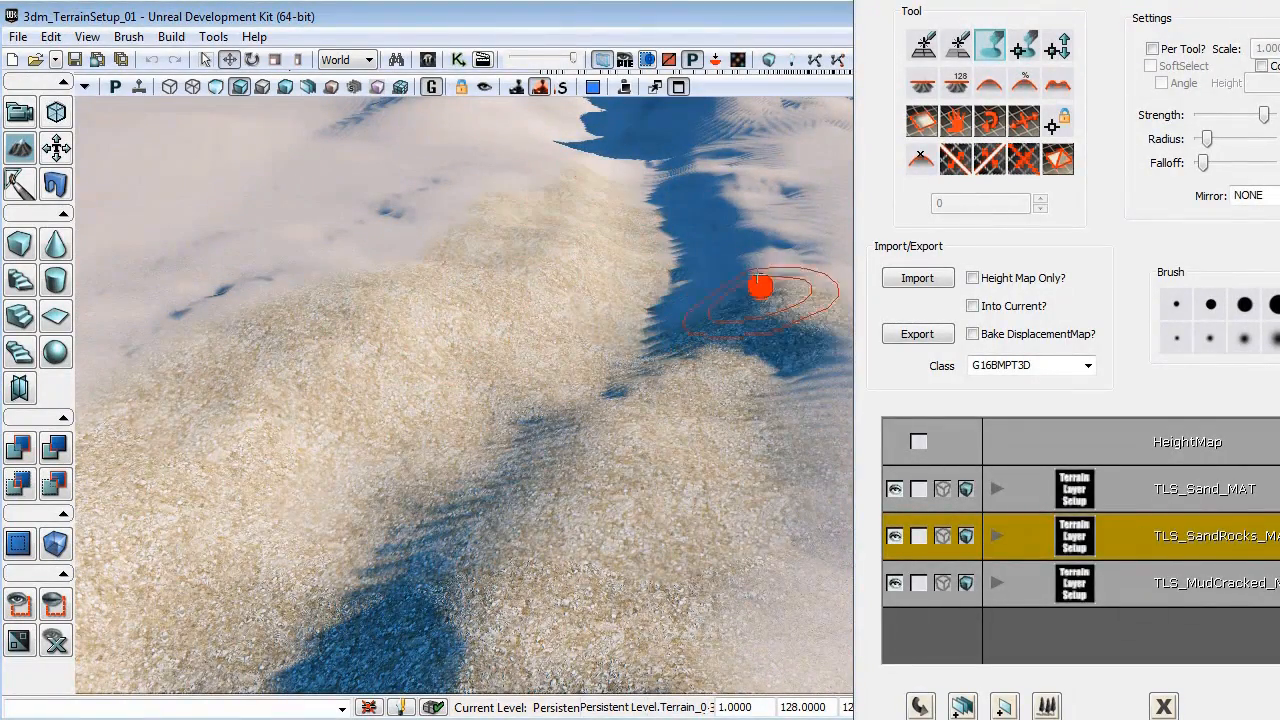
pyautogui.moveTo(760, 285)
pyautogui.keyDown('ctrl'); pyautogui.mouseDown()
pyautogui.moveTo(723, 180)
pyautogui.moveTo(674, 320)
pyautogui.moveTo(760, 214)
pyautogui.moveTo(777, 352)
pyautogui.moveTo(677, 469)
pyautogui.mouseUp(); pyautogui.keyUp('ctrl')
pyautogui.moveTo(677, 469); pyautogui.dragTo(614, 526, button='right')
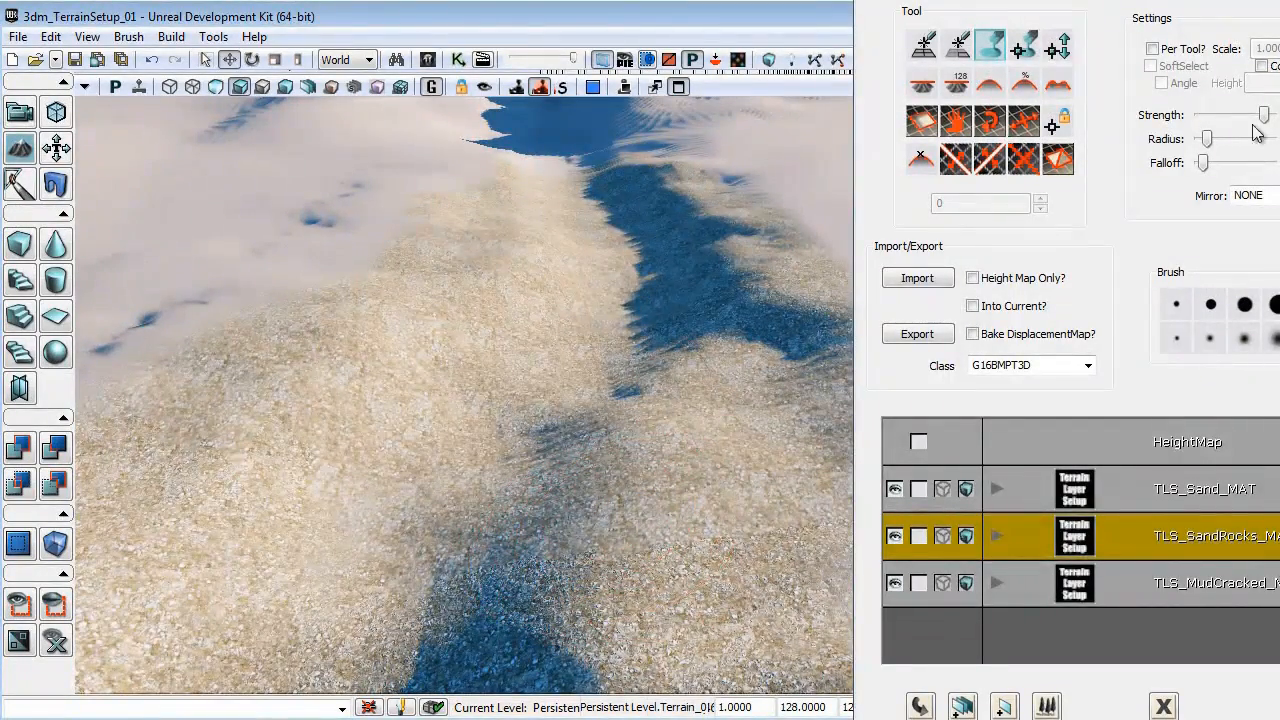
# Lower the brush strength to 14 and paint the TLS_SandRocks_MAT layer lightly over the slope.
pyautogui.moveTo(1266, 114); pyautogui.dragTo(1259, 113)
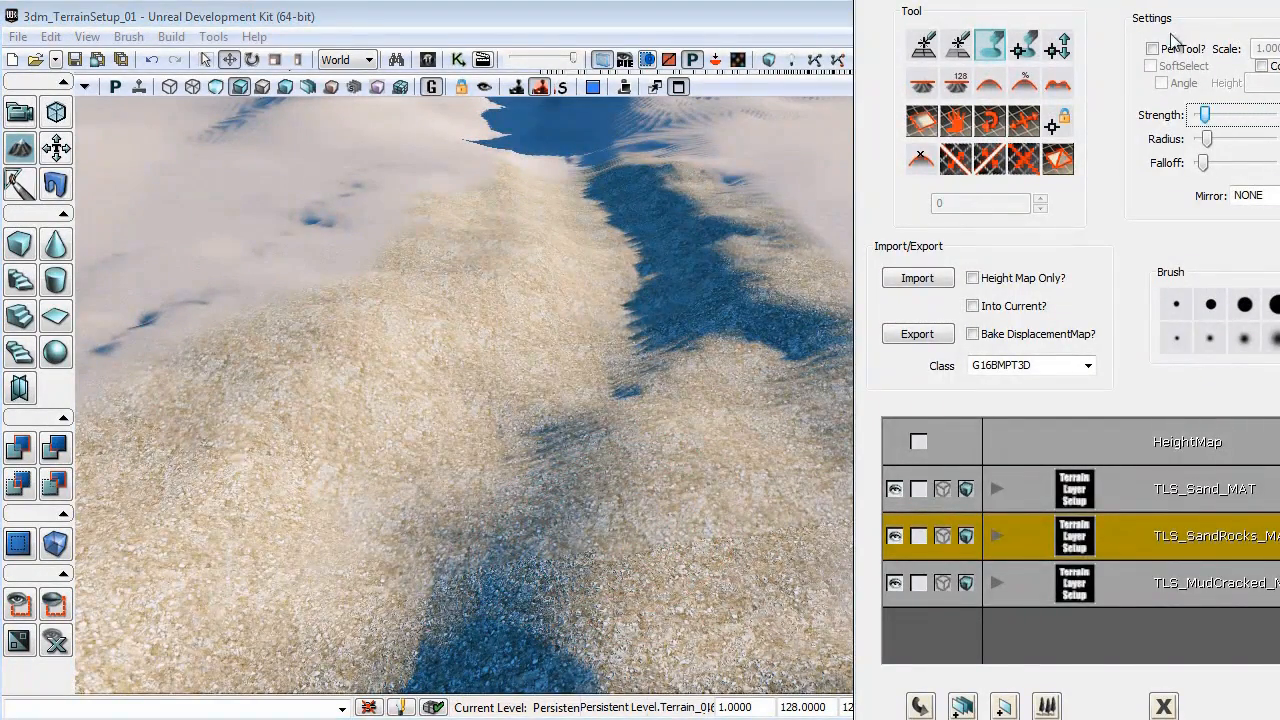
pyautogui.moveTo(1153, 1); pyautogui.dragTo(1098, 1)
pyautogui.moveTo(1149, 116); pyautogui.dragTo(1155, 116)
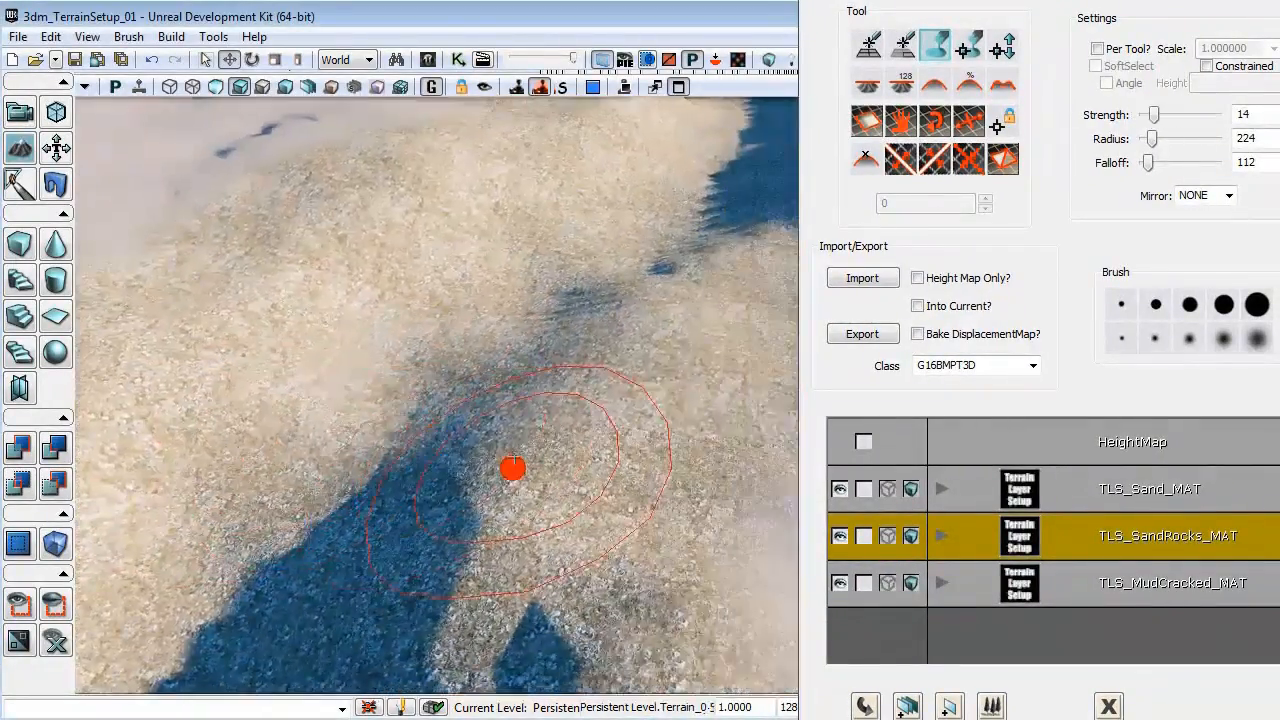
pyautogui.moveTo(514, 461)
pyautogui.mouseDown()
pyautogui.moveTo(414, 171)
pyautogui.moveTo(534, 129)
pyautogui.moveTo(400, 420)
pyautogui.mouseUp()
pyautogui.moveTo(416, 280)
pyautogui.keyDown('ctrl'); pyautogui.mouseDown()
pyautogui.moveTo(594, 300)
pyautogui.moveTo(582, 282)
pyautogui.mouseUp(); pyautogui.keyUp('ctrl')
# Set the brush falloff to 393 and strength to 8, and softly paint the TLS_SandRocks_MAT layer along the ridge's sandy edges.
pyautogui.moveTo(1148, 166); pyautogui.dragTo(1158, 166)
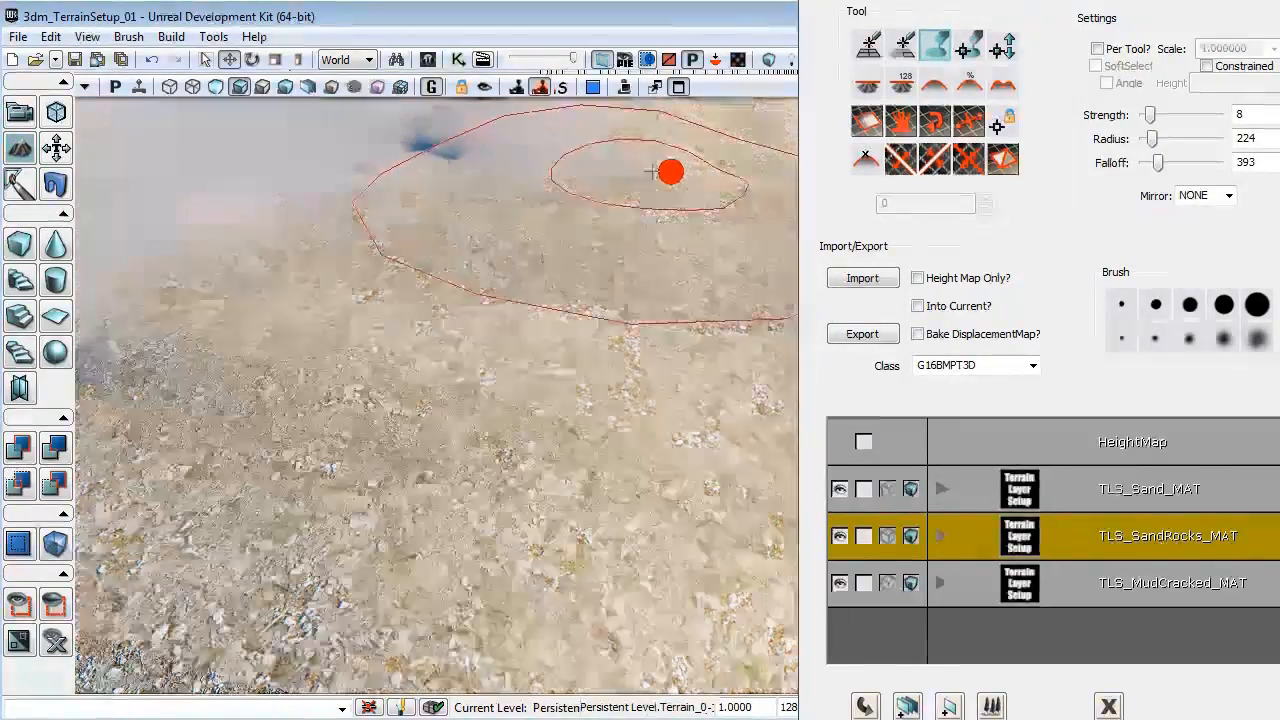
pyautogui.moveTo(651, 172)
pyautogui.mouseDown()
pyautogui.moveTo(467, 397)
pyautogui.moveTo(304, 384)
pyautogui.moveTo(103, 490)
pyautogui.moveTo(75, 445)
pyautogui.mouseUp()
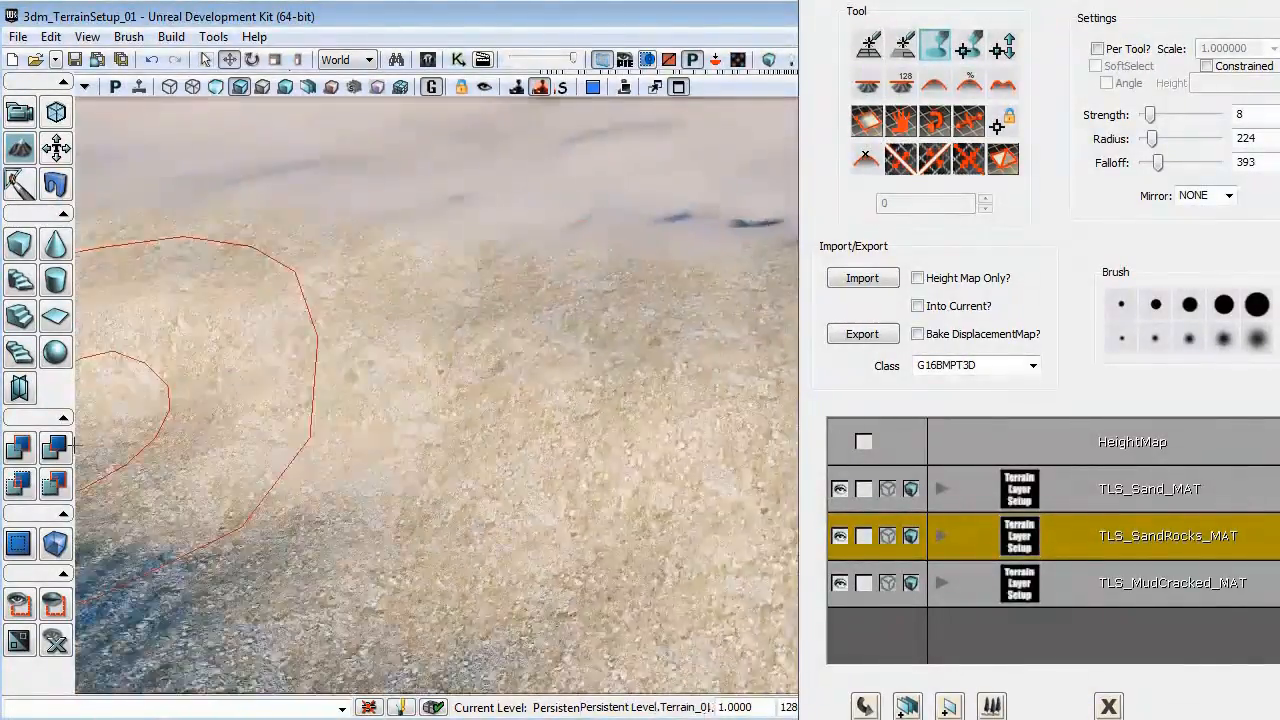
pyautogui.moveTo(640, 375)
pyautogui.keyDown('ctrl'); pyautogui.mouseDown()
pyautogui.moveTo(595, 294)
pyautogui.moveTo(452, 289)
pyautogui.moveTo(335, 237)
pyautogui.mouseUp(); pyautogui.keyUp('ctrl')
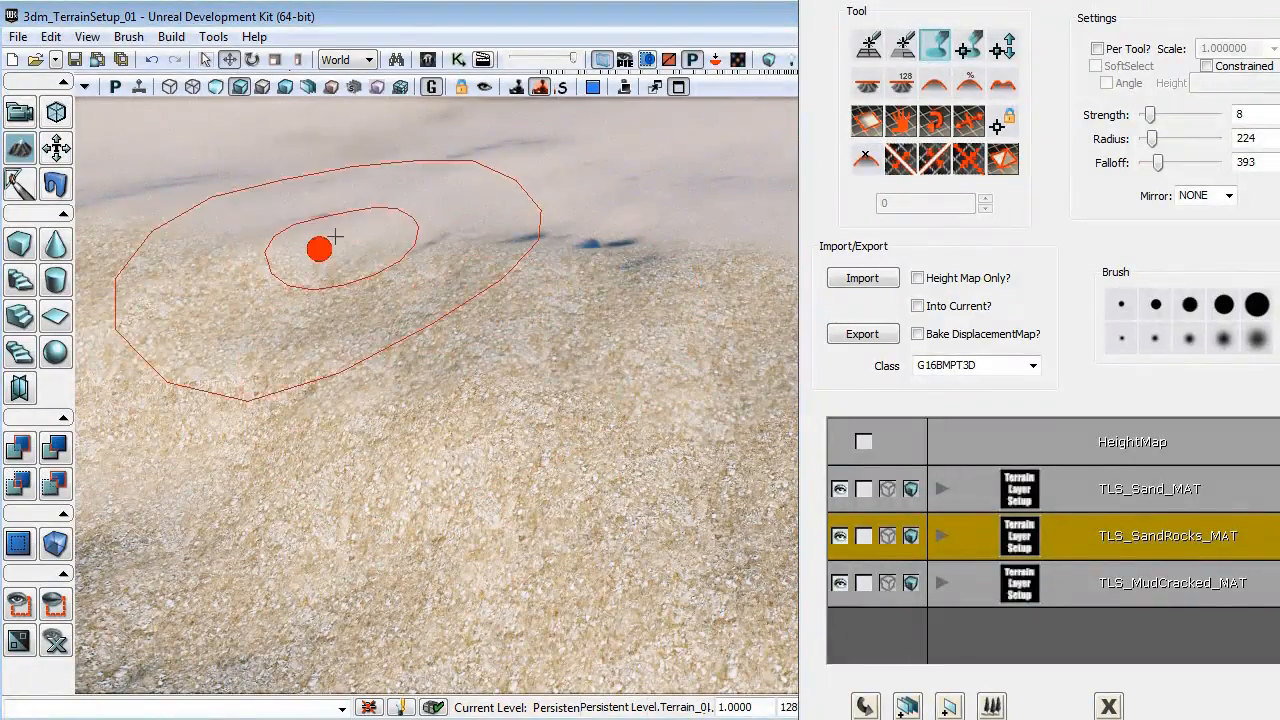
pyautogui.moveTo(218, 216)
pyautogui.keyDown('ctrl'); pyautogui.mouseDown()
pyautogui.moveTo(320, 206)
pyautogui.moveTo(531, 231)
pyautogui.moveTo(634, 363)
pyautogui.moveTo(556, 475)
pyautogui.moveTo(326, 254)
pyautogui.moveTo(420, 446)
pyautogui.moveTo(491, 497)
pyautogui.moveTo(580, 413)
pyautogui.moveTo(334, 237)
pyautogui.moveTo(457, 200)
pyautogui.moveTo(600, 349)
pyautogui.moveTo(558, 494)
pyautogui.moveTo(411, 403)
pyautogui.moveTo(340, 335)
pyautogui.moveTo(235, 400)
pyautogui.moveTo(322, 342)
pyautogui.moveTo(445, 330)
pyautogui.moveTo(268, 381)
pyautogui.moveTo(116, 290)
pyautogui.moveTo(100, 96)
pyautogui.moveTo(80, 98)
pyautogui.mouseUp(); pyautogui.keyUp('ctrl')
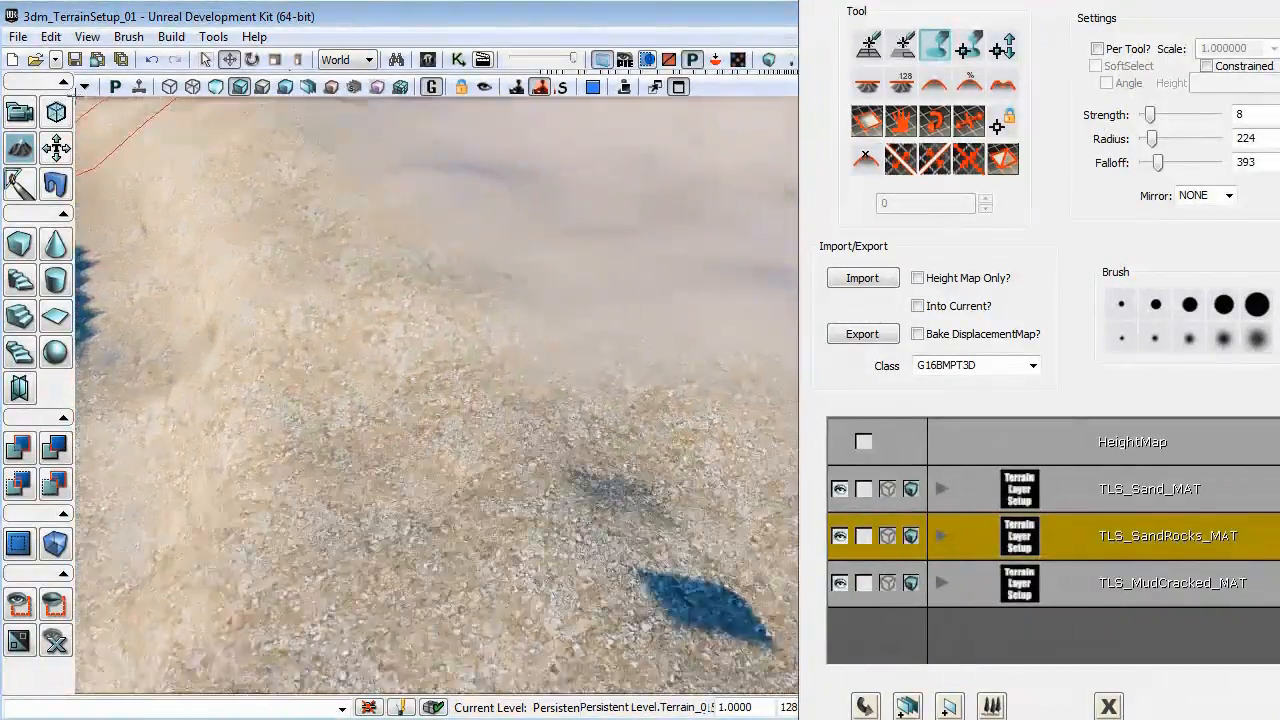
pyautogui.moveTo(393, 191)
pyautogui.keyDown('ctrl'); pyautogui.mouseDown()
pyautogui.moveTo(211, 323)
pyautogui.moveTo(200, 254)
pyautogui.moveTo(80, 103)
pyautogui.mouseUp(); pyautogui.keyUp('ctrl')
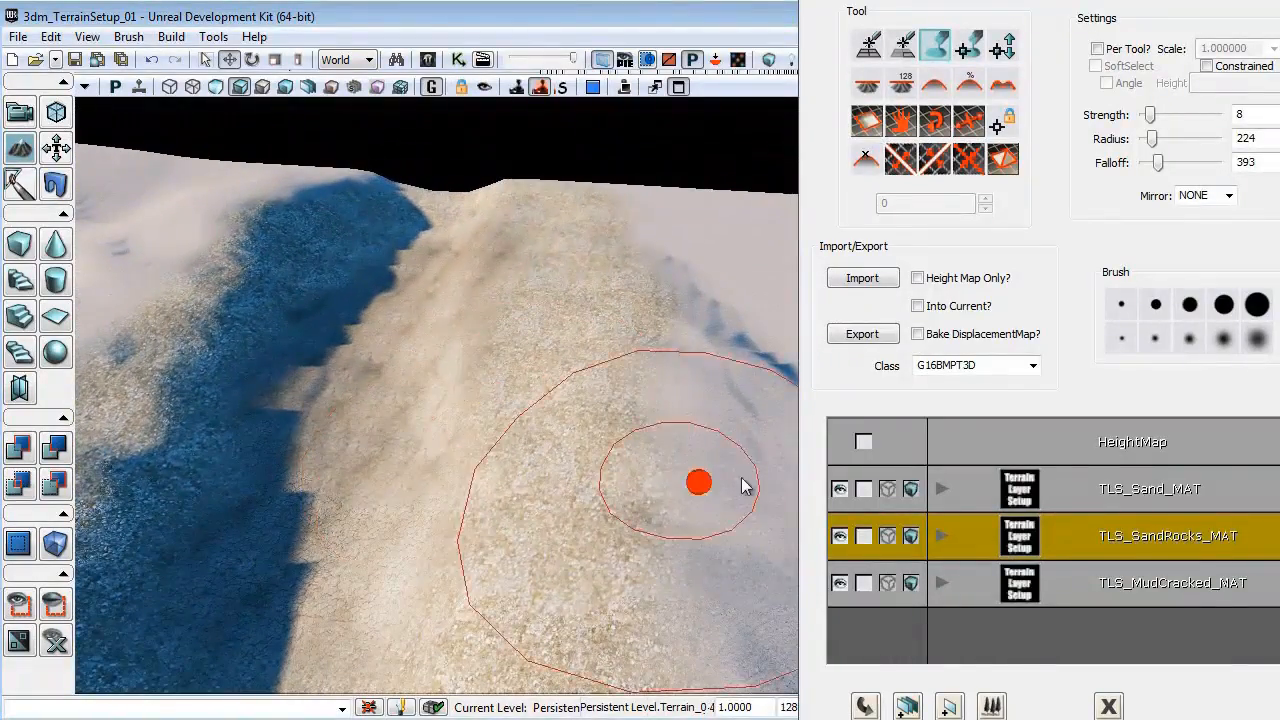
# Select the TLS_MudCracked_MAT layer and set the brush radius to 309 and falloff to 84.
pyautogui.click(1150, 583)
pyautogui.moveTo(614, 437); pyautogui.dragTo(403, 535)
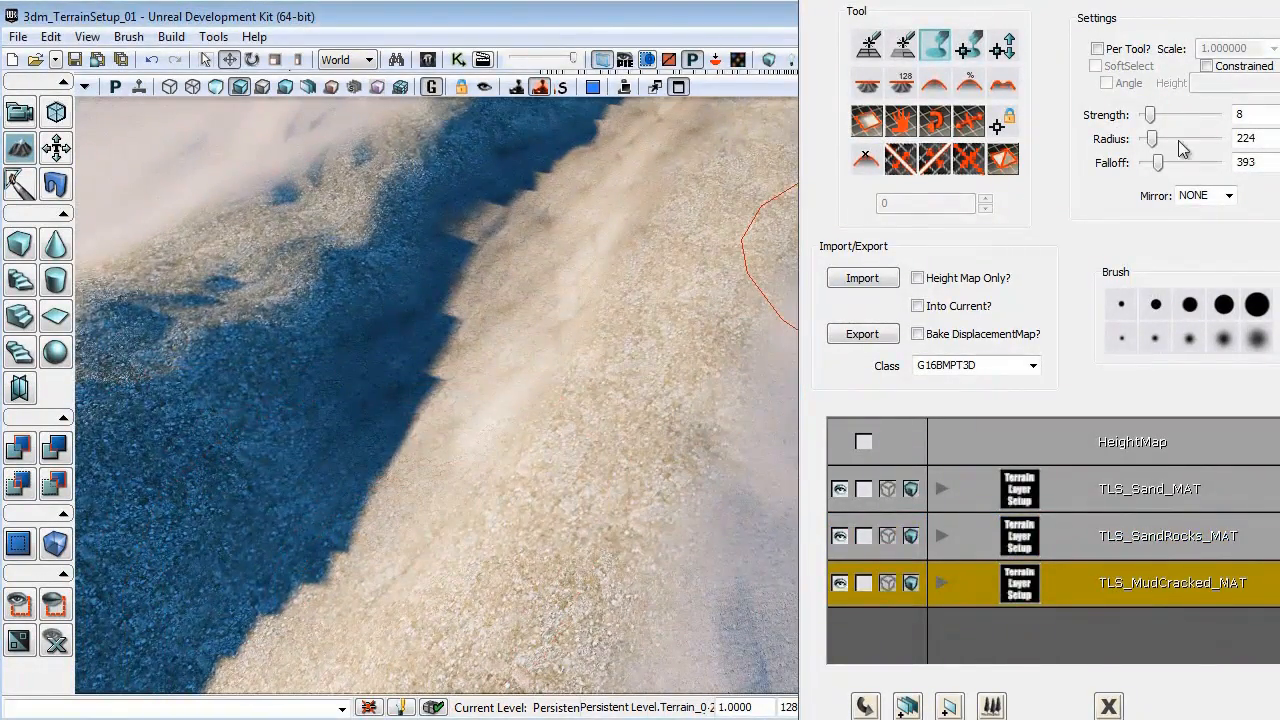
pyautogui.click(1158, 164)
pyautogui.moveTo(1152, 166); pyautogui.dragTo(1157, 139)
# Paint the TLS_MudCracked_MAT layer over the valley floor and into the shaded hollow beside it.
pyautogui.moveTo(608, 386); pyautogui.dragTo(632, 324)
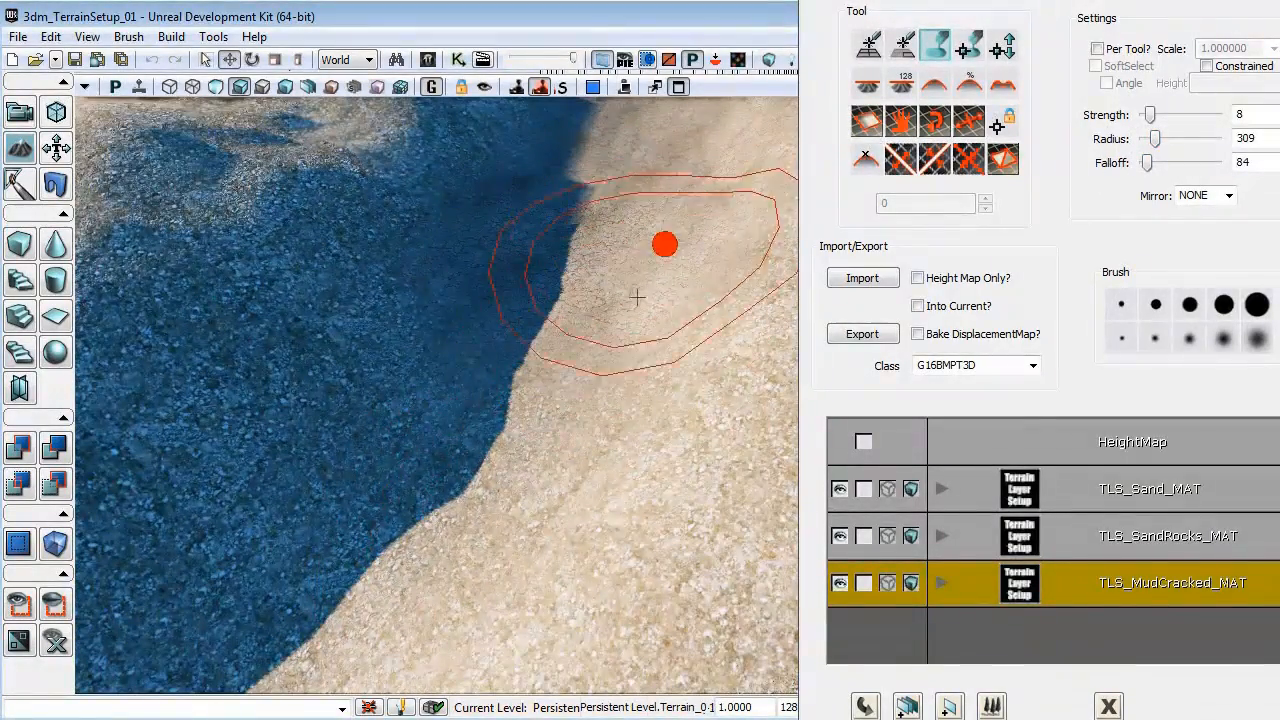
pyautogui.keyDown('ctrl'); pyautogui.moveTo(514, 504); pyautogui.dragTo(450, 530); pyautogui.keyUp('ctrl')
pyautogui.moveTo(450, 530)
pyautogui.mouseDown()
pyautogui.moveTo(300, 510)
pyautogui.moveTo(200, 430)
pyautogui.mouseUp()
pyautogui.moveTo(626, 399)
pyautogui.keyDown('ctrl'); pyautogui.mouseDown()
pyautogui.moveTo(640, 357)
pyautogui.moveTo(543, 143)
pyautogui.moveTo(486, 166)
pyautogui.moveTo(585, 216)
pyautogui.moveTo(489, 274)
pyautogui.moveTo(544, 399)
pyautogui.mouseUp(); pyautogui.keyUp('ctrl')
pyautogui.keyDown('ctrl'); pyautogui.moveTo(512, 184); pyautogui.dragTo(595, 133); pyautogui.keyUp('ctrl')
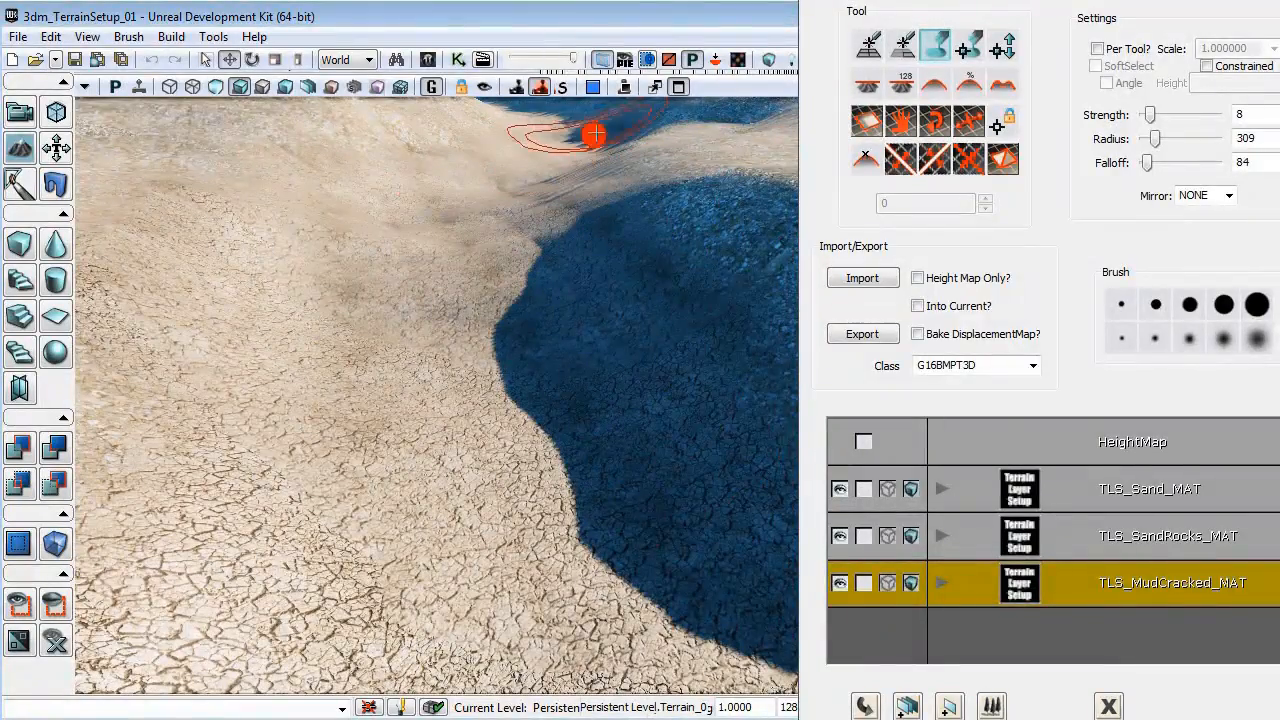
# Extend the TLS_MudCracked_MAT painting farther along the valley and around the edge of the shaded hollow.
pyautogui.moveTo(535, 328)
pyautogui.mouseDown(button='right')
pyautogui.moveTo(494, 463)
pyautogui.moveTo(611, 322)
pyautogui.mouseUp(button='right')
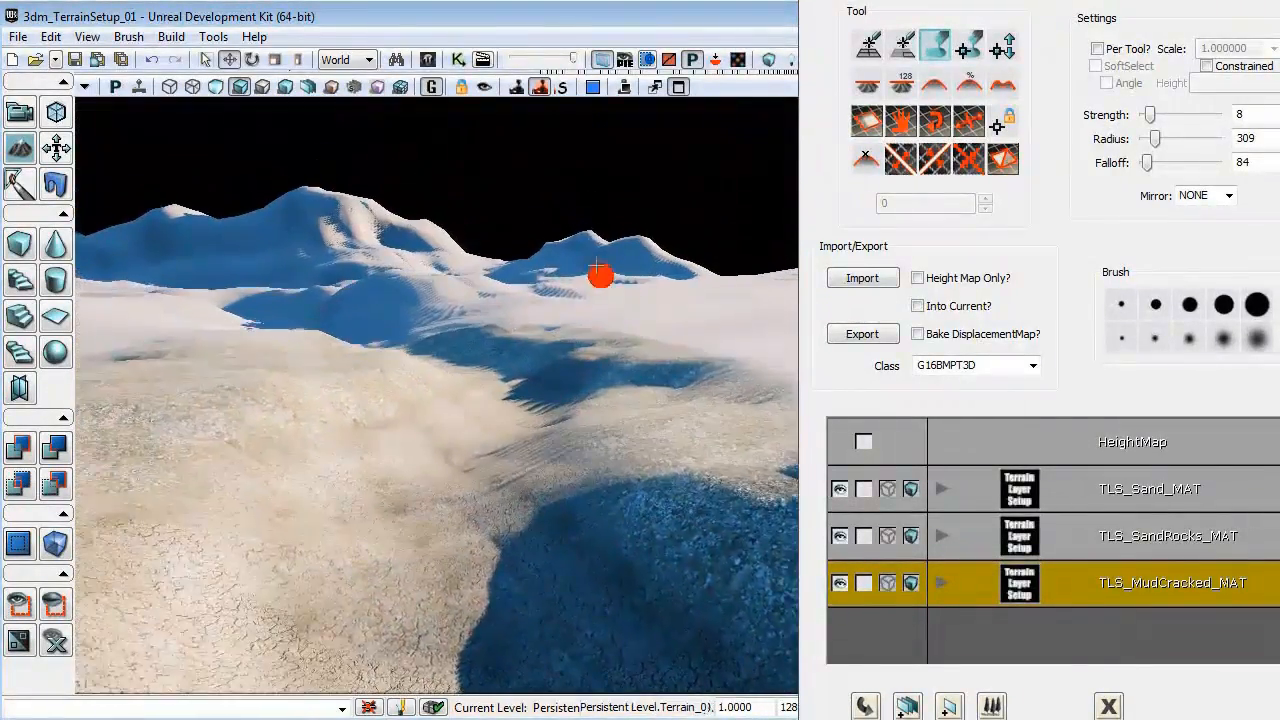
pyautogui.moveTo(548, 466)
pyautogui.mouseDown(button='right')
pyautogui.moveTo(557, 594)
pyautogui.moveTo(549, 582)
pyautogui.mouseUp(button='right')
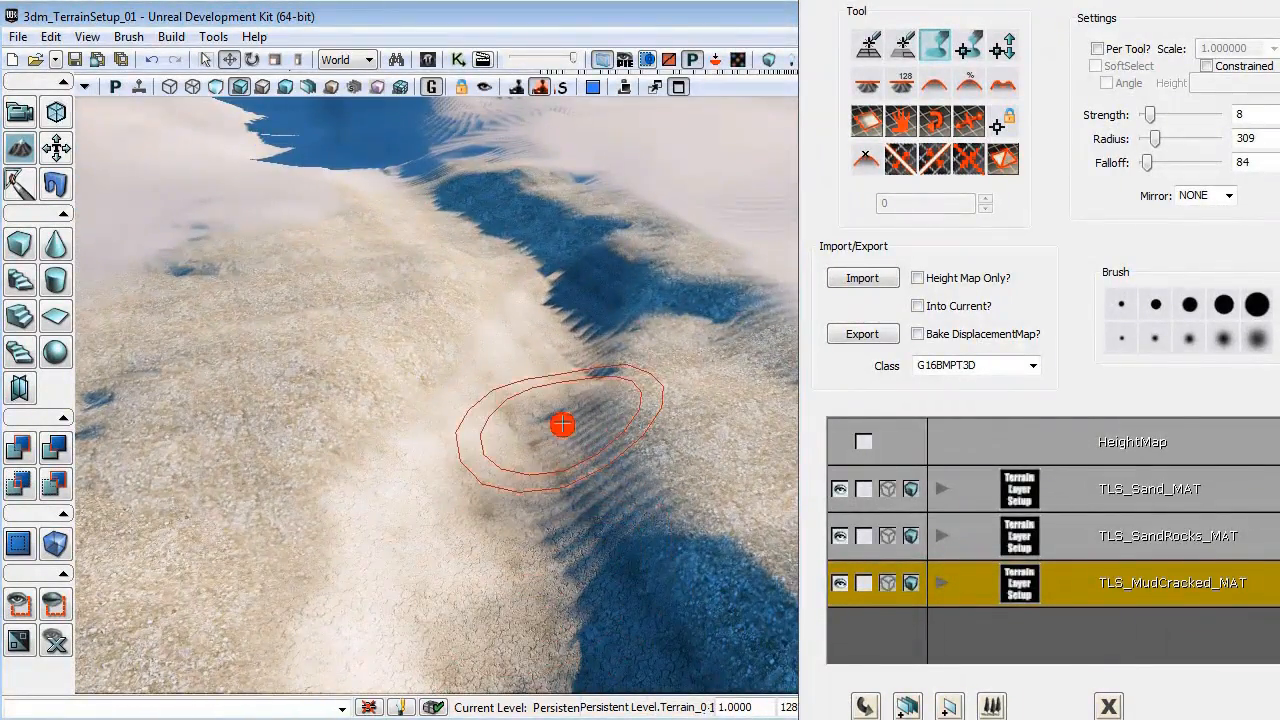
pyautogui.moveTo(432, 197)
pyautogui.mouseDown()
pyautogui.moveTo(571, 426)
pyautogui.moveTo(617, 572)
pyautogui.mouseUp()
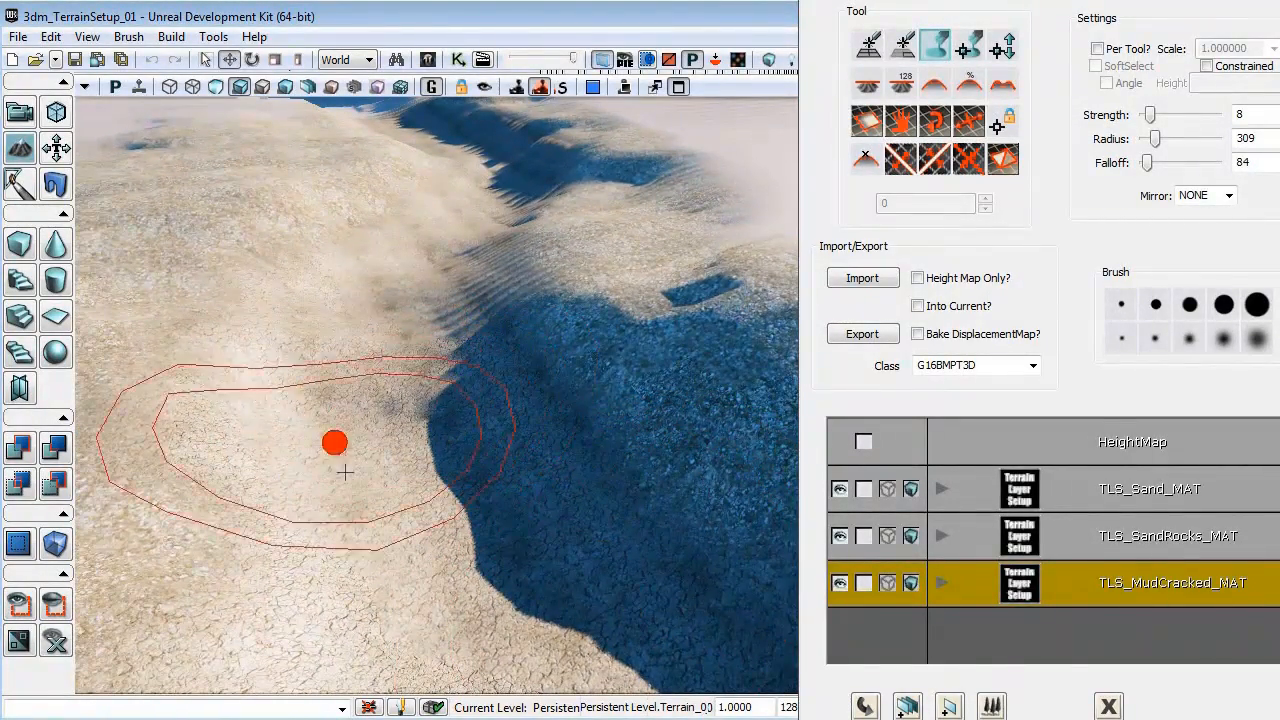
pyautogui.moveTo(386, 445); pyautogui.dragTo(609, 519)
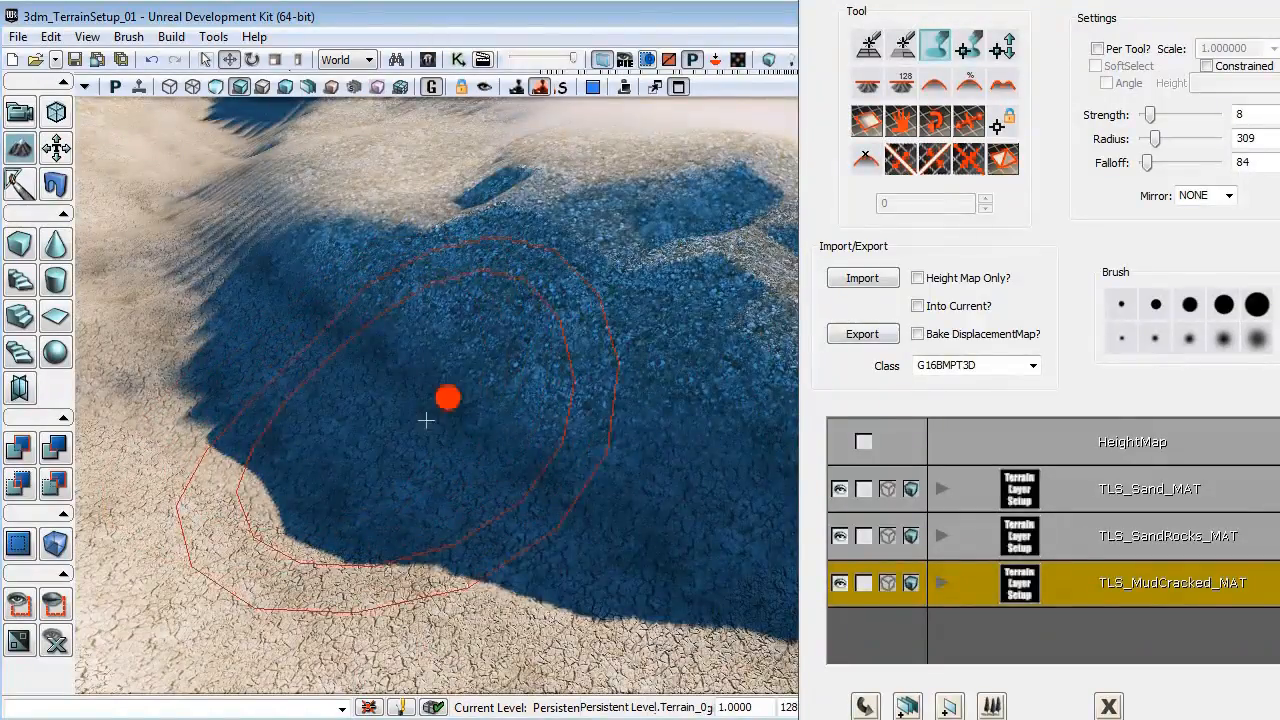
pyautogui.moveTo(581, 474)
pyautogui.mouseDown()
pyautogui.moveTo(535, 515)
pyautogui.moveTo(517, 440)
pyautogui.mouseUp()
pyautogui.moveTo(517, 440)
pyautogui.keyDown('ctrl'); pyautogui.mouseDown(button='right')
pyautogui.moveTo(383, 383)
pyautogui.moveTo(558, 455)
pyautogui.mouseUp(button='right'); pyautogui.keyUp('ctrl')
pyautogui.moveTo(558, 455)
pyautogui.mouseDown()
pyautogui.moveTo(586, 518)
pyautogui.moveTo(666, 546)
pyautogui.moveTo(517, 412)
pyautogui.mouseUp()
pyautogui.moveTo(517, 412); pyautogui.dragTo(555, 515, button='right')
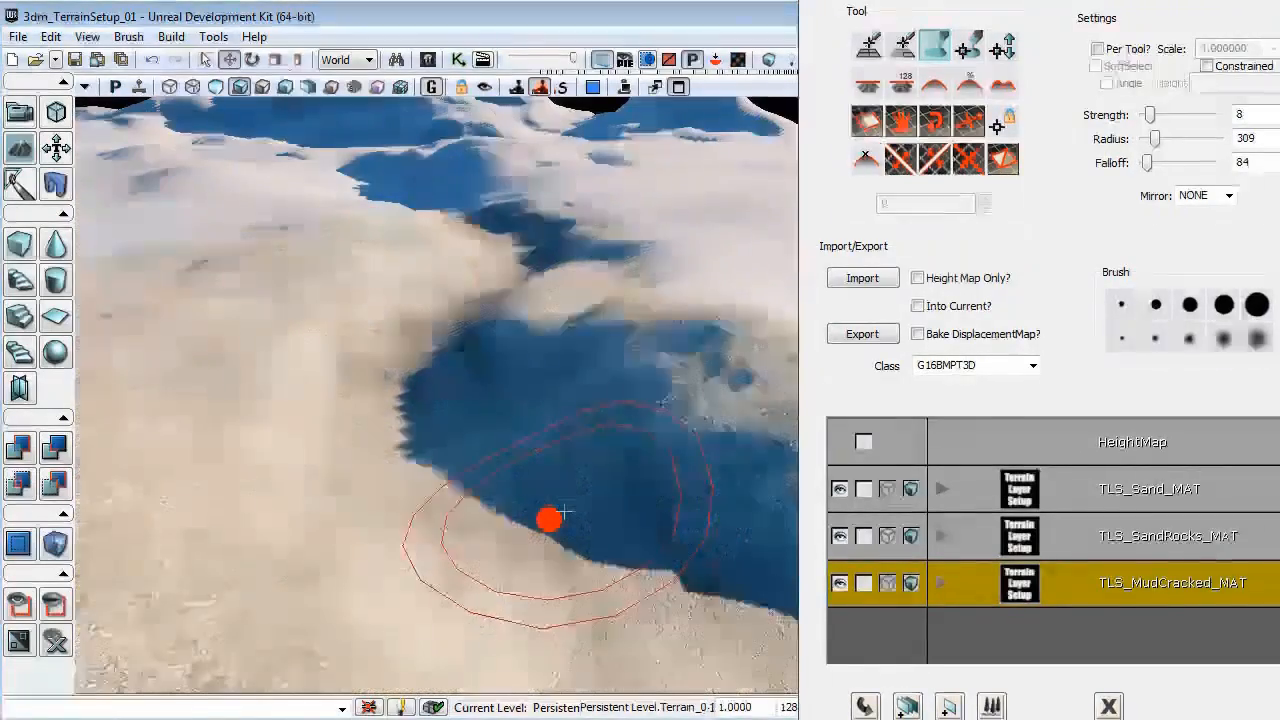
pyautogui.moveTo(555, 515)
pyautogui.keyDown('ctrl'); pyautogui.mouseDown()
pyautogui.moveTo(502, 541)
pyautogui.moveTo(566, 552)
pyautogui.moveTo(558, 480)
pyautogui.moveTo(553, 593)
pyautogui.moveTo(590, 614)
pyautogui.moveTo(527, 619)
pyautogui.moveTo(525, 518)
pyautogui.mouseUp(); pyautogui.keyUp('ctrl')
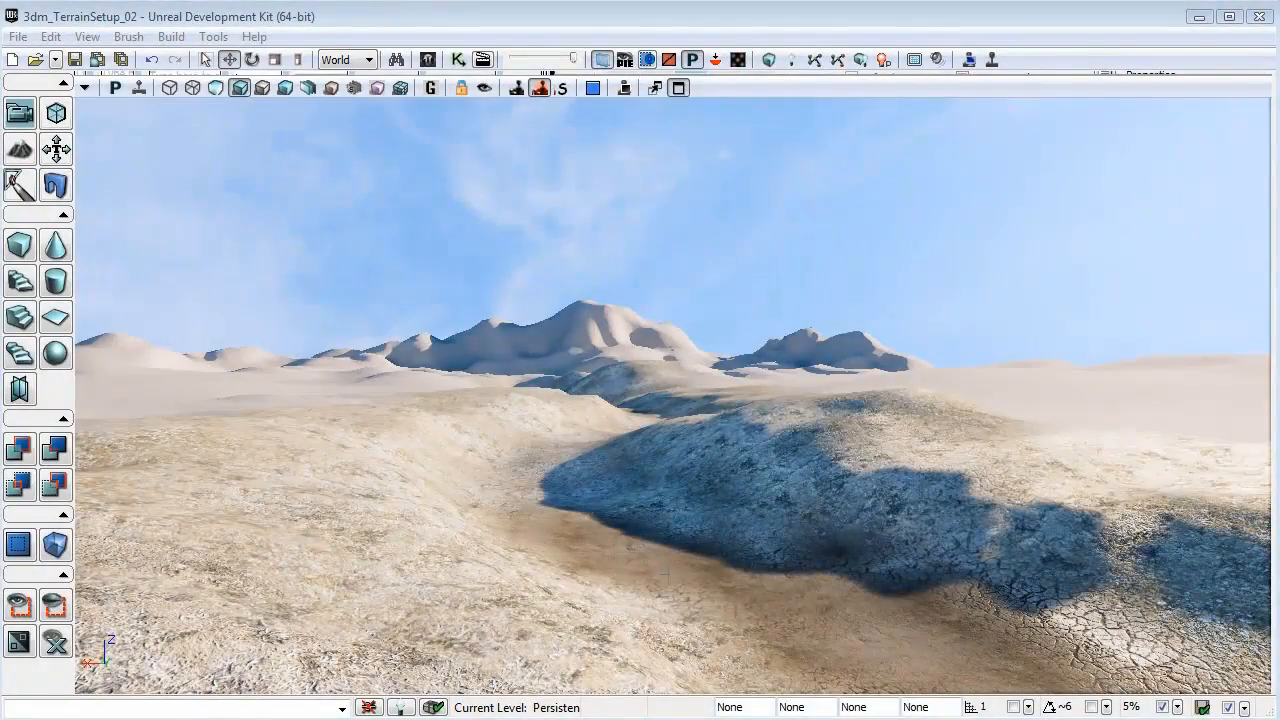
# Open the terrain editor in the 3dm_TerrainSetup_02 level, review its list of material layers, and close it.
pyautogui.moveTo(665, 573); pyautogui.dragTo(706, 665, button='right')
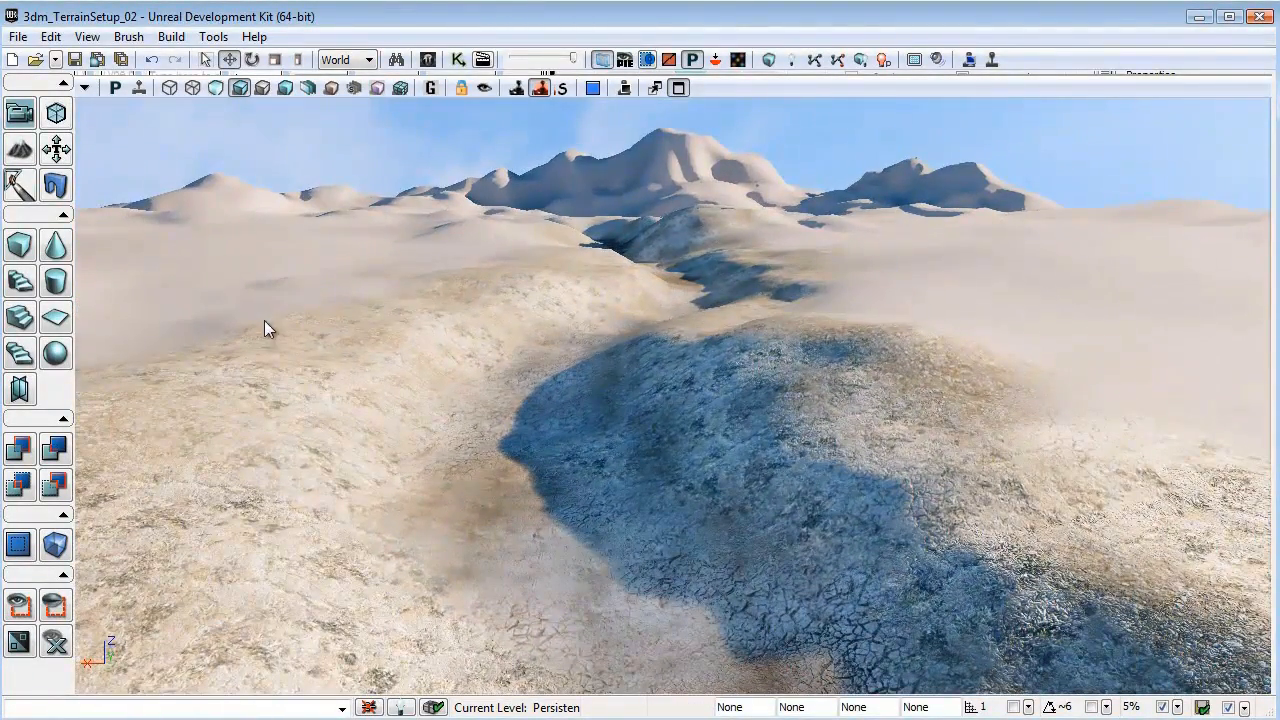
pyautogui.click(33, 154)
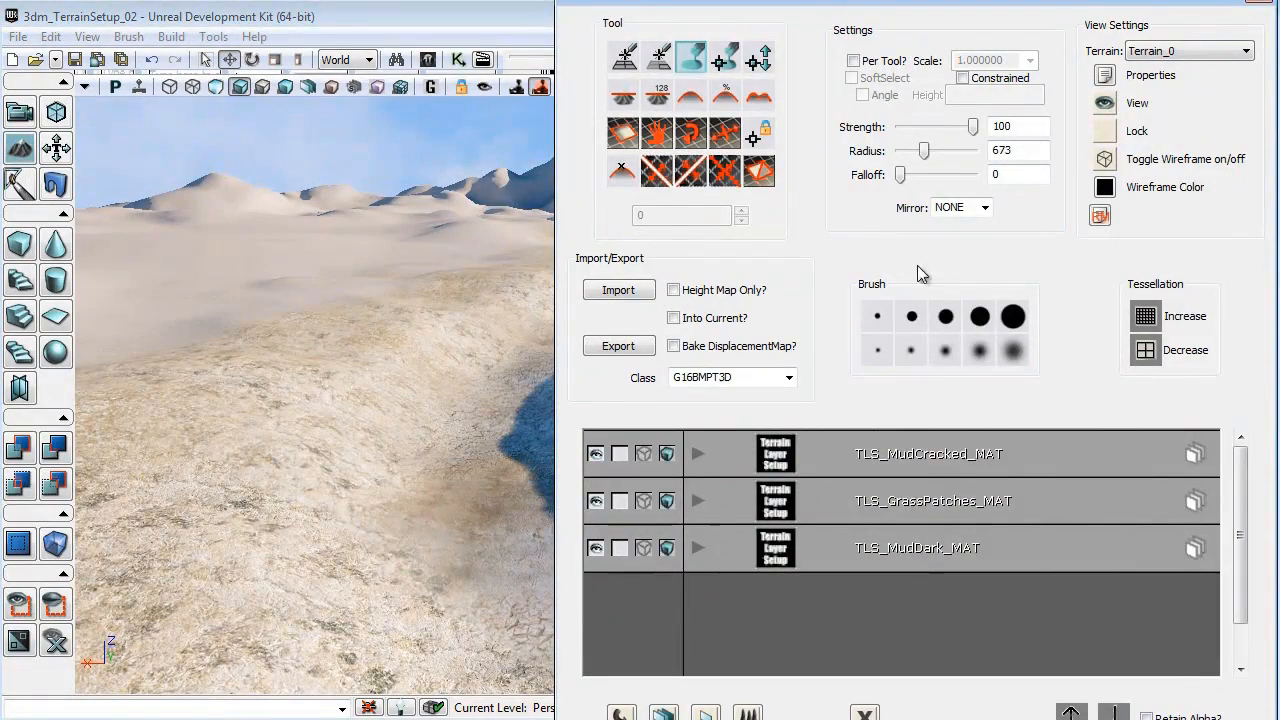
pyautogui.moveTo(1239, 515)
pyautogui.mouseDown()
pyautogui.moveTo(1245, 553)
pyautogui.moveTo(1238, 535)
pyautogui.mouseUp()
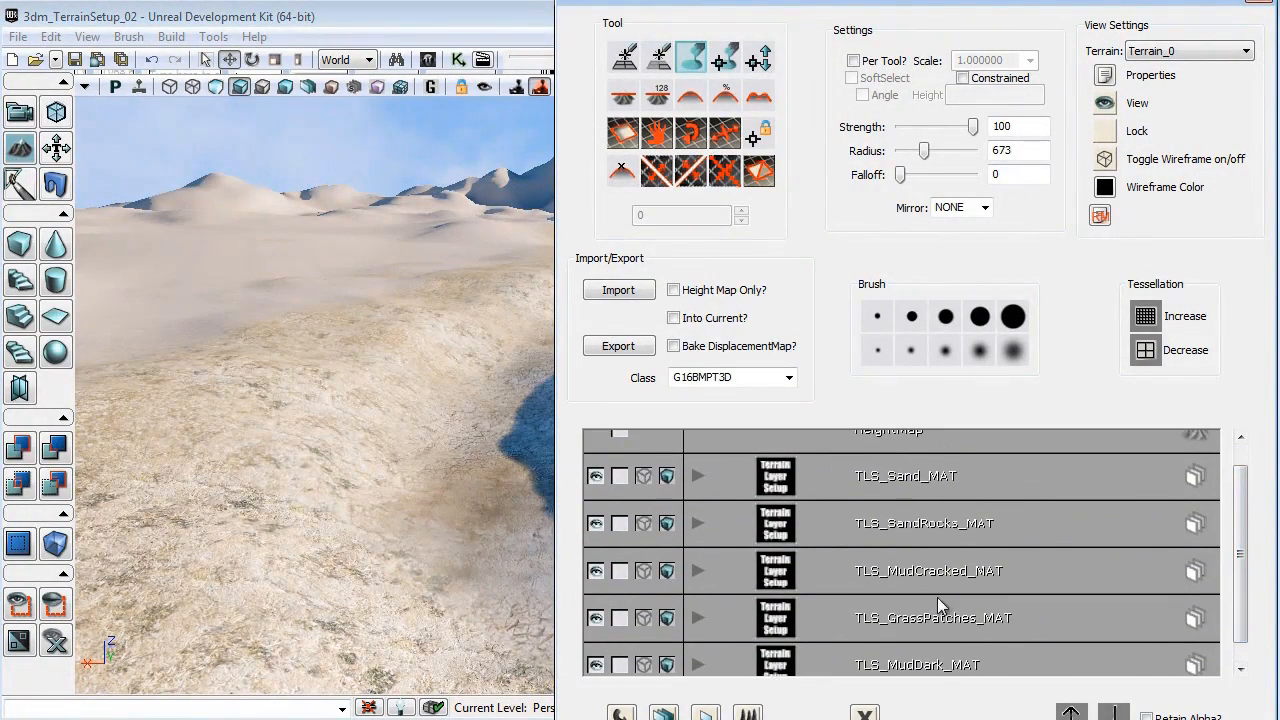
pyautogui.scroll(-1, 1239, 535)
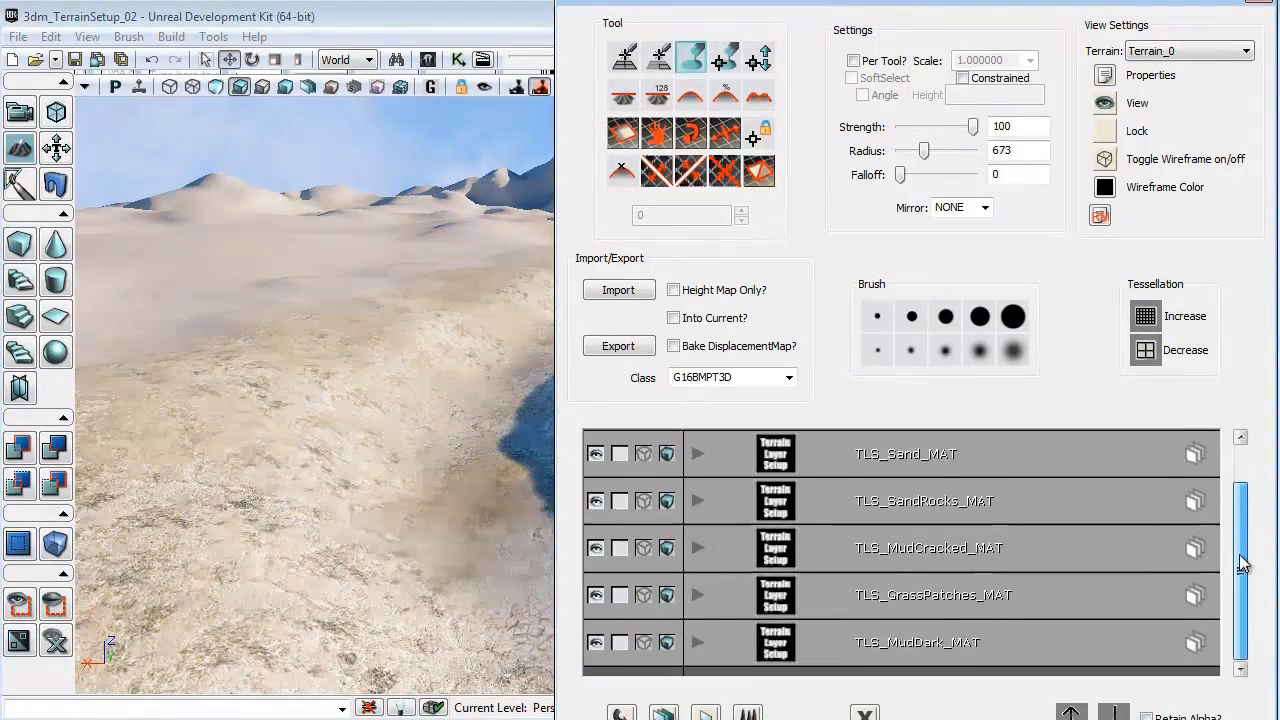
pyautogui.click(1258, 3)
# Examine the painted dry riverbed and the surrounding slopes from several viewing angles.
pyautogui.moveTo(680, 400); pyautogui.dragTo(715, 425, button='right')
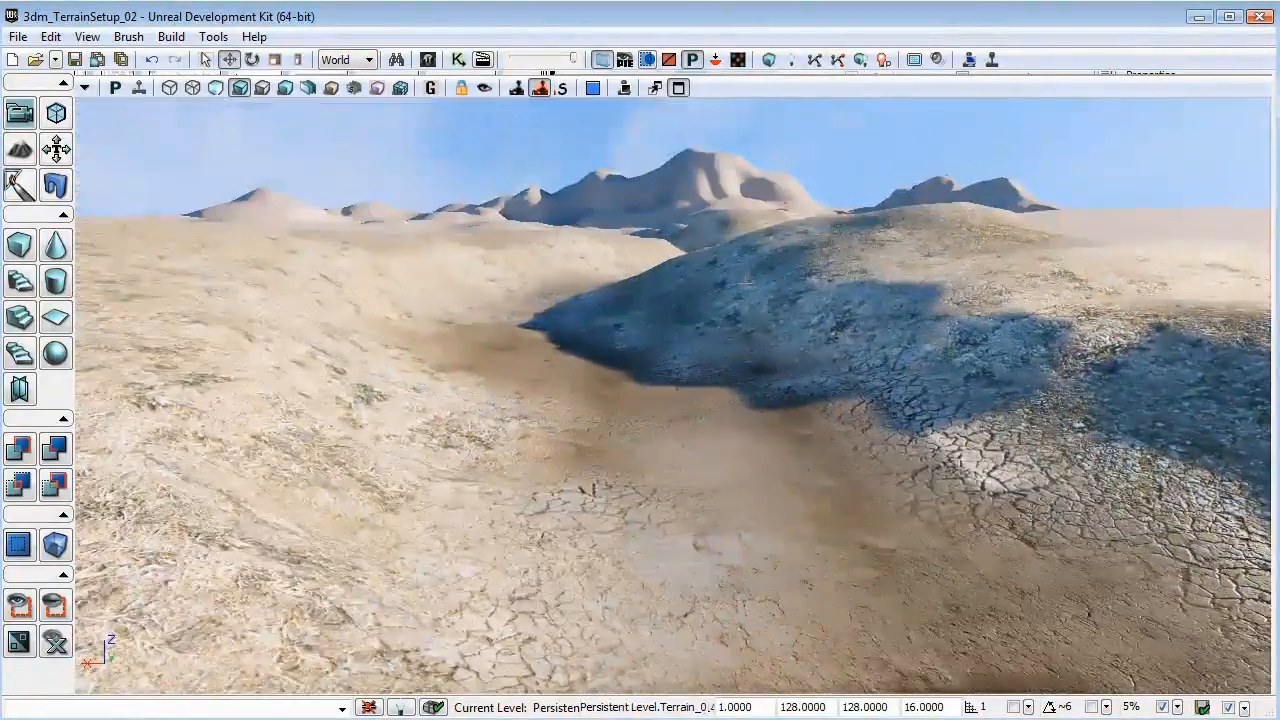
pyautogui.moveTo(738, 278); pyautogui.dragTo(788, 280, button='right')
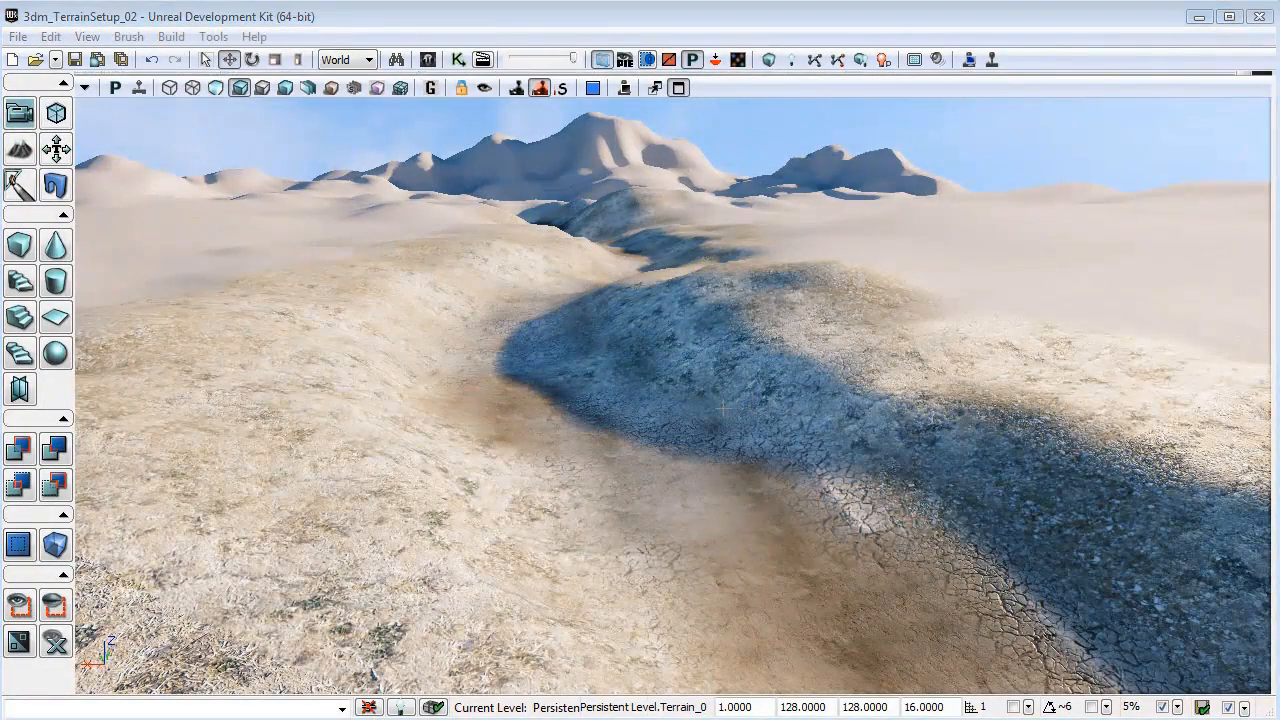
pyautogui.moveTo(806, 377)
pyautogui.mouseDown(button='right')
pyautogui.moveTo(778, 382)
pyautogui.moveTo(786, 374)
pyautogui.mouseUp(button='right')
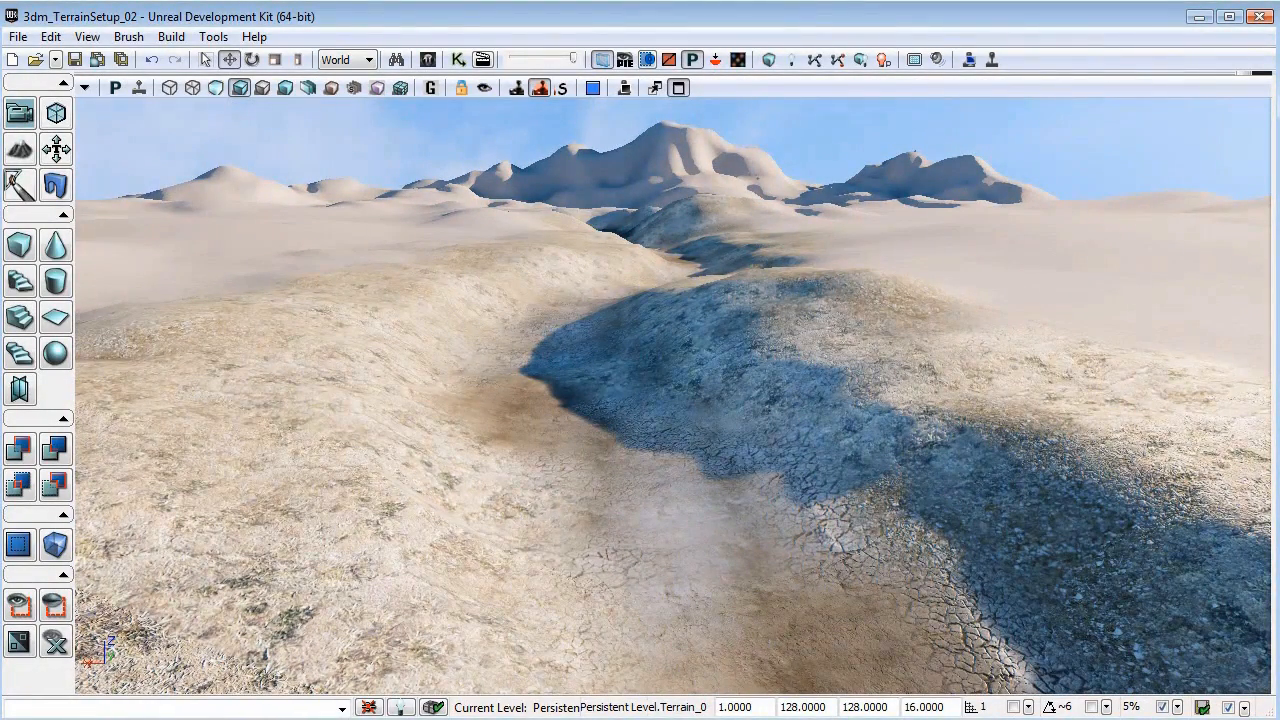
pyautogui.moveTo(760, 460); pyautogui.dragTo(760, 460, button='right')
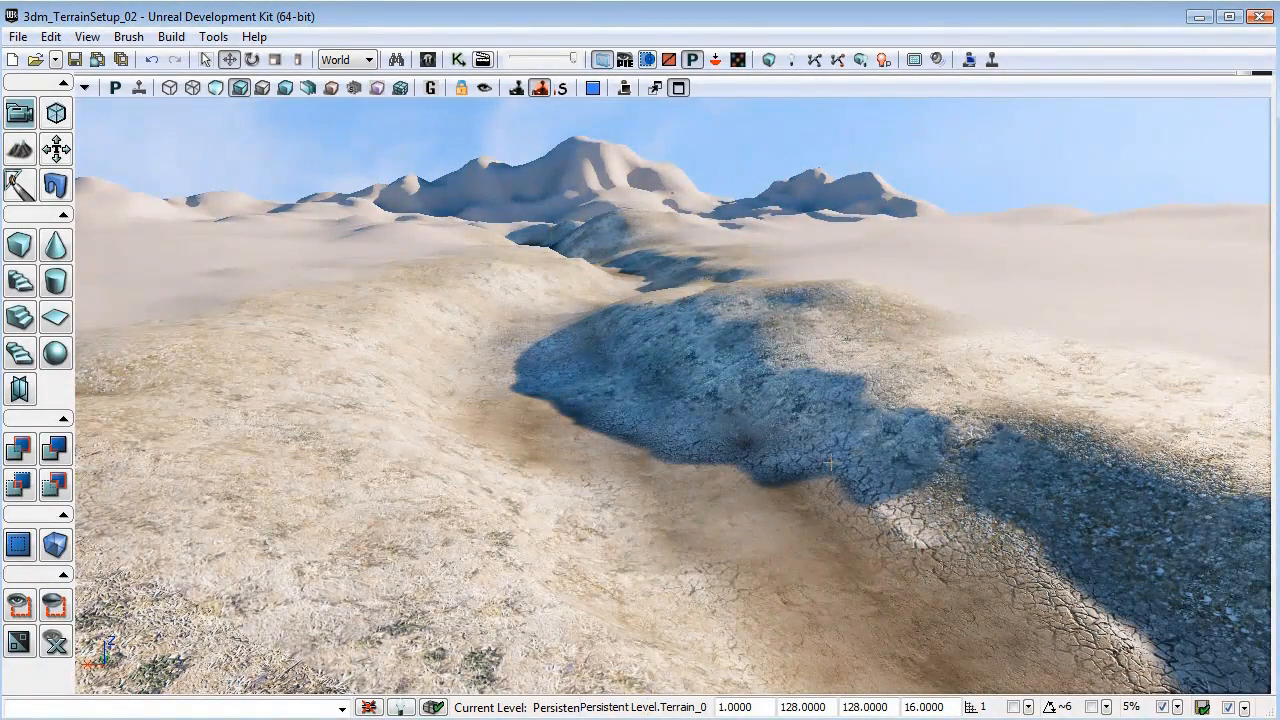
pyautogui.moveTo(869, 469)
pyautogui.mouseDown(button='right')
pyautogui.moveTo(815, 455)
pyautogui.moveTo(888, 460)
pyautogui.mouseUp(button='right')
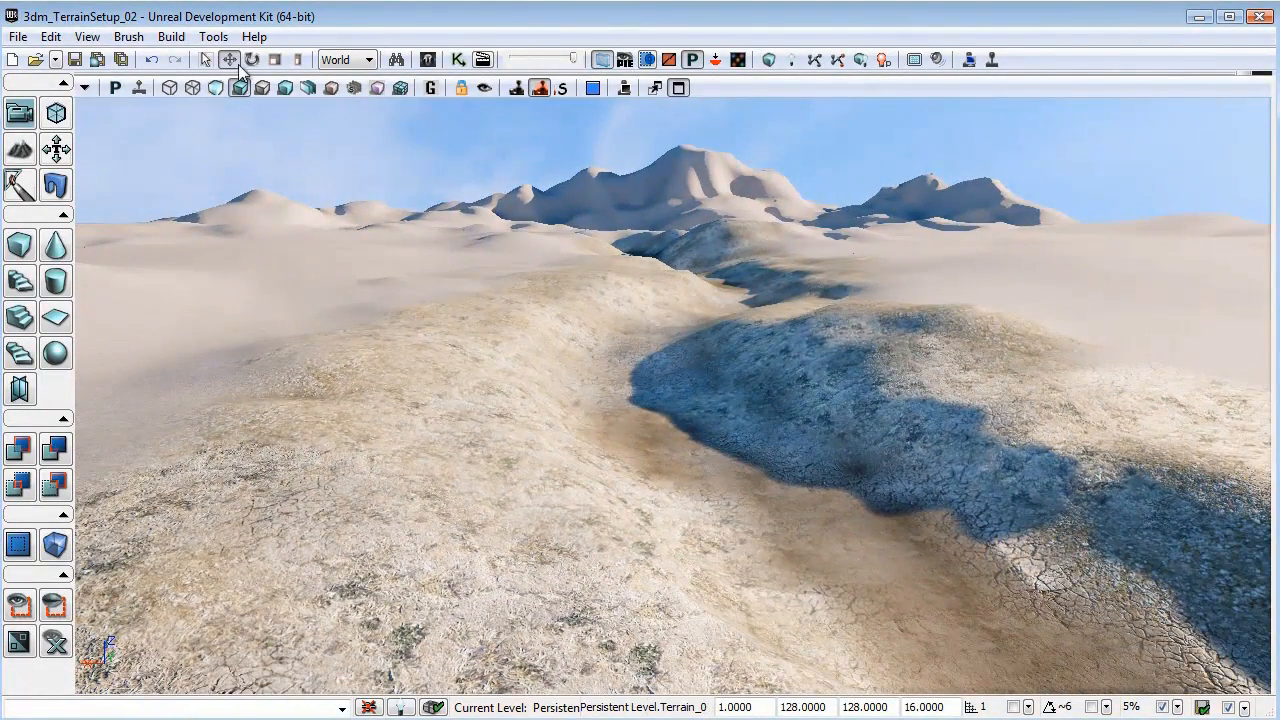
# Compare the terrain in wireframe and unlit view modes, and return to lit mode.
pyautogui.click(216, 88)
pyautogui.click(193, 88)
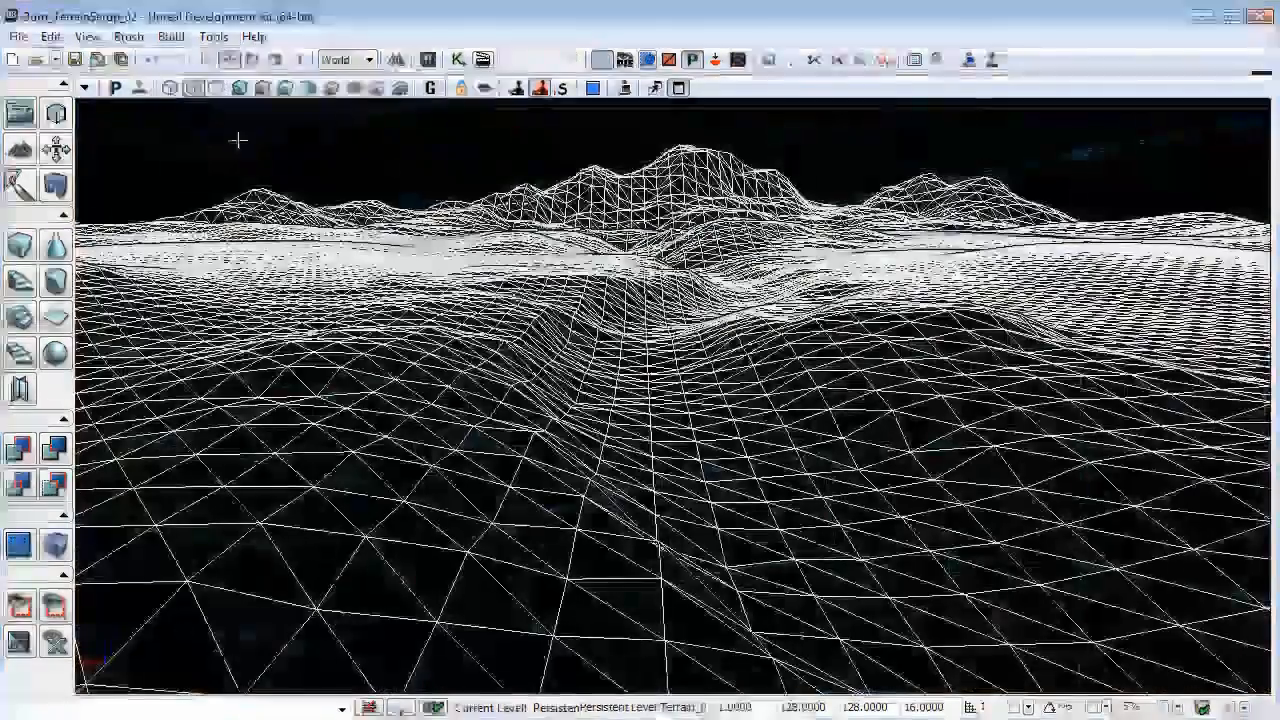
pyautogui.click(216, 88)
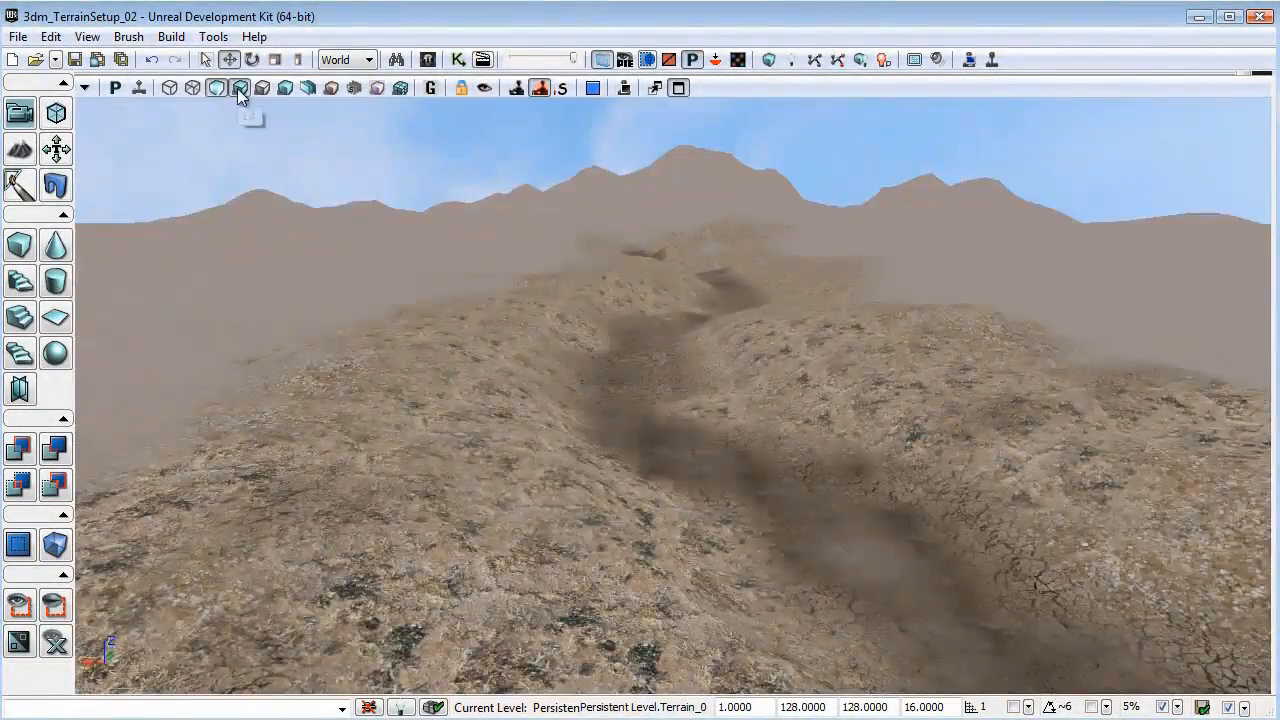
pyautogui.click(240, 88)
# Reopen the terrain editor, add a new DecoLayer below TLS_MudDark_MAT and select it.
pyautogui.click(20, 149)
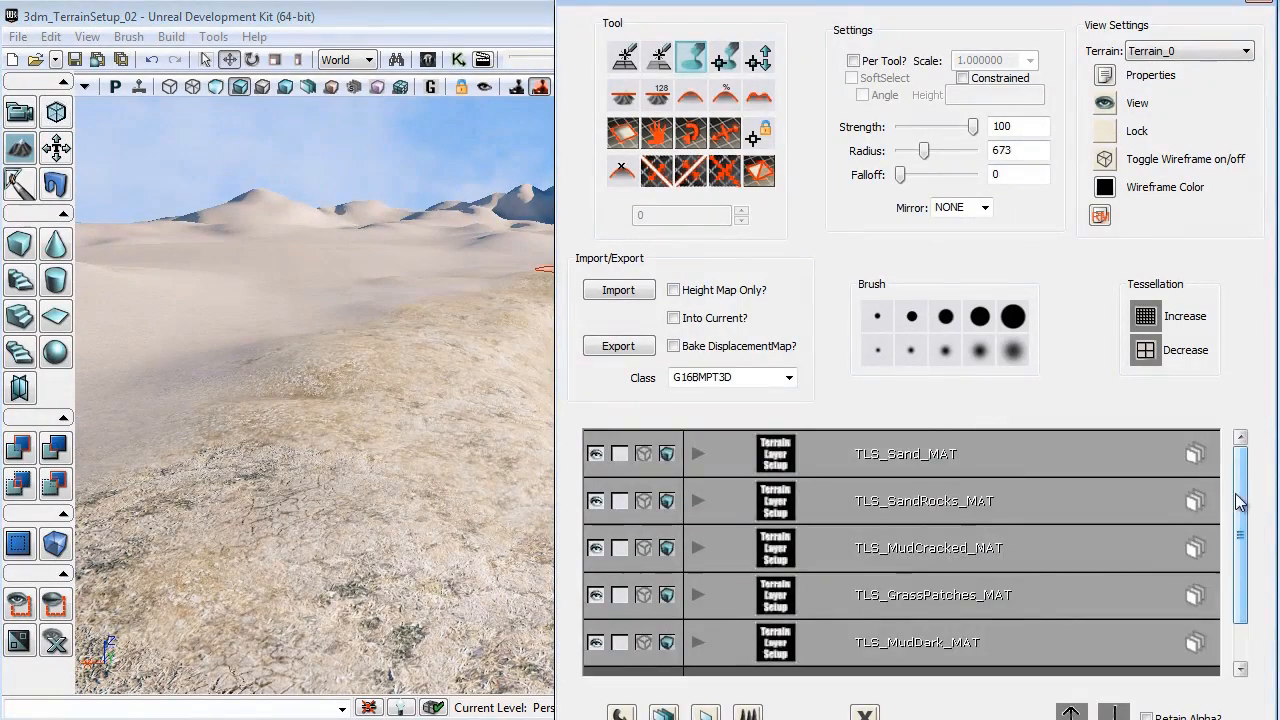
pyautogui.moveTo(1240, 499); pyautogui.dragTo(1246, 568)
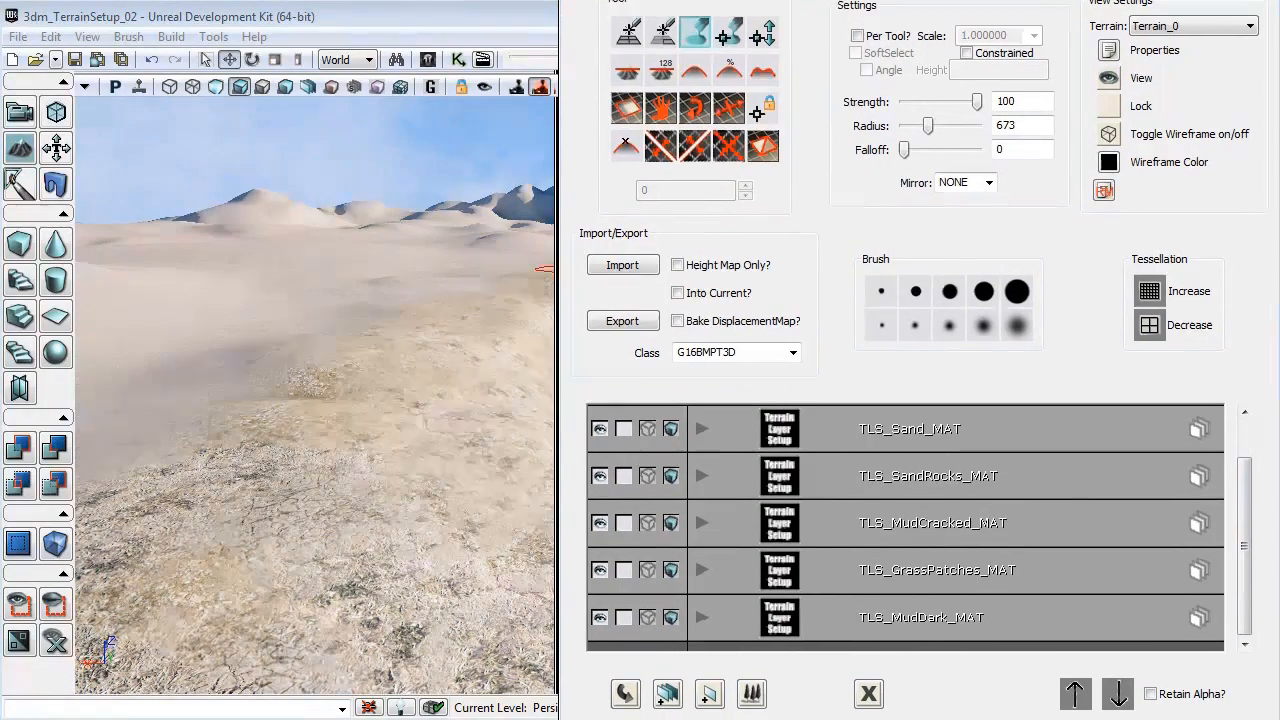
pyautogui.rightClick(899, 652)
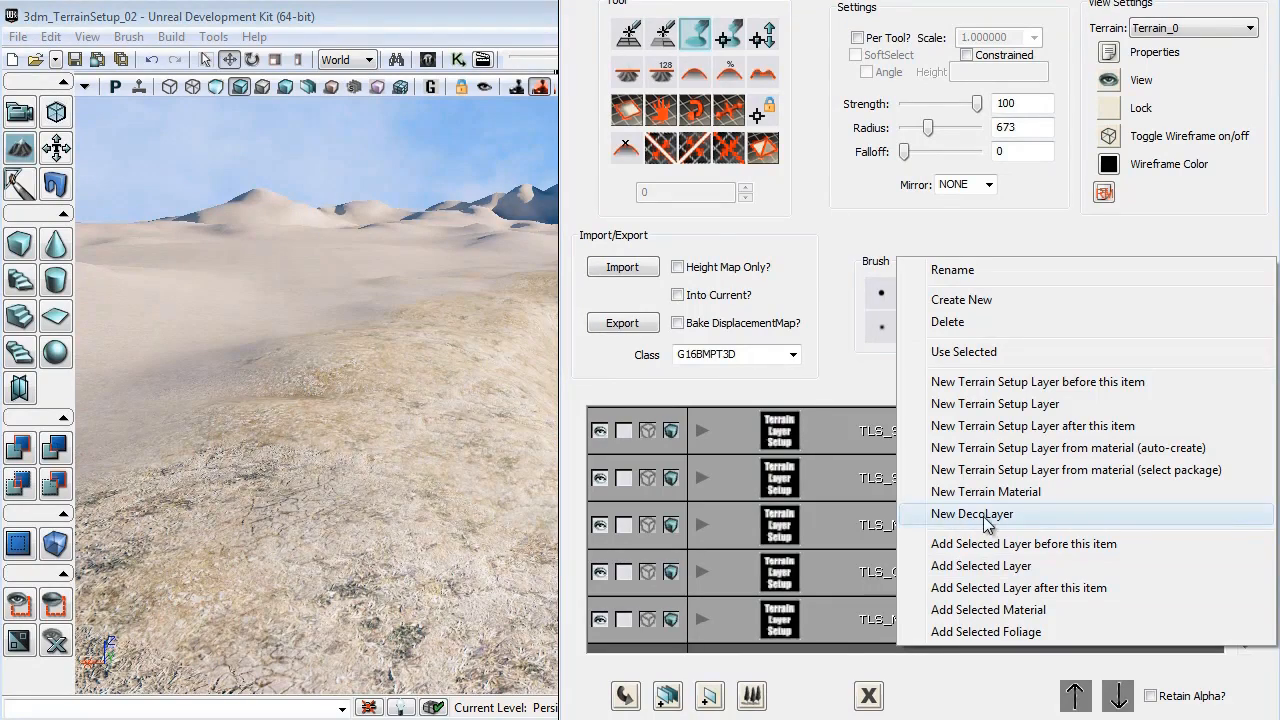
pyautogui.click(828, 650)
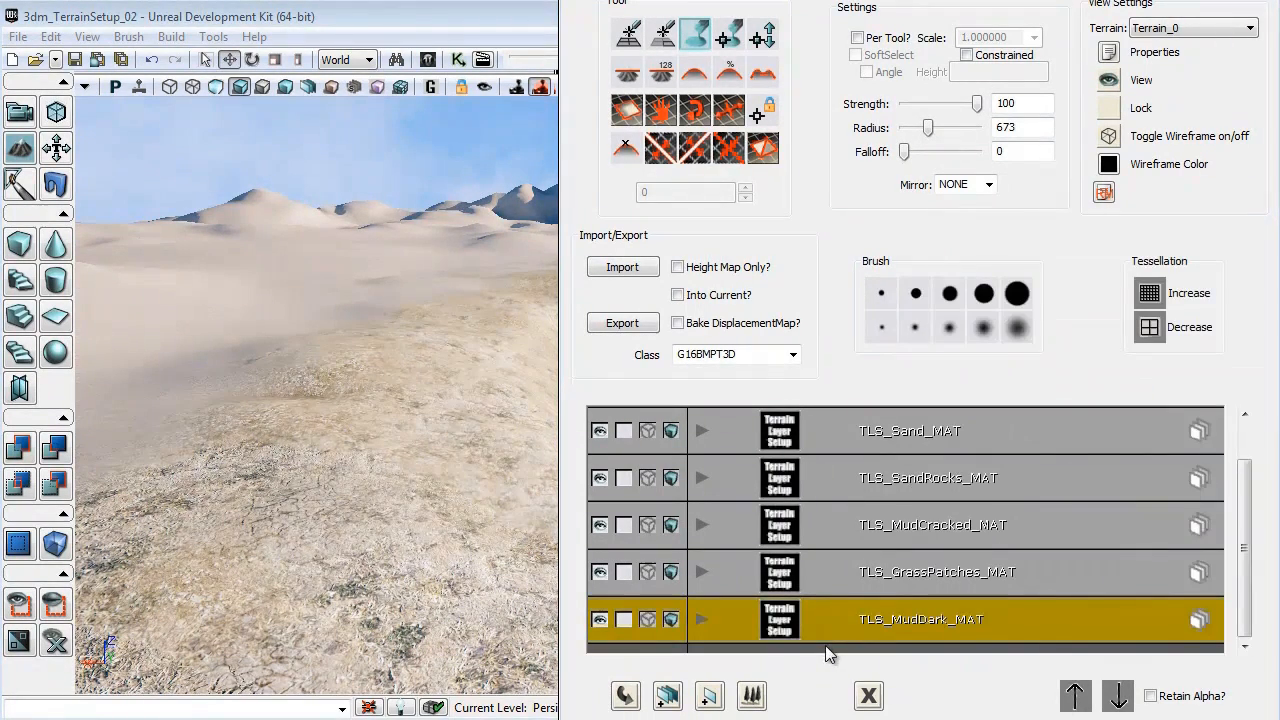
pyautogui.click(752, 697)
pyautogui.moveTo(1243, 550); pyautogui.dragTo(1242, 620)
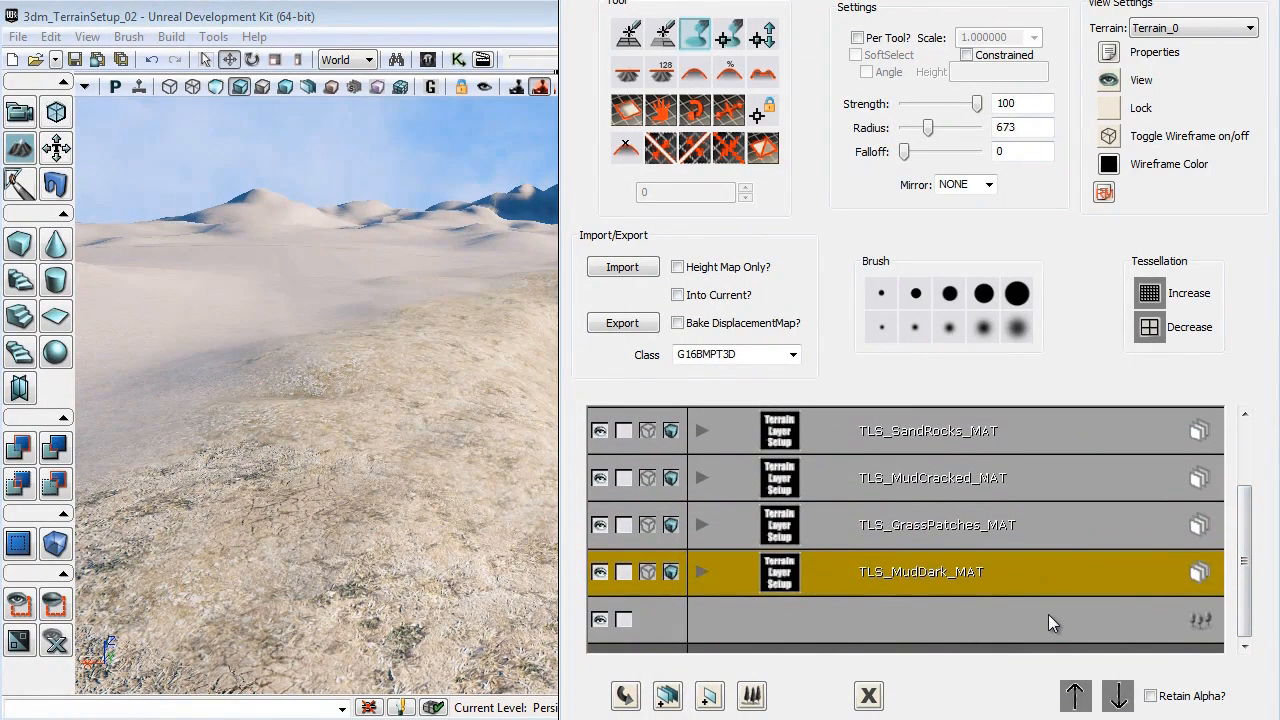
pyautogui.click(949, 623)
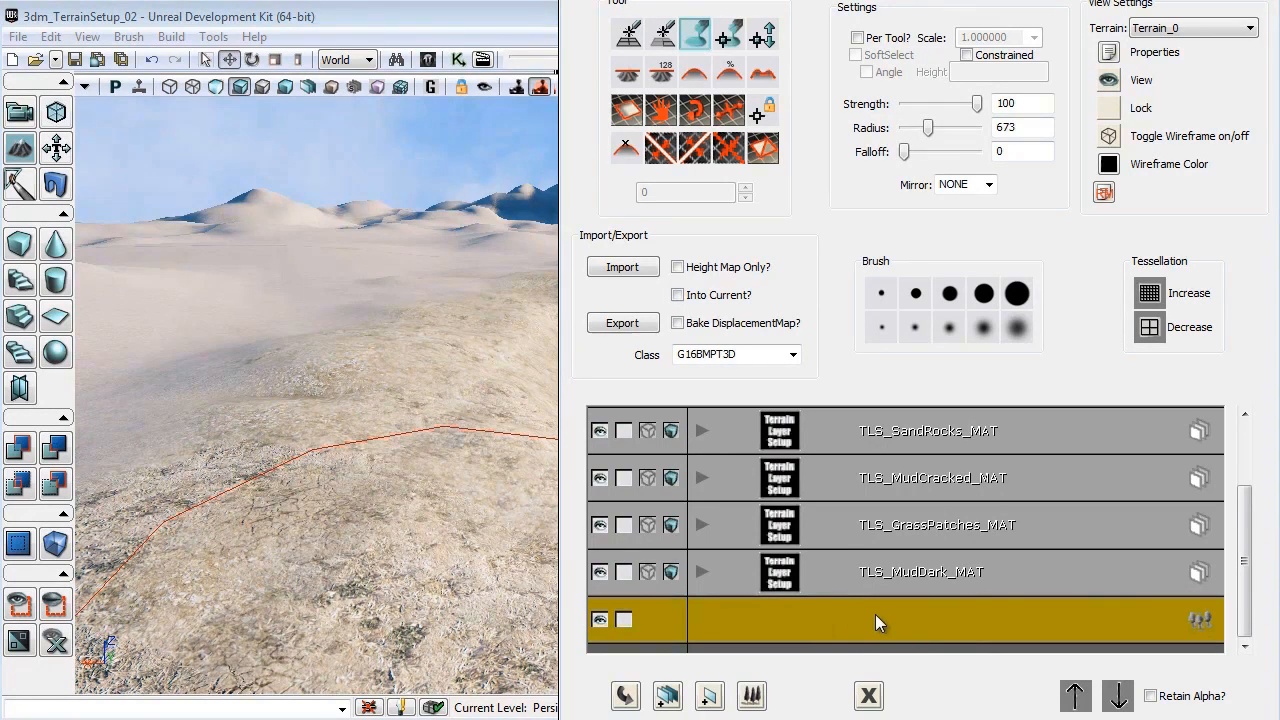
# Open the properties of Terrain_0, expand deco layer [0] and add an entry to its Decorations.
pyautogui.click(1110, 53)
pyautogui.moveTo(643, 18); pyautogui.dragTo(688, 0)
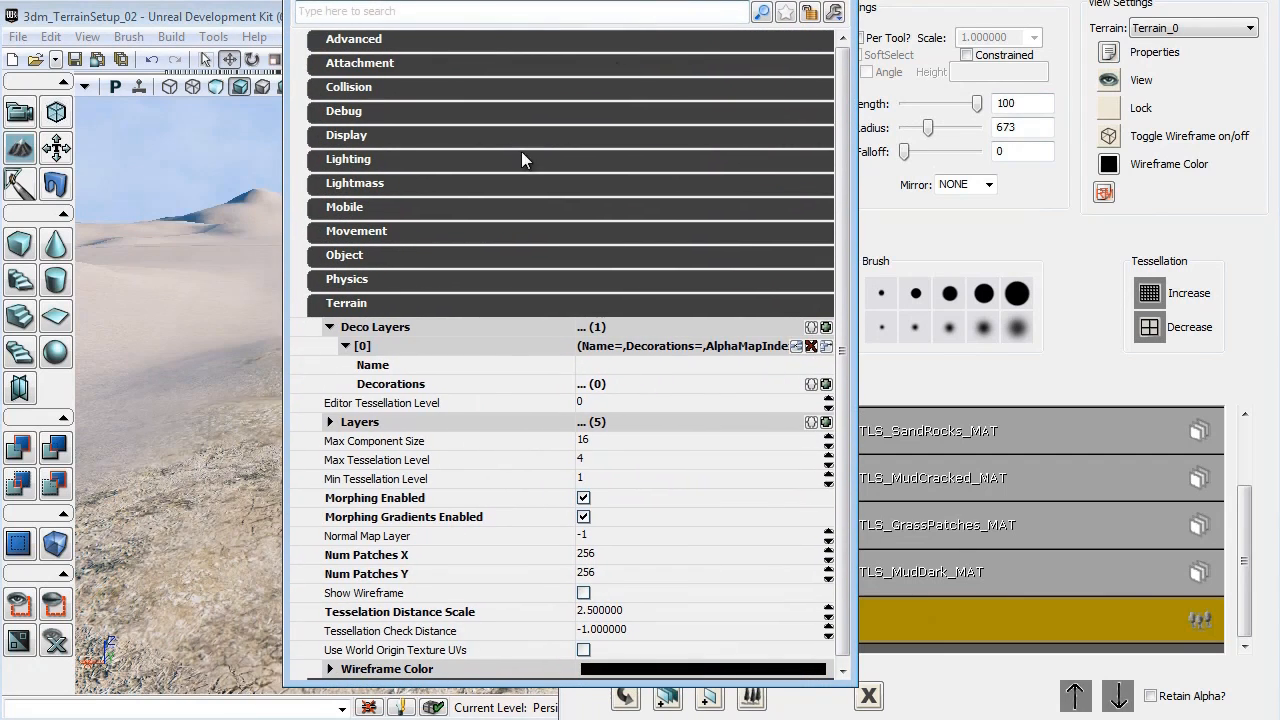
pyautogui.click(362, 346)
pyautogui.click(370, 327)
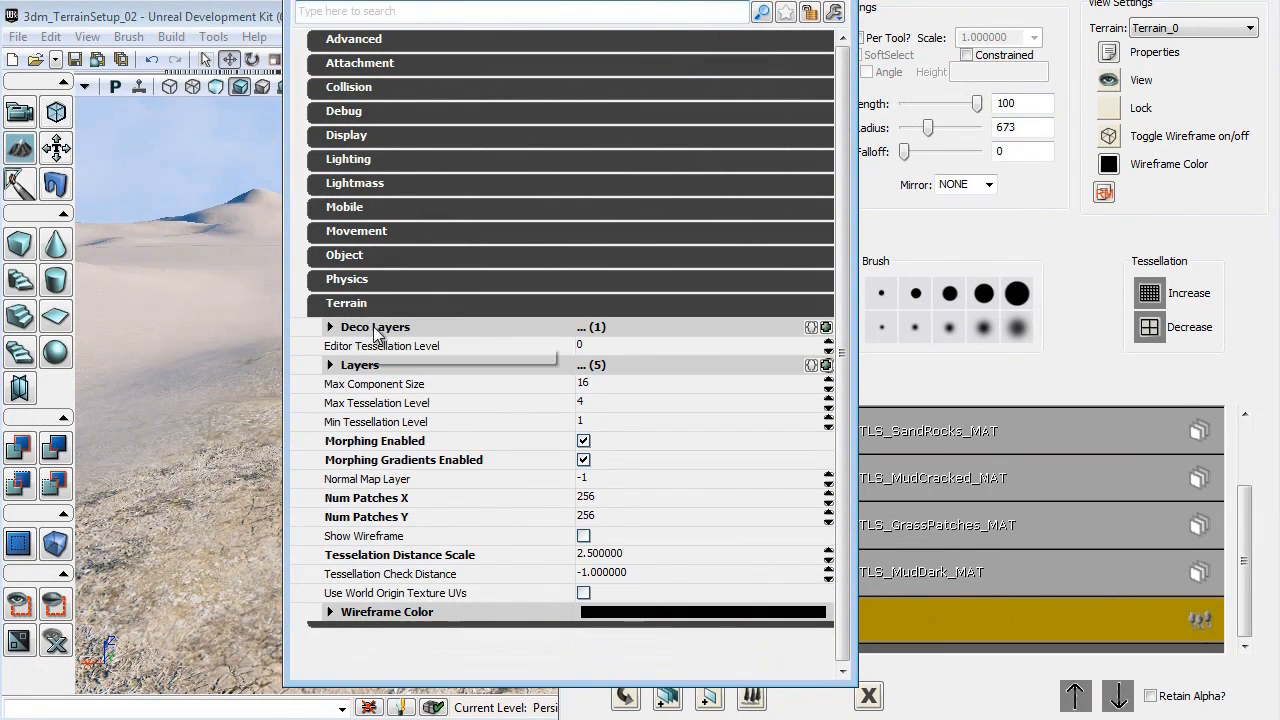
pyautogui.click(370, 327)
pyautogui.click(362, 346)
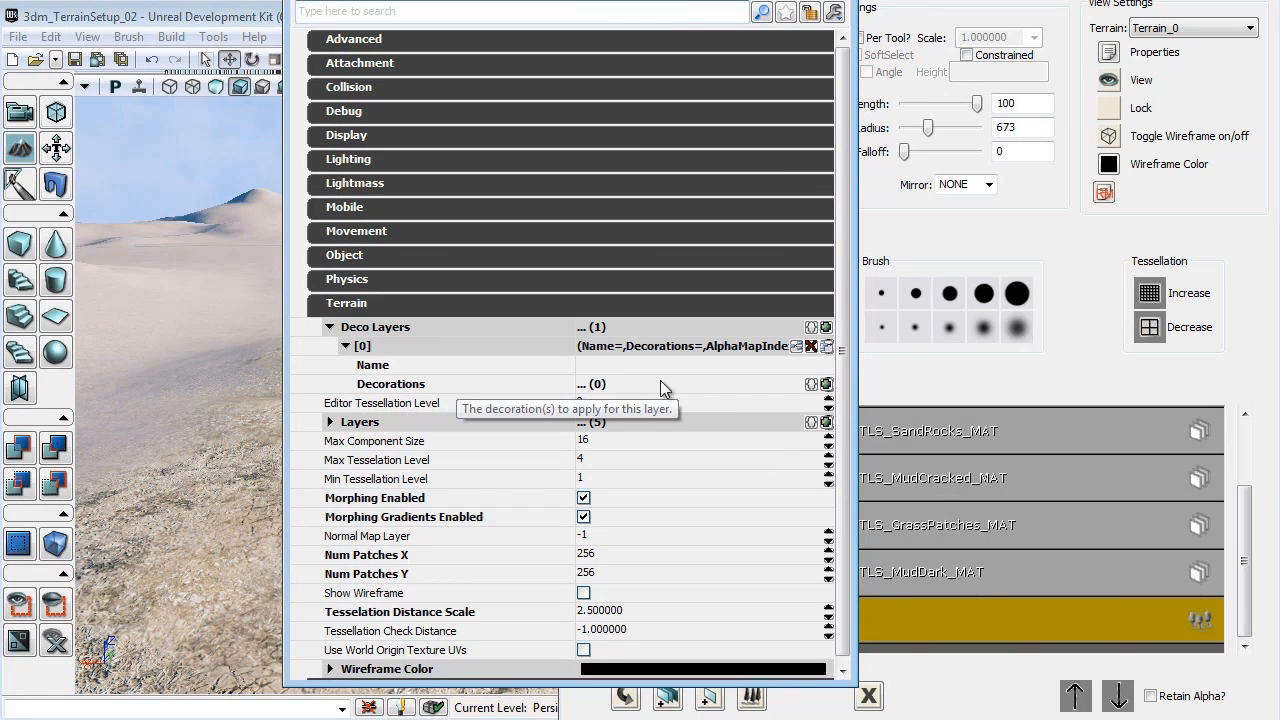
pyautogui.click(826, 386)
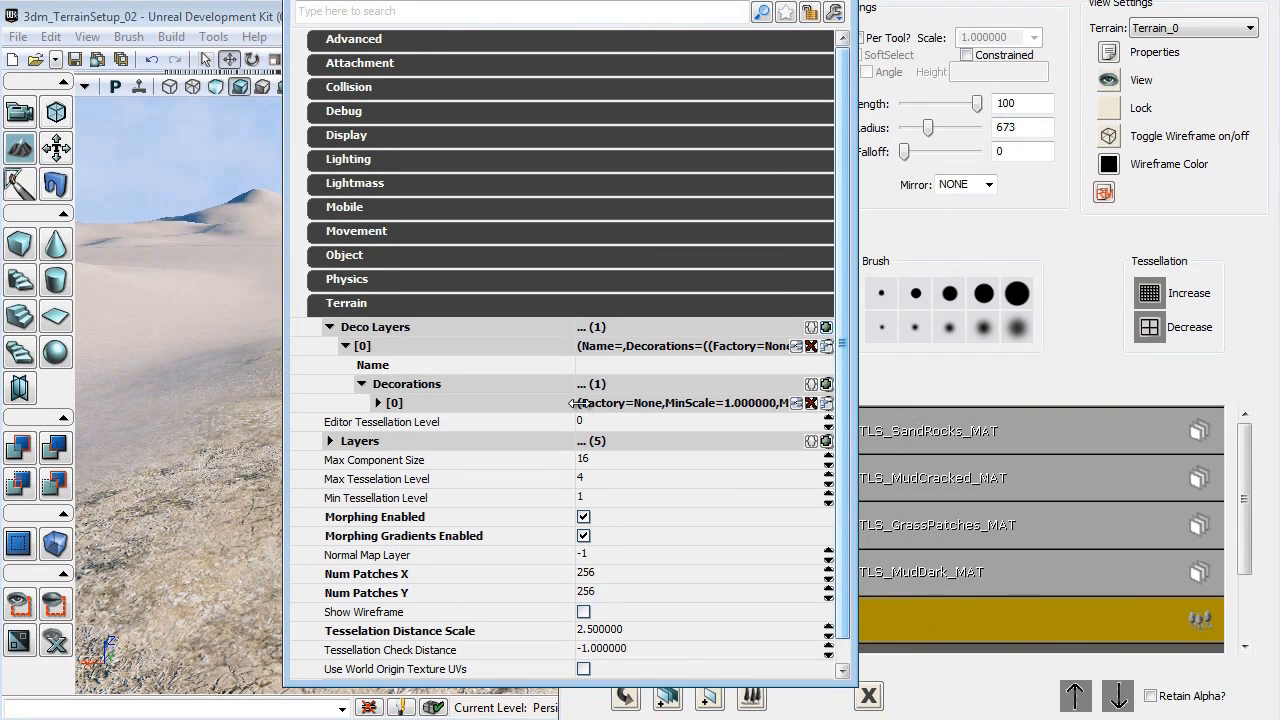
# Expand decoration [0], set its Factory to StaticMeshComponentFactory and expand the factory's settings.
pyautogui.doubleClick(443, 404)
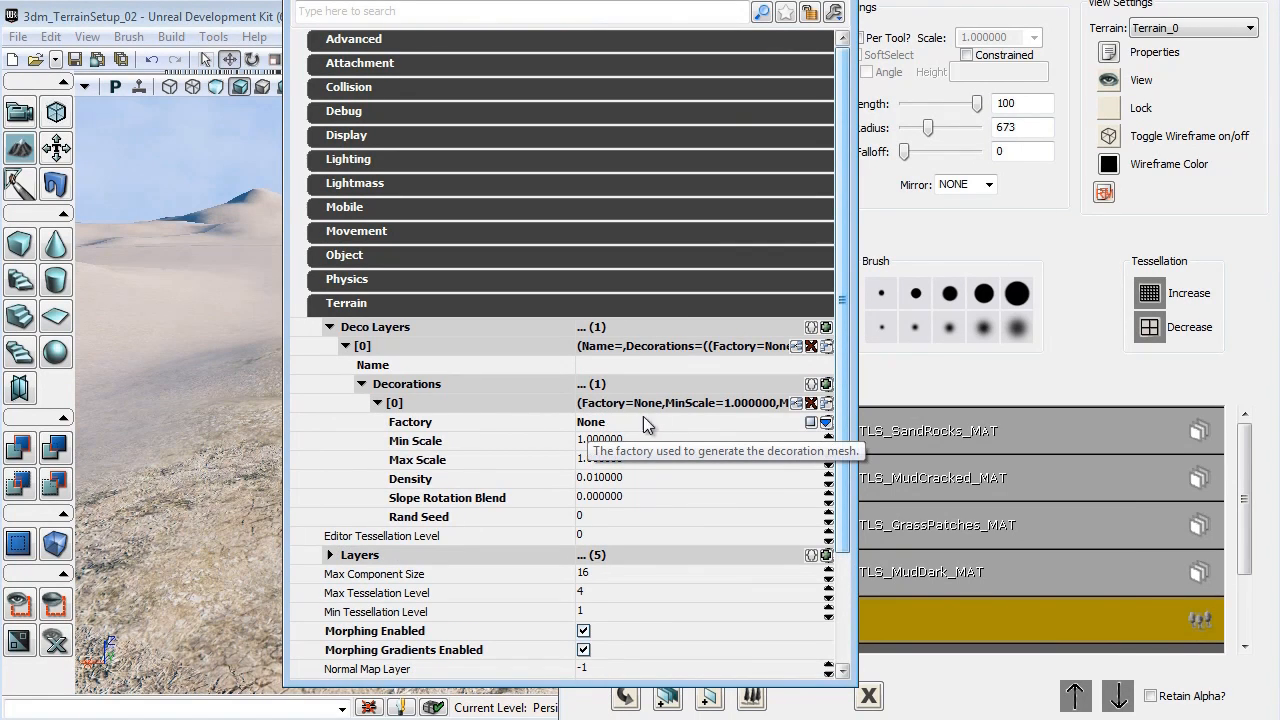
pyautogui.click(826, 424)
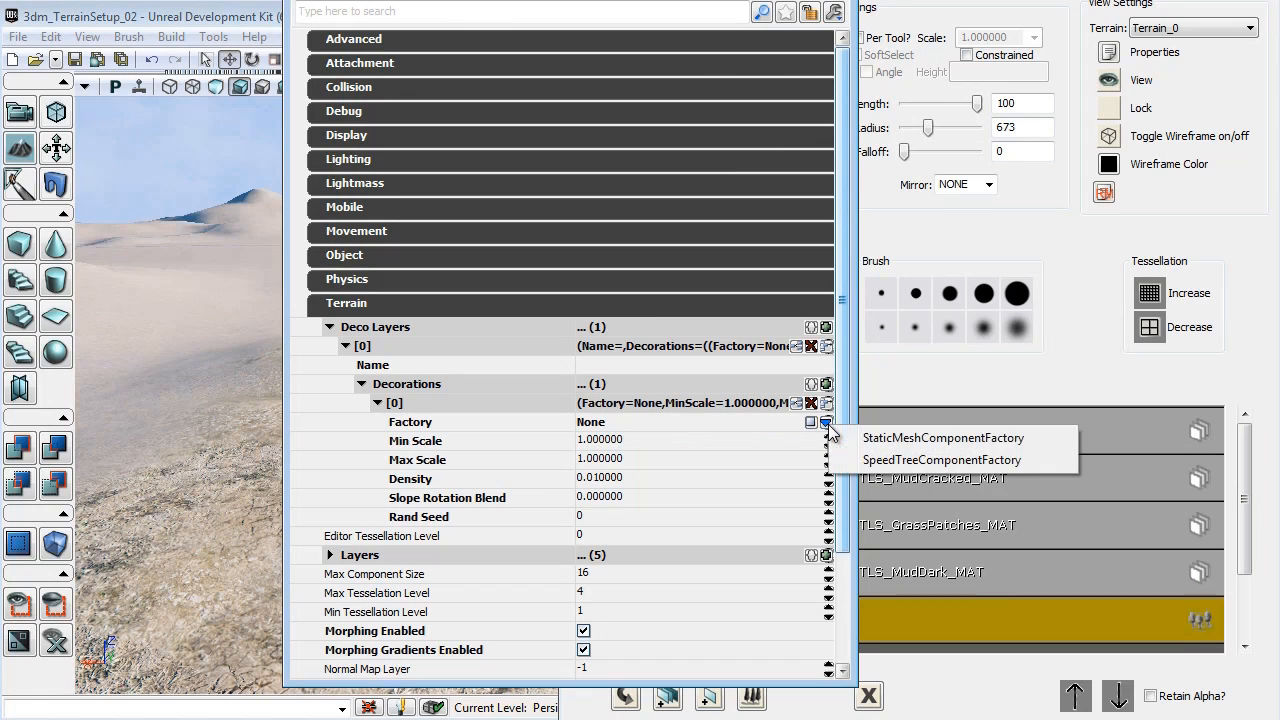
pyautogui.click(920, 440)
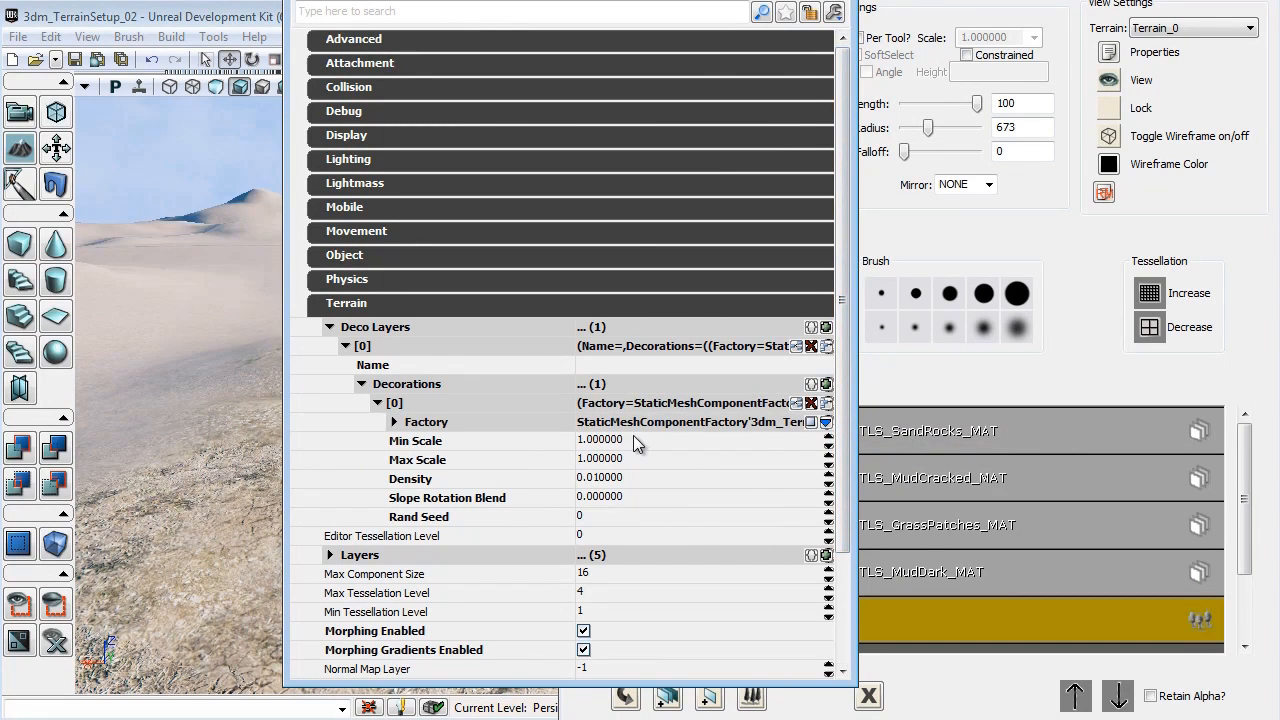
pyautogui.doubleClick(530, 430)
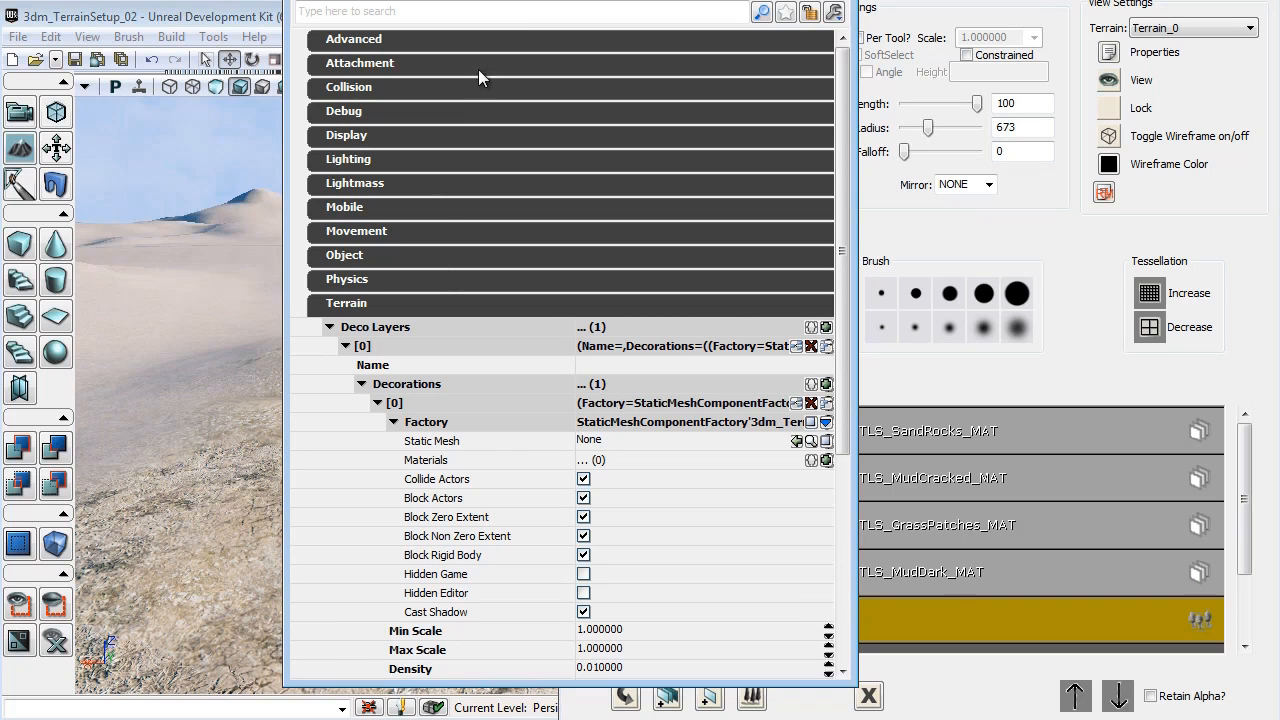
# Assign the Cactus_01_STAT mesh from the 3dm_Terrain package as the decoration factory's Static Mesh.
pyautogui.moveTo(570, 0); pyautogui.dragTo(916, 4)
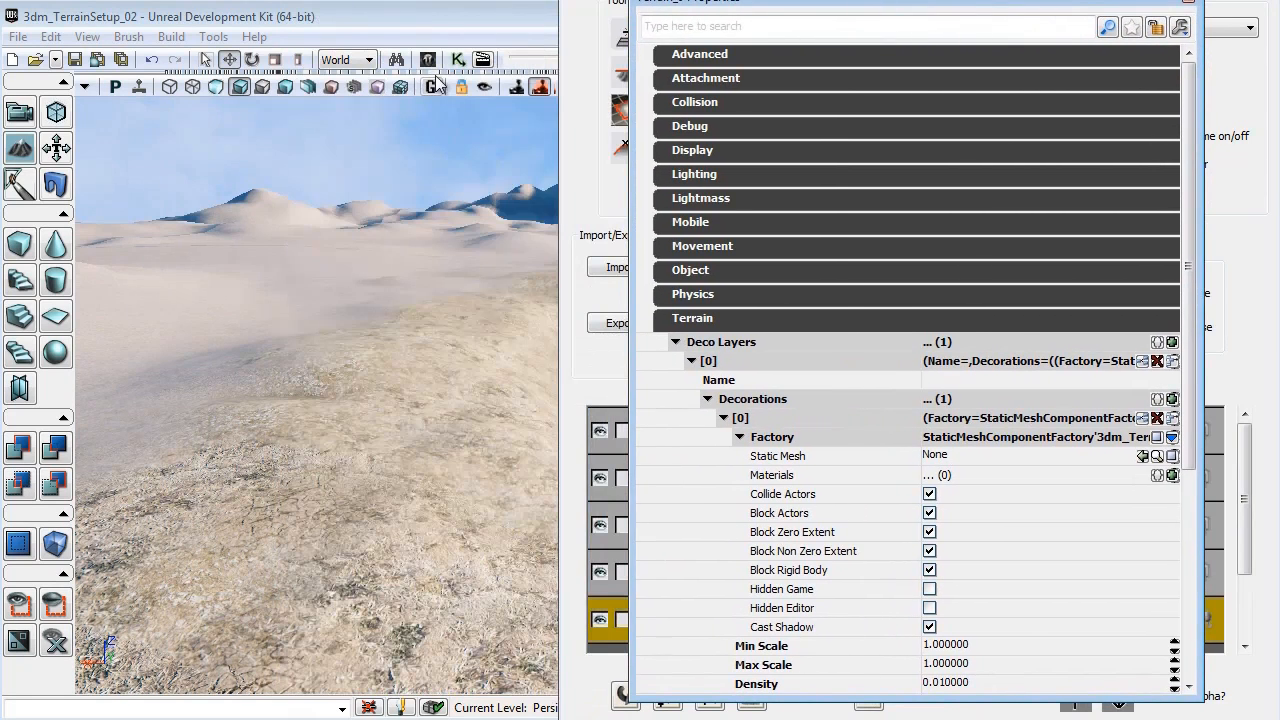
pyautogui.click(436, 85)
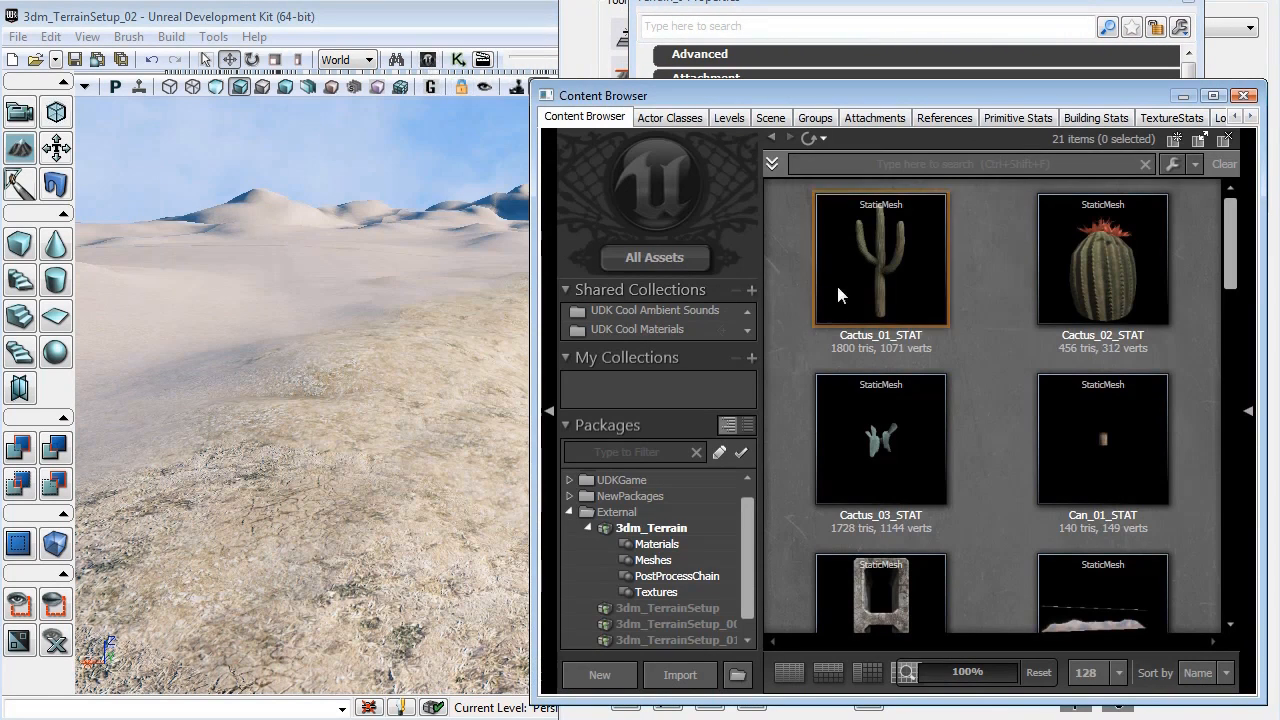
pyautogui.click(864, 272)
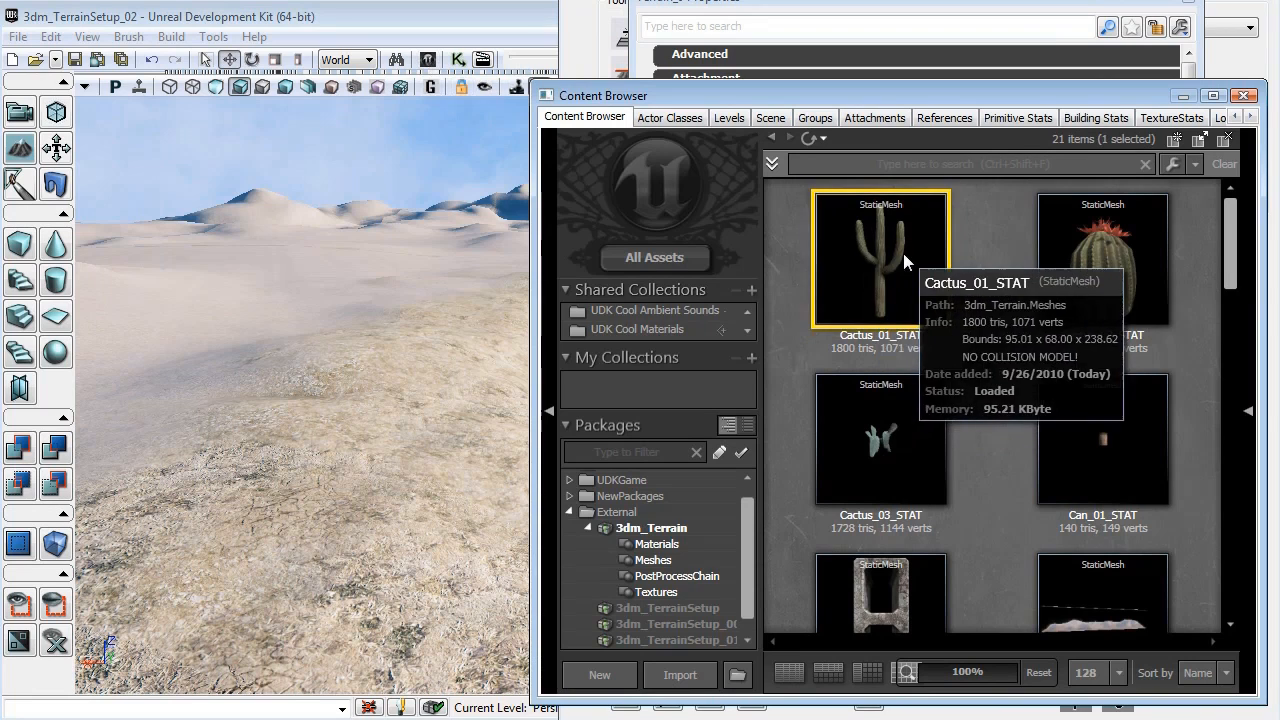
pyautogui.click(1243, 96)
pyautogui.click(979, 455)
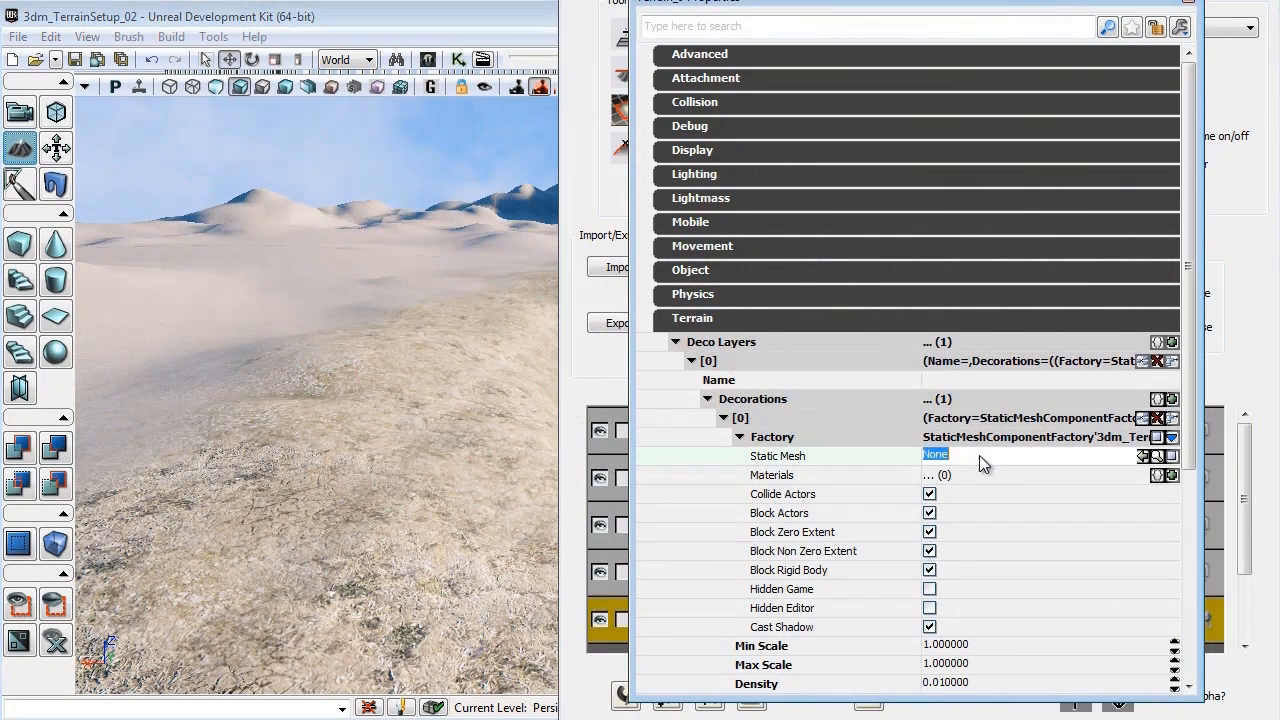
pyautogui.click(1143, 455)
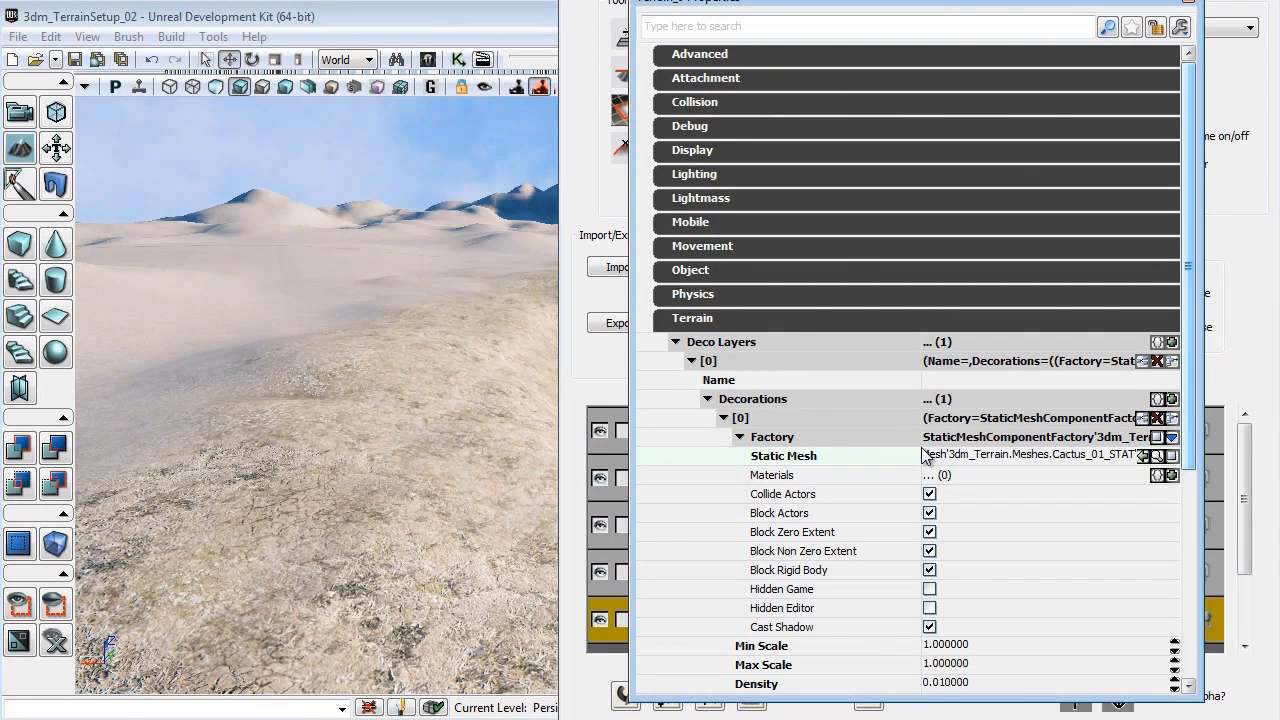
# Collapse the factory settings, set the decoration's Density to 0.5 and close the terrain properties.
pyautogui.click(741, 437)
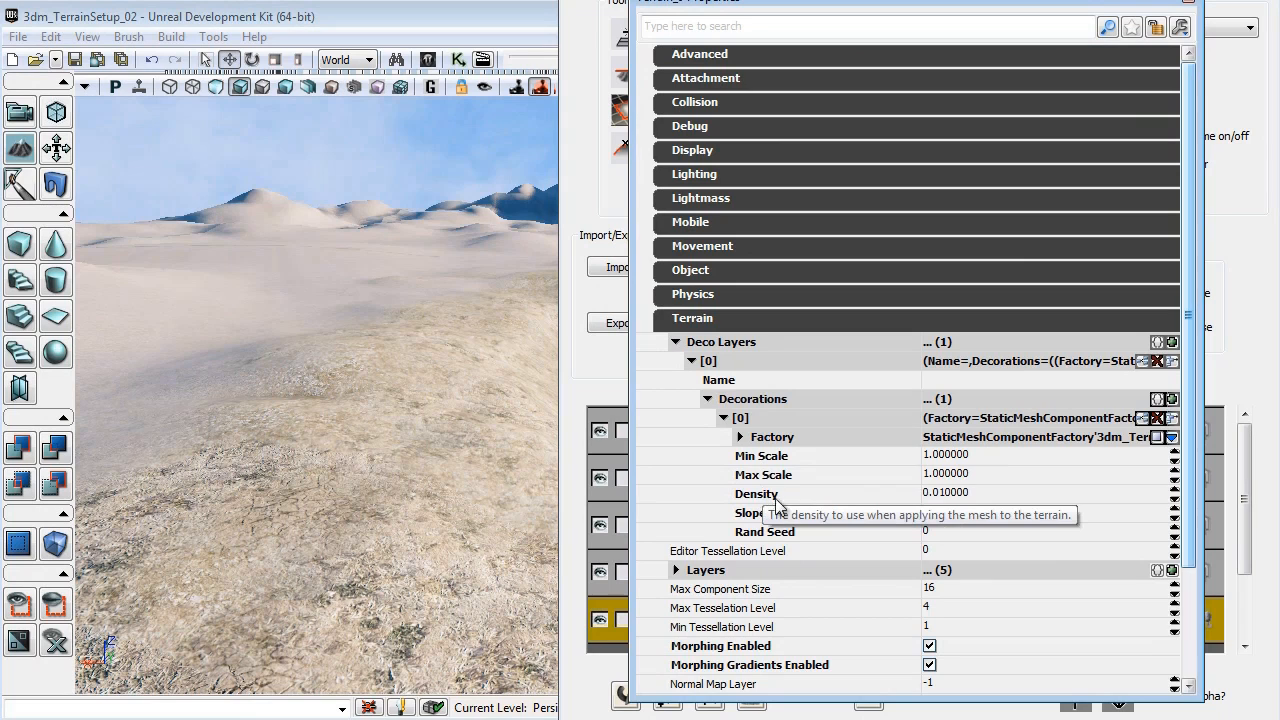
pyautogui.click(970, 494)
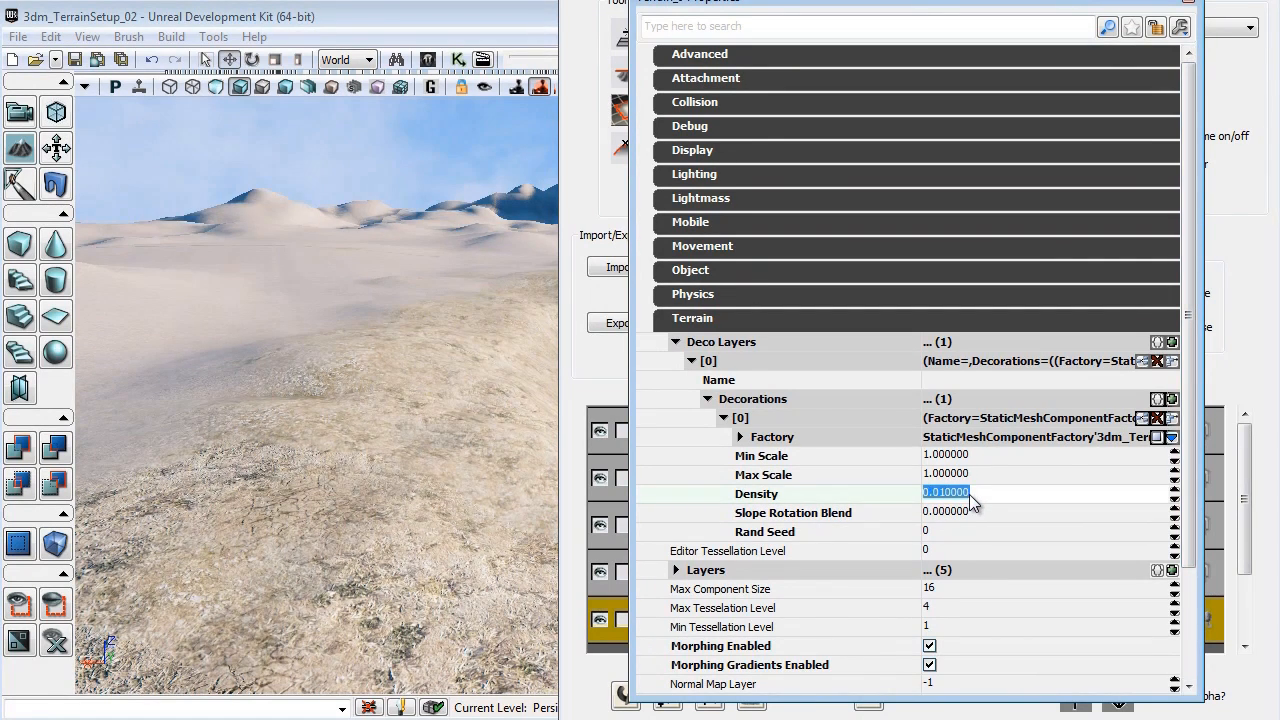
pyautogui.write('.5')
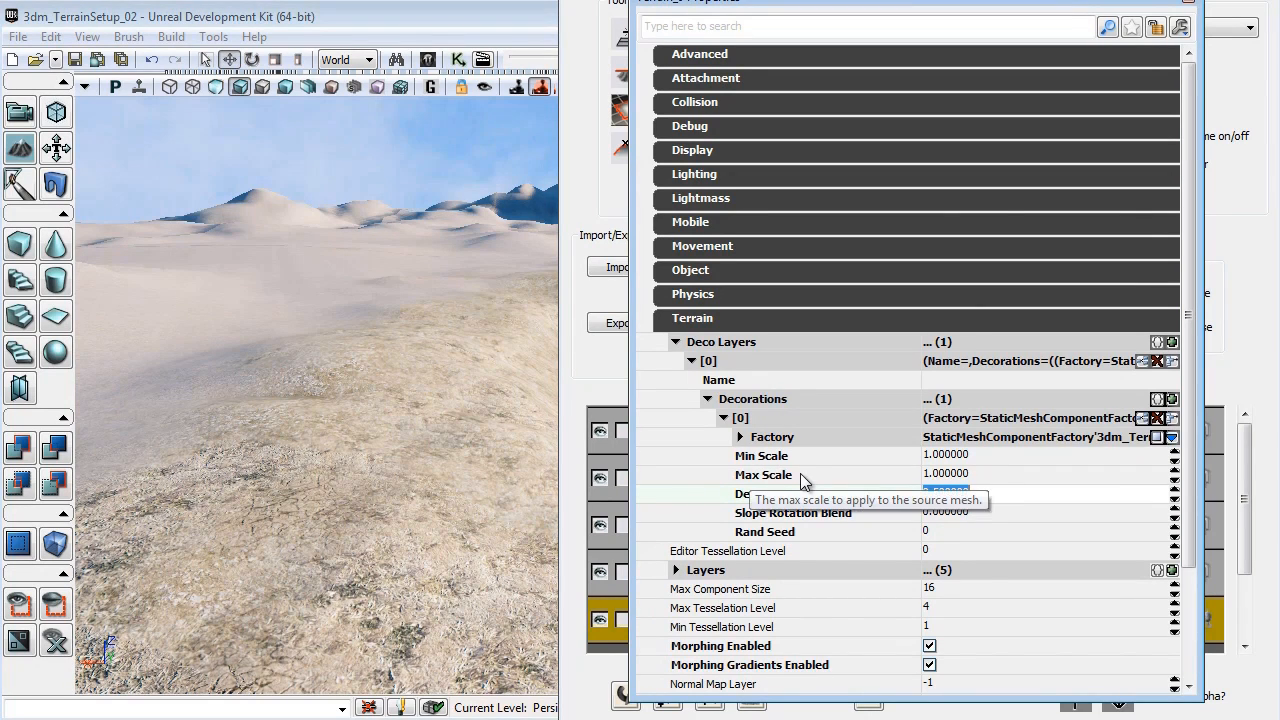
pyautogui.click(1189, 5)
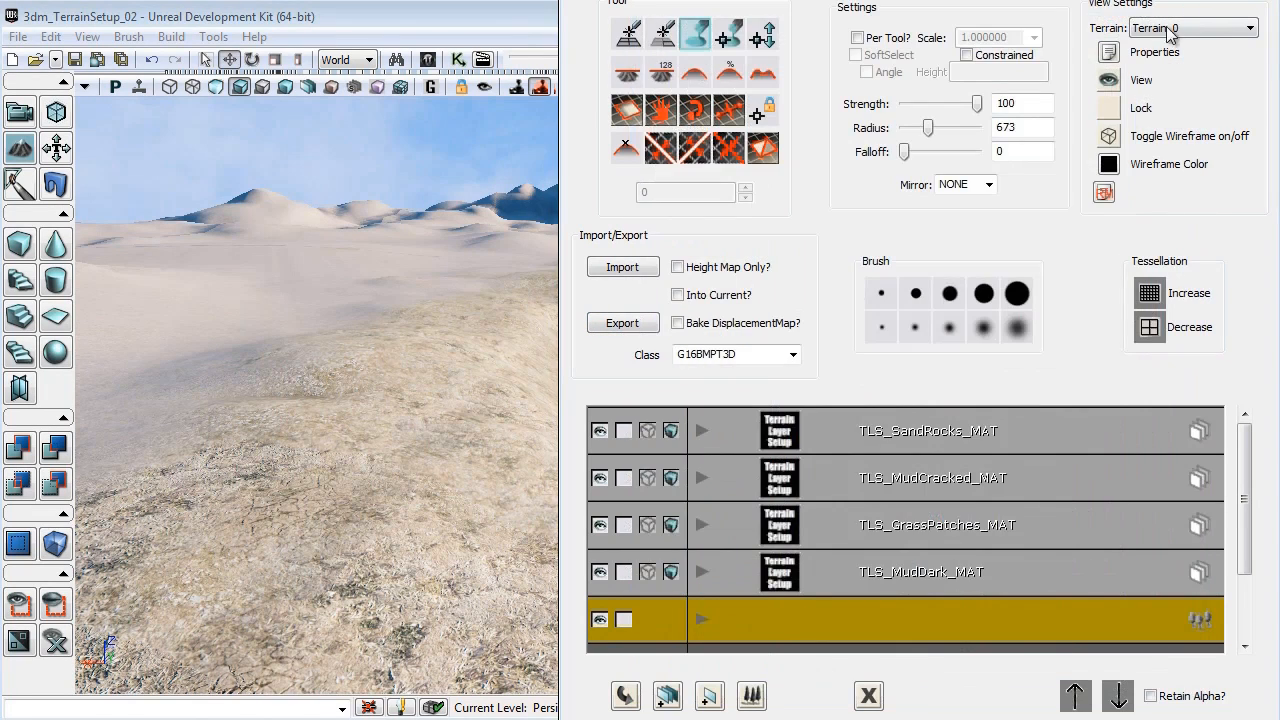
# Expand the new deco layer in the terrain layer list and rename it Cactus_DecoLayer.
pyautogui.click(701, 618)
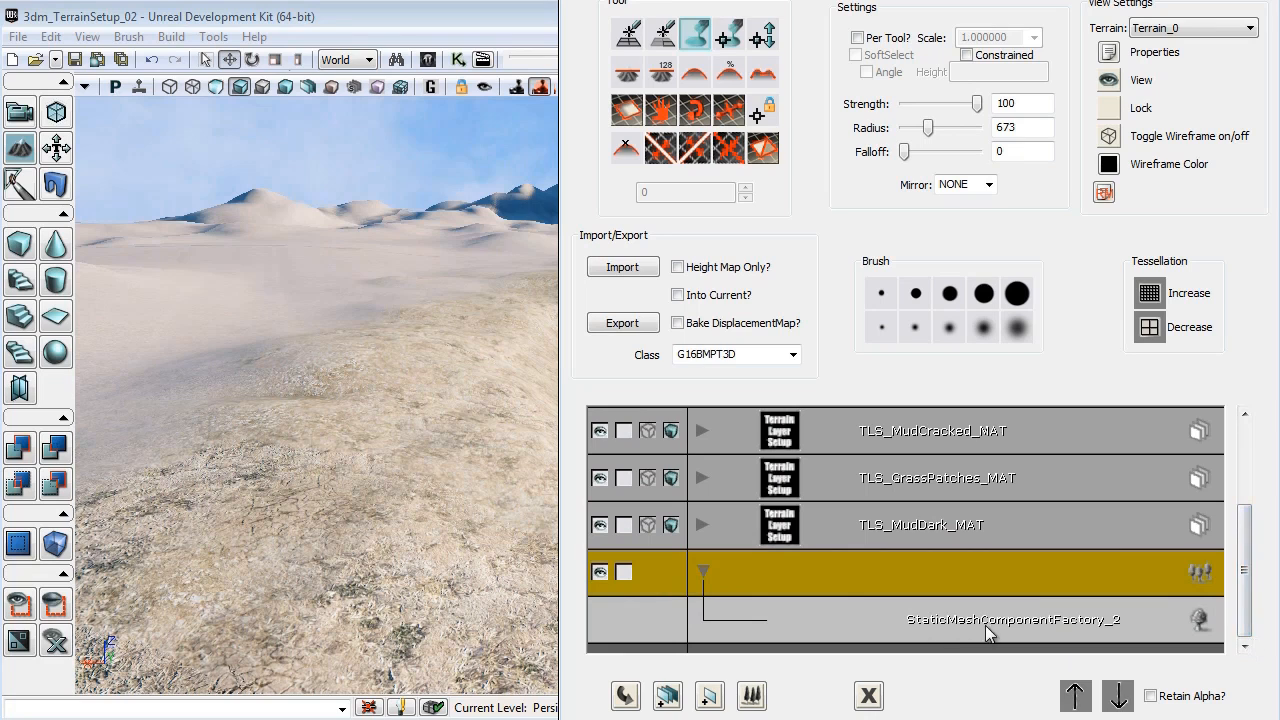
pyautogui.rightClick(871, 580)
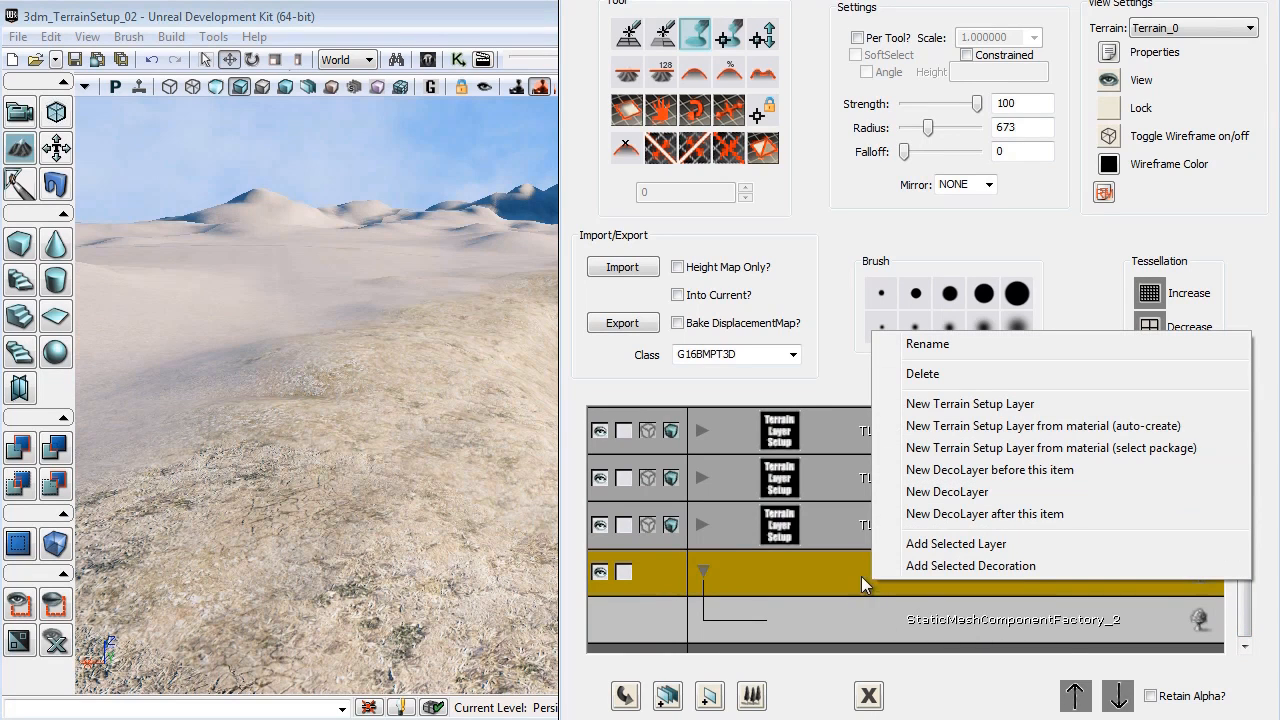
pyautogui.click(944, 346)
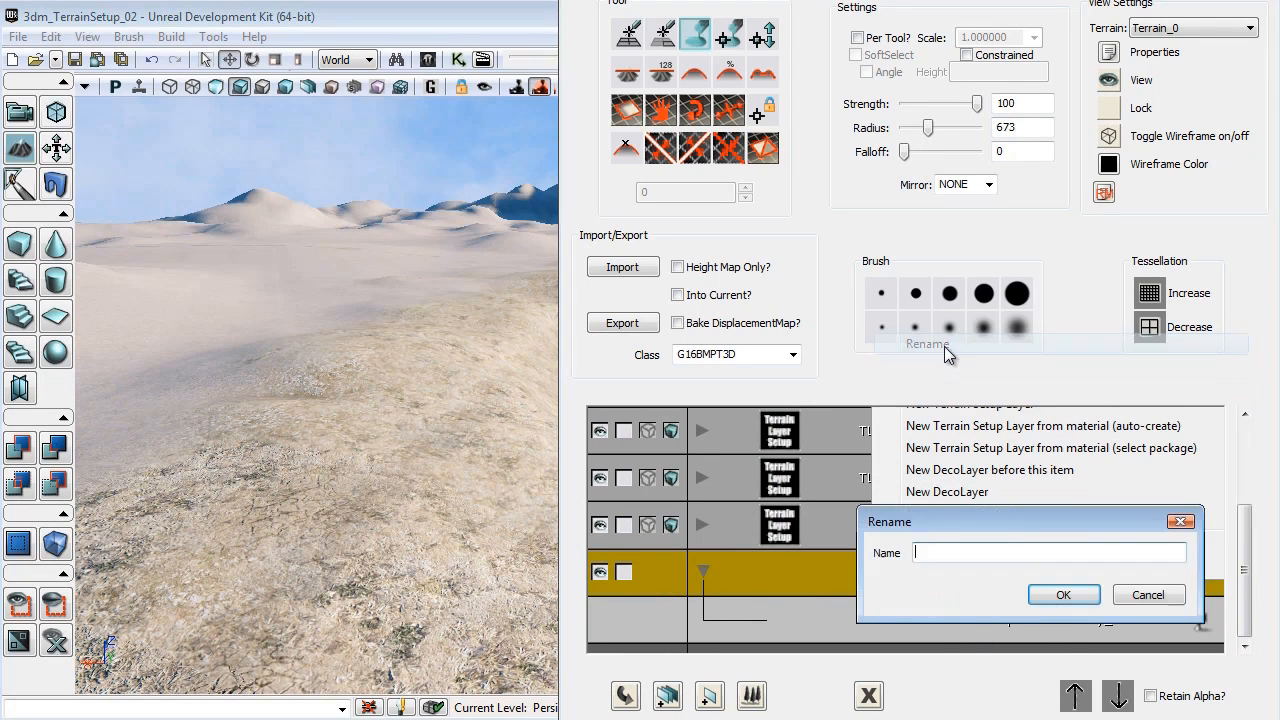
pyautogui.write('Ca')
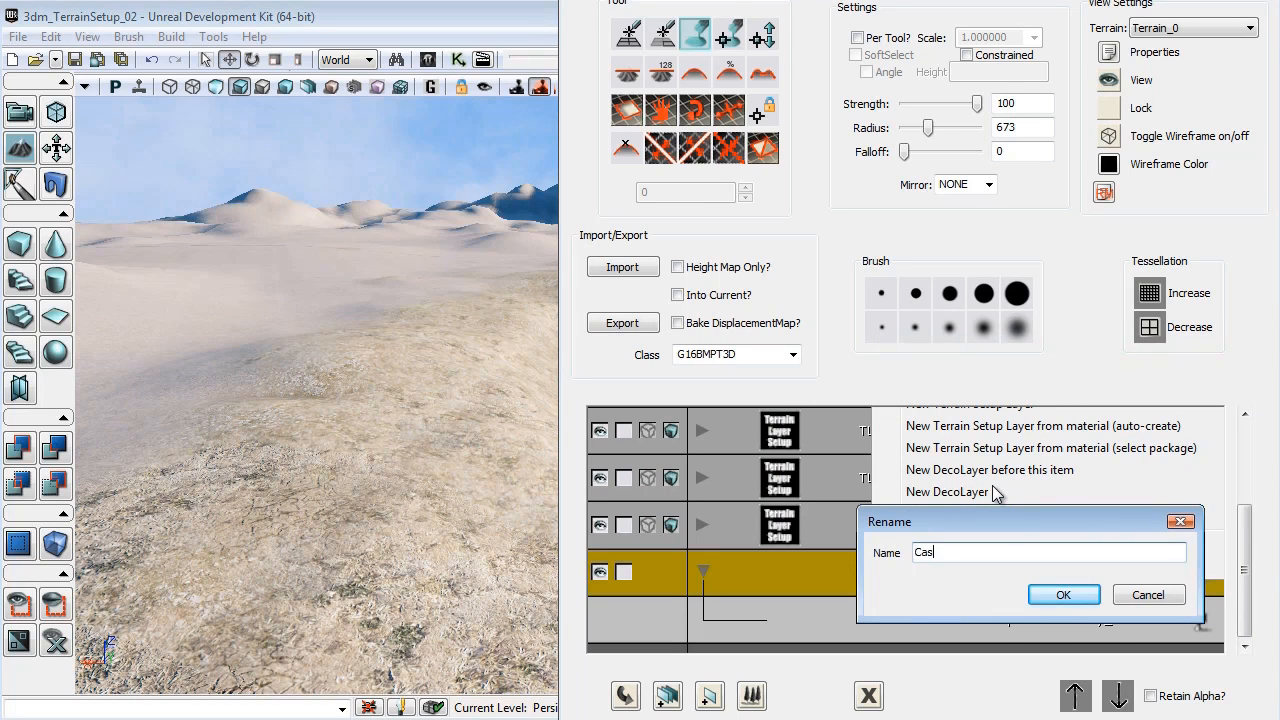
pyautogui.write('ctus_DecoLayer')
pyautogui.click(1063, 595)
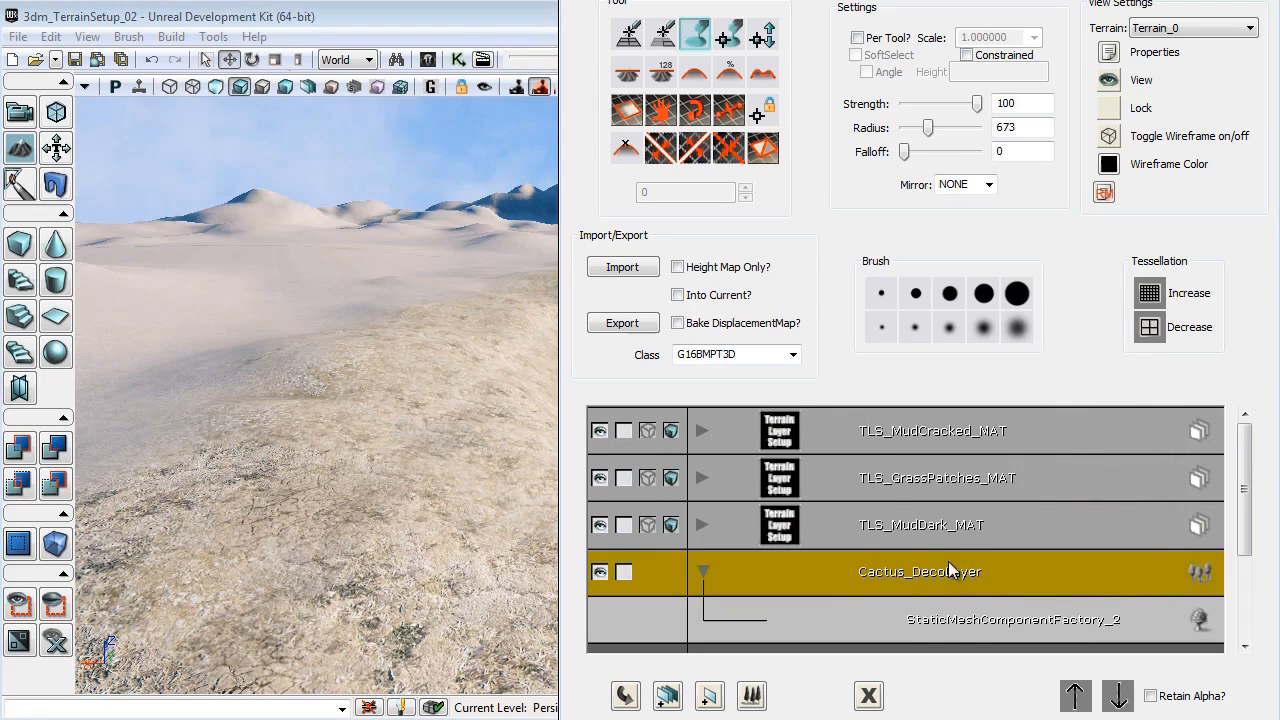
# Set the brush radius to 926 and paint a first group of cacti on the sand beside the riverbed.
pyautogui.moveTo(735, 0); pyautogui.dragTo(945, 1)
pyautogui.moveTo(558, 418); pyautogui.dragTo(740, 470, button='right')
pyautogui.click(1142, 129)
pyautogui.moveTo(1142, 129); pyautogui.dragTo(1151, 130)
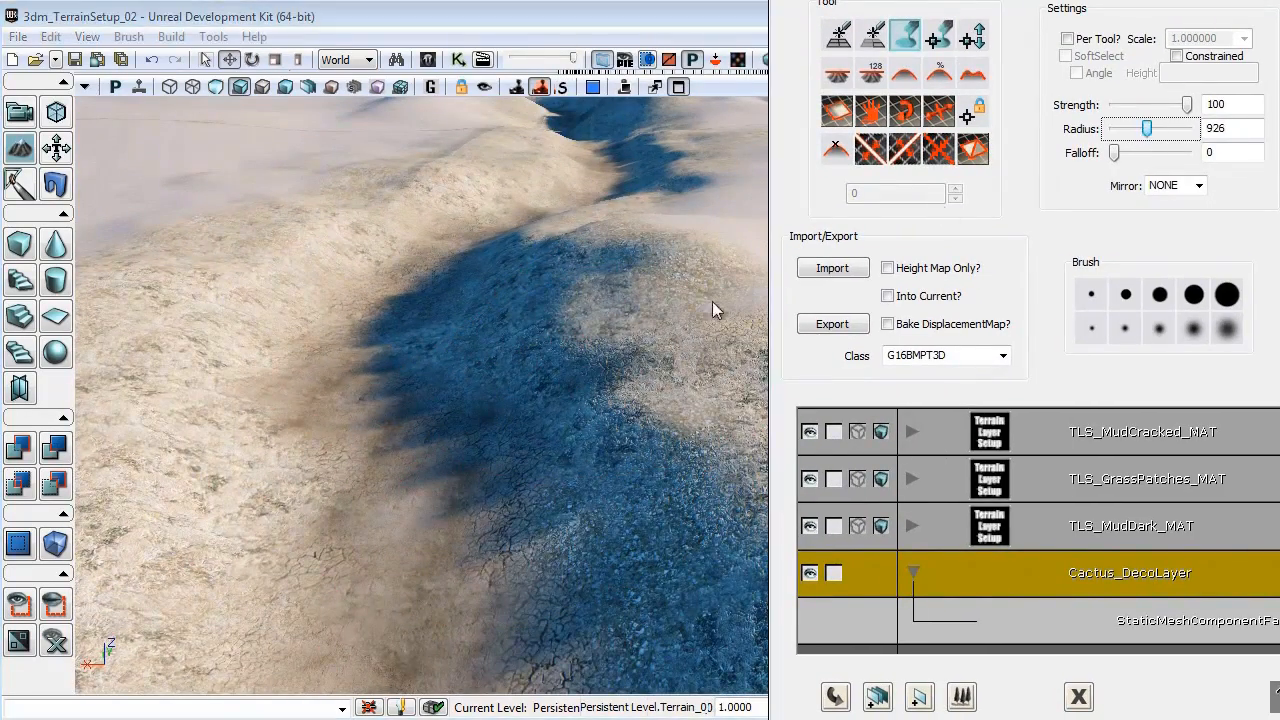
pyautogui.moveTo(713, 303); pyautogui.dragTo(915, 321, button='right')
pyautogui.keyDown('ctrl'); pyautogui.click(416, 240); pyautogui.keyUp('ctrl')
pyautogui.moveTo(416, 240)
pyautogui.keyDown('ctrl'); pyautogui.mouseDown()
pyautogui.moveTo(530, 244)
pyautogui.moveTo(514, 162)
pyautogui.moveTo(474, 148)
pyautogui.mouseUp(); pyautogui.keyUp('ctrl')
pyautogui.moveTo(466, 306)
pyautogui.mouseDown(button='right')
pyautogui.moveTo(540, 271)
pyautogui.moveTo(454, 297)
pyautogui.mouseUp(button='right')
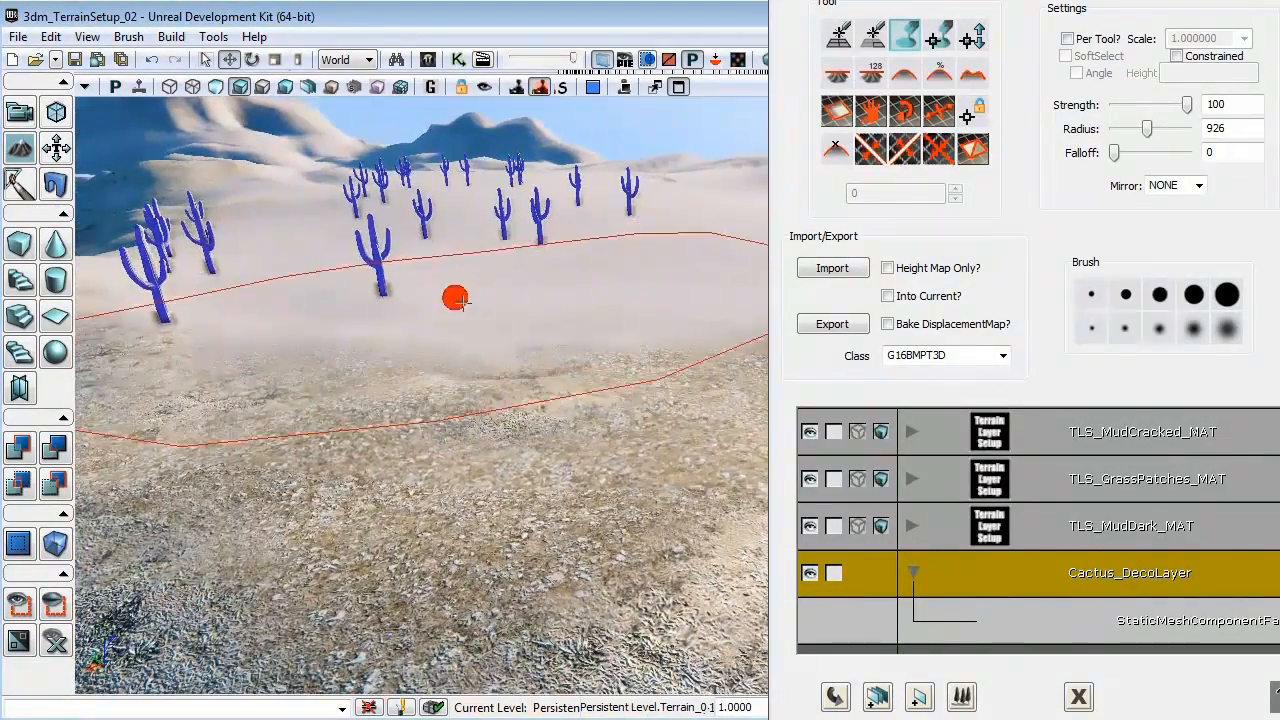
# Extend the painted cacti across the open sand plain towards the distant hills.
pyautogui.moveTo(337, 251)
pyautogui.keyDown('ctrl'); pyautogui.mouseDown()
pyautogui.moveTo(557, 289)
pyautogui.moveTo(433, 384)
pyautogui.mouseUp(); pyautogui.keyUp('ctrl')
pyautogui.moveTo(470, 350)
pyautogui.mouseDown(button='right')
pyautogui.moveTo(337, 320)
pyautogui.moveTo(397, 294)
pyautogui.mouseUp(button='right')
pyautogui.keyDown('ctrl'); pyautogui.moveTo(397, 294); pyautogui.dragTo(420, 233); pyautogui.keyUp('ctrl')
pyautogui.keyDown('ctrl'); pyautogui.moveTo(512, 266); pyautogui.dragTo(646, 236); pyautogui.keyUp('ctrl')
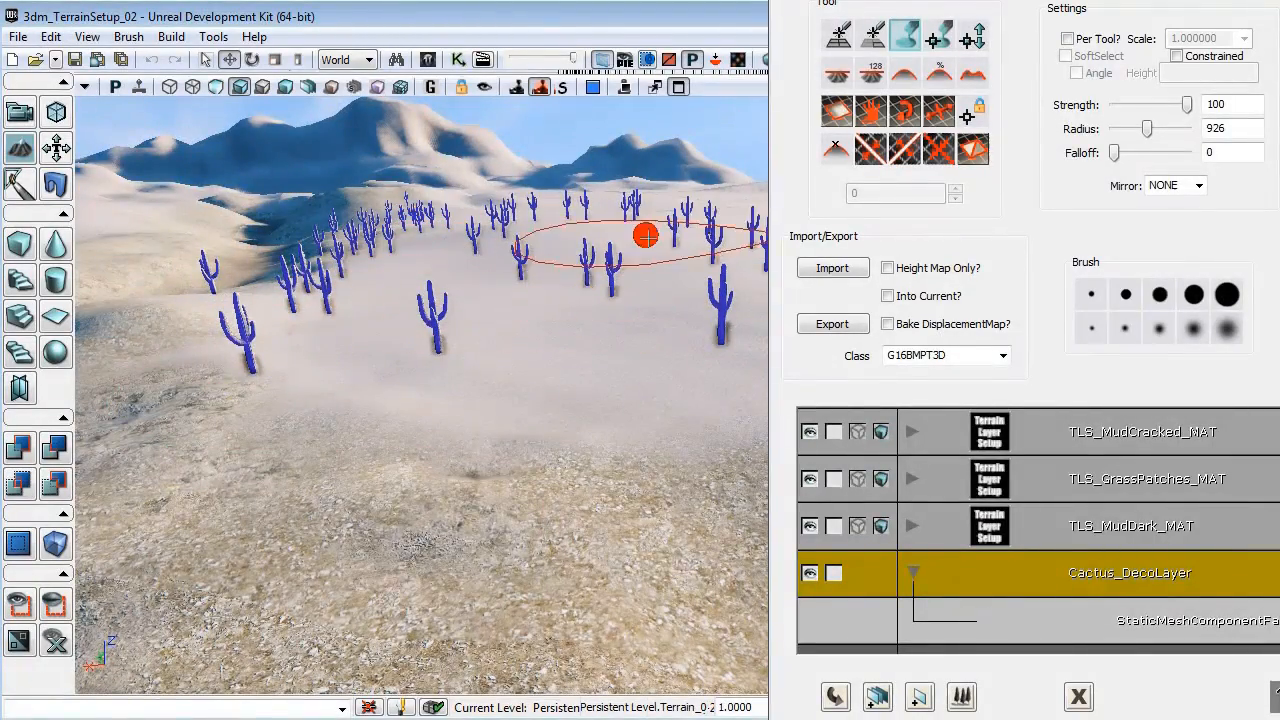
pyautogui.moveTo(590, 325)
pyautogui.mouseDown(button='right')
pyautogui.moveTo(517, 345)
pyautogui.moveTo(516, 321)
pyautogui.mouseUp(button='right')
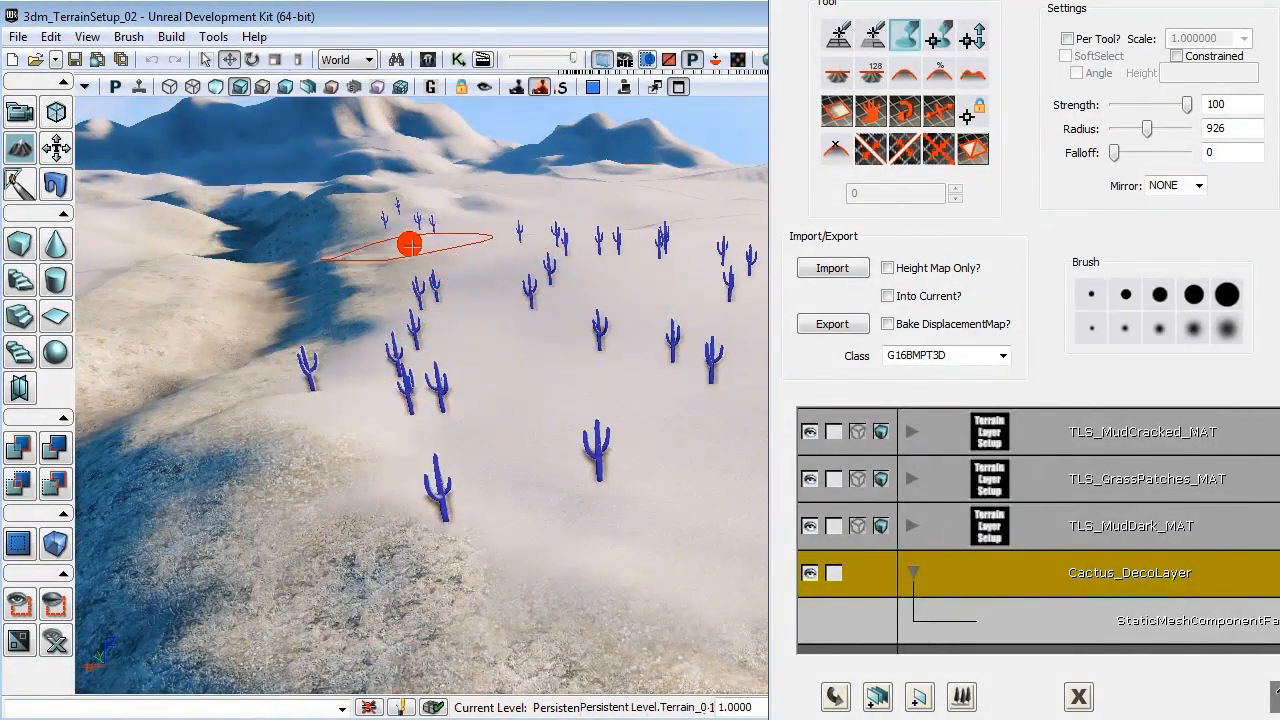
# Examine in wireframe how the cacti sit relative to the terrain grid vertices, and return to lit mode.
pyautogui.moveTo(606, 320)
pyautogui.mouseDown(button='right')
pyautogui.moveTo(603, 460)
pyautogui.moveTo(621, 343)
pyautogui.moveTo(610, 318)
pyautogui.mouseUp(button='right')
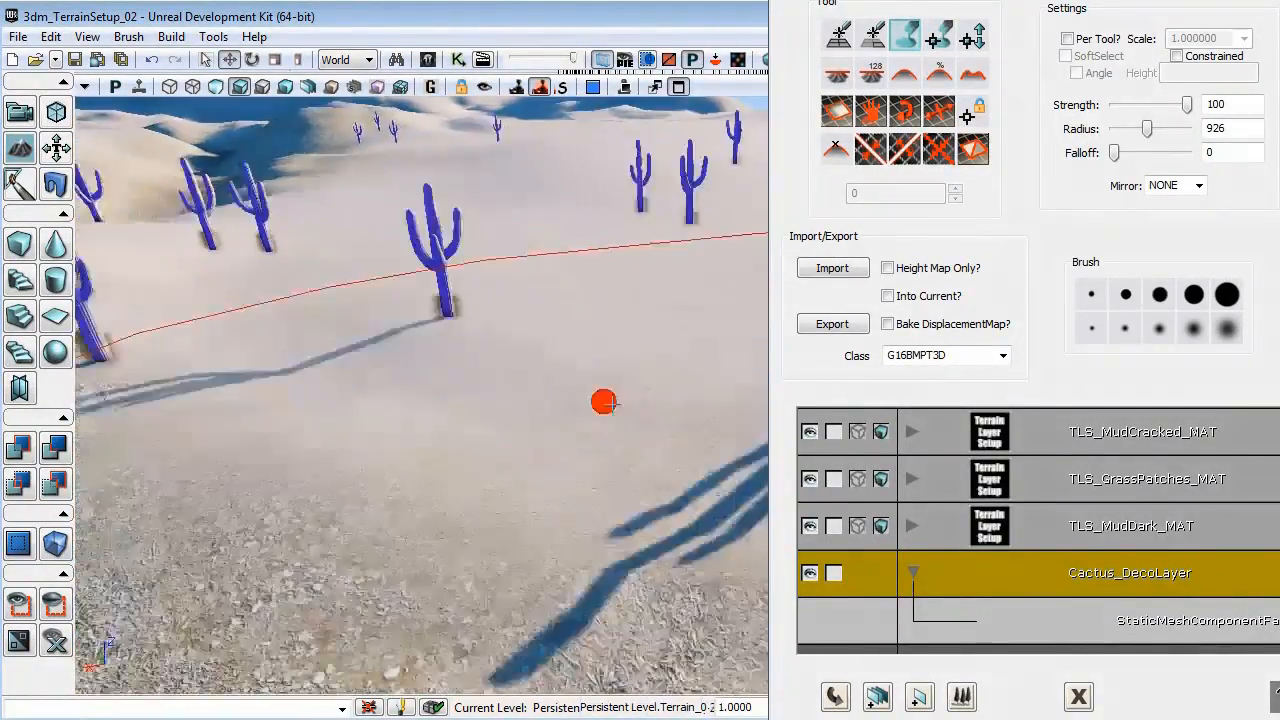
pyautogui.moveTo(604, 402)
pyautogui.mouseDown(button='right')
pyautogui.moveTo(556, 352)
pyautogui.moveTo(561, 365)
pyautogui.mouseUp(button='right')
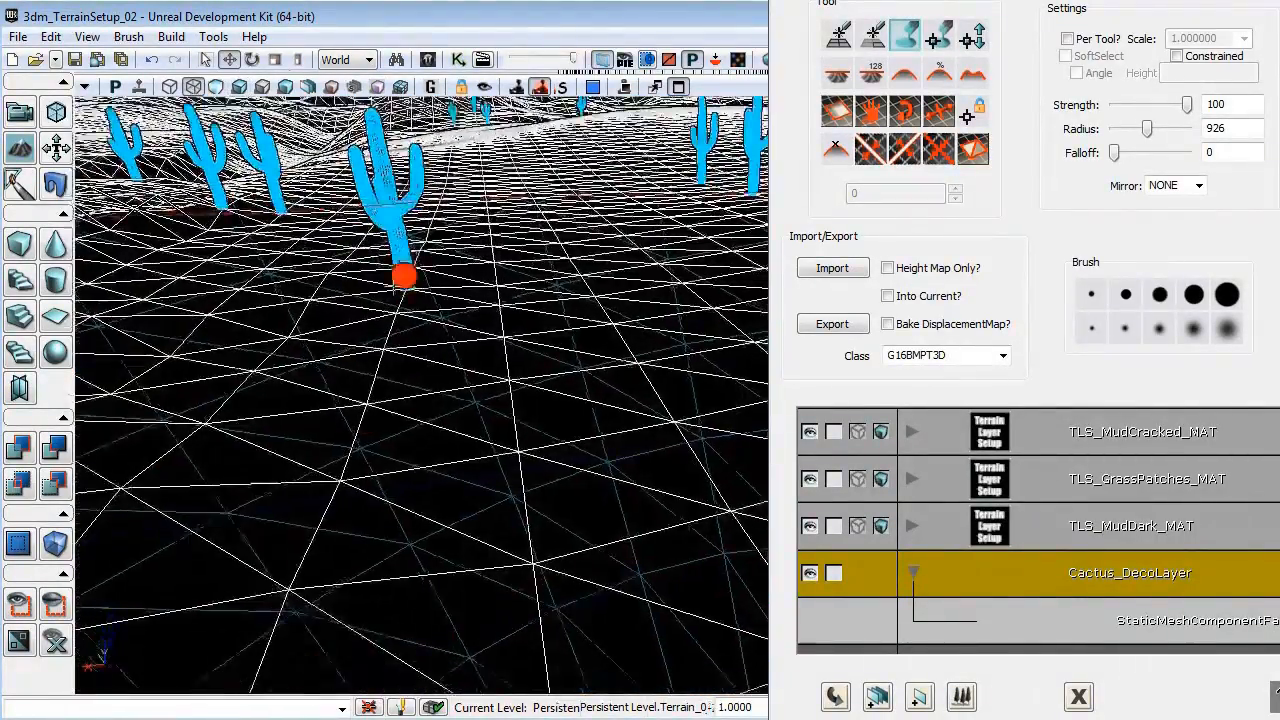
pyautogui.moveTo(338, 228); pyautogui.dragTo(394, 268)
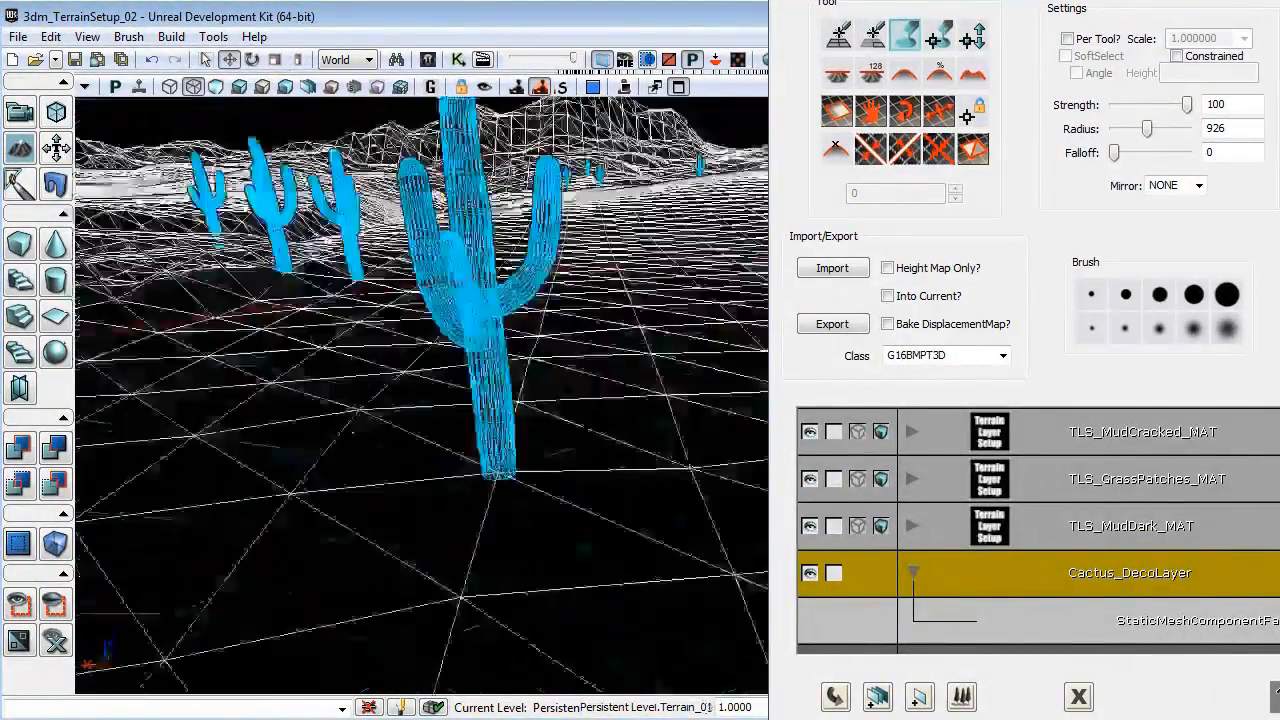
pyautogui.moveTo(475, 430); pyautogui.dragTo(480, 434)
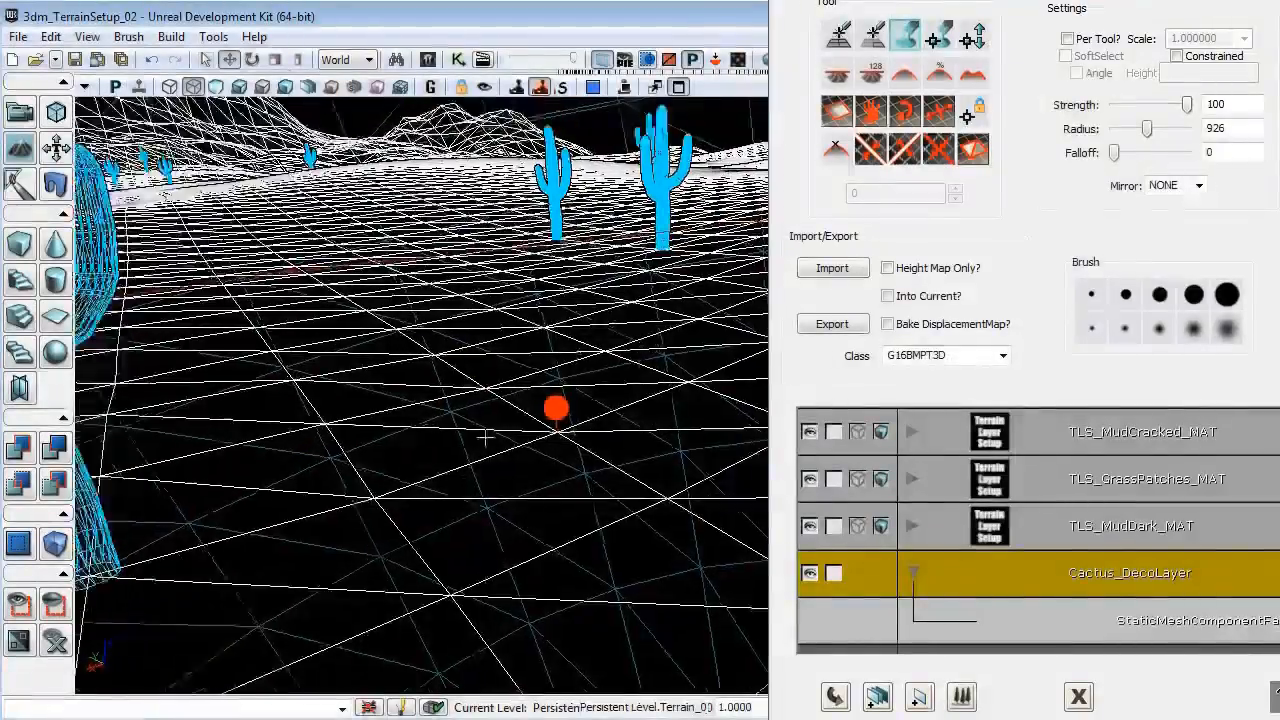
pyautogui.moveTo(485, 437)
pyautogui.mouseDown(button='right')
pyautogui.moveTo(129, 474)
pyautogui.moveTo(126, 423)
pyautogui.mouseUp(button='right')
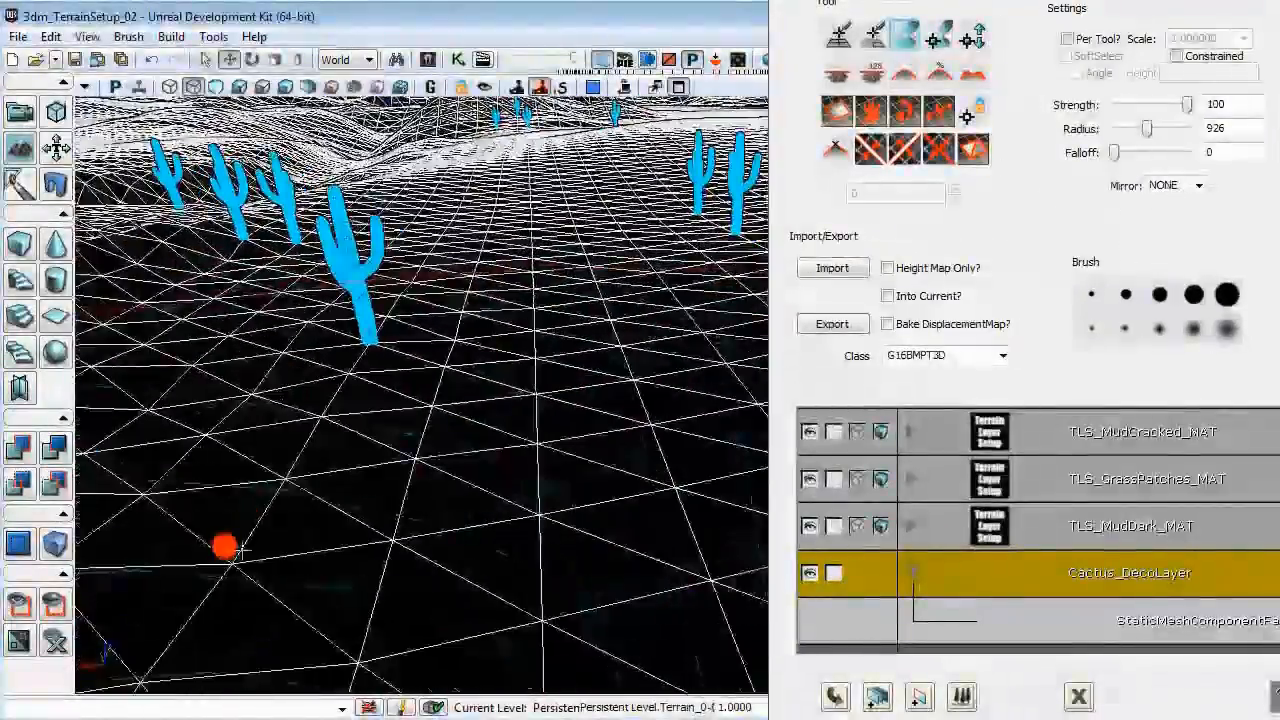
pyautogui.moveTo(243, 549); pyautogui.dragTo(243, 523, button='right')
pyautogui.moveTo(443, 443); pyautogui.dragTo(471, 408, button='right')
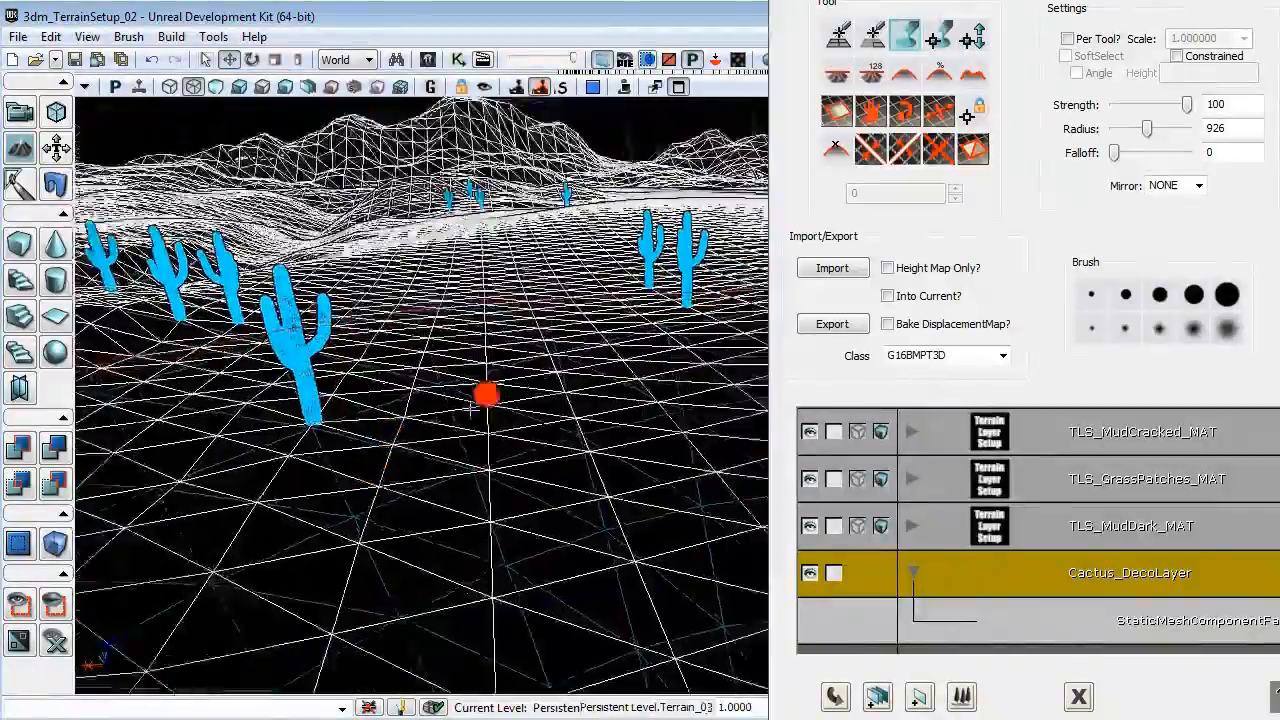
pyautogui.moveTo(442, 413)
pyautogui.mouseDown()
pyautogui.moveTo(451, 428)
pyautogui.moveTo(440, 428)
pyautogui.mouseUp()
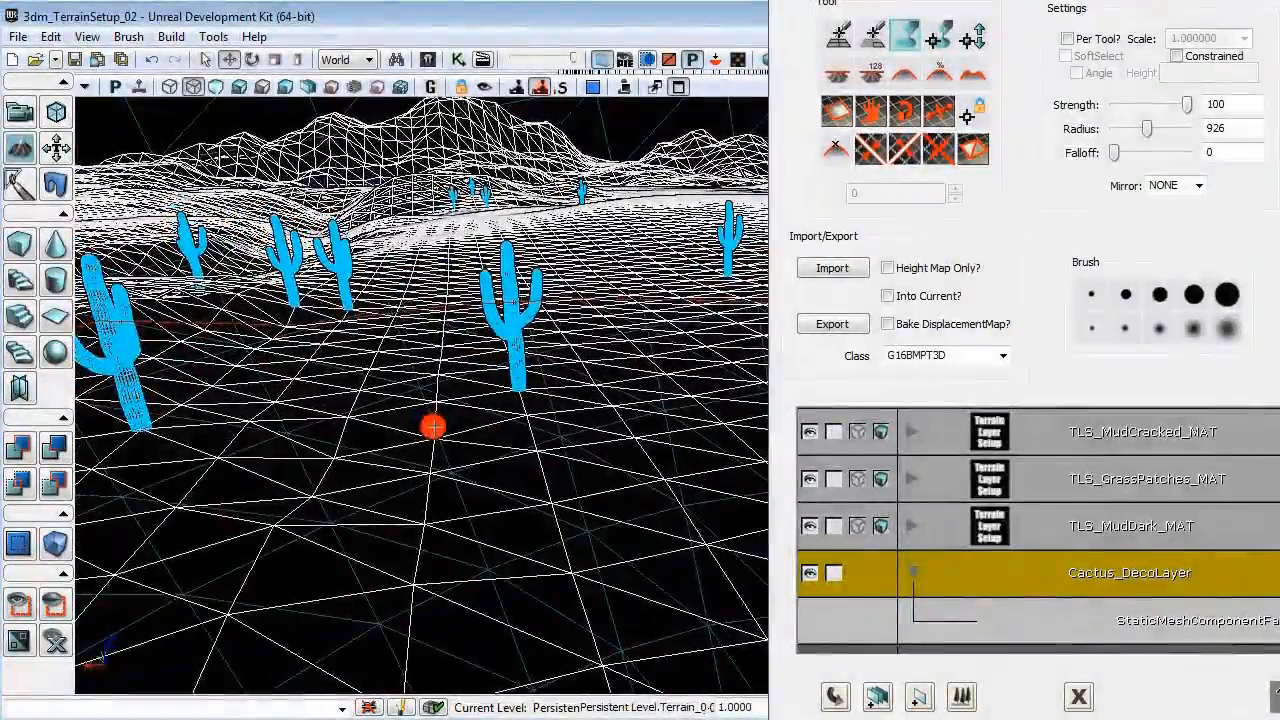
pyautogui.moveTo(440, 428); pyautogui.dragTo(449, 433, button='right')
pyautogui.moveTo(453, 453); pyautogui.dragTo(617, 517)
pyautogui.moveTo(617, 517); pyautogui.dragTo(624, 496, button='right')
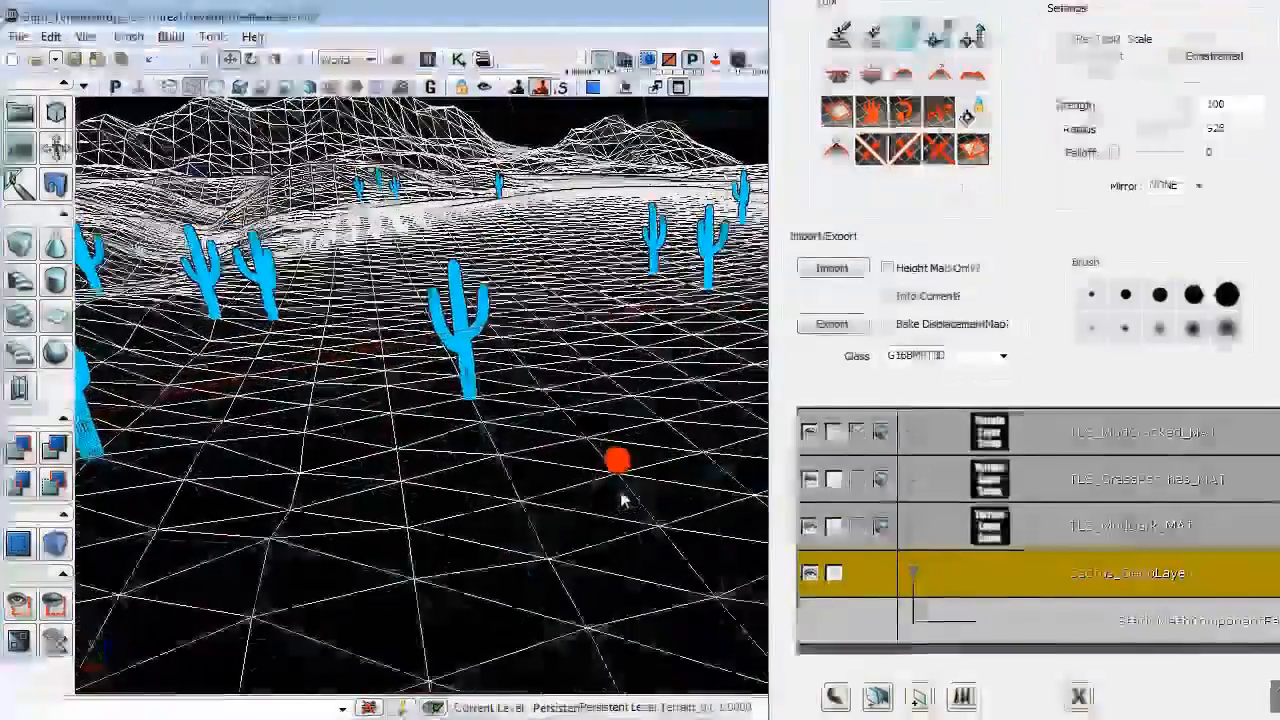
pyautogui.moveTo(457, 385); pyautogui.dragTo(352, 362, button='right')
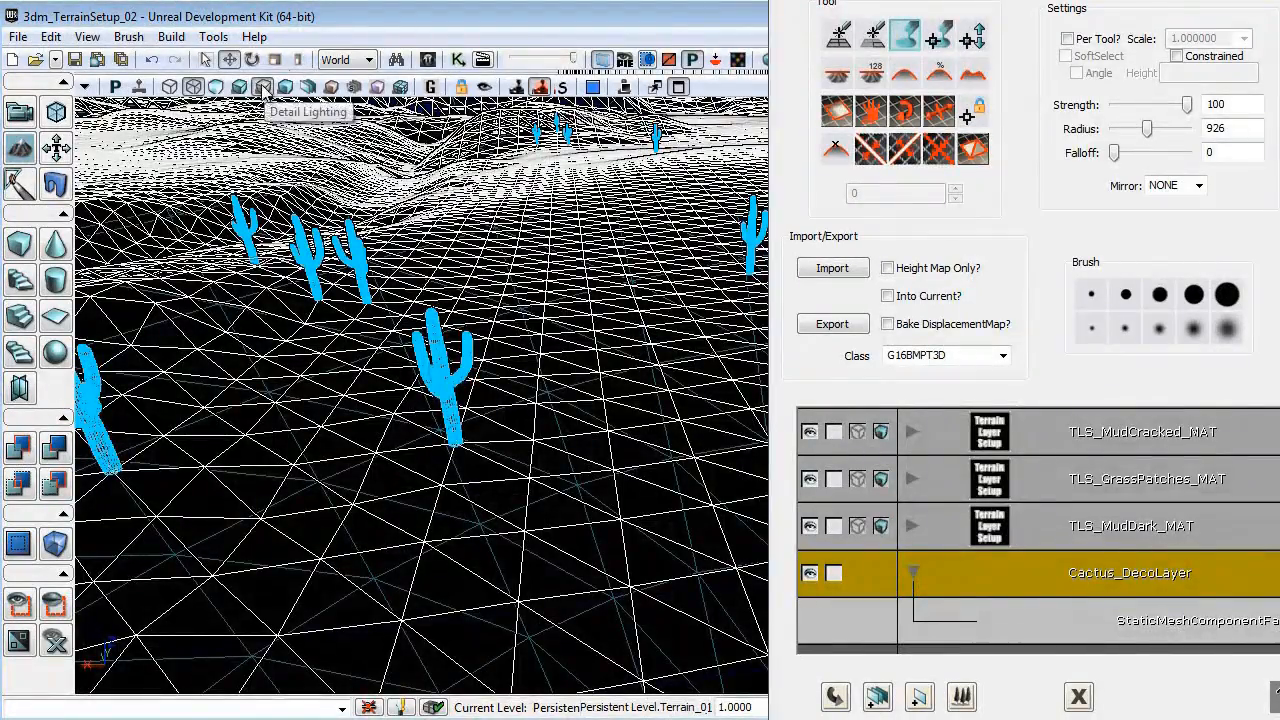
pyautogui.click(240, 88)
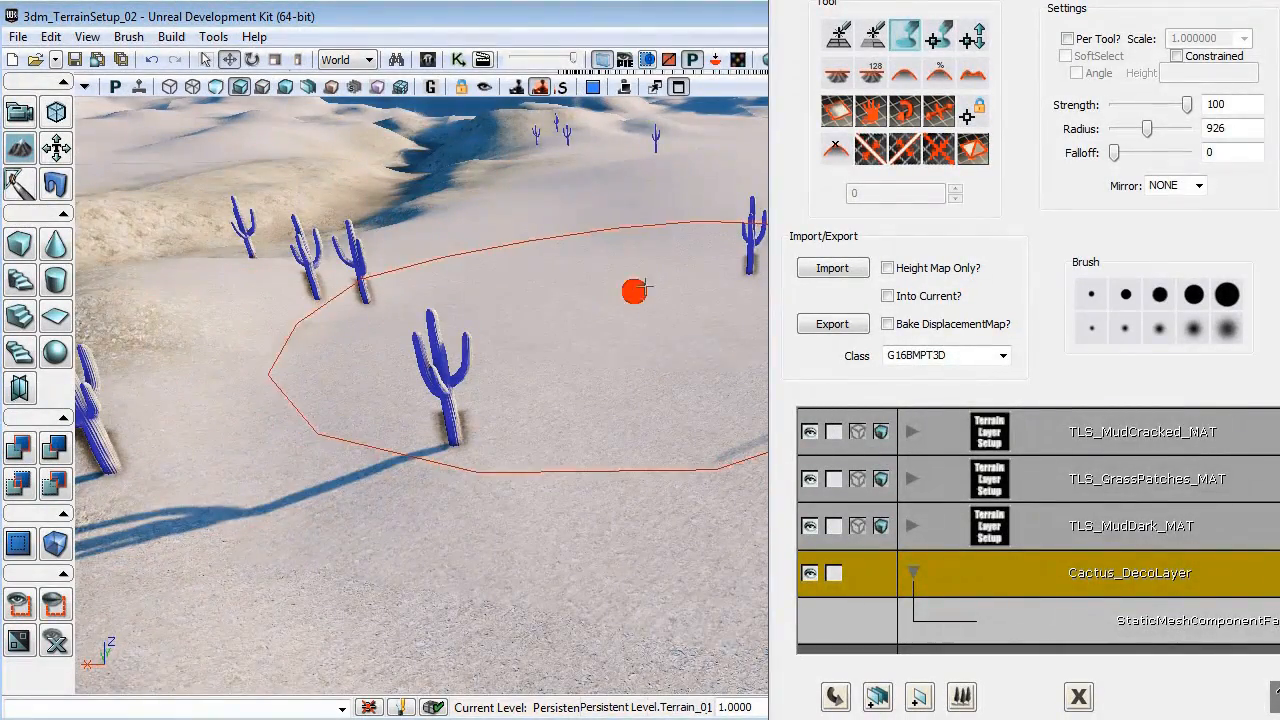
# Add a second decoration to Cactus_DecoLayer in the Terrain_0 properties and create a StaticMeshComponentFactory for it.
pyautogui.moveTo(1037, 10); pyautogui.dragTo(800, 10)
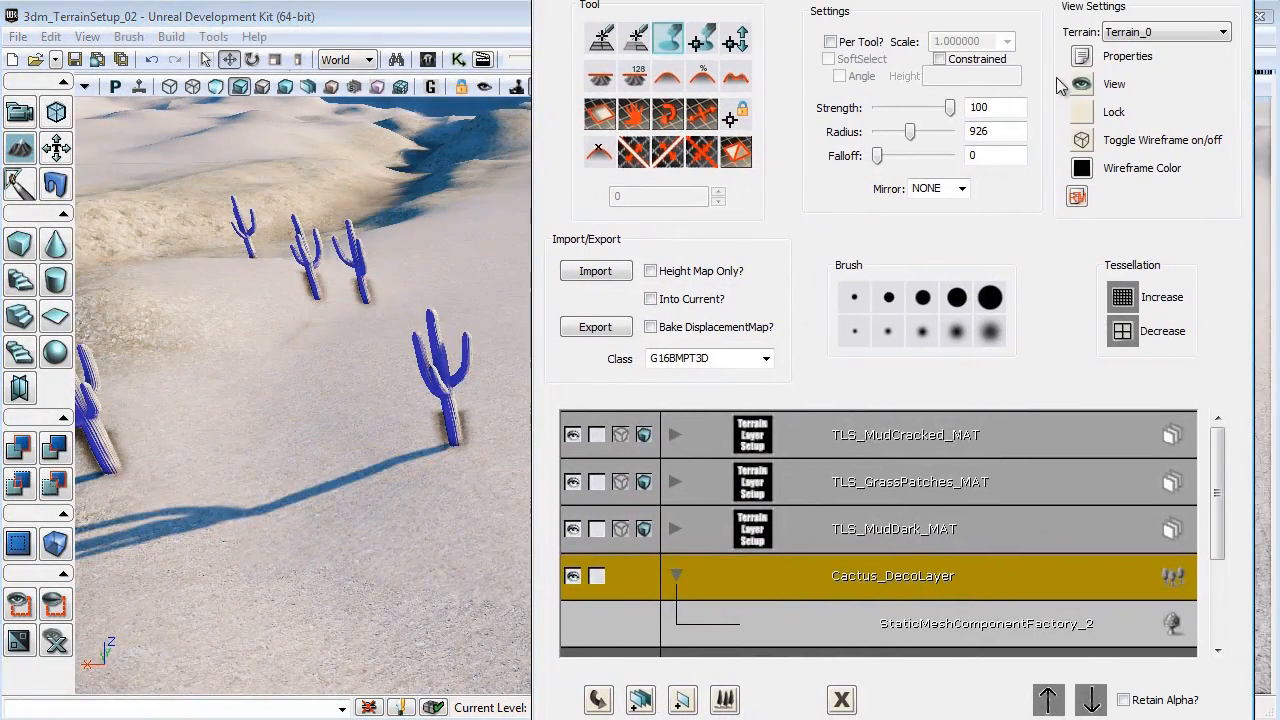
pyautogui.click(1083, 58)
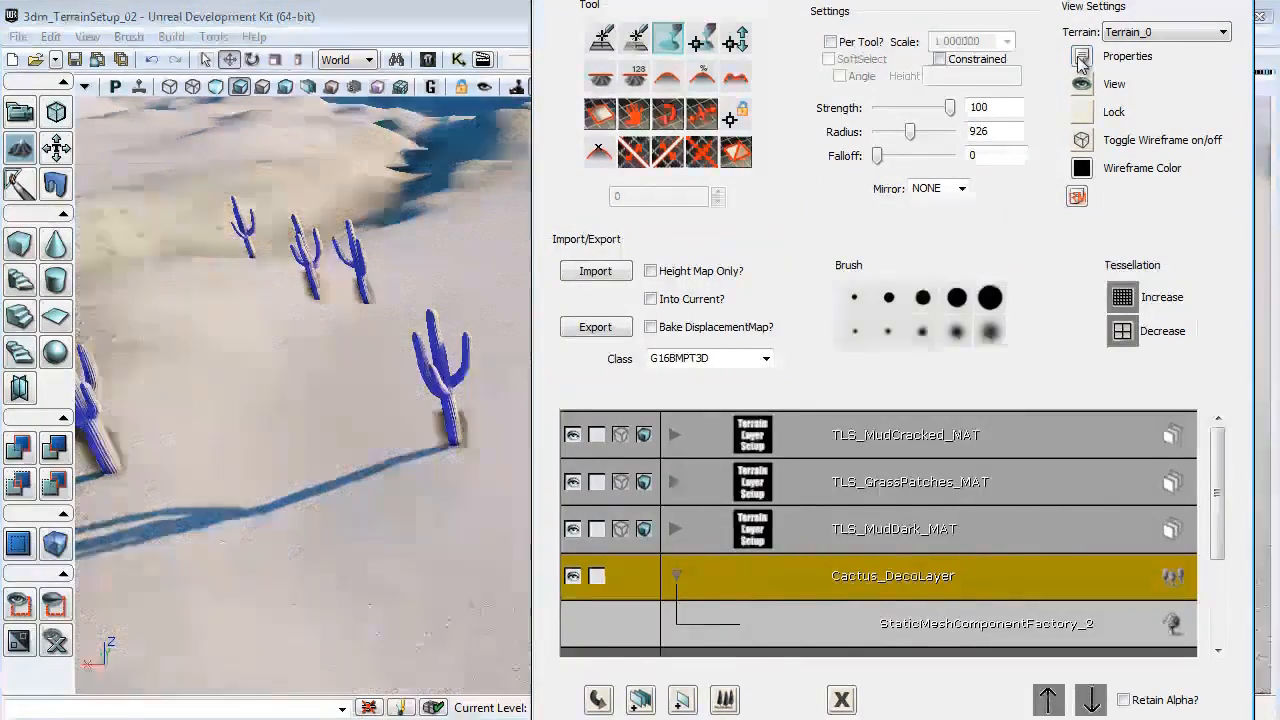
pyautogui.moveTo(449, 97); pyautogui.dragTo(1055, 22)
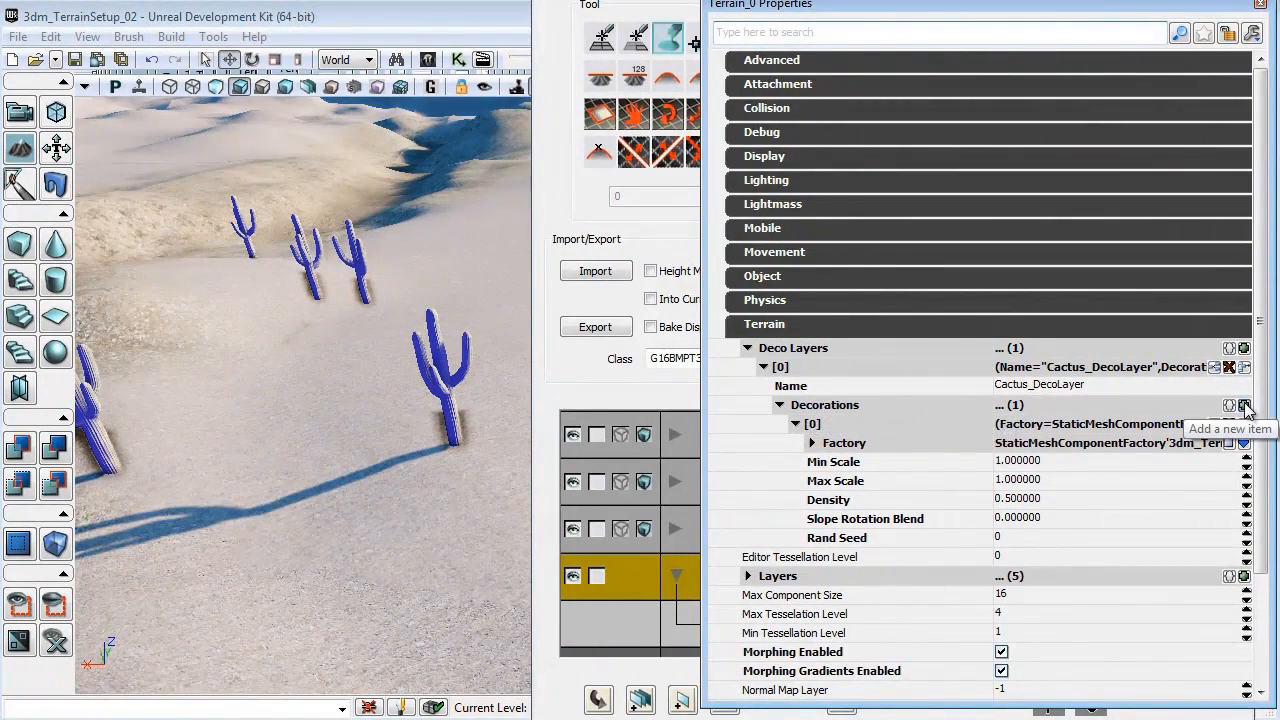
pyautogui.click(1213, 424)
pyautogui.click(797, 556)
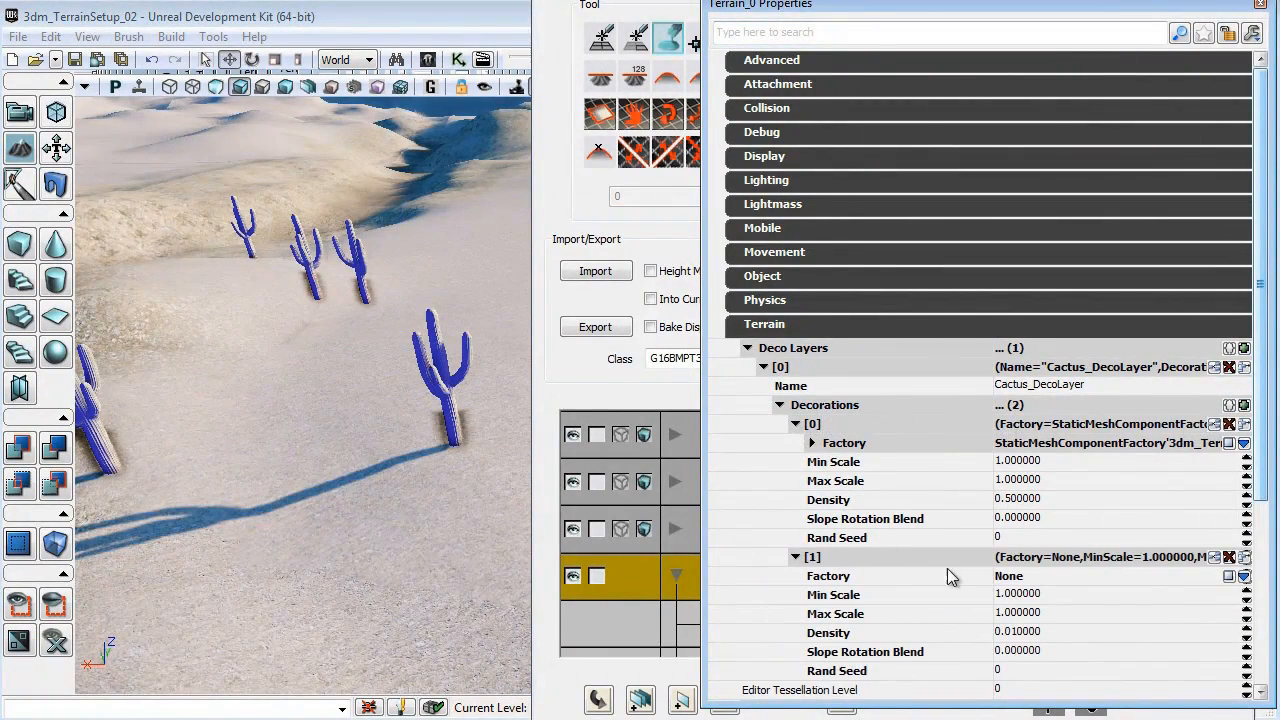
pyautogui.click(1244, 577)
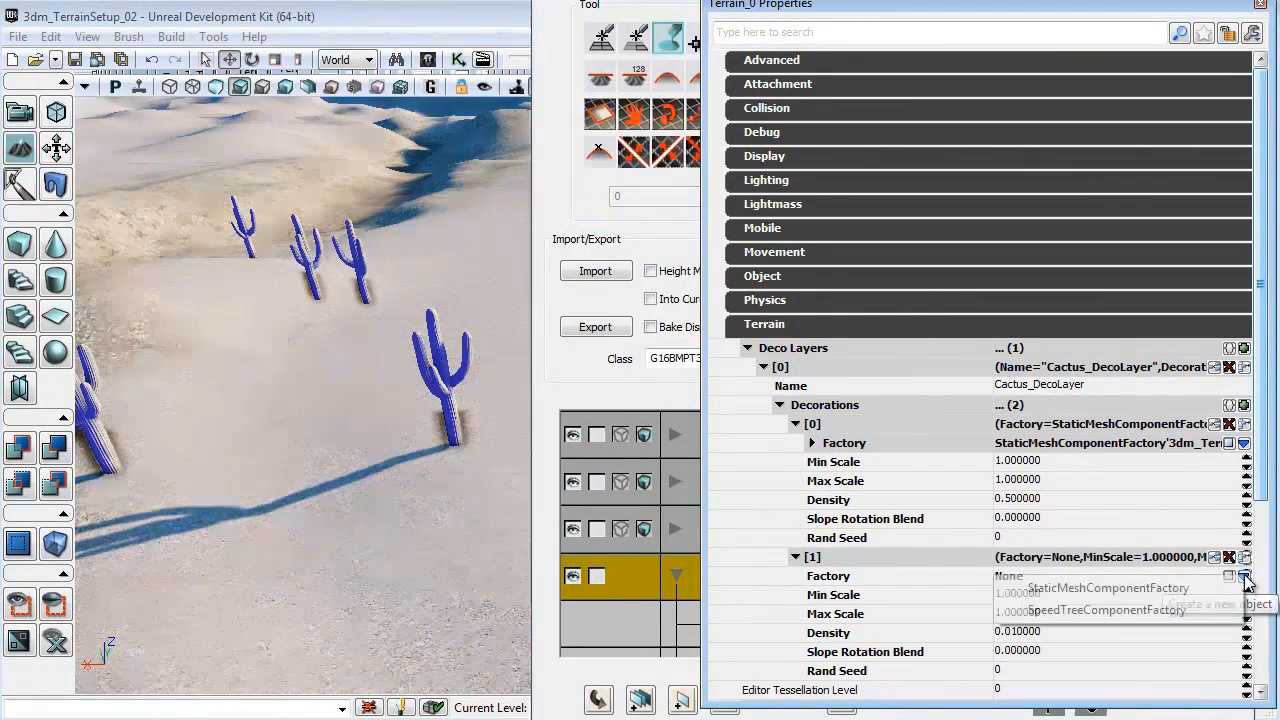
pyautogui.click(1195, 585)
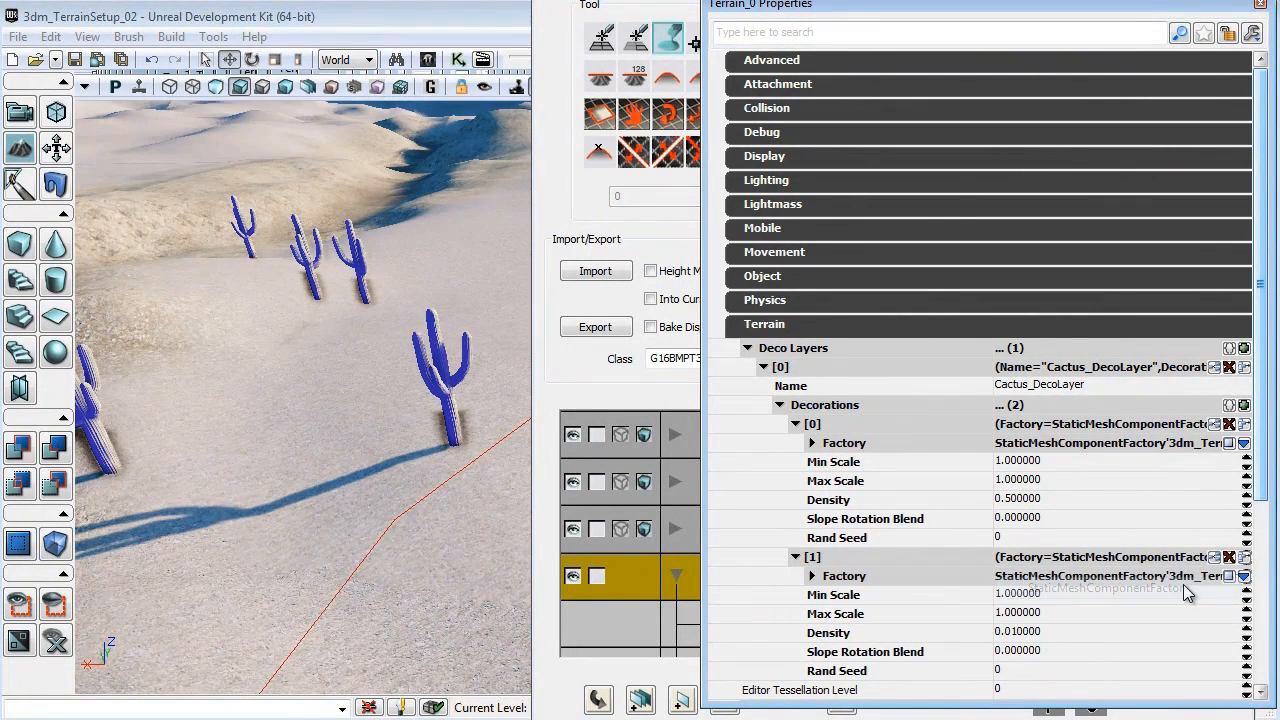
# Assign the Cactus_03_STAT static mesh to the second decoration's factory.
pyautogui.click(884, 577)
pyautogui.moveTo(1264, 413); pyautogui.dragTo(1266, 456)
pyautogui.click(1180, 493)
pyautogui.click(427, 60)
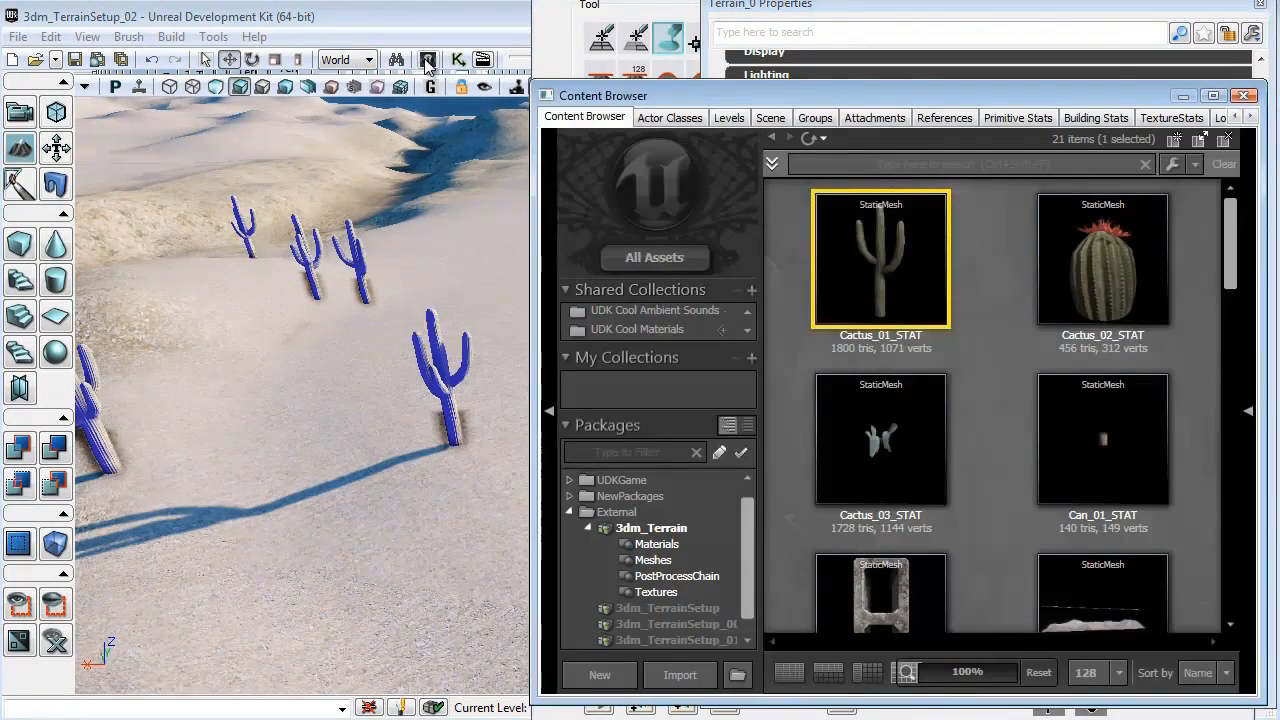
pyautogui.click(888, 457)
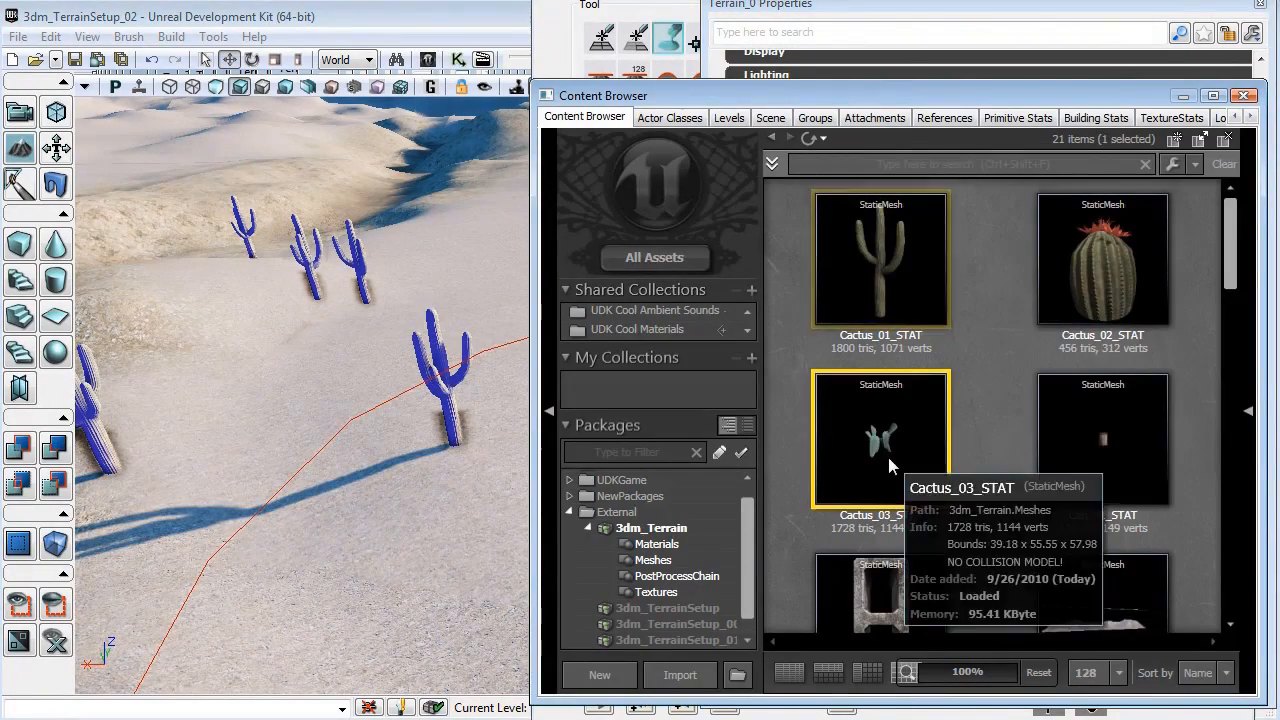
pyautogui.click(1244, 95)
pyautogui.click(1216, 490)
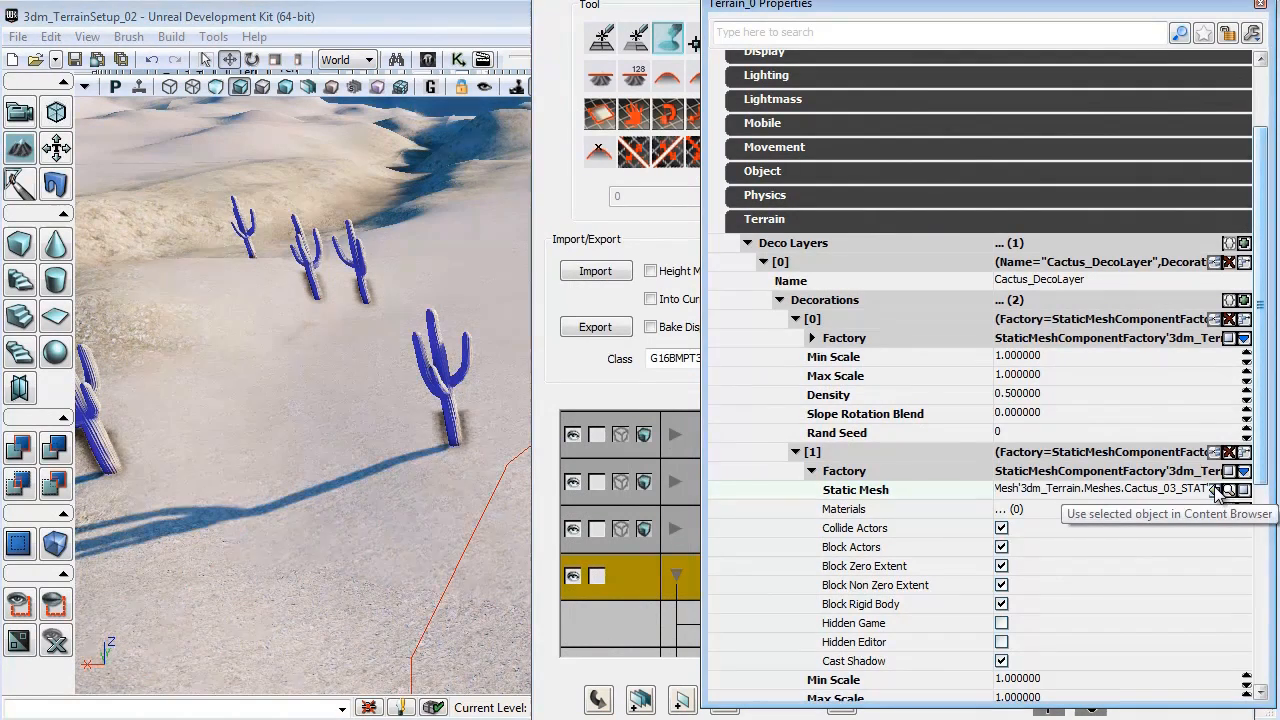
pyautogui.click(843, 471)
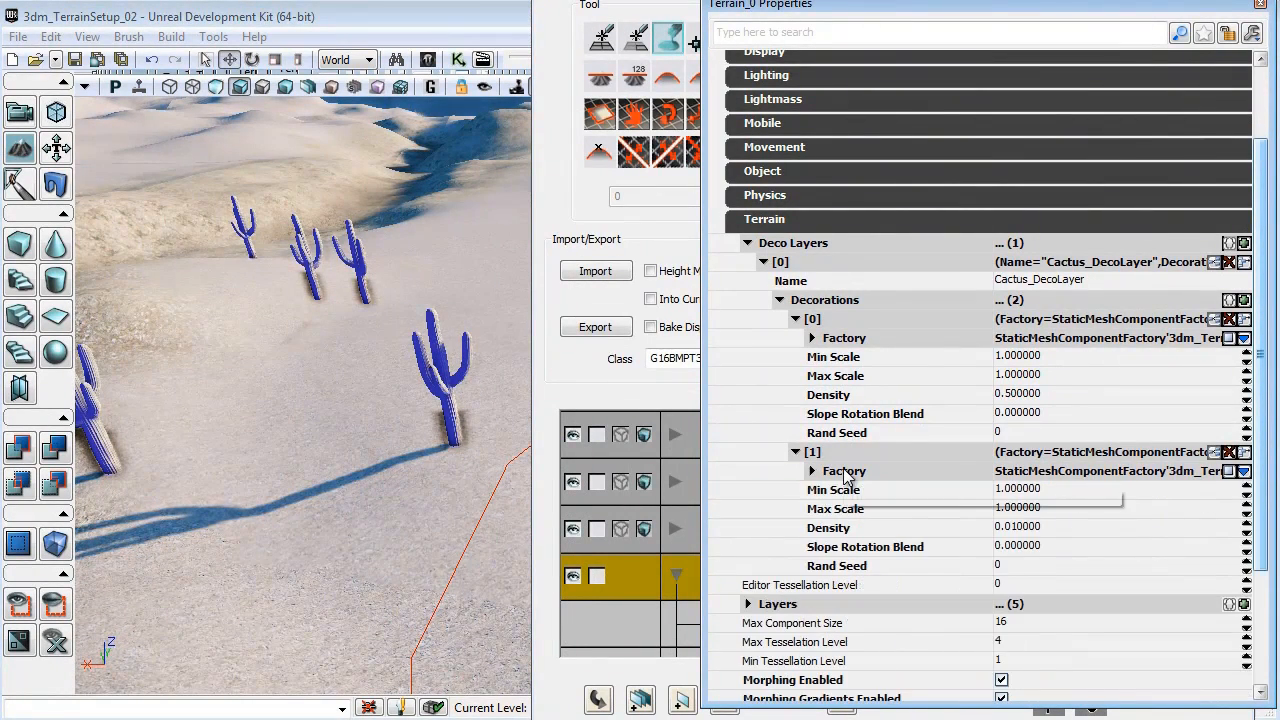
# Try a density of 1 for the second decoration, and set it to 0.5.
pyautogui.click(1040, 534)
pyautogui.write('1')
pyautogui.press('Return')
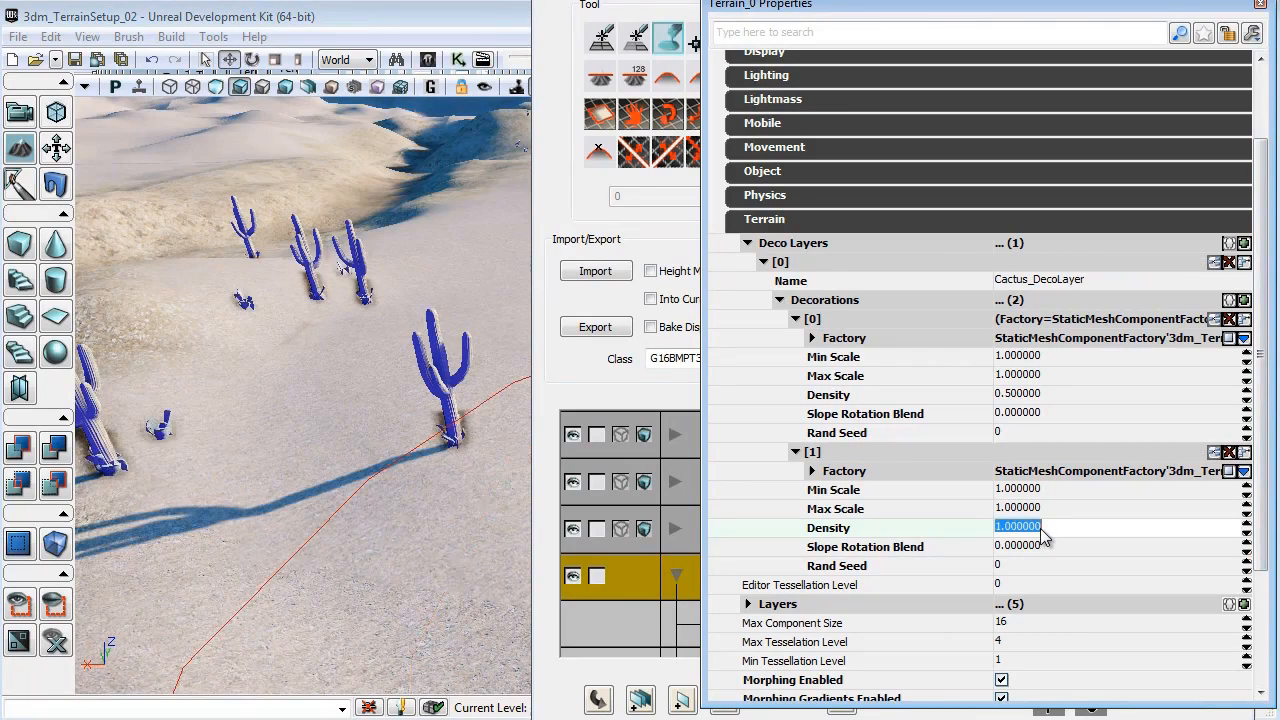
pyautogui.write('0.5')
pyautogui.press('Return')
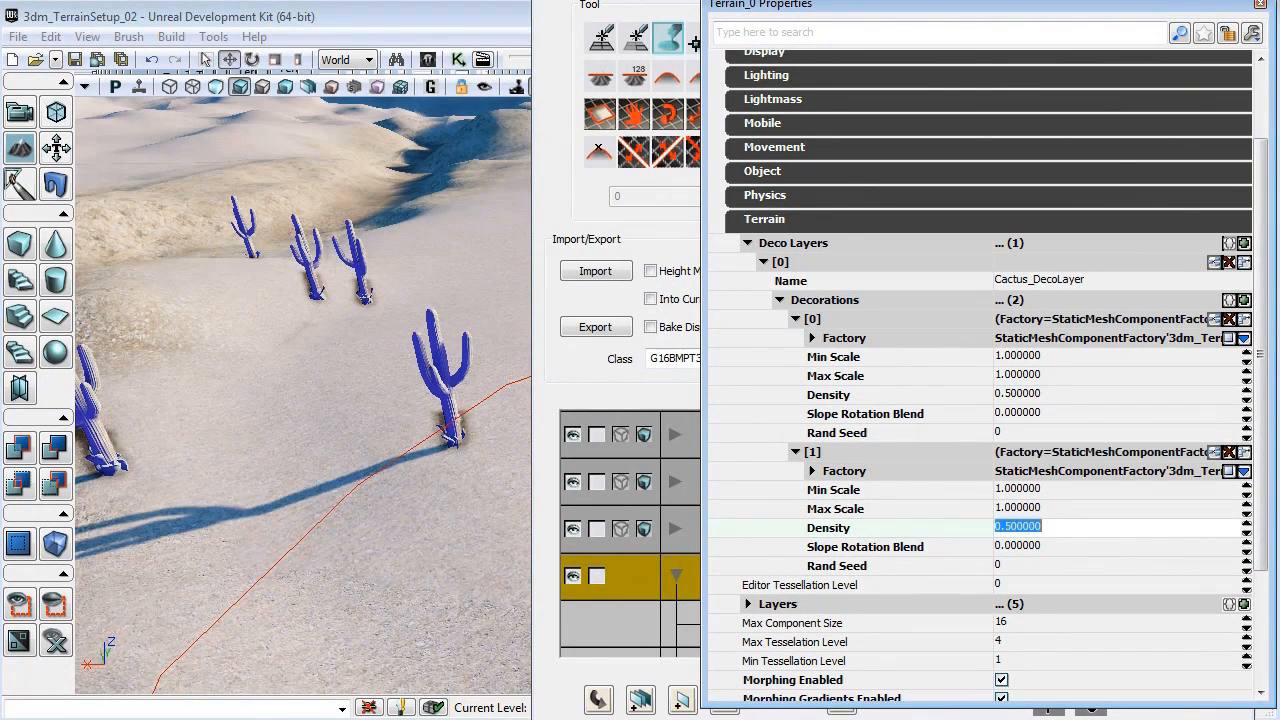
# Inspect where the small cacti overlap the tall ones and set the second decoration's Rand Seed to 1.
pyautogui.moveTo(1171, 3); pyautogui.dragTo(1279, 14)
pyautogui.moveTo(820, 0); pyautogui.dragTo(1044, 0)
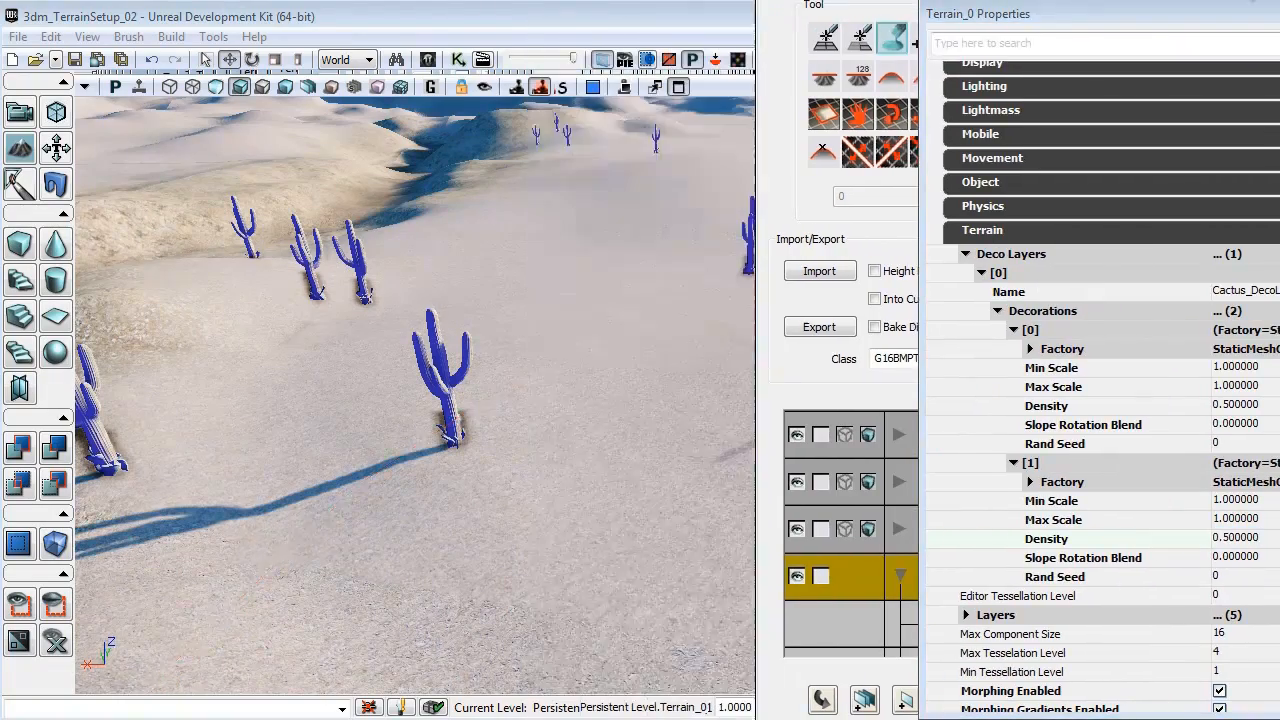
pyautogui.moveTo(457, 377); pyautogui.dragTo(523, 352, button='right')
pyautogui.moveTo(523, 352)
pyautogui.mouseDown()
pyautogui.moveTo(575, 327)
pyautogui.moveTo(561, 273)
pyautogui.moveTo(431, 411)
pyautogui.mouseUp()
pyautogui.moveTo(431, 411); pyautogui.dragTo(543, 386, button='right')
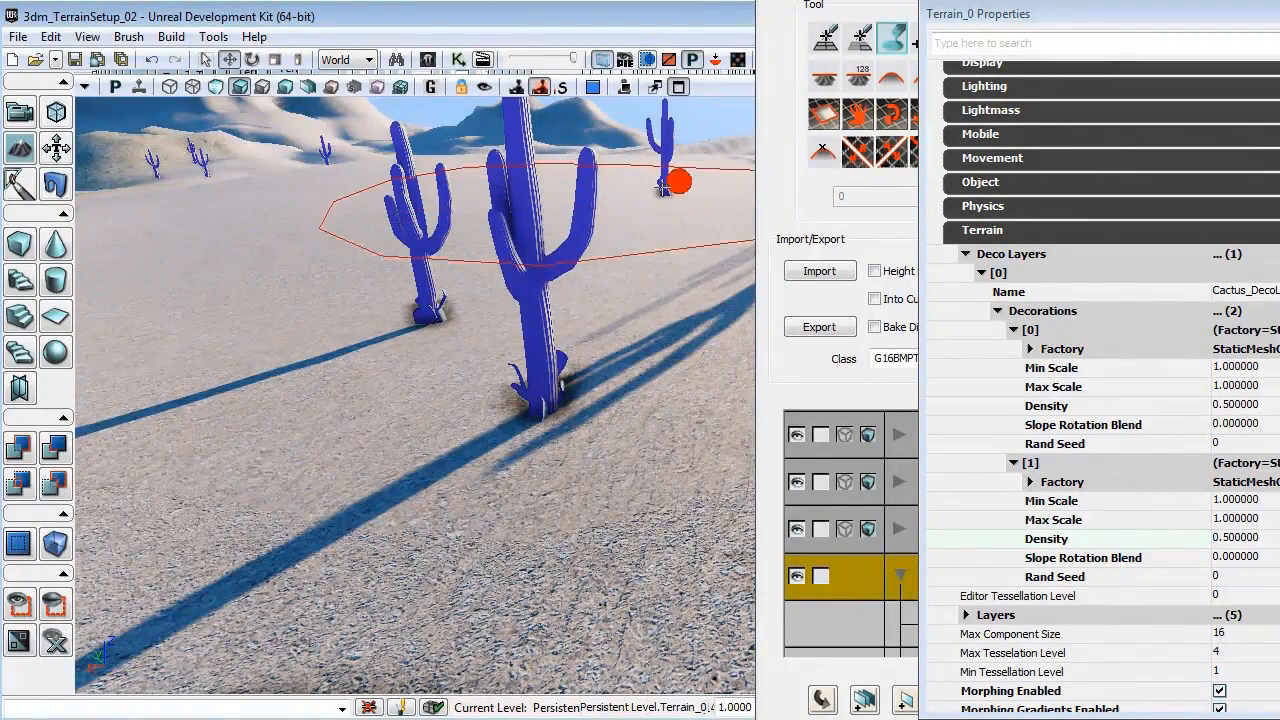
pyautogui.moveTo(354, 297)
pyautogui.mouseDown(button='right')
pyautogui.moveTo(308, 310)
pyautogui.moveTo(379, 303)
pyautogui.mouseUp(button='right')
pyautogui.moveTo(976, 14); pyautogui.dragTo(702, 0)
pyautogui.click(957, 548)
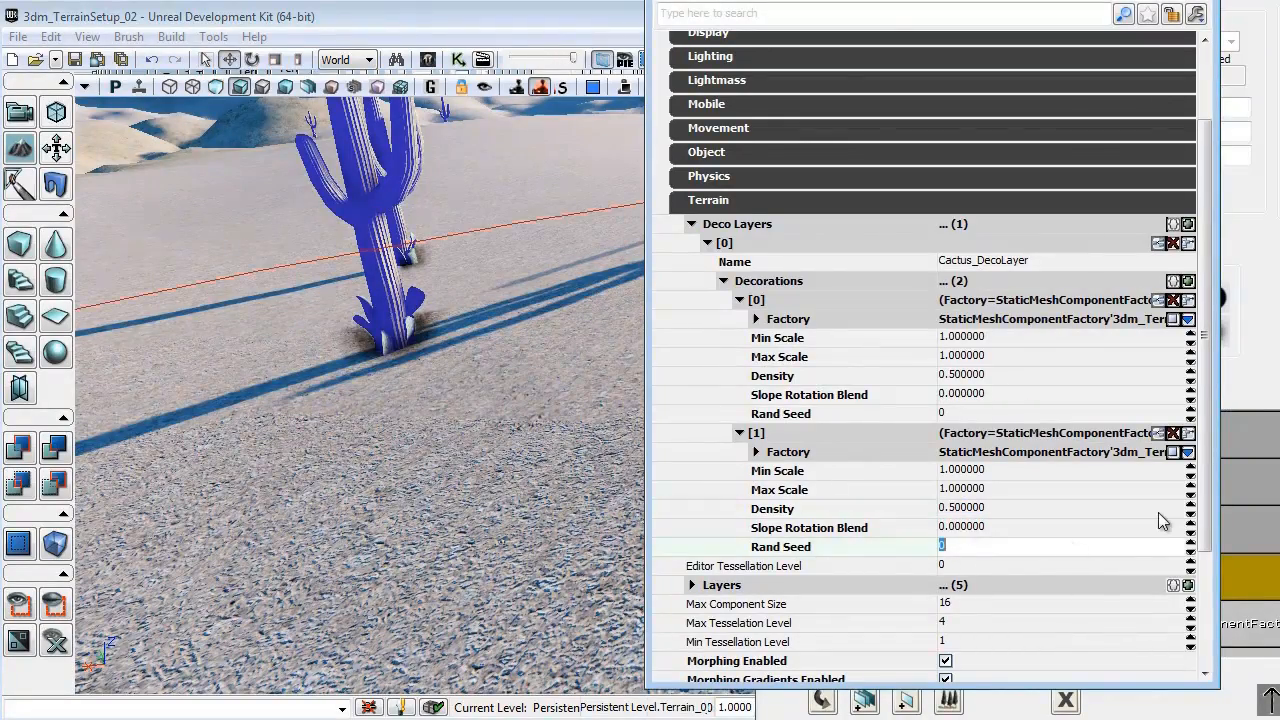
pyautogui.write('1')
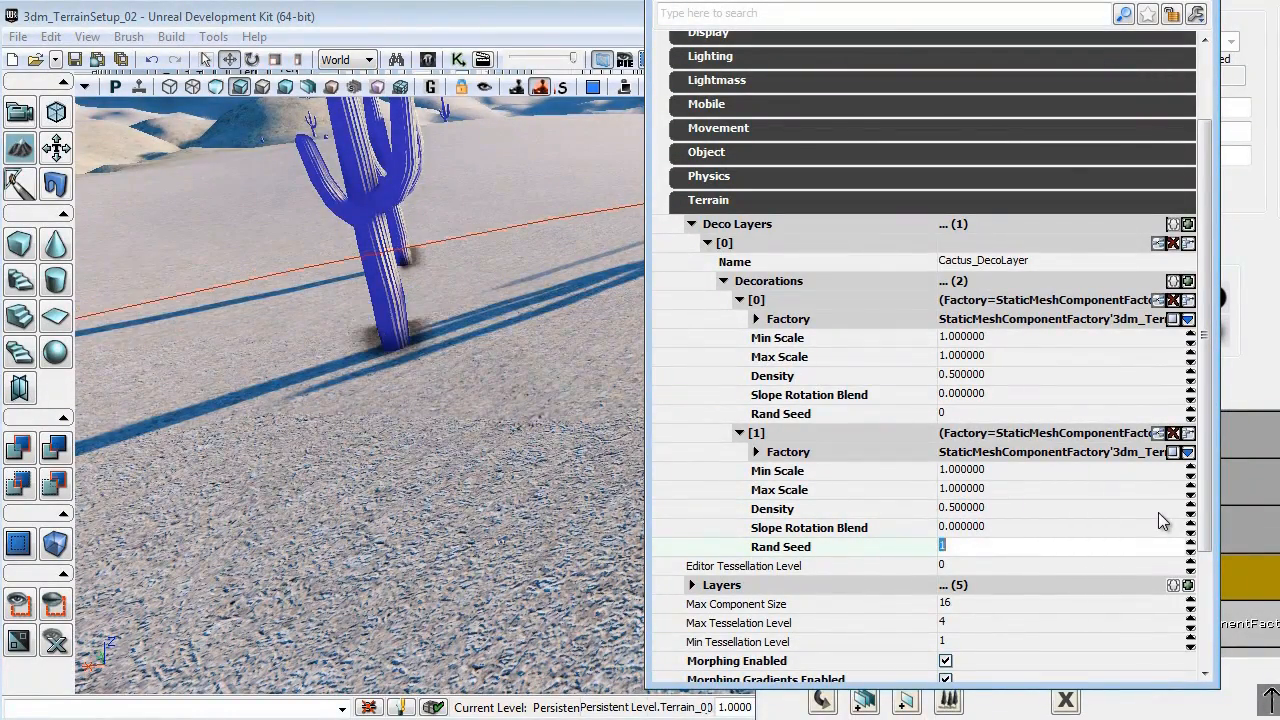
# Vary the tall cactus size by setting the first decoration's Min Scale to 0.8 and Max Scale to 1.2.
pyautogui.click(500, 231)
pyautogui.moveTo(75, 350)
pyautogui.mouseDown(button='right')
pyautogui.moveTo(150, 425)
pyautogui.moveTo(334, 526)
pyautogui.moveTo(319, 397)
pyautogui.moveTo(152, 349)
pyautogui.moveTo(182, 352)
pyautogui.mouseUp(button='right')
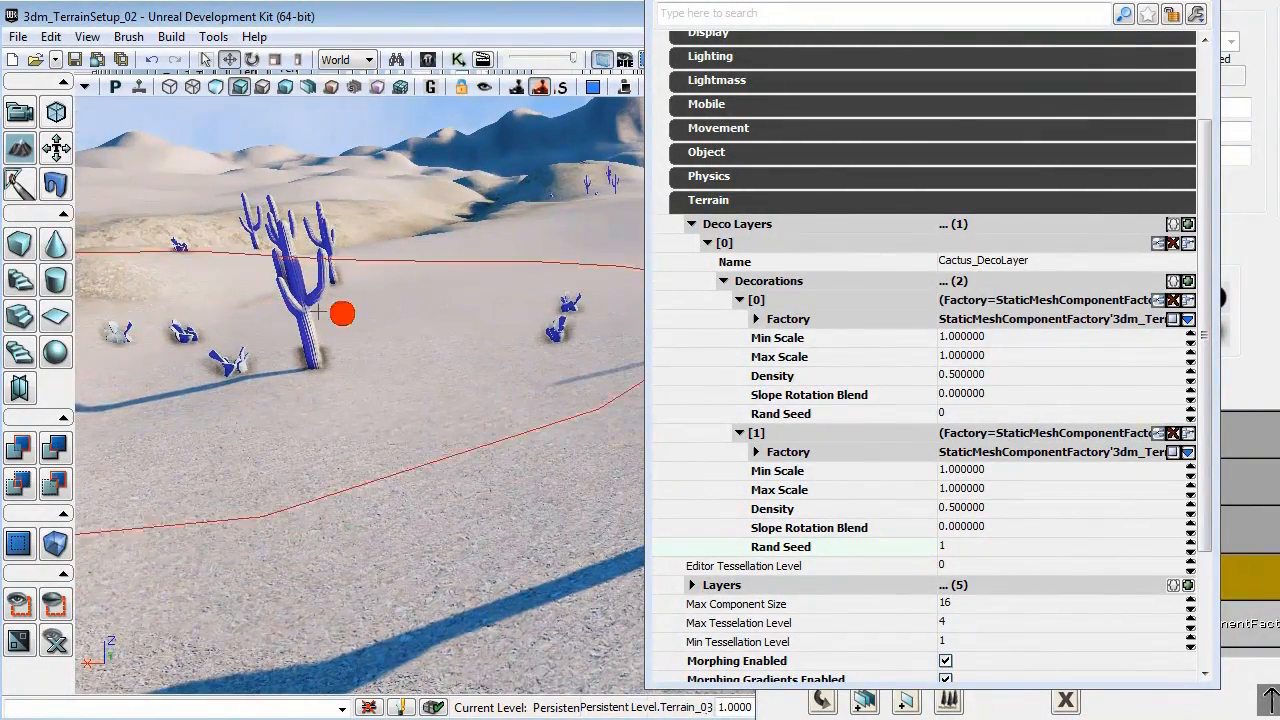
pyautogui.moveTo(335, 340); pyautogui.dragTo(450, 352, button='right')
pyautogui.moveTo(789, 0); pyautogui.dragTo(897, 0)
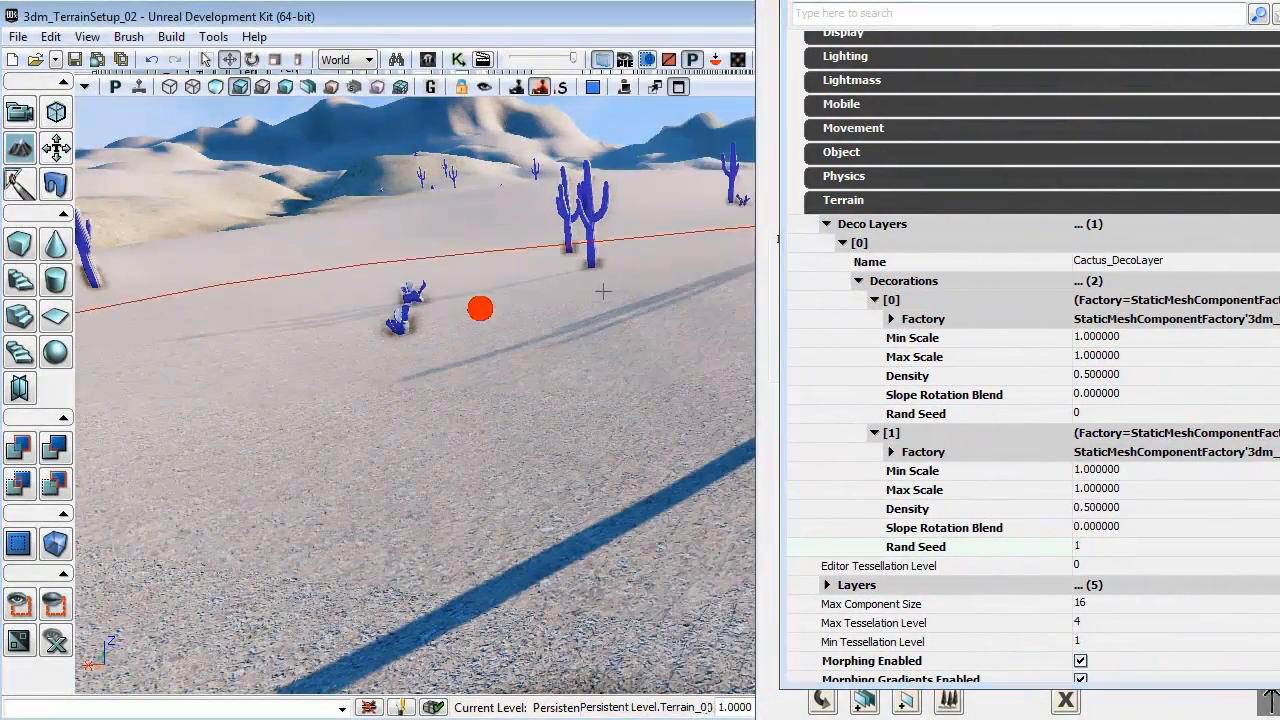
pyautogui.moveTo(603, 289)
pyautogui.mouseDown(button='right')
pyautogui.moveTo(732, 274)
pyautogui.moveTo(789, 204)
pyautogui.mouseUp(button='right')
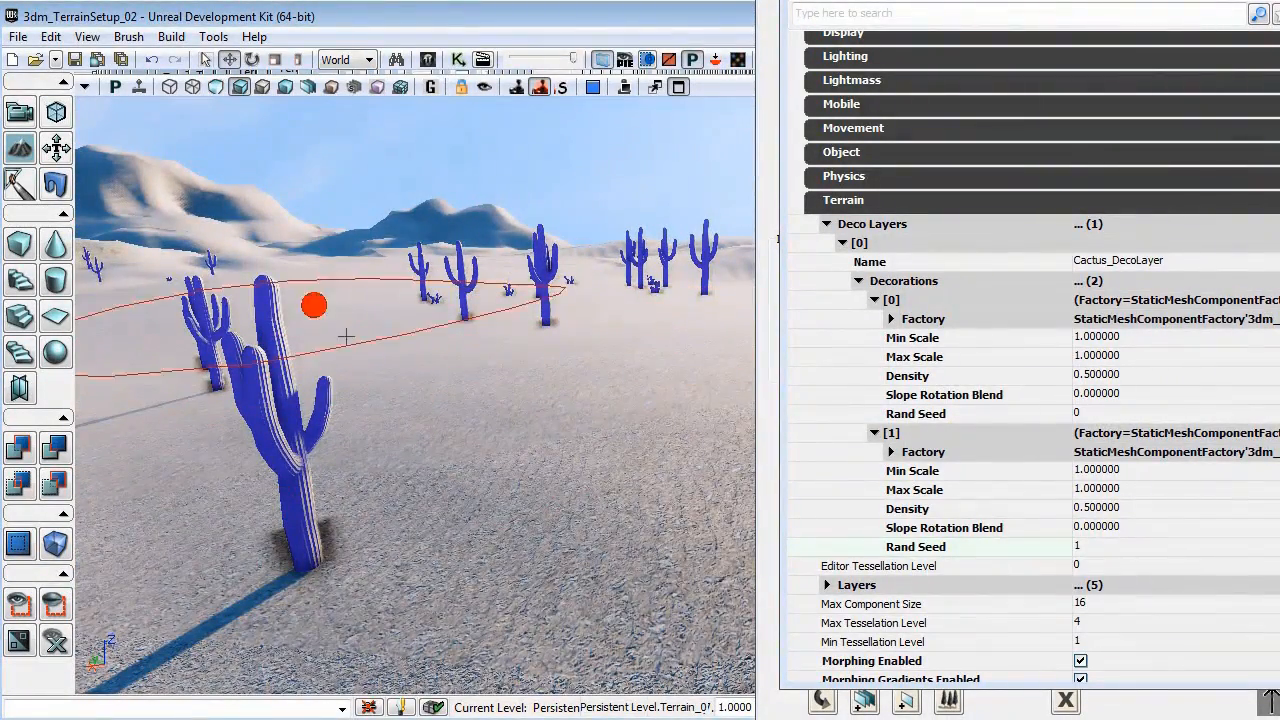
pyautogui.moveTo(590, 343); pyautogui.dragTo(574, 323, button='right')
pyautogui.click(1108, 338)
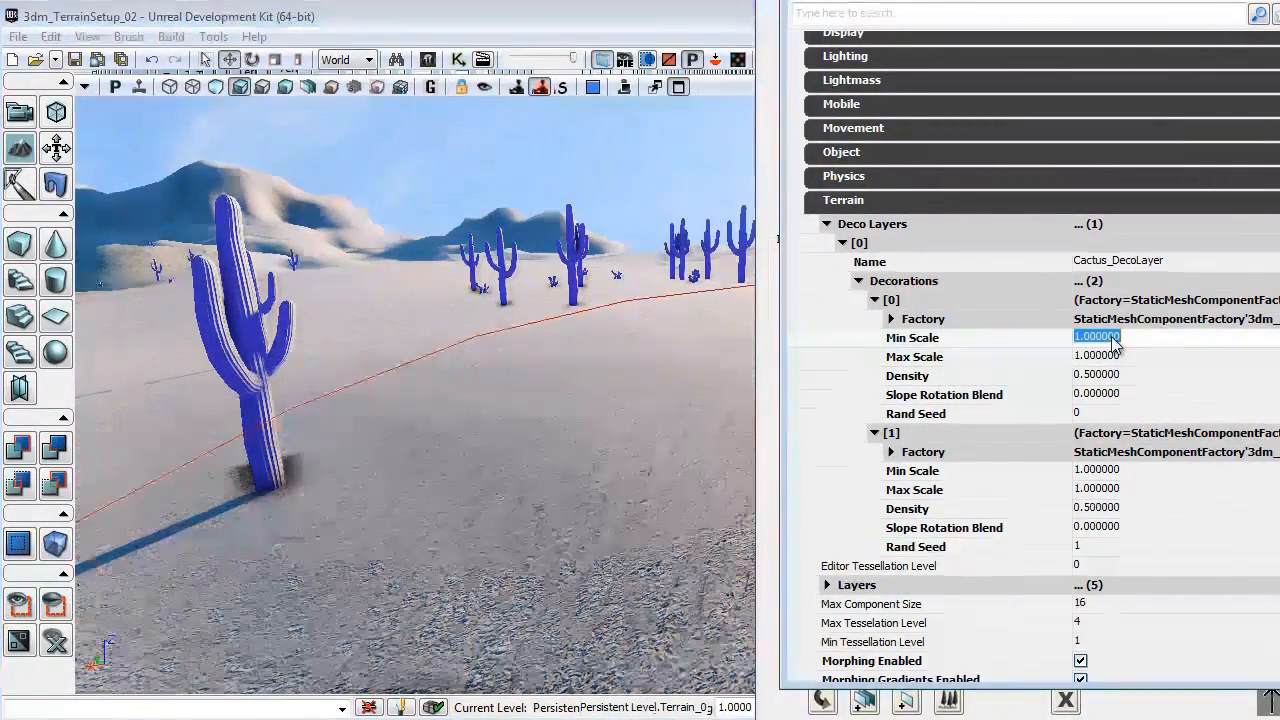
pyautogui.write('0.8')
pyautogui.press('Return')
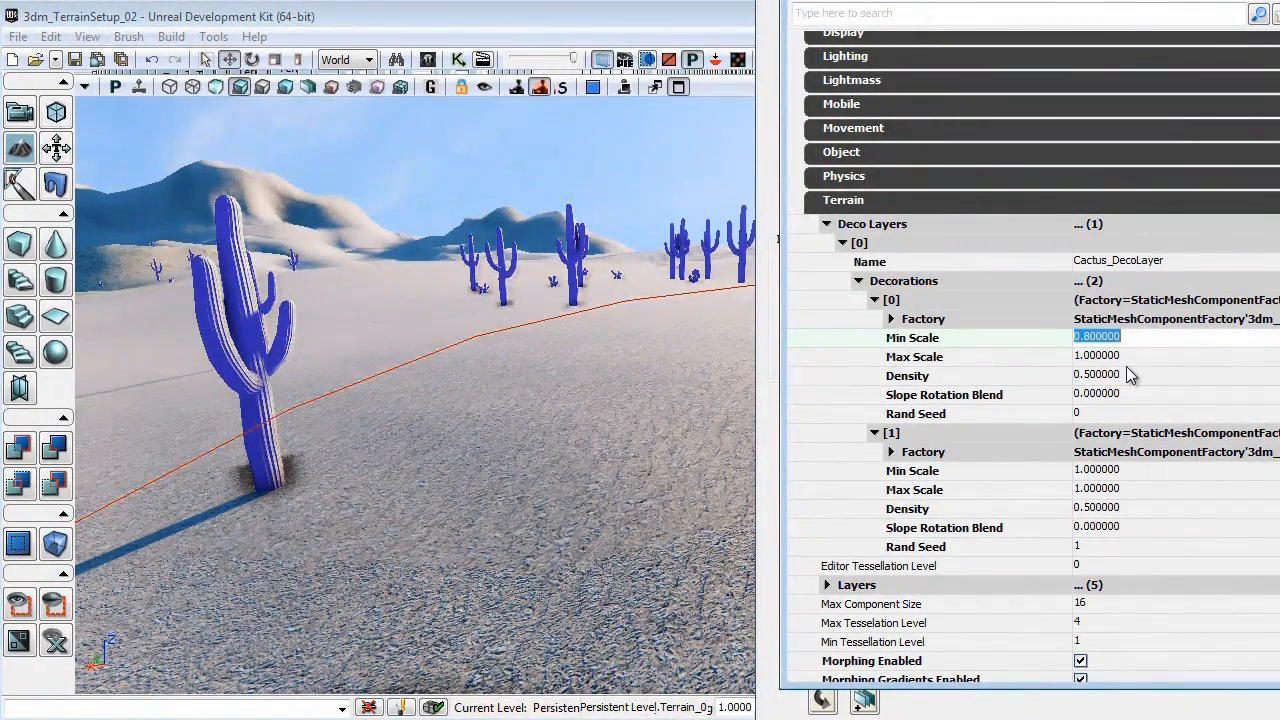
pyautogui.write('.2')
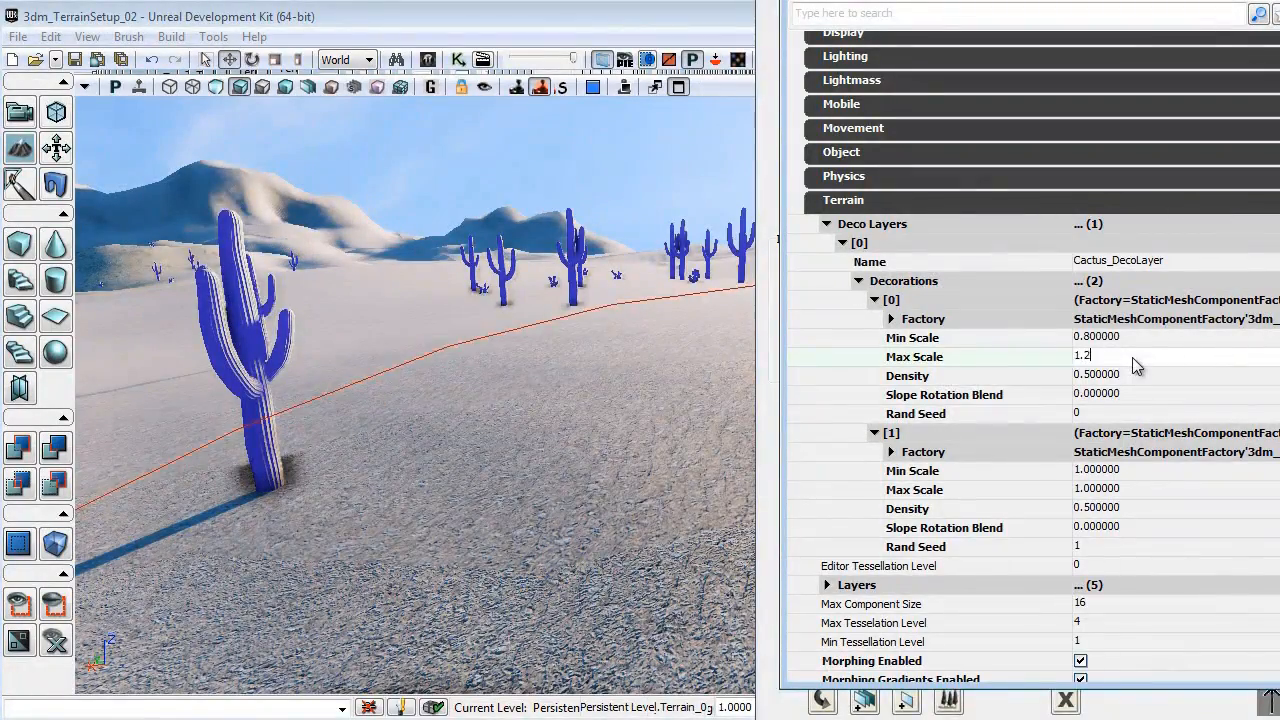
pyautogui.press('Return')
# Set the first decoration's Slope Rotation Blend to 0.02 so the tall cacti tilt with the riverbank slope.
pyautogui.moveTo(720, 351); pyautogui.dragTo(343, 390)
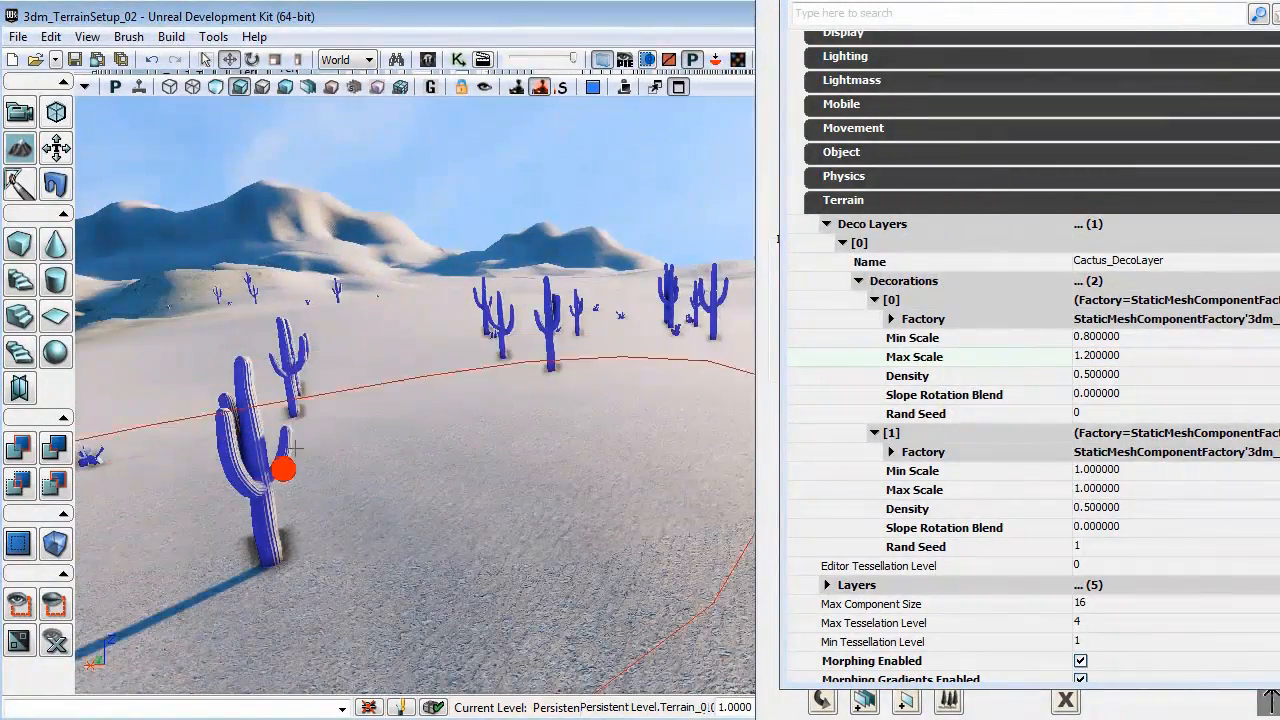
pyautogui.moveTo(609, 380); pyautogui.dragTo(598, 407, button='right')
pyautogui.moveTo(598, 407); pyautogui.dragTo(563, 354)
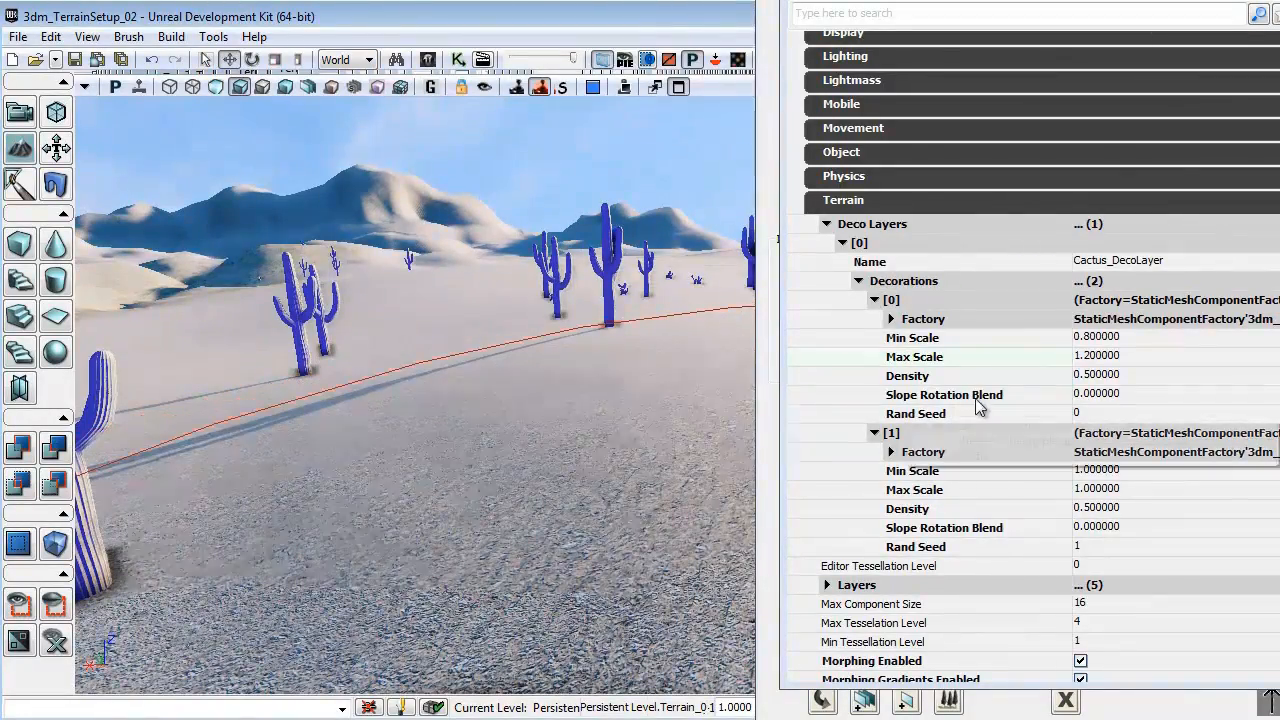
pyautogui.moveTo(563, 386)
pyautogui.mouseDown()
pyautogui.moveTo(135, 430)
pyautogui.moveTo(145, 101)
pyautogui.moveTo(560, 411)
pyautogui.moveTo(523, 397)
pyautogui.moveTo(503, 457)
pyautogui.moveTo(512, 478)
pyautogui.moveTo(531, 369)
pyautogui.moveTo(517, 337)
pyautogui.moveTo(459, 376)
pyautogui.moveTo(481, 415)
pyautogui.moveTo(474, 391)
pyautogui.moveTo(512, 290)
pyautogui.moveTo(457, 186)
pyautogui.moveTo(520, 371)
pyautogui.mouseUp()
pyautogui.click(1100, 393)
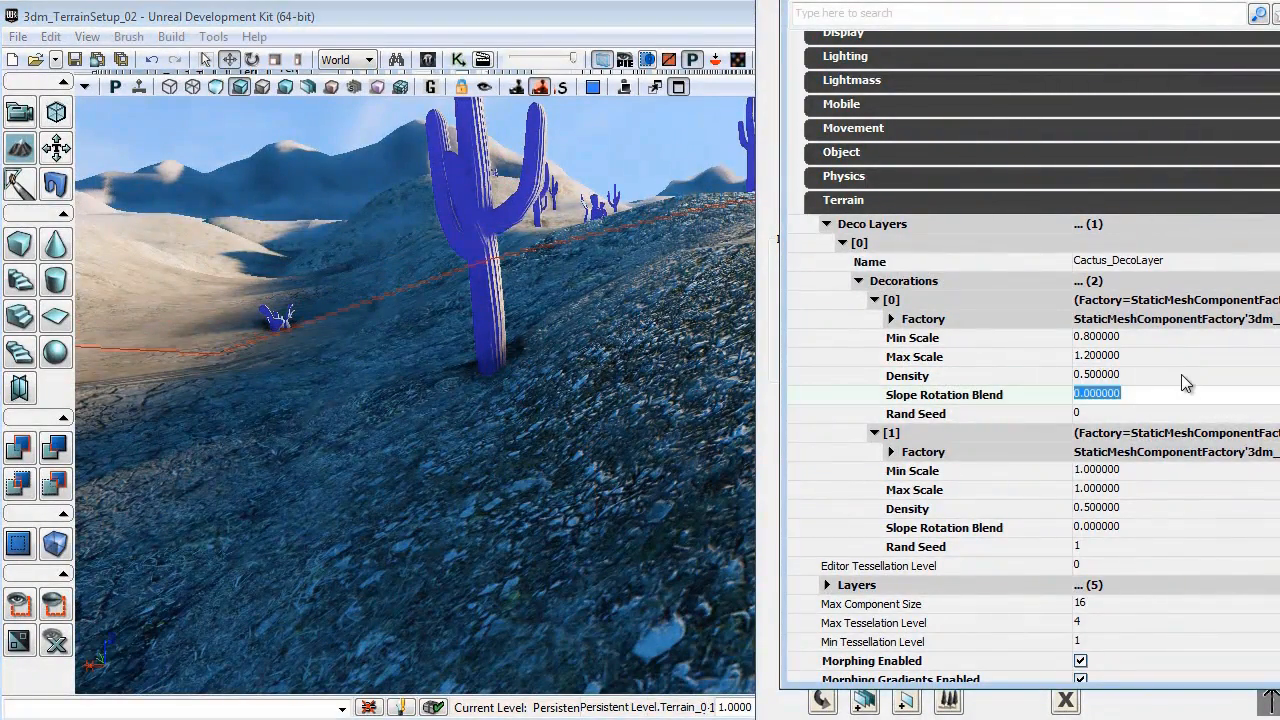
pyautogui.write('0.02')
pyautogui.press('Return')
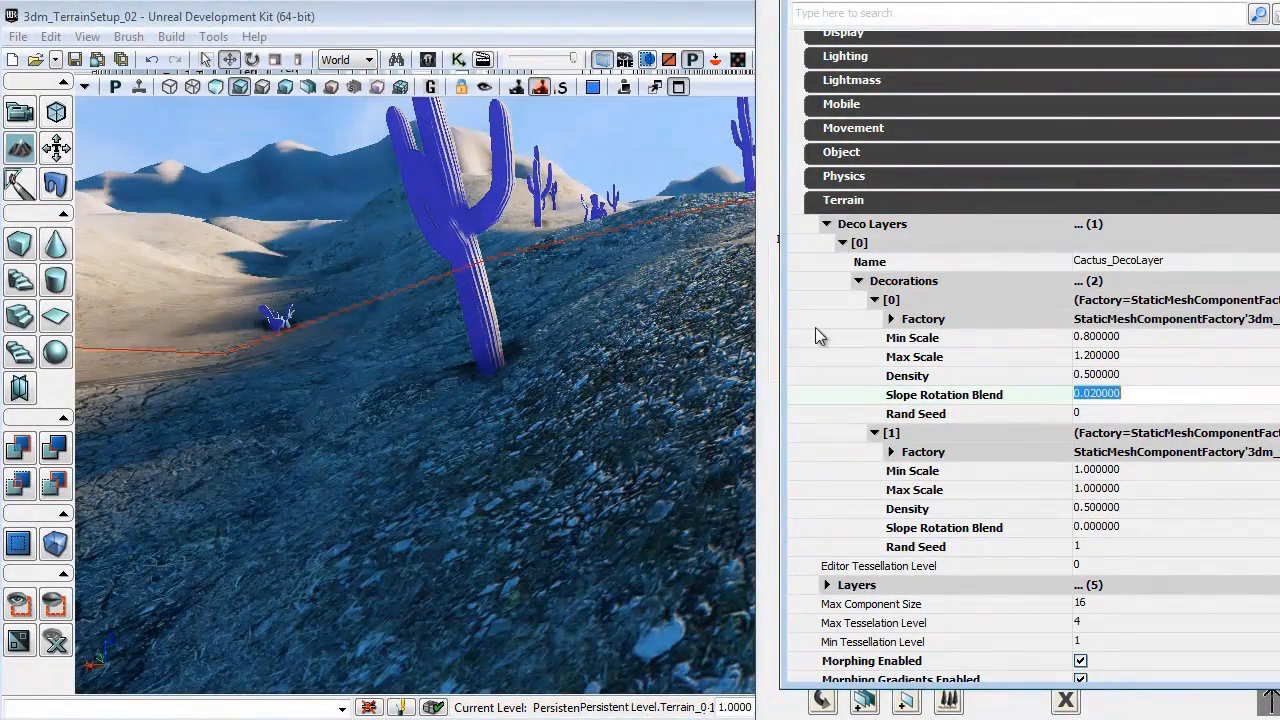
# Close the terrain properties, delete Cactus_DecoLayer from the terrain layer list and leave the terrain editor.
pyautogui.click(583, 348)
pyautogui.moveTo(583, 348)
pyautogui.mouseDown()
pyautogui.moveTo(503, 334)
pyautogui.moveTo(414, 479)
pyautogui.moveTo(460, 420)
pyautogui.mouseUp()
pyautogui.moveTo(502, 517)
pyautogui.mouseDown()
pyautogui.moveTo(494, 606)
pyautogui.moveTo(700, 420)
pyautogui.moveTo(758, 590)
pyautogui.moveTo(480, 375)
pyautogui.mouseUp()
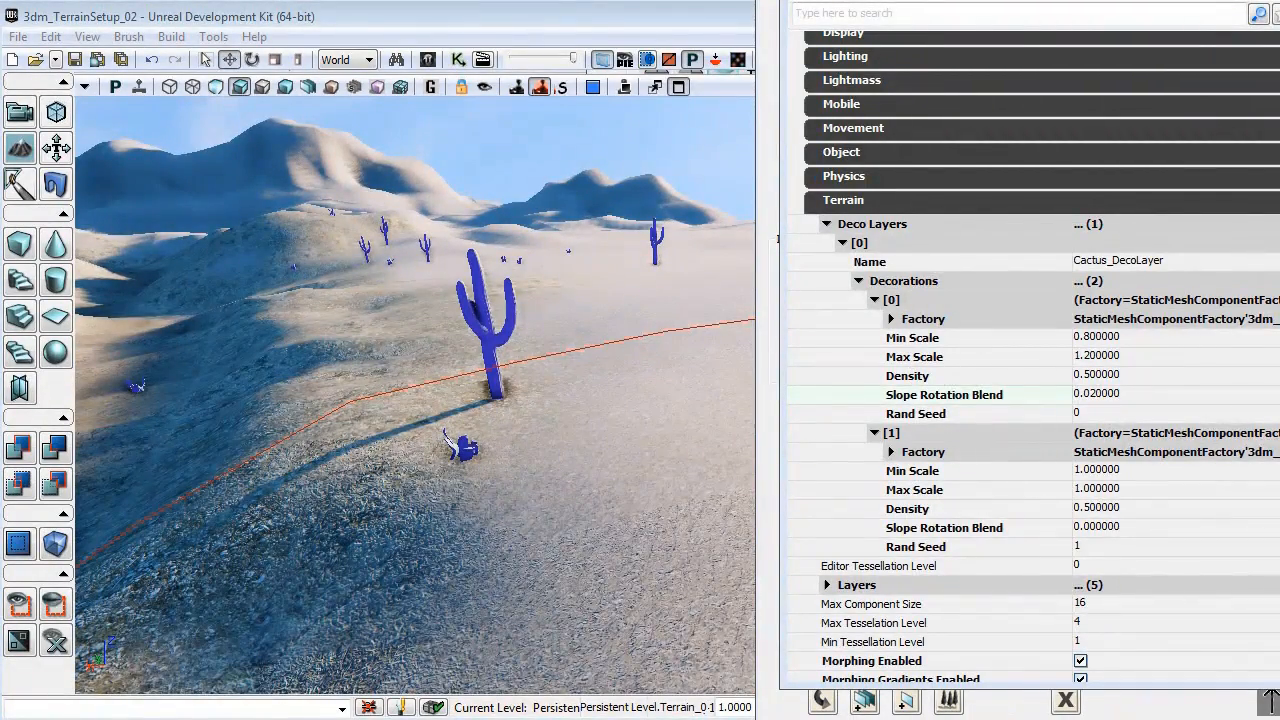
pyautogui.click(1279, 1)
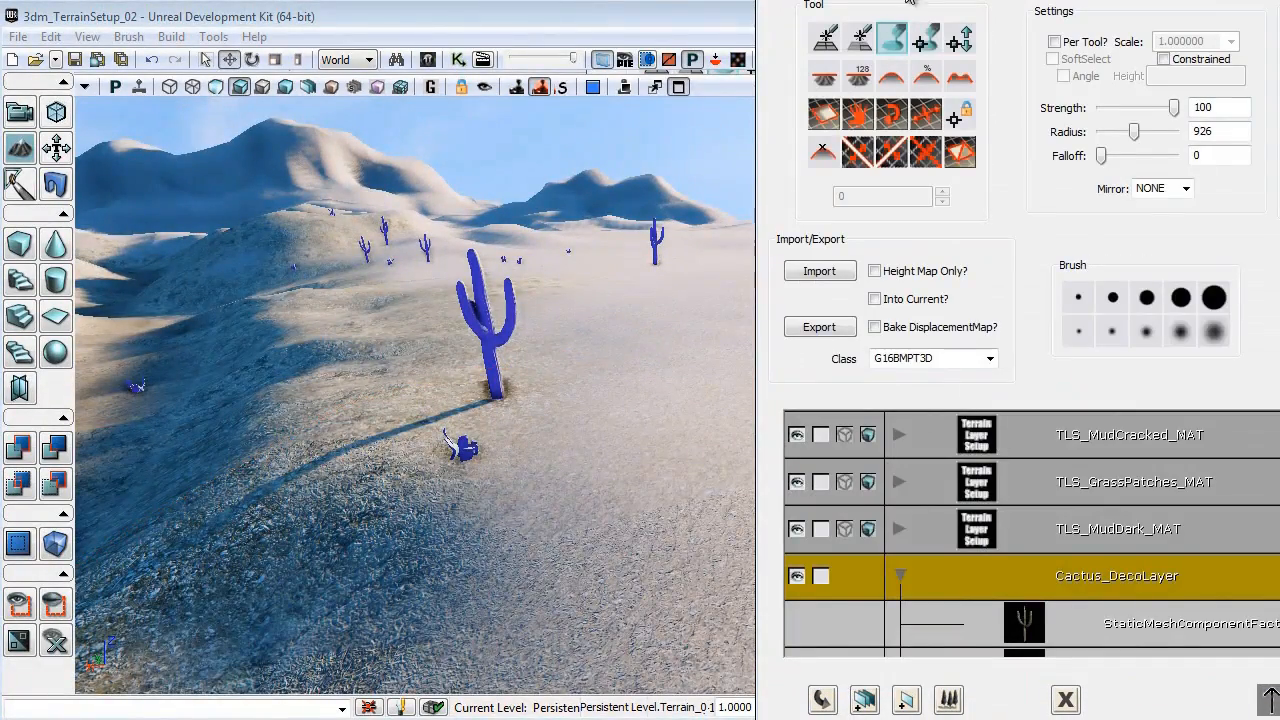
pyautogui.moveTo(910, 0); pyautogui.dragTo(710, 0)
pyautogui.moveTo(1240, 0); pyautogui.dragTo(1206, 0)
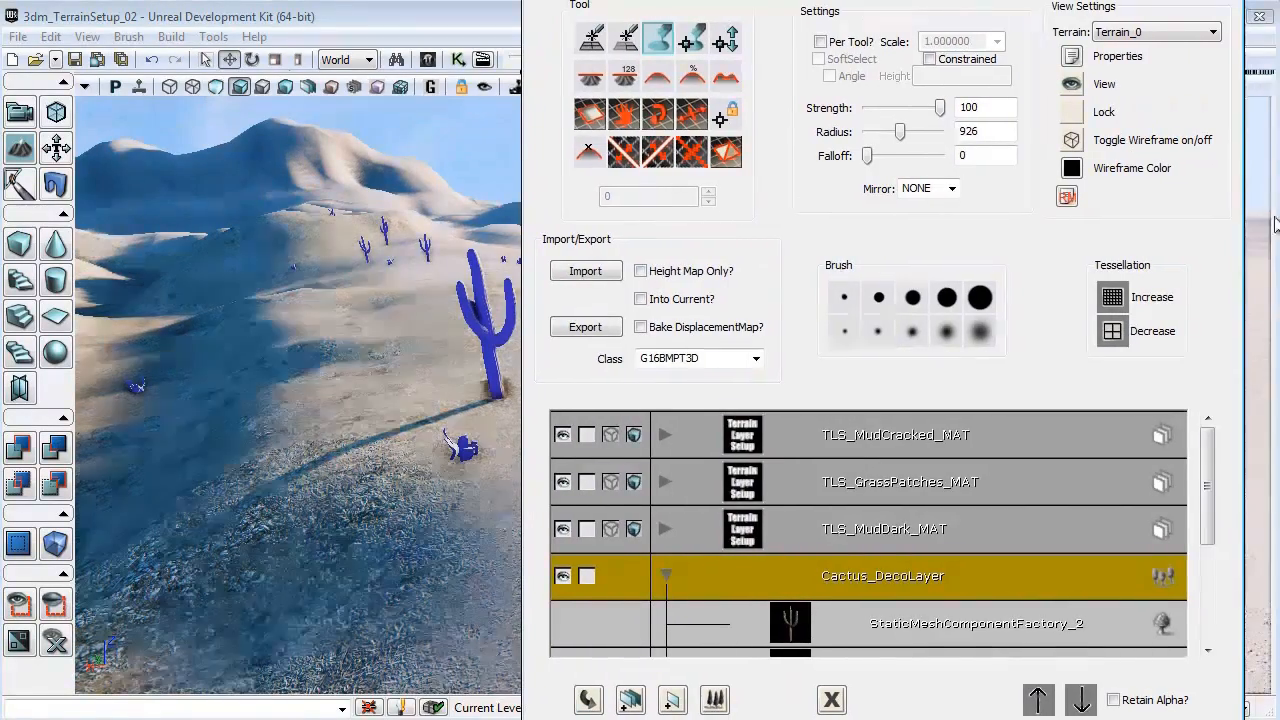
pyautogui.moveTo(1209, 511); pyautogui.dragTo(1218, 637)
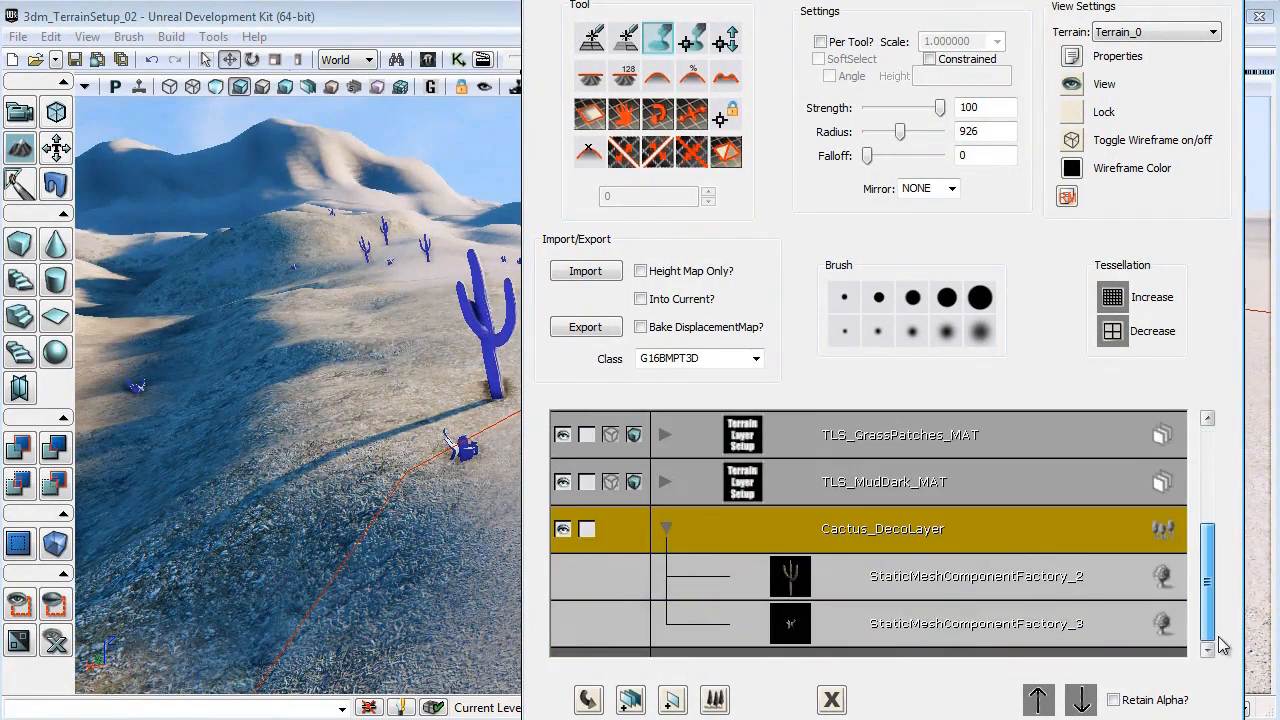
pyautogui.rightClick(971, 650)
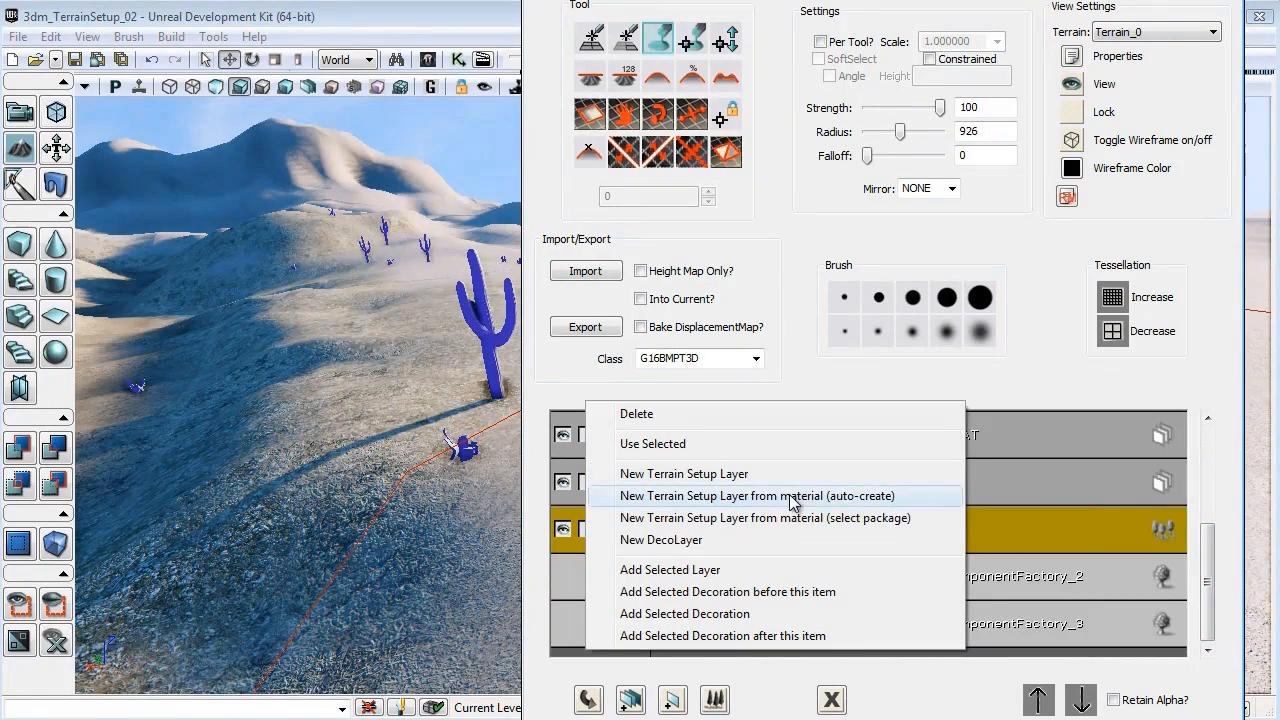
pyautogui.click(1208, 556)
pyautogui.rightClick(888, 529)
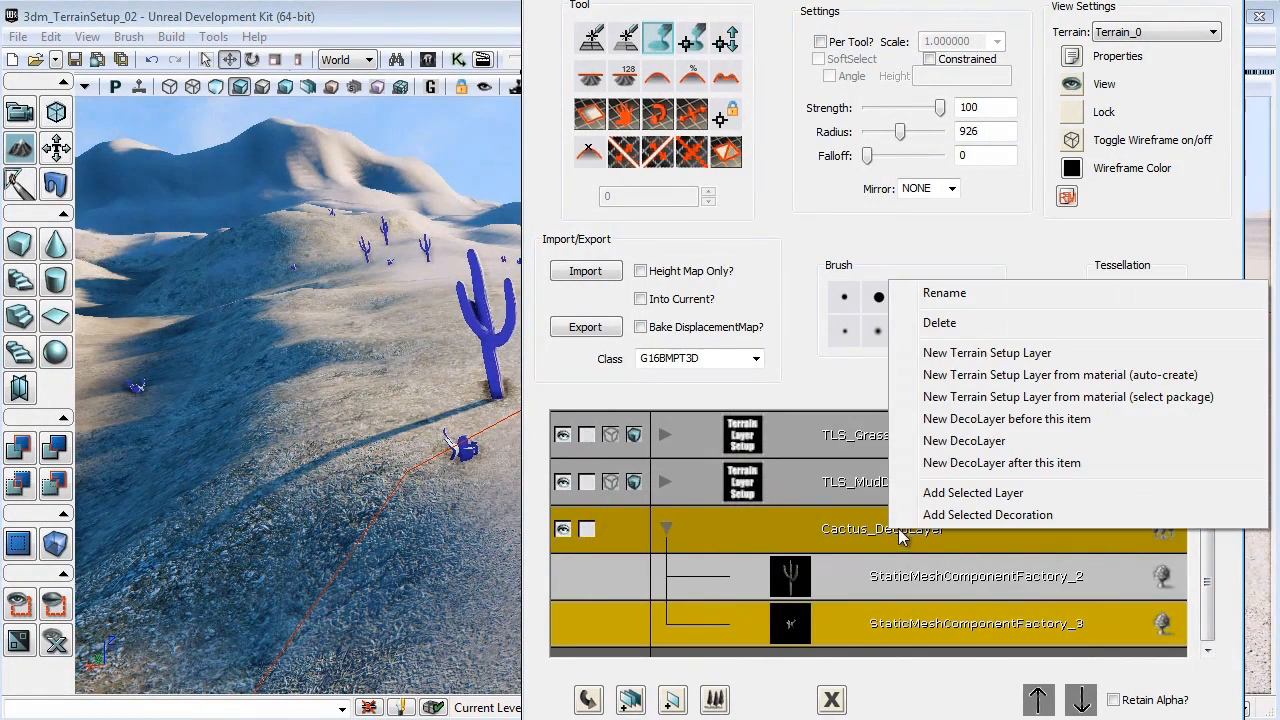
pyautogui.click(937, 323)
pyautogui.click(590, 412)
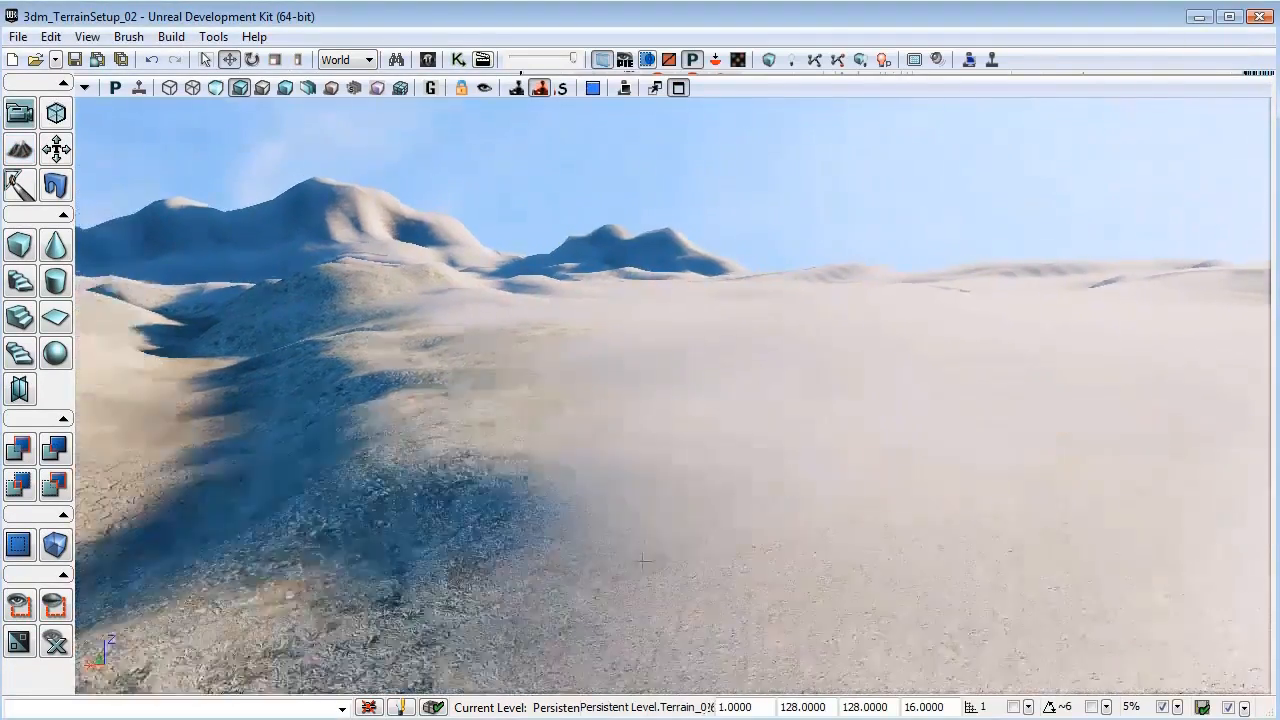
# Open the terrain editor, expand the TLS_GrassPatches_MAT layer and open the properties of its TMAT_GrassPatches_MAT material.
pyautogui.moveTo(643, 560); pyautogui.dragTo(460, 675)
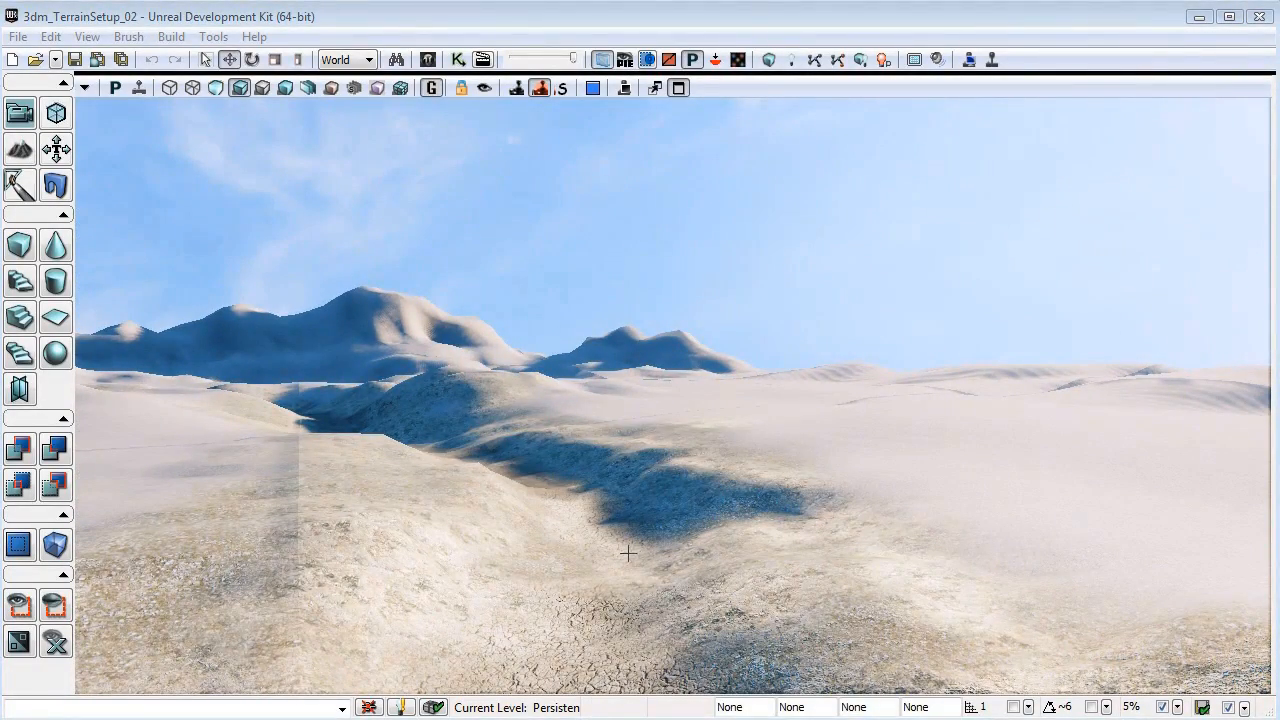
pyautogui.click(20, 149)
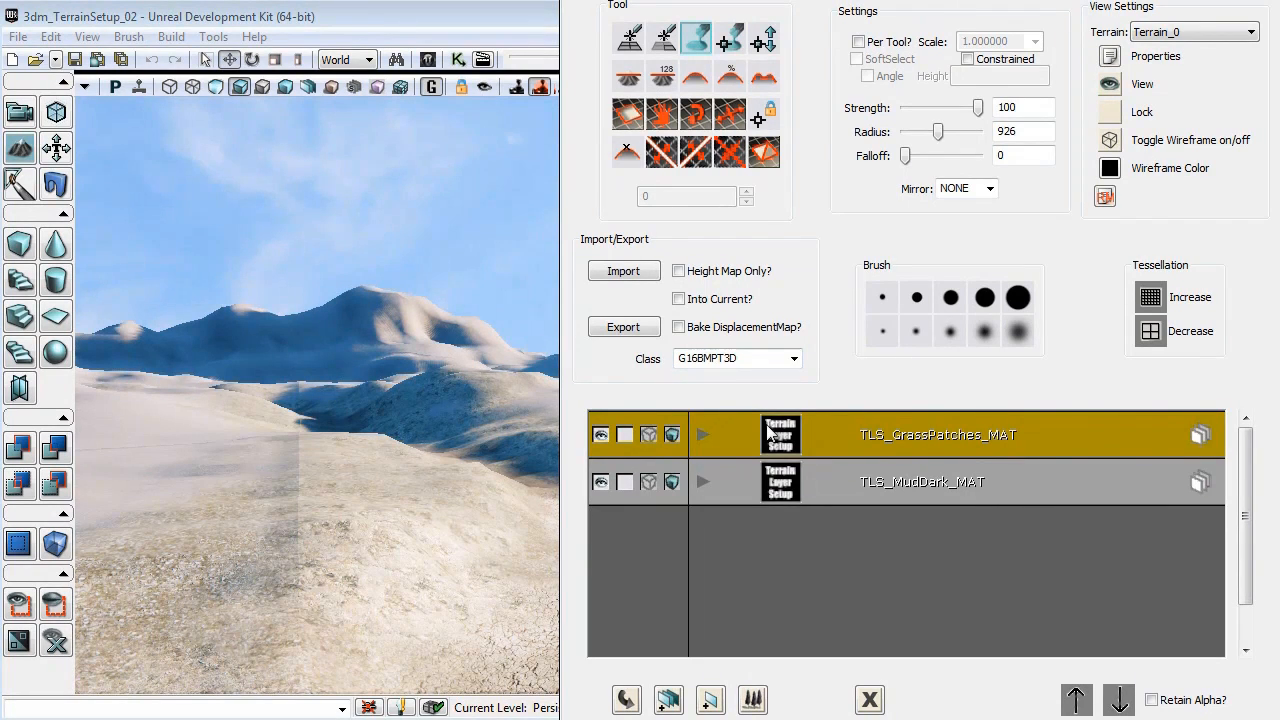
pyautogui.moveTo(1246, 518); pyautogui.dragTo(1248, 568)
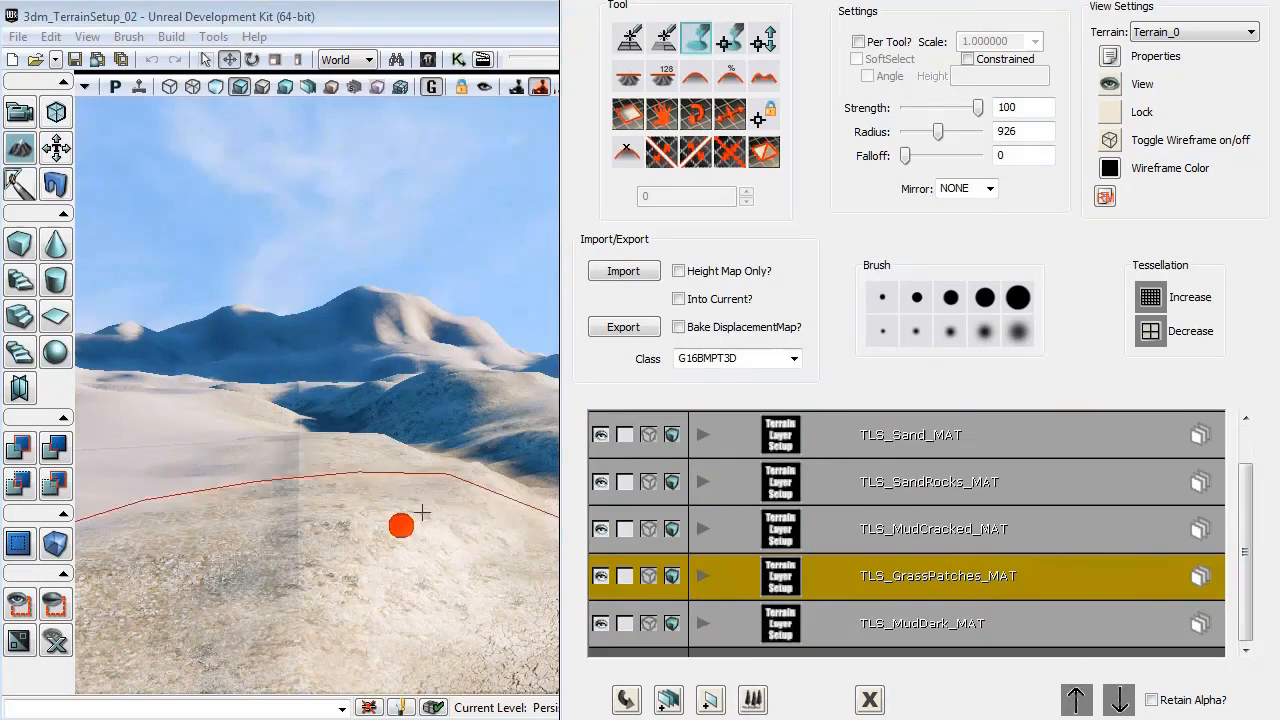
pyautogui.moveTo(408, 590)
pyautogui.mouseDown(button='right')
pyautogui.moveTo(668, 680)
pyautogui.moveTo(722, 683)
pyautogui.moveTo(640, 660)
pyautogui.mouseUp(button='right')
pyautogui.moveTo(330, 530)
pyautogui.keyDown('ctrl'); pyautogui.mouseDown()
pyautogui.moveTo(317, 514)
pyautogui.moveTo(526, 450)
pyautogui.moveTo(393, 535)
pyautogui.mouseUp(); pyautogui.keyUp('ctrl')
pyautogui.moveTo(392, 531); pyautogui.dragTo(370, 415, button='right')
pyautogui.click(703, 577)
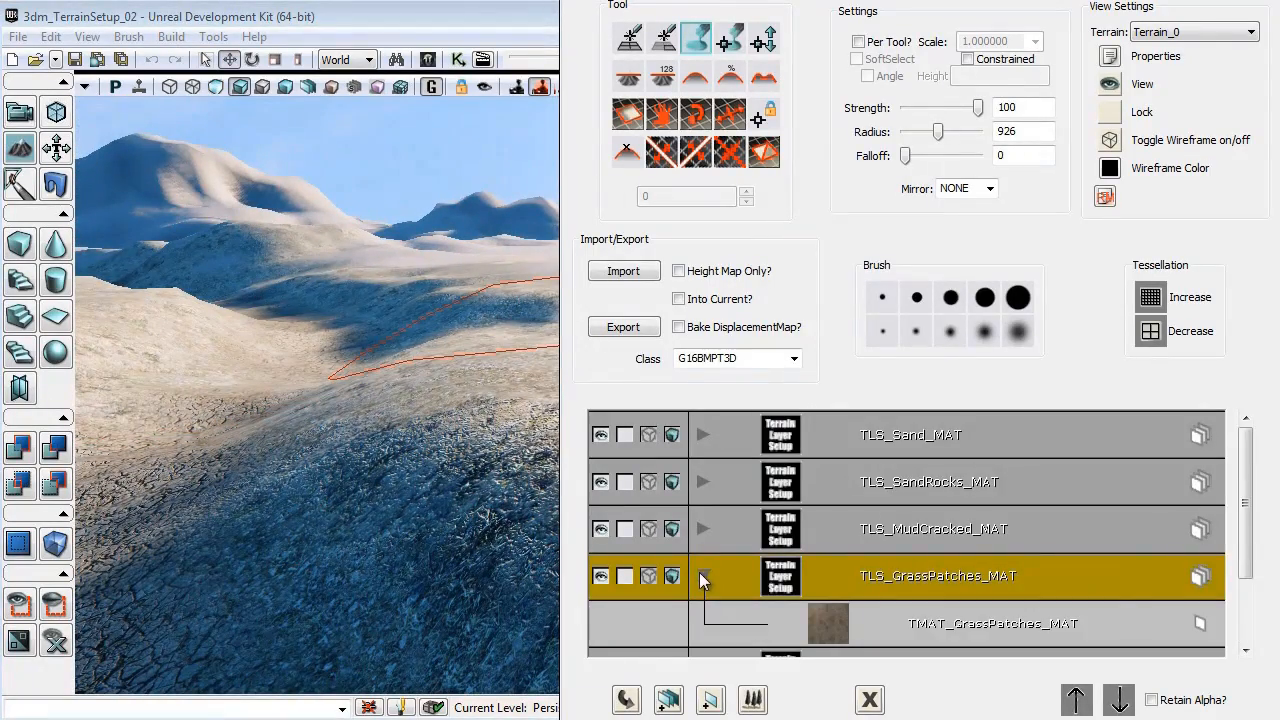
pyautogui.click(1026, 633)
pyautogui.click(1200, 623)
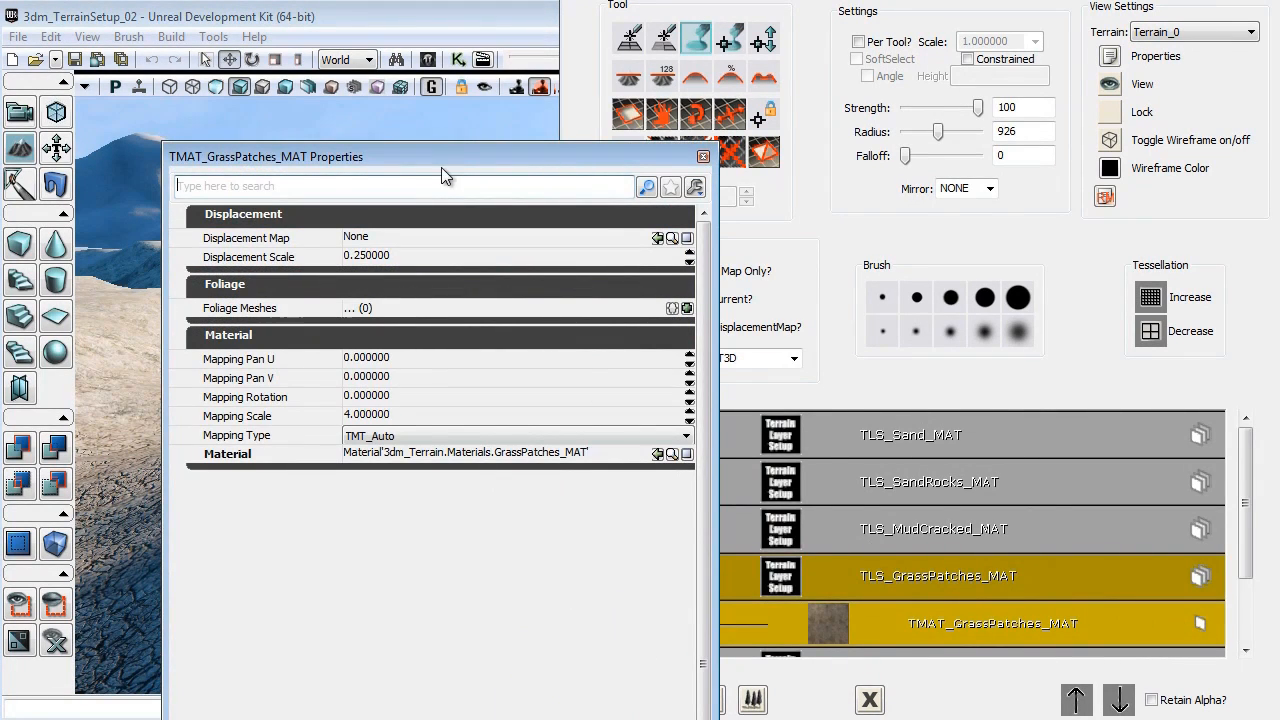
# Add one Foliage Meshes entry to TMAT_GrassPatches_MAT, expand its settings and close the terrain editor to clear the view.
pyautogui.moveTo(430, 160); pyautogui.dragTo(882, 16)
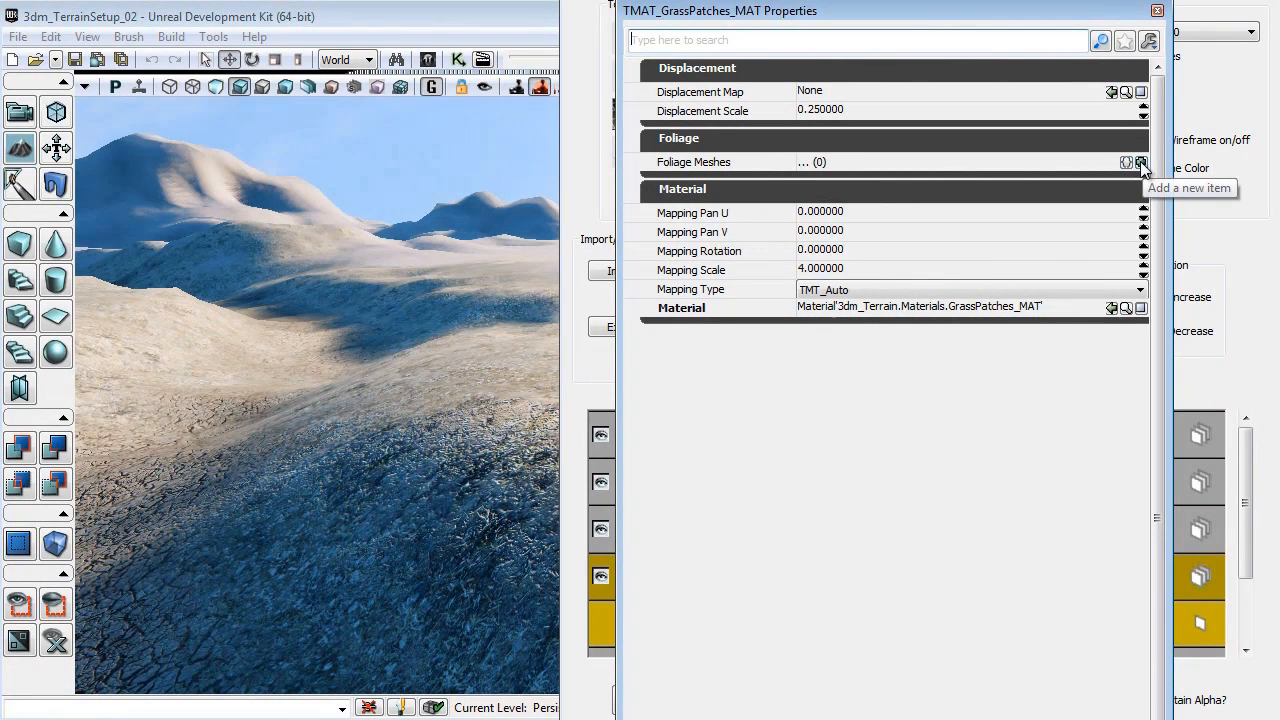
pyautogui.click(1141, 162)
pyautogui.doubleClick(723, 181)
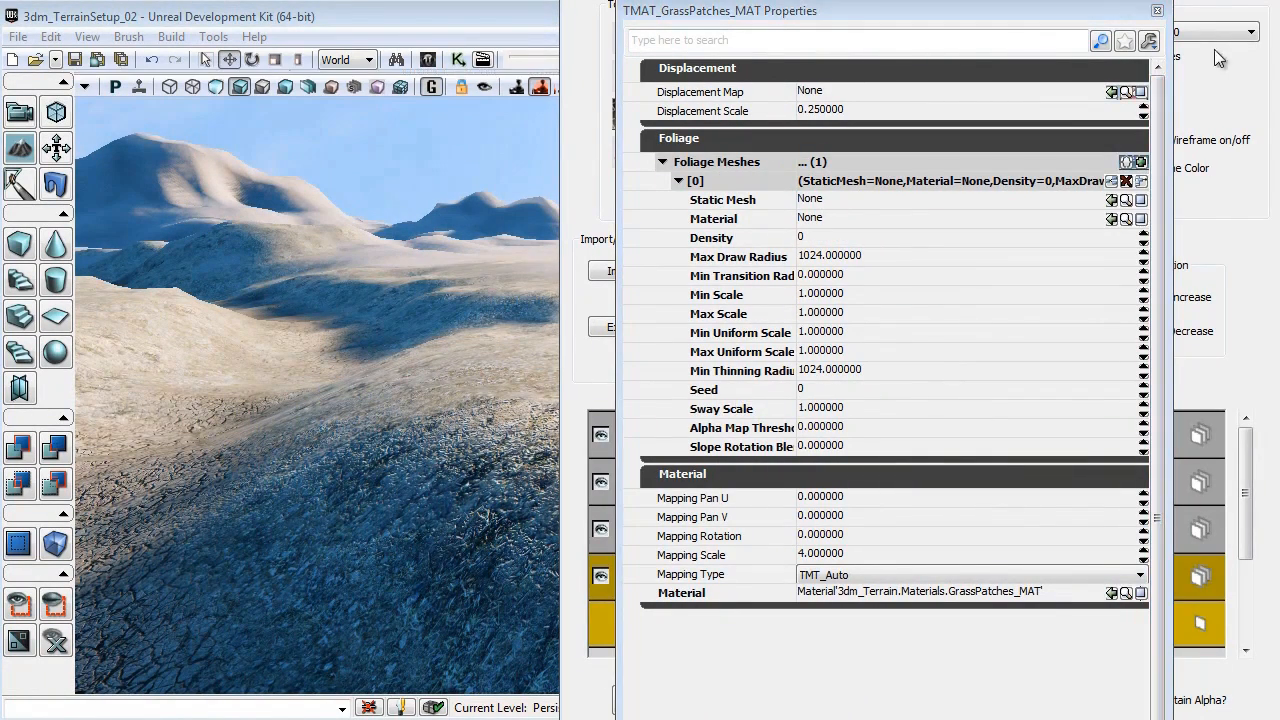
pyautogui.moveTo(1257, 0); pyautogui.dragTo(1229, 8)
pyautogui.click(1237, 1)
pyautogui.moveTo(1070, 12); pyautogui.dragTo(1189, 8)
# Select the Plant_01 static mesh in the 3dm_Terrain package and assign it as the foliage entry's Static Mesh.
pyautogui.click(930, 196)
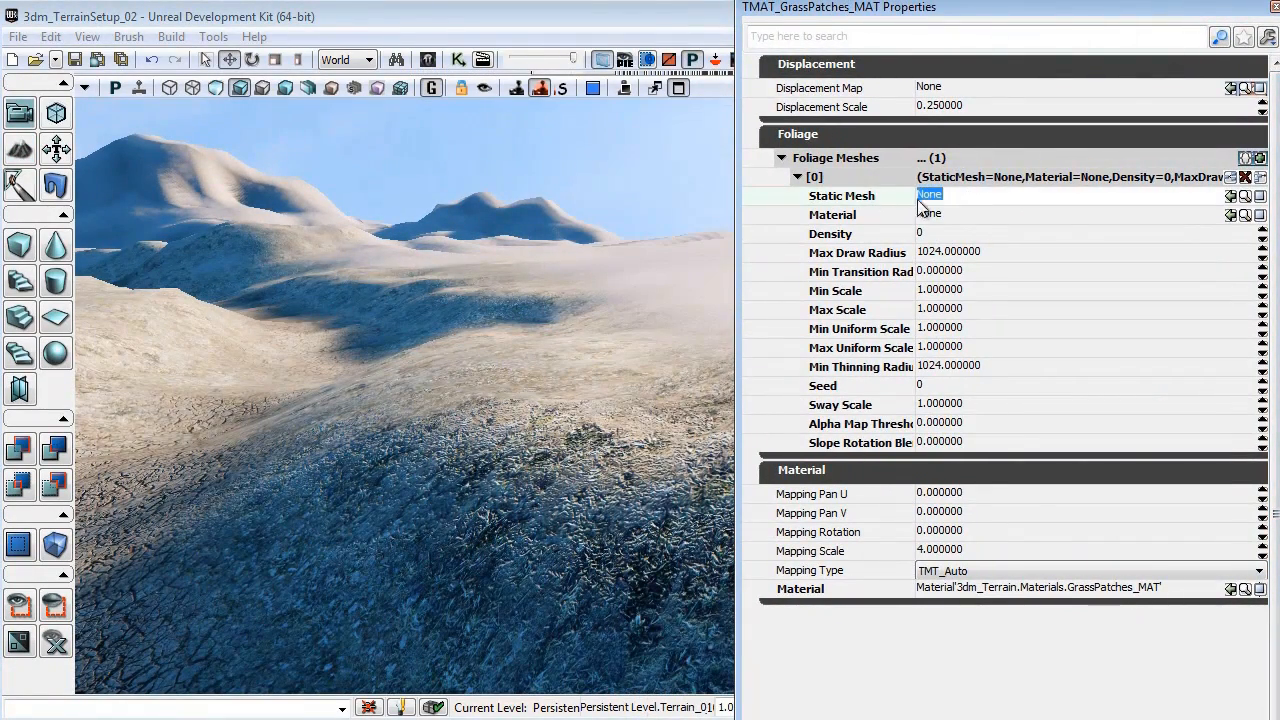
pyautogui.click(428, 60)
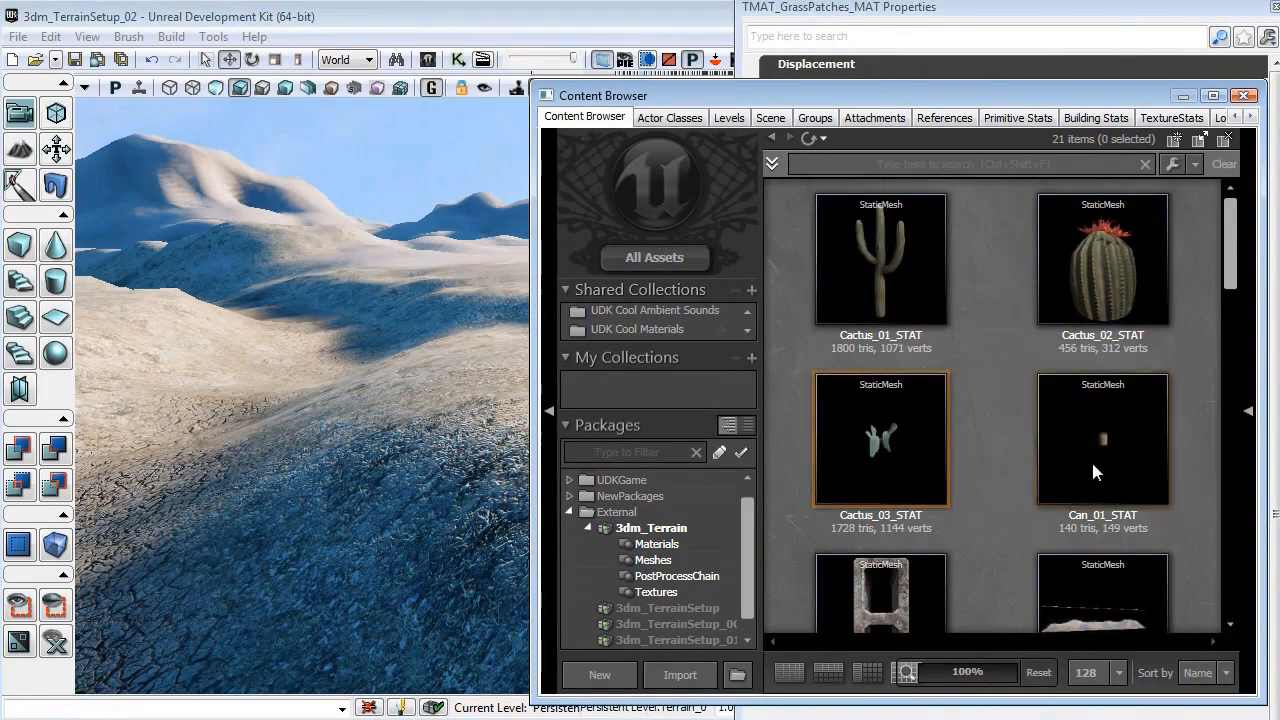
pyautogui.scroll(-4, 1091, 459)
pyautogui.click(900, 449)
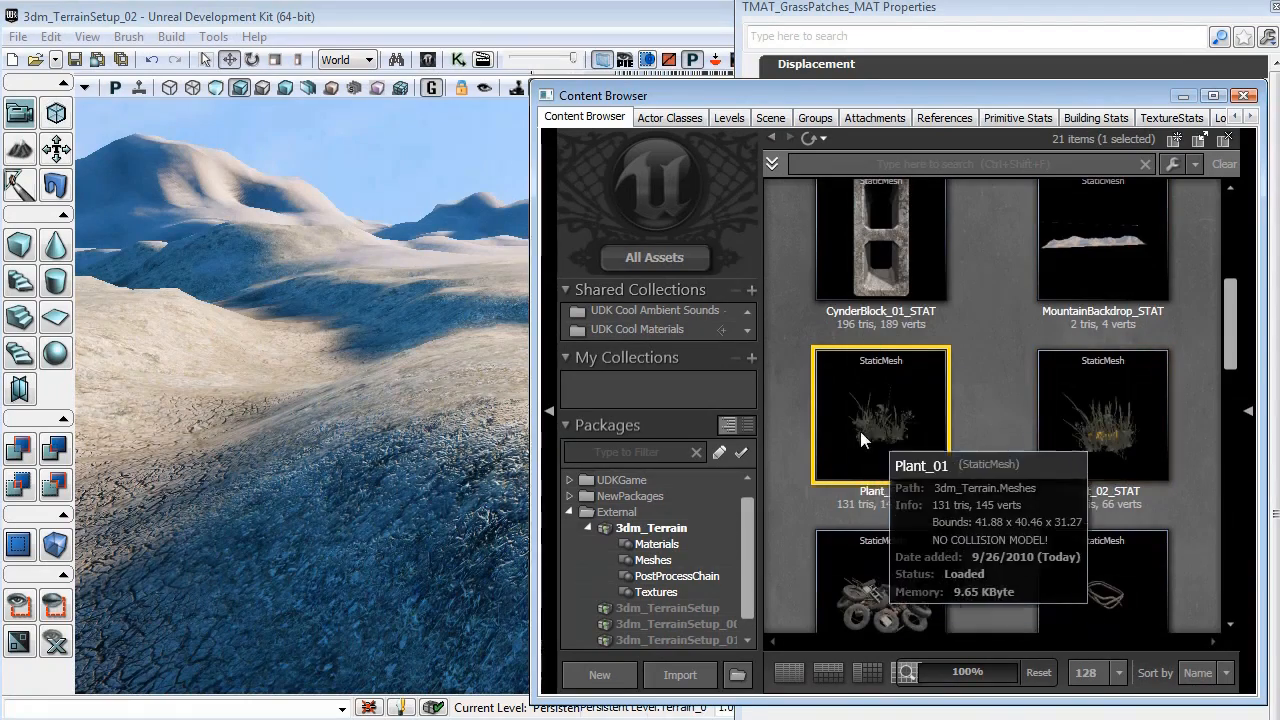
pyautogui.click(1243, 96)
pyautogui.click(1011, 198)
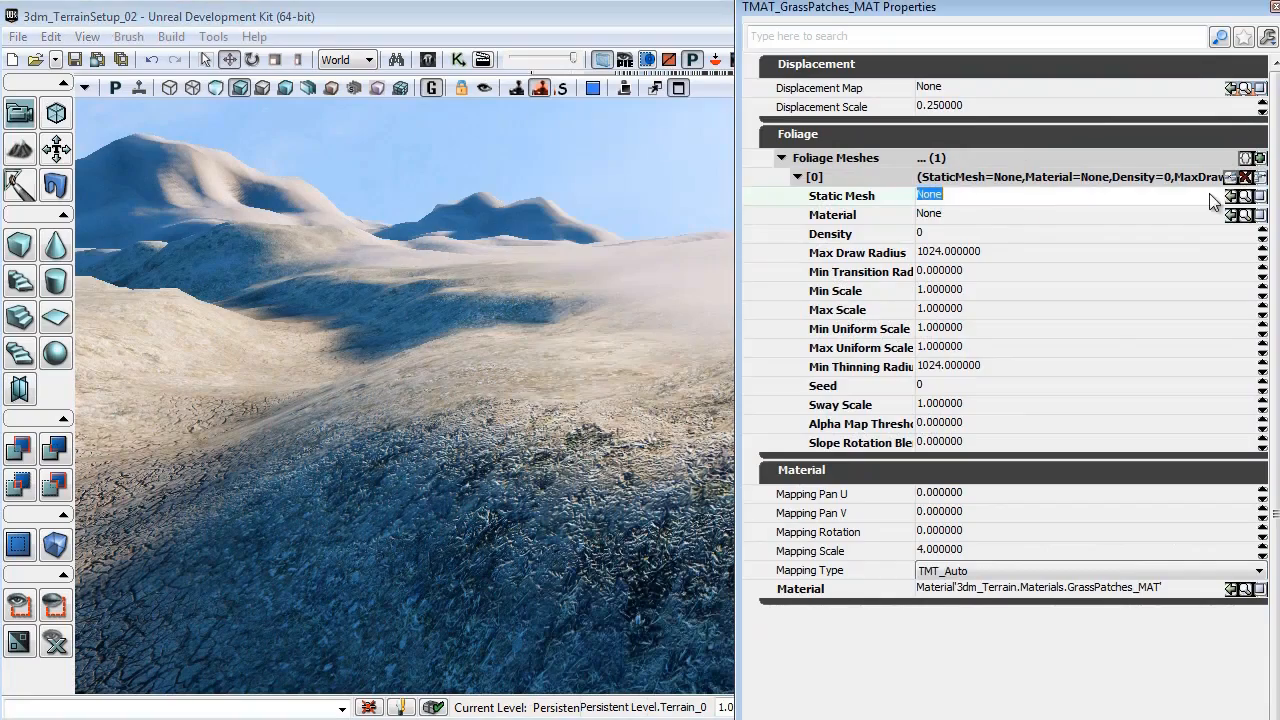
pyautogui.click(1232, 195)
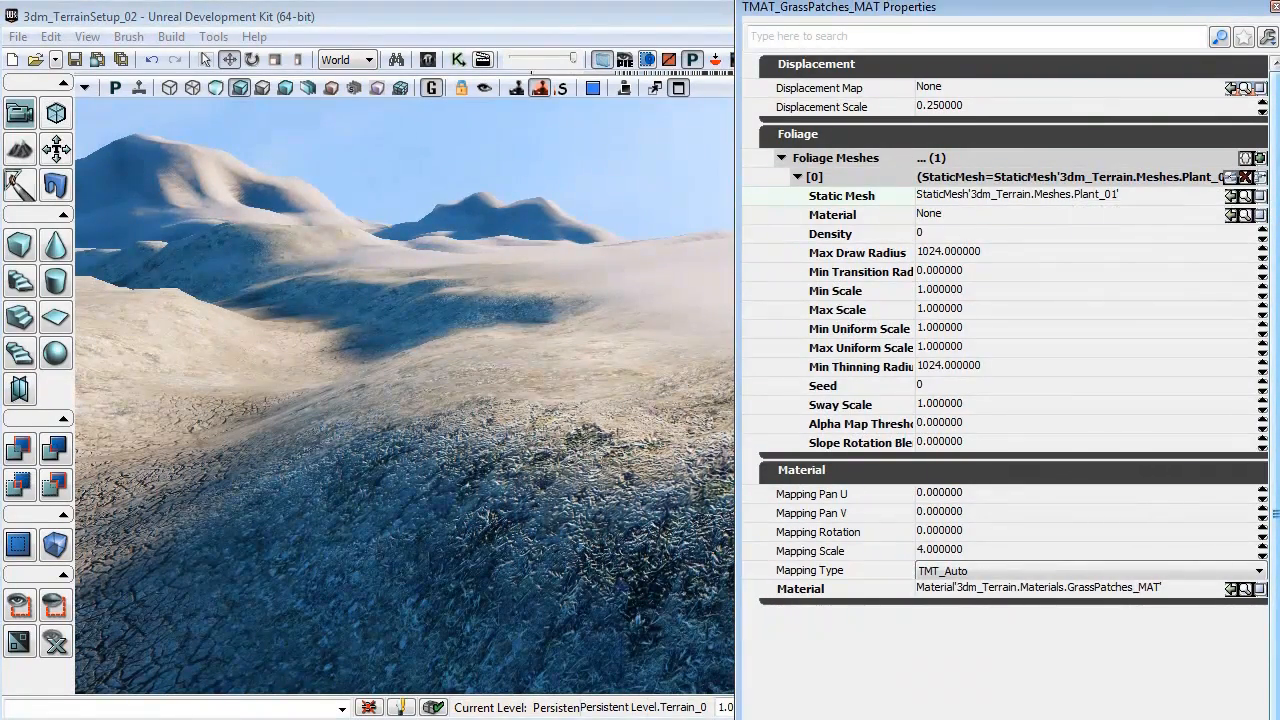
# Set the foliage Density to 3 and look at the plants on the grassy riverbank.
pyautogui.moveTo(600, 460); pyautogui.dragTo(571, 438, button='right')
pyautogui.moveTo(685, 546); pyautogui.dragTo(642, 437)
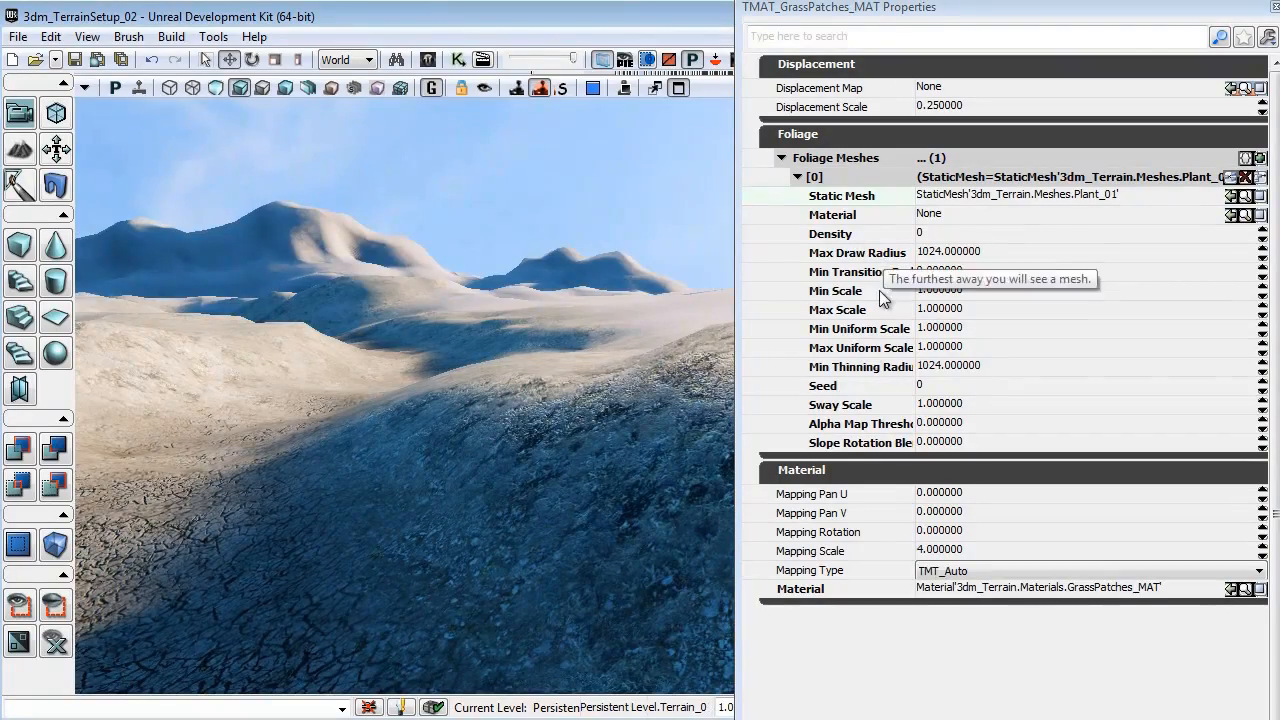
pyautogui.moveTo(630, 453); pyautogui.dragTo(650, 454)
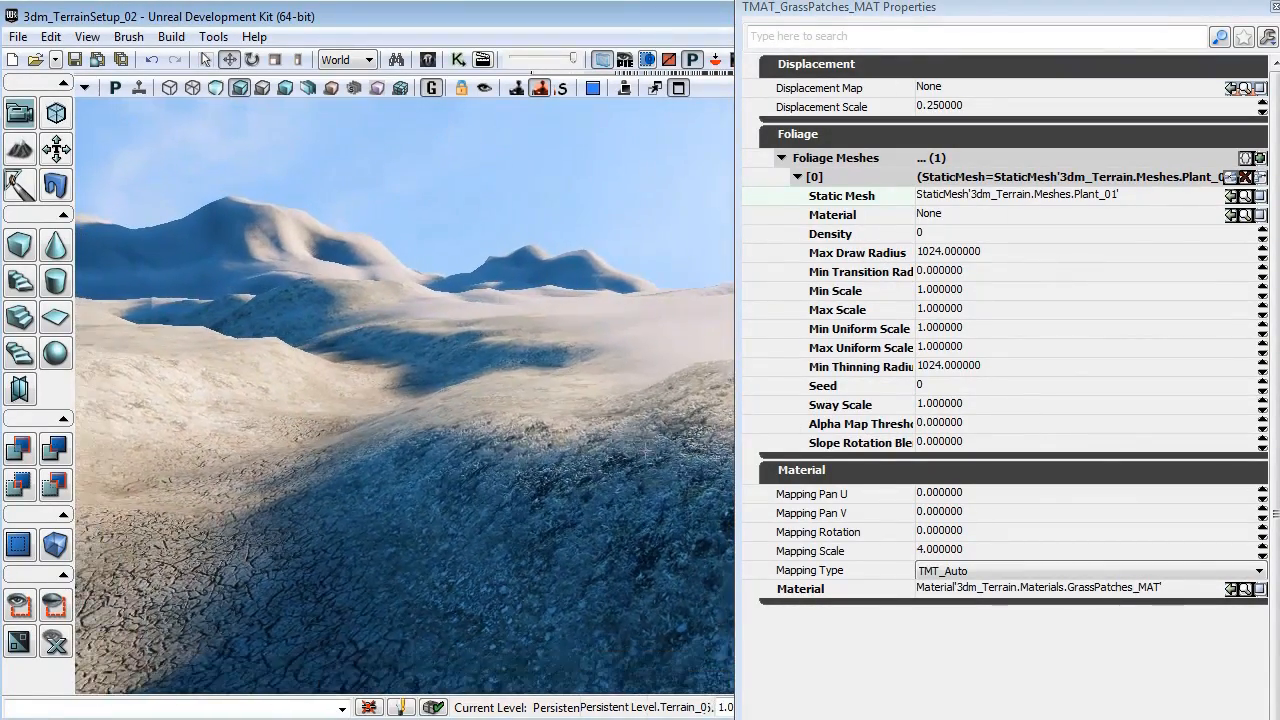
pyautogui.click(920, 233)
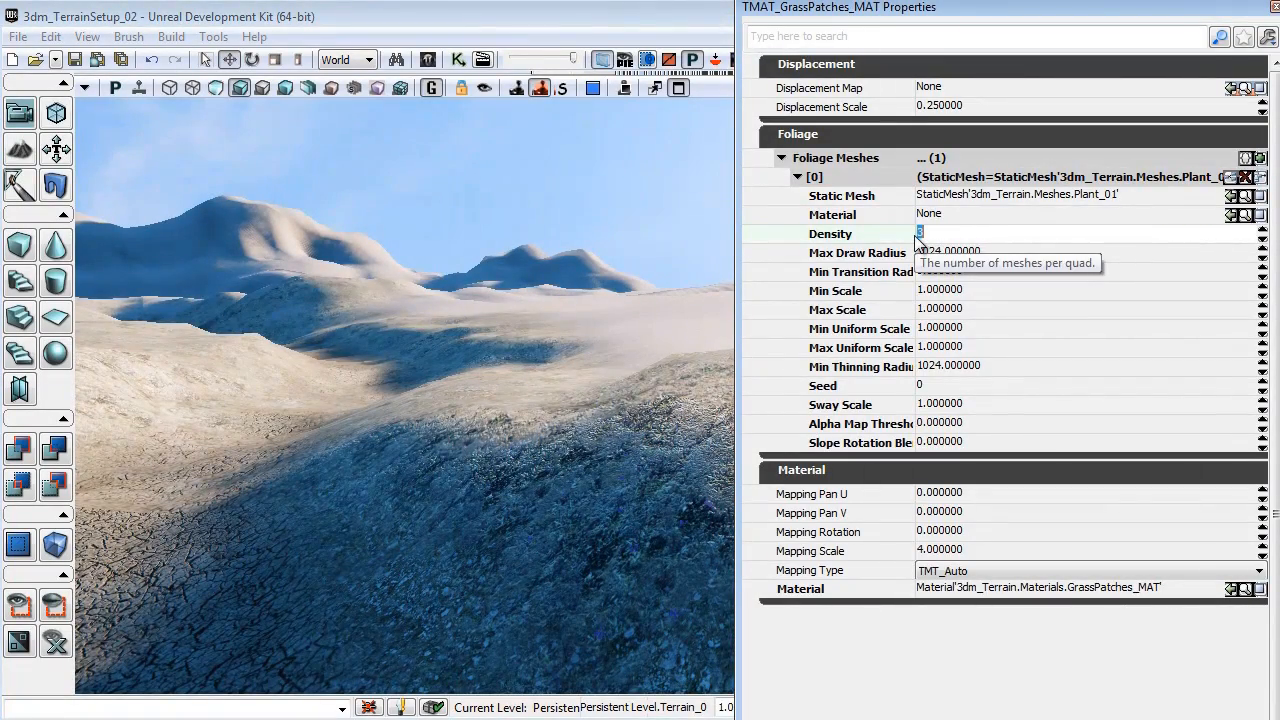
pyautogui.moveTo(627, 381); pyautogui.dragTo(534, 527, button='right')
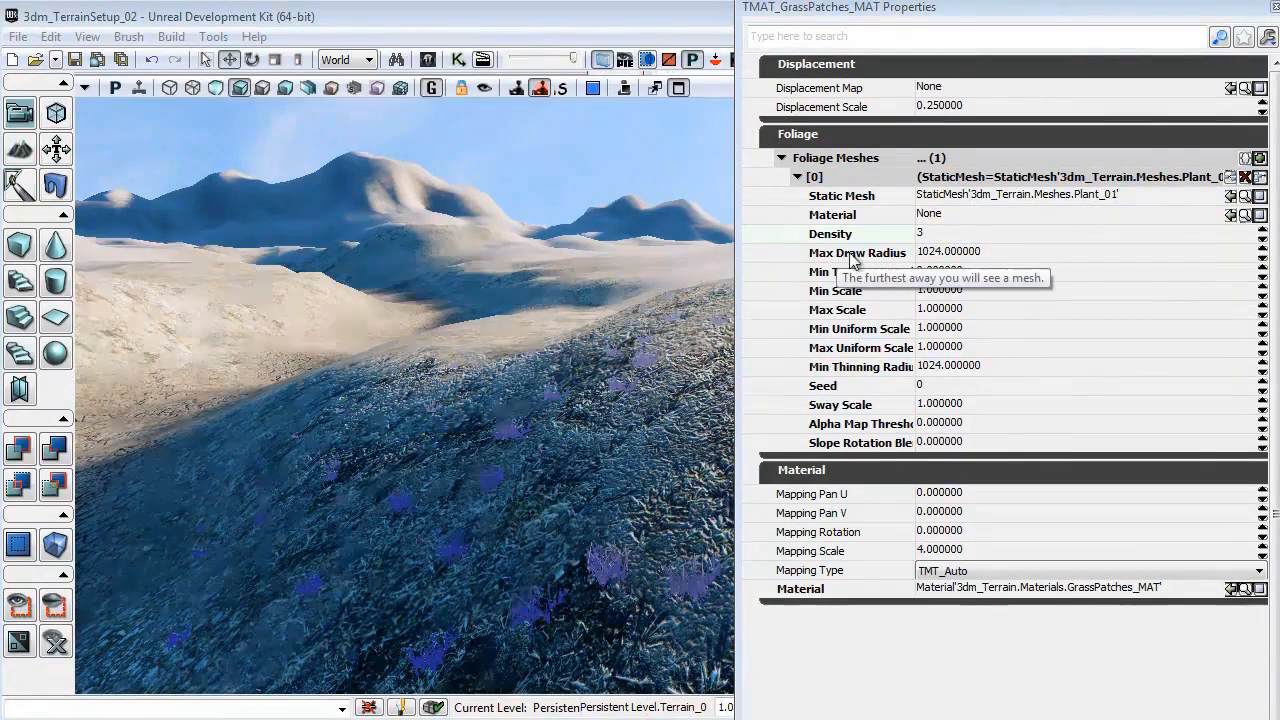
# Extend the foliage's visible distance by setting Max Draw Radius to 8000 and Min Transition Radius to 6000.
pyautogui.click(950, 253)
pyautogui.write('8000')
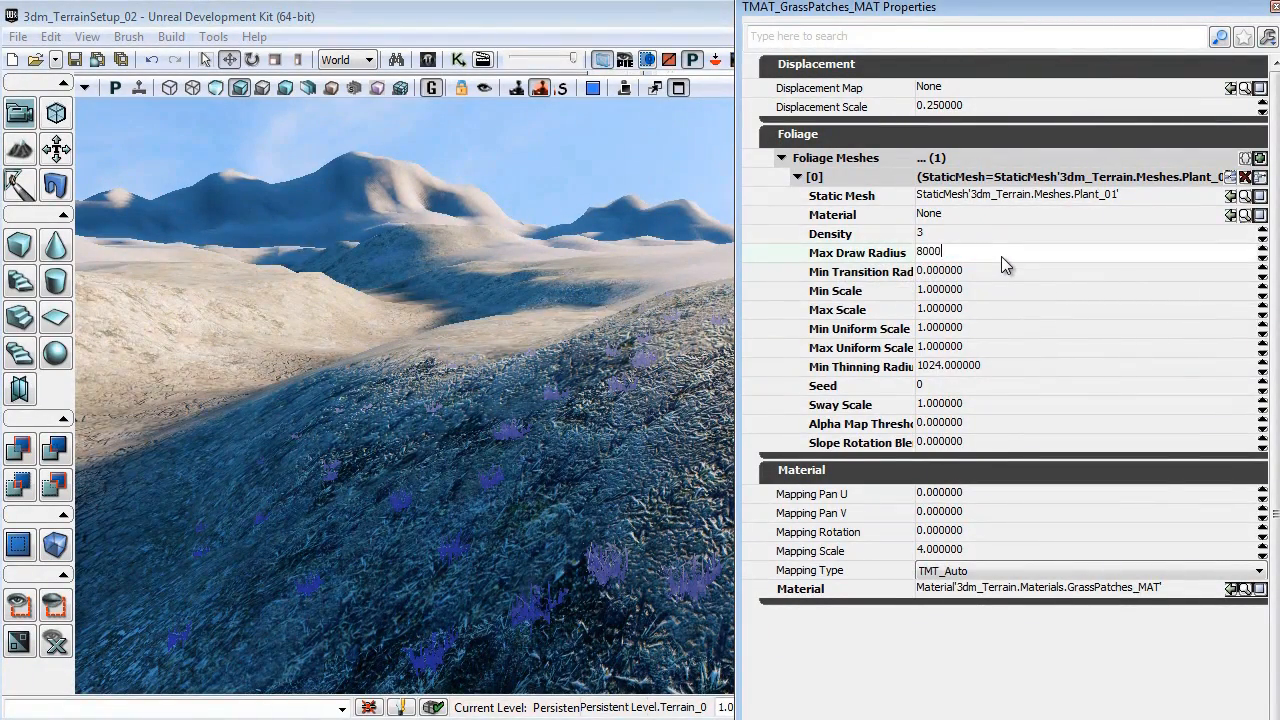
pyautogui.press('Return')
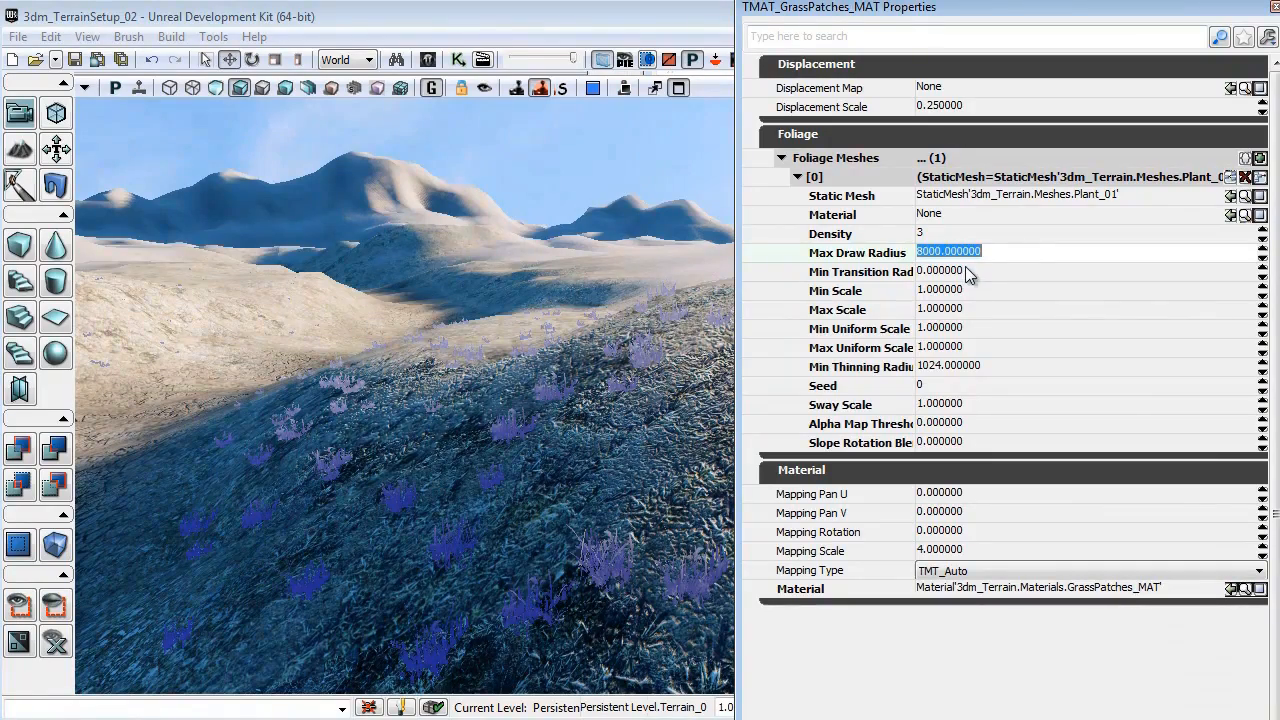
pyautogui.click(1012, 268)
pyautogui.write('6000')
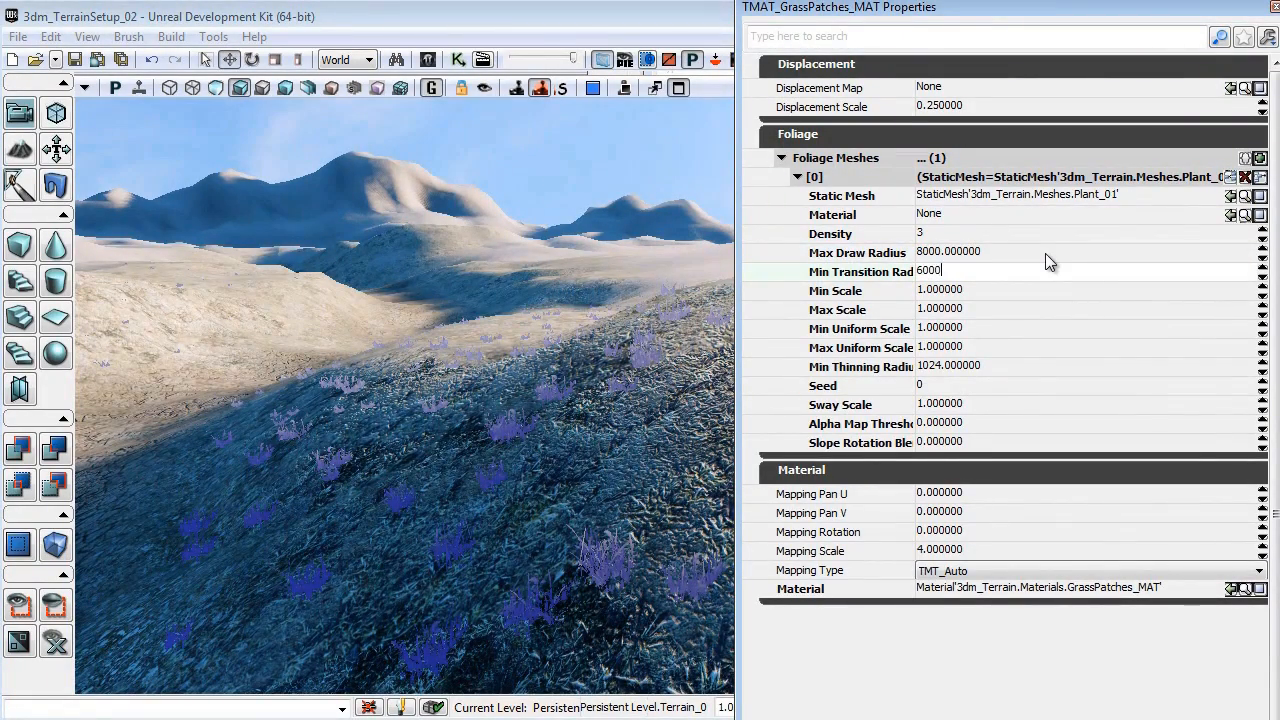
pyautogui.press('Return')
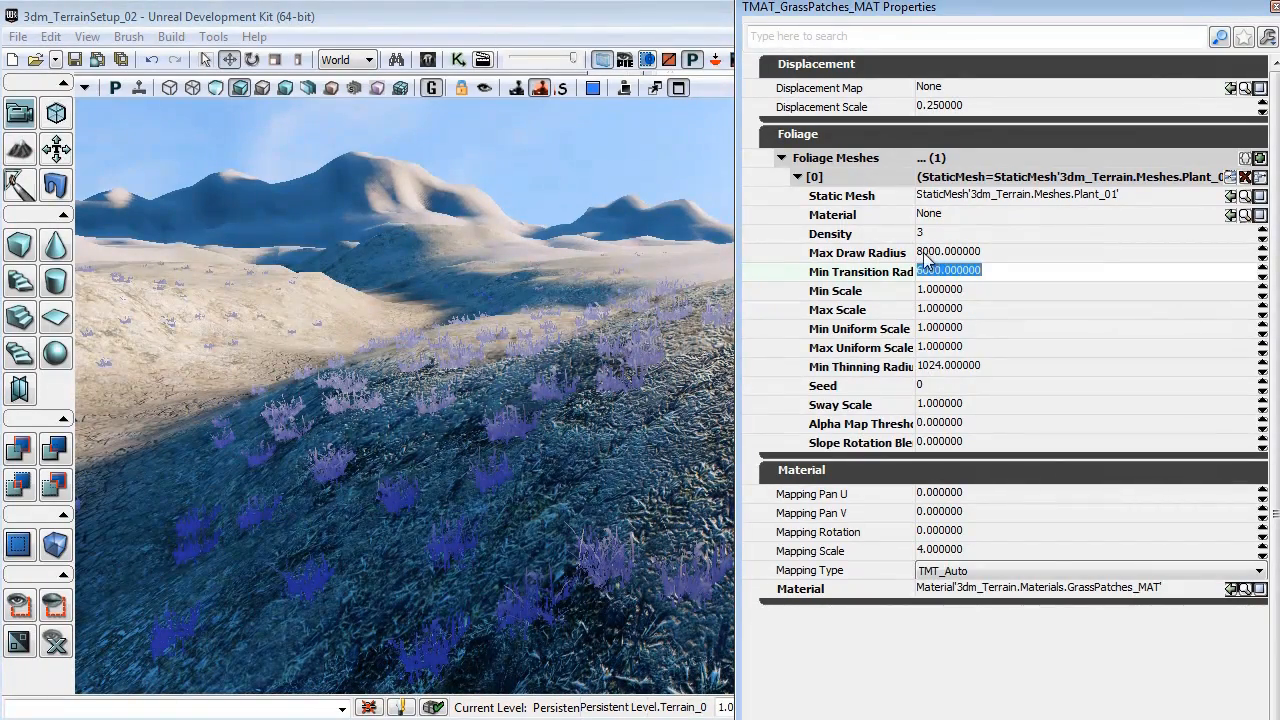
pyautogui.moveTo(186, 292); pyautogui.dragTo(530, 330)
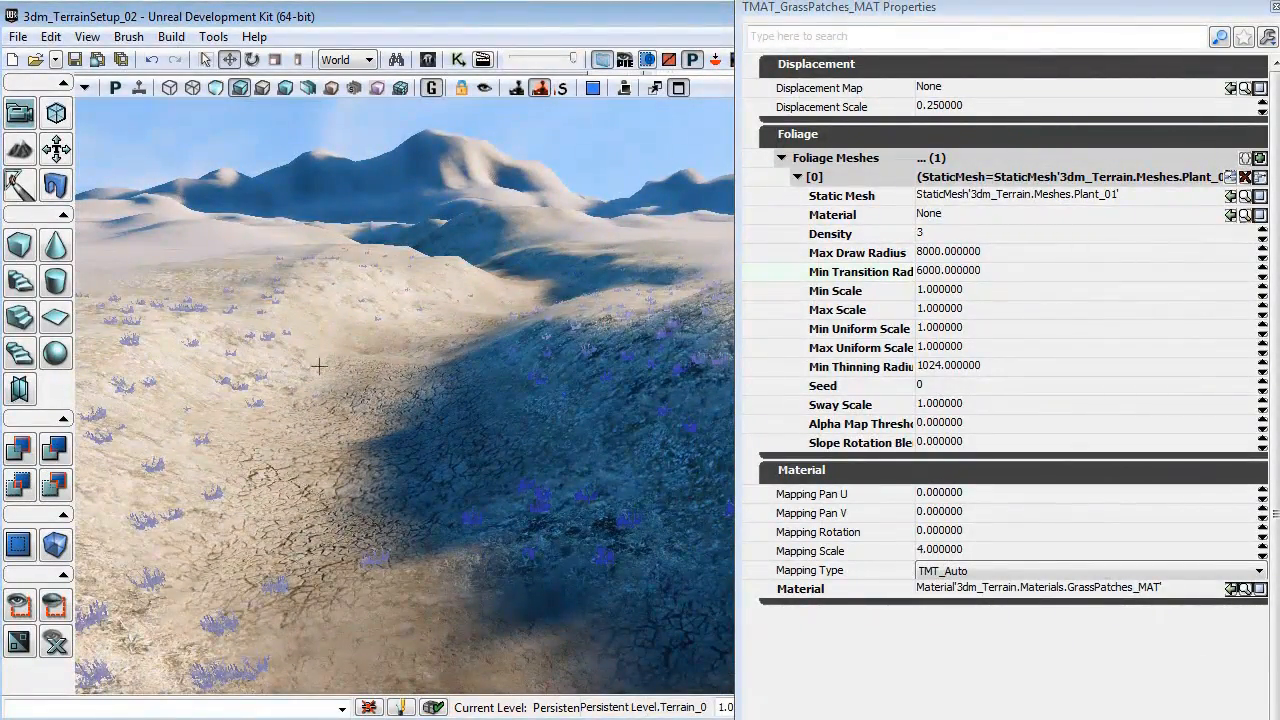
pyautogui.moveTo(396, 320)
pyautogui.mouseDown(button='right')
pyautogui.moveTo(364, 328)
pyautogui.moveTo(346, 316)
pyautogui.moveTo(360, 312)
pyautogui.moveTo(330, 314)
pyautogui.moveTo(411, 384)
pyautogui.moveTo(399, 325)
pyautogui.mouseUp(button='right')
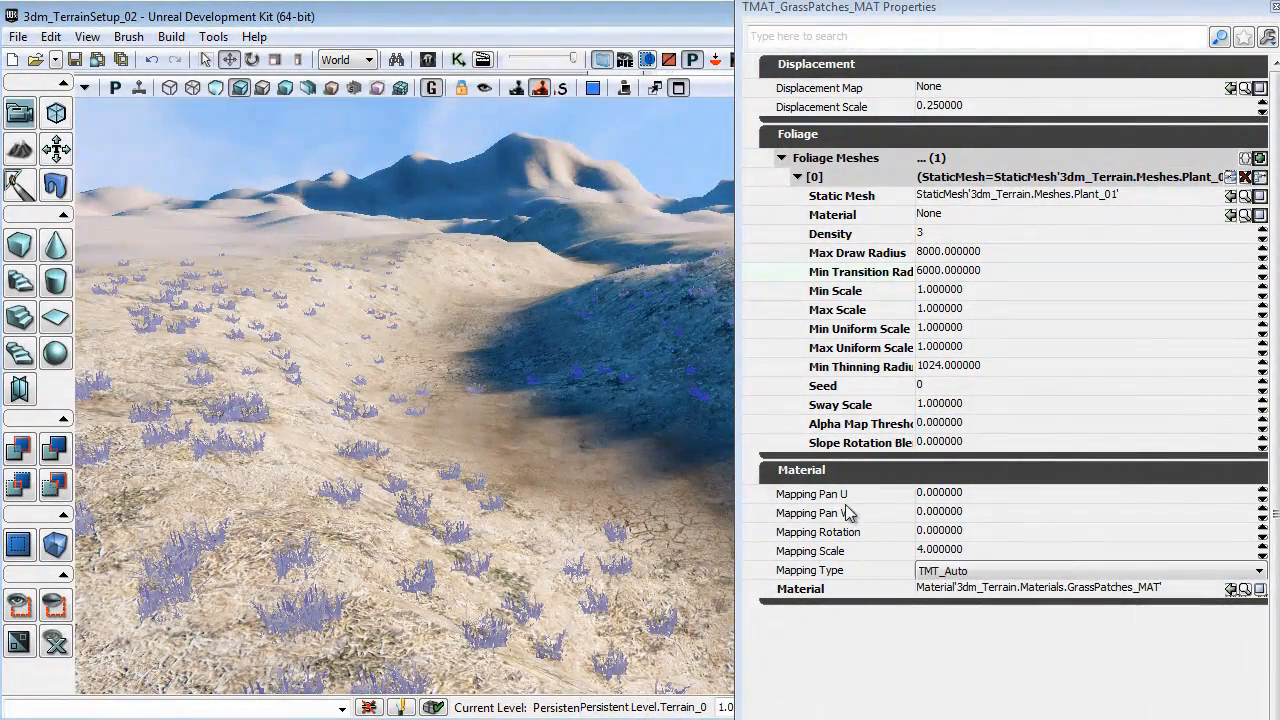
# Set the foliage's Min Thinning Radius to 6000 and check the plant coverage along the riverbed.
pyautogui.click(959, 366)
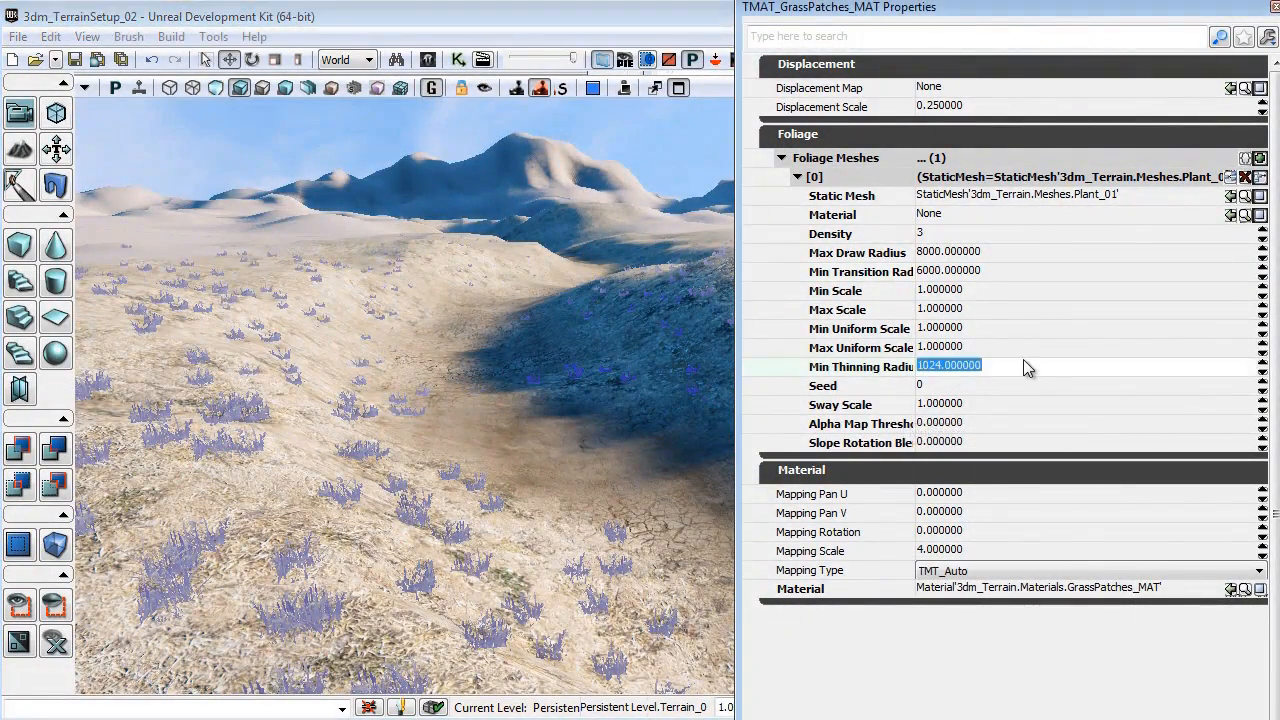
pyautogui.write('6000')
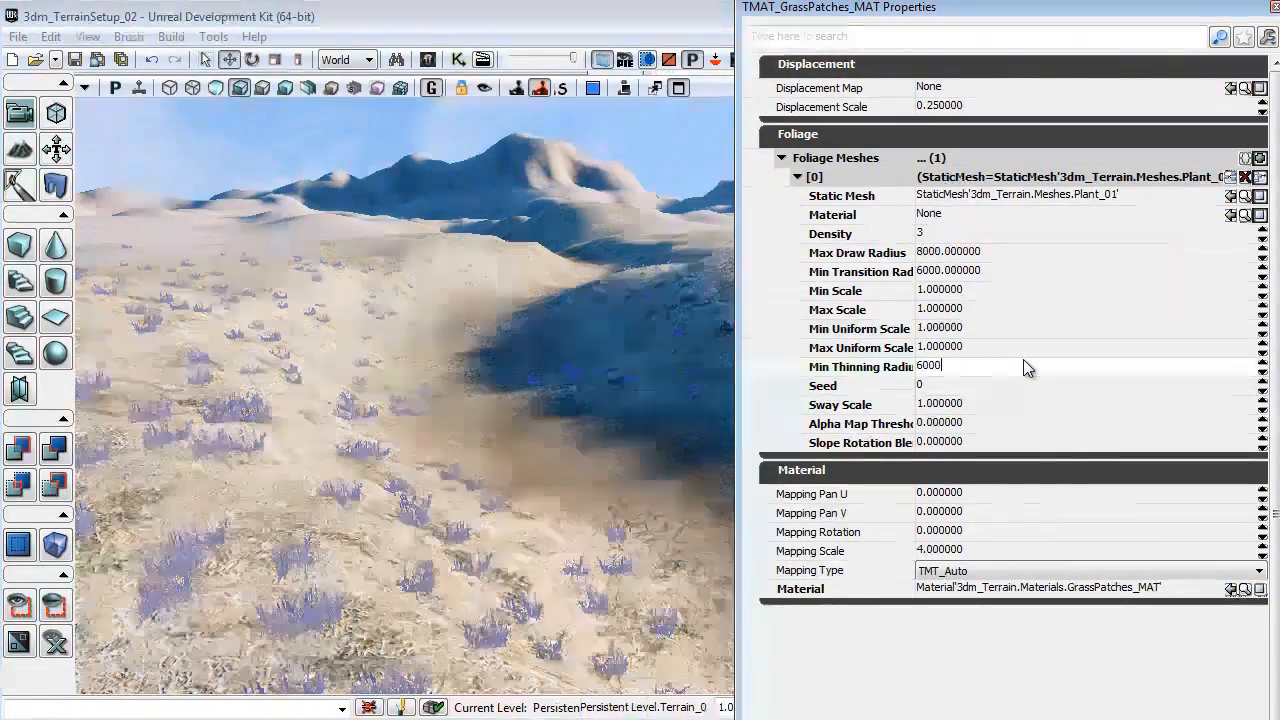
pyautogui.press('Return')
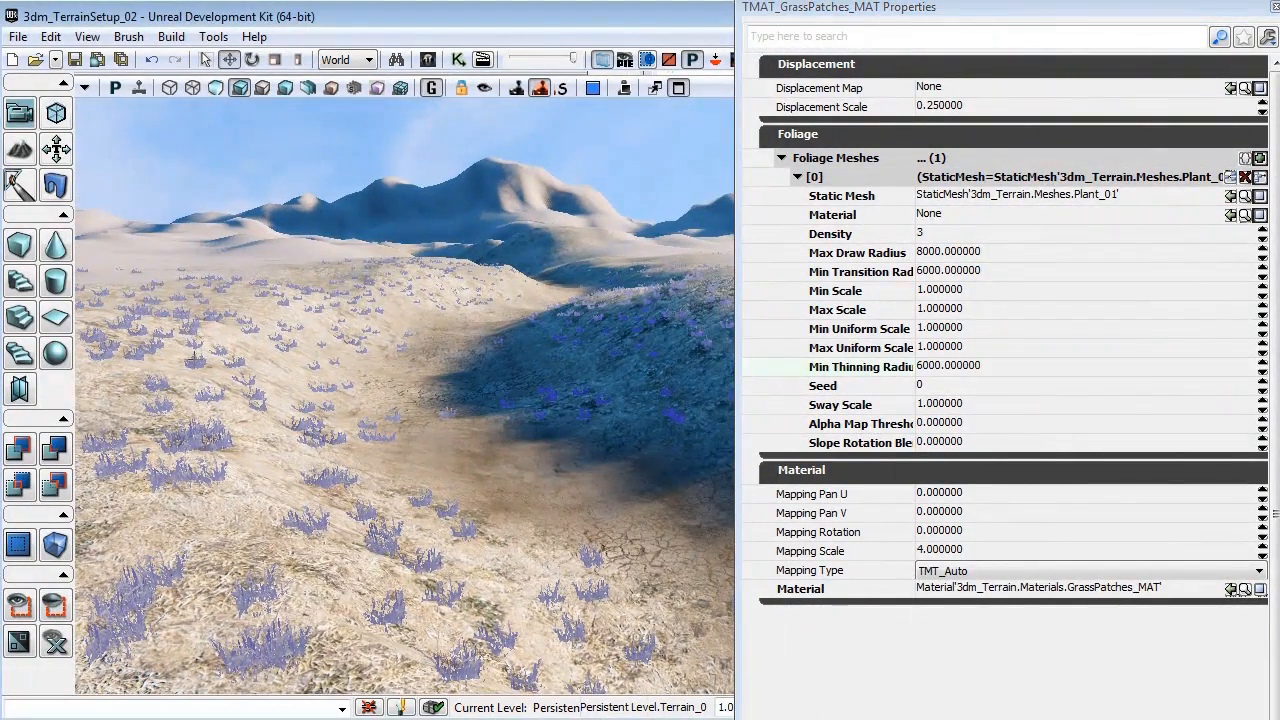
pyautogui.moveTo(324, 381); pyautogui.dragTo(342, 448)
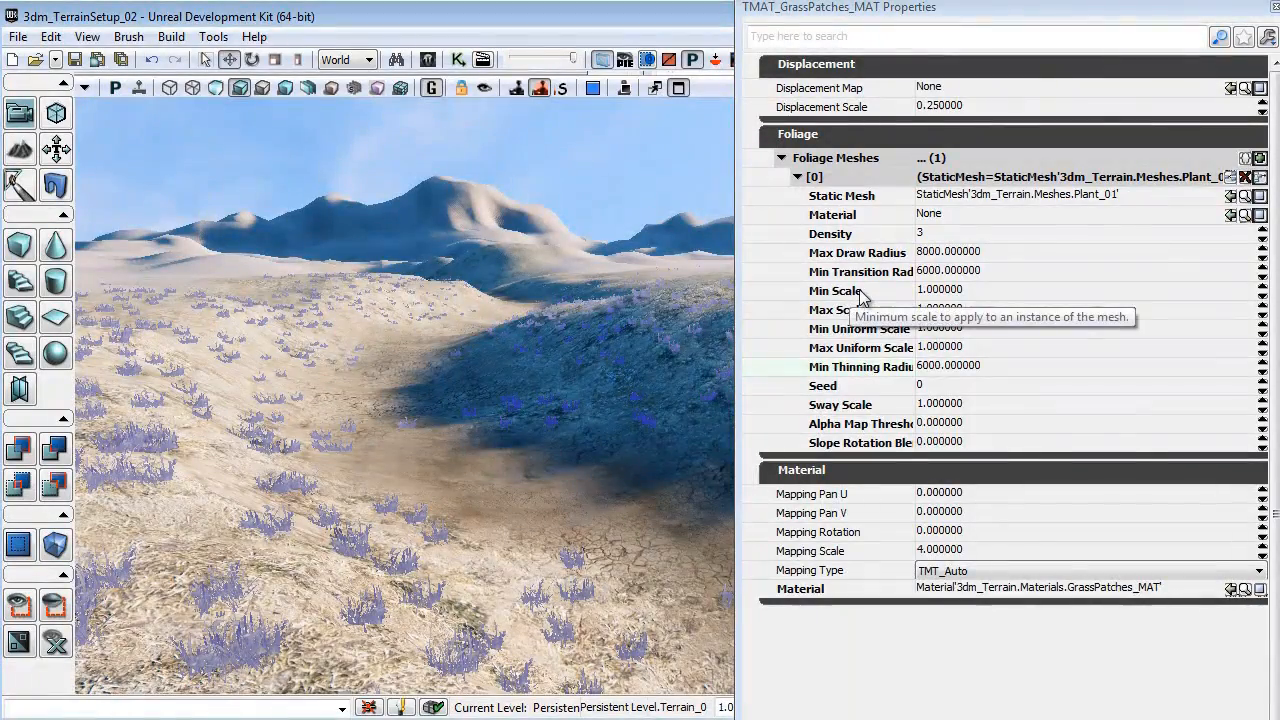
pyautogui.moveTo(508, 446); pyautogui.dragTo(557, 344, button='right')
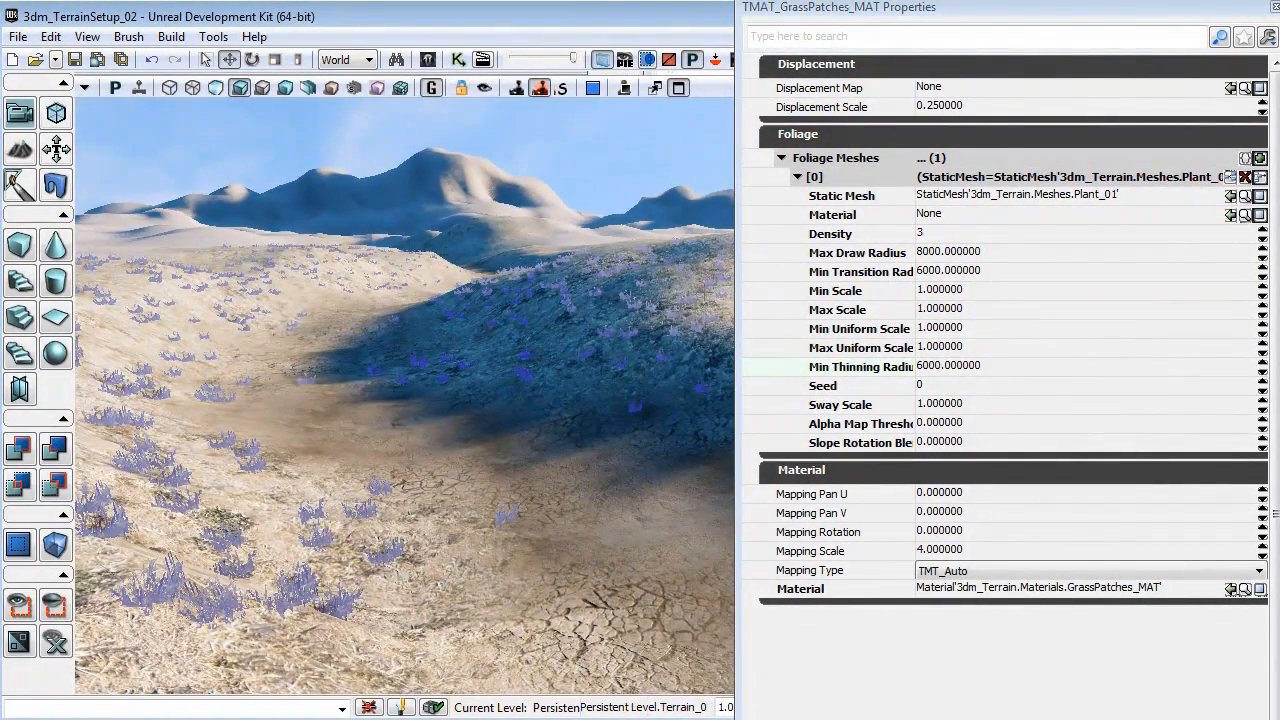
# Set the foliage's Max Scale to 2.3 and inspect the plant size variation across both riverbanks.
pyautogui.click(965, 310)
pyautogui.moveTo(597, 397); pyautogui.dragTo(490, 418, button='right')
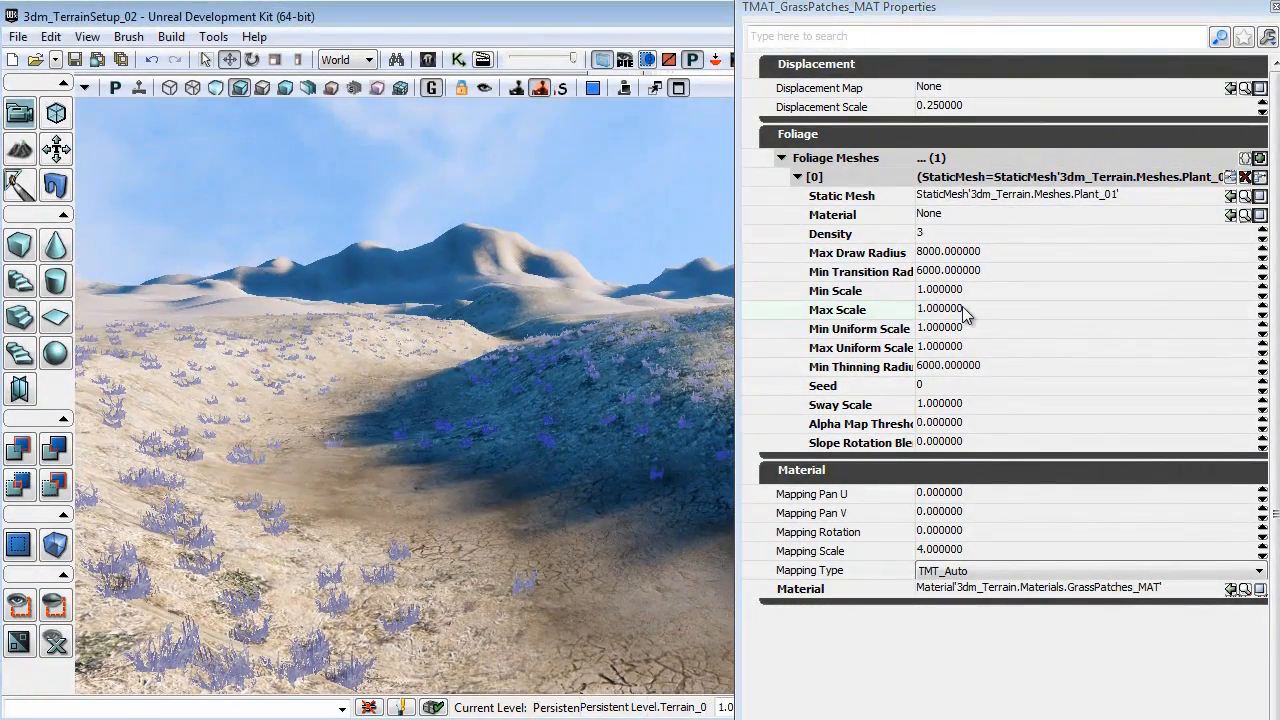
pyautogui.write('2.3')
pyautogui.press('Return')
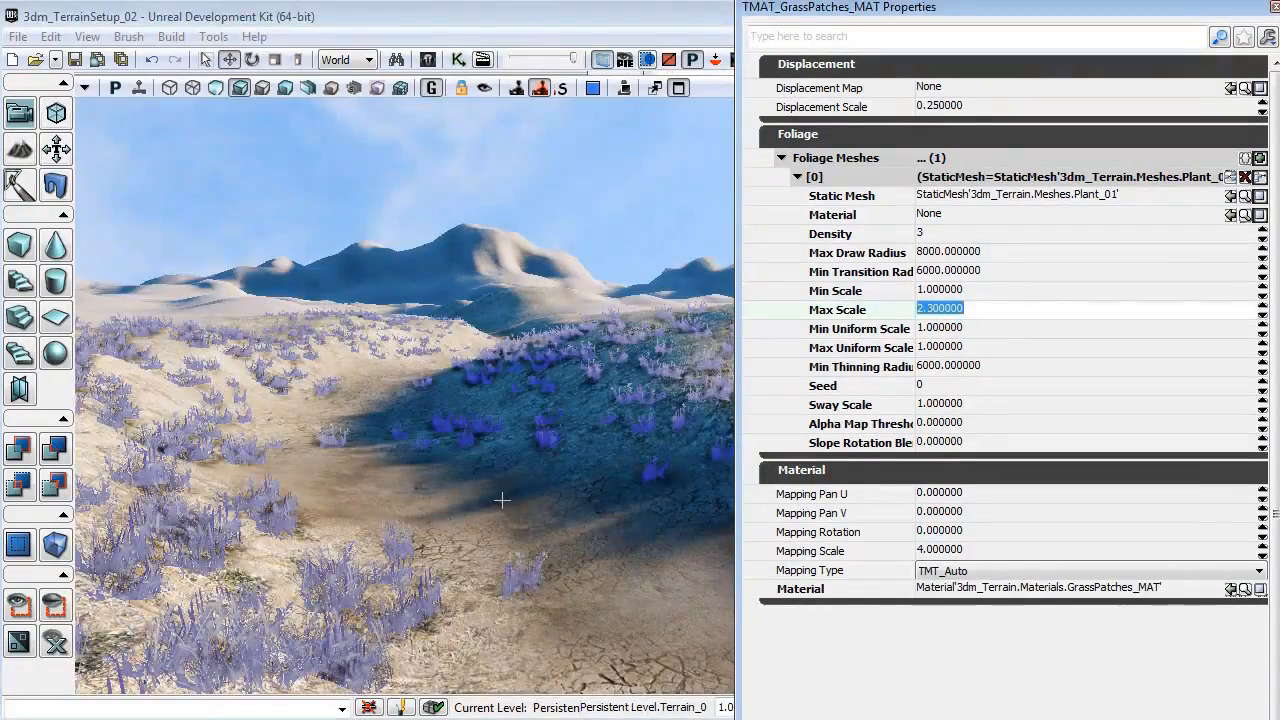
pyautogui.moveTo(500, 500); pyautogui.dragTo(483, 511, button='right')
pyautogui.moveTo(483, 511); pyautogui.dragTo(558, 672)
pyautogui.moveTo(482, 490); pyautogui.dragTo(476, 516, button='right')
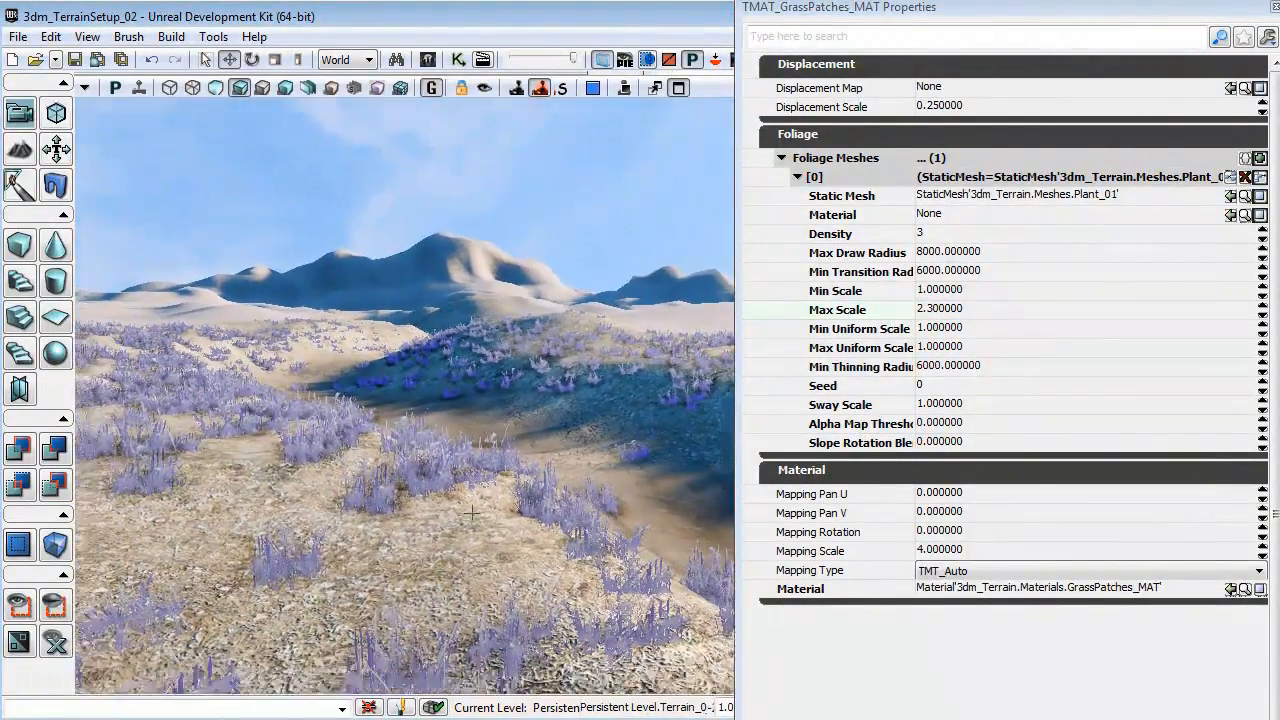
pyautogui.moveTo(476, 516); pyautogui.dragTo(488, 466)
pyautogui.moveTo(650, 442); pyautogui.dragTo(605, 438)
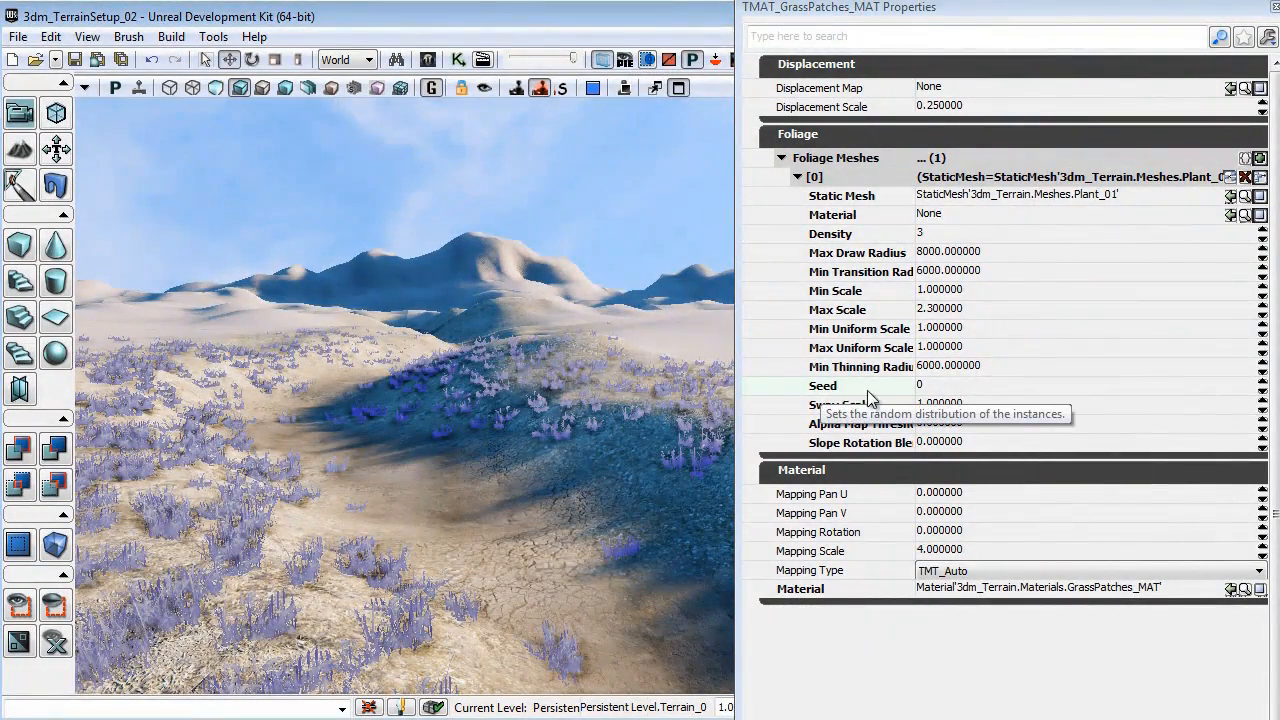
# Try different random plant distributions with foliage Seed values 2 and 1, and return the Seed to 0.
pyautogui.click(936, 387)
pyautogui.write('2')
pyautogui.press('Return')
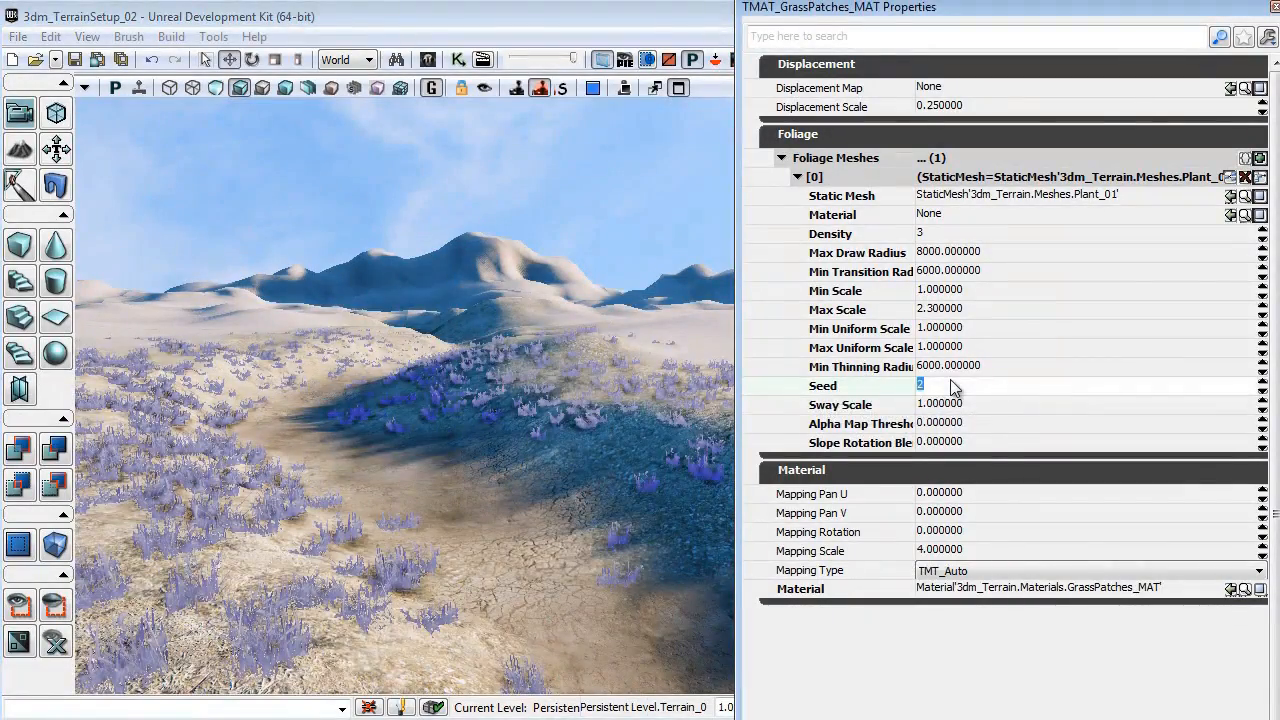
pyautogui.moveTo(652, 507); pyautogui.dragTo(563, 475)
pyautogui.click(945, 386)
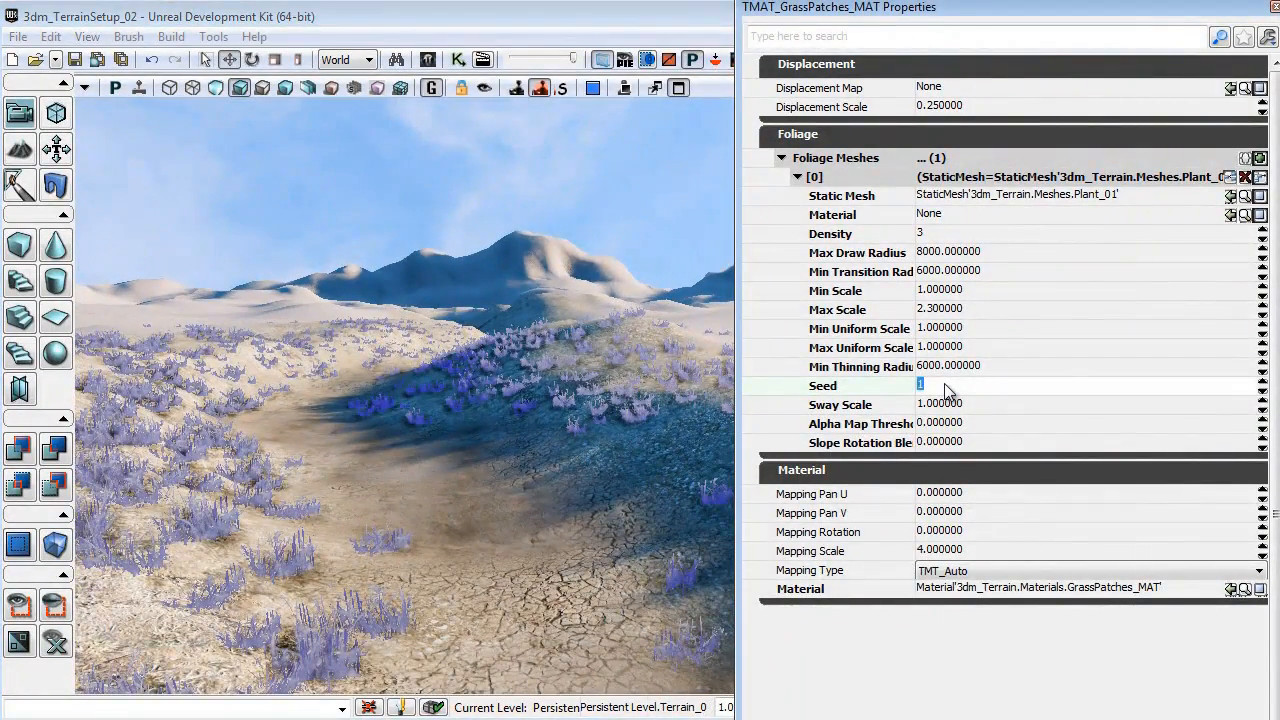
pyautogui.write('1')
pyautogui.press('Return')
pyautogui.write('0')
pyautogui.press('Return')
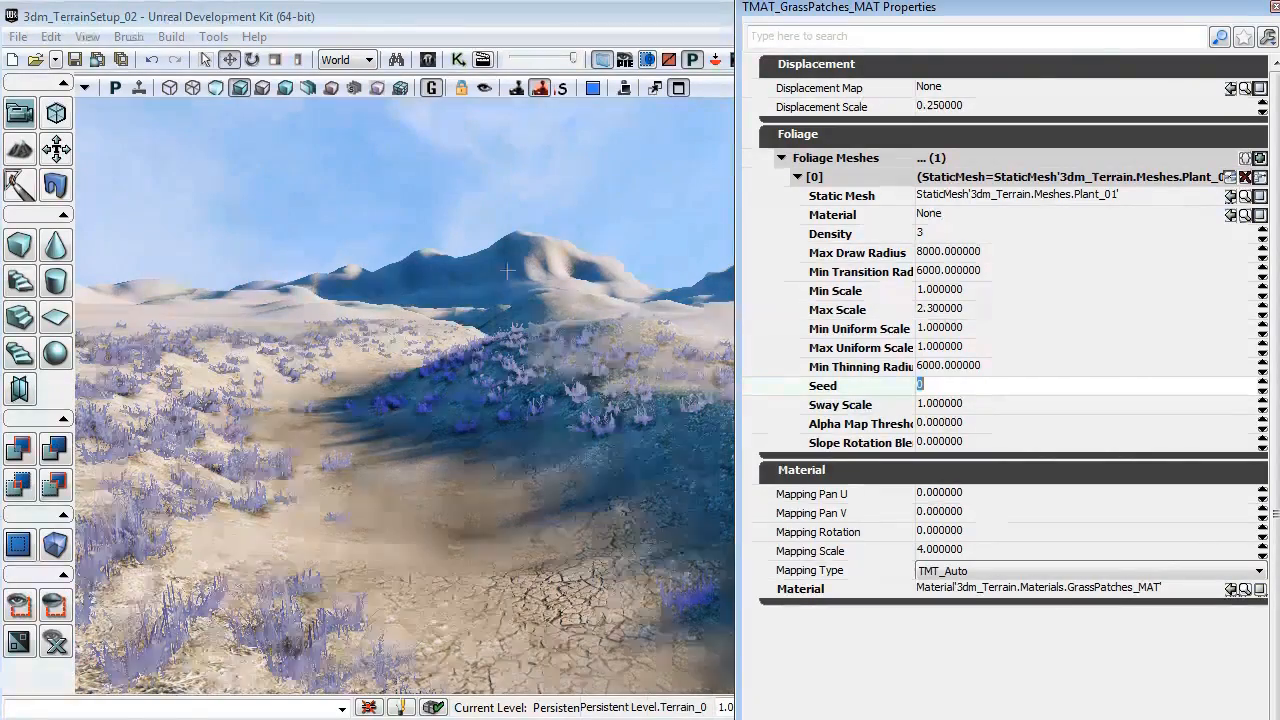
# Add a WindDirectionalSource actor from the Info actor classes onto the riverbed.
pyautogui.click(425, 60)
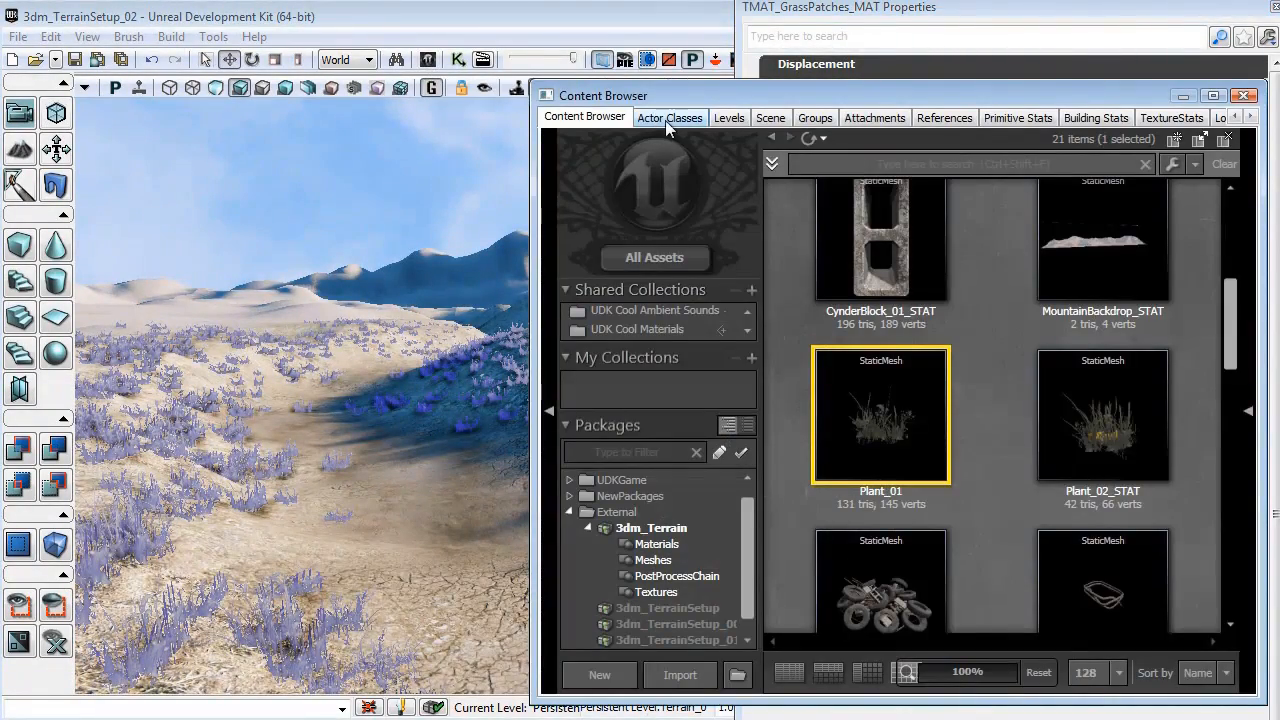
pyautogui.click(672, 120)
pyautogui.click(579, 417)
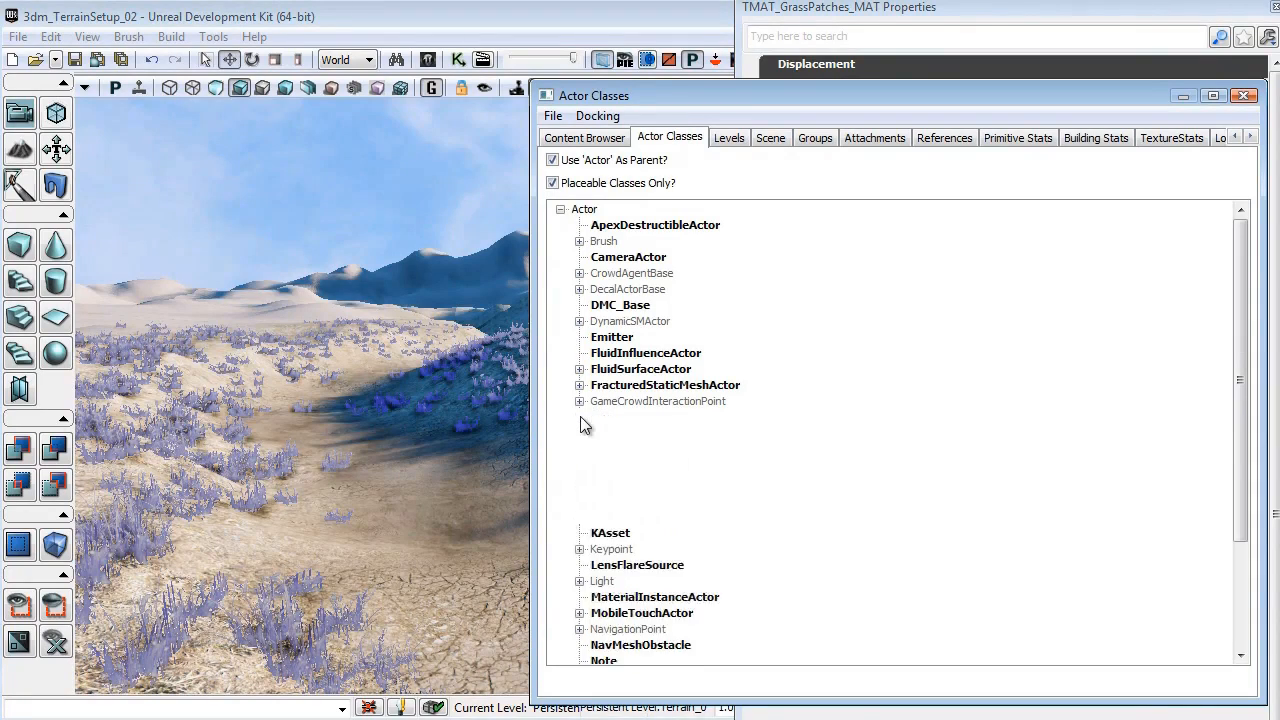
pyautogui.click(647, 546)
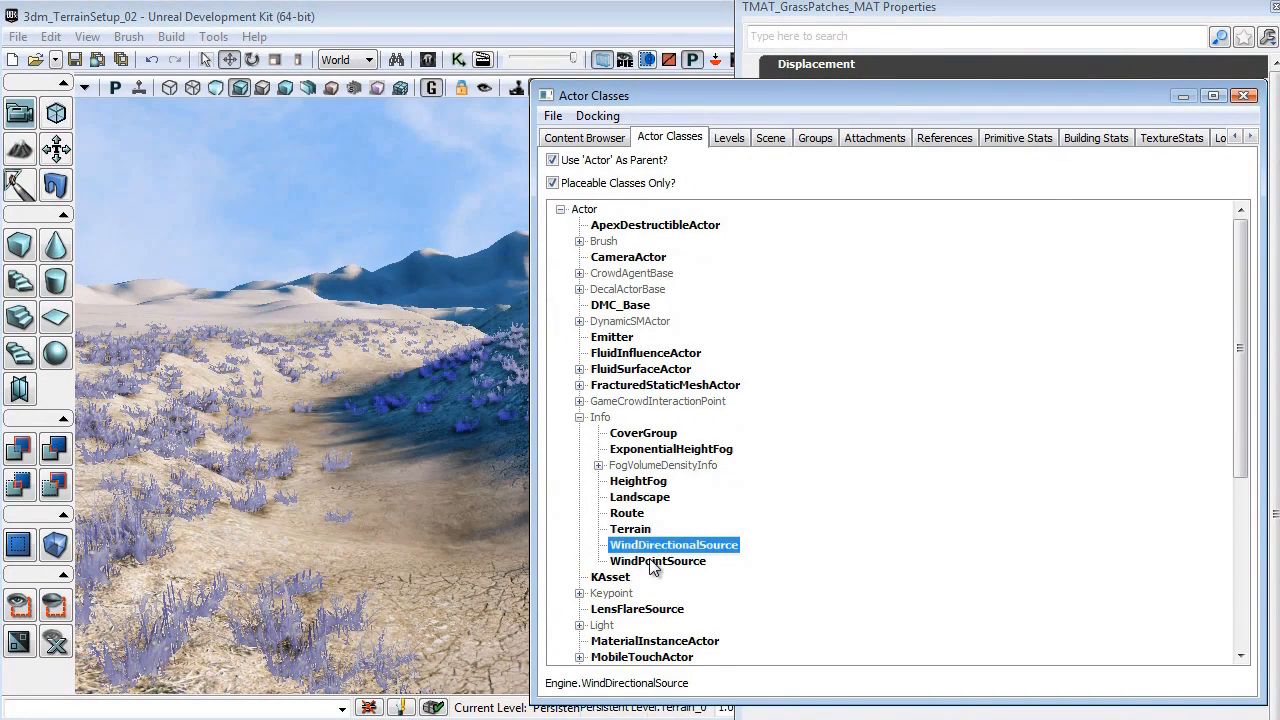
pyautogui.rightClick(446, 568)
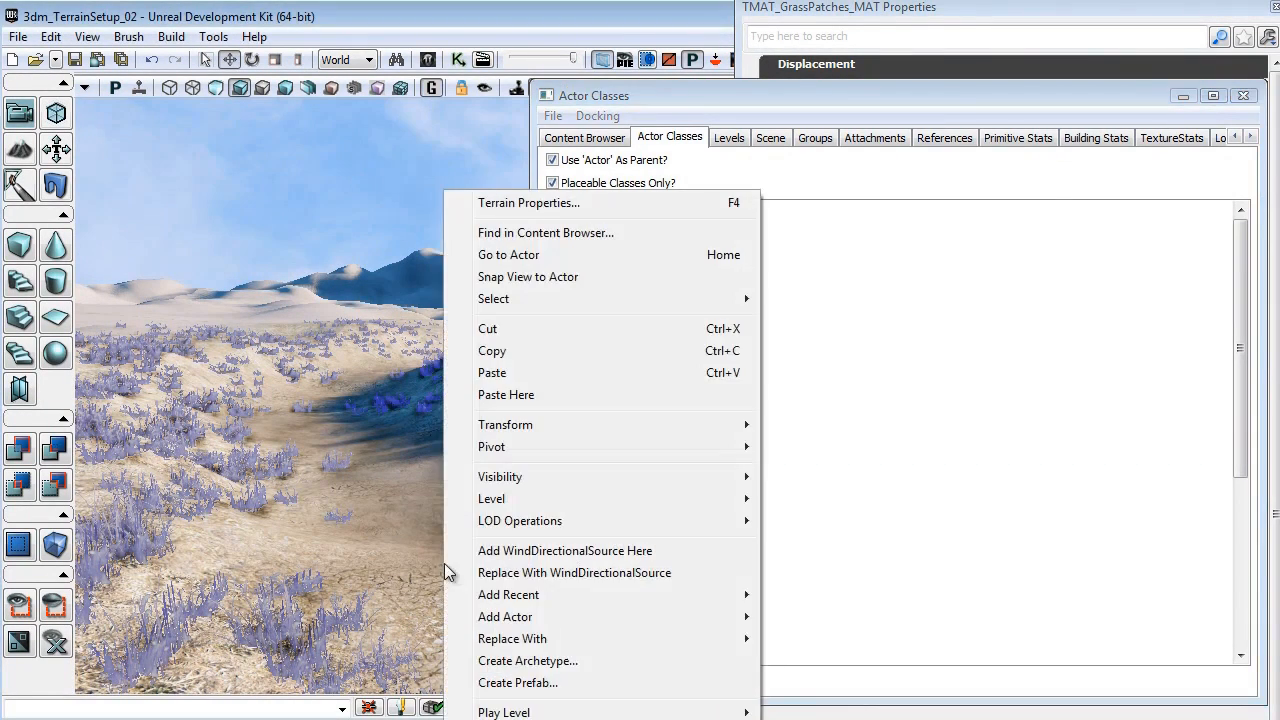
pyautogui.click(545, 552)
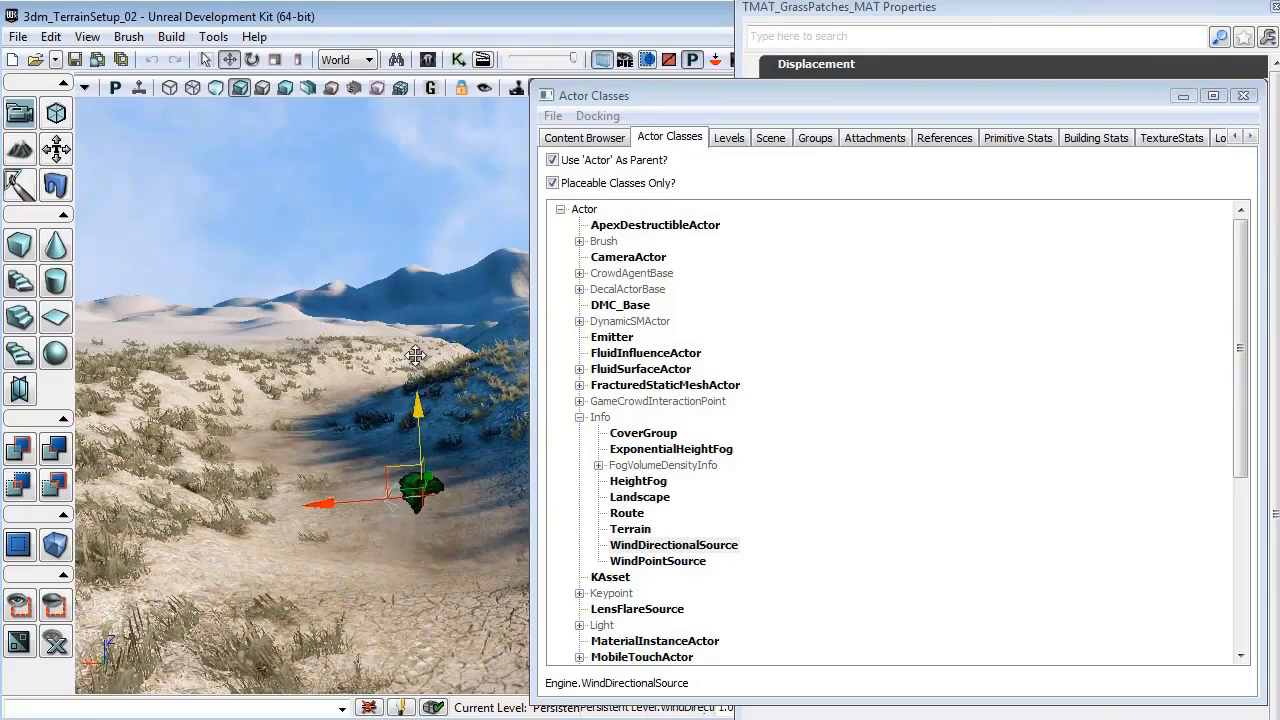
# Enable real-time viewport preview, watch the wind act on the plants, and close the actor classes browser.
pyautogui.moveTo(385, 625); pyautogui.dragTo(407, 636, button='right')
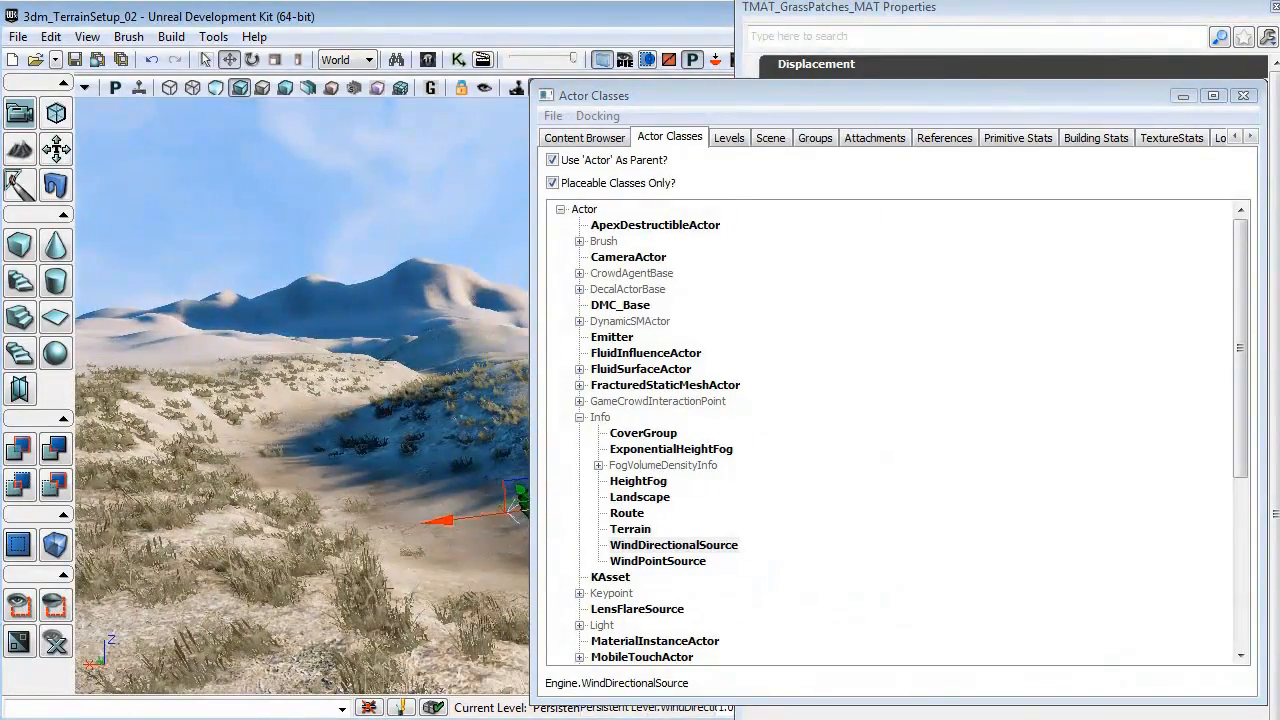
pyautogui.moveTo(368, 569); pyautogui.dragTo(342, 568, button='right')
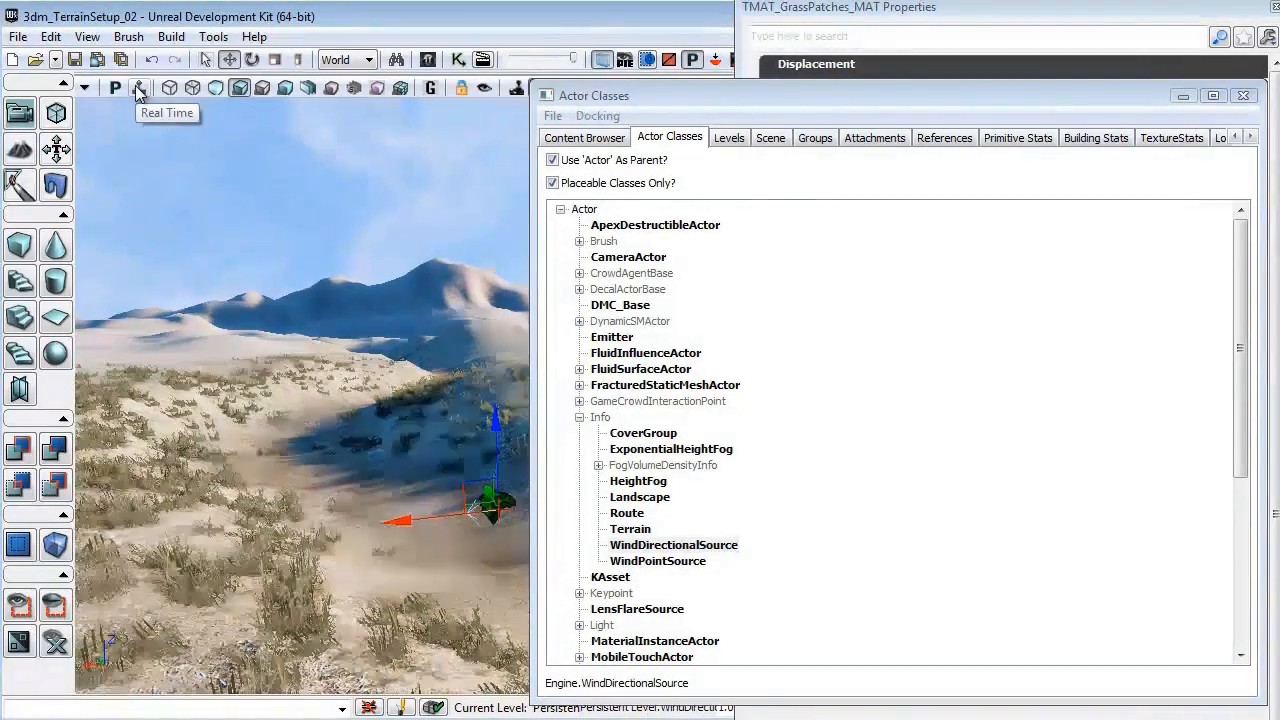
pyautogui.moveTo(336, 427); pyautogui.dragTo(338, 446, button='right')
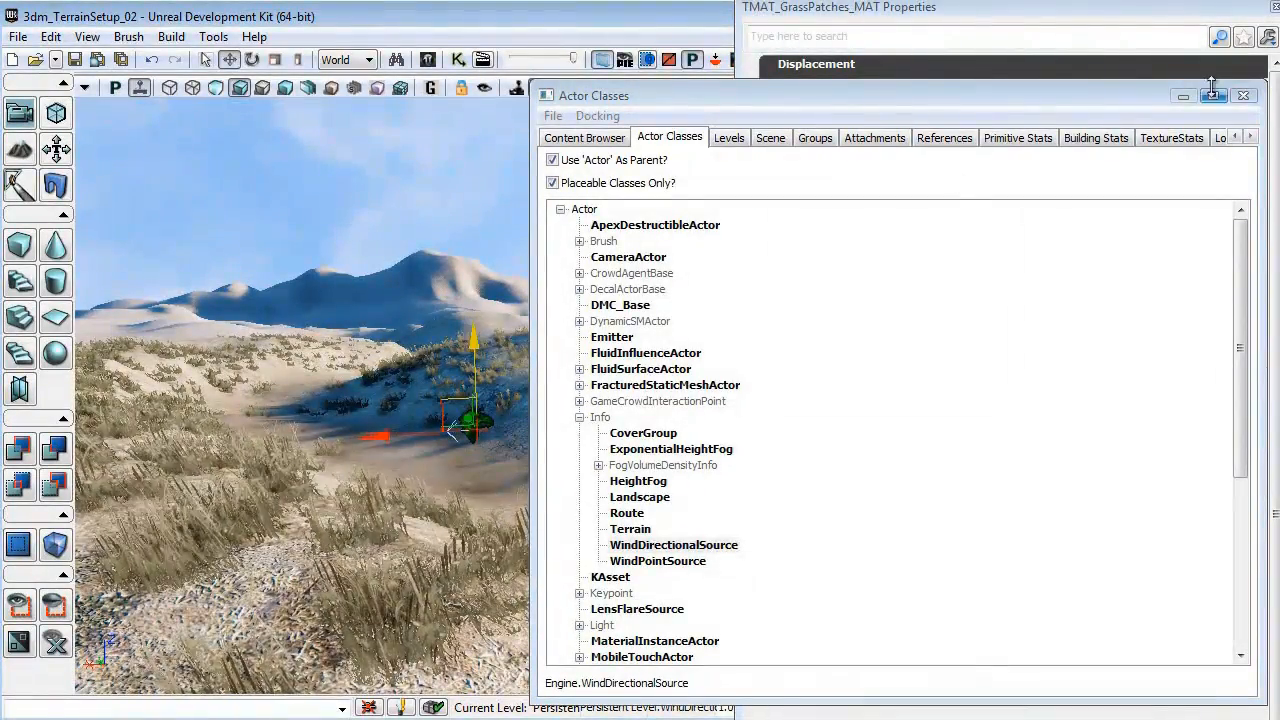
pyautogui.click(1244, 96)
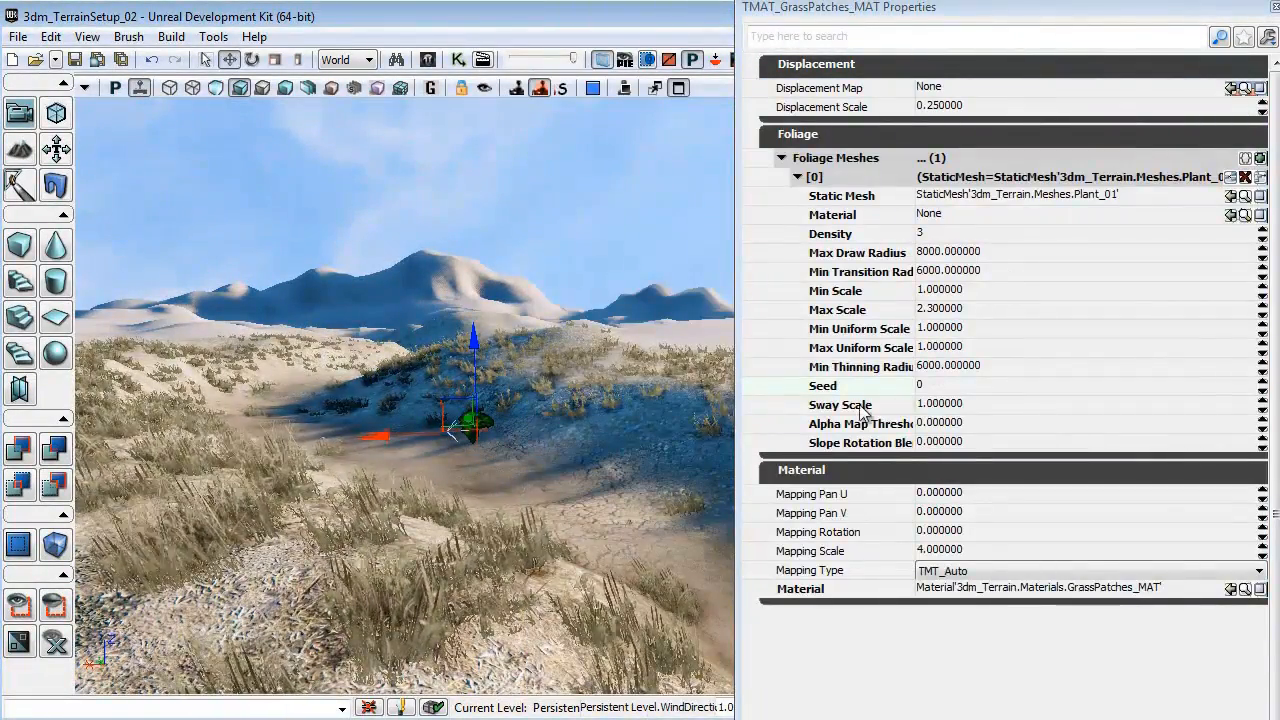
# Set the foliage's Sway Scale to 1.4 and inspect the plant movement.
pyautogui.click(945, 404)
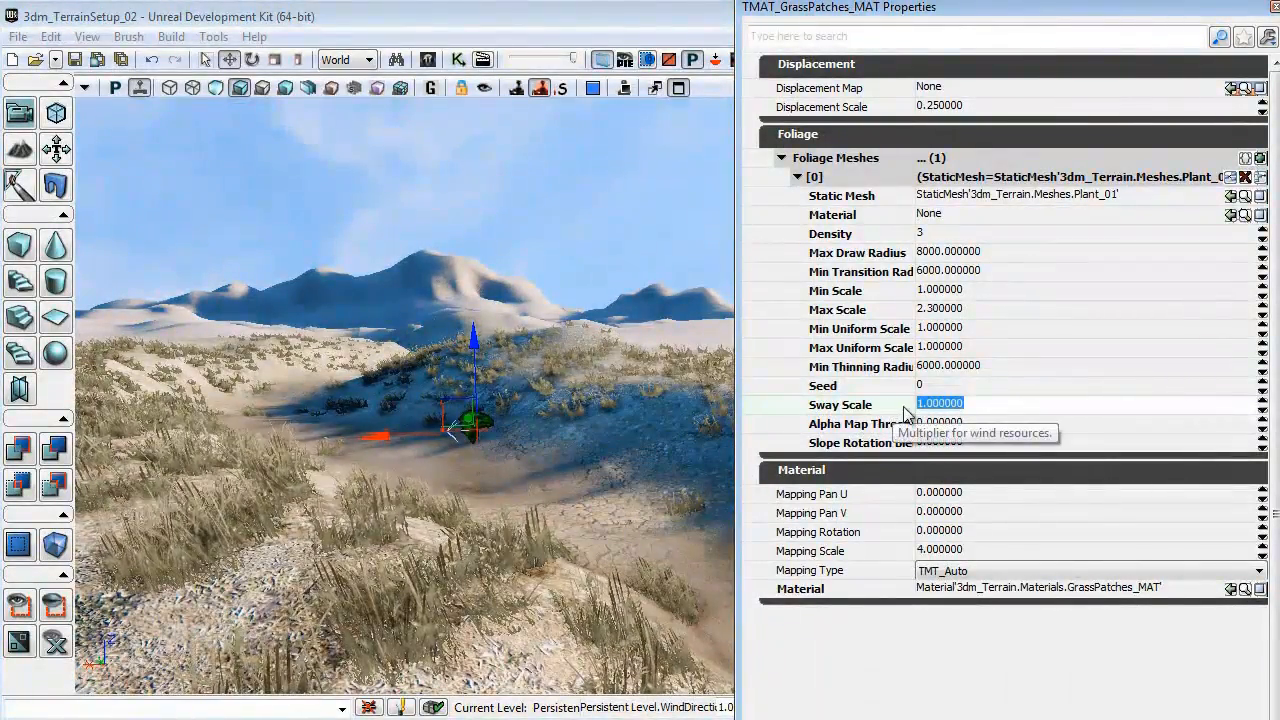
pyautogui.press('Return')
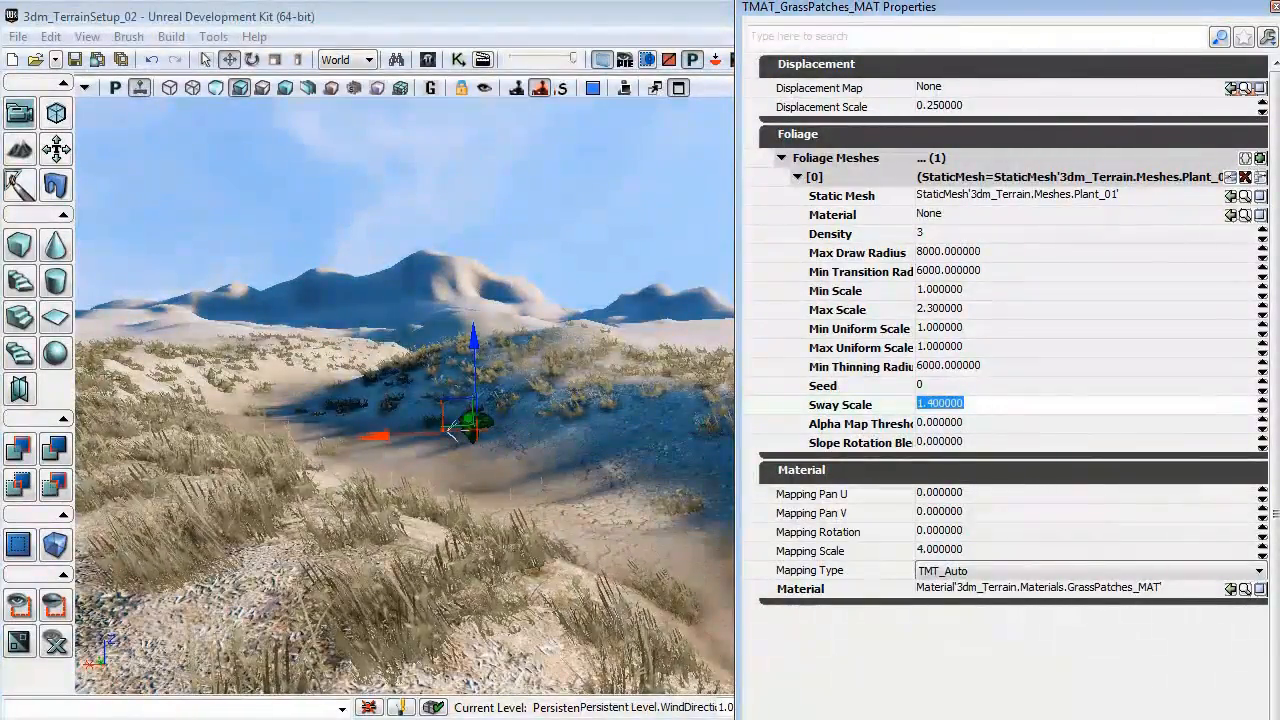
pyautogui.moveTo(500, 400); pyautogui.dragTo(498, 350, button='middle')
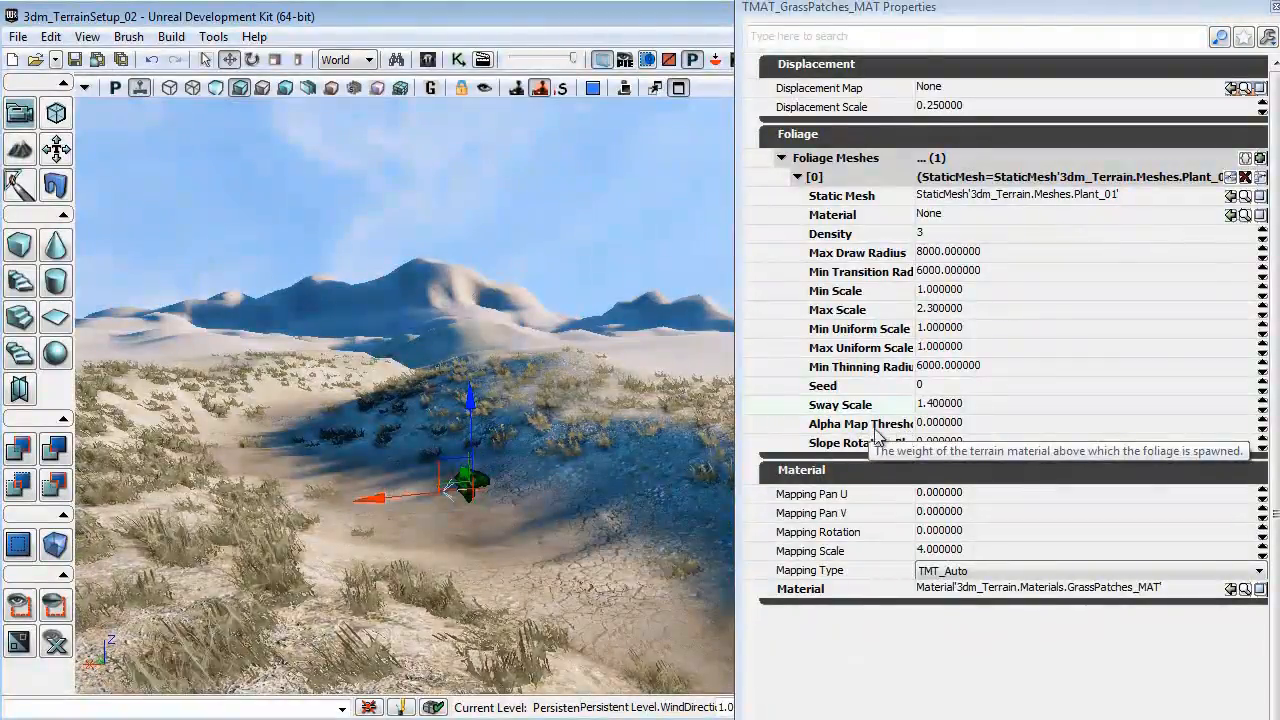
# Try an Alpha Map Threshold of 1 on the foliage covering the hillside, and return it to 0.
pyautogui.moveTo(450, 400); pyautogui.dragTo(440, 470, button='right')
pyautogui.press('d')
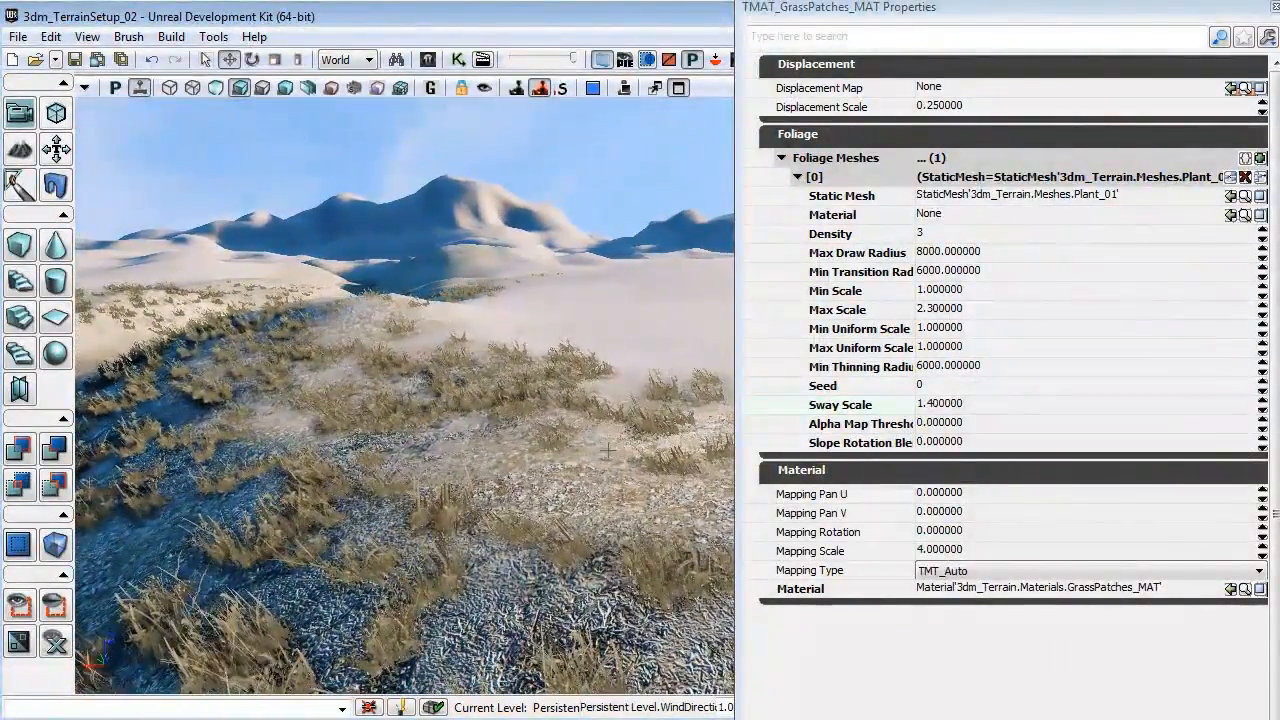
pyautogui.click(945, 422)
pyautogui.write('1')
pyautogui.press('Return')
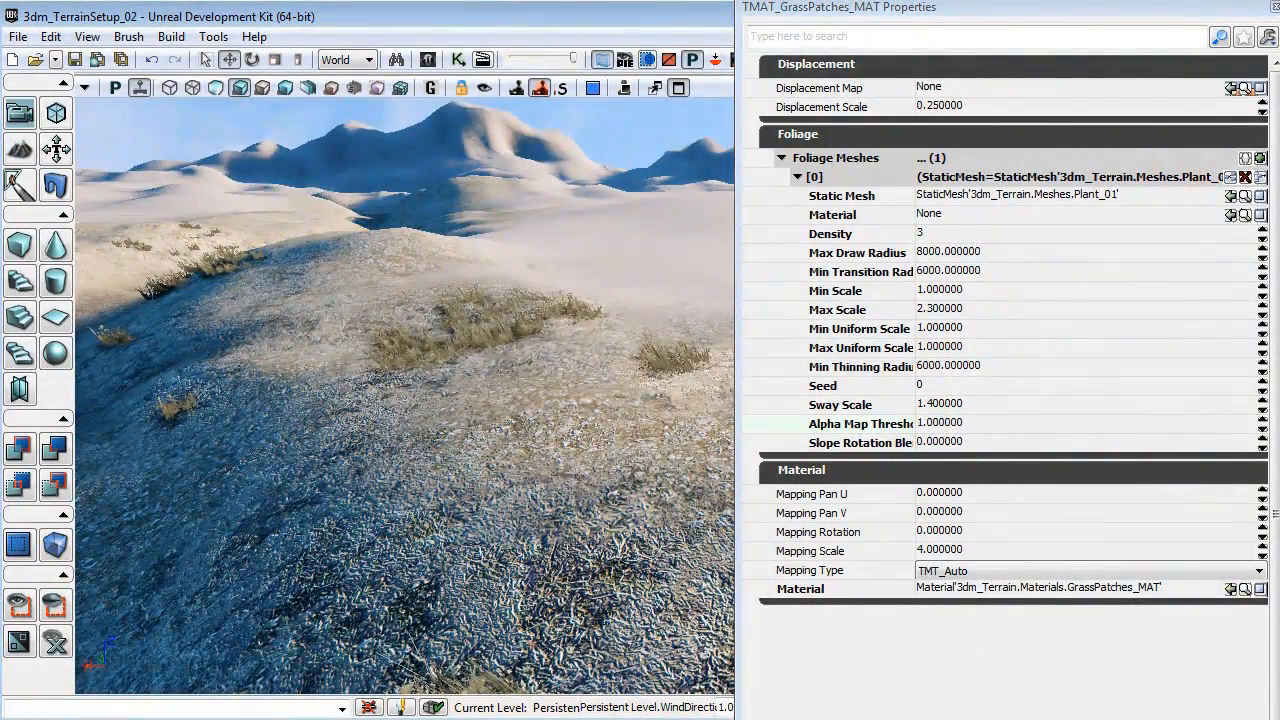
pyautogui.moveTo(343, 504); pyautogui.dragTo(343, 504, button='right')
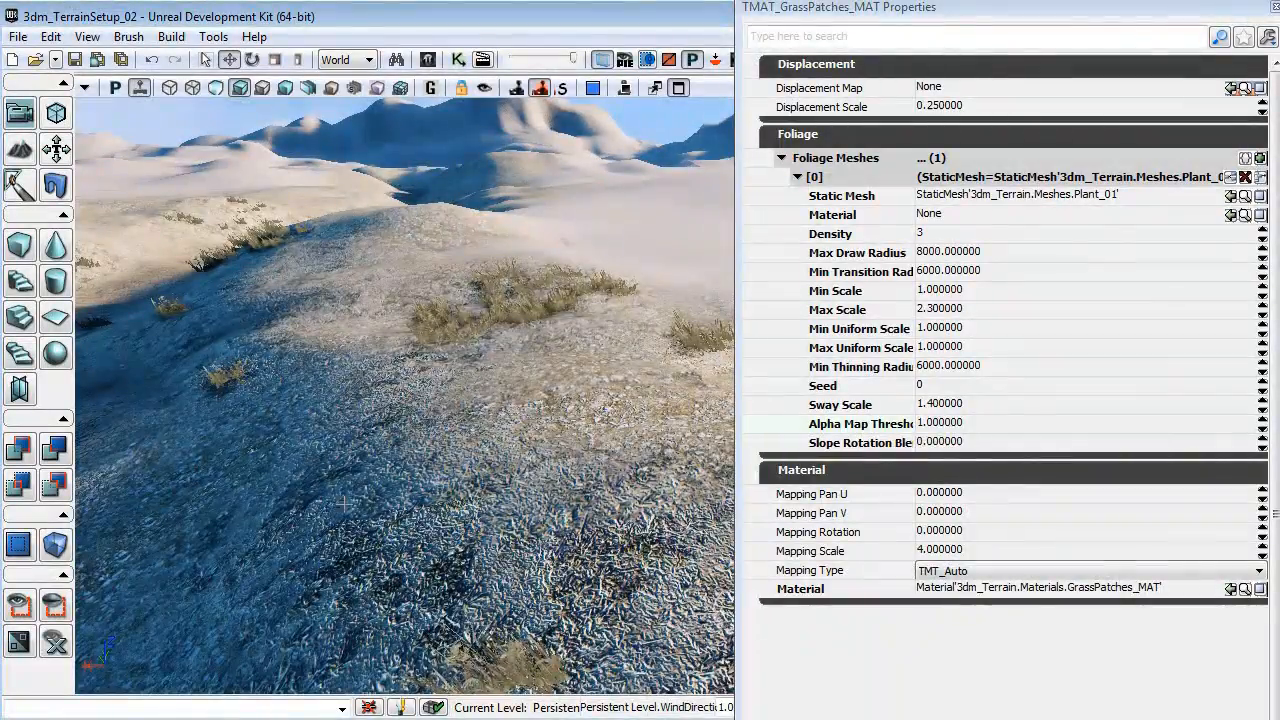
pyautogui.click(938, 422)
pyautogui.write('0')
pyautogui.press('Return')
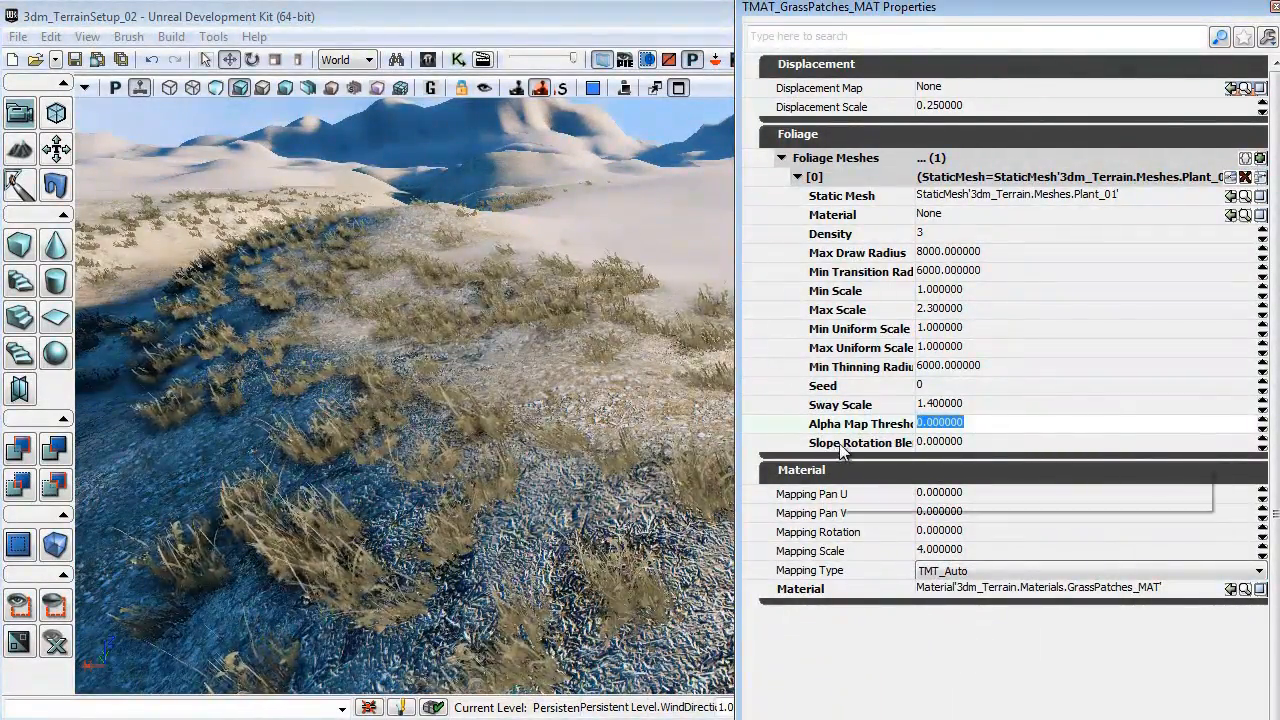
# Test the foliage's Slope Rotation Blend at 1, set it to 0.8, and inspect the tilt of the hillside plants.
pyautogui.moveTo(391, 468); pyautogui.dragTo(391, 468, button='right')
pyautogui.moveTo(391, 468); pyautogui.dragTo(321, 391)
pyautogui.moveTo(321, 391); pyautogui.dragTo(318, 360, button='right')
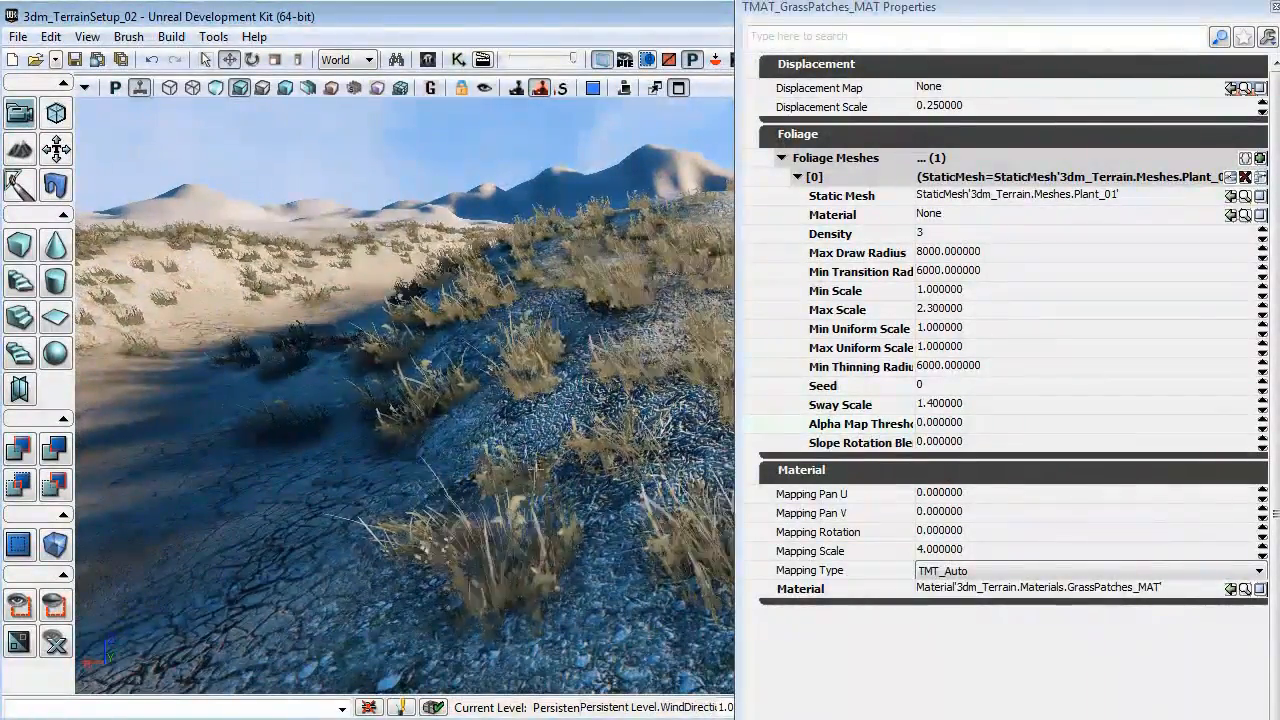
pyautogui.click(960, 443)
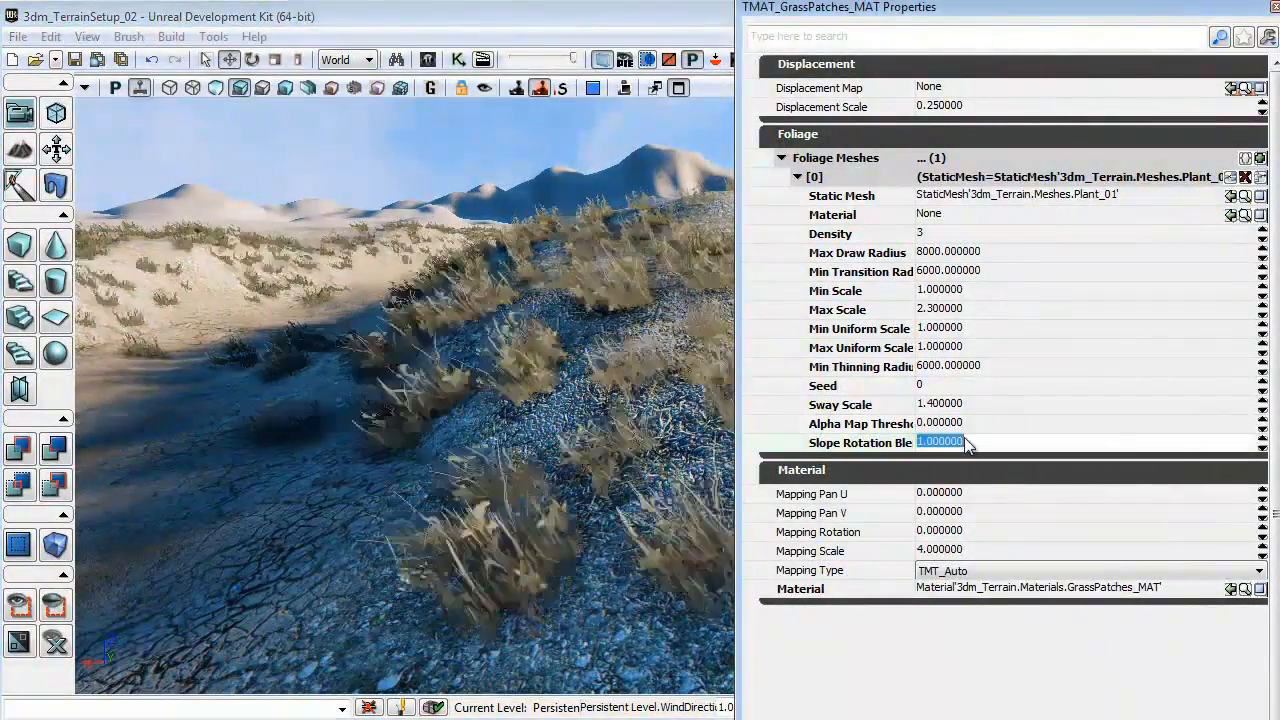
pyautogui.write('1')
pyautogui.press('Return')
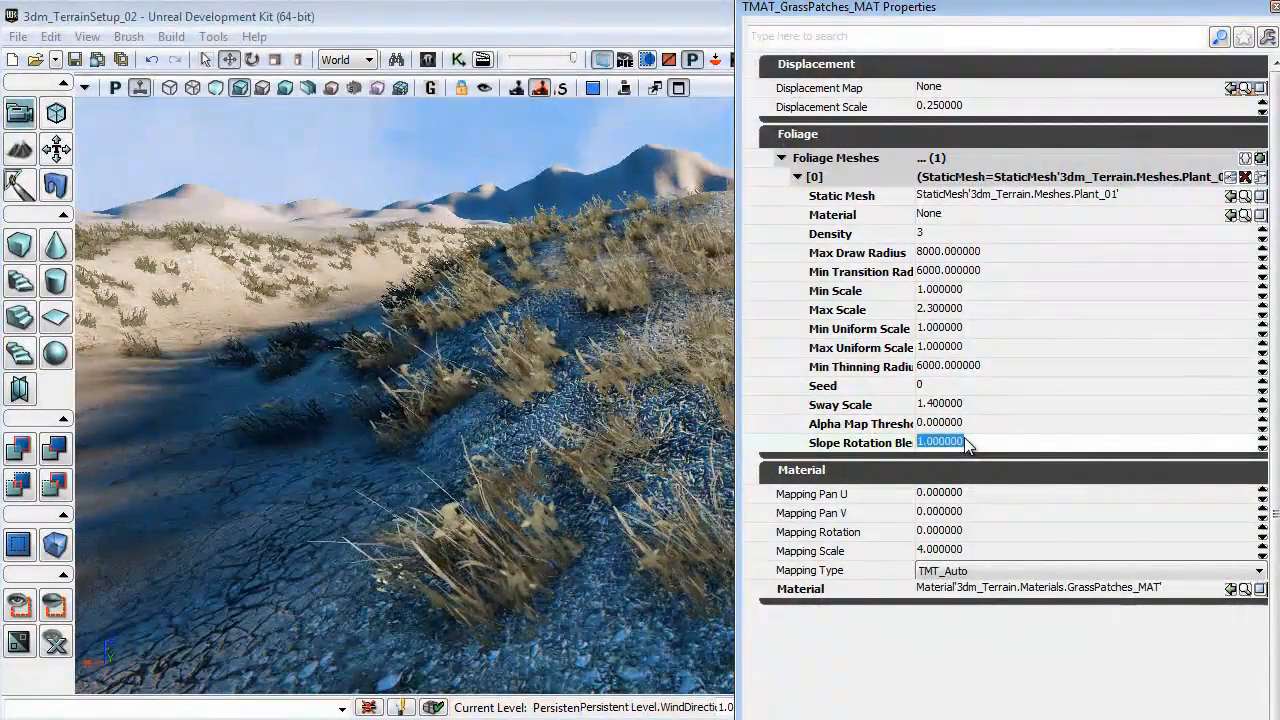
pyautogui.write('8')
pyautogui.press('Return')
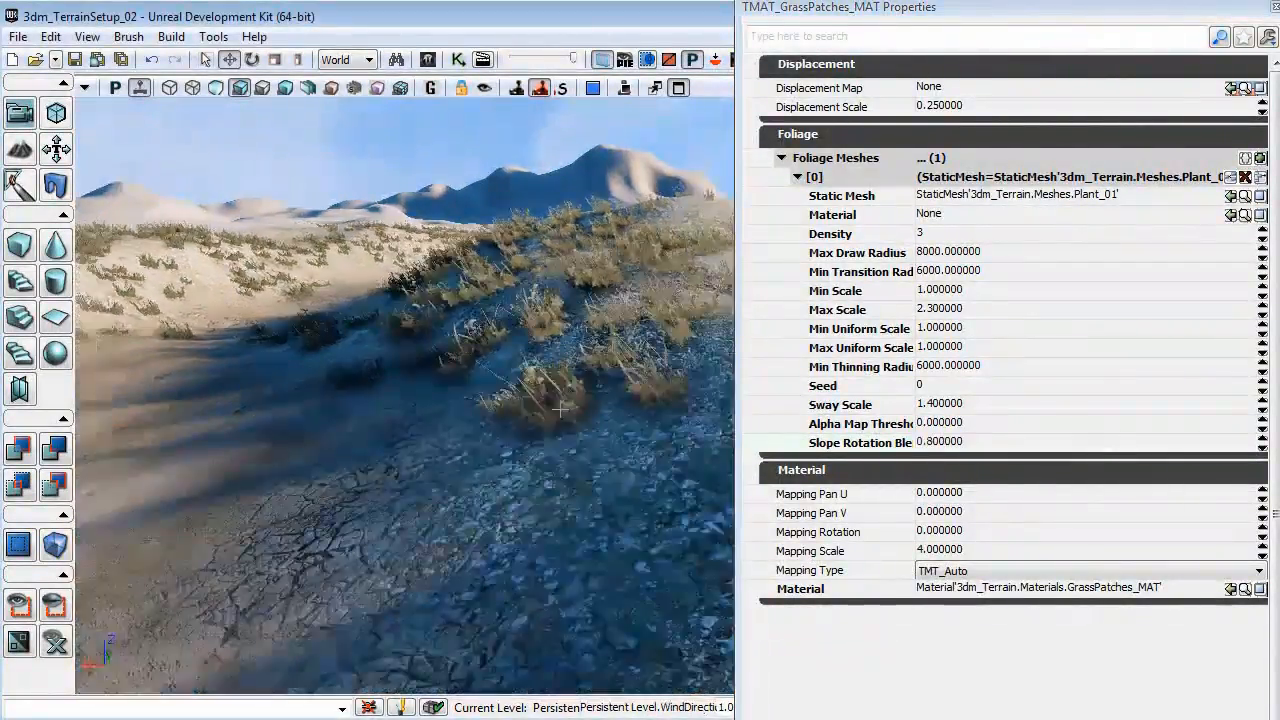
pyautogui.moveTo(544, 428); pyautogui.dragTo(544, 428)
pyautogui.moveTo(544, 428); pyautogui.dragTo(544, 428, button='middle')
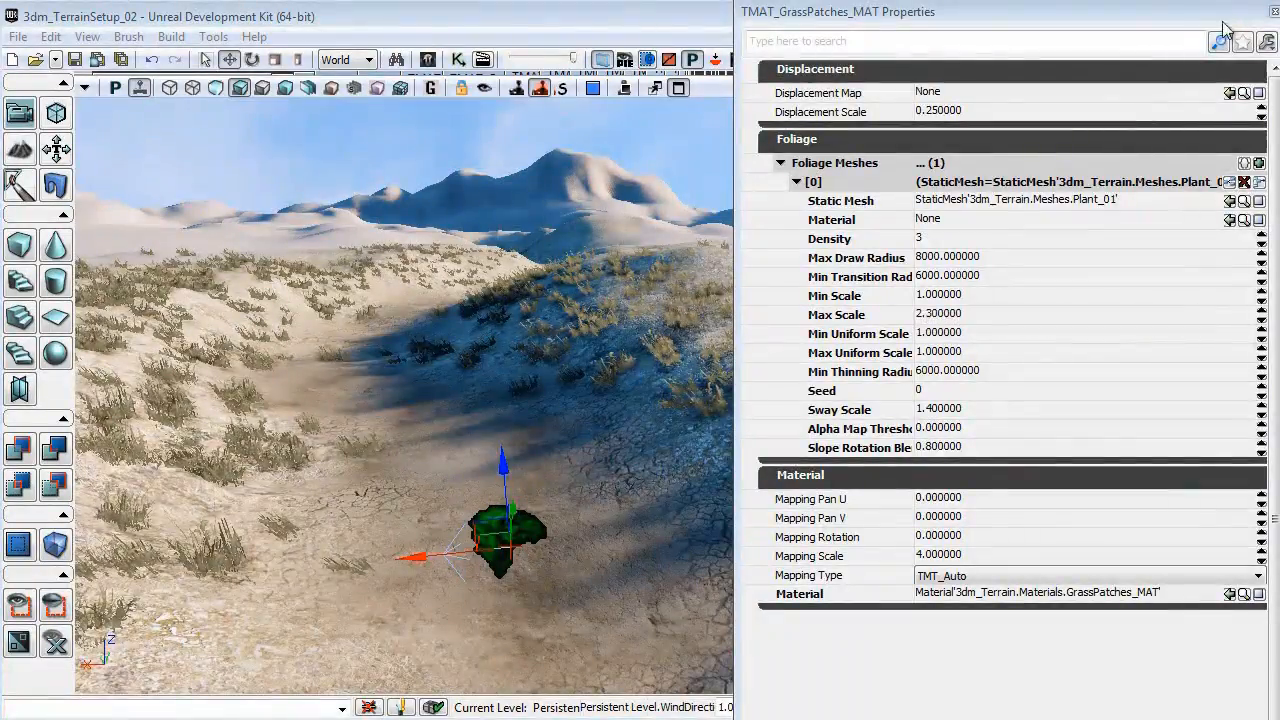
# Close the material properties, open terrain editing, and select TMAT_GrassPatches_MAT under the TLS_GrassPatches_MAT layer for painting.
pyautogui.click(1273, 11)
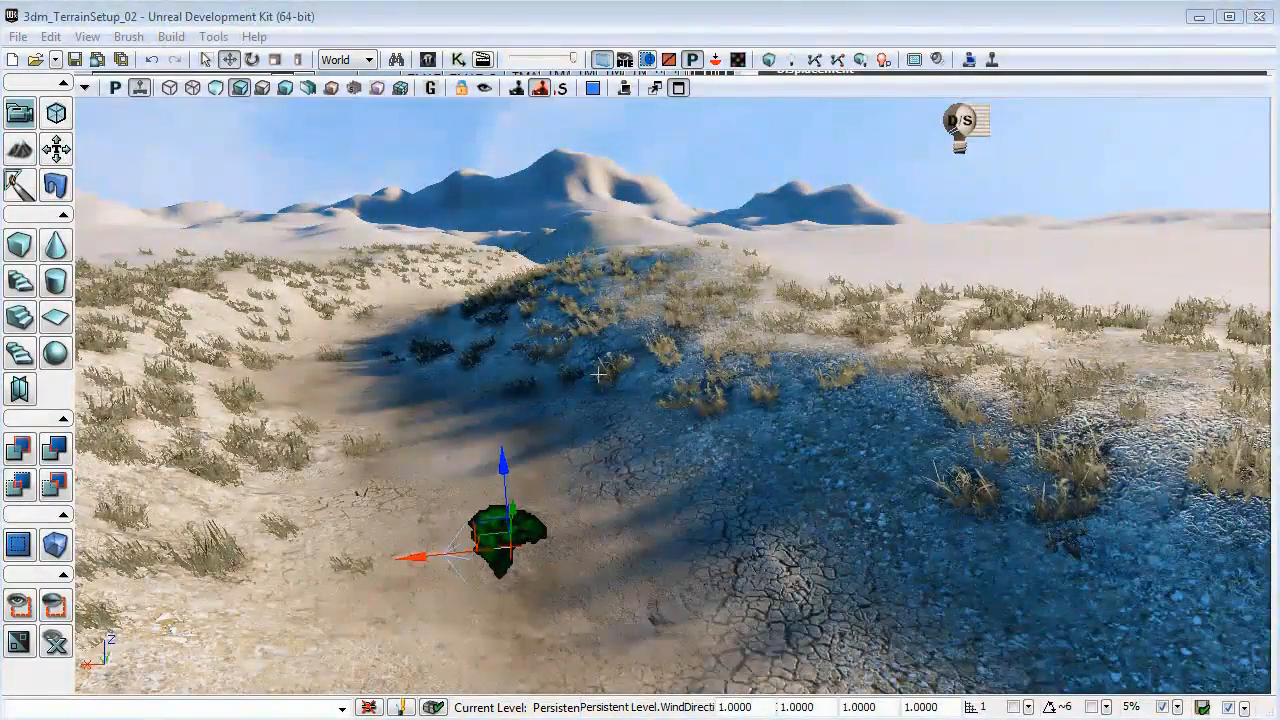
pyautogui.click(18, 185)
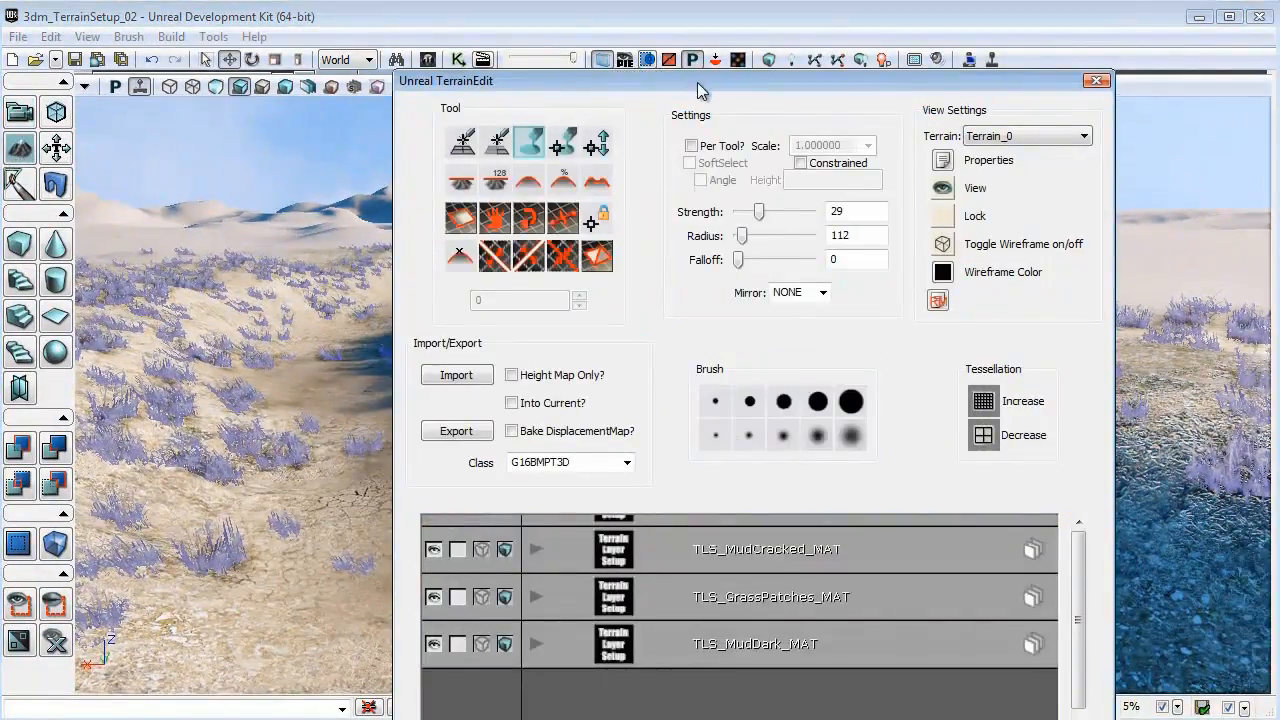
pyautogui.moveTo(697, 82); pyautogui.dragTo(893, 8)
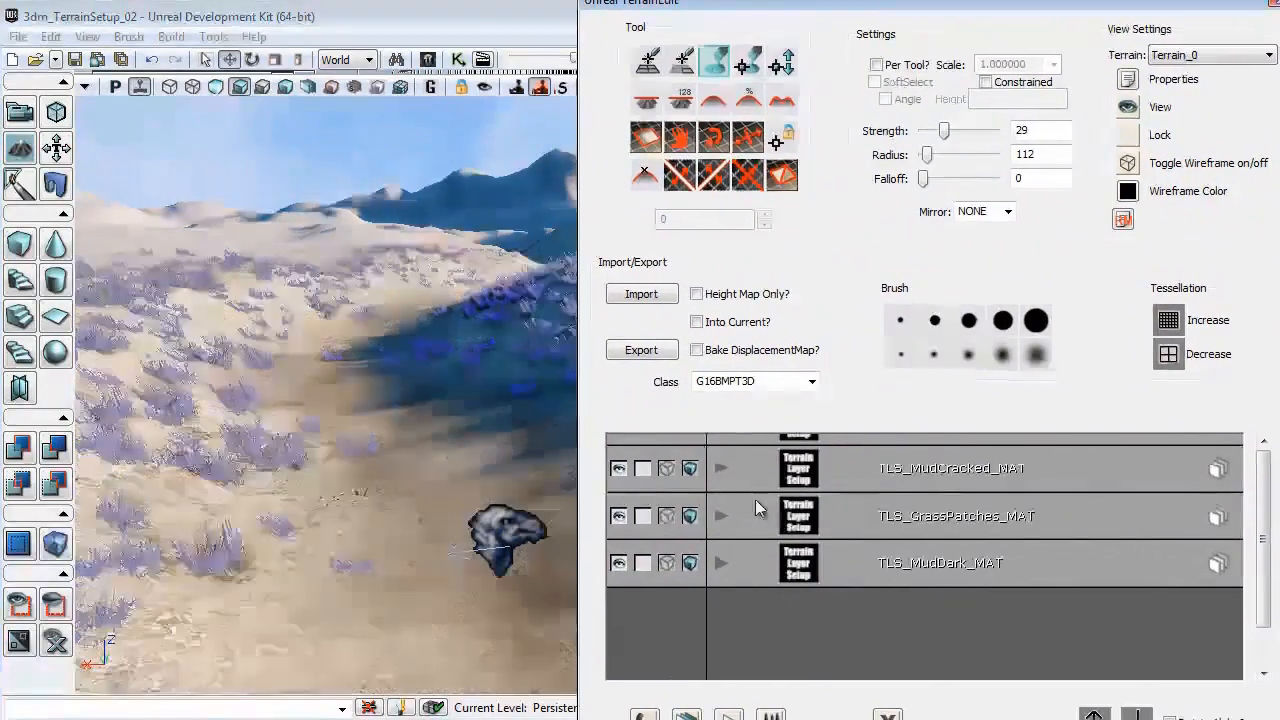
pyautogui.click(719, 515)
pyautogui.click(985, 561)
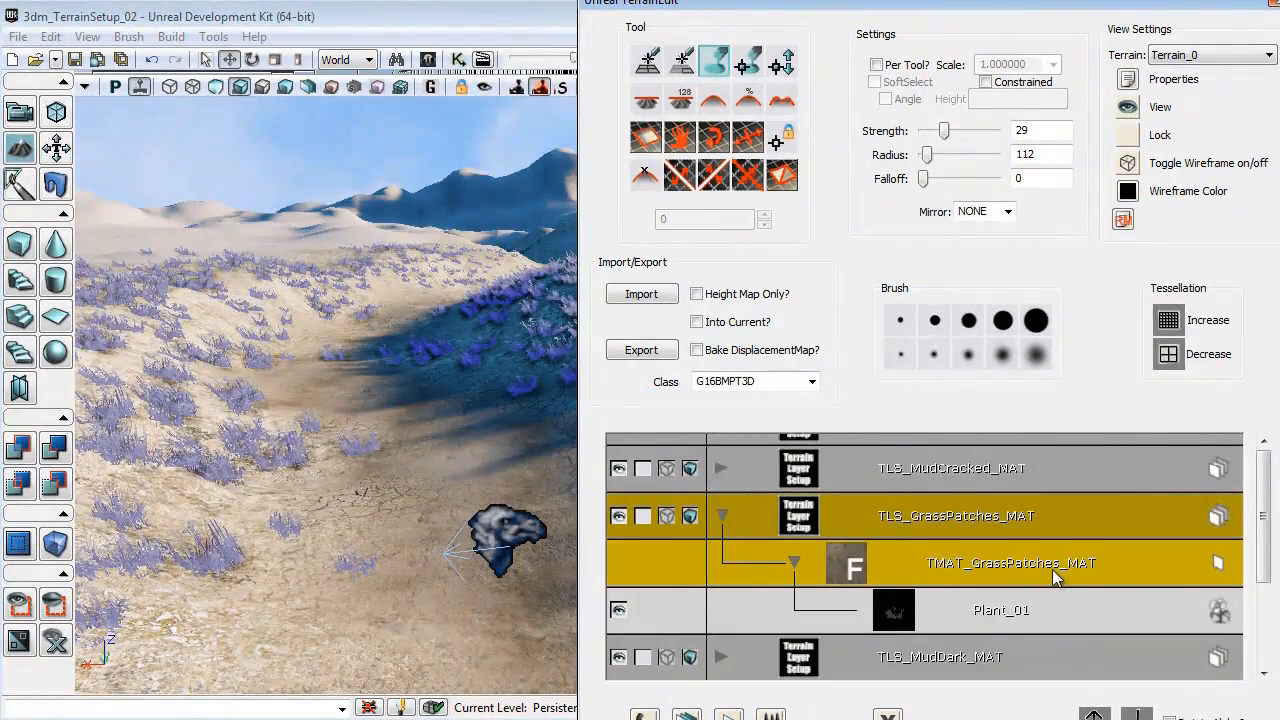
pyautogui.moveTo(851, 6); pyautogui.dragTo(1278, 6)
# Paint grass patches material onto the bare sand beyond the bank and erase it there and along the bank's edge.
pyautogui.moveTo(755, 380); pyautogui.dragTo(914, 297, button='right')
pyautogui.moveTo(579, 383)
pyautogui.keyDown('ctrl'); pyautogui.mouseDown()
pyautogui.moveTo(566, 355)
pyautogui.moveTo(602, 355)
pyautogui.moveTo(625, 335)
pyautogui.moveTo(730, 368)
pyautogui.moveTo(740, 320)
pyautogui.moveTo(622, 262)
pyautogui.moveTo(725, 272)
pyautogui.moveTo(766, 343)
pyautogui.moveTo(766, 400)
pyautogui.moveTo(886, 323)
pyautogui.moveTo(706, 231)
pyautogui.moveTo(800, 311)
pyautogui.moveTo(734, 369)
pyautogui.moveTo(748, 284)
pyautogui.moveTo(803, 366)
pyautogui.moveTo(623, 260)
pyautogui.moveTo(751, 258)
pyautogui.mouseUp(); pyautogui.keyUp('ctrl')
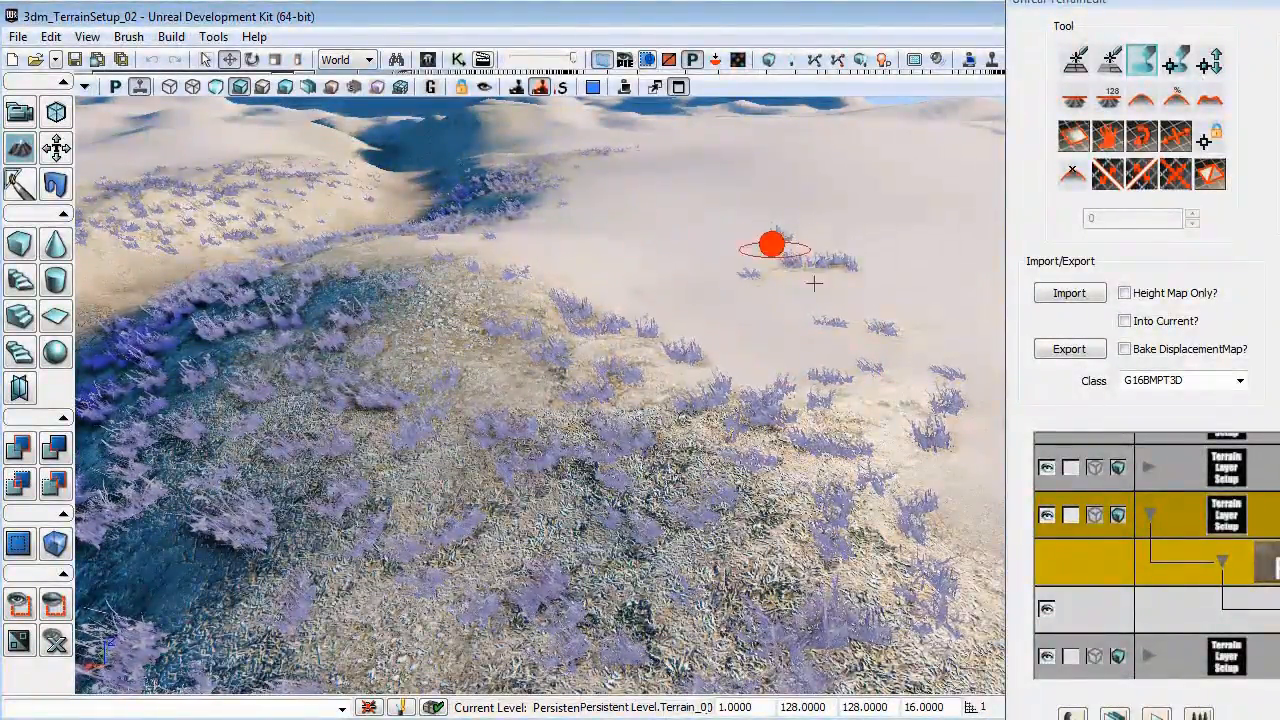
pyautogui.moveTo(814, 284)
pyautogui.keyDown('ctrl'); pyautogui.mouseDown(button='right')
pyautogui.moveTo(811, 271)
pyautogui.moveTo(793, 461)
pyautogui.mouseUp(button='right'); pyautogui.keyUp('ctrl')
pyautogui.keyDown('ctrl'); pyautogui.moveTo(686, 416); pyautogui.dragTo(594, 437, button='right'); pyautogui.keyUp('ctrl')
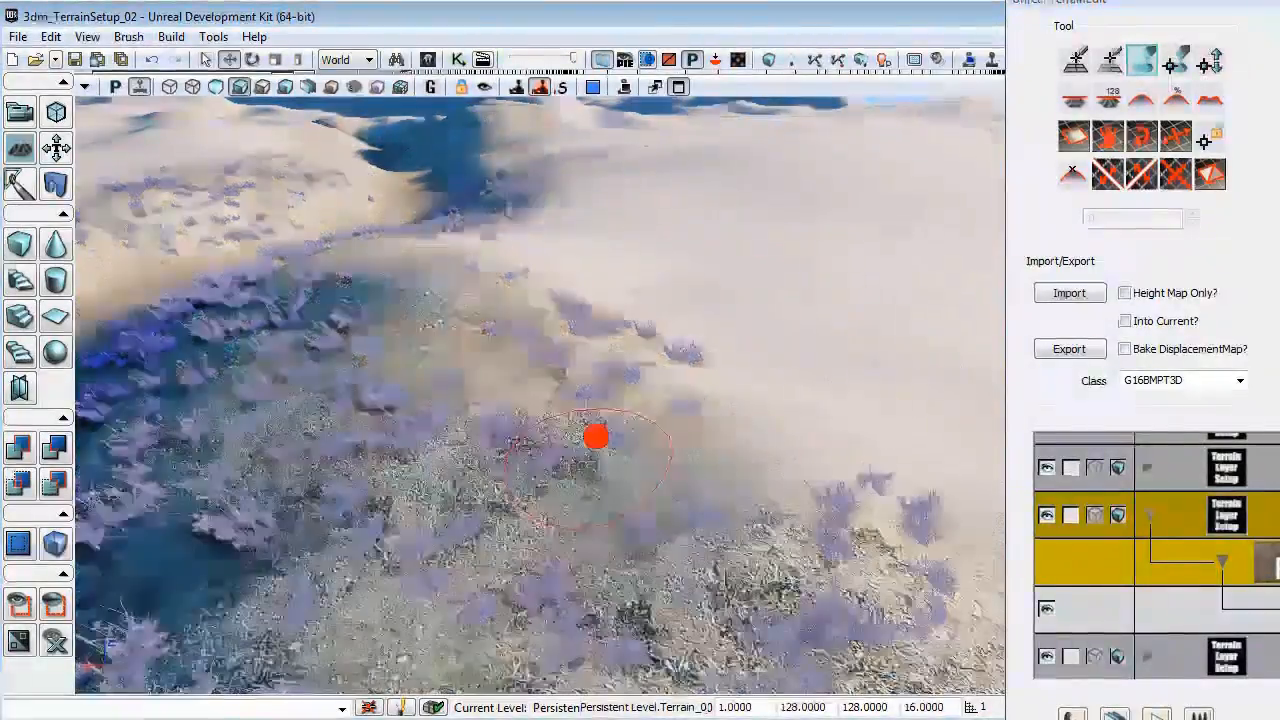
pyautogui.moveTo(594, 437); pyautogui.dragTo(649, 434)
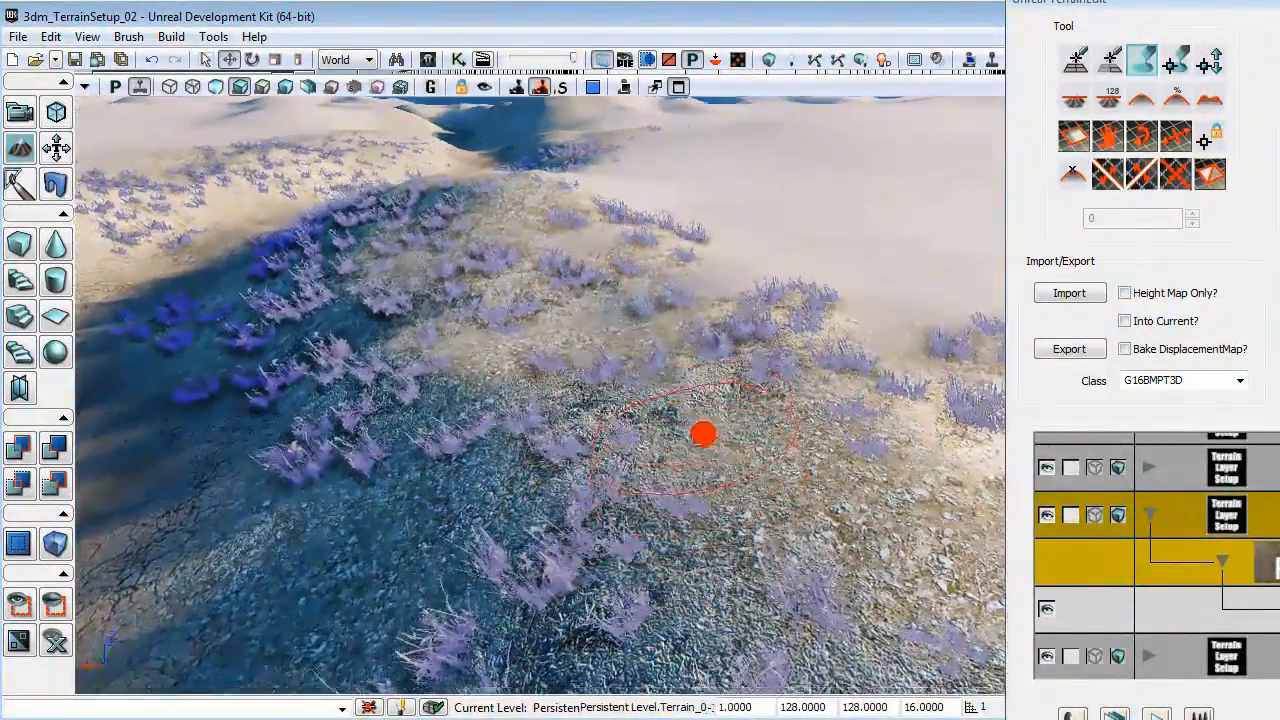
# Paint grass patches material back onto the top of the bank and close the terrain editor.
pyautogui.moveTo(703, 434); pyautogui.dragTo(676, 374, button='right')
pyautogui.moveTo(571, 391)
pyautogui.keyDown('ctrl'); pyautogui.mouseDown()
pyautogui.moveTo(477, 331)
pyautogui.moveTo(571, 391)
pyautogui.mouseUp(); pyautogui.keyUp('ctrl')
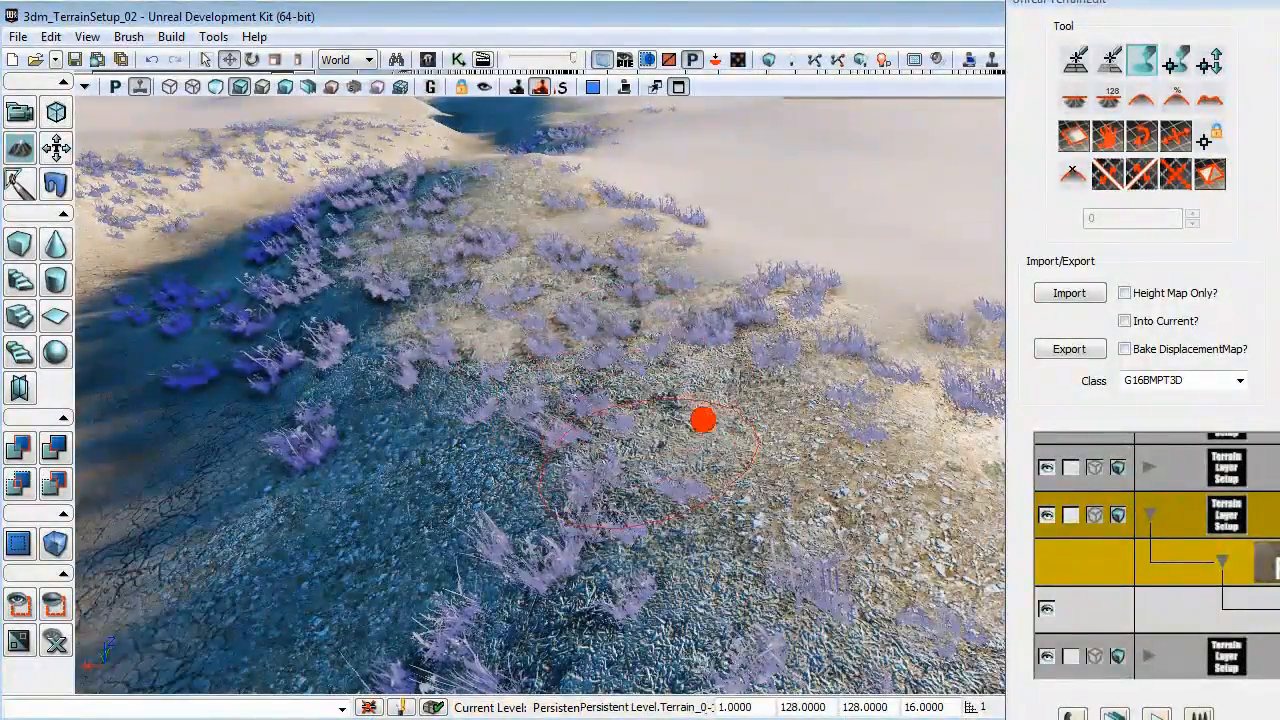
pyautogui.moveTo(650, 463)
pyautogui.mouseDown(button='right')
pyautogui.moveTo(655, 436)
pyautogui.moveTo(600, 490)
pyautogui.moveTo(655, 480)
pyautogui.moveTo(711, 432)
pyautogui.mouseUp(button='right')
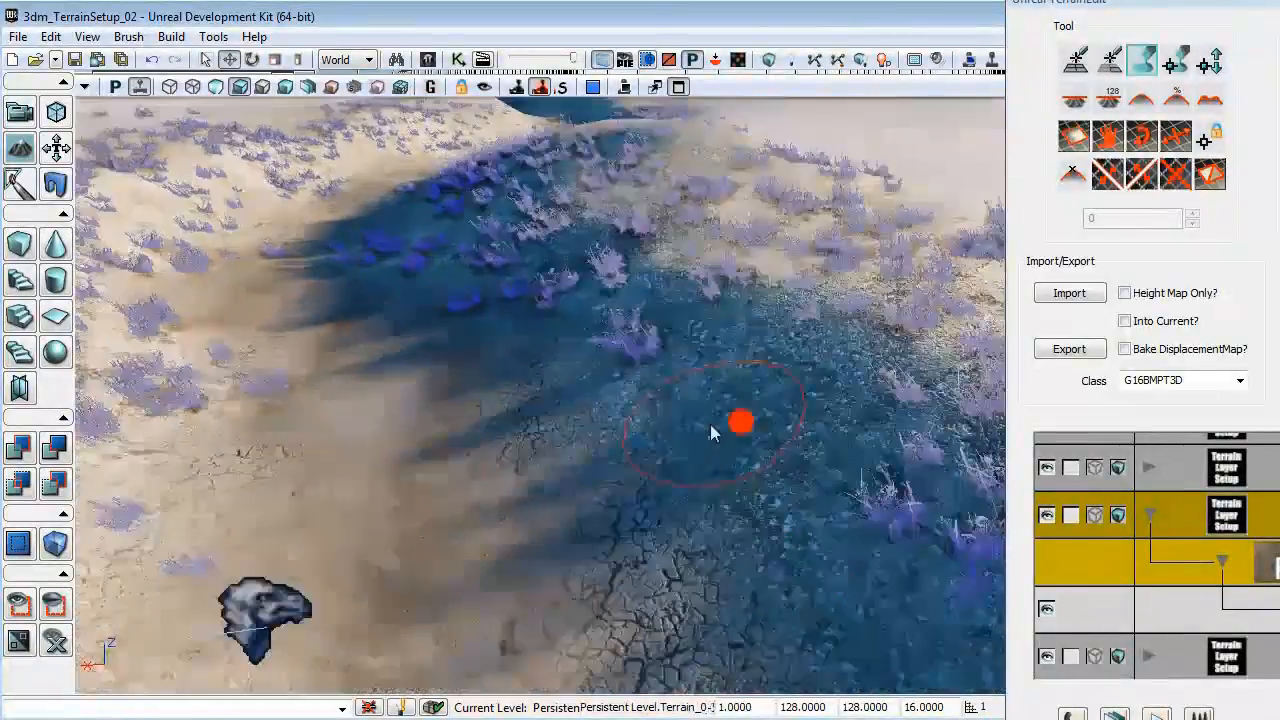
pyautogui.moveTo(711, 432); pyautogui.dragTo(741, 395)
pyautogui.moveTo(1084, 5); pyautogui.dragTo(575, 3)
pyautogui.click(1205, 3)
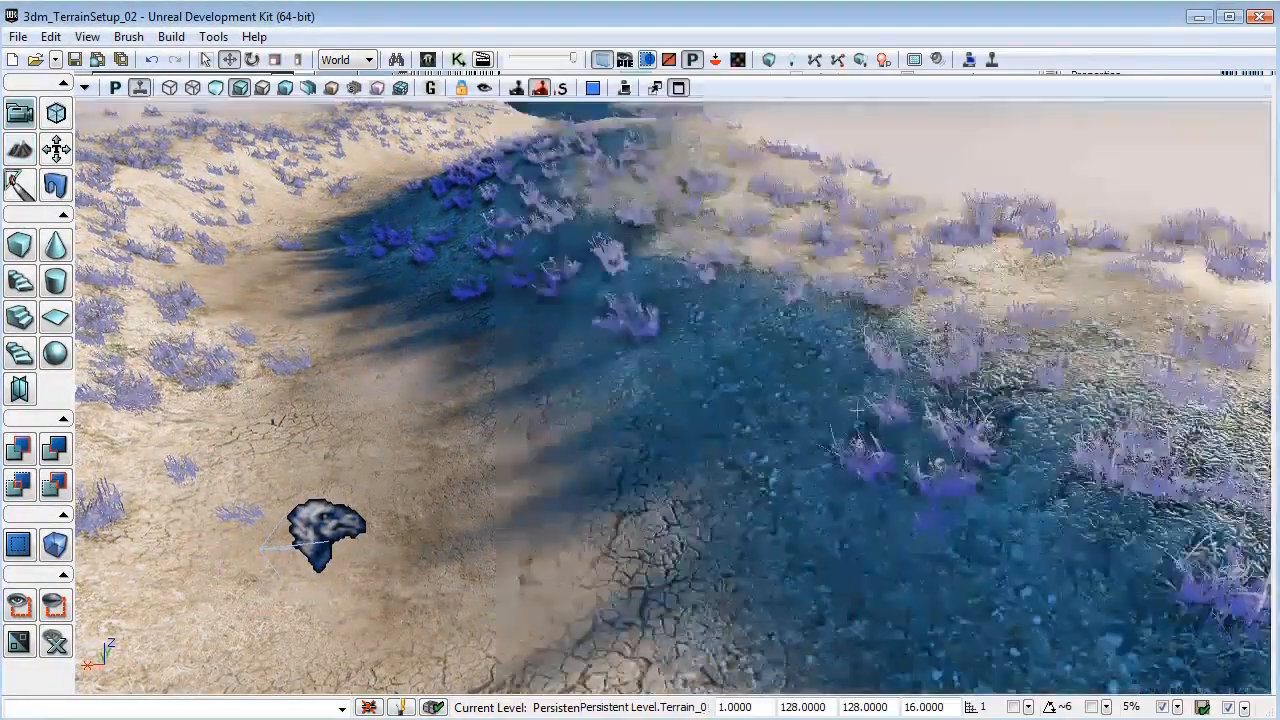
# Show the builder brush and select it on the open sand beyond the plant-covered bank.
pyautogui.moveTo(857, 410); pyautogui.dragTo(862, 375, button='right')
pyautogui.moveTo(862, 375); pyautogui.dragTo(910, 363)
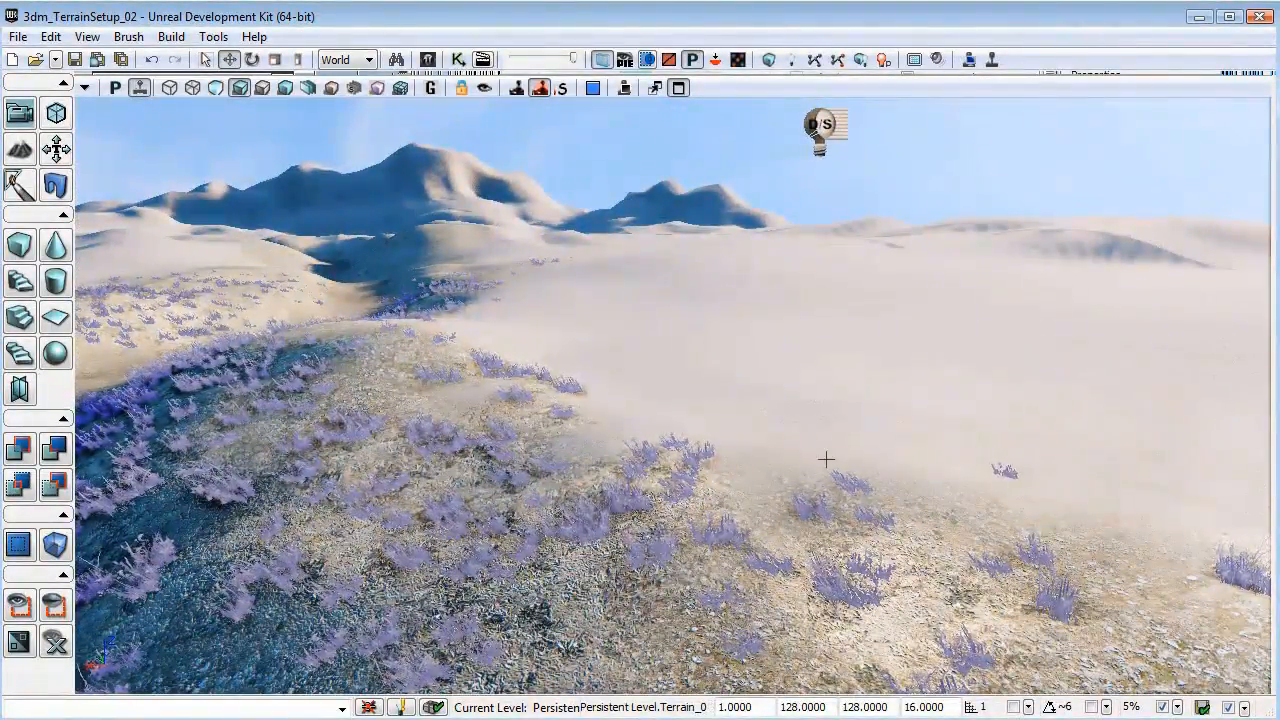
pyautogui.moveTo(829, 457)
pyautogui.mouseDown(button='right')
pyautogui.moveTo(818, 478)
pyautogui.moveTo(832, 472)
pyautogui.mouseUp(button='right')
pyautogui.moveTo(832, 472); pyautogui.dragTo(854, 429)
pyautogui.press('b')
pyautogui.moveTo(777, 491); pyautogui.dragTo(892, 527, button='middle')
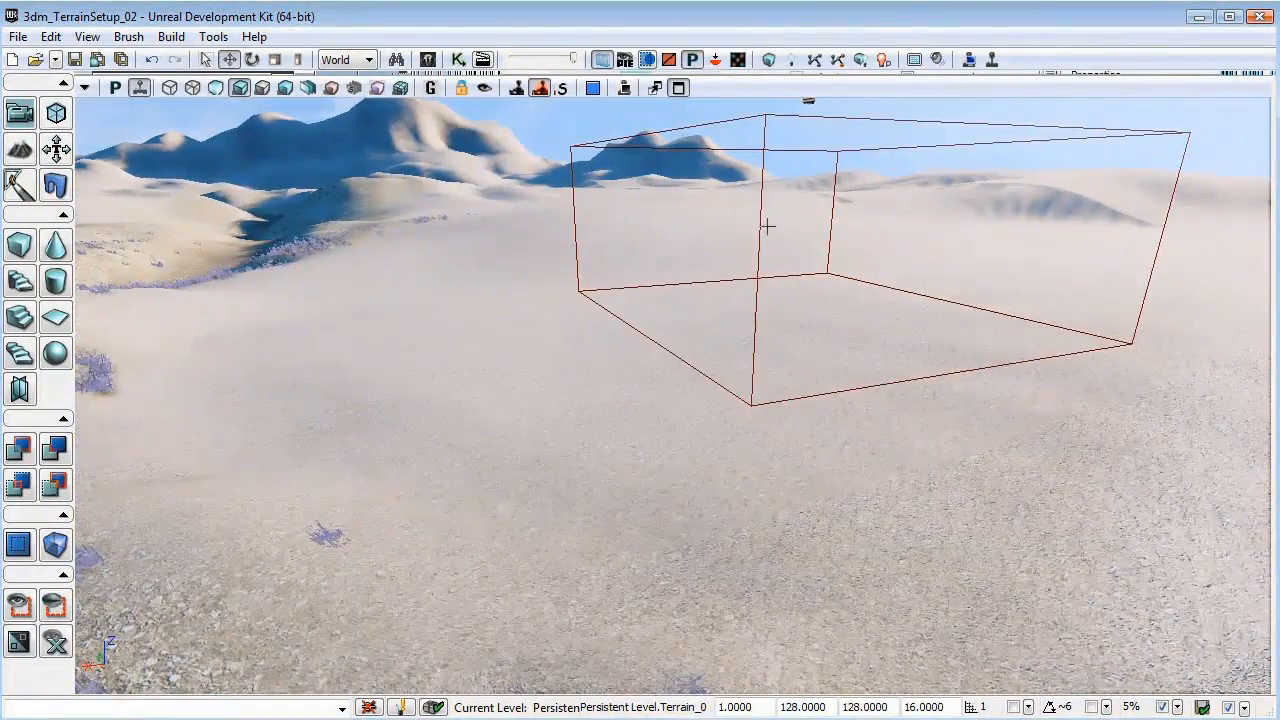
pyautogui.moveTo(710, 514); pyautogui.dragTo(700, 534, button='right')
pyautogui.moveTo(700, 534); pyautogui.dragTo(709, 442)
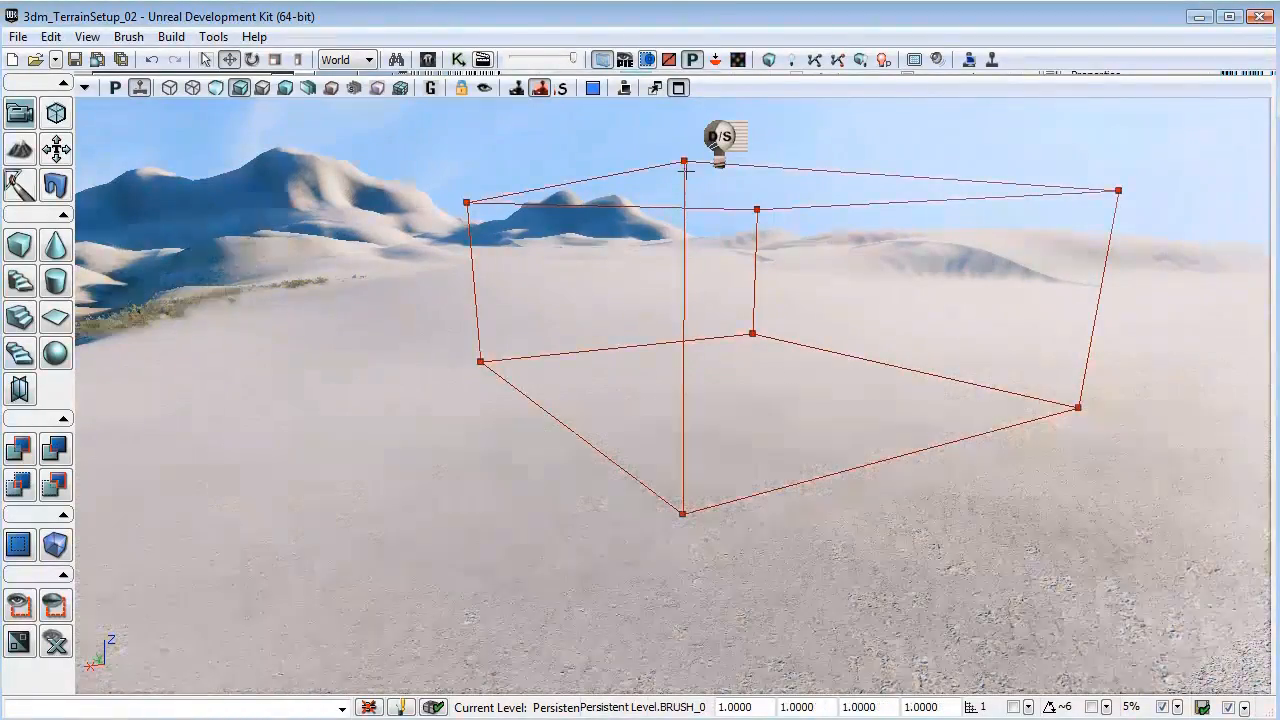
pyautogui.moveTo(742, 350)
pyautogui.mouseDown(button='right')
pyautogui.moveTo(746, 377)
pyautogui.moveTo(760, 346)
pyautogui.mouseUp(button='right')
pyautogui.moveTo(760, 346); pyautogui.dragTo(756, 335)
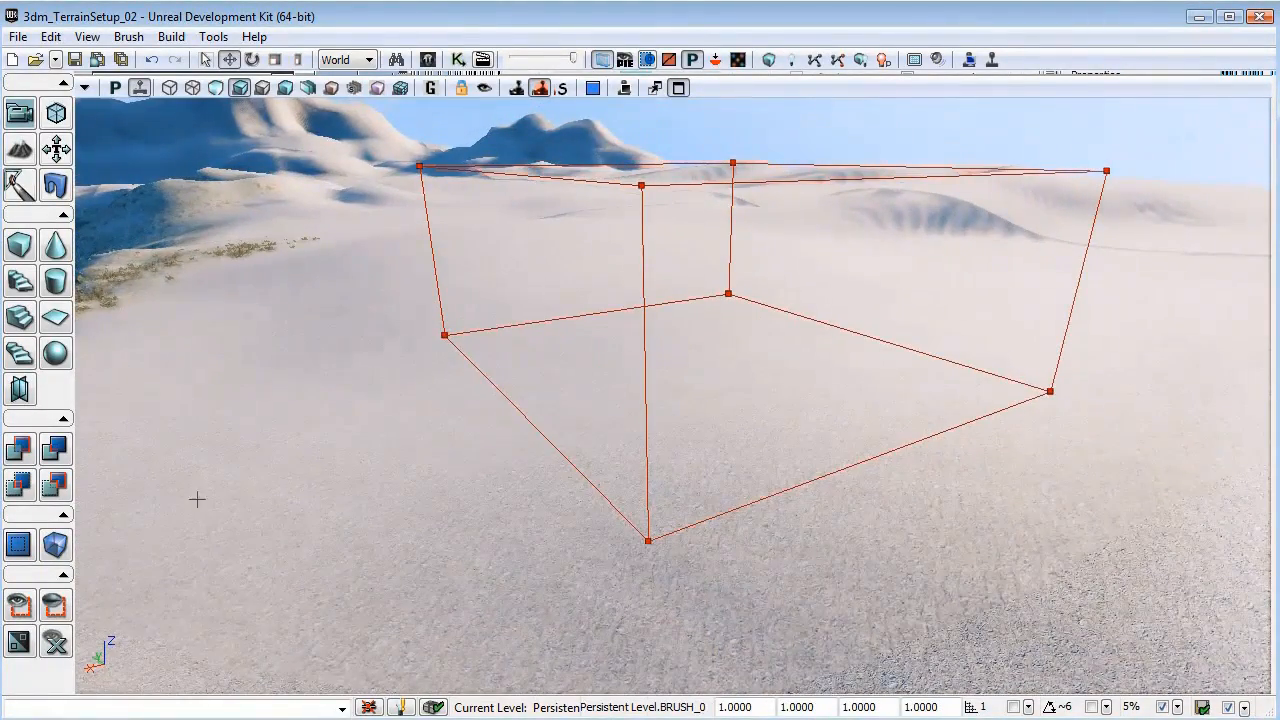
# Create a FoliageFactory volume from the builder brush on the open sand and select the new volume.
pyautogui.rightClick(57, 553)
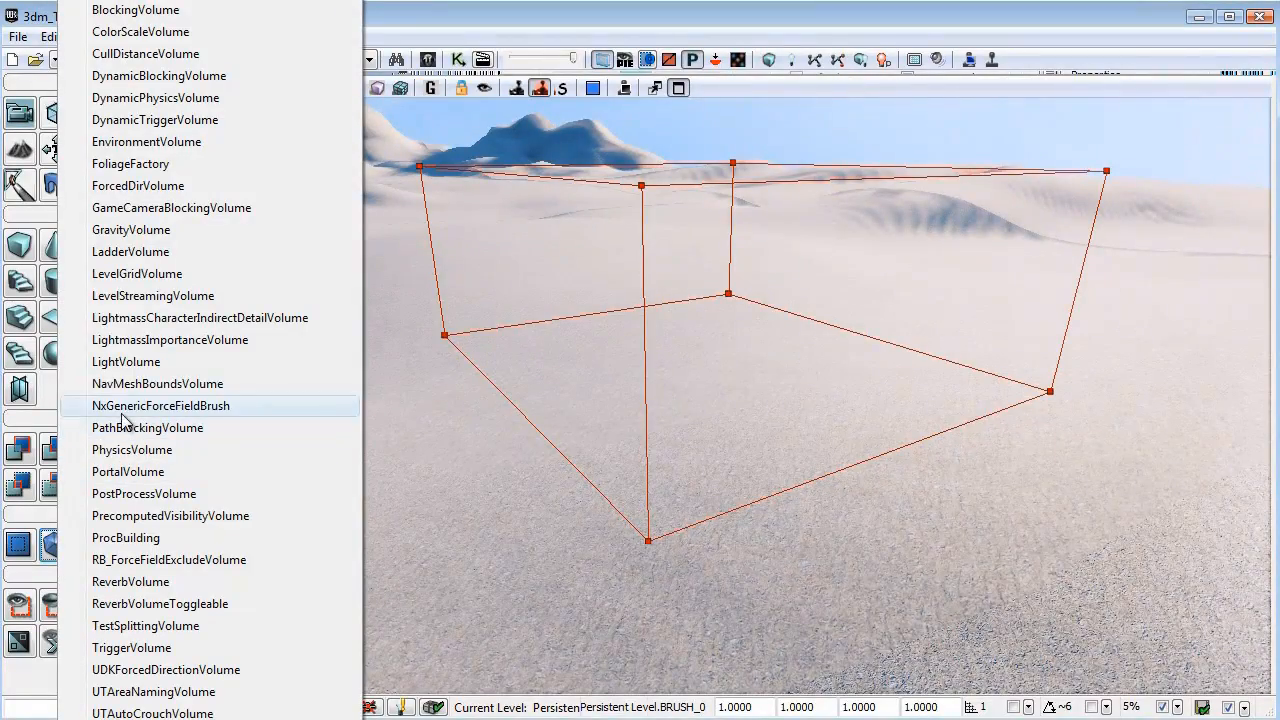
pyautogui.click(145, 164)
pyautogui.moveTo(390, 419); pyautogui.dragTo(419, 376, button='right')
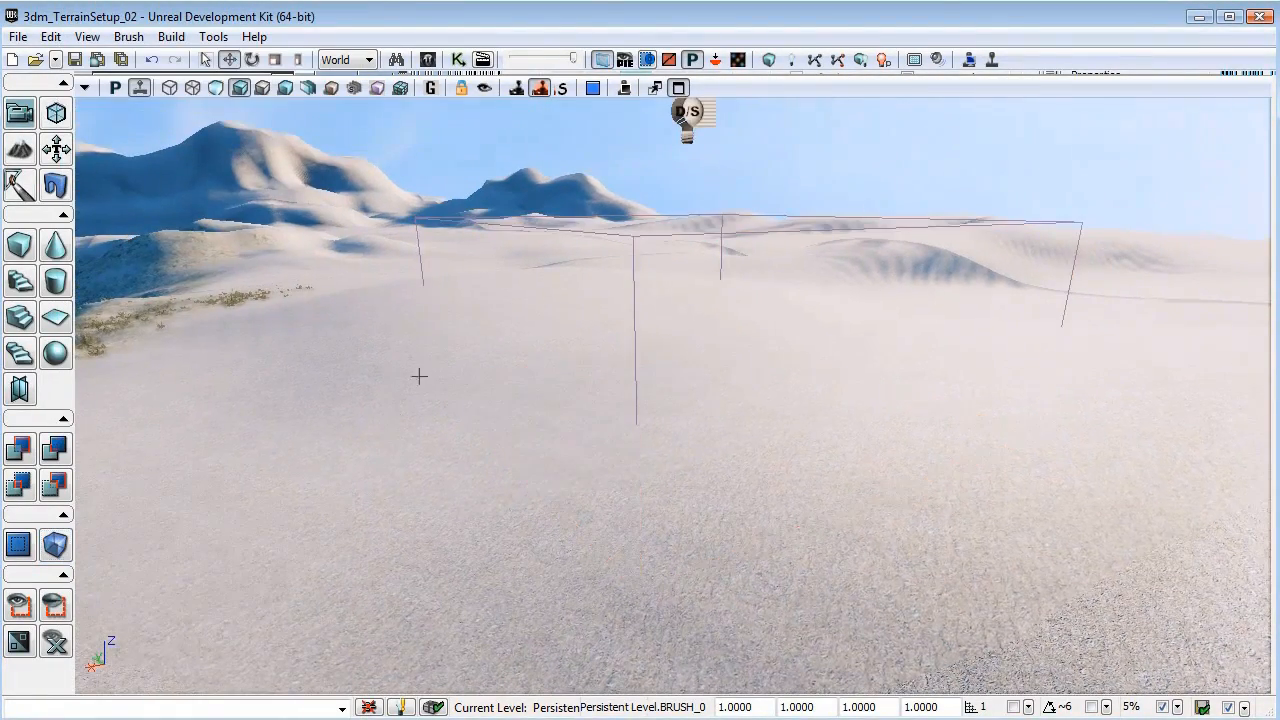
pyautogui.click(632, 238)
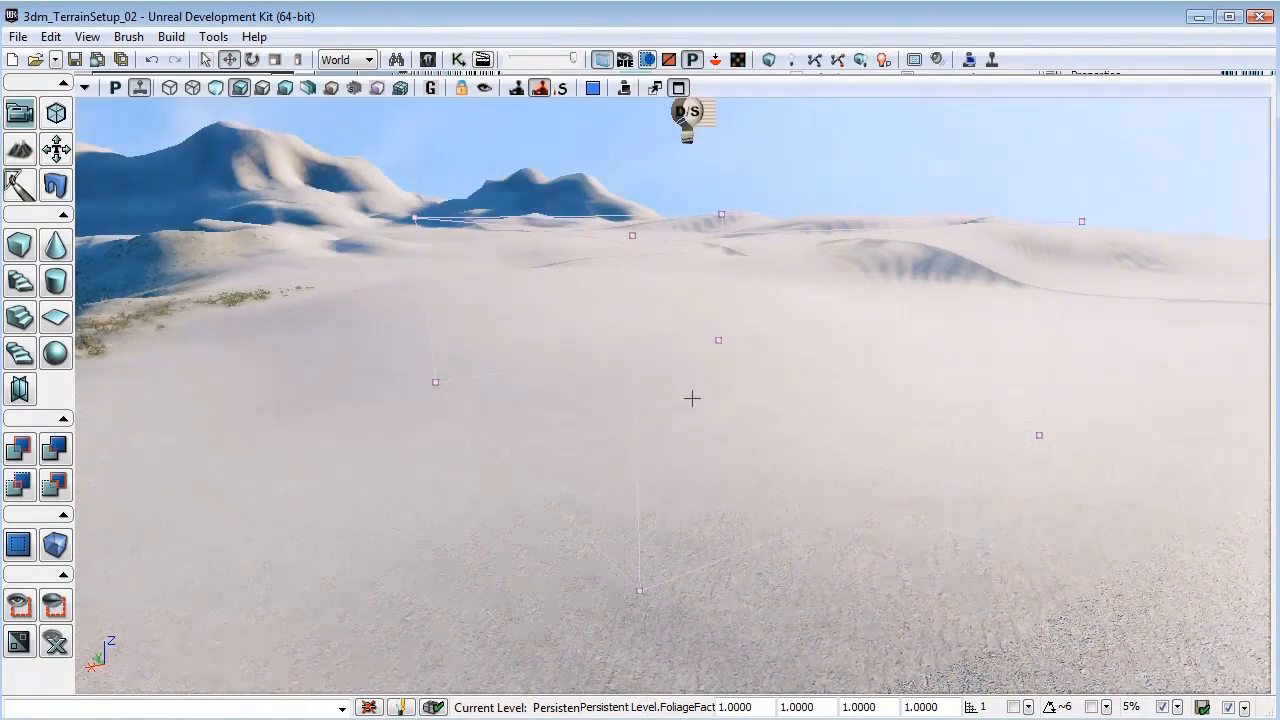
# Open the FoliageFactory volume's properties and add one expanded entry to its foliage Meshes array.
pyautogui.moveTo(691, 397); pyautogui.dragTo(692, 398, button='right')
pyautogui.moveTo(606, 401); pyautogui.dragTo(614, 333)
pyautogui.moveTo(613, 332); pyautogui.dragTo(612, 325, button='right')
pyautogui.press('F4')
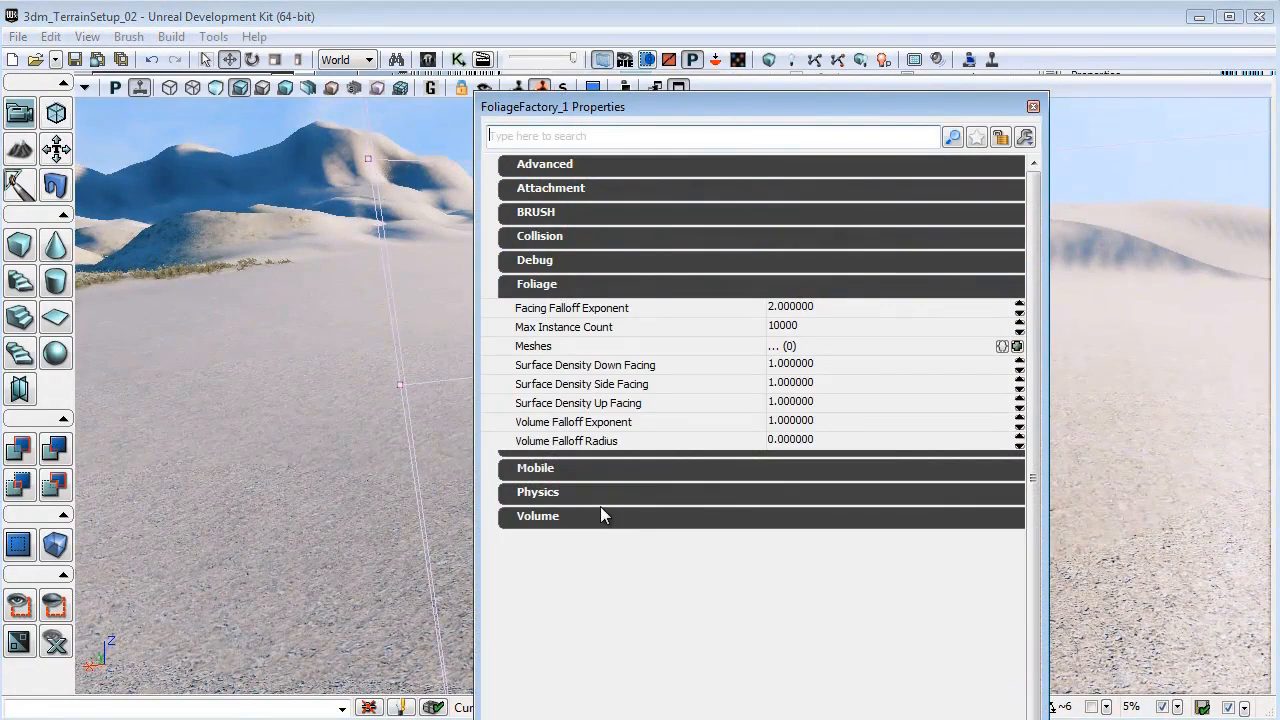
pyautogui.moveTo(598, 106); pyautogui.dragTo(831, 15)
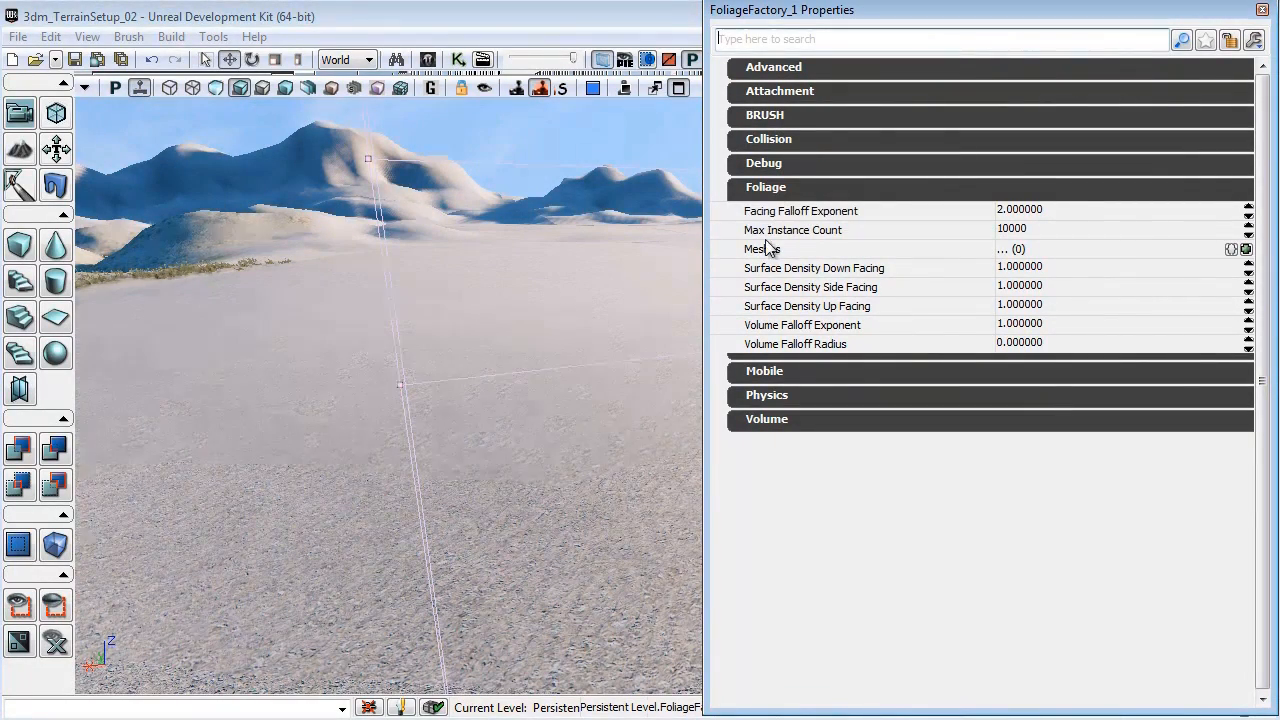
pyautogui.click(1246, 250)
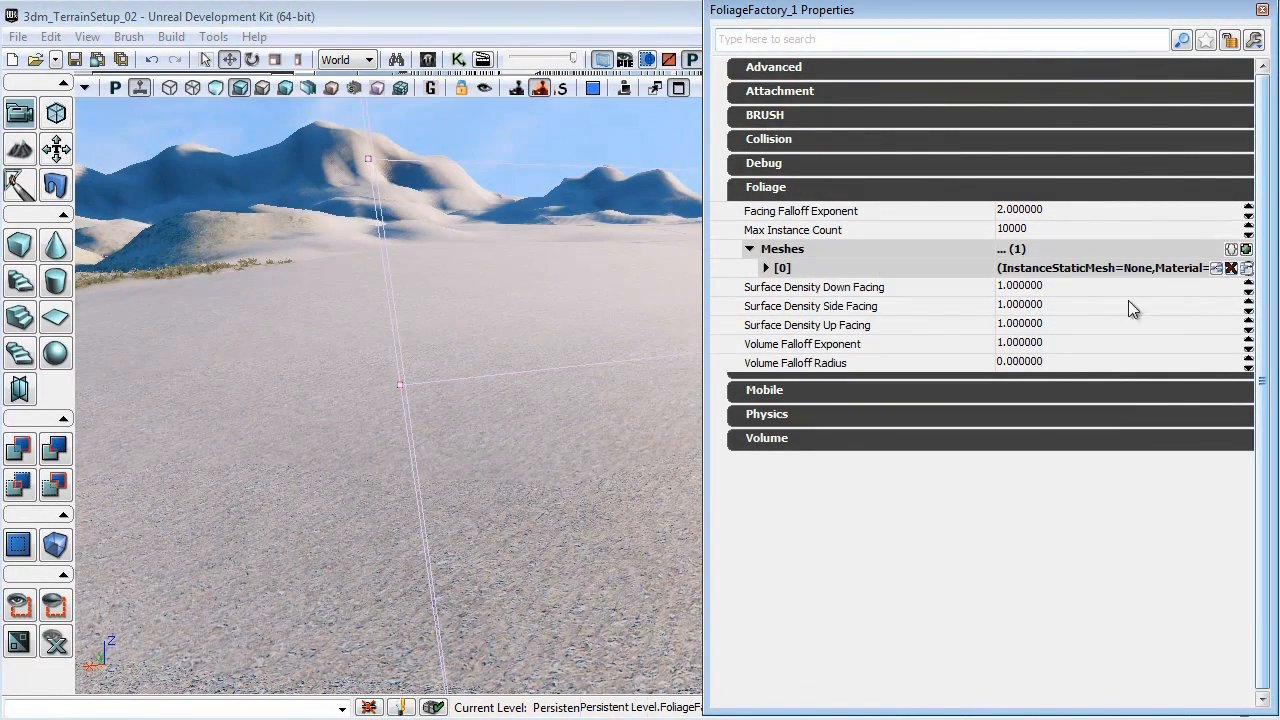
pyautogui.click(786, 273)
# Assign the Plant_01 static mesh from the Content Browser as the entry's Instance Static Mesh.
pyautogui.click(1022, 288)
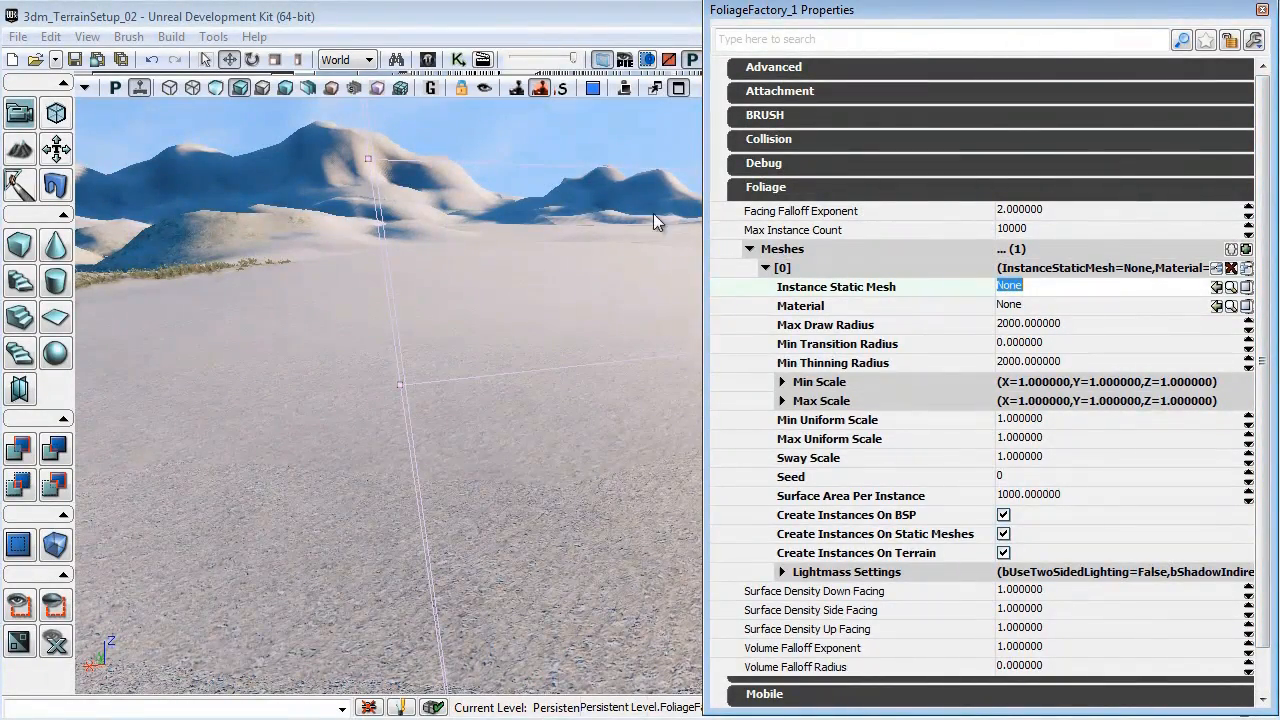
pyautogui.click(427, 60)
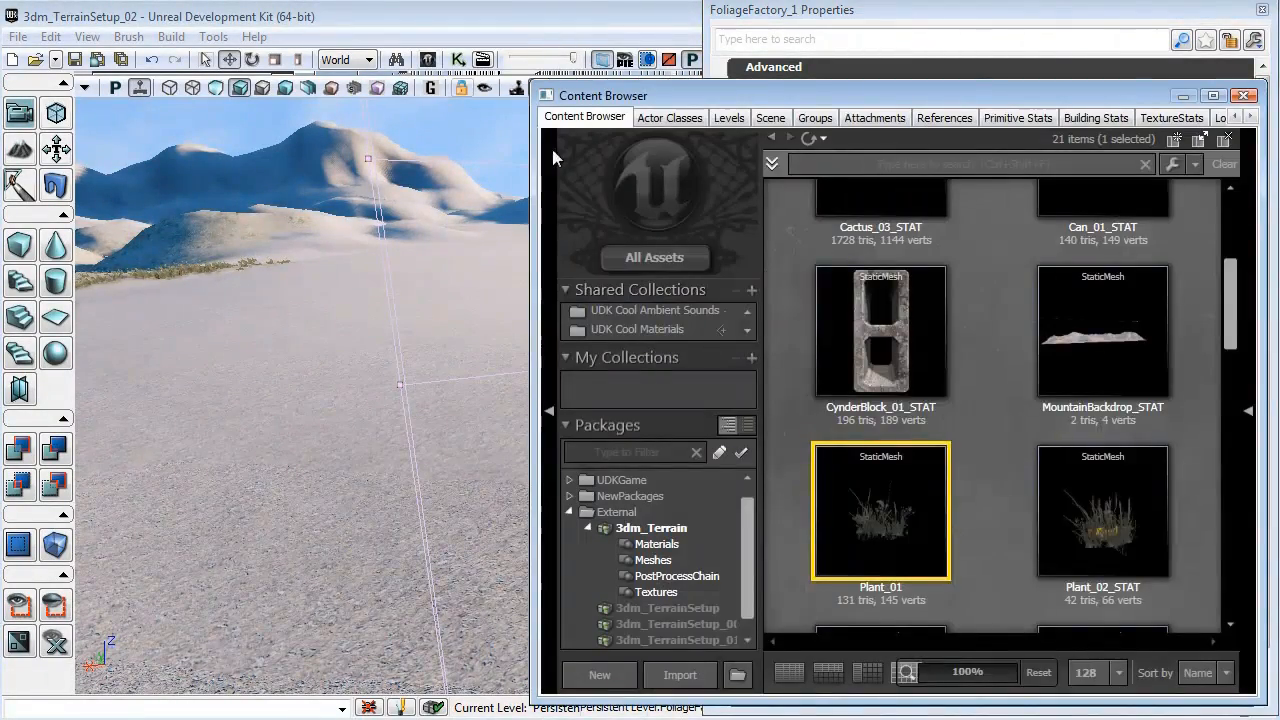
pyautogui.click(1244, 96)
pyautogui.click(1218, 287)
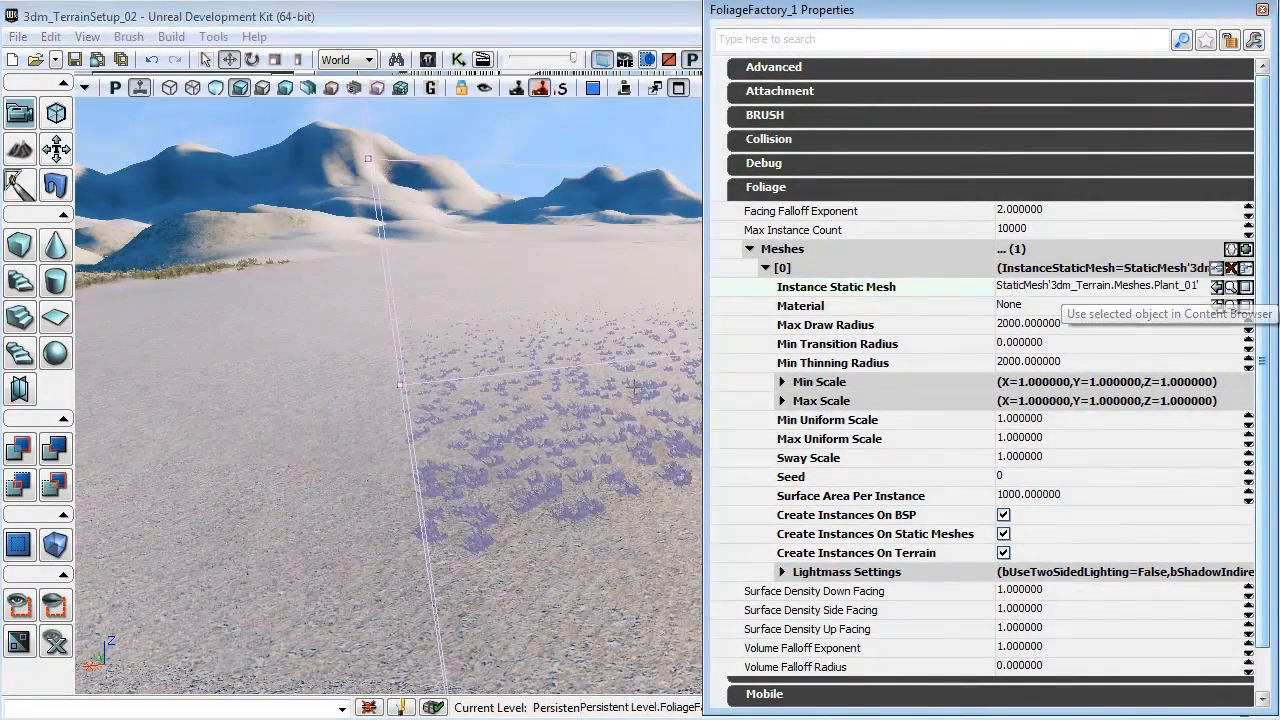
# Inspect the plants scattered inside the foliage volume, close its properties, and delete the volume.
pyautogui.moveTo(634, 387); pyautogui.dragTo(650, 310)
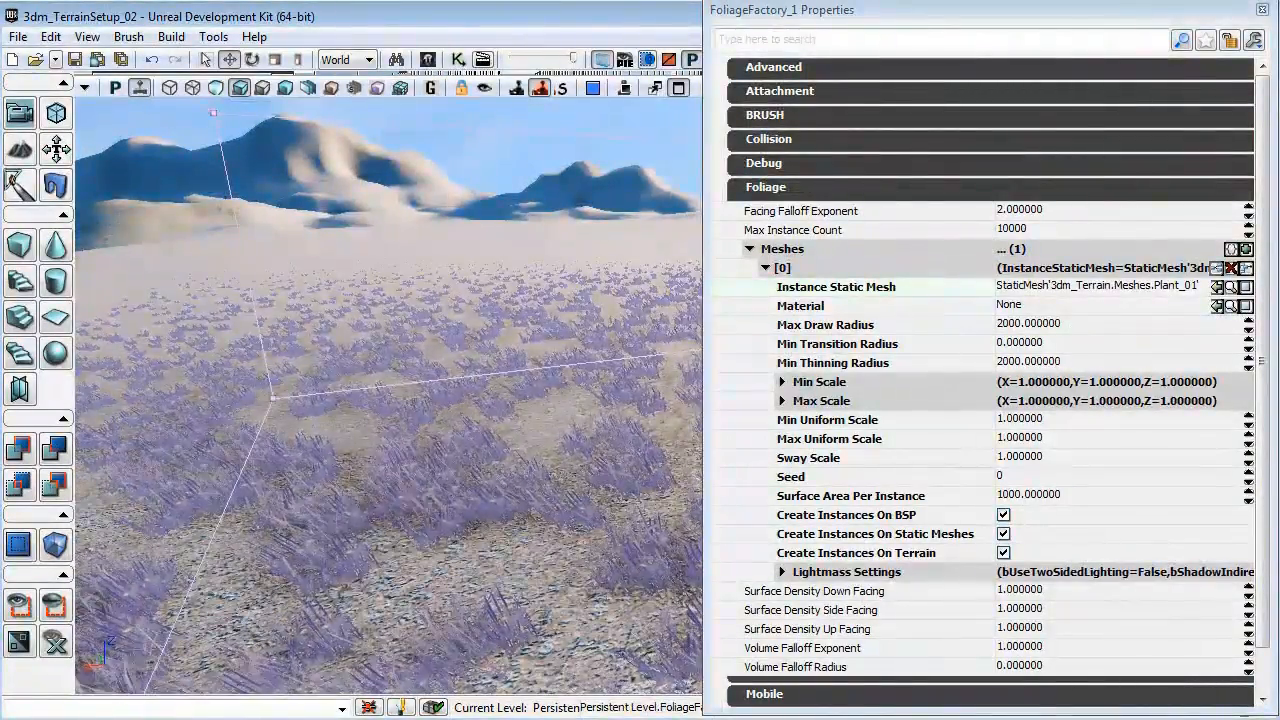
pyautogui.moveTo(535, 430); pyautogui.dragTo(492, 400, button='right')
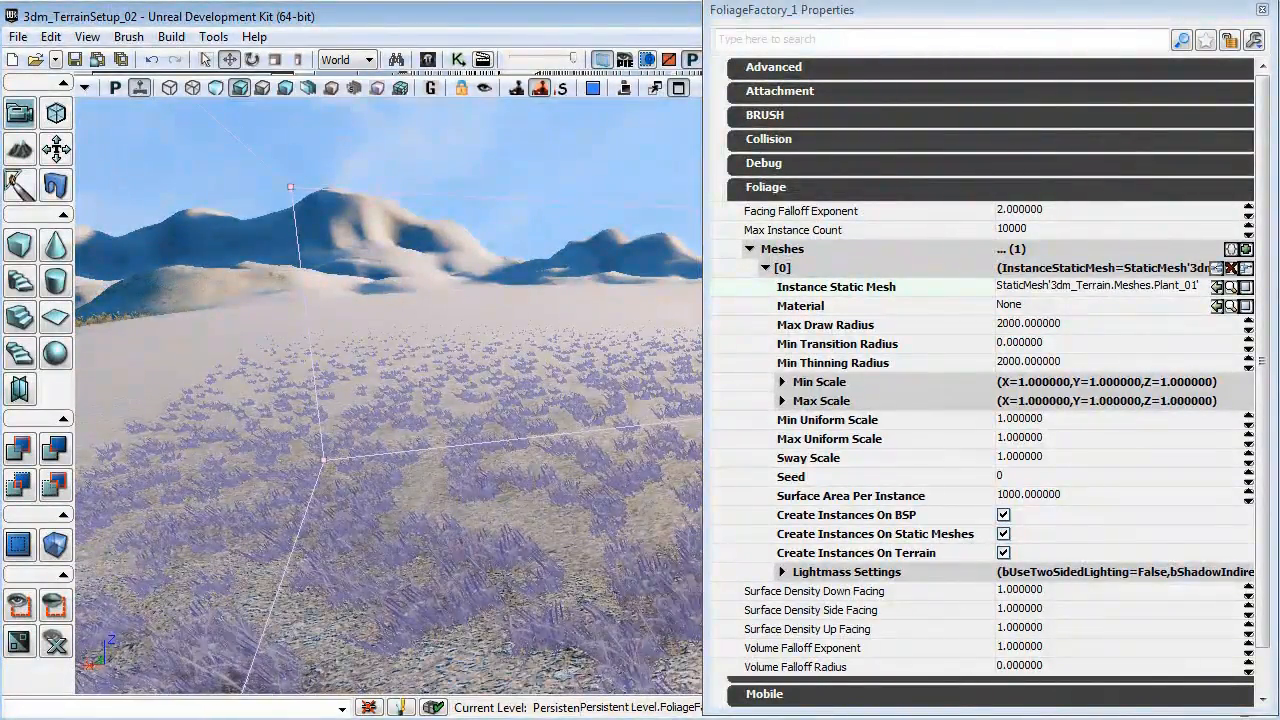
pyautogui.moveTo(492, 400); pyautogui.dragTo(487, 403, button='middle')
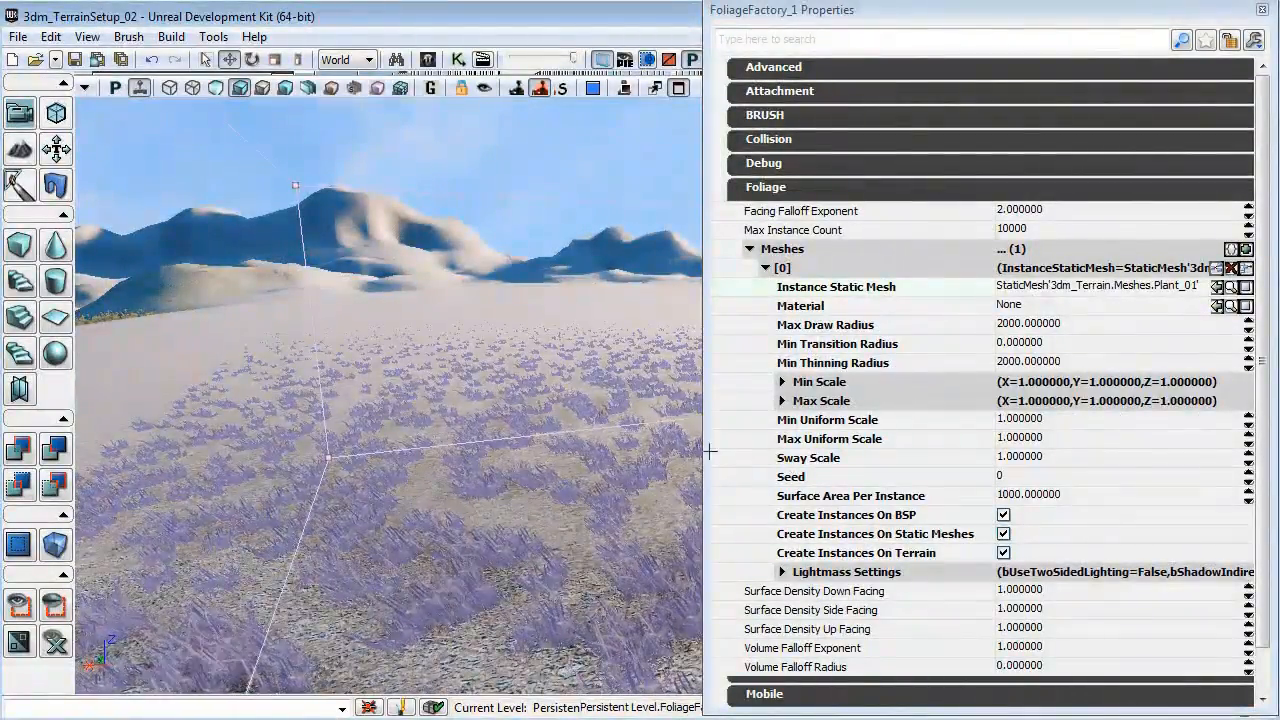
pyautogui.click(1262, 9)
pyautogui.moveTo(528, 362); pyautogui.dragTo(505, 330, button='right')
pyautogui.moveTo(594, 440); pyautogui.dragTo(591, 467, button='right')
pyautogui.press('Delete')
# Look over the plant-covered banks and the decorated 3dm_TerrainSetup level with its fences, cacti and water tank.
pyautogui.moveTo(594, 440); pyautogui.dragTo(137, 533)
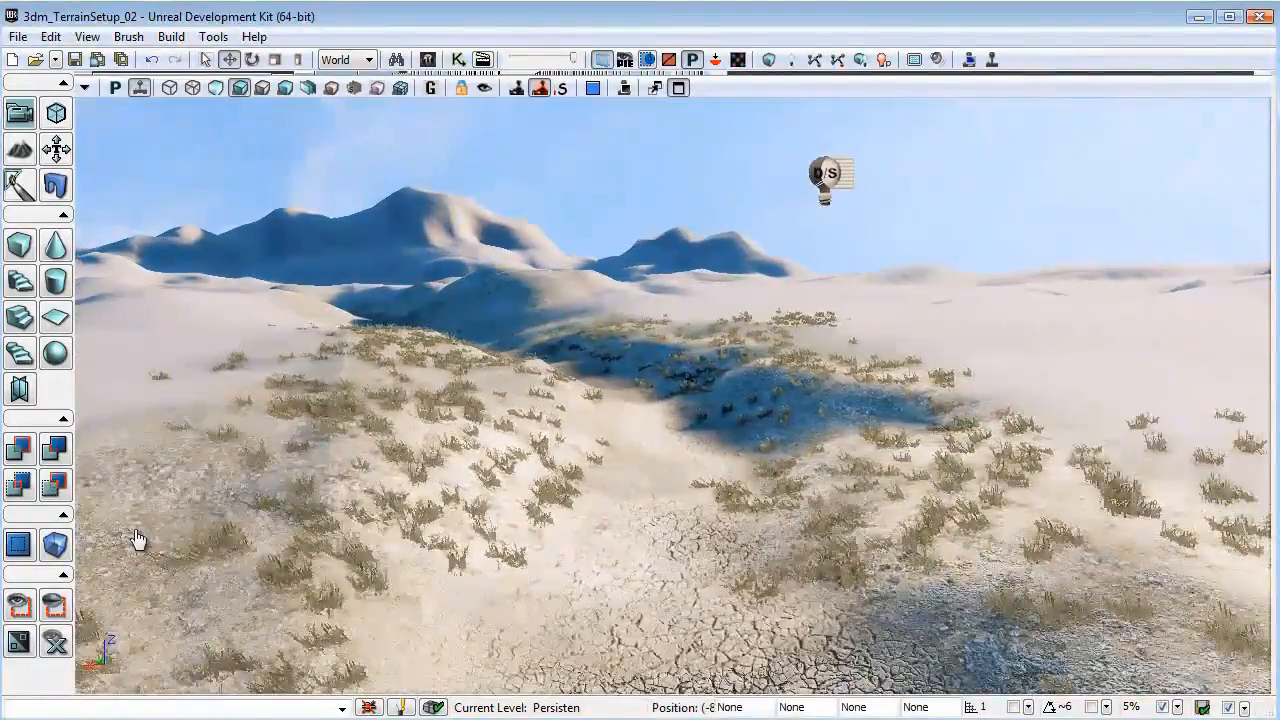
pyautogui.hotkey('ctrl', 'z')
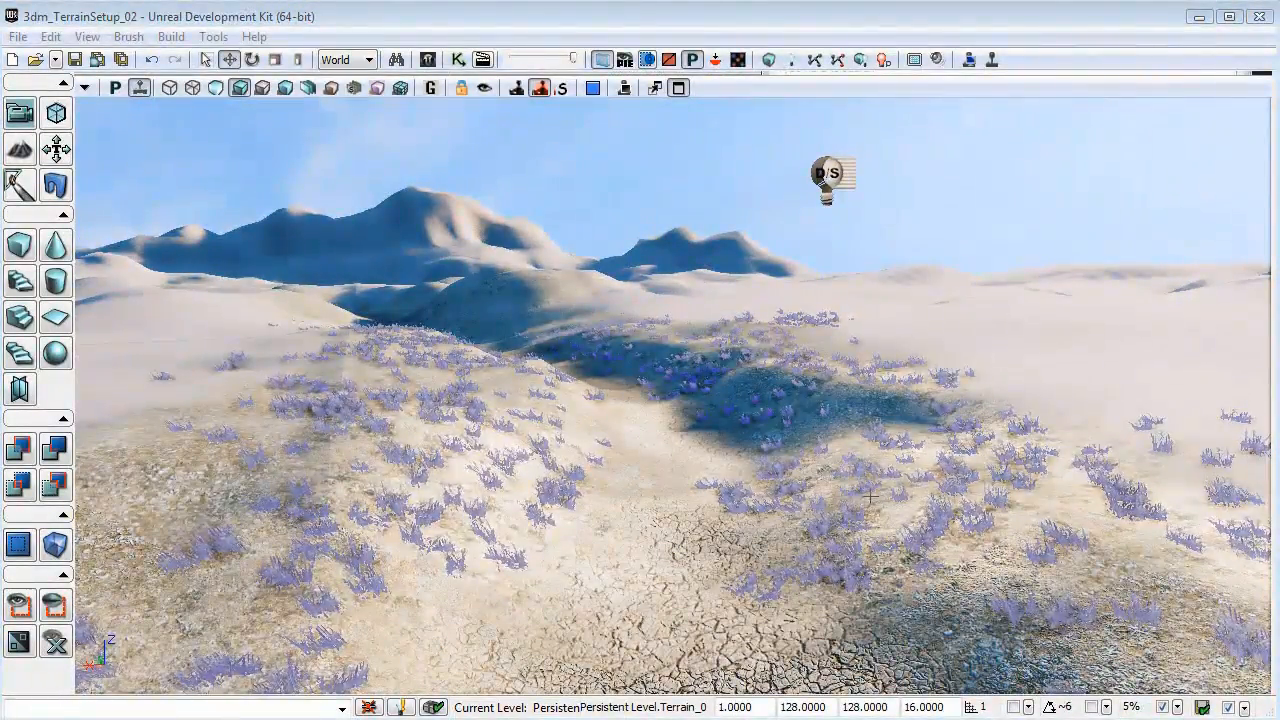
pyautogui.moveTo(869, 511); pyautogui.dragTo(893, 527, button='right')
pyautogui.moveTo(893, 527); pyautogui.dragTo(876, 592)
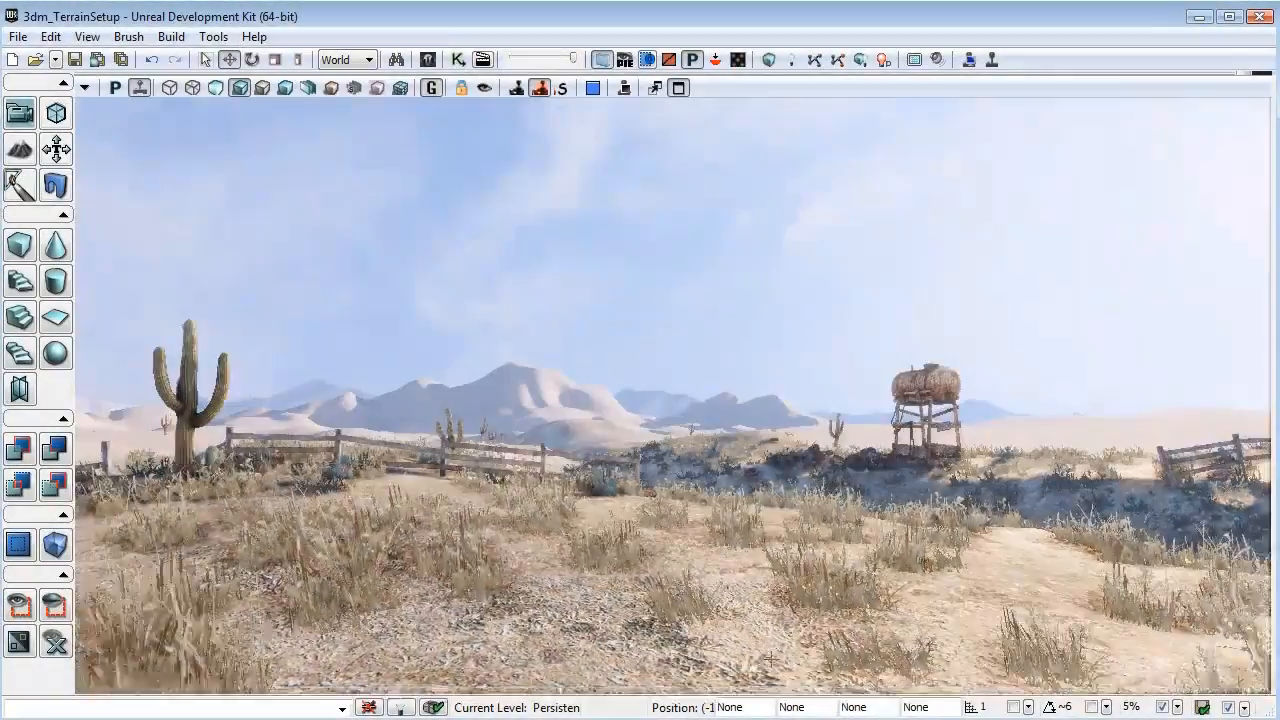
pyautogui.moveTo(672, 420); pyautogui.dragTo(688, 332)
pyautogui.moveTo(791, 628); pyautogui.dragTo(797, 538)
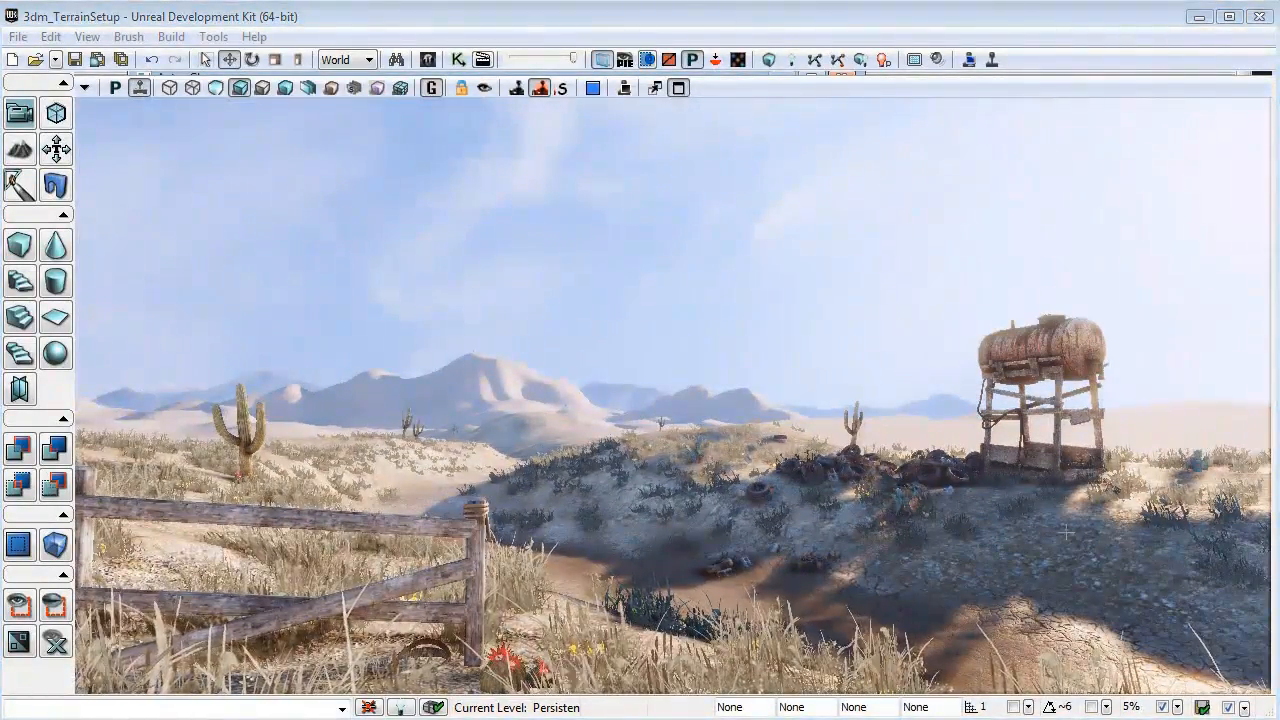
pyautogui.moveTo(1066, 532); pyautogui.dragTo(885, 547, button='right')
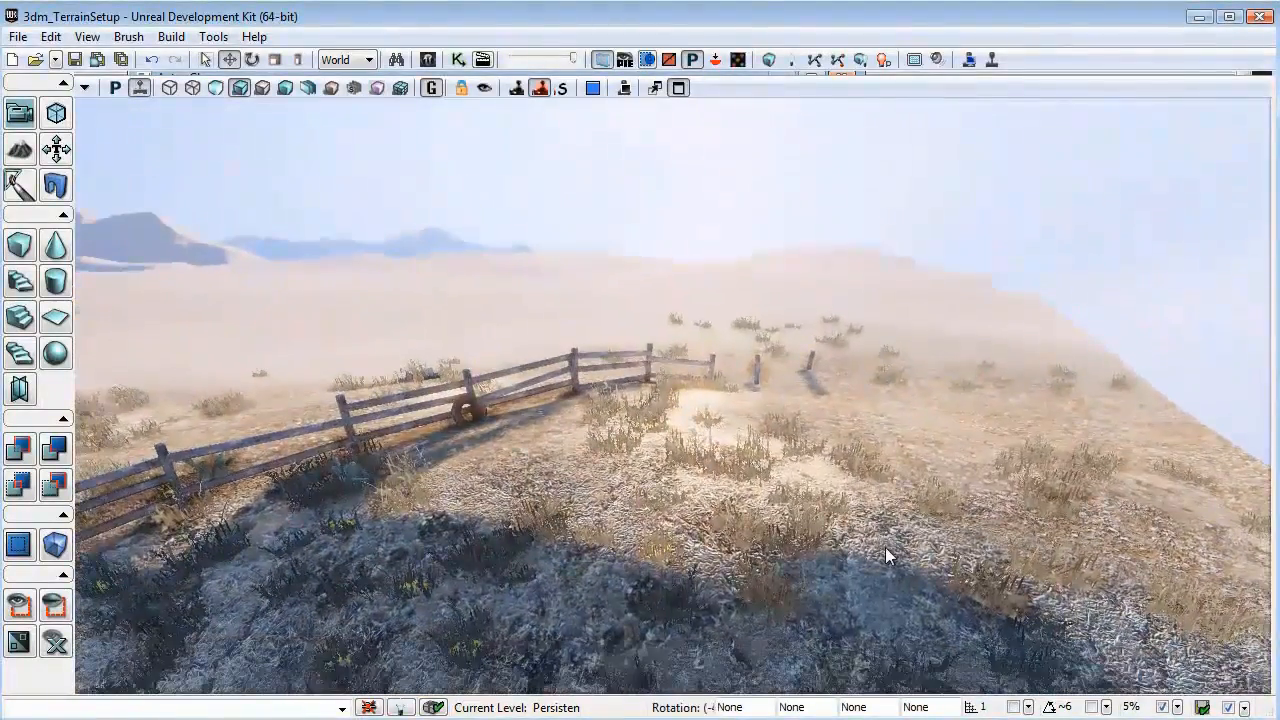
# Find UTVehicleFactory_Scorpion among the navigation point actor classes and select it.
pyautogui.click(428, 60)
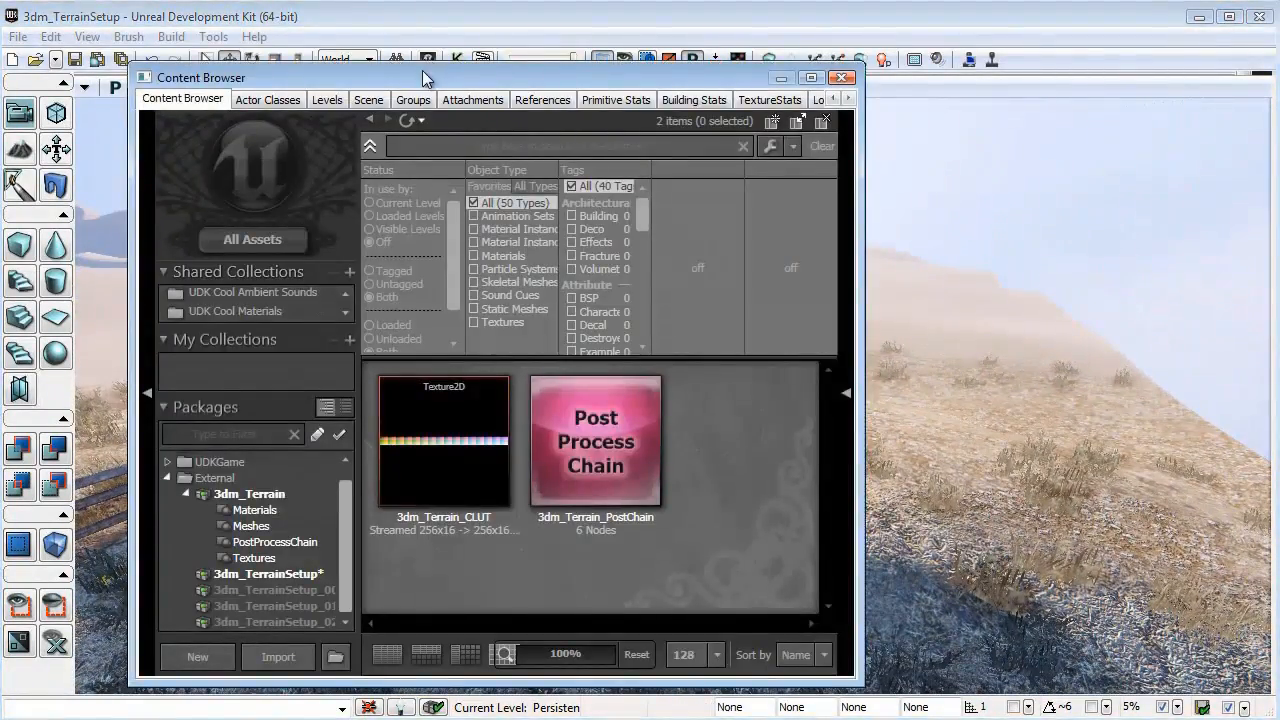
pyautogui.moveTo(422, 70); pyautogui.dragTo(829, 62)
pyautogui.click(668, 90)
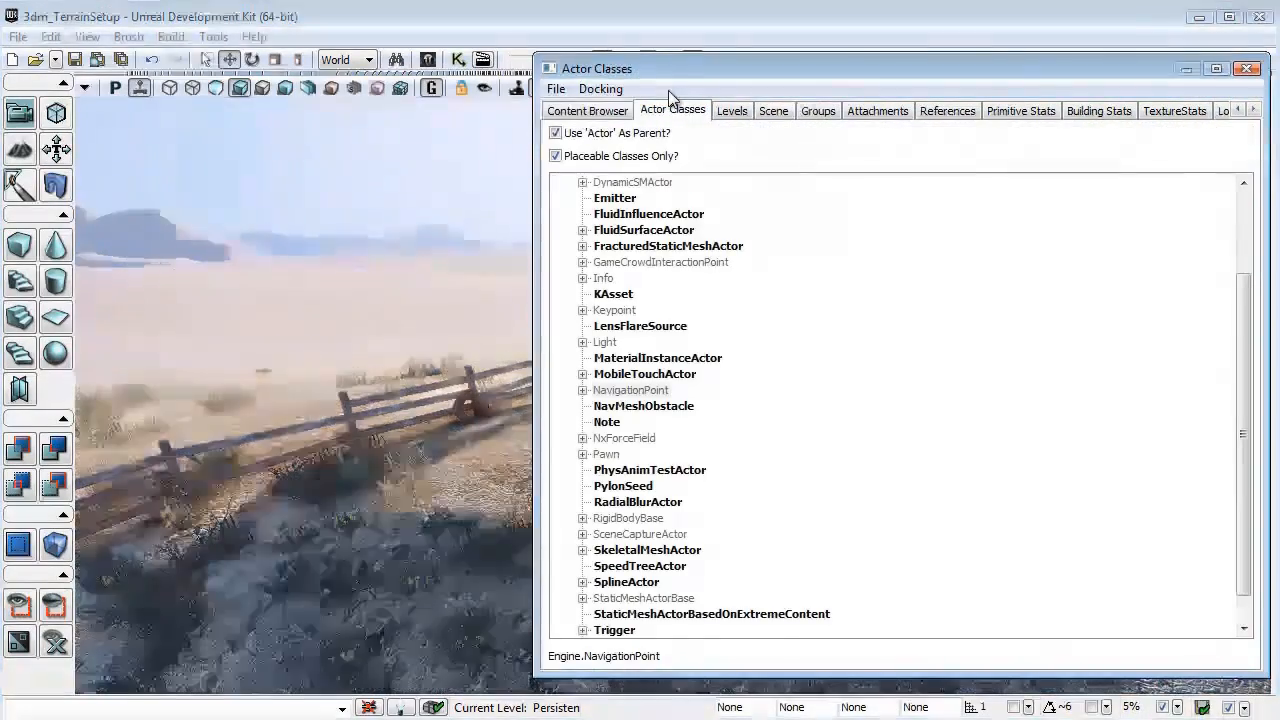
pyautogui.click(581, 389)
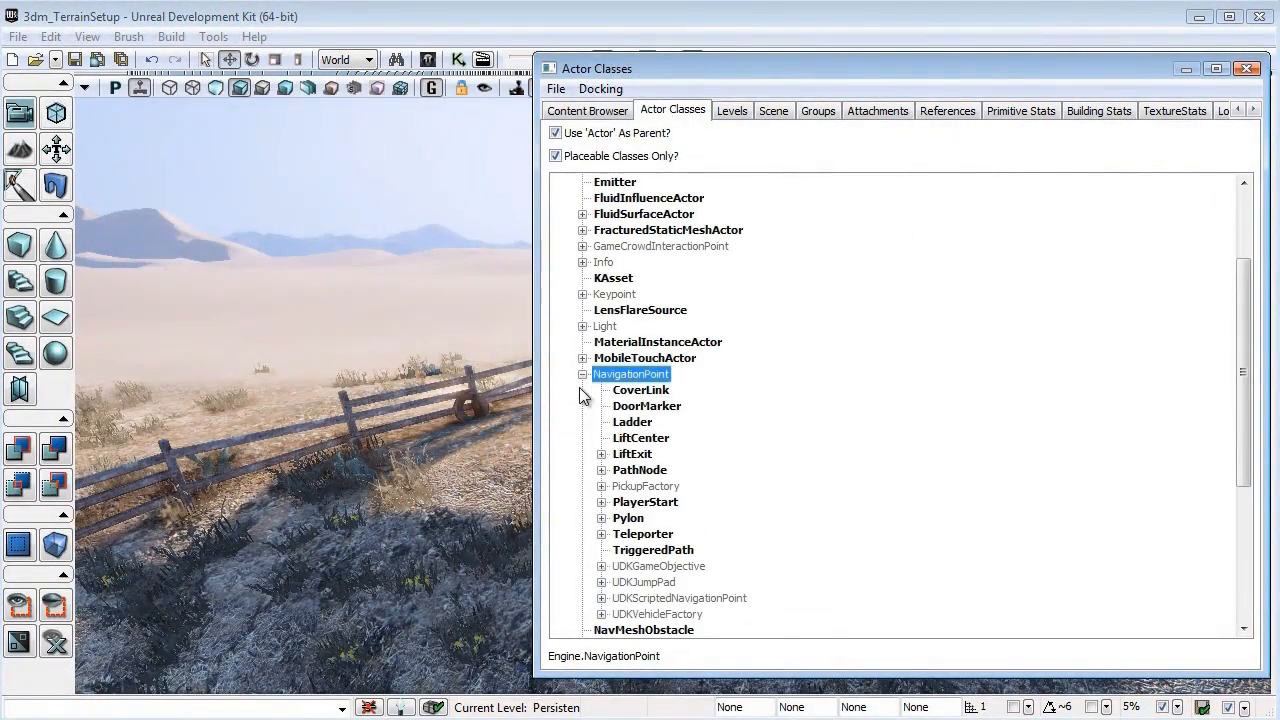
pyautogui.click(601, 614)
pyautogui.click(620, 614)
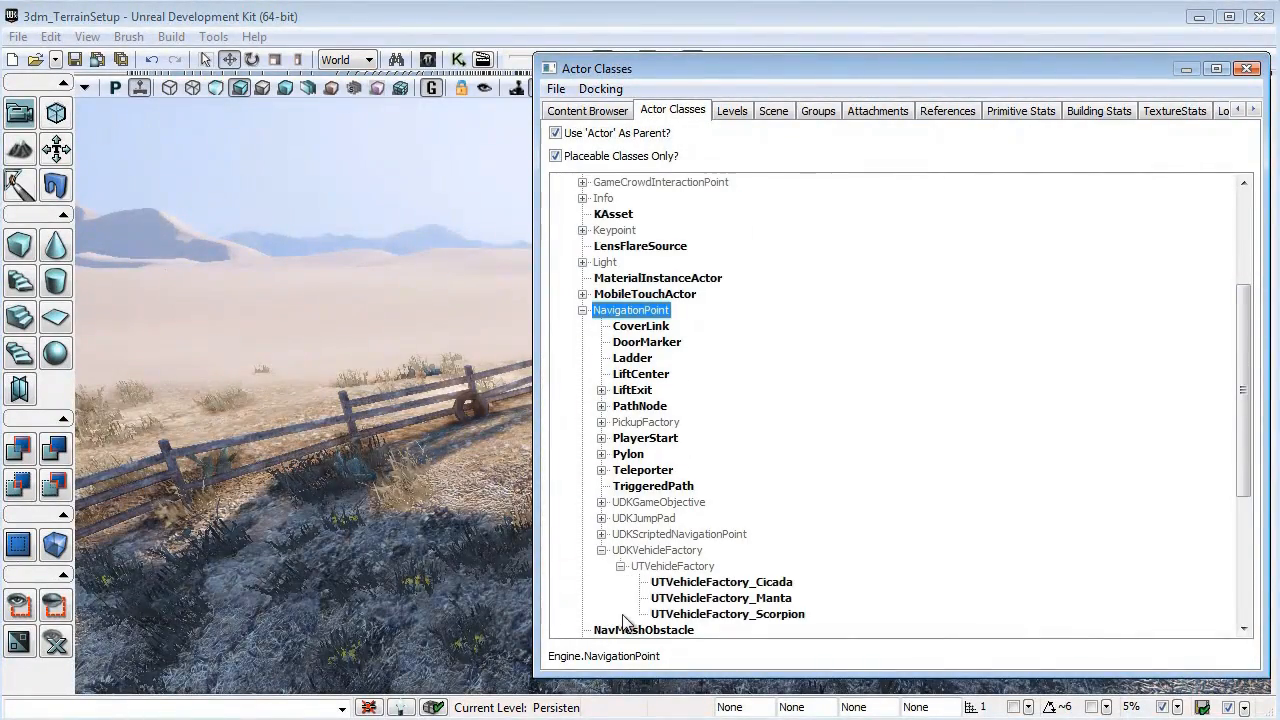
pyautogui.click(715, 614)
# Add a UTVehicleFactory_Scorpion on the gravel beside the wooden fence and turn off game view.
pyautogui.moveTo(612, 68); pyautogui.dragTo(858, 82)
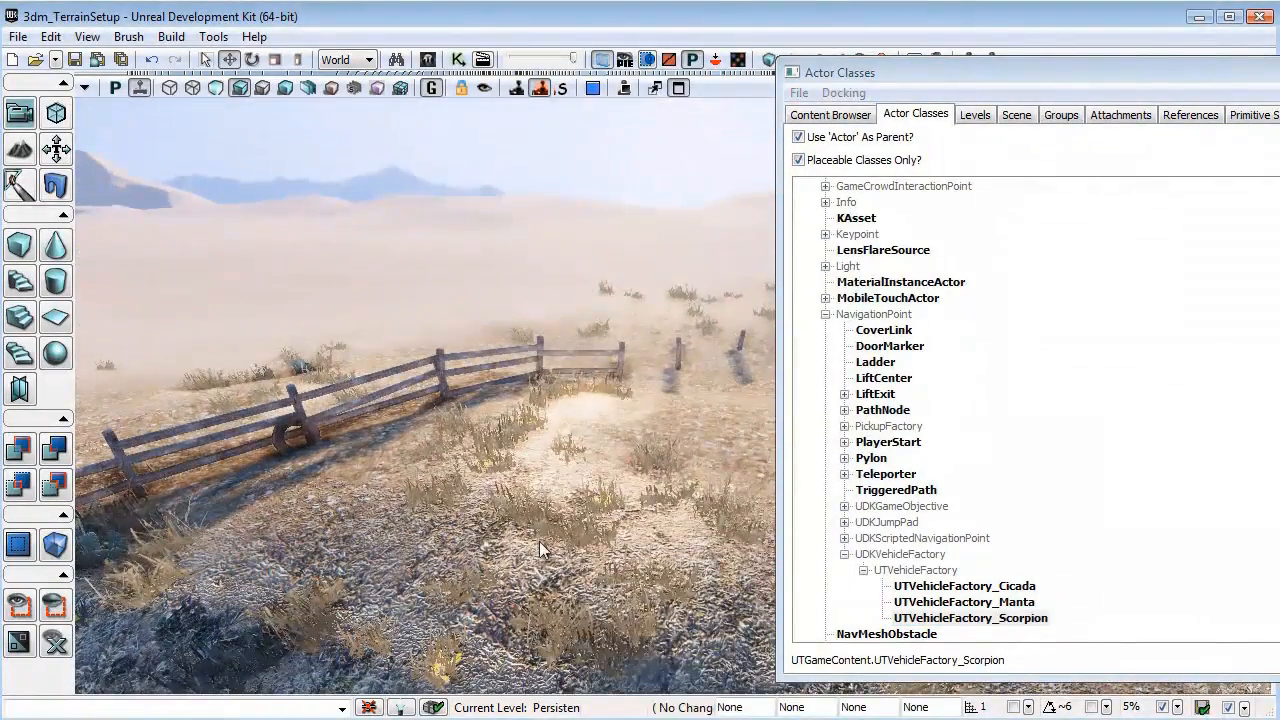
pyautogui.rightClick(539, 549)
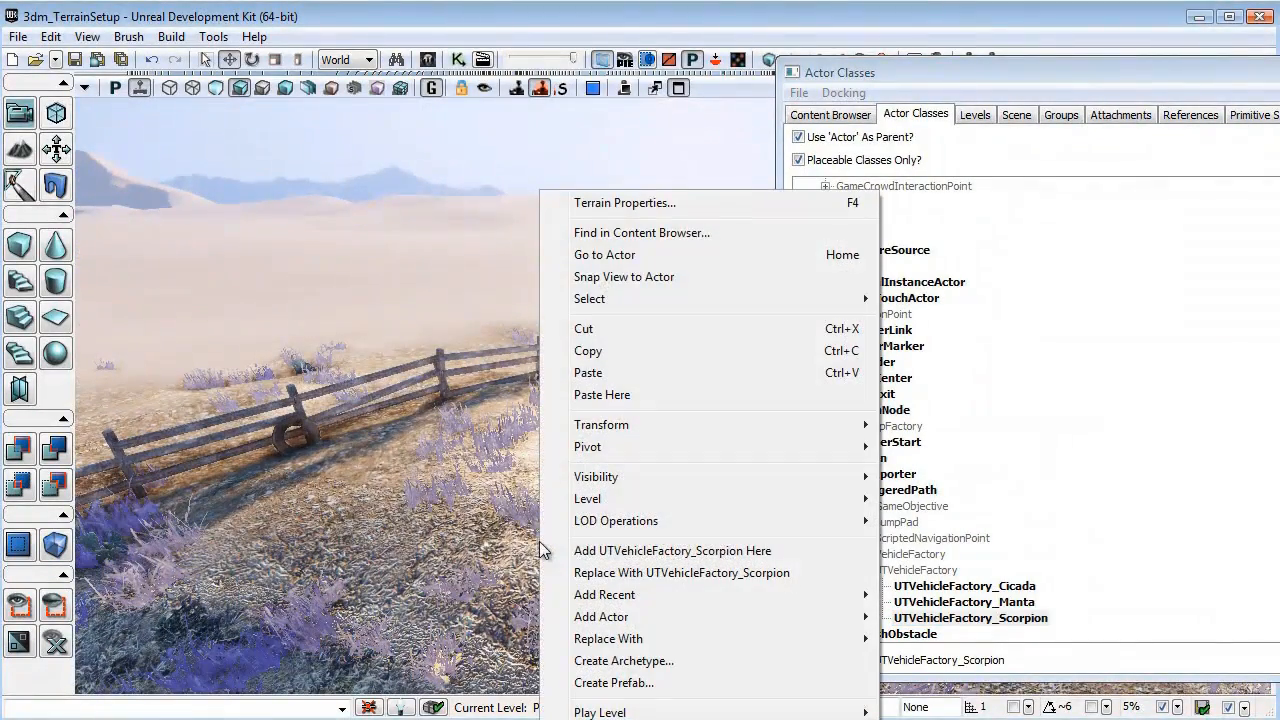
pyautogui.click(598, 552)
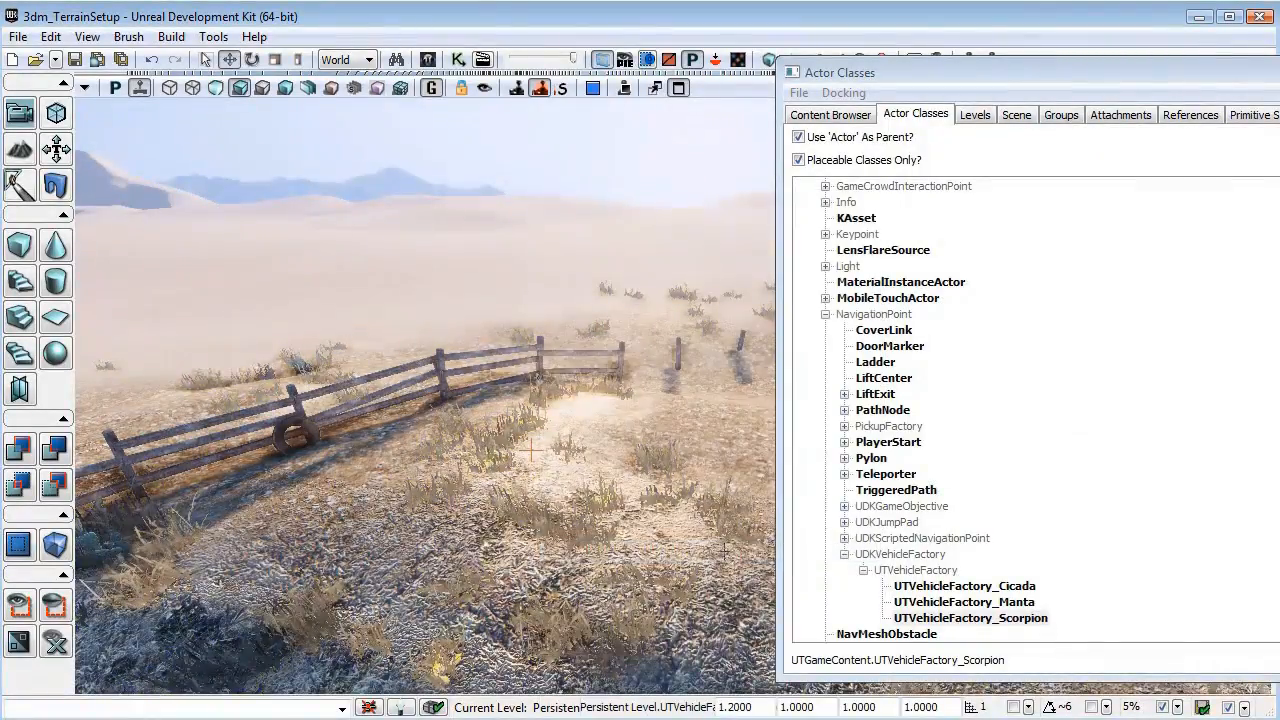
pyautogui.press('g')
pyautogui.moveTo(531, 449); pyautogui.dragTo(40, 420, button='right')
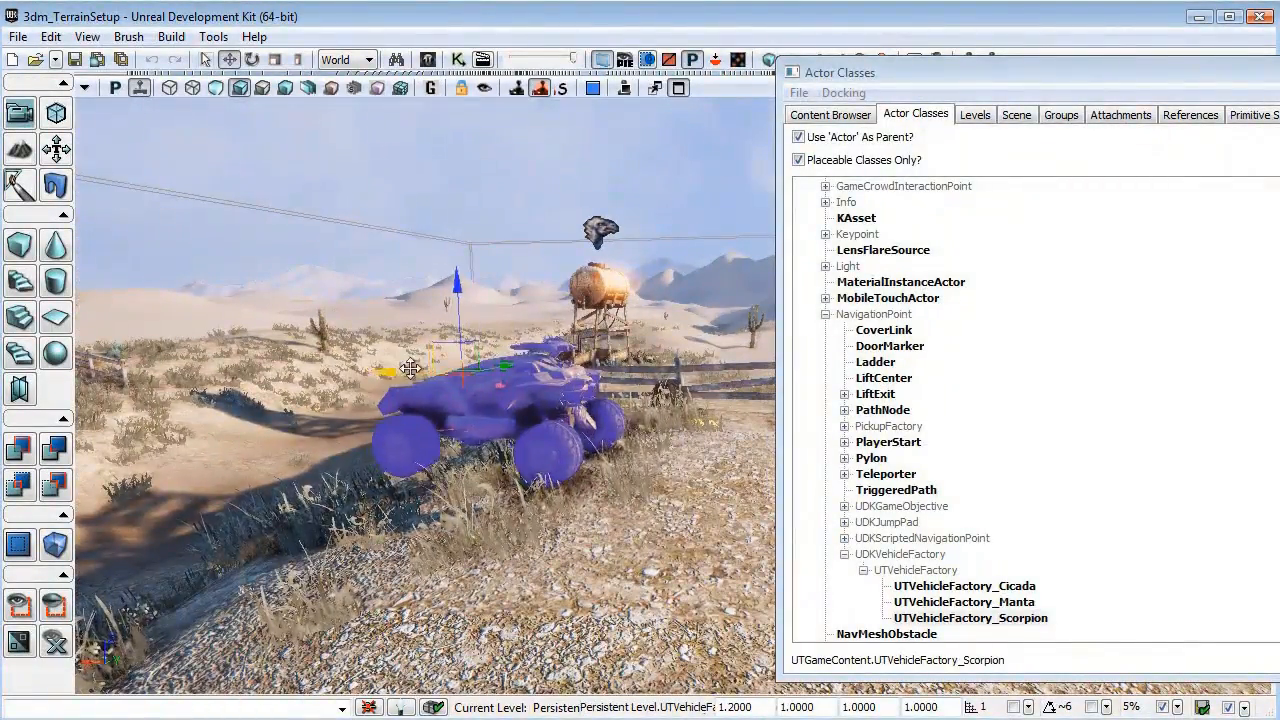
# Shift the Scorpion vehicle away from the bank onto the open gravel and clear the selection.
pyautogui.moveTo(389, 366); pyautogui.dragTo(555, 373)
pyautogui.moveTo(642, 473); pyautogui.dragTo(735, 480, button='right')
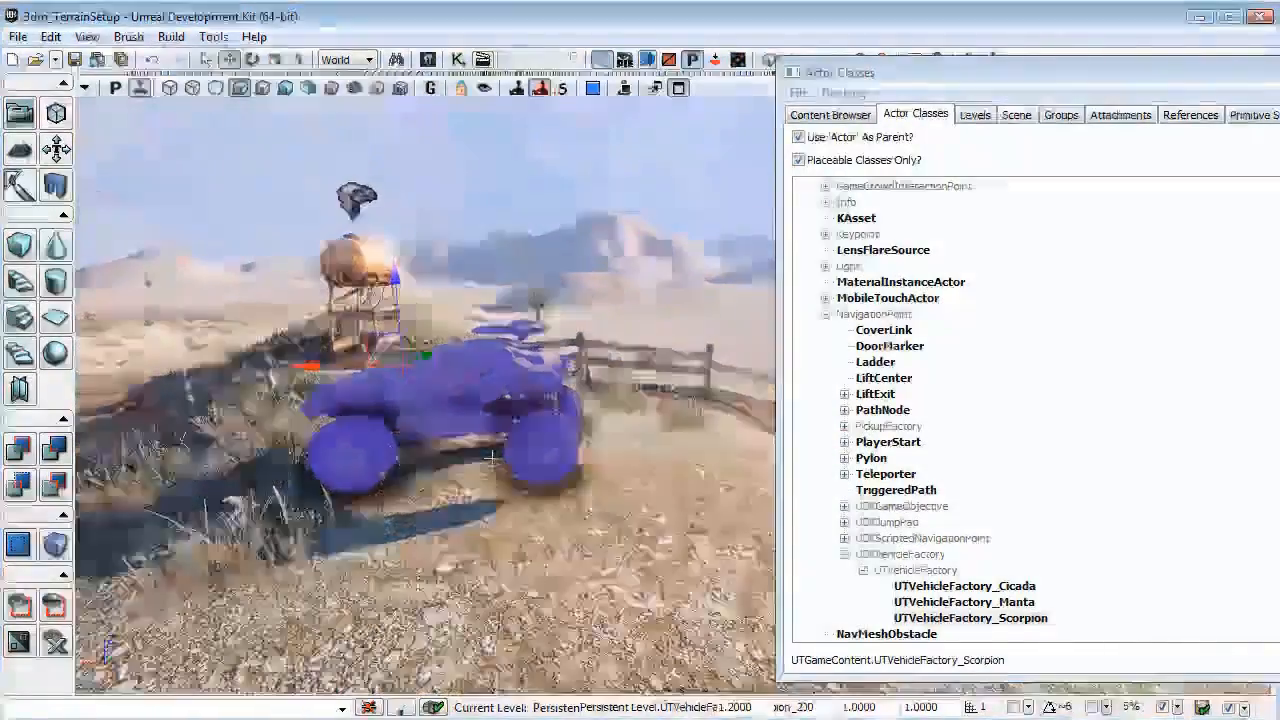
pyautogui.click(642, 473)
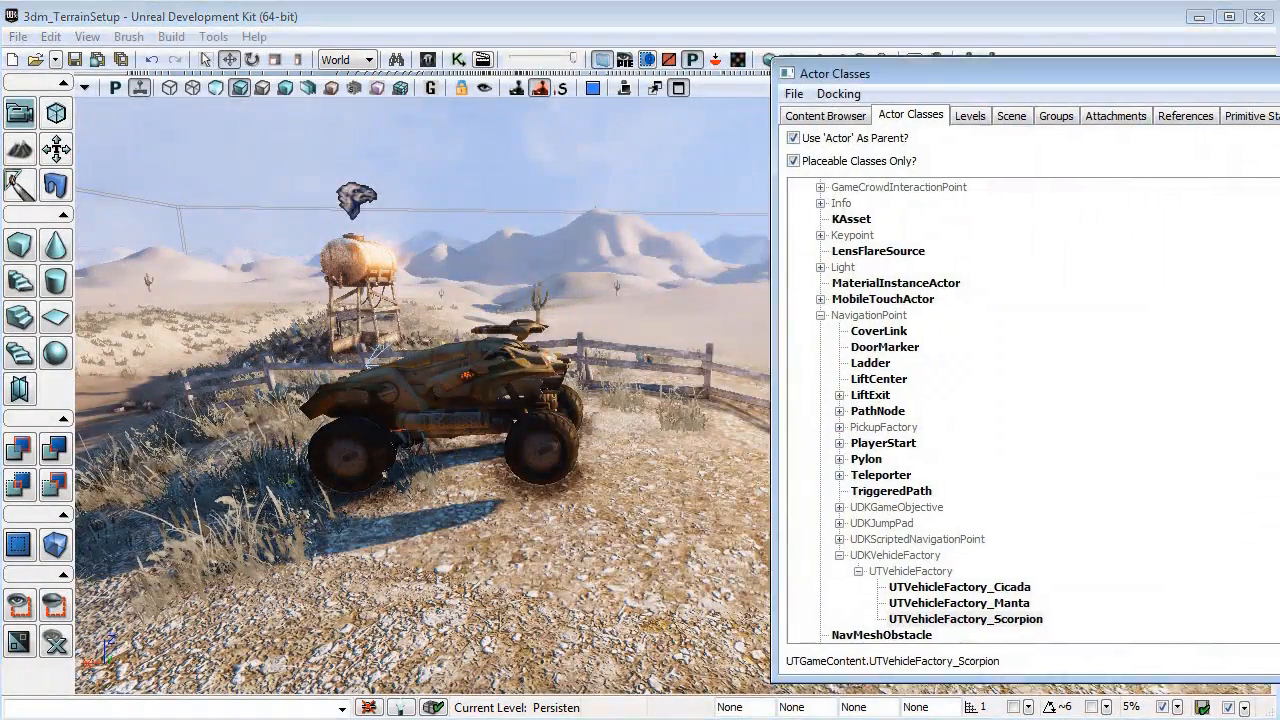
# Close the Actor Classes browser, play the level from the grassy ground near the fence, and walk toward the Scorpion.
pyautogui.moveTo(1040, 73); pyautogui.dragTo(718, 88)
pyautogui.click(1168, 95)
pyautogui.moveTo(944, 336); pyautogui.dragTo(874, 423, button='right')
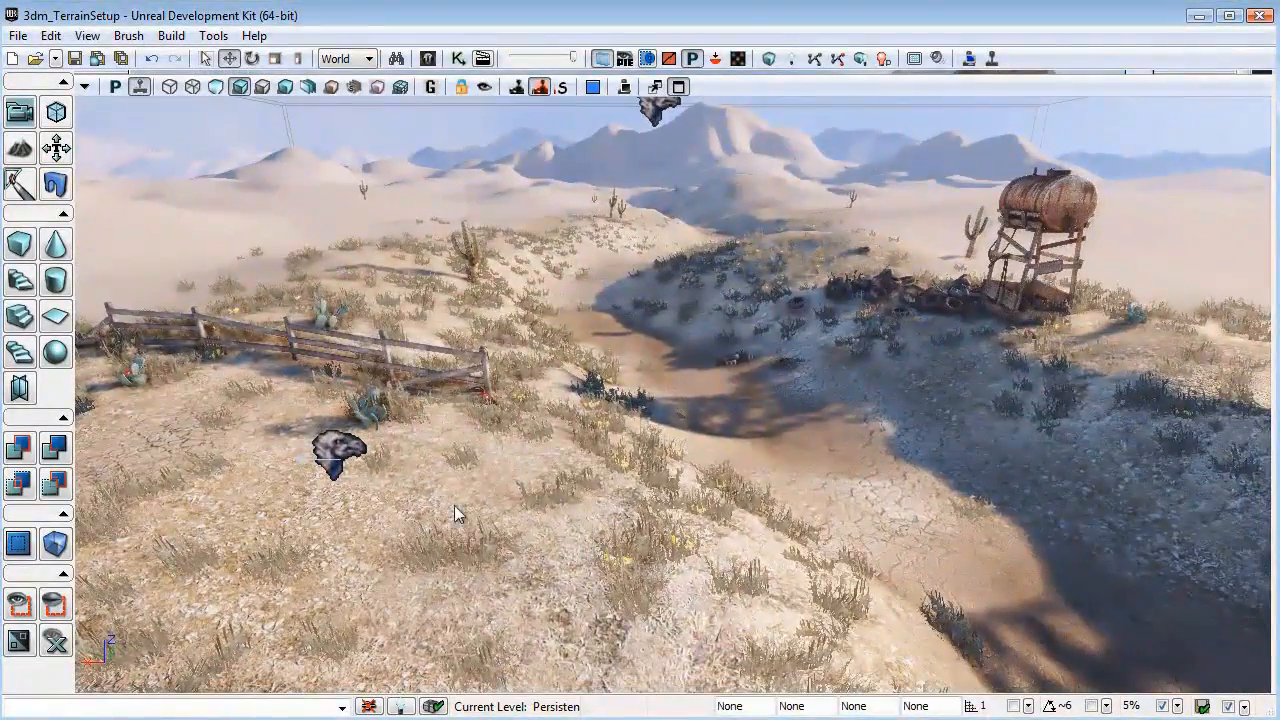
pyautogui.rightClick(456, 504)
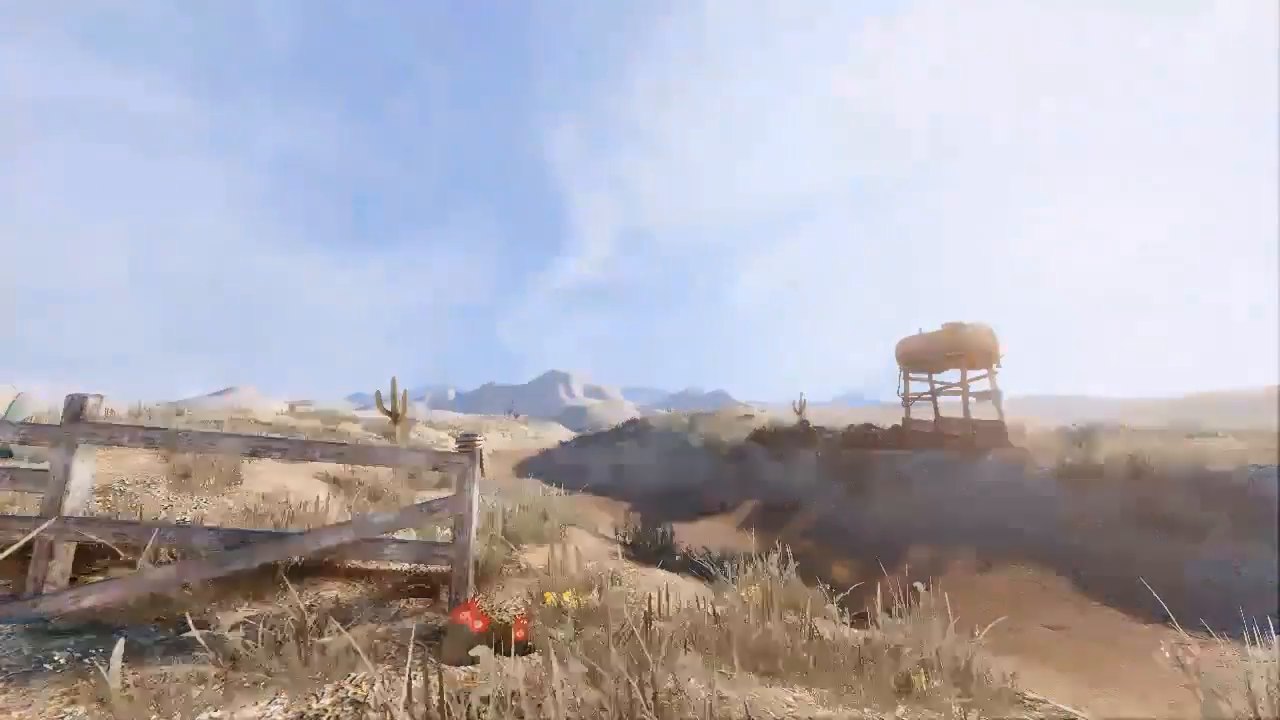
pyautogui.press('w')
pyautogui.press('w')
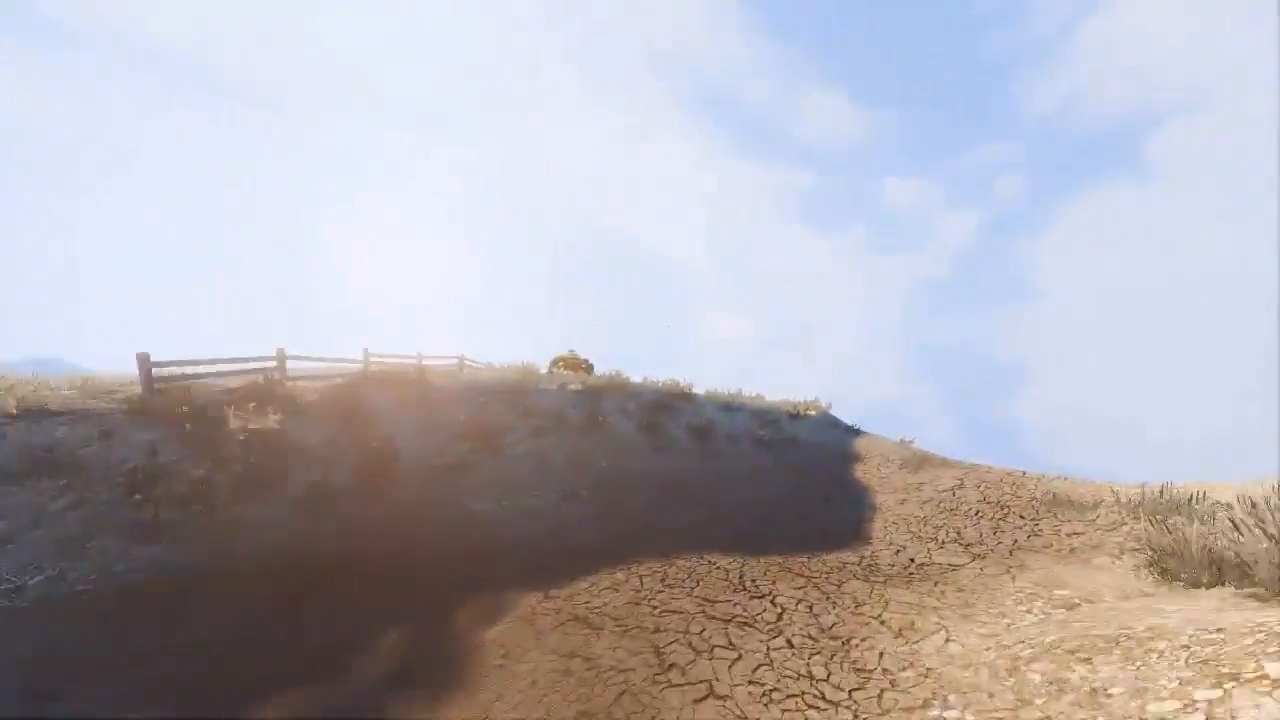